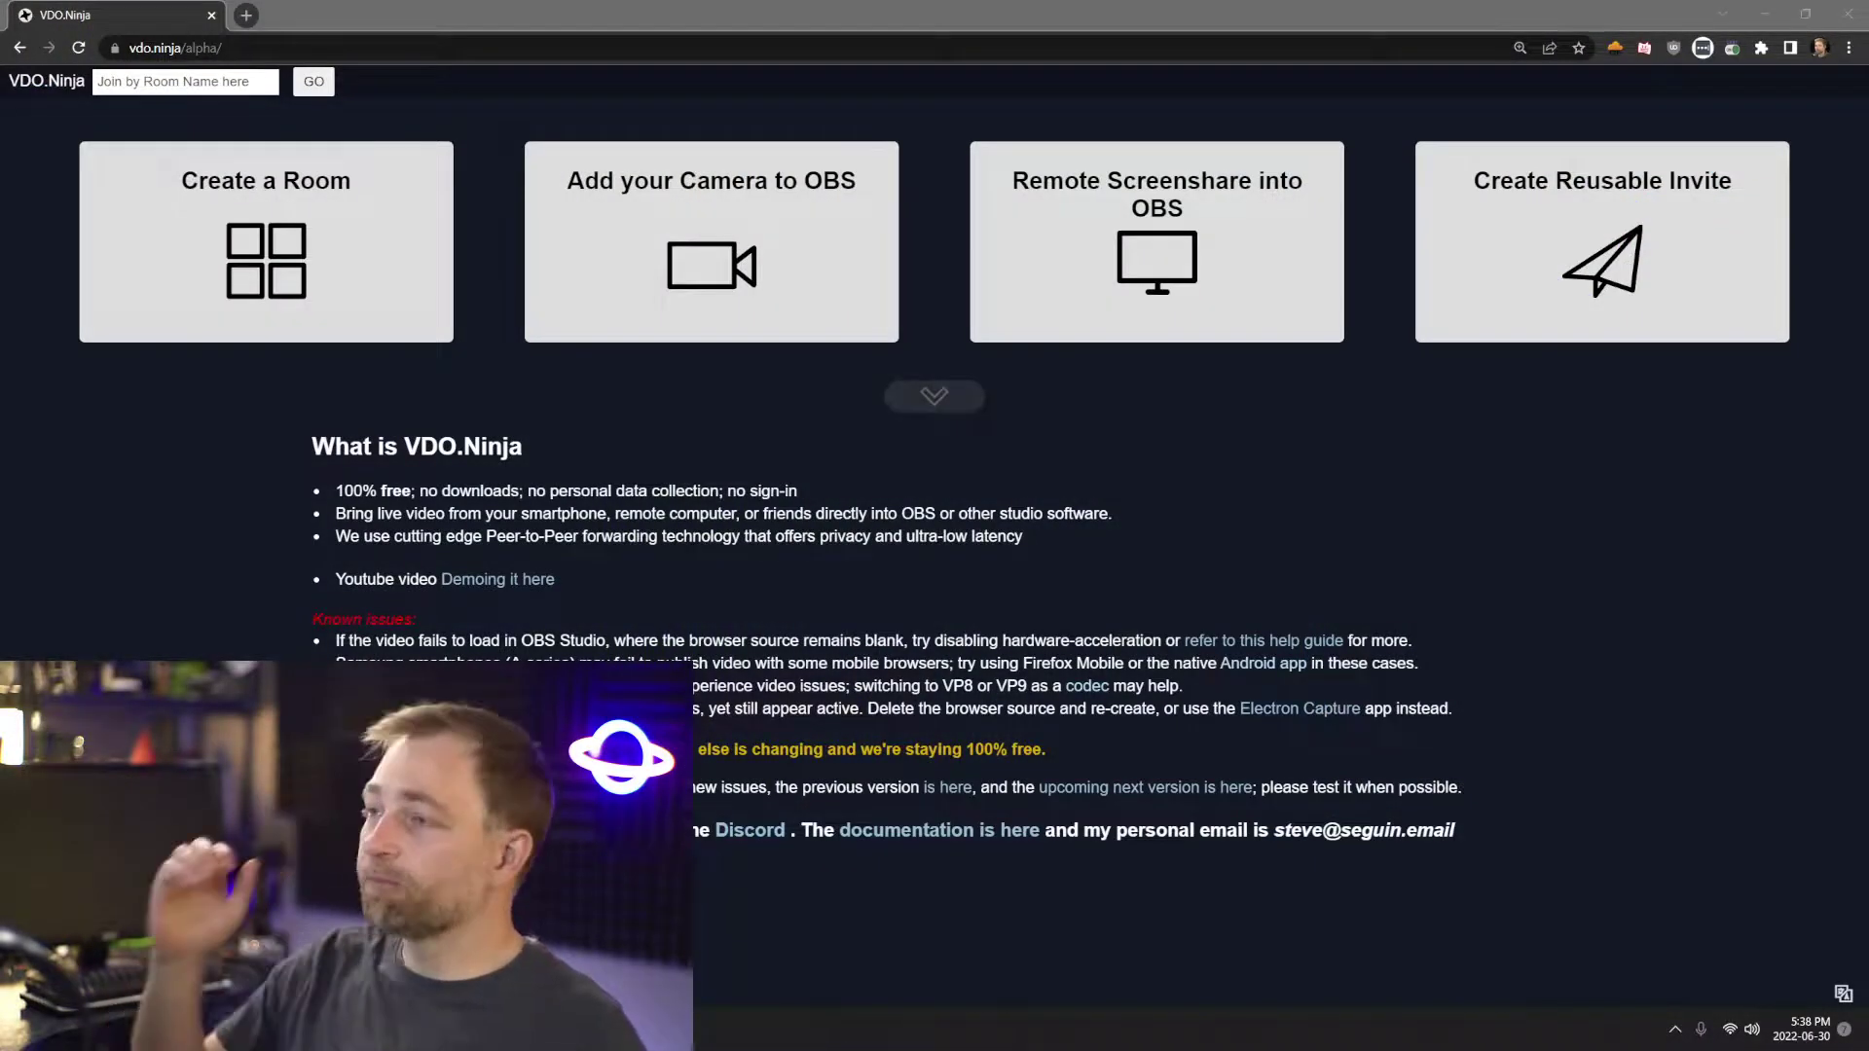
Open the Add your Camera to OBS setup with the Logitech BRIO live preview
{"action": "double_click", "coordinate": [242, 47]}
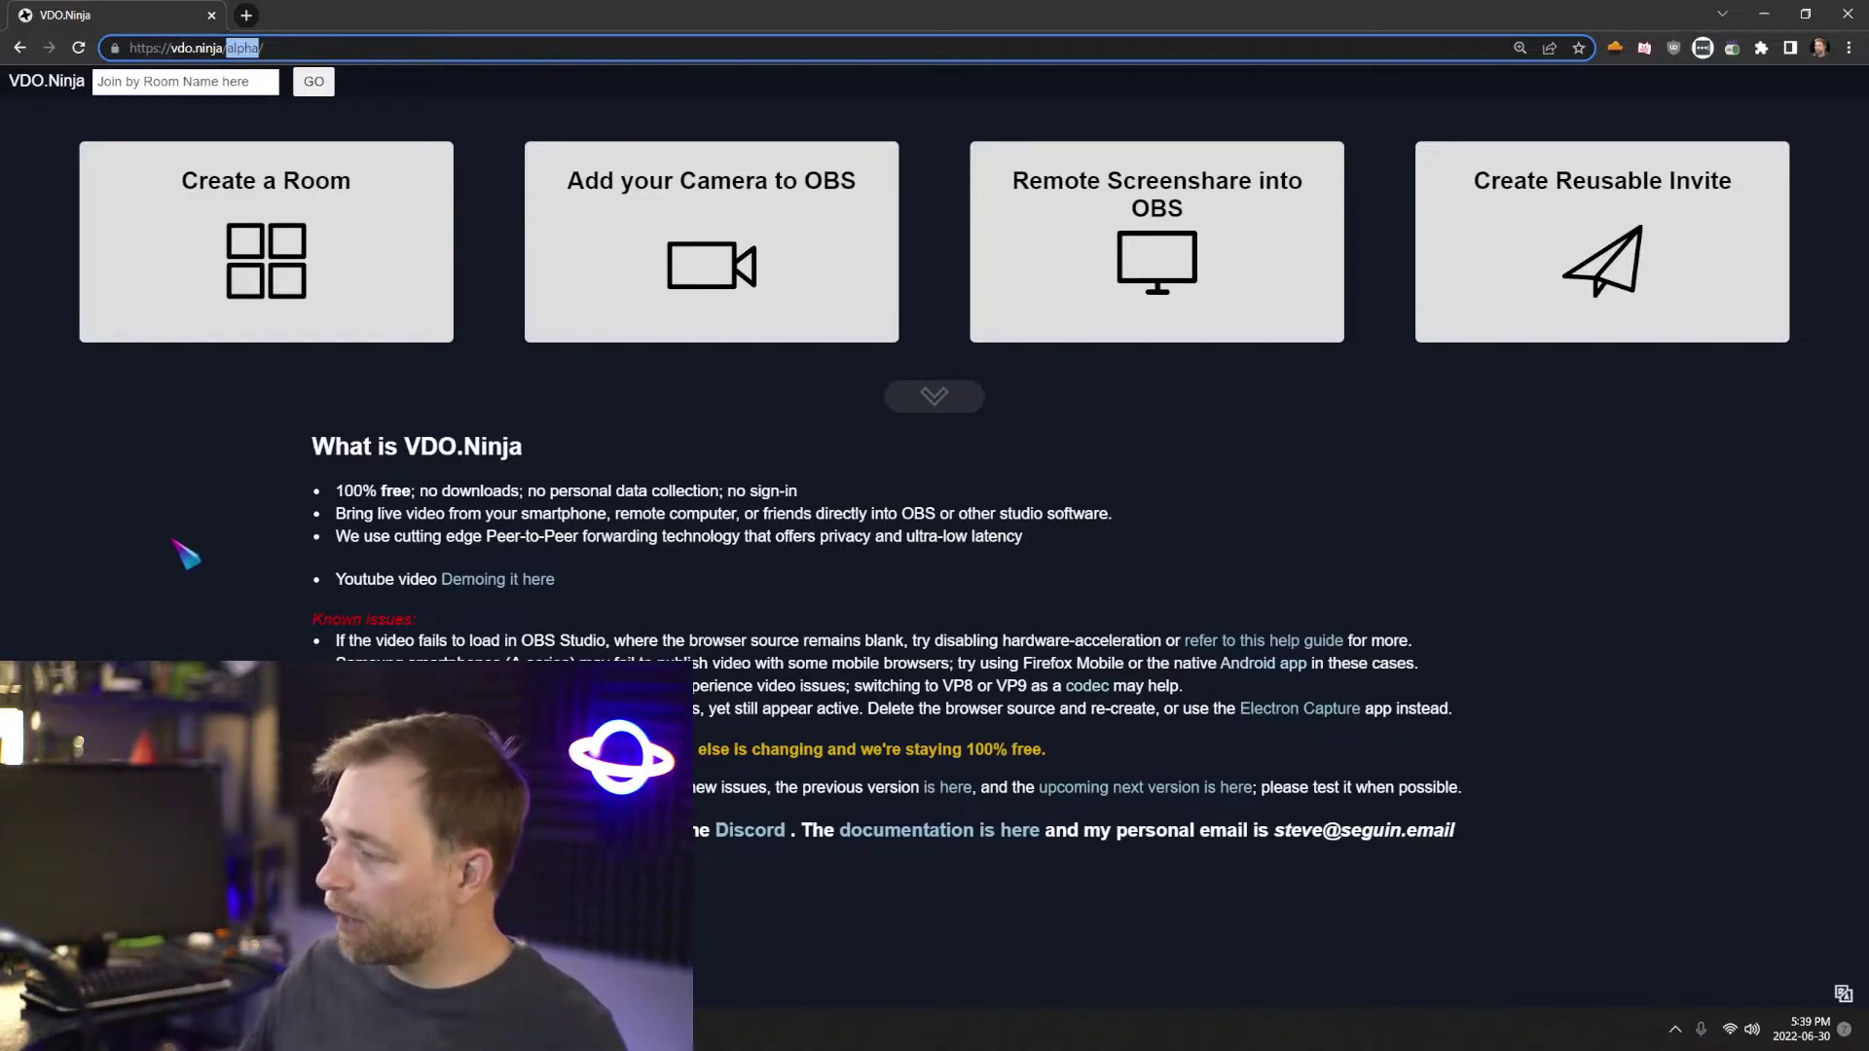
{"action": "left_click", "coordinate": [609, 472]}
{"action": "left_click", "coordinate": [672, 311]}
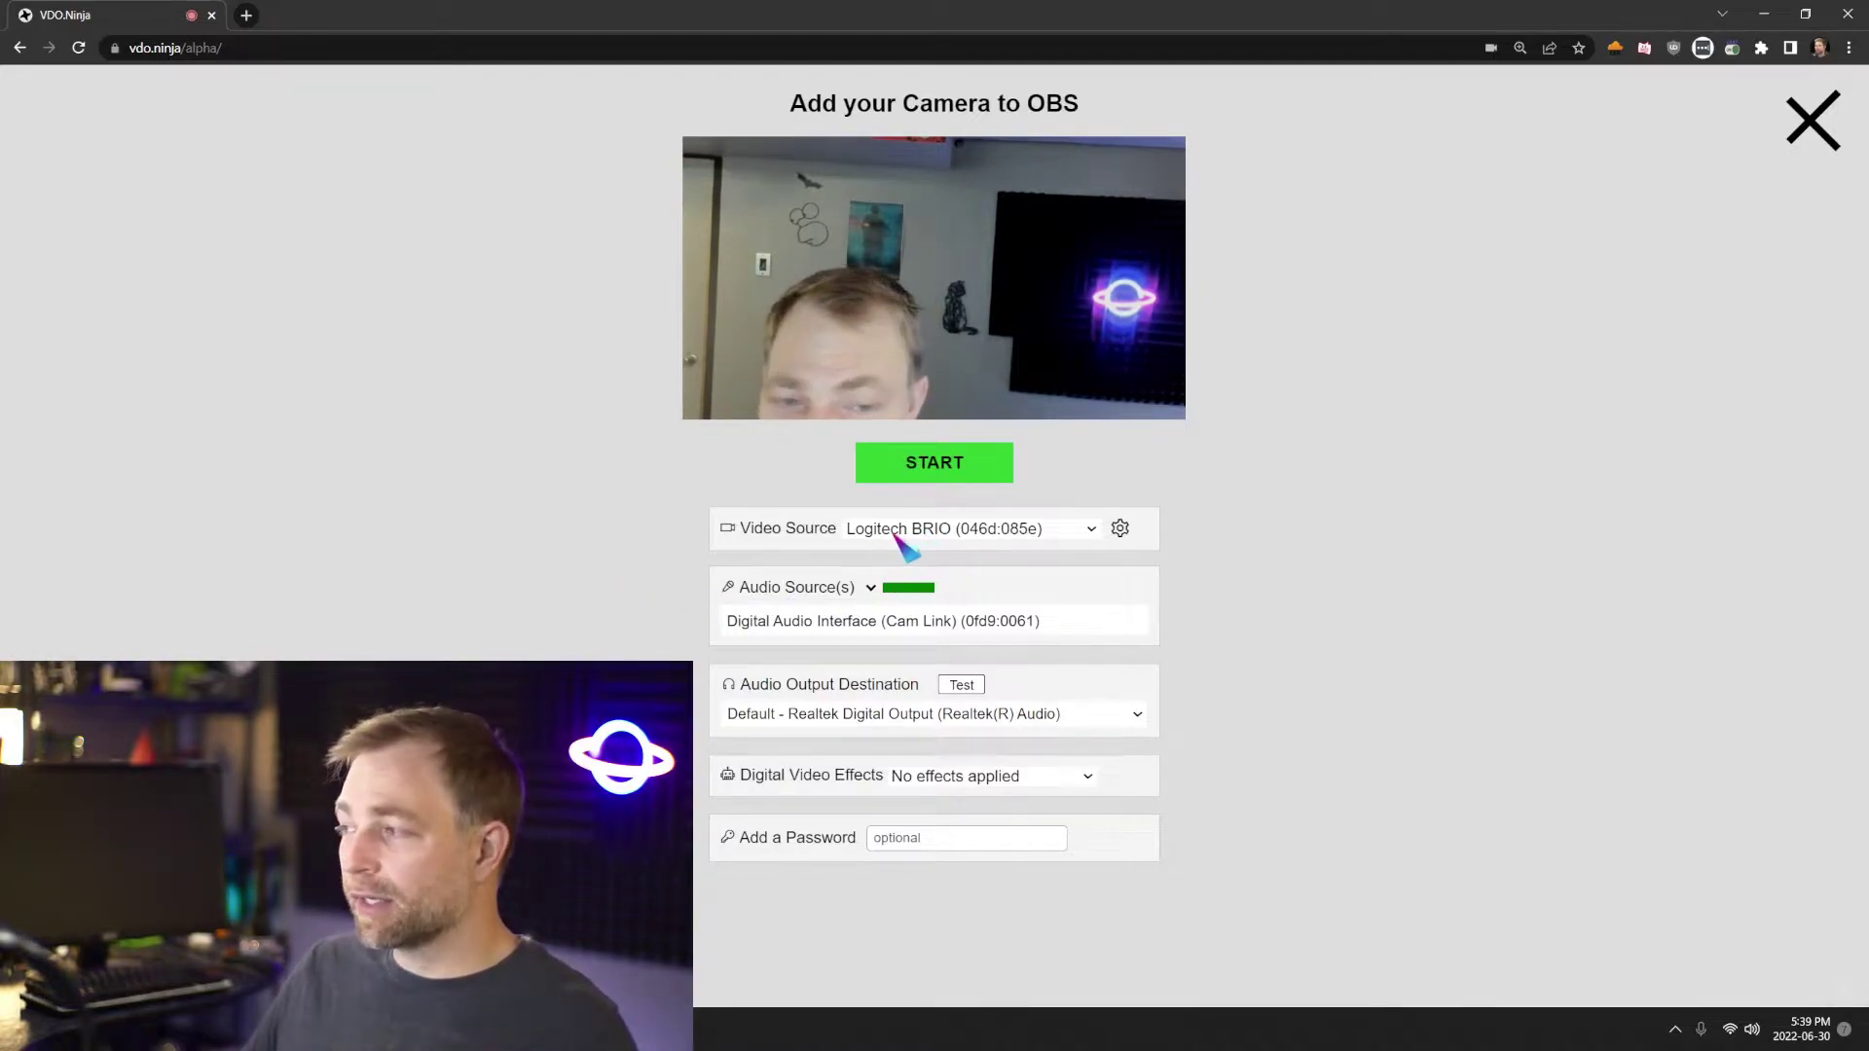
Start publishing the Logitech BRIO camera feed live
{"action": "left_click", "coordinate": [946, 466]}
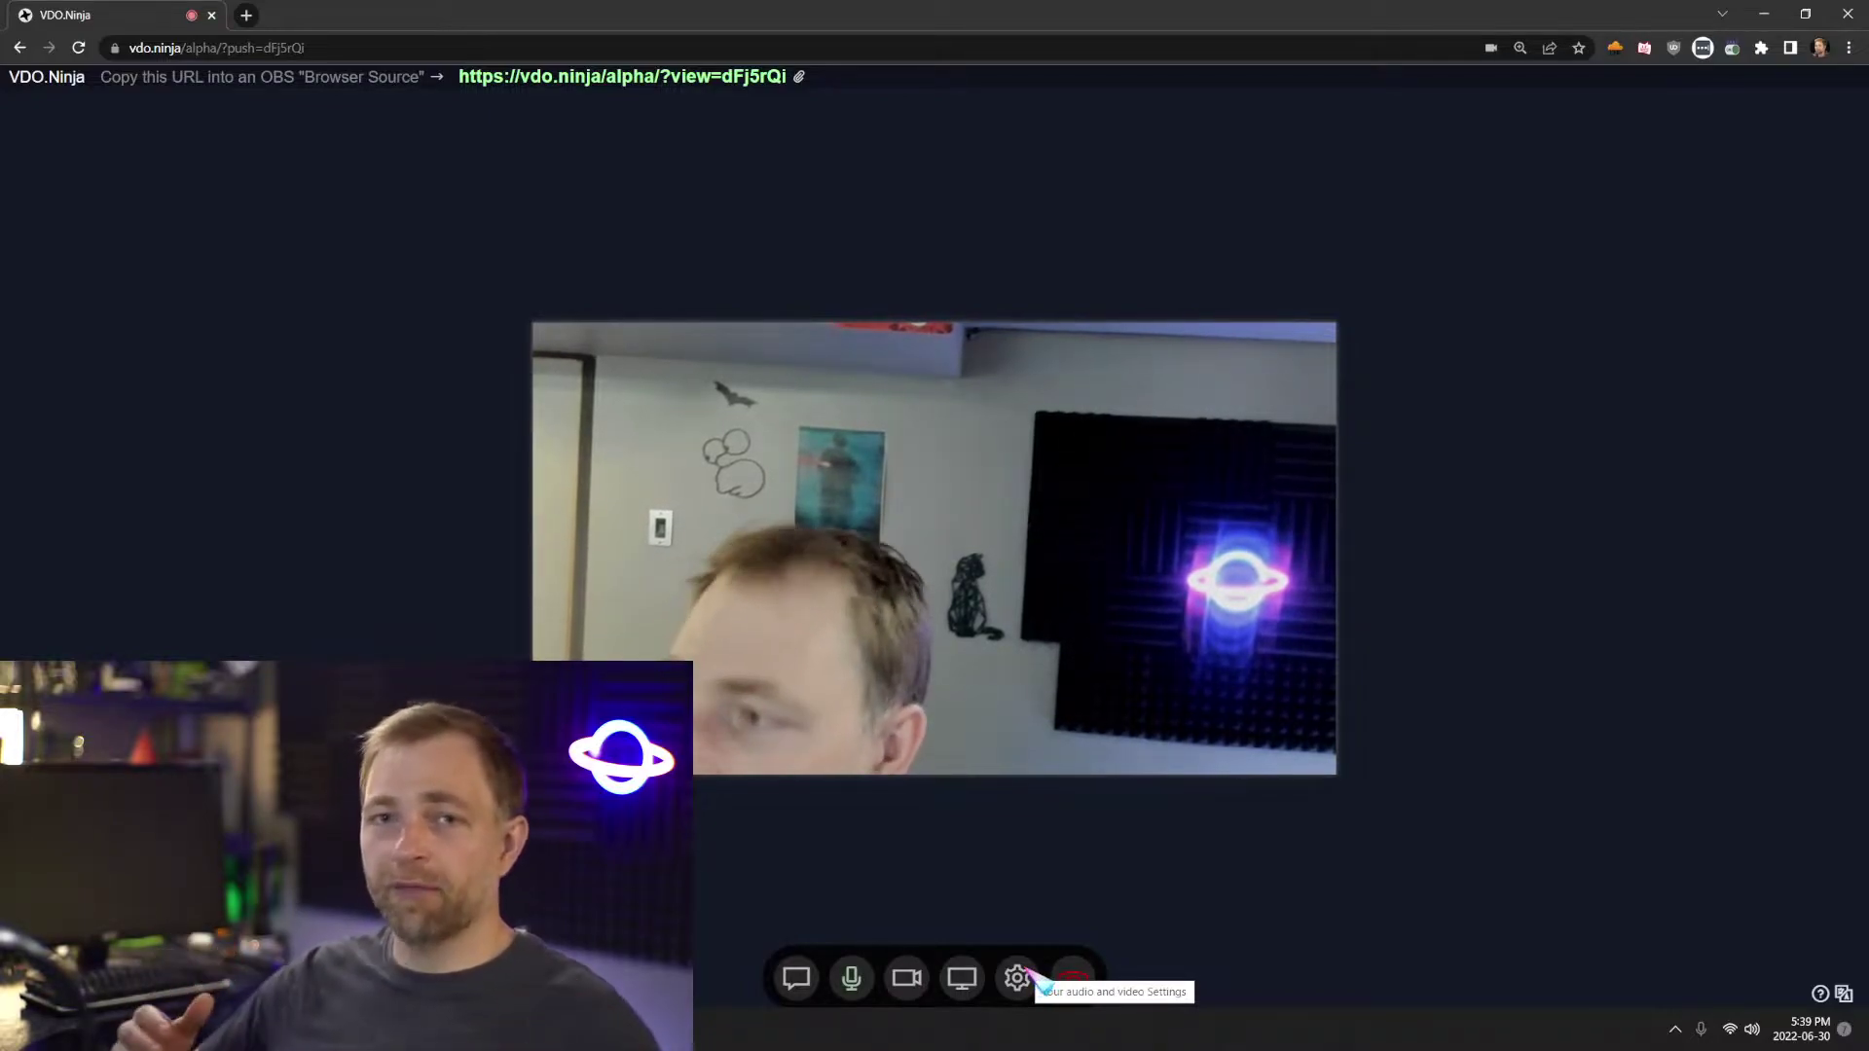
{"action": "left_click", "coordinate": [1029, 972]}
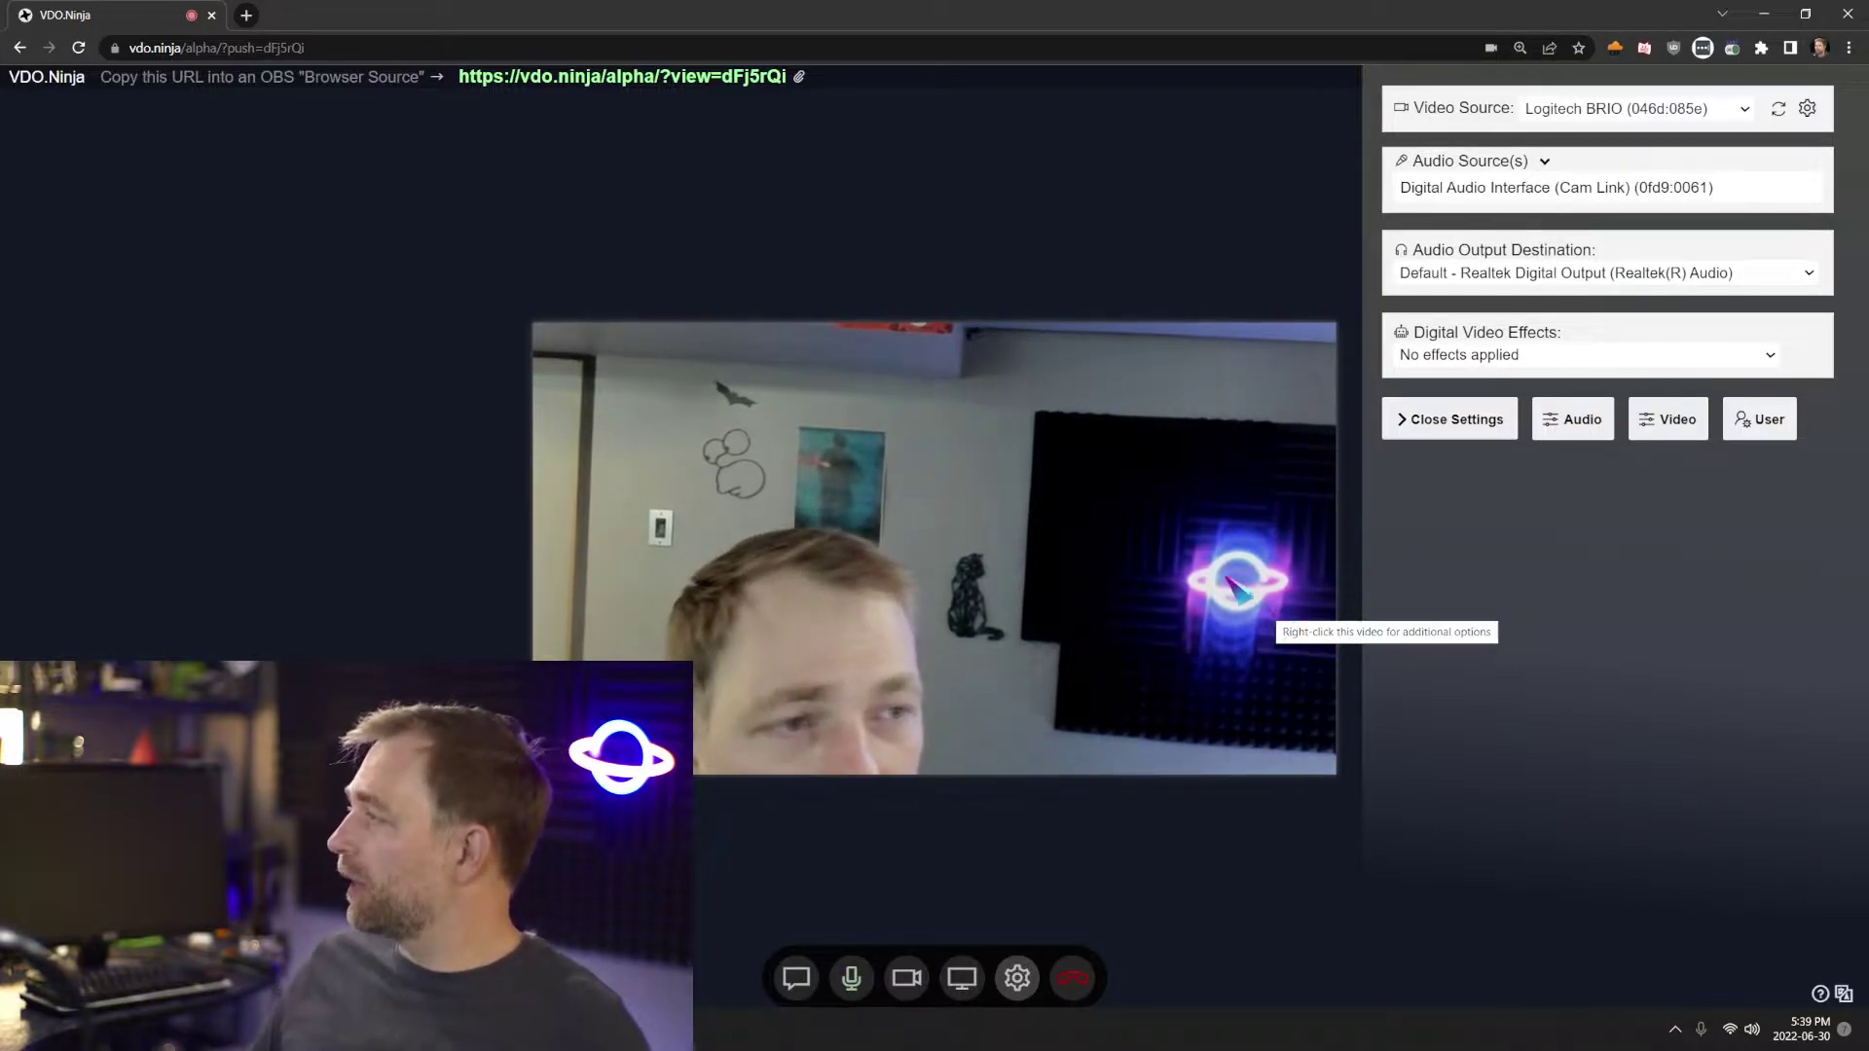
{"action": "left_click", "coordinate": [1601, 115]}
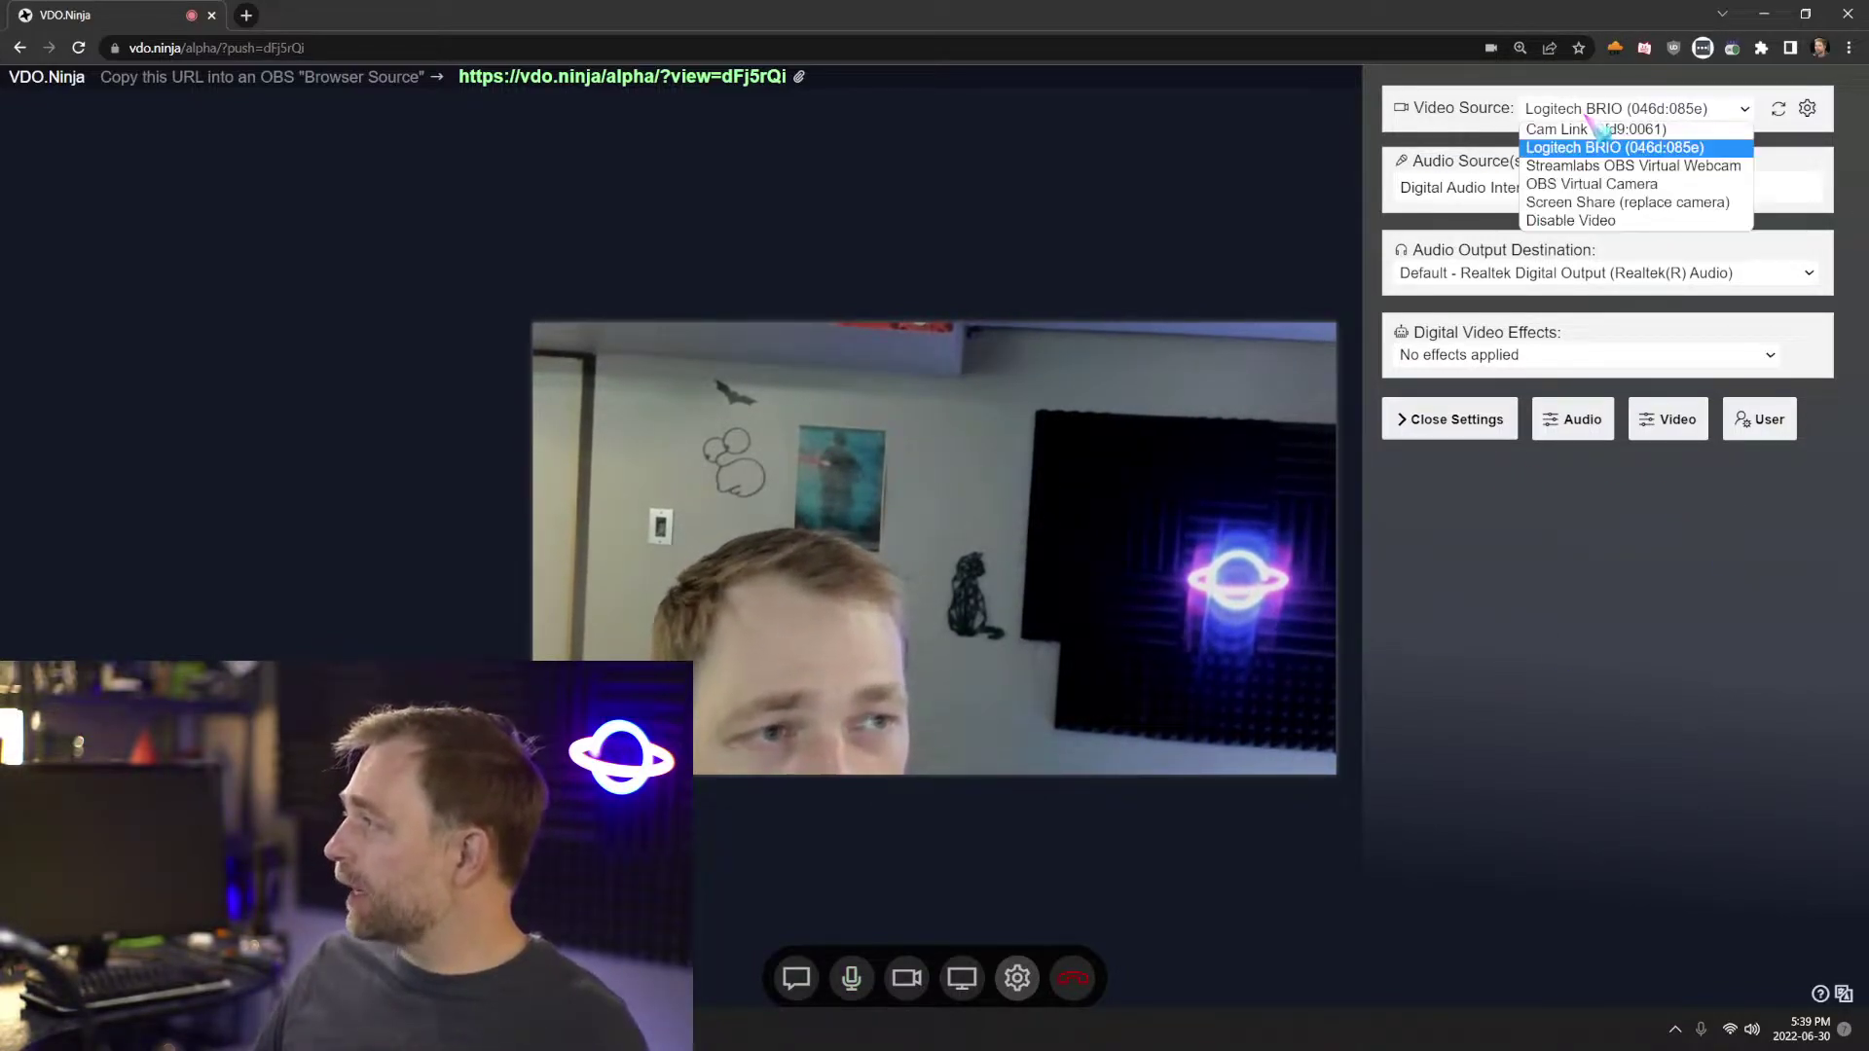
{"action": "left_click", "coordinate": [1628, 572]}
{"action": "left_click", "coordinate": [1781, 110]}
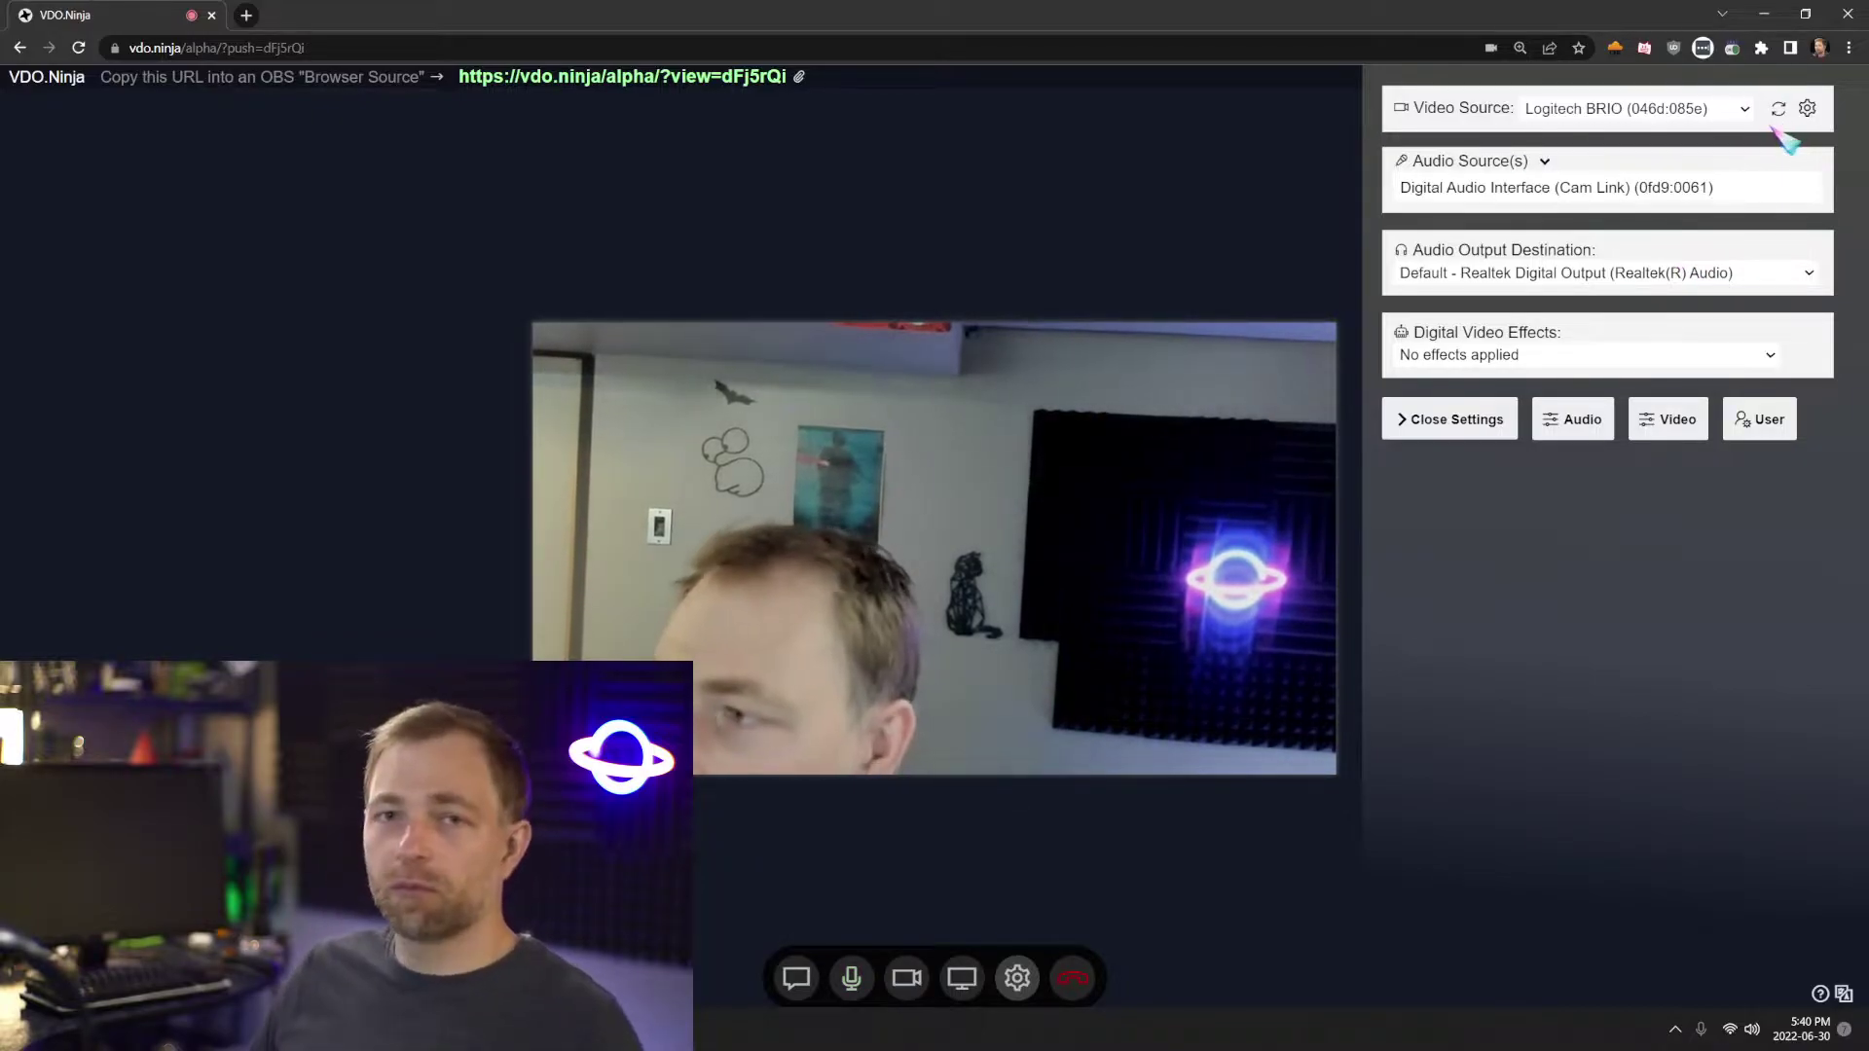
{"action": "left_click", "coordinate": [1807, 109]}
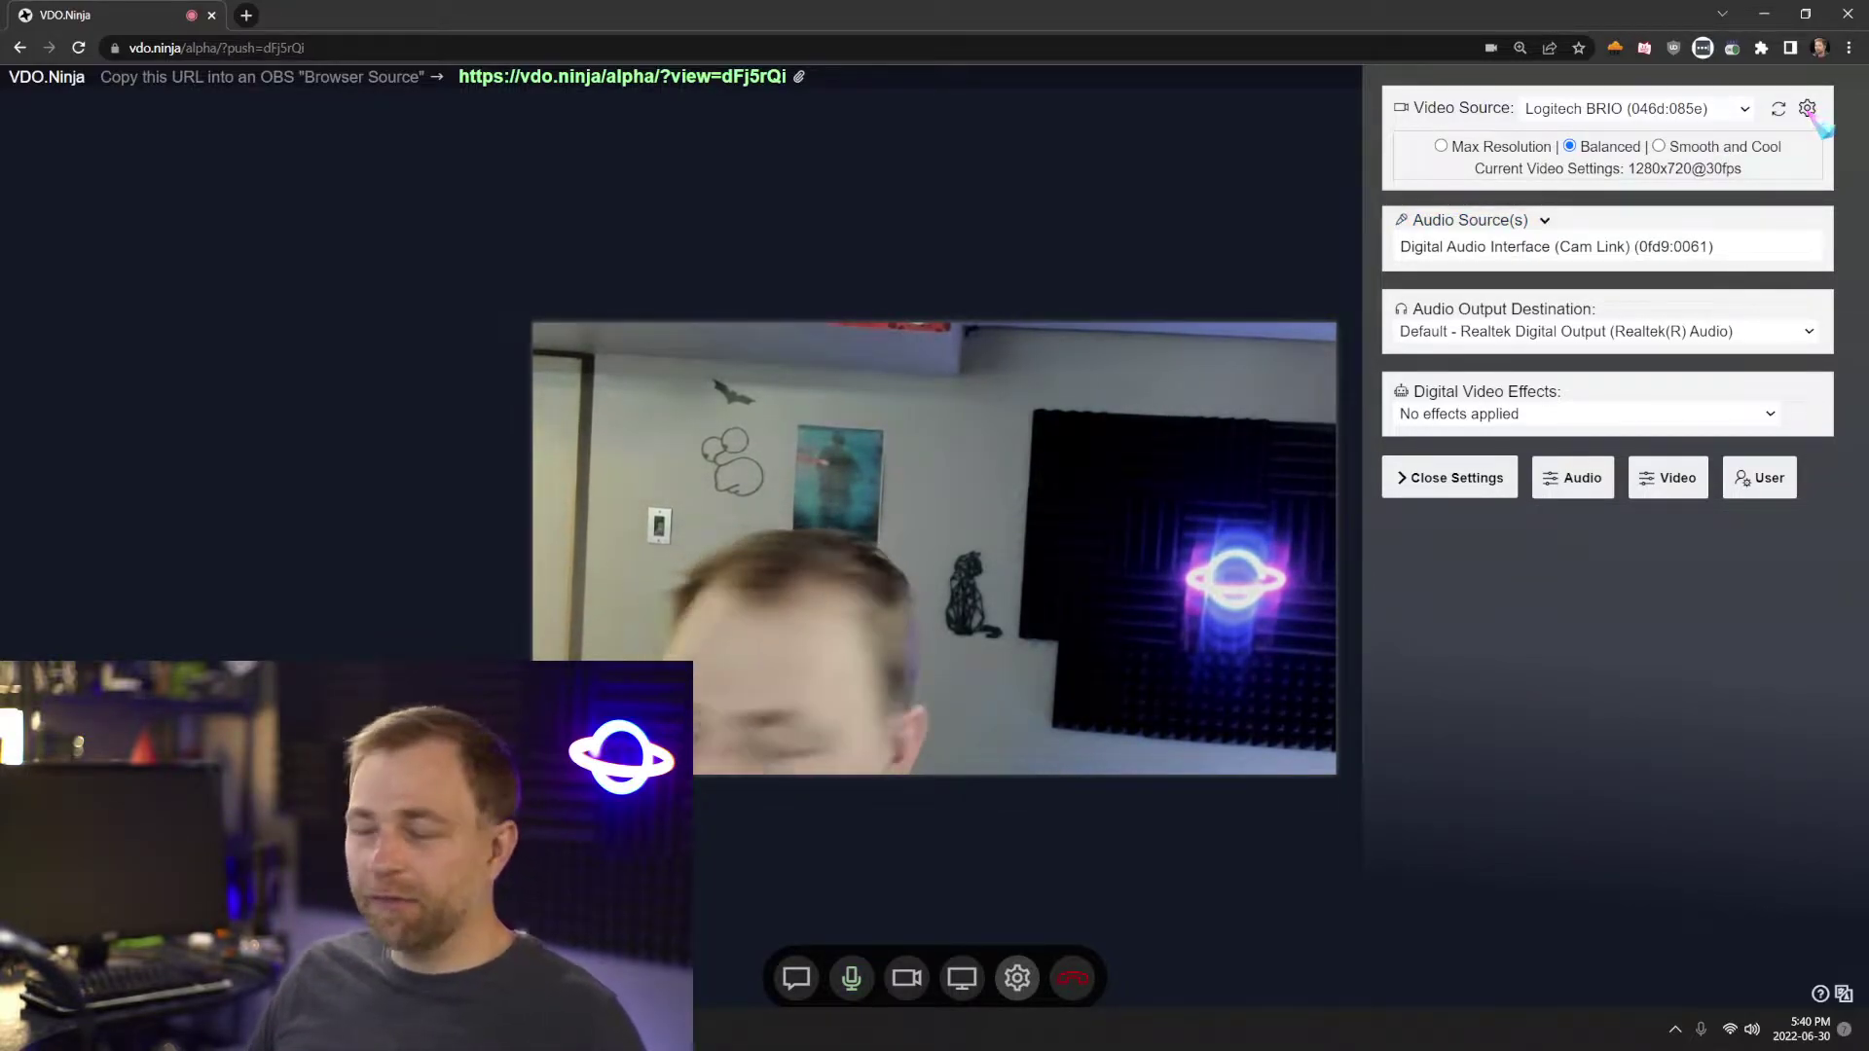
{"action": "left_click", "coordinate": [1808, 109]}
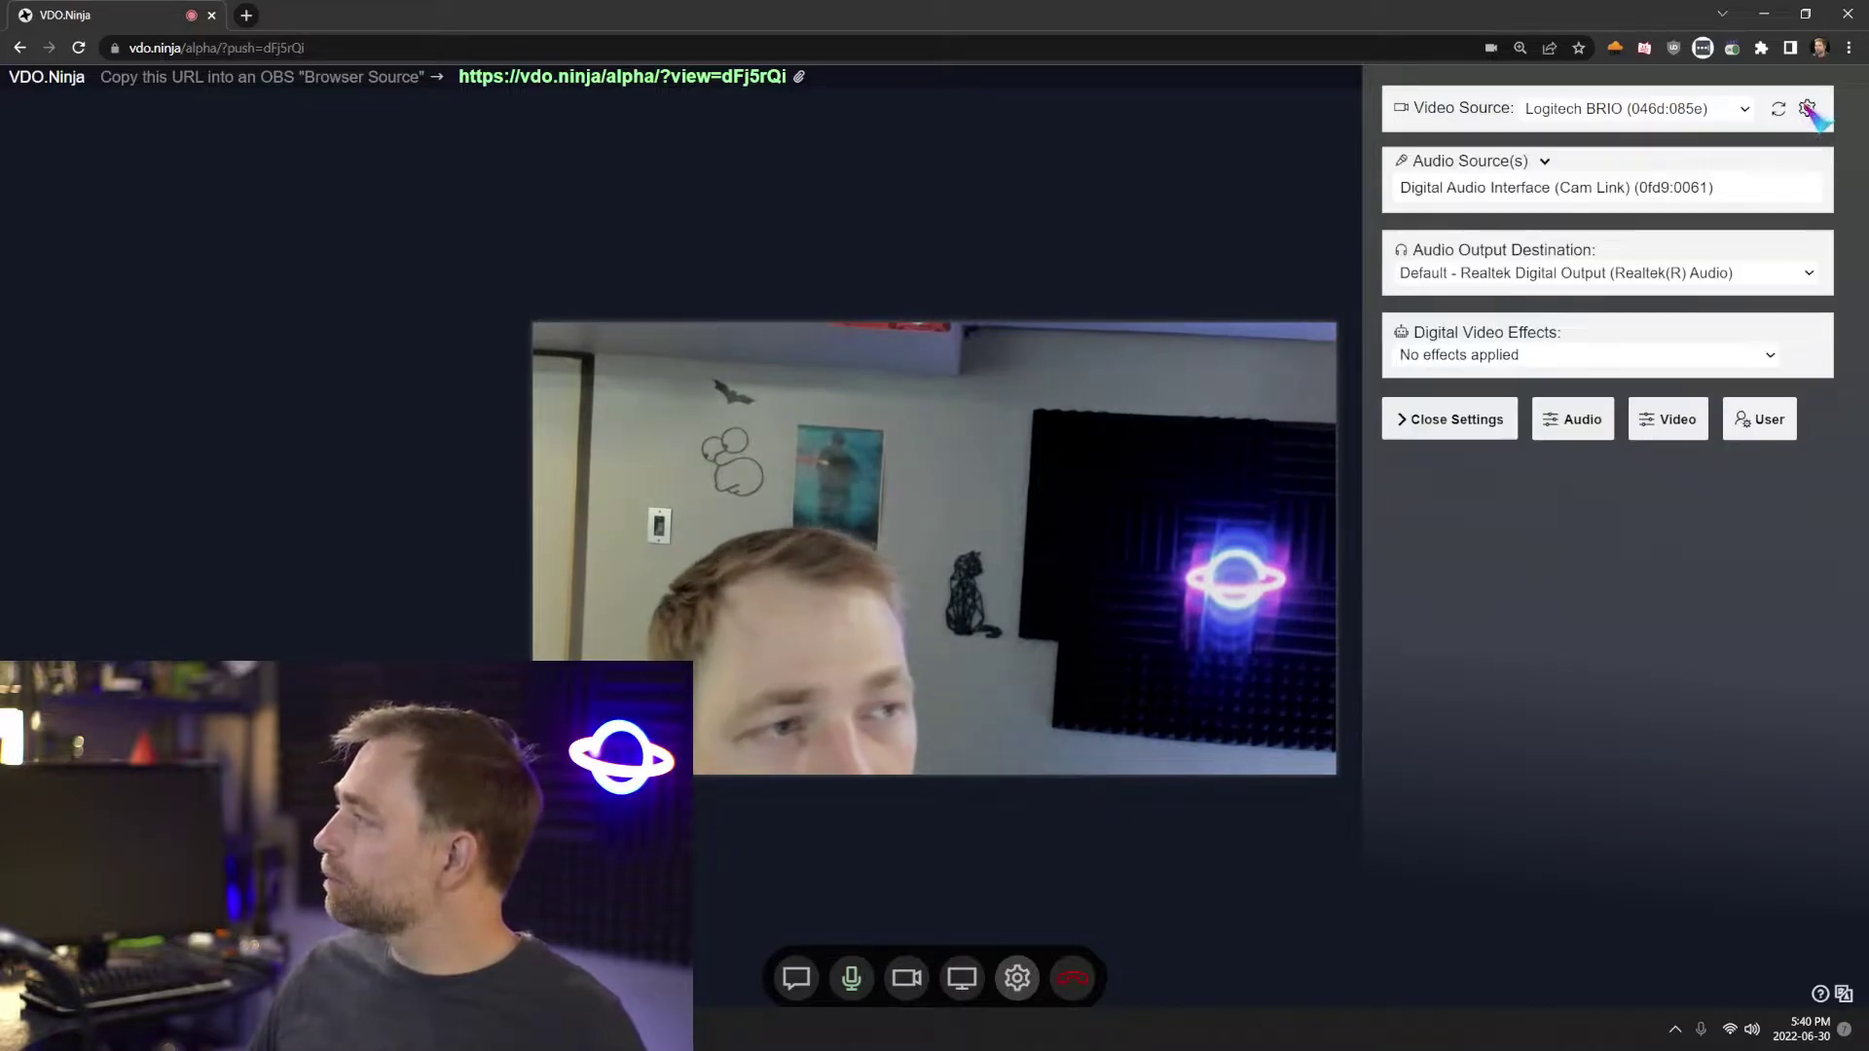
Replace Cam Link with the Default Logitech BRIO microphone as the only audio source
{"action": "left_click", "coordinate": [1521, 203]}
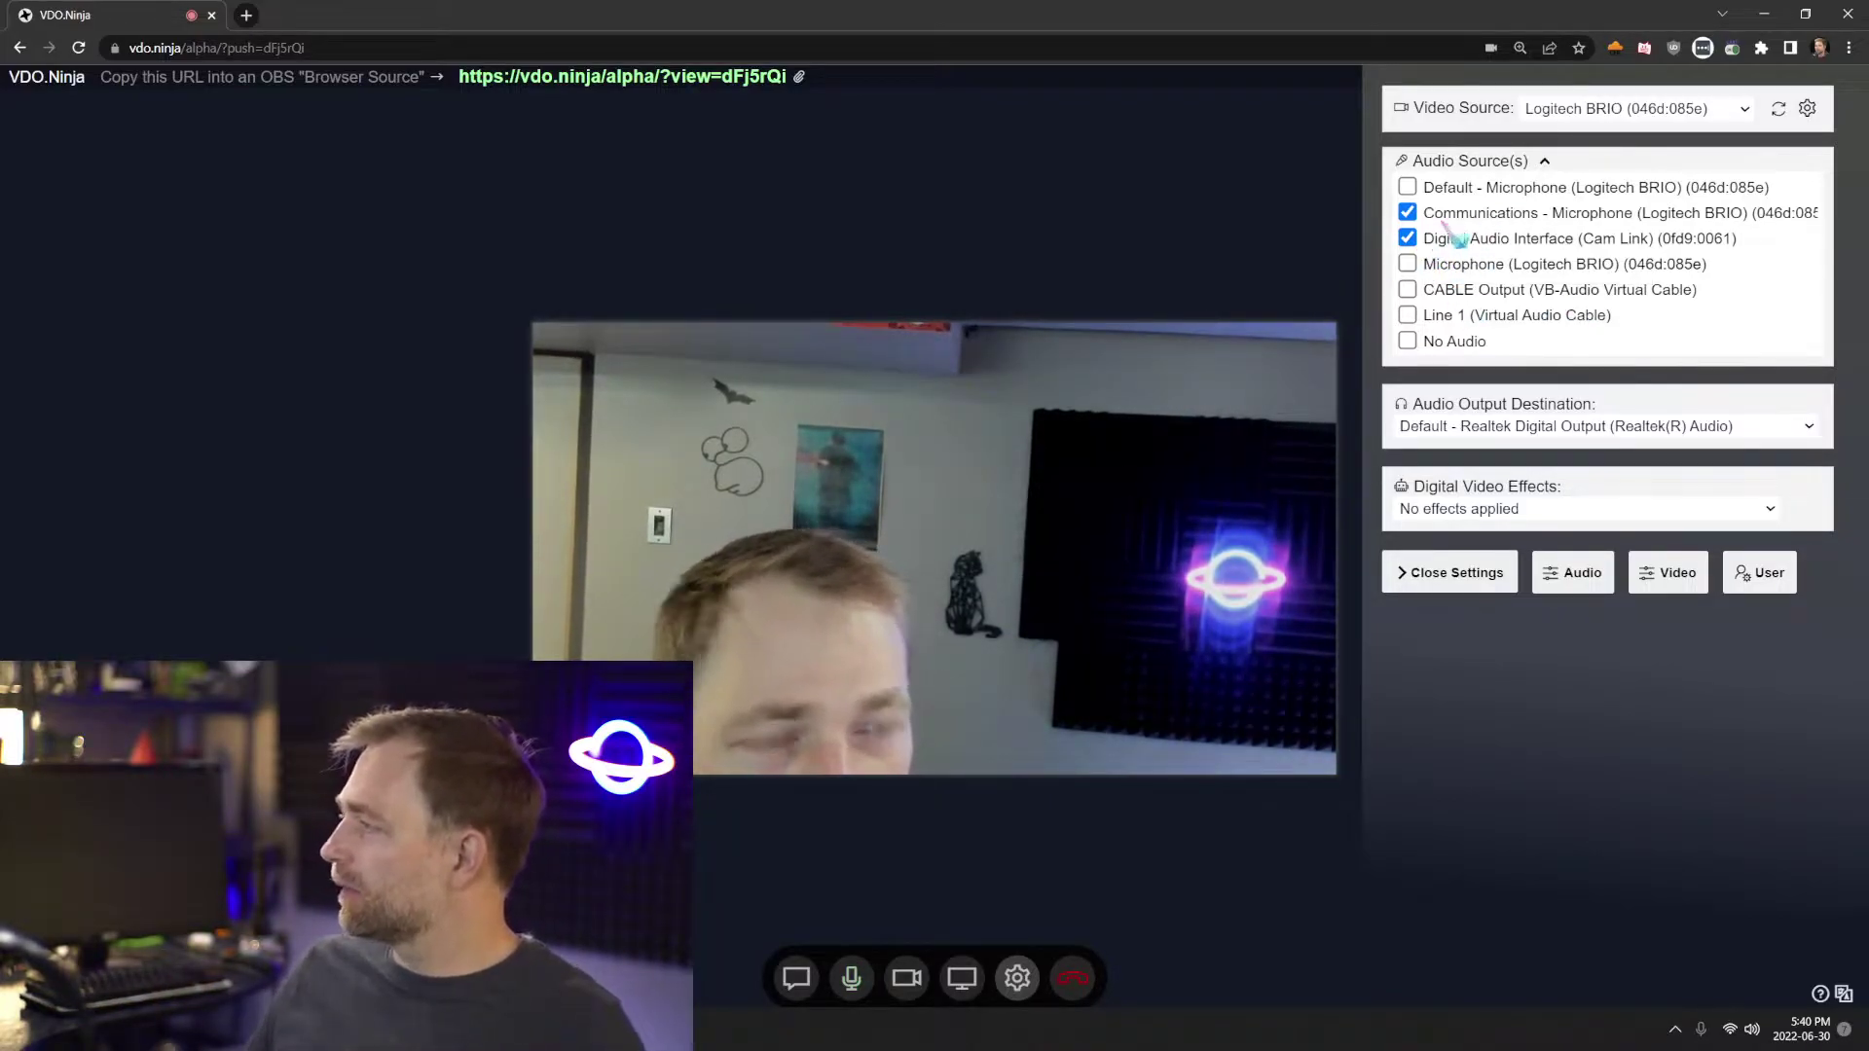
{"action": "left_click", "coordinate": [1579, 584]}
{"action": "scroll", "coordinate": [1578, 497], "scroll_direction": "down", "scroll_amount": 2}
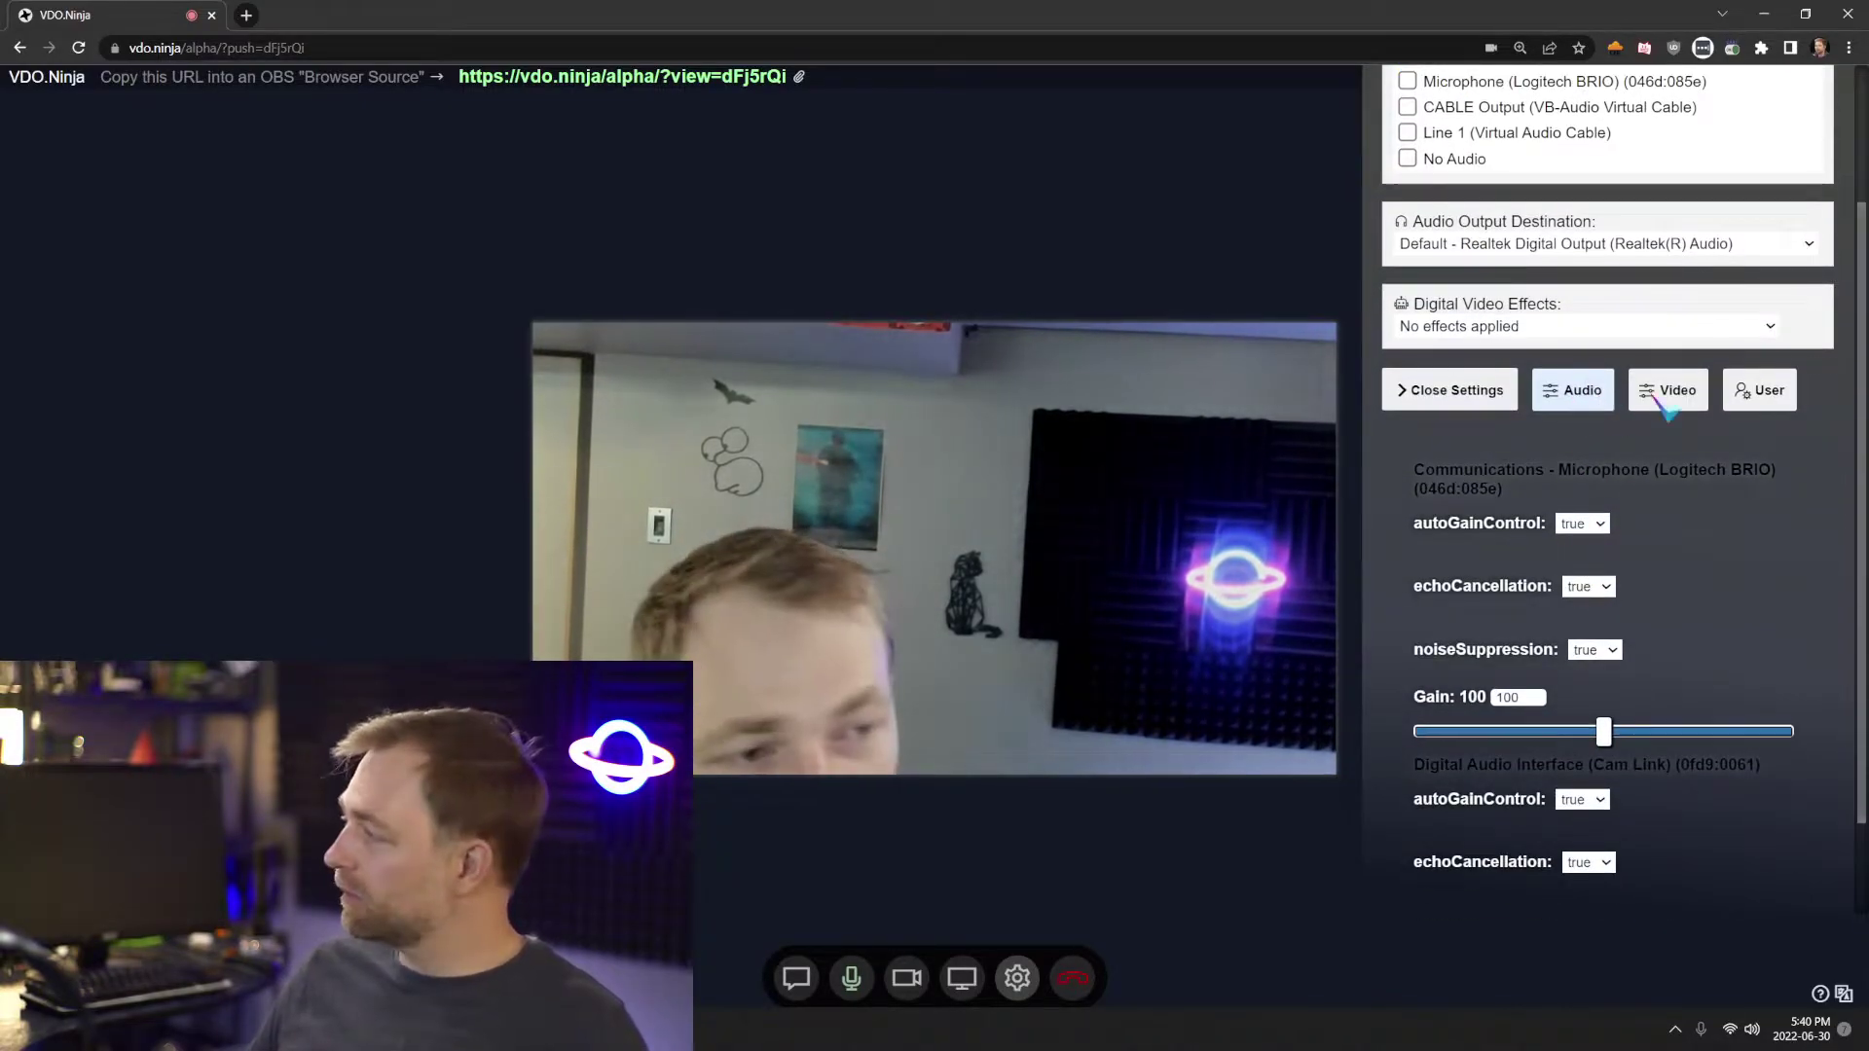
{"action": "scroll", "coordinate": [1703, 487], "scroll_direction": "down", "scroll_amount": 1}
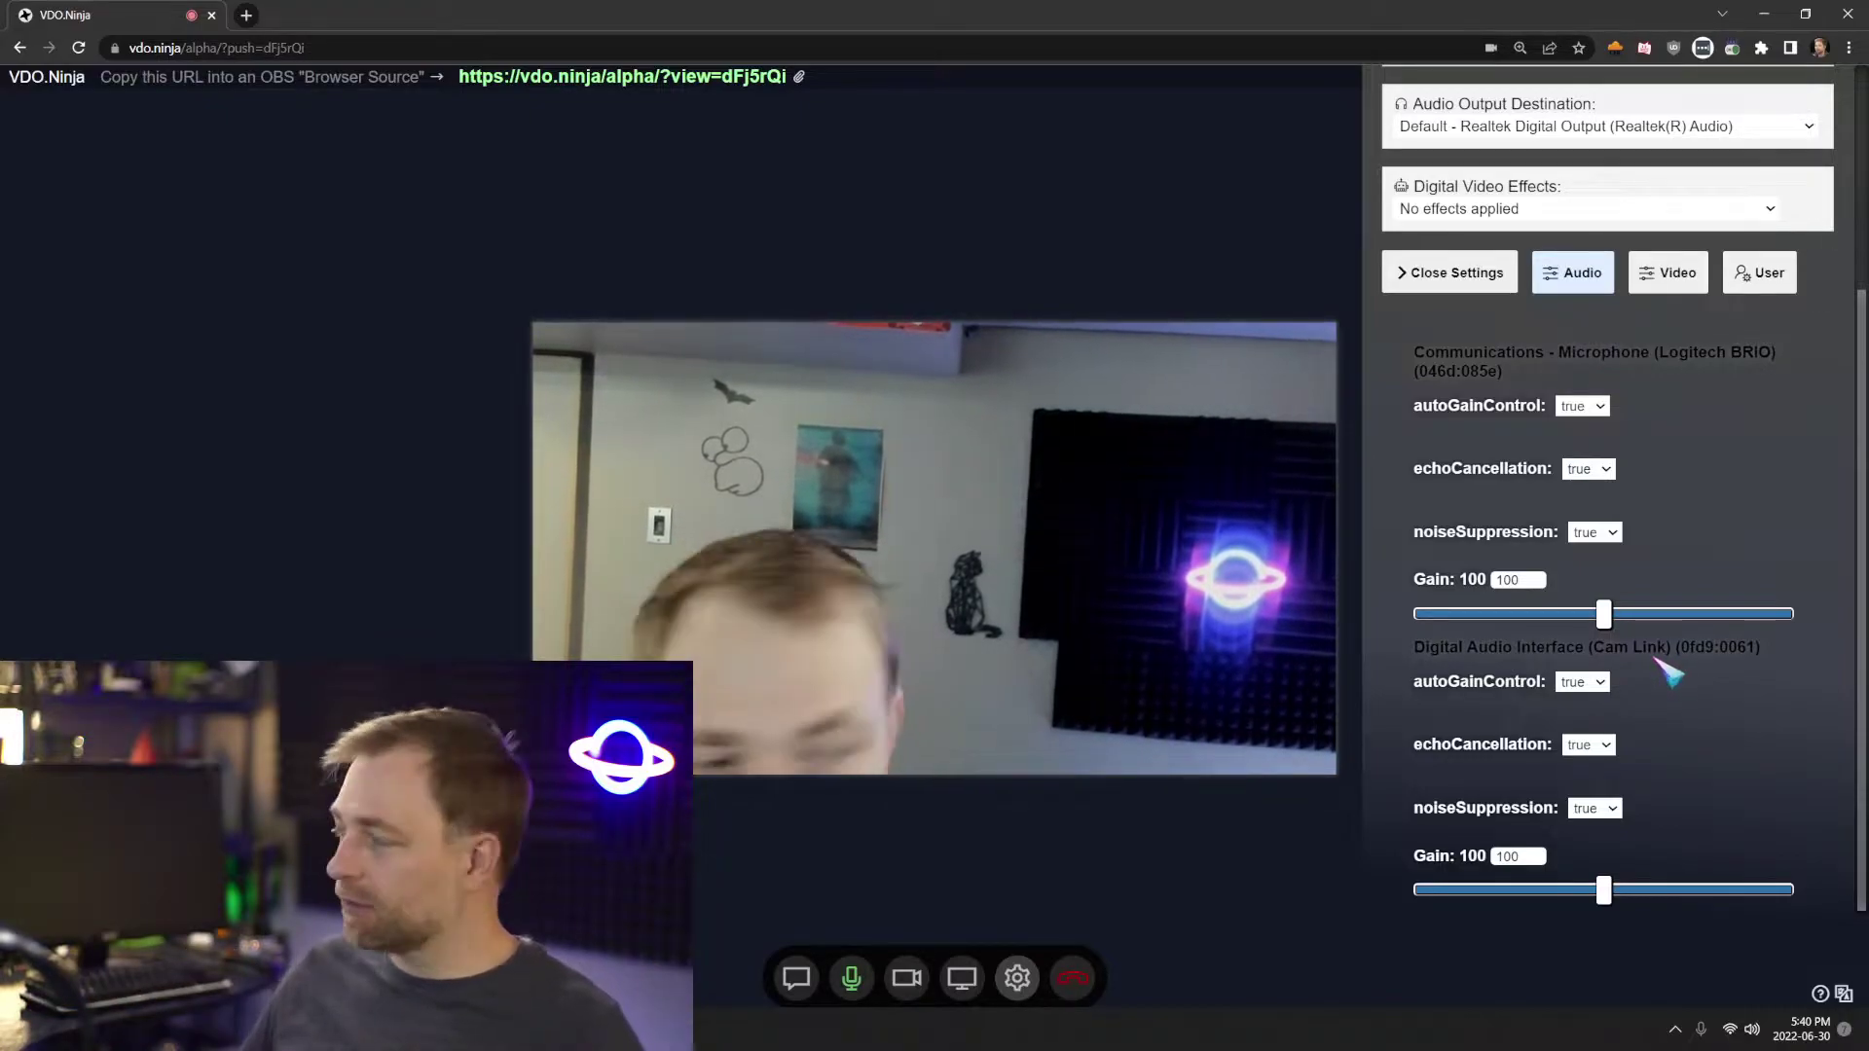
{"action": "scroll", "coordinate": [1522, 191], "scroll_direction": "up", "scroll_amount": 3}
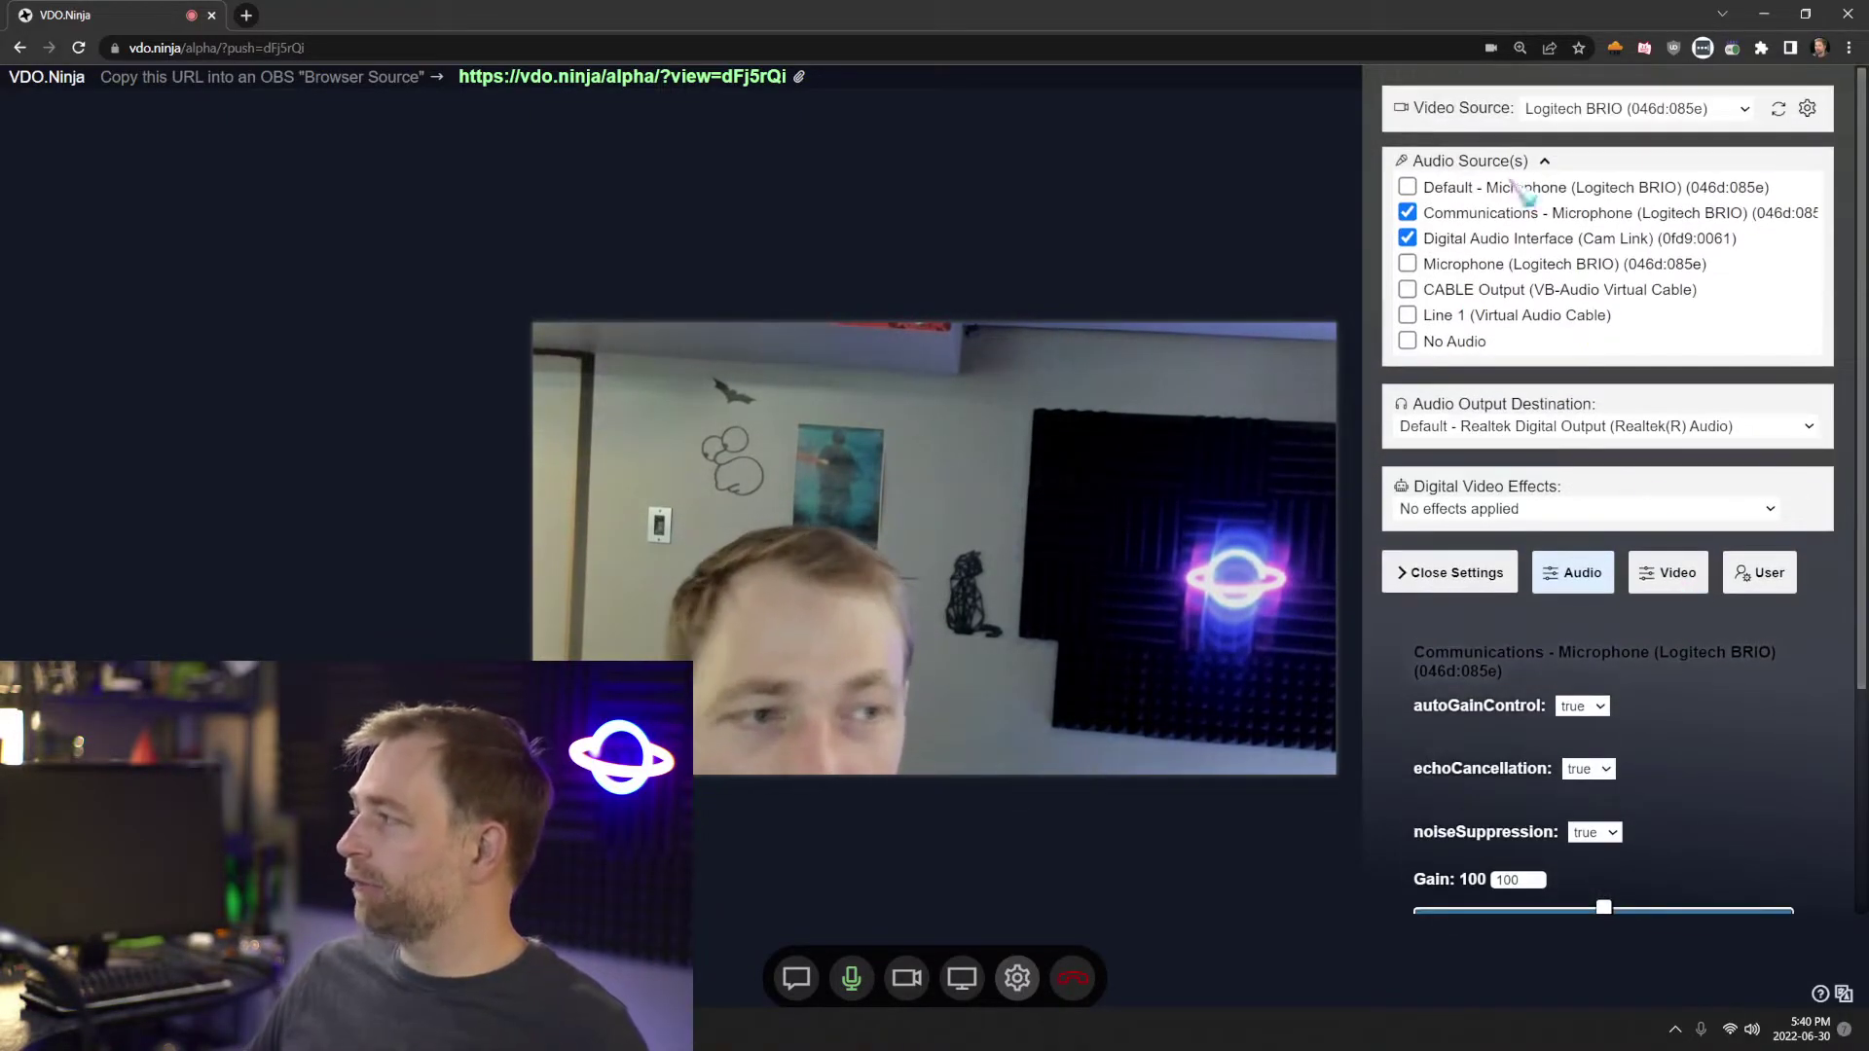
{"action": "left_click", "coordinate": [1408, 212]}
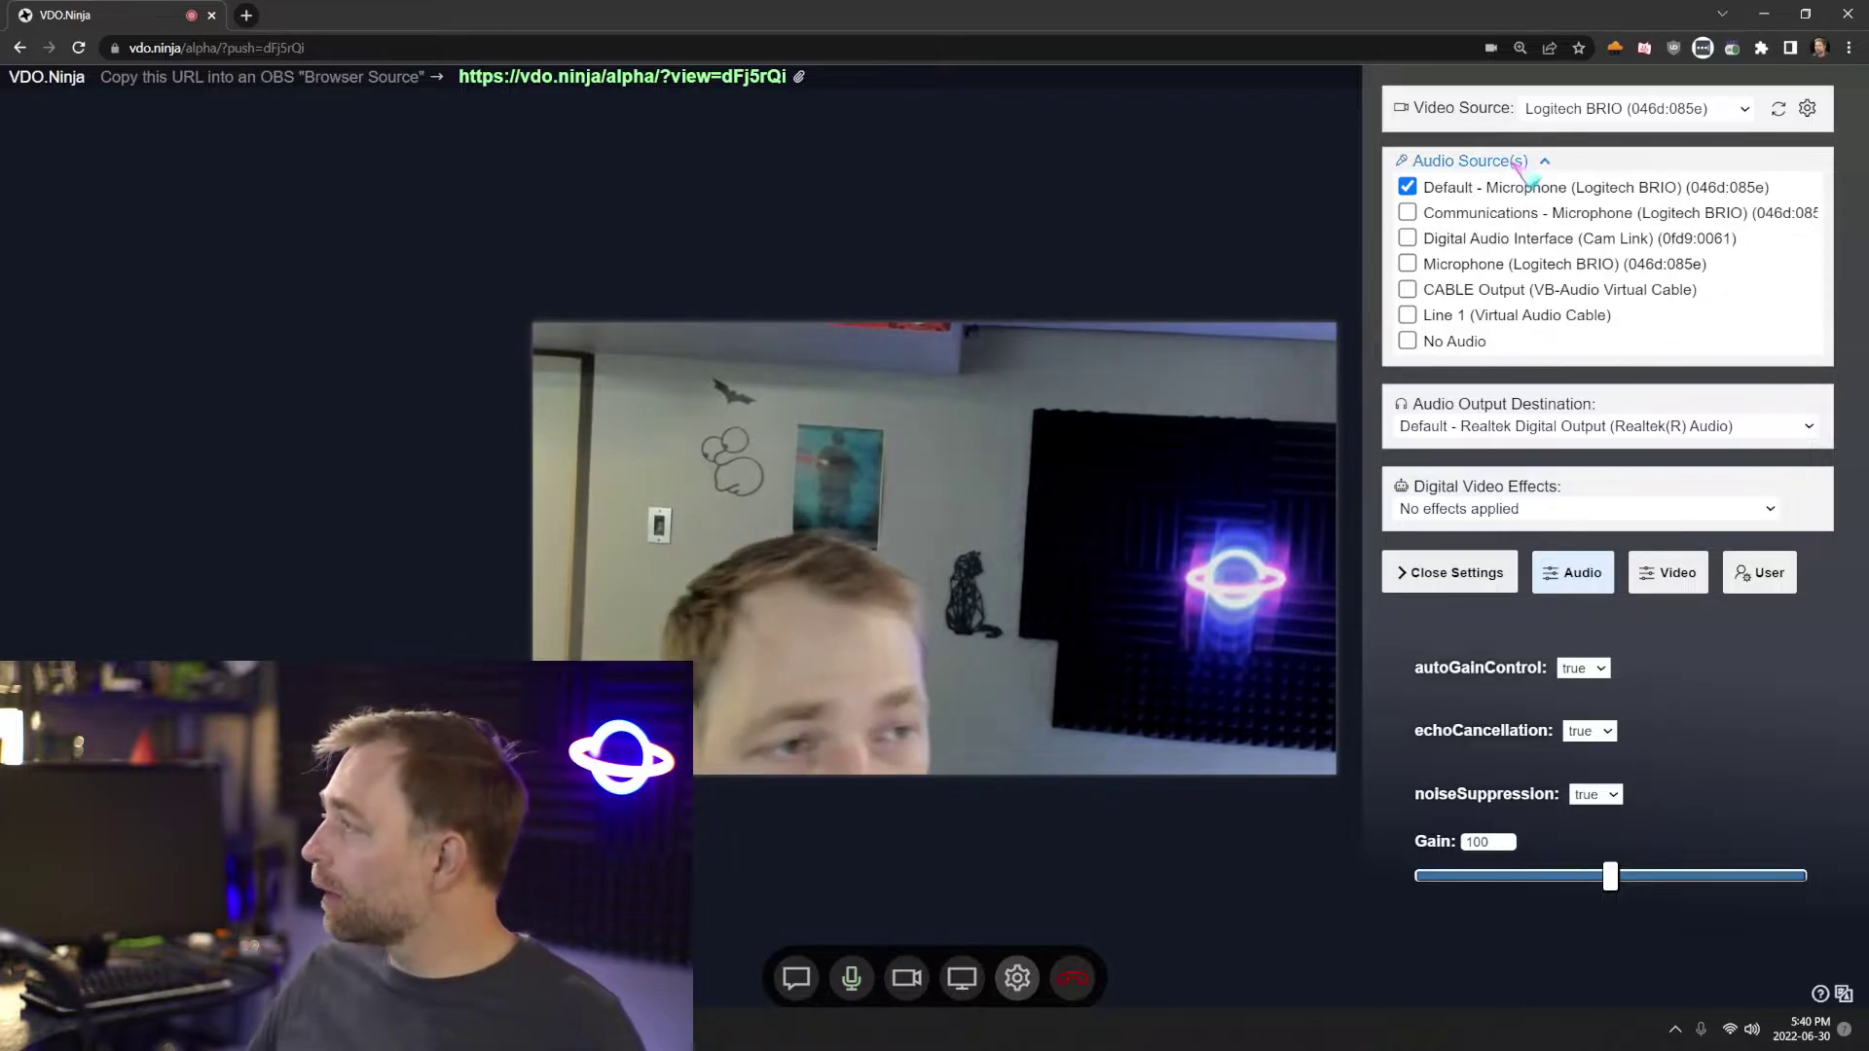
{"action": "left_click", "coordinate": [1546, 161]}
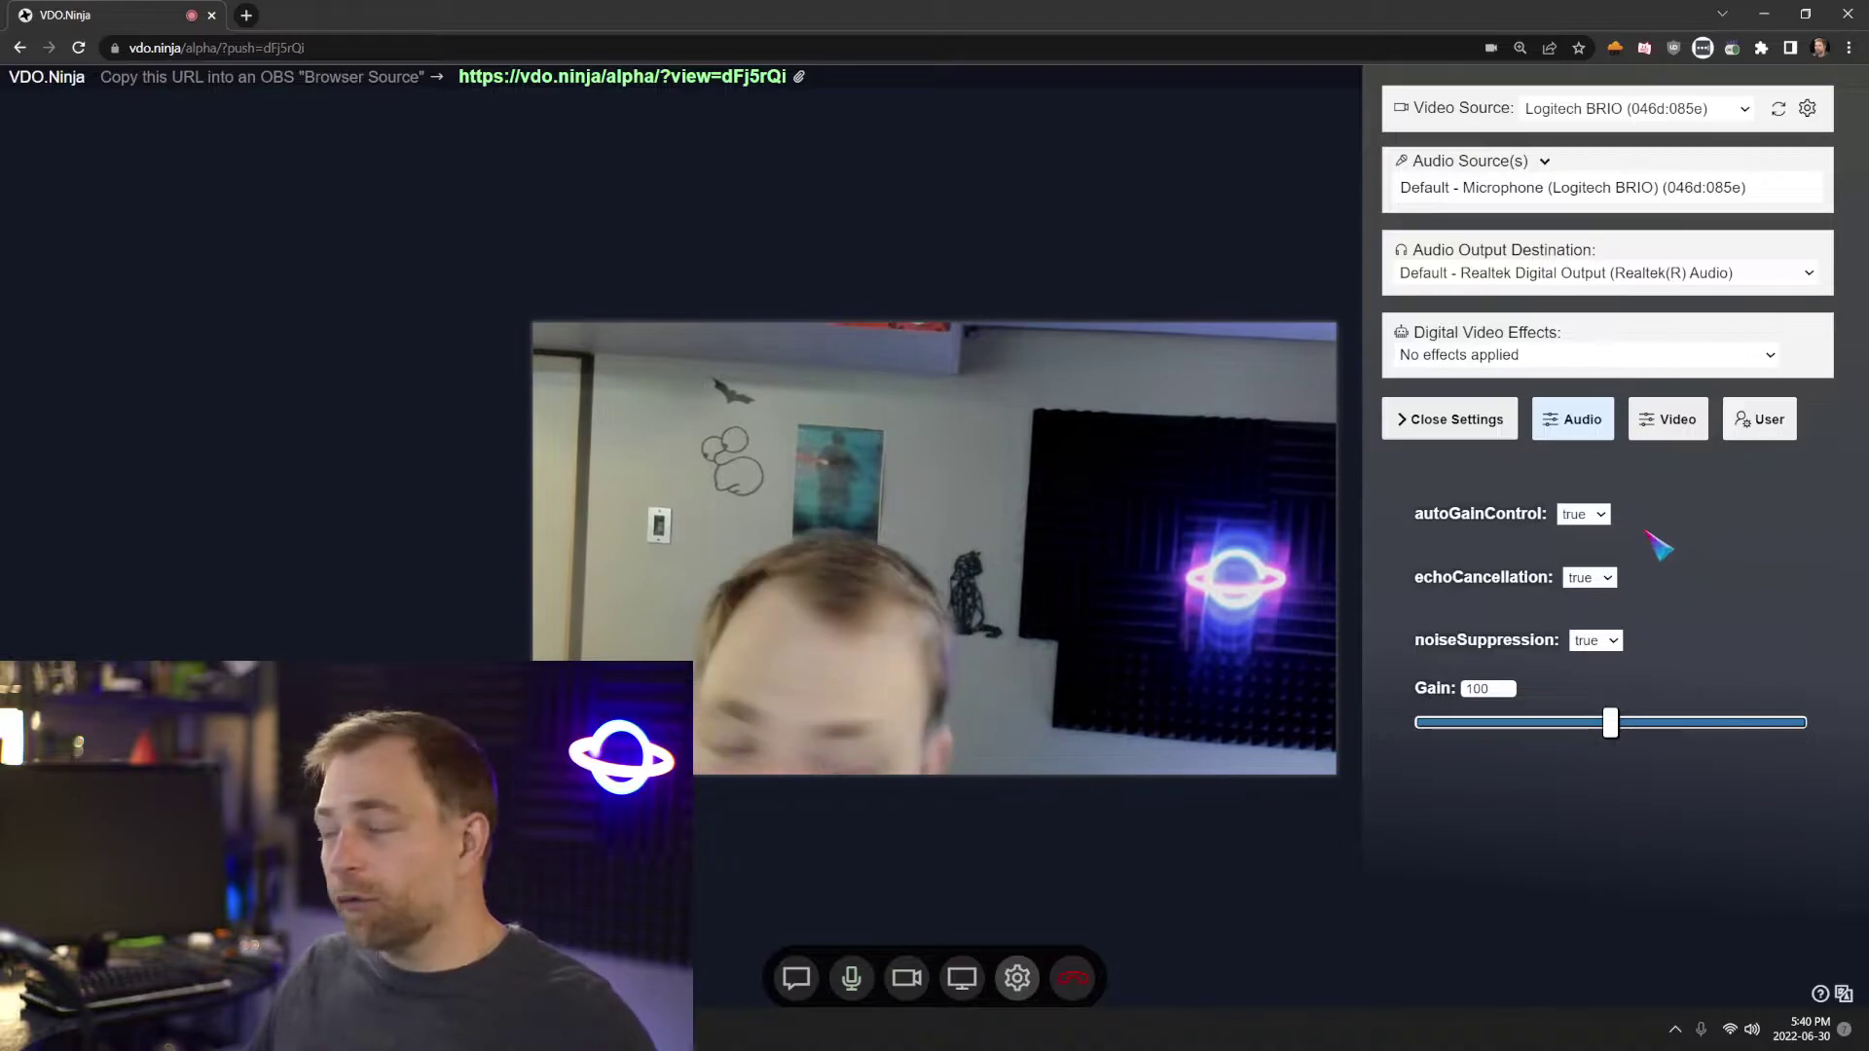
Toggle auto gain control off and back on, leaving it enabled
{"action": "left_click", "coordinate": [1578, 514]}
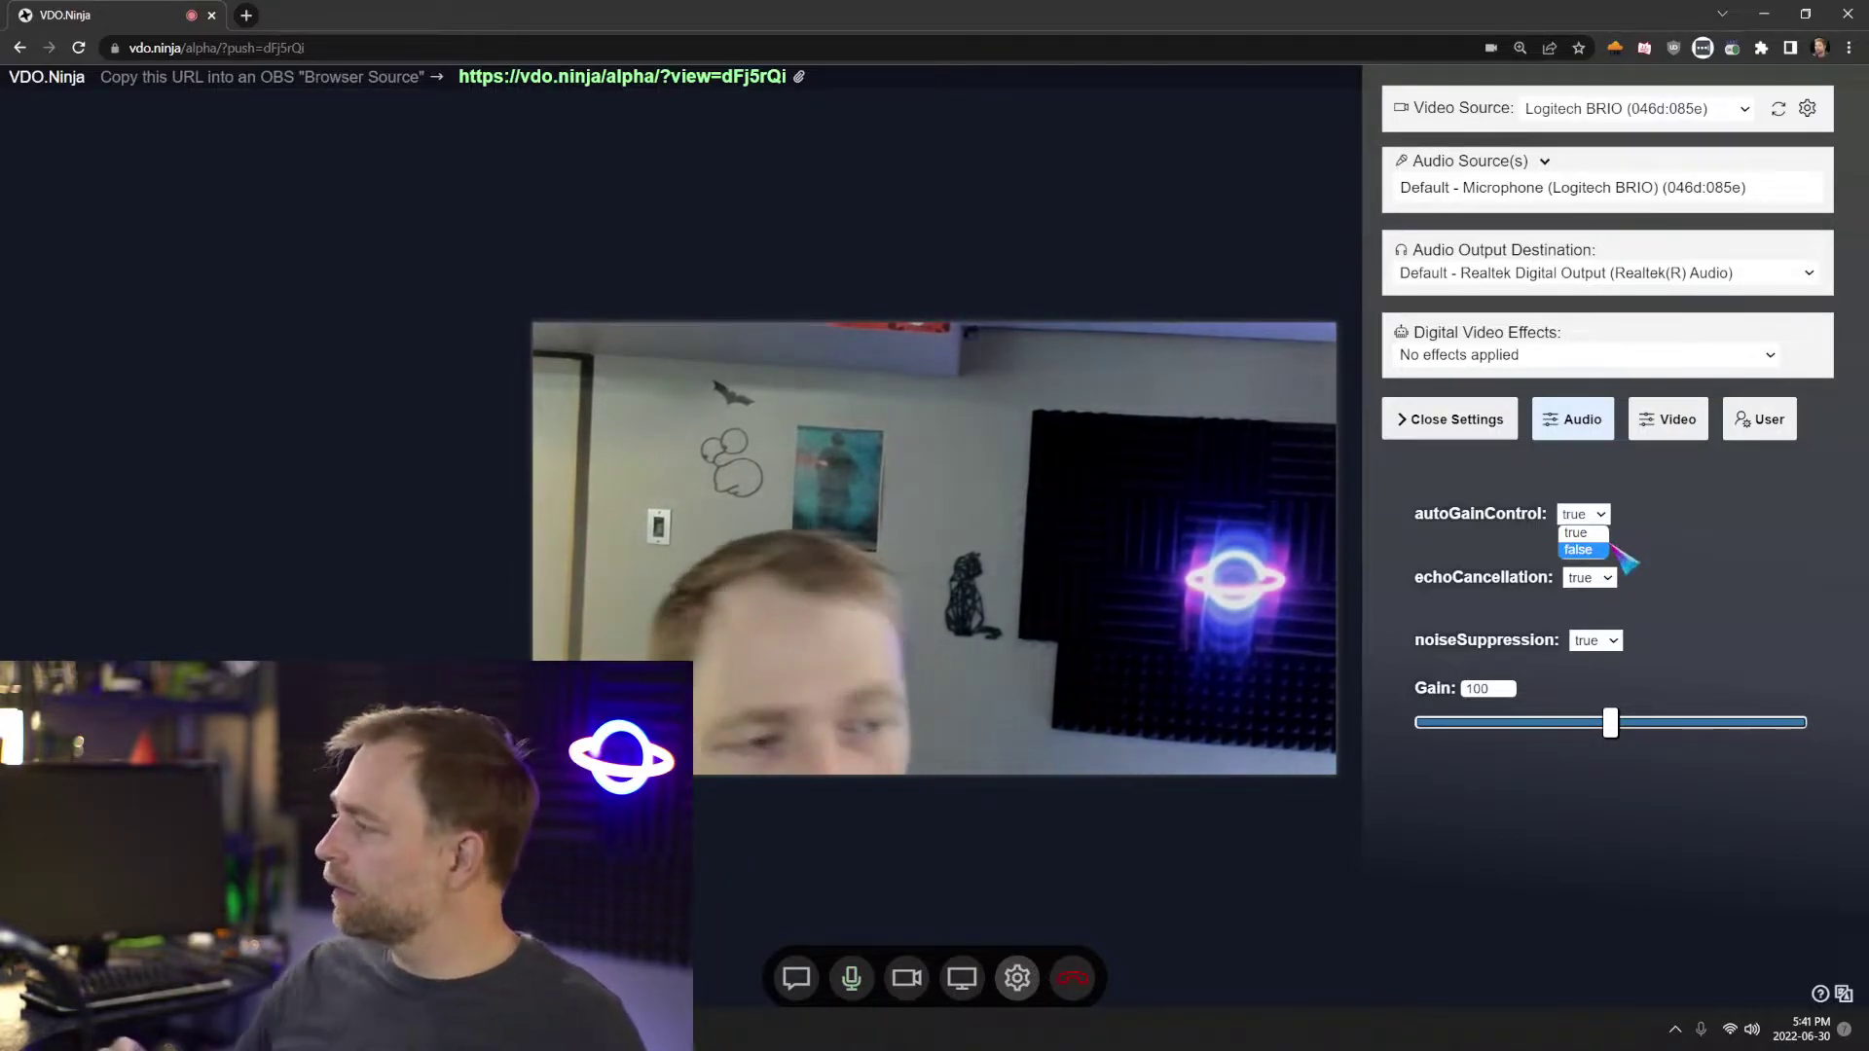
{"action": "left_click", "coordinate": [1579, 550]}
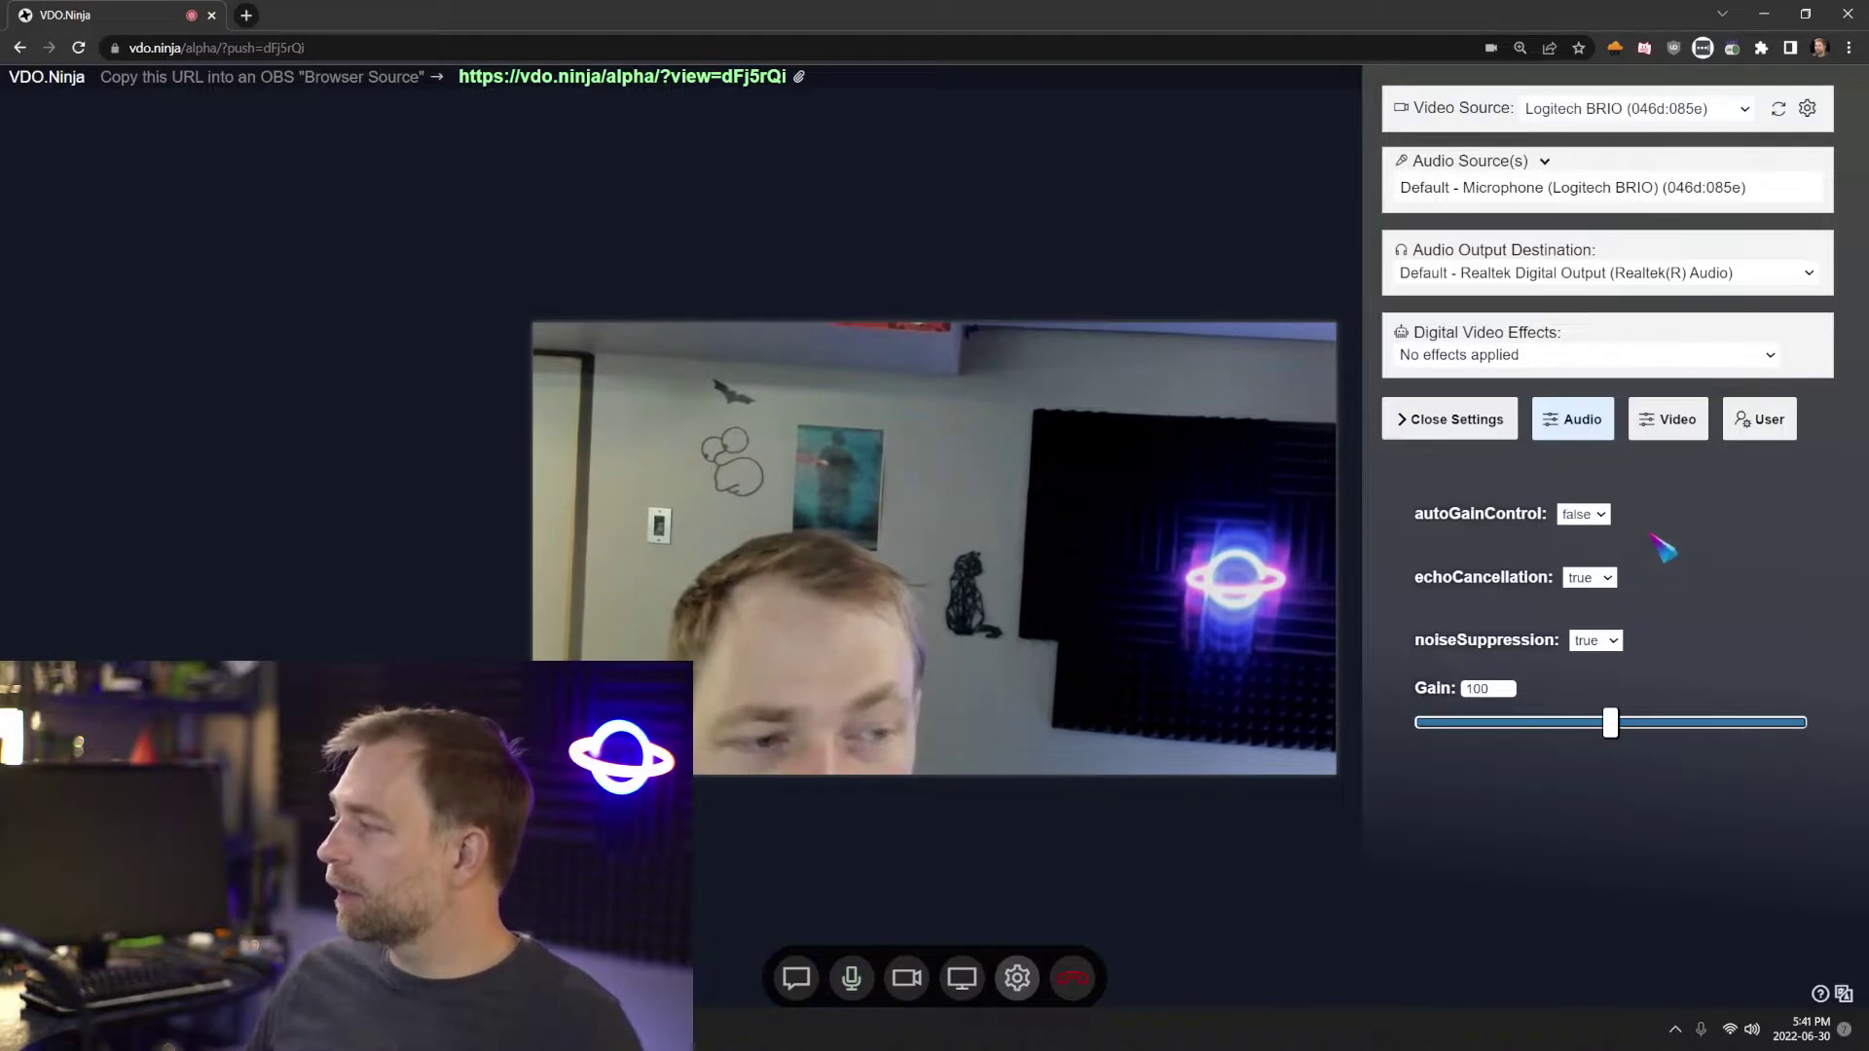
{"action": "left_click_drag", "start_coordinate": [1611, 722], "coordinate": [1666, 725]}
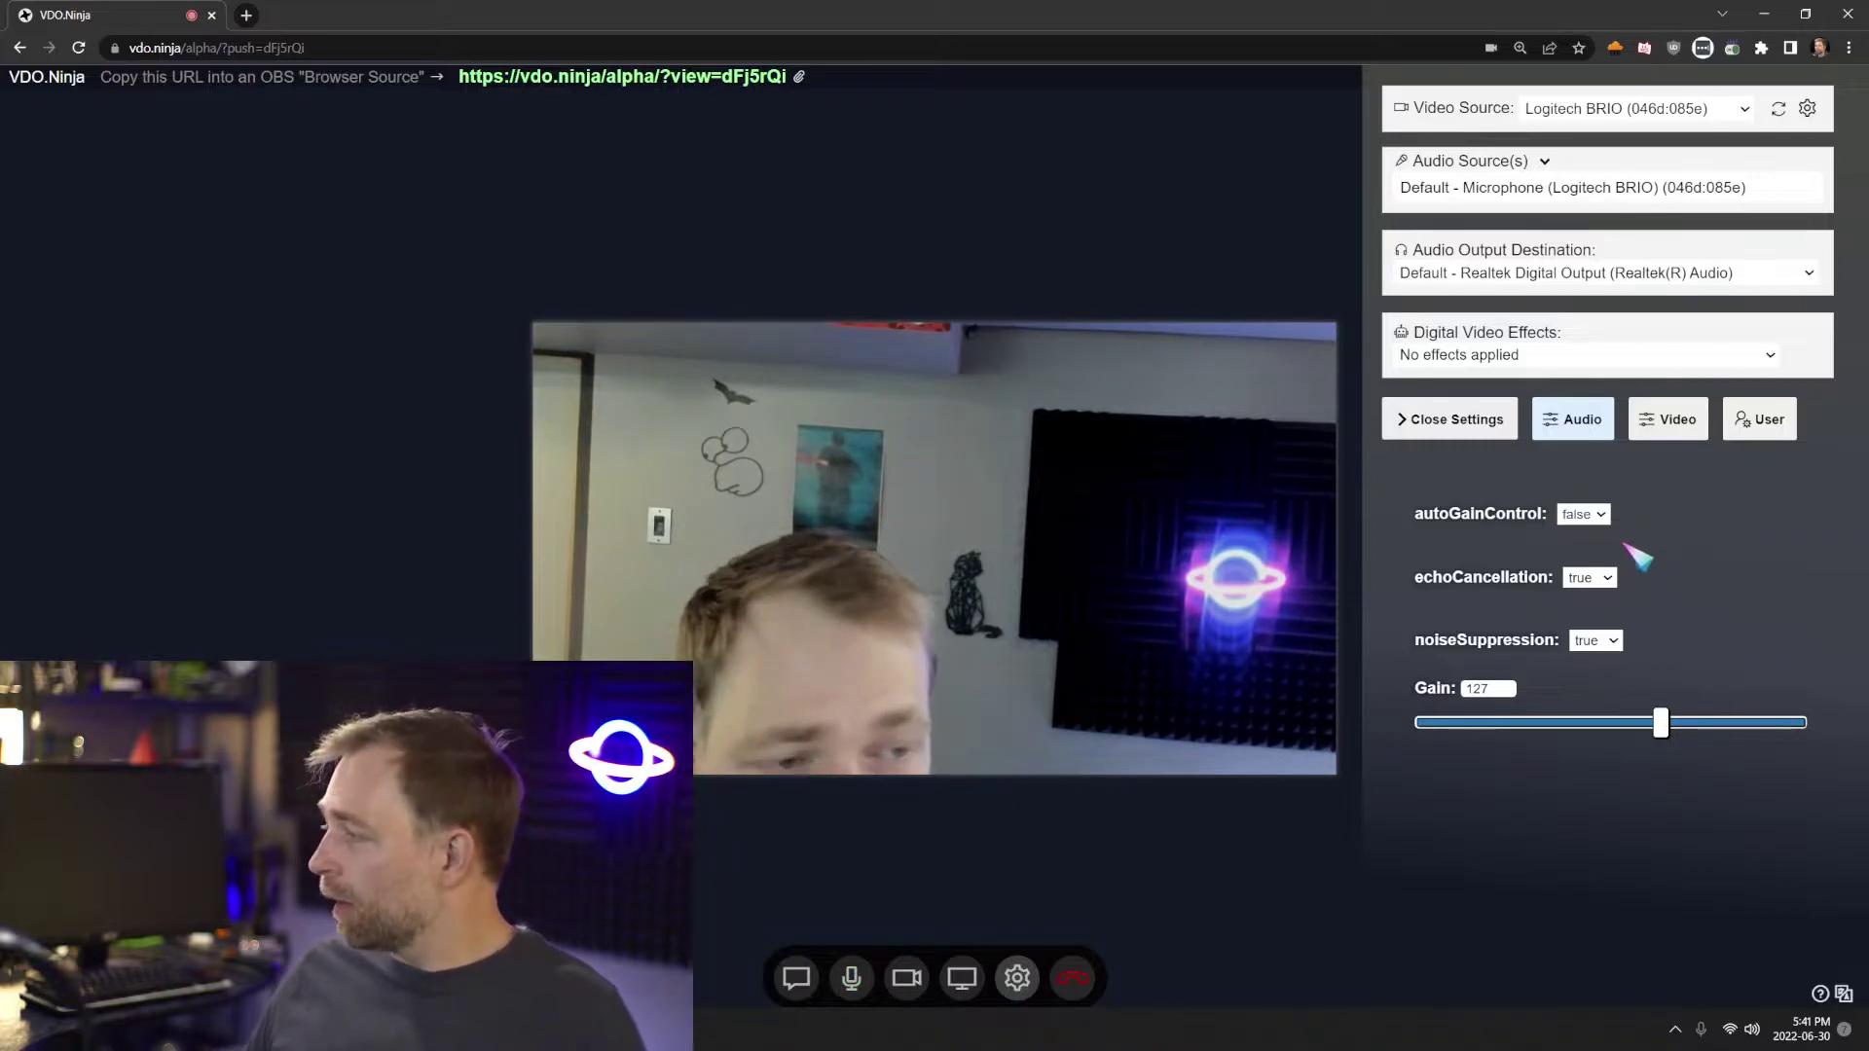
{"action": "left_click", "coordinate": [1583, 514]}
{"action": "left_click", "coordinate": [1579, 532]}
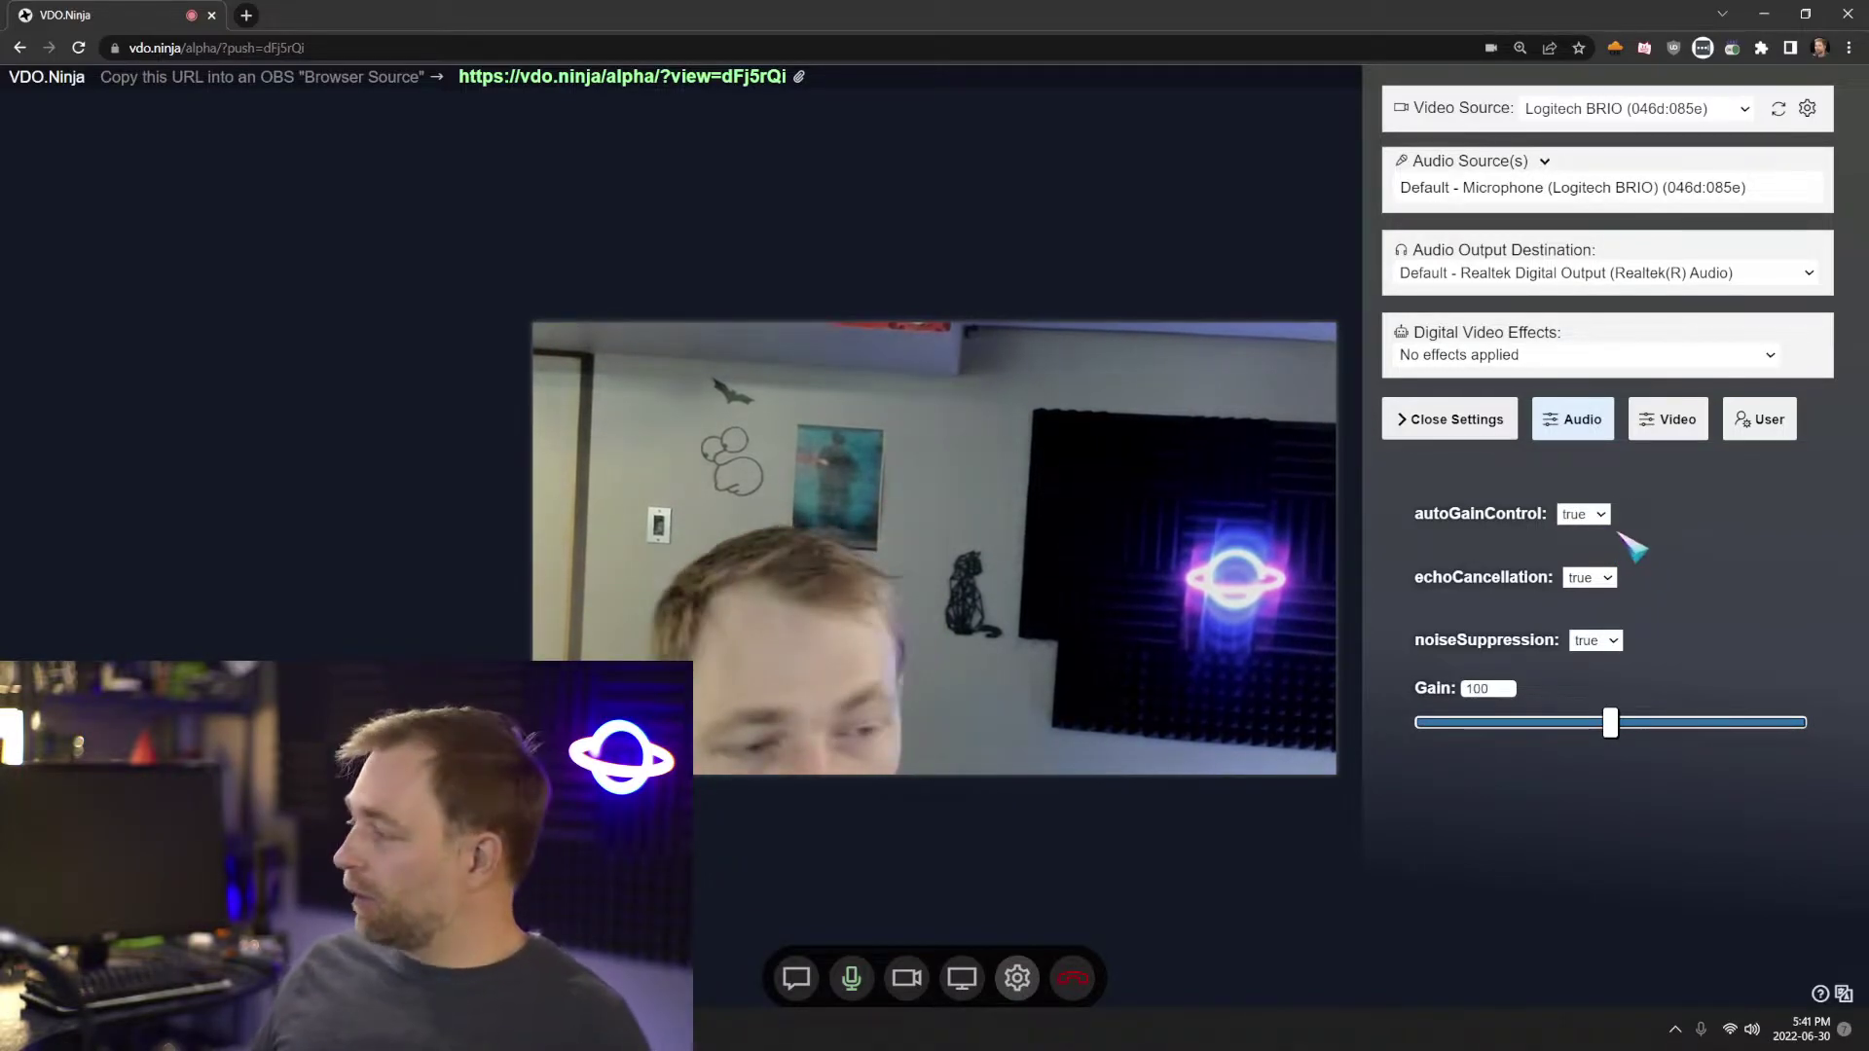
Set echo cancellation and noise suppression both to false
{"action": "left_click", "coordinate": [1597, 582]}
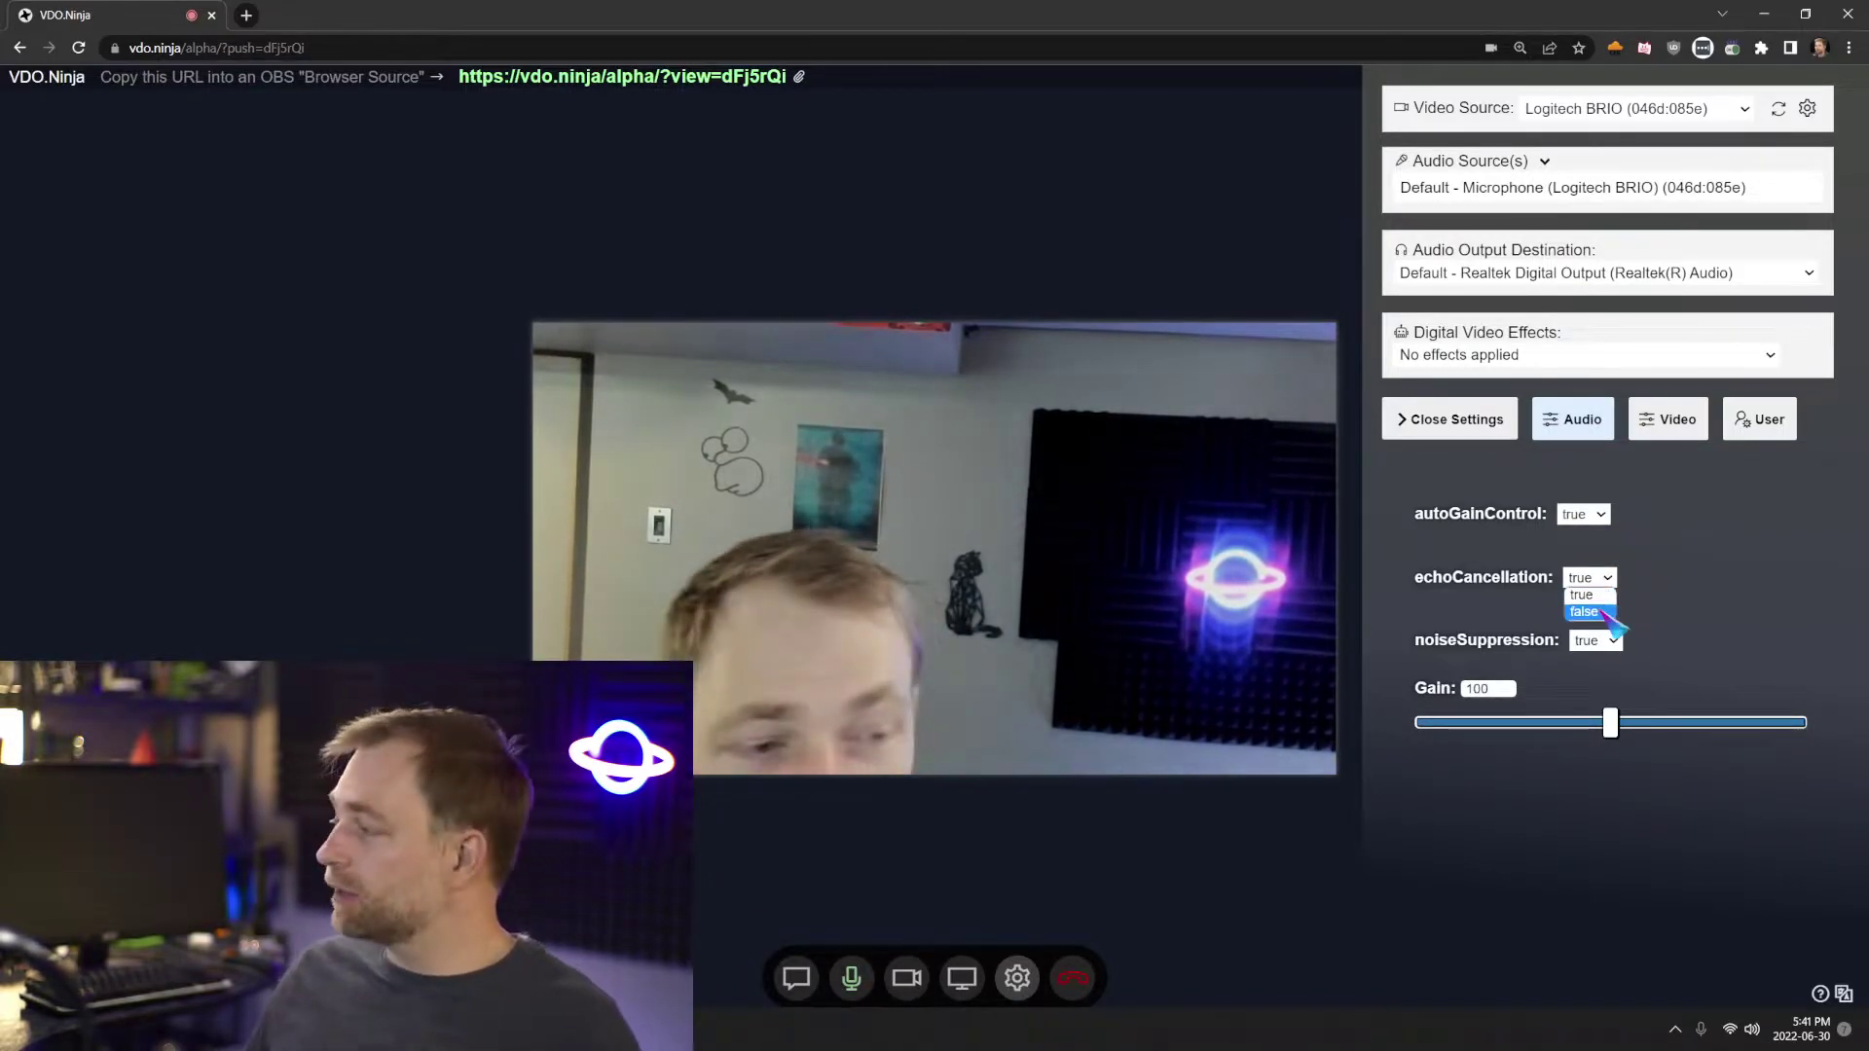
{"action": "left_click", "coordinate": [1602, 611]}
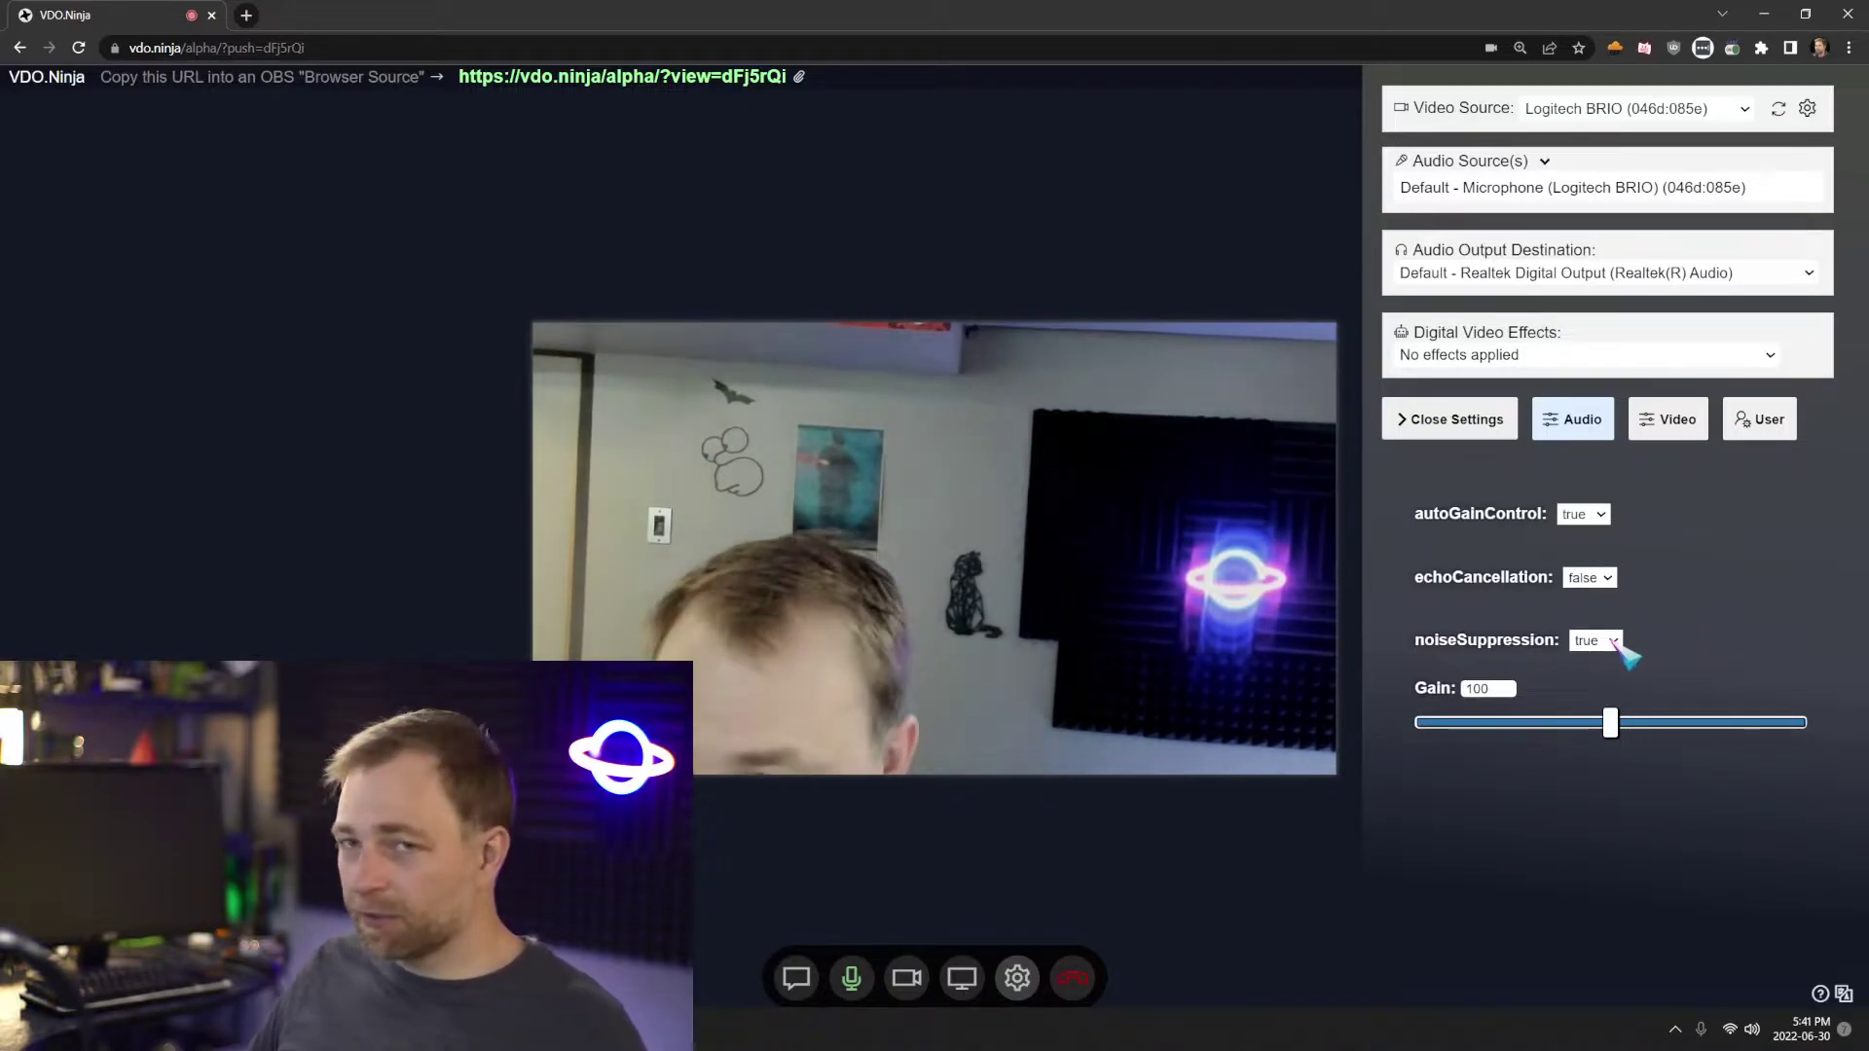
{"action": "left_click", "coordinate": [1616, 643]}
{"action": "left_click", "coordinate": [1601, 672]}
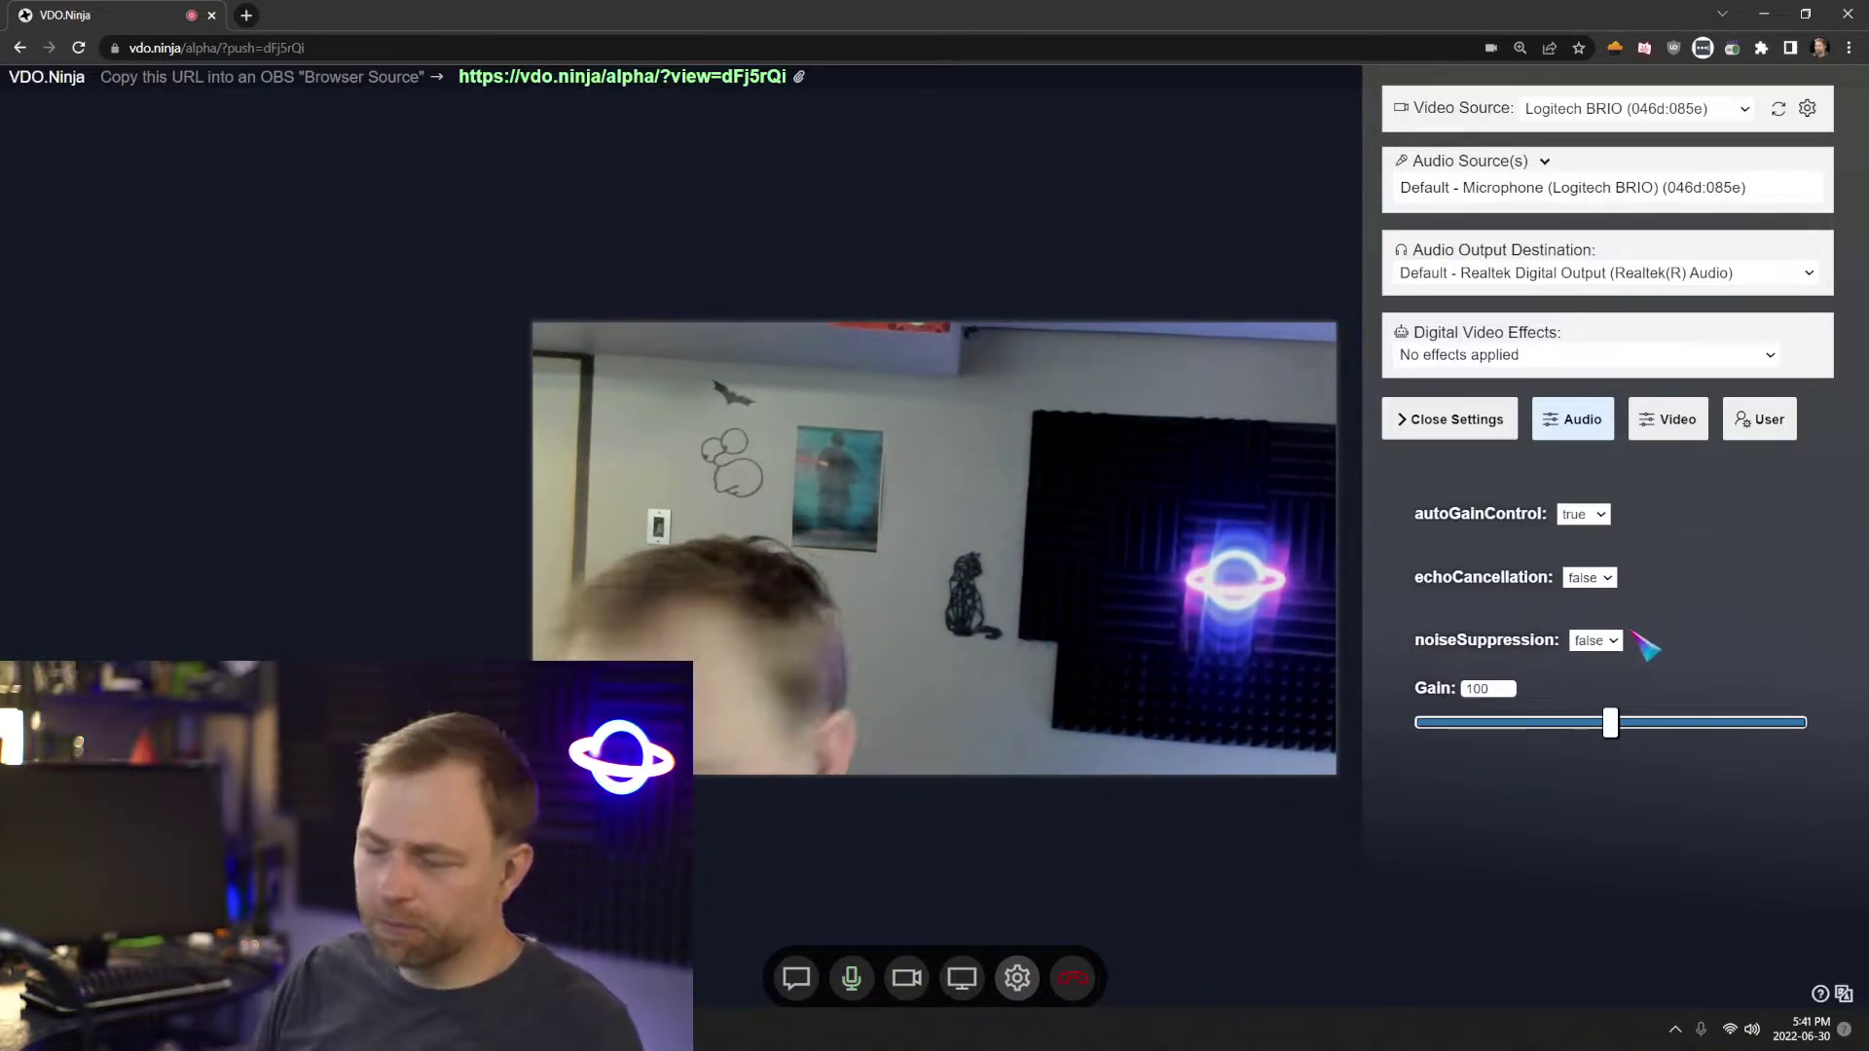
{"action": "left_click", "coordinate": [1606, 641]}
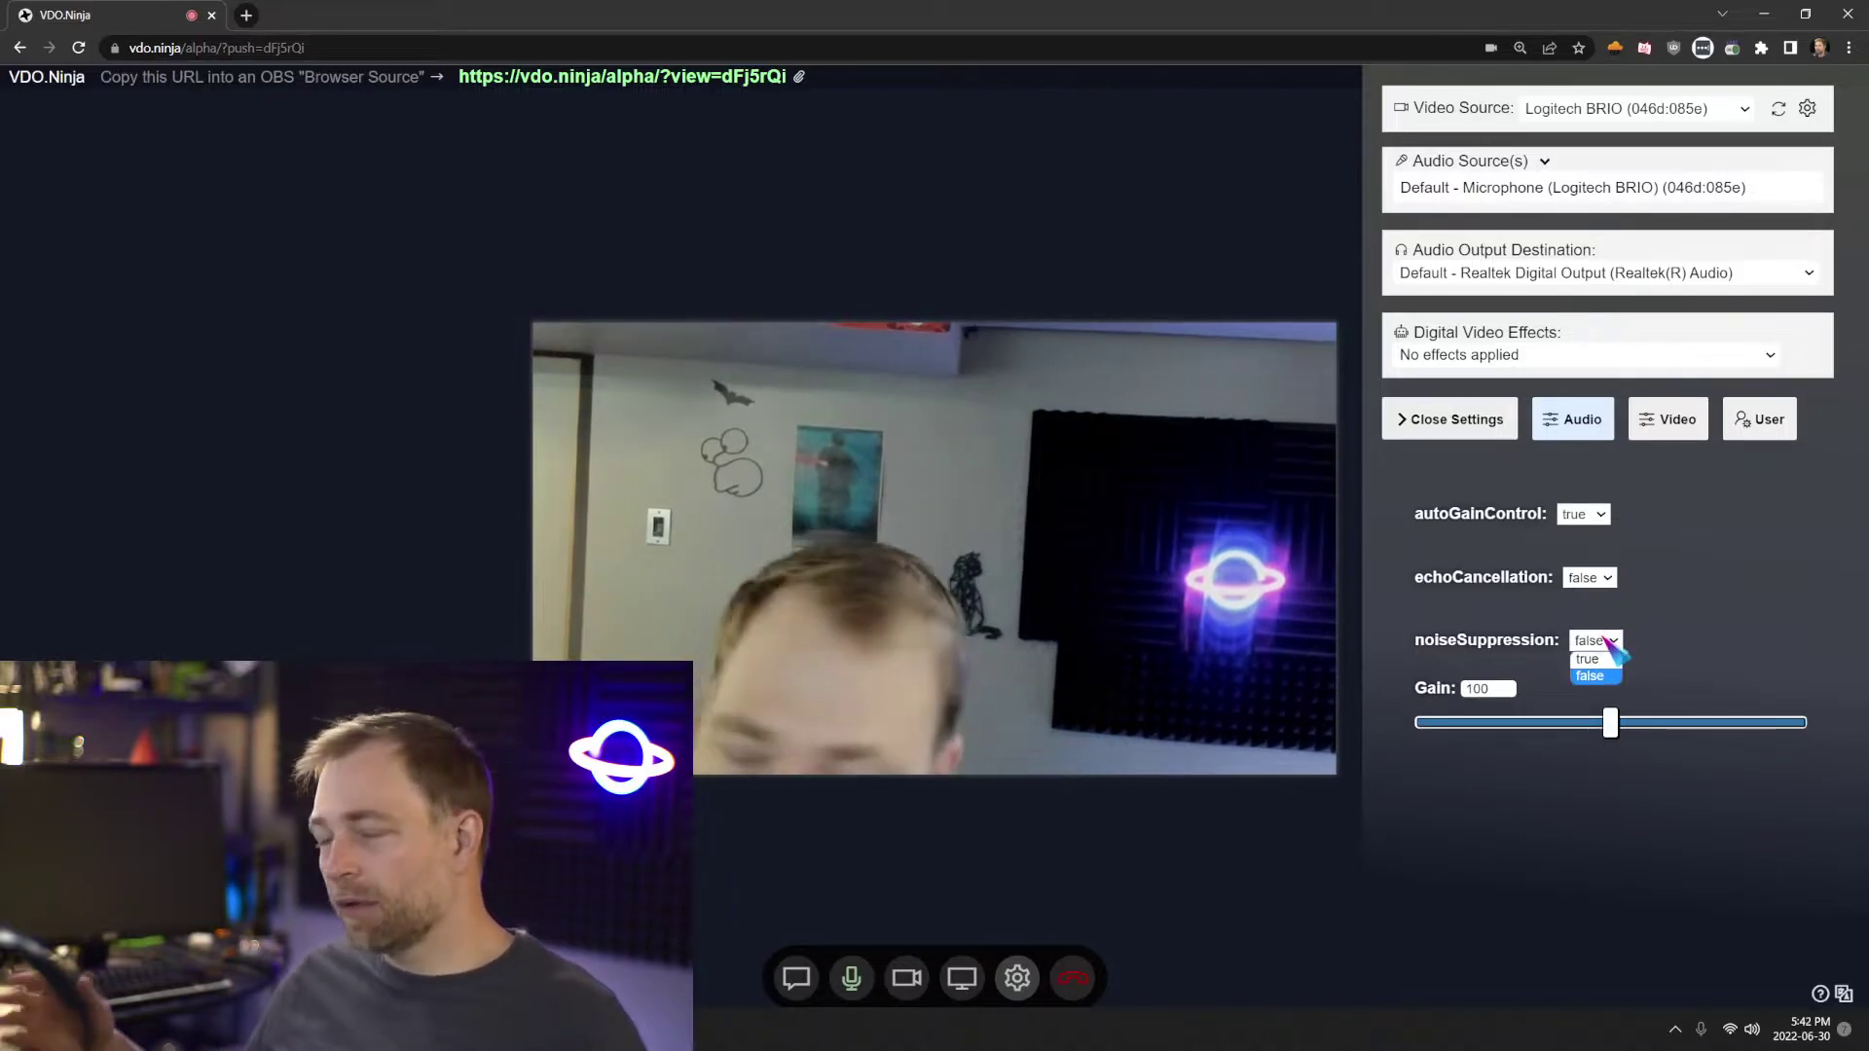
{"action": "left_click", "coordinate": [1645, 628]}
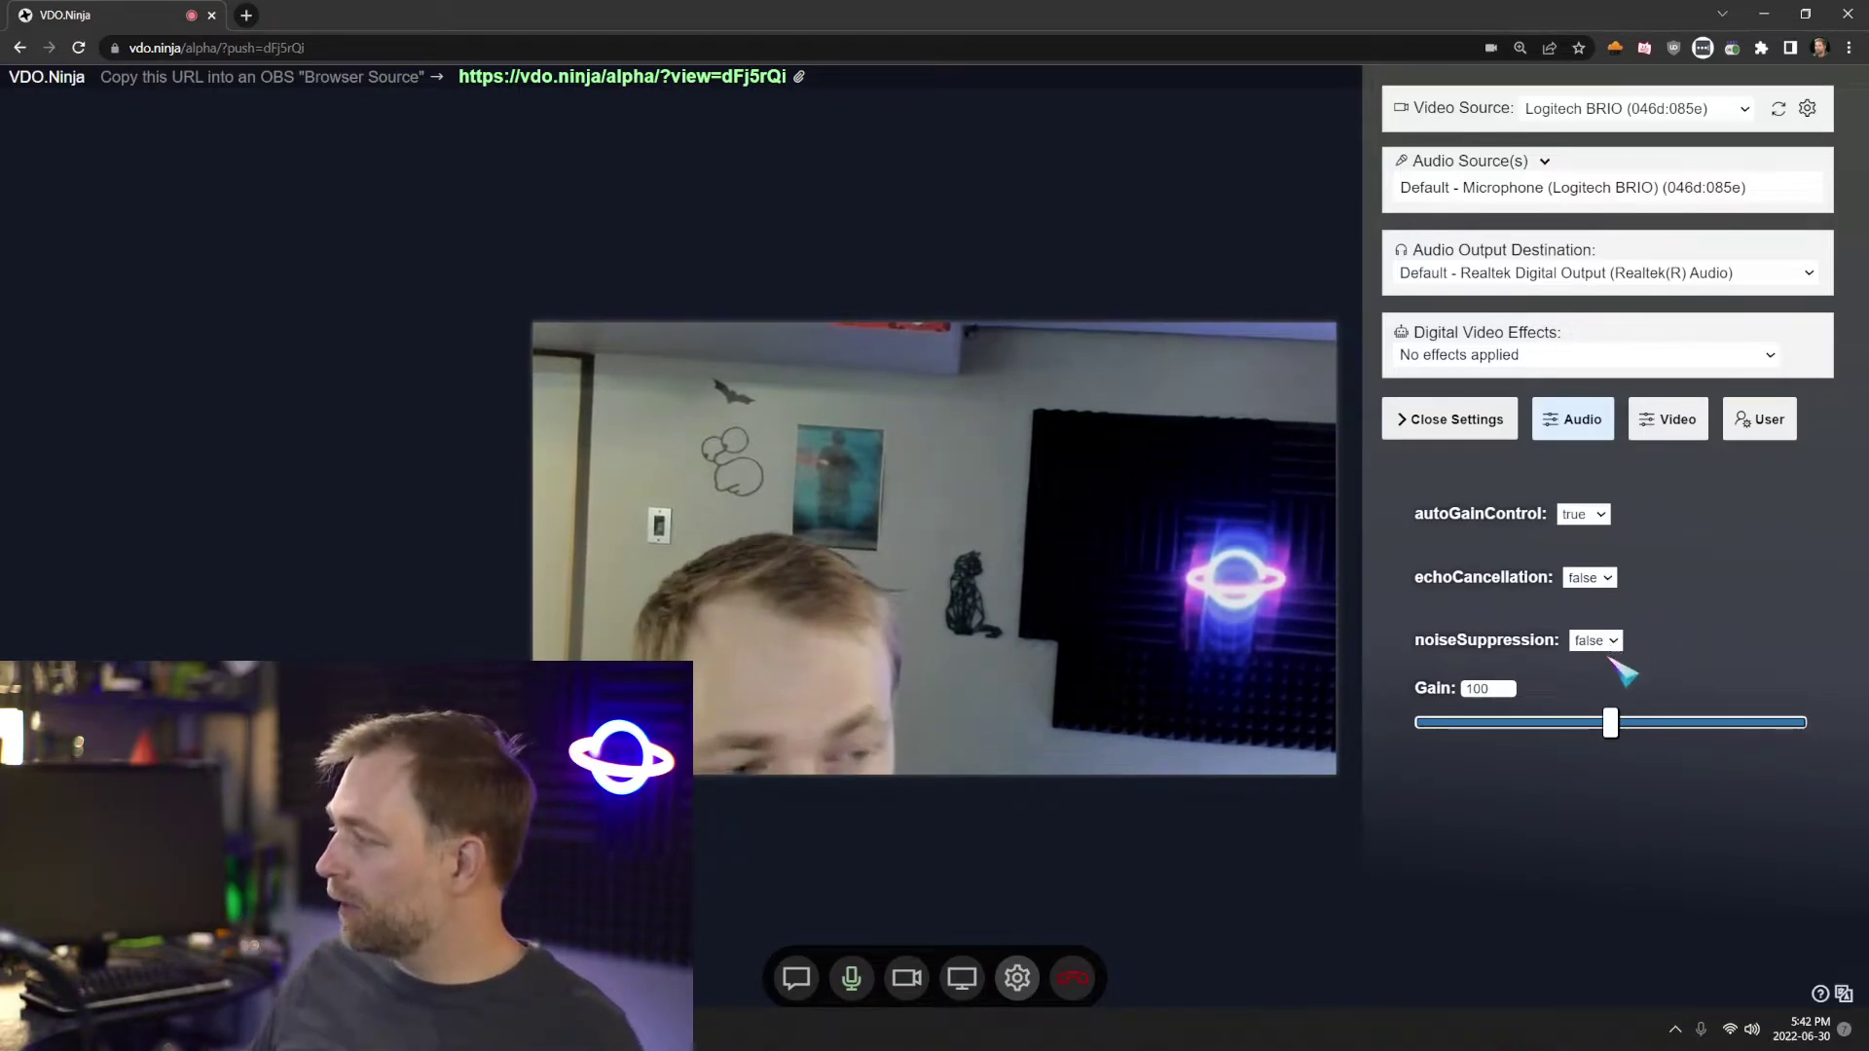
{"action": "left_click", "coordinate": [482, 50]}
Append &ag=0 to the session link, reload, and show the camera's video settings
{"action": "left_click", "coordinate": [483, 51]}
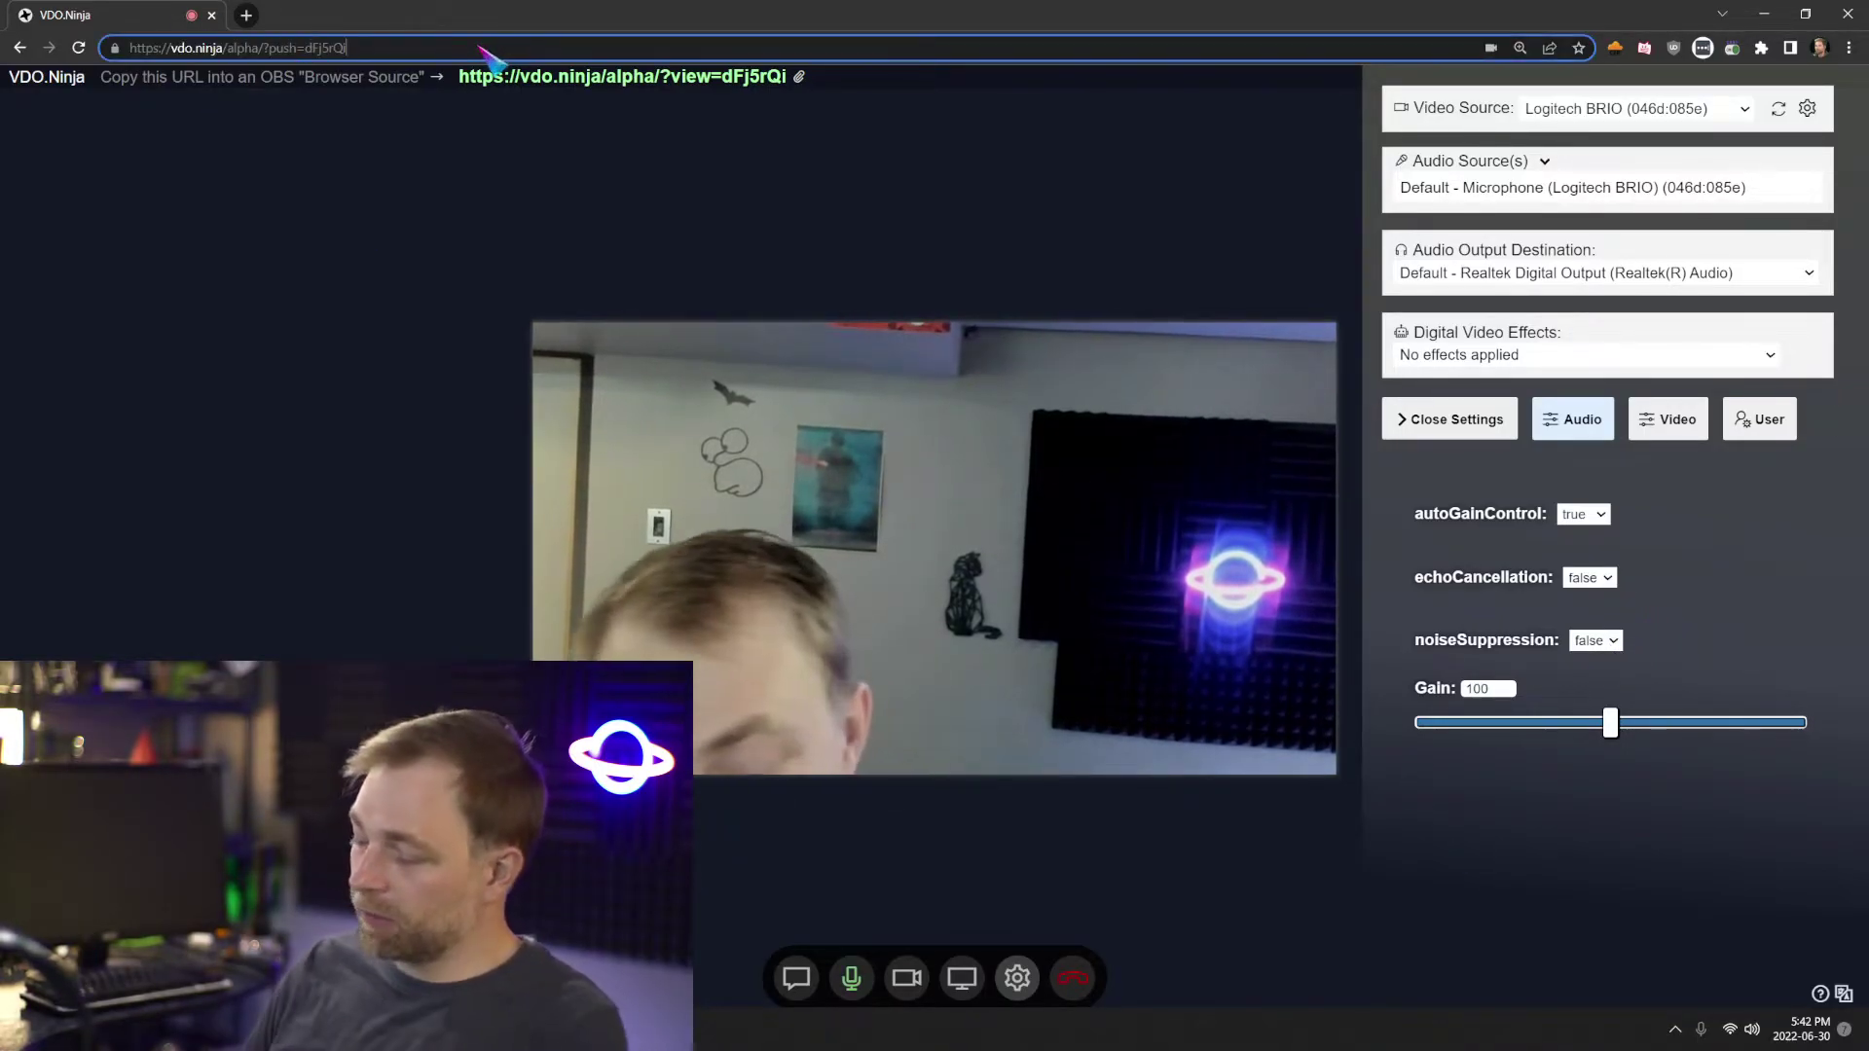
{"action": "type", "text": "&ag=0"}
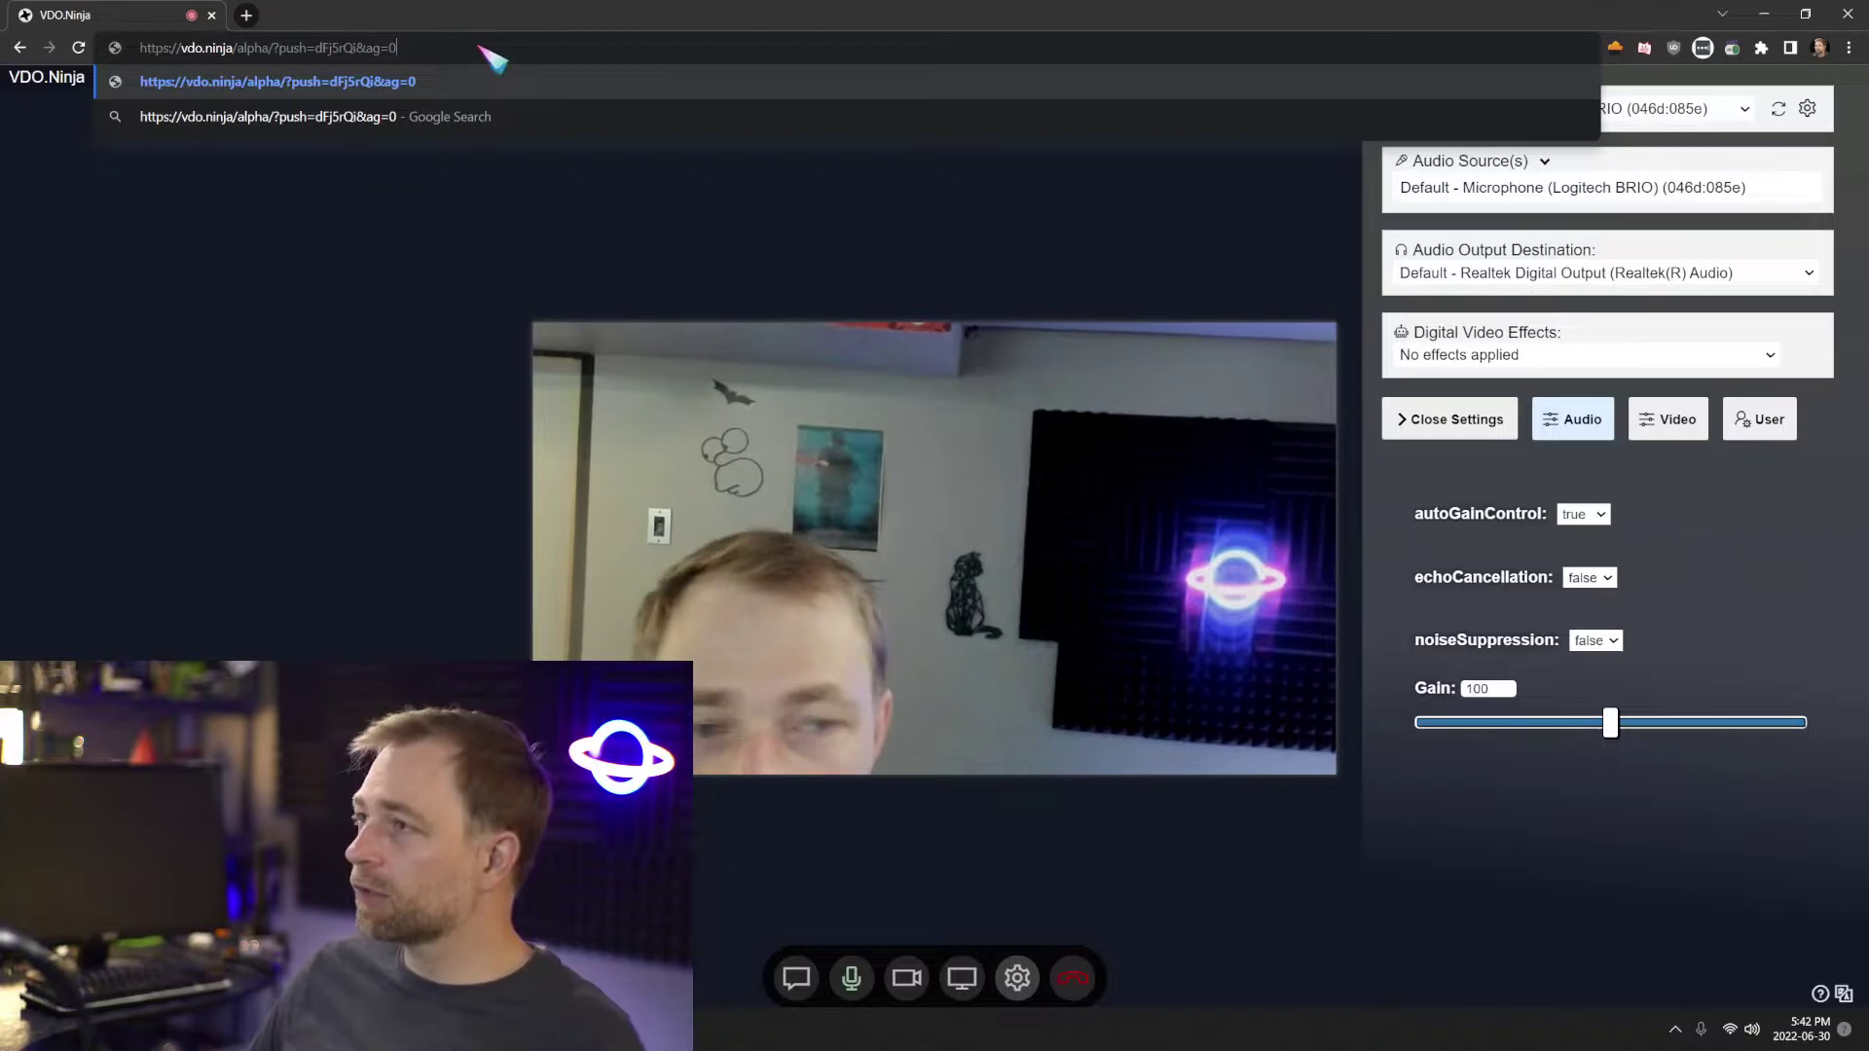
{"action": "left_click", "coordinate": [1674, 635]}
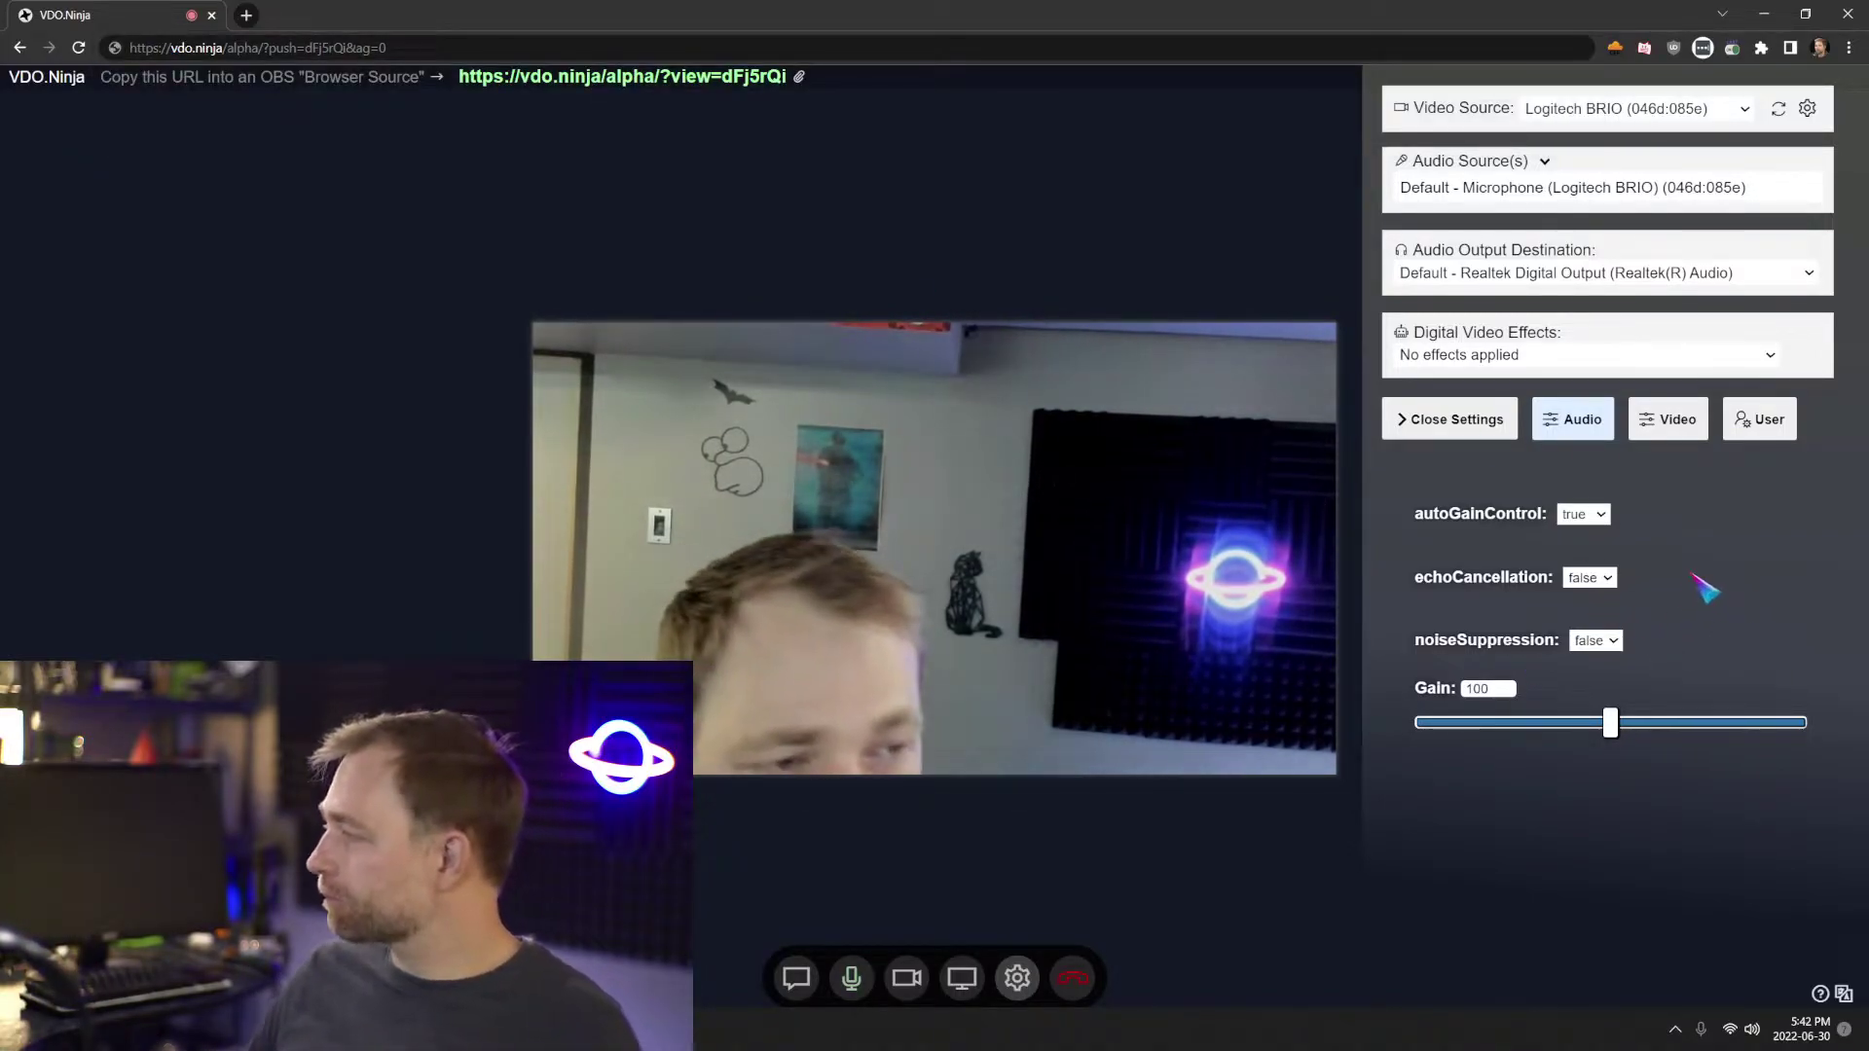
{"action": "left_click", "coordinate": [1586, 437]}
Drag the colorTemperature slider from 6500 down to 4500
{"action": "left_click", "coordinate": [1662, 426]}
{"action": "scroll", "coordinate": [1812, 547], "scroll_direction": "down", "scroll_amount": 5}
{"action": "scroll", "coordinate": [1810, 556], "scroll_direction": "down", "scroll_amount": 2}
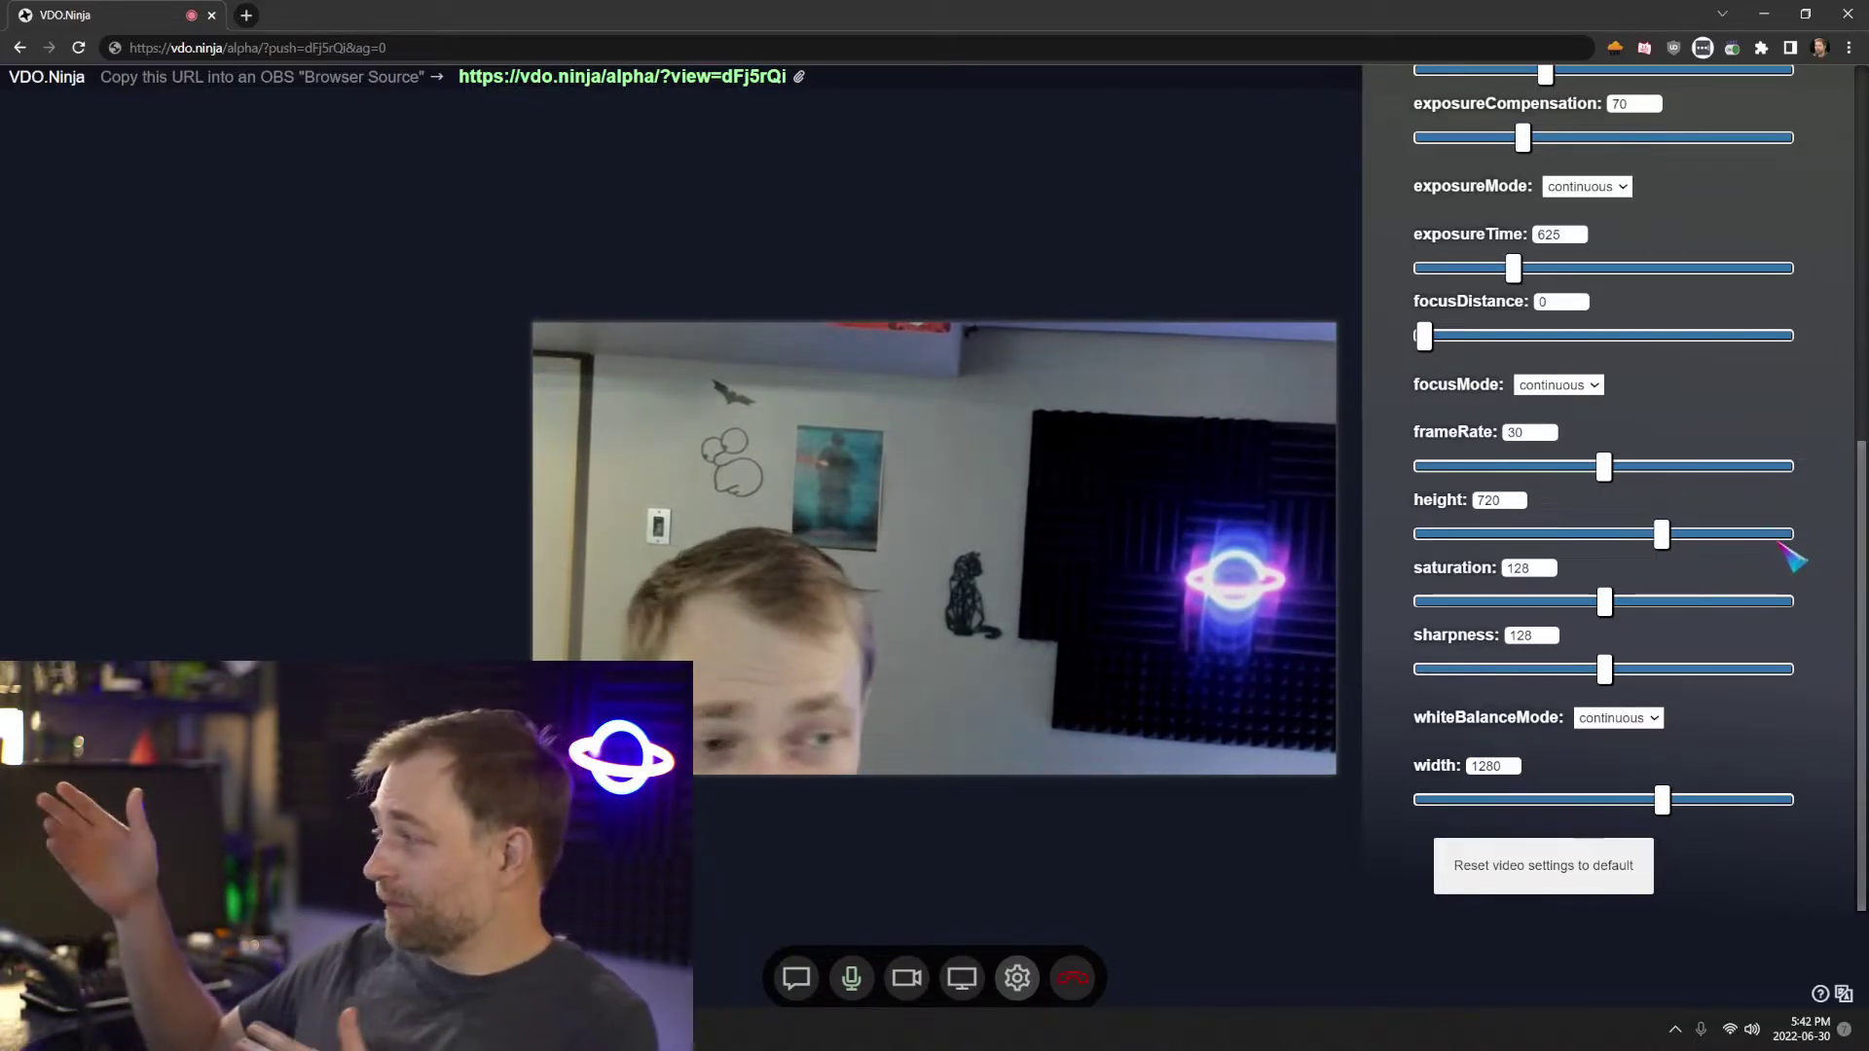
{"action": "scroll", "coordinate": [1764, 548], "scroll_direction": "up", "scroll_amount": 5}
{"action": "scroll", "coordinate": [1764, 548], "scroll_direction": "down", "scroll_amount": 3}
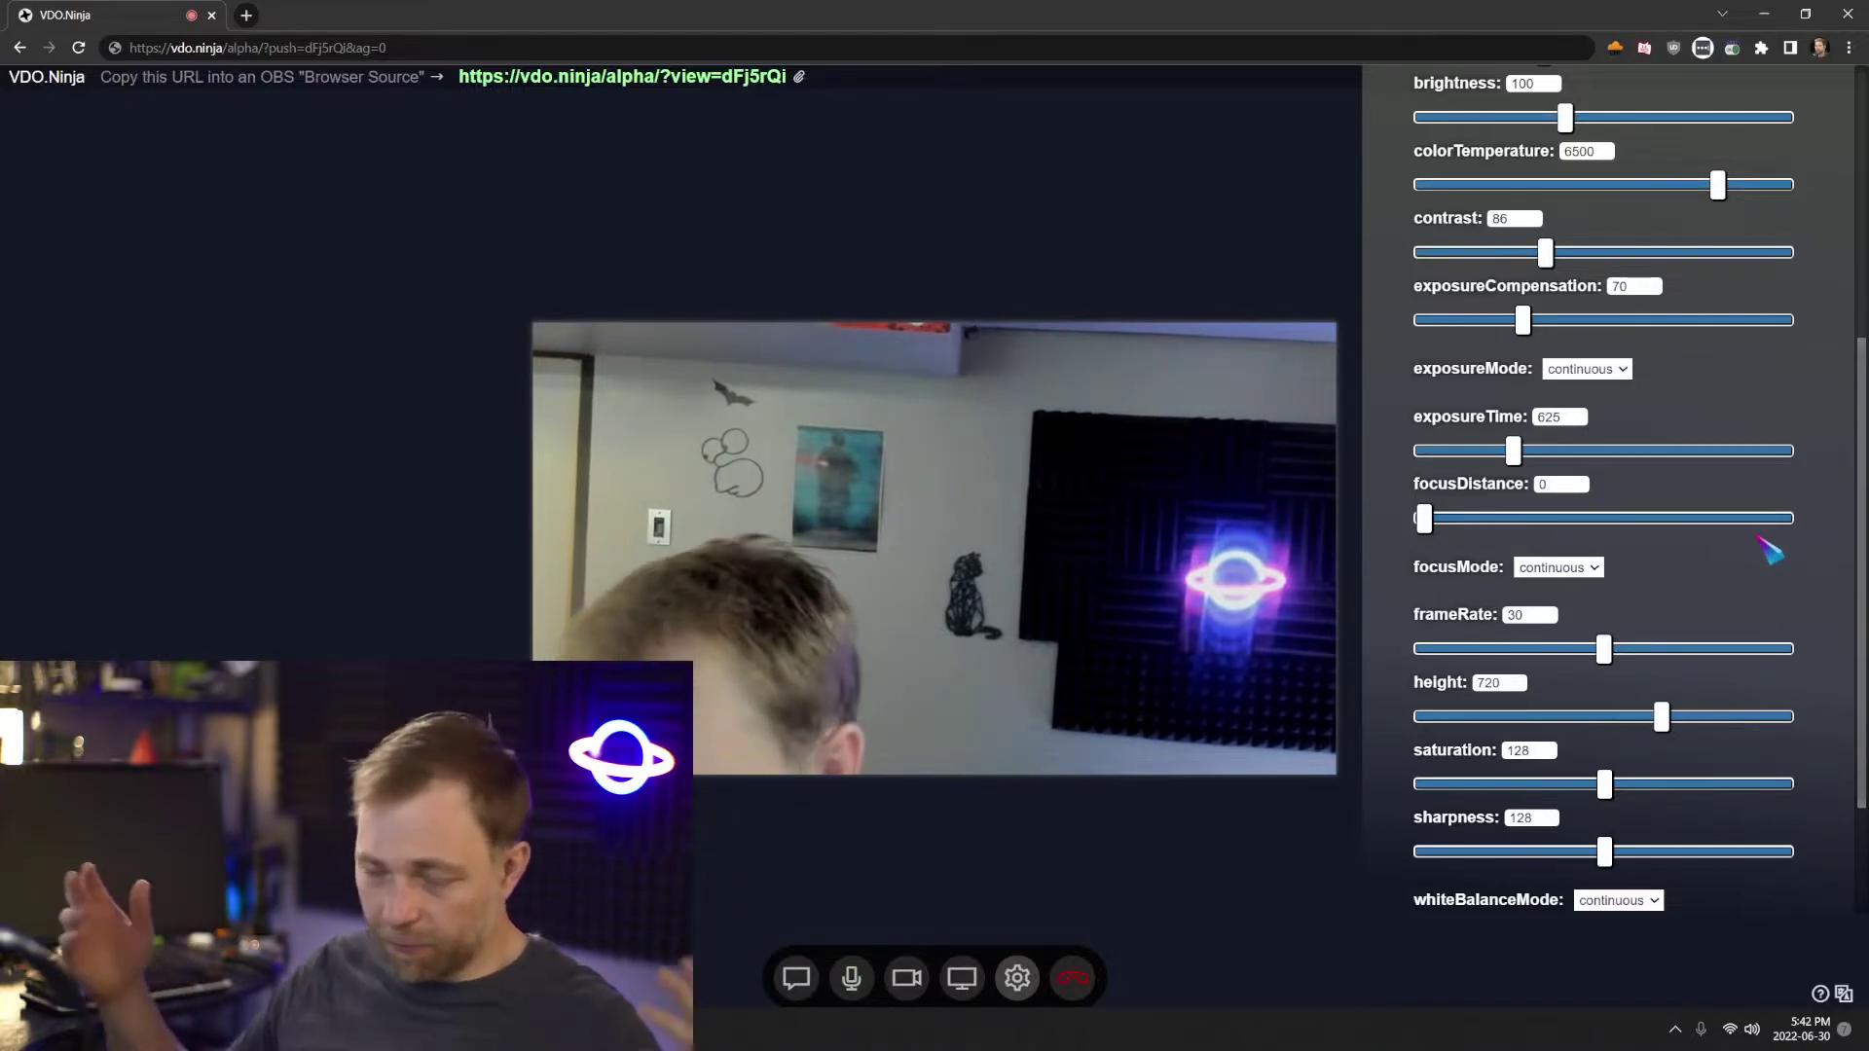
{"action": "scroll", "coordinate": [1748, 538], "scroll_direction": "up", "scroll_amount": 5}
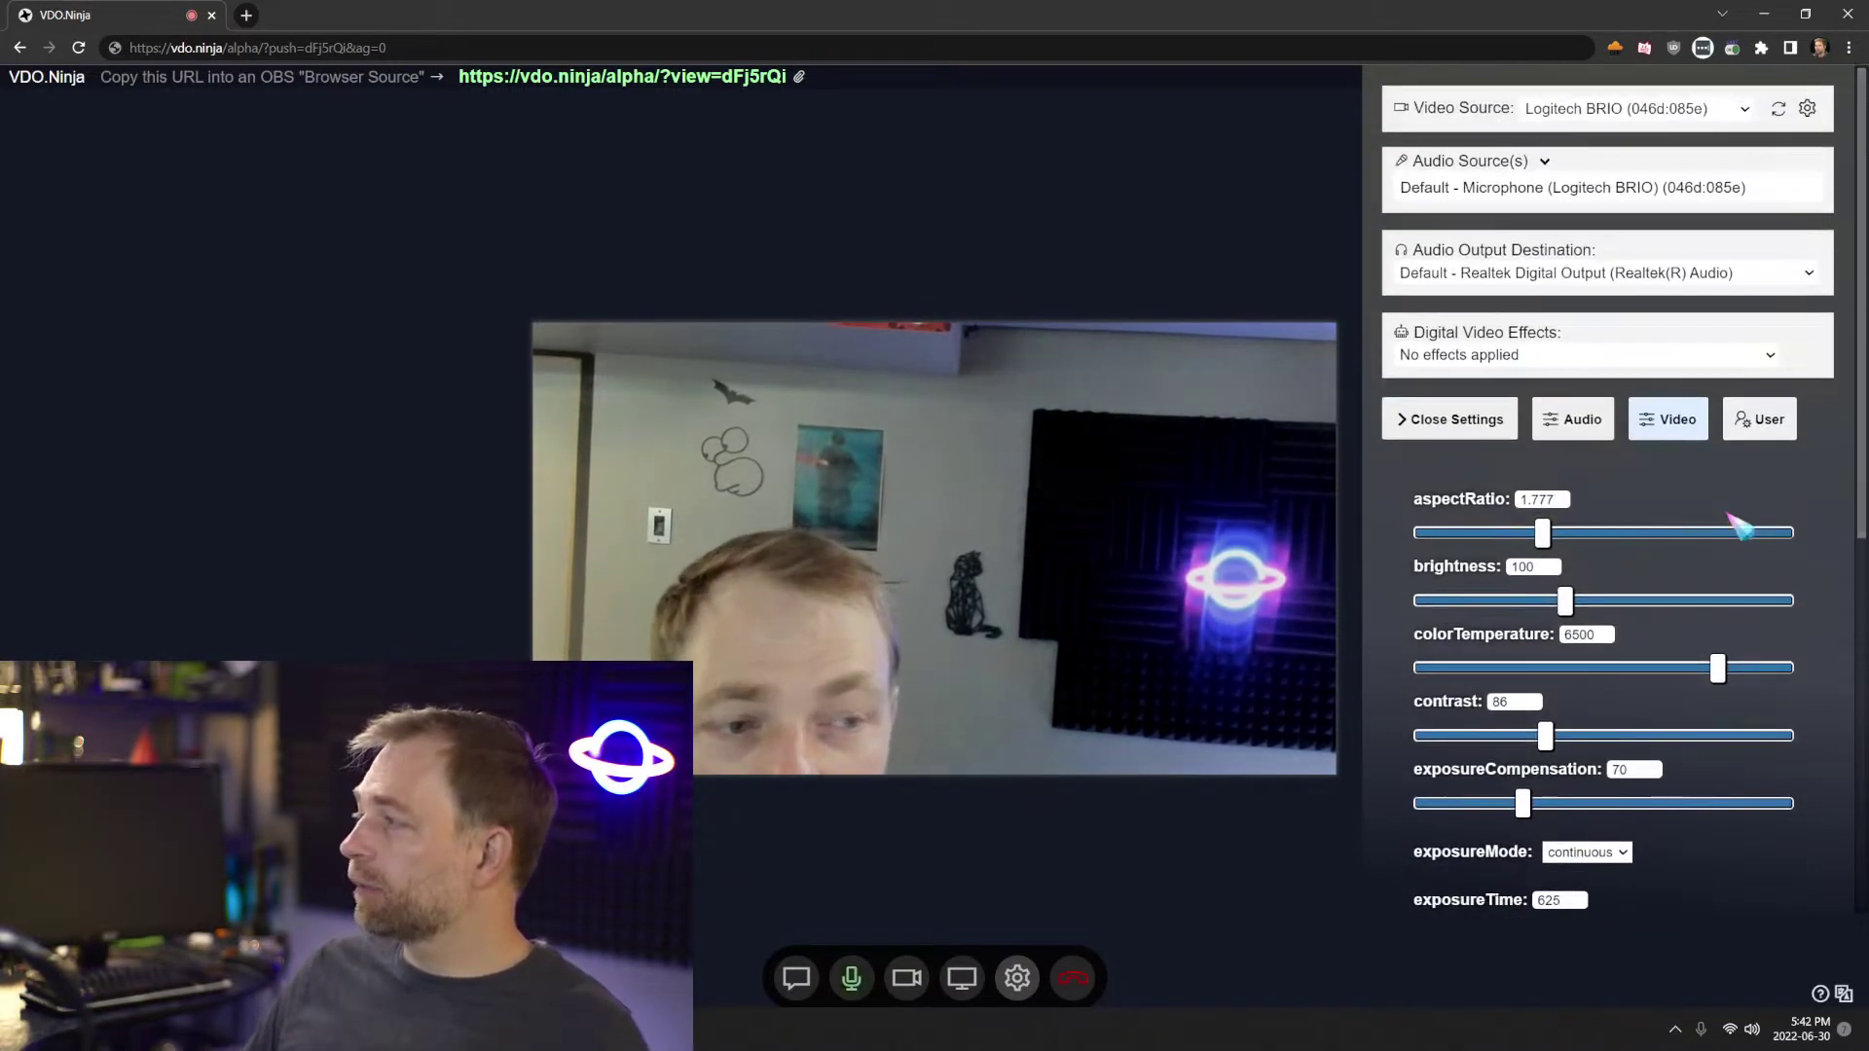
{"action": "scroll", "coordinate": [1711, 510], "scroll_direction": "down", "scroll_amount": 4}
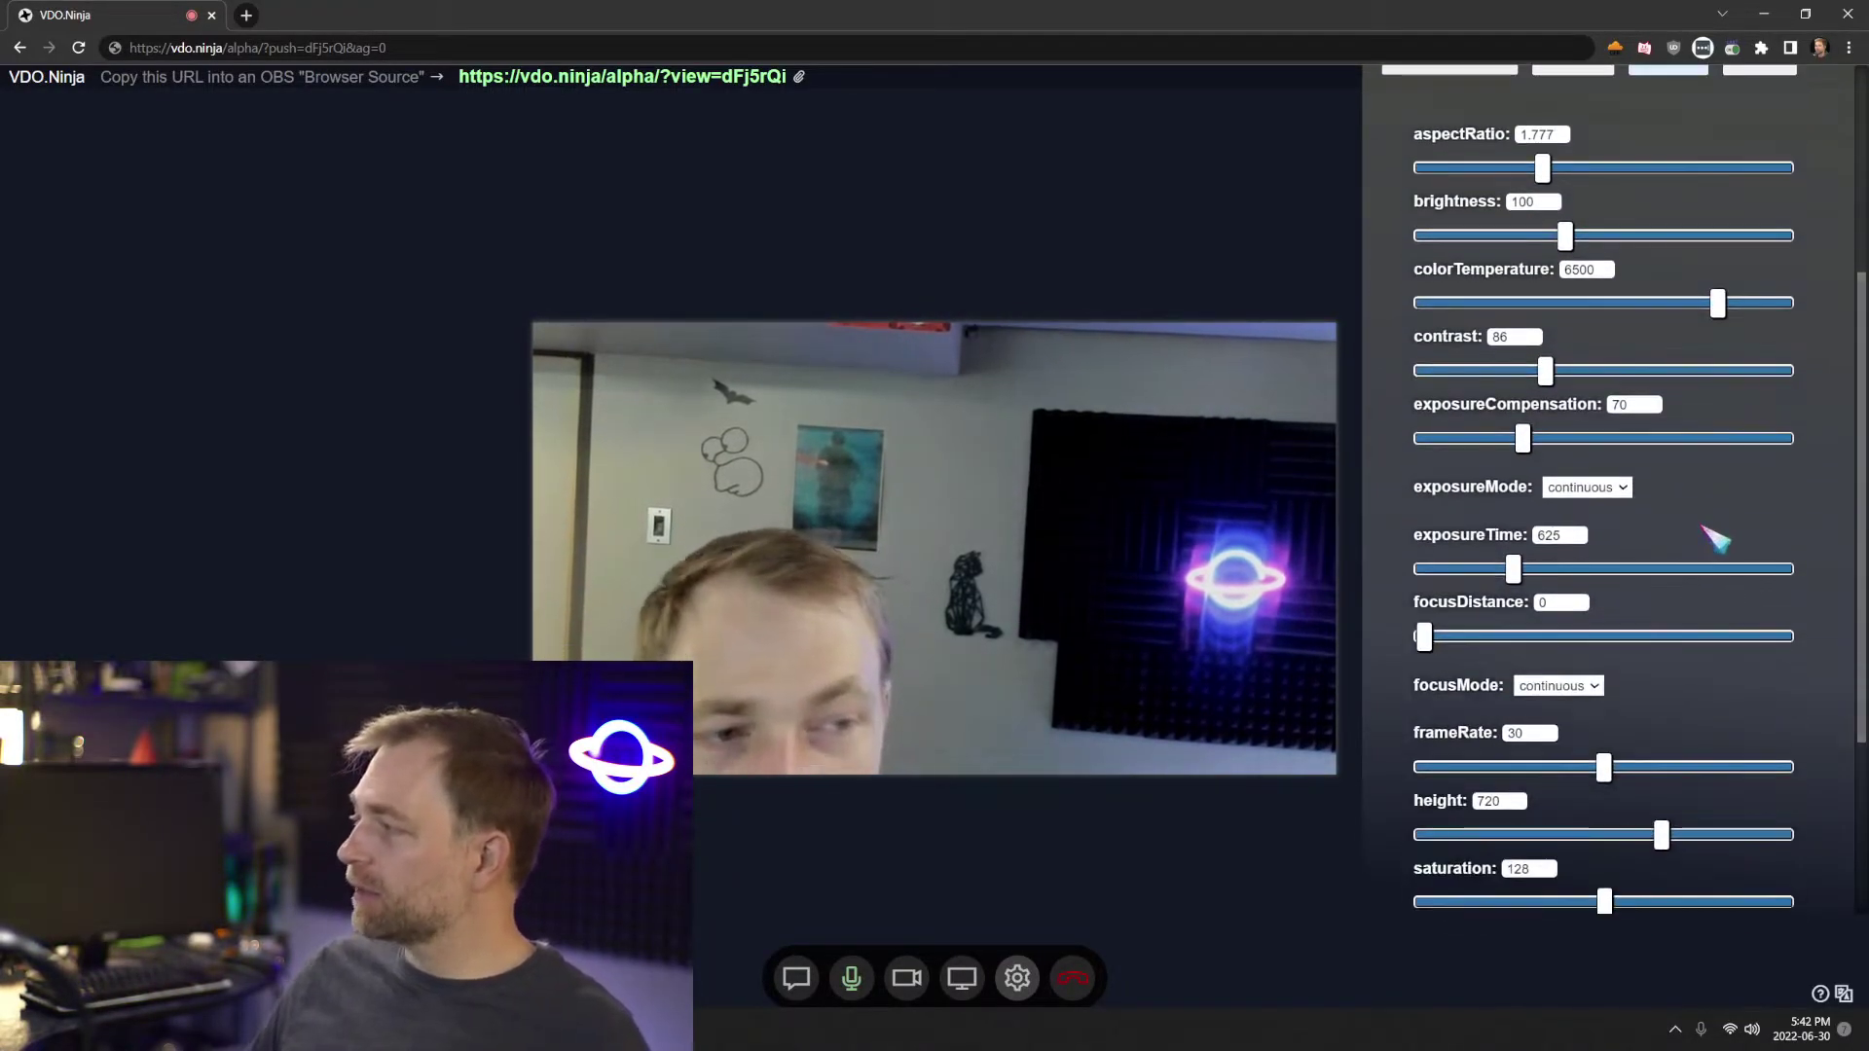
{"action": "scroll", "coordinate": [1715, 539], "scroll_direction": "down", "scroll_amount": 1}
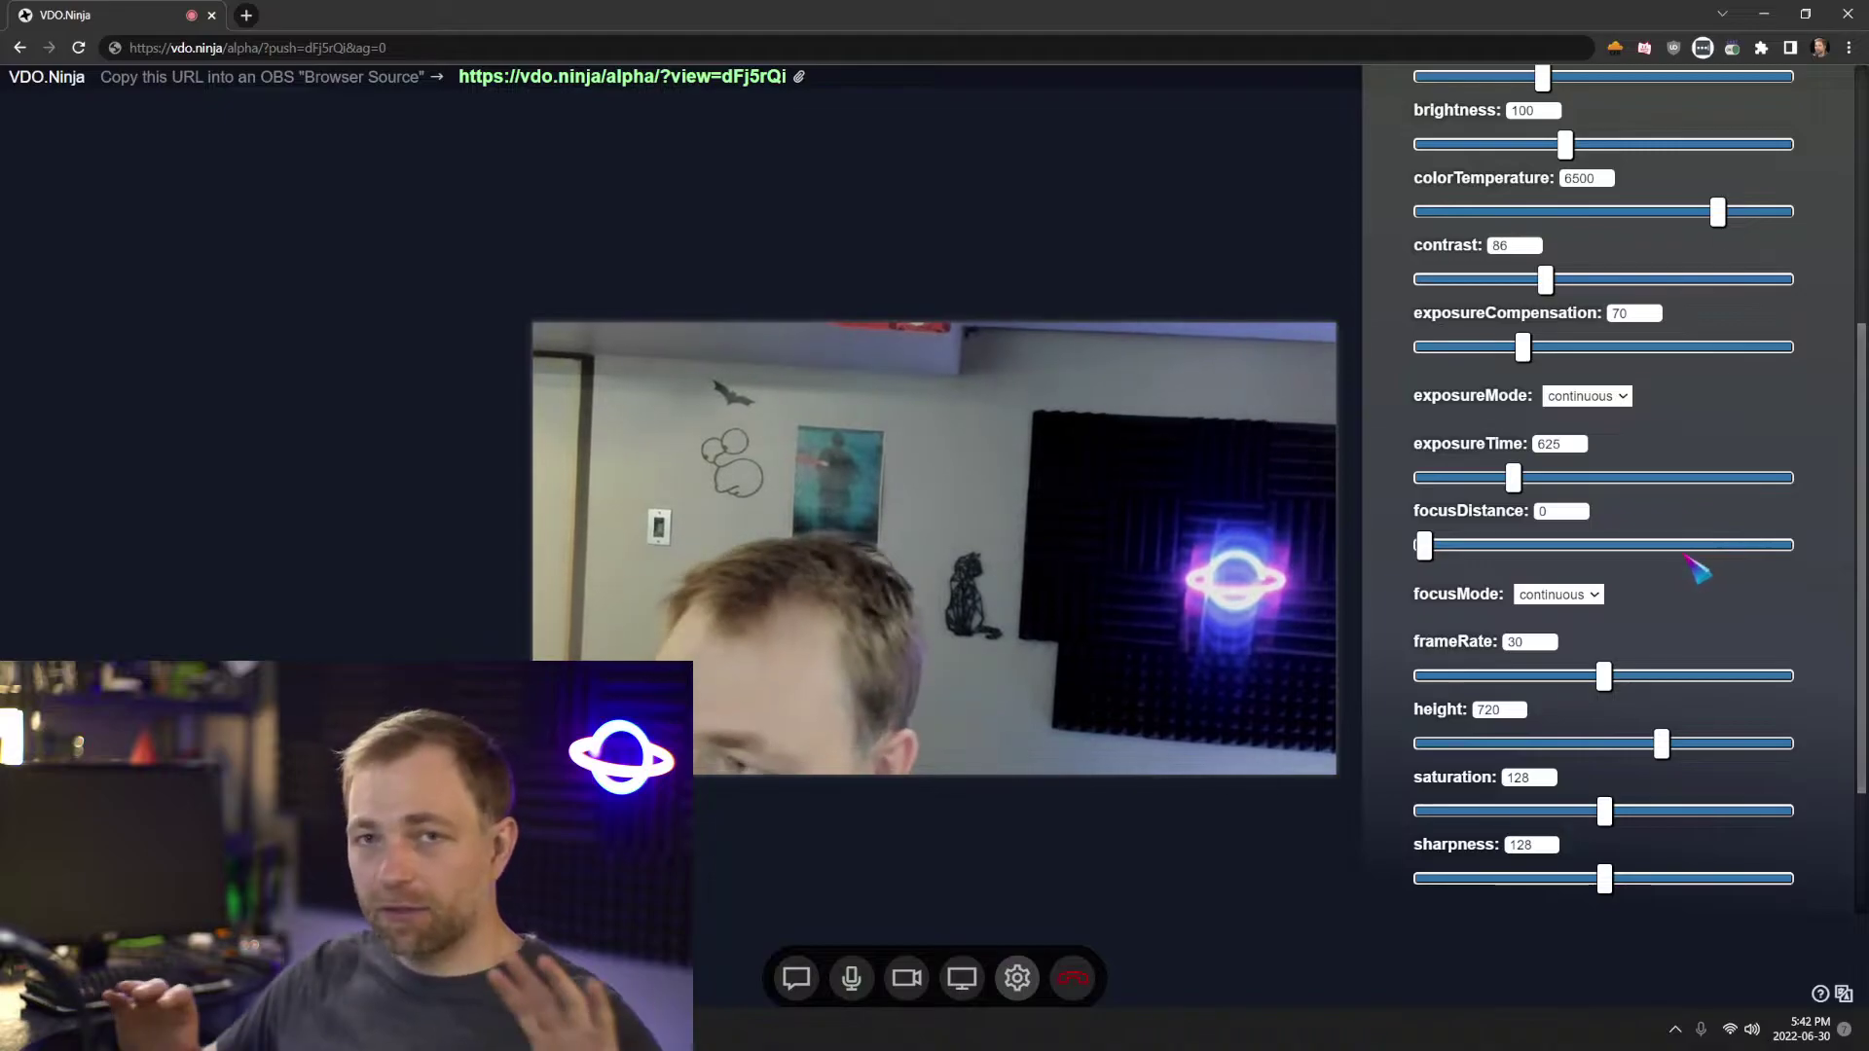
{"action": "scroll", "coordinate": [1604, 581], "scroll_direction": "up", "scroll_amount": 2}
{"action": "scroll", "coordinate": [1604, 582], "scroll_direction": "up", "scroll_amount": 3}
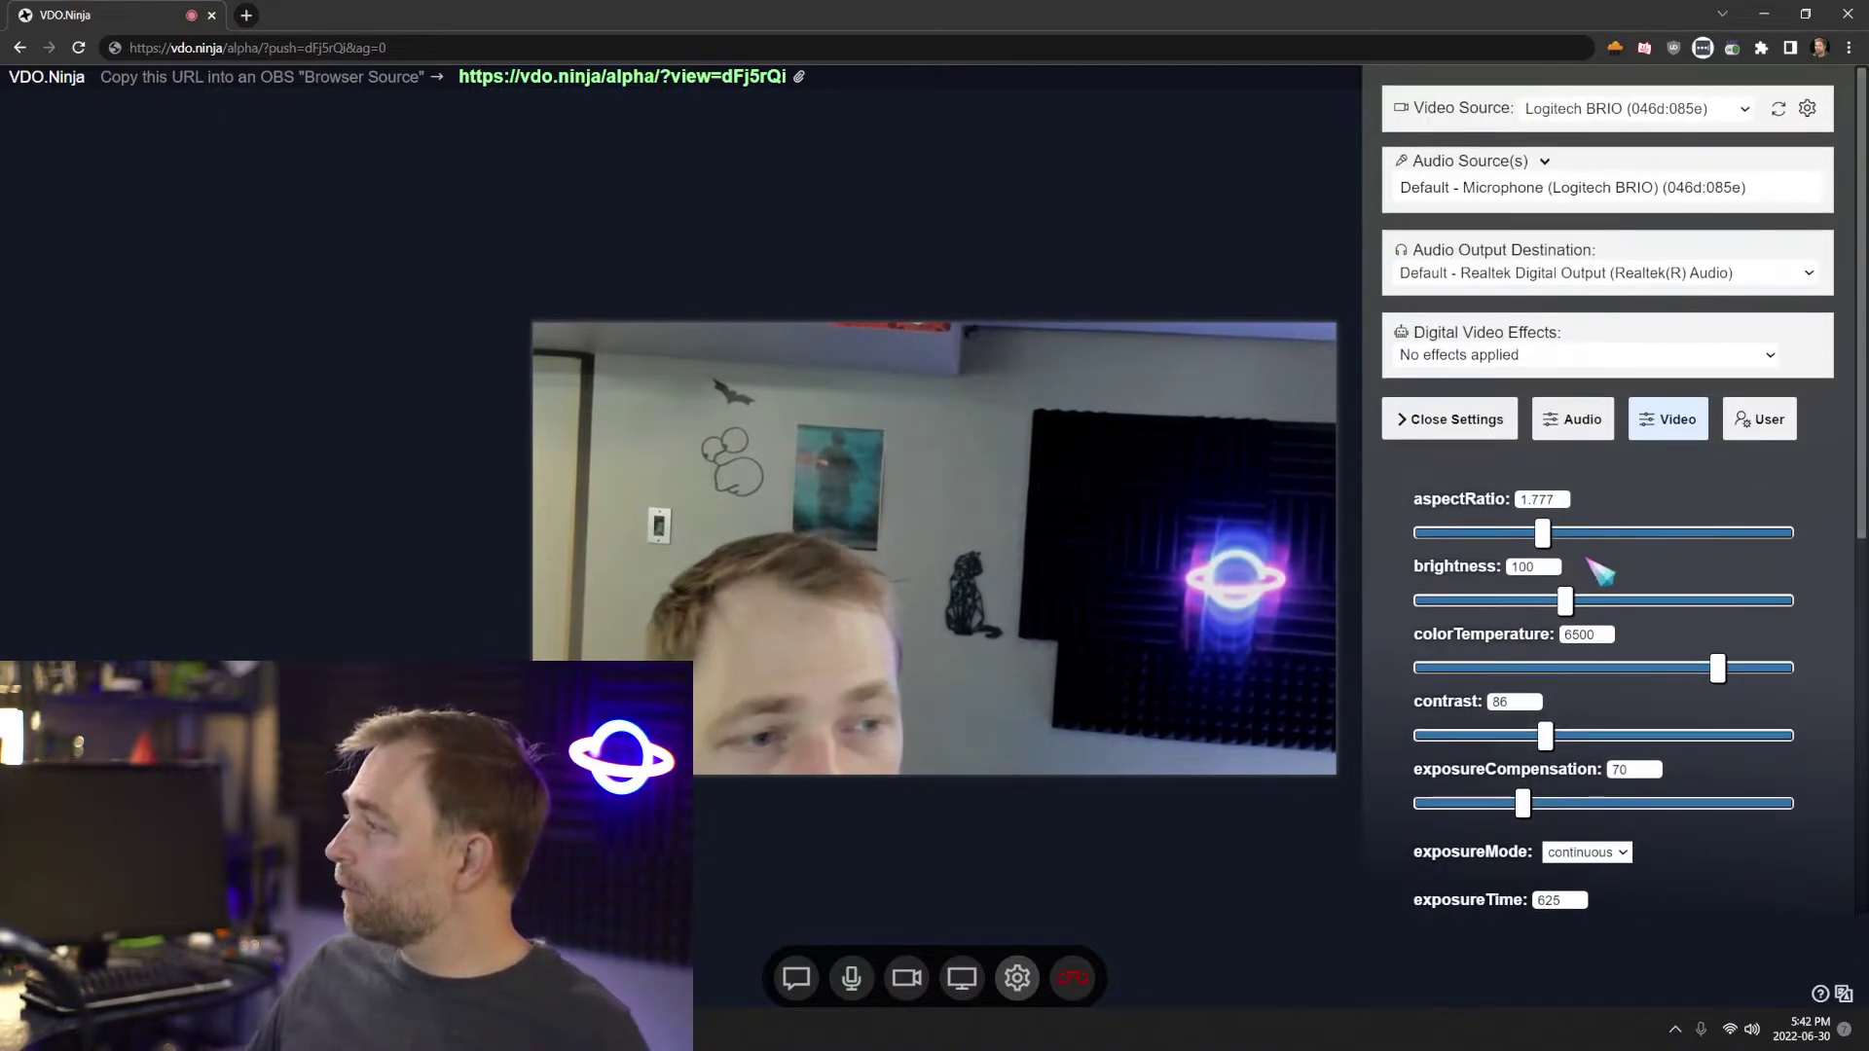
{"action": "left_click_drag", "start_coordinate": [1720, 578], "coordinate": [1541, 582]}
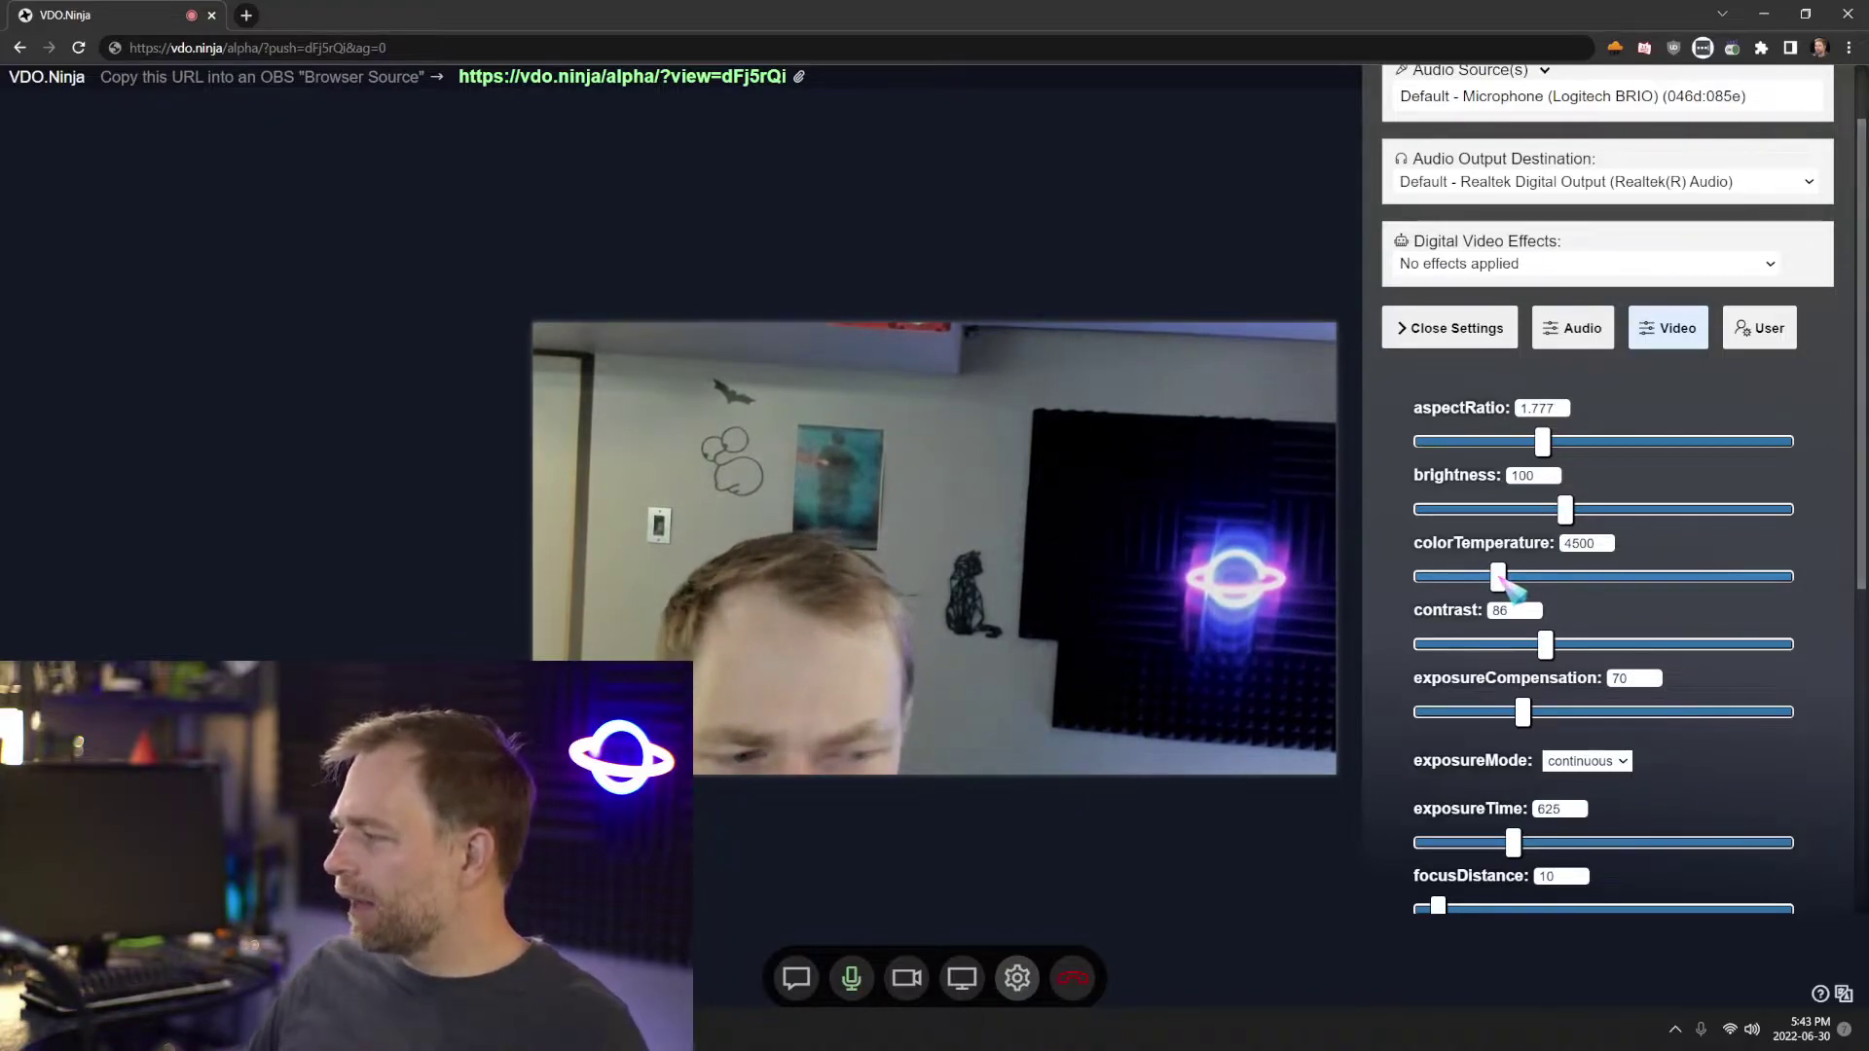
Try manual white balance with a lower colour temperature, then return it to continuous
{"action": "left_click", "coordinate": [1593, 761]}
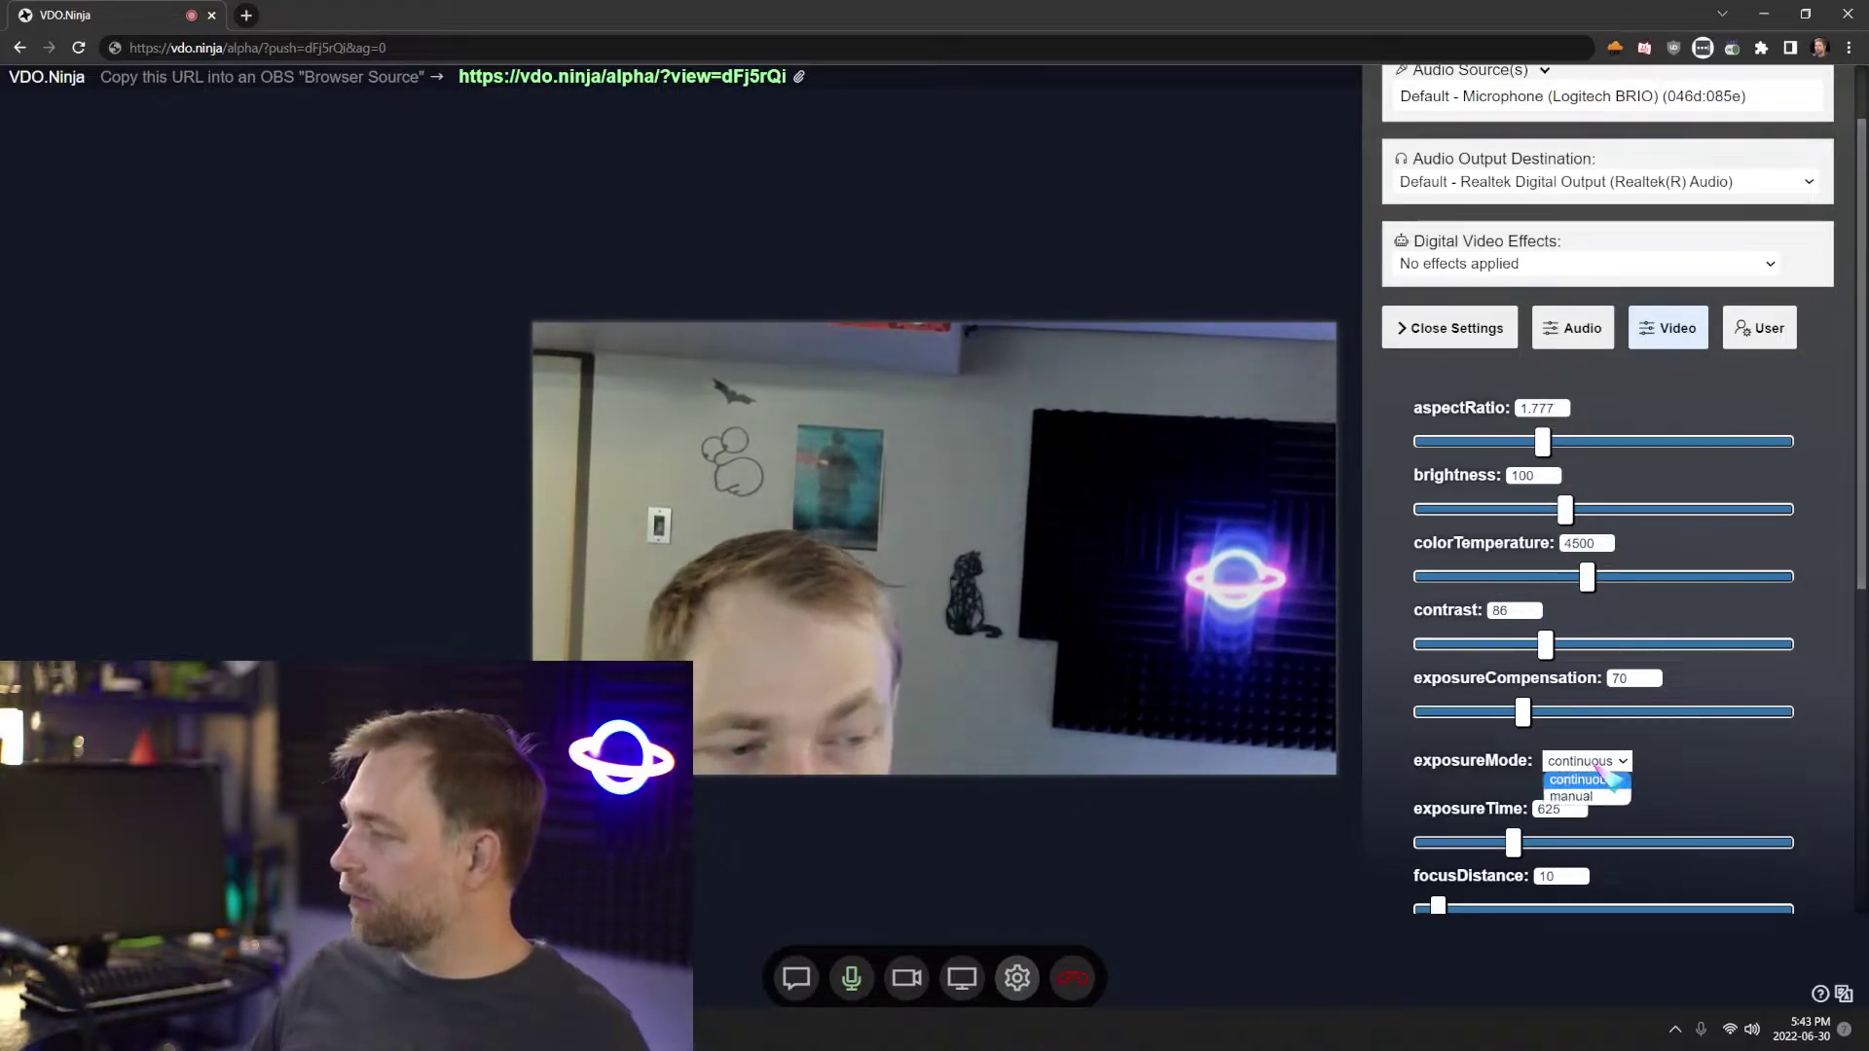
{"action": "scroll", "coordinate": [1713, 779], "scroll_direction": "down", "scroll_amount": 6}
{"action": "left_click", "coordinate": [1618, 722]}
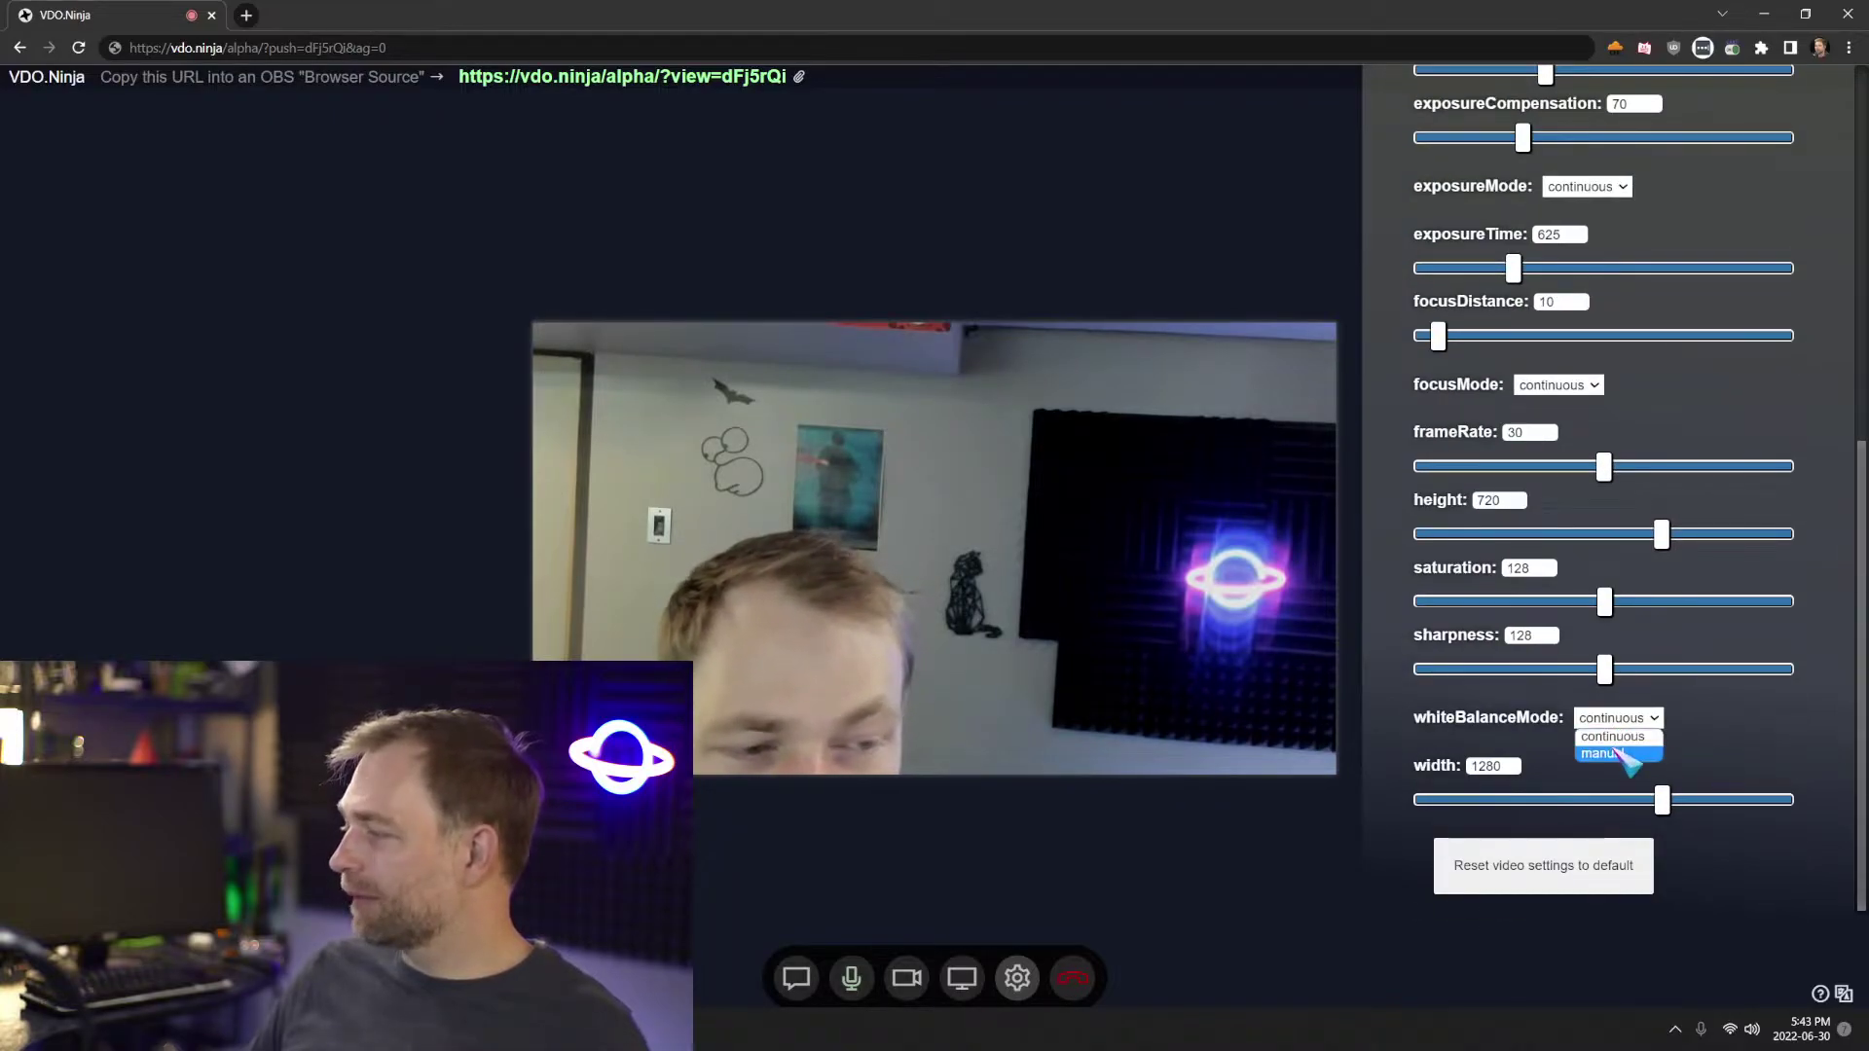
{"action": "left_click", "coordinate": [1614, 745]}
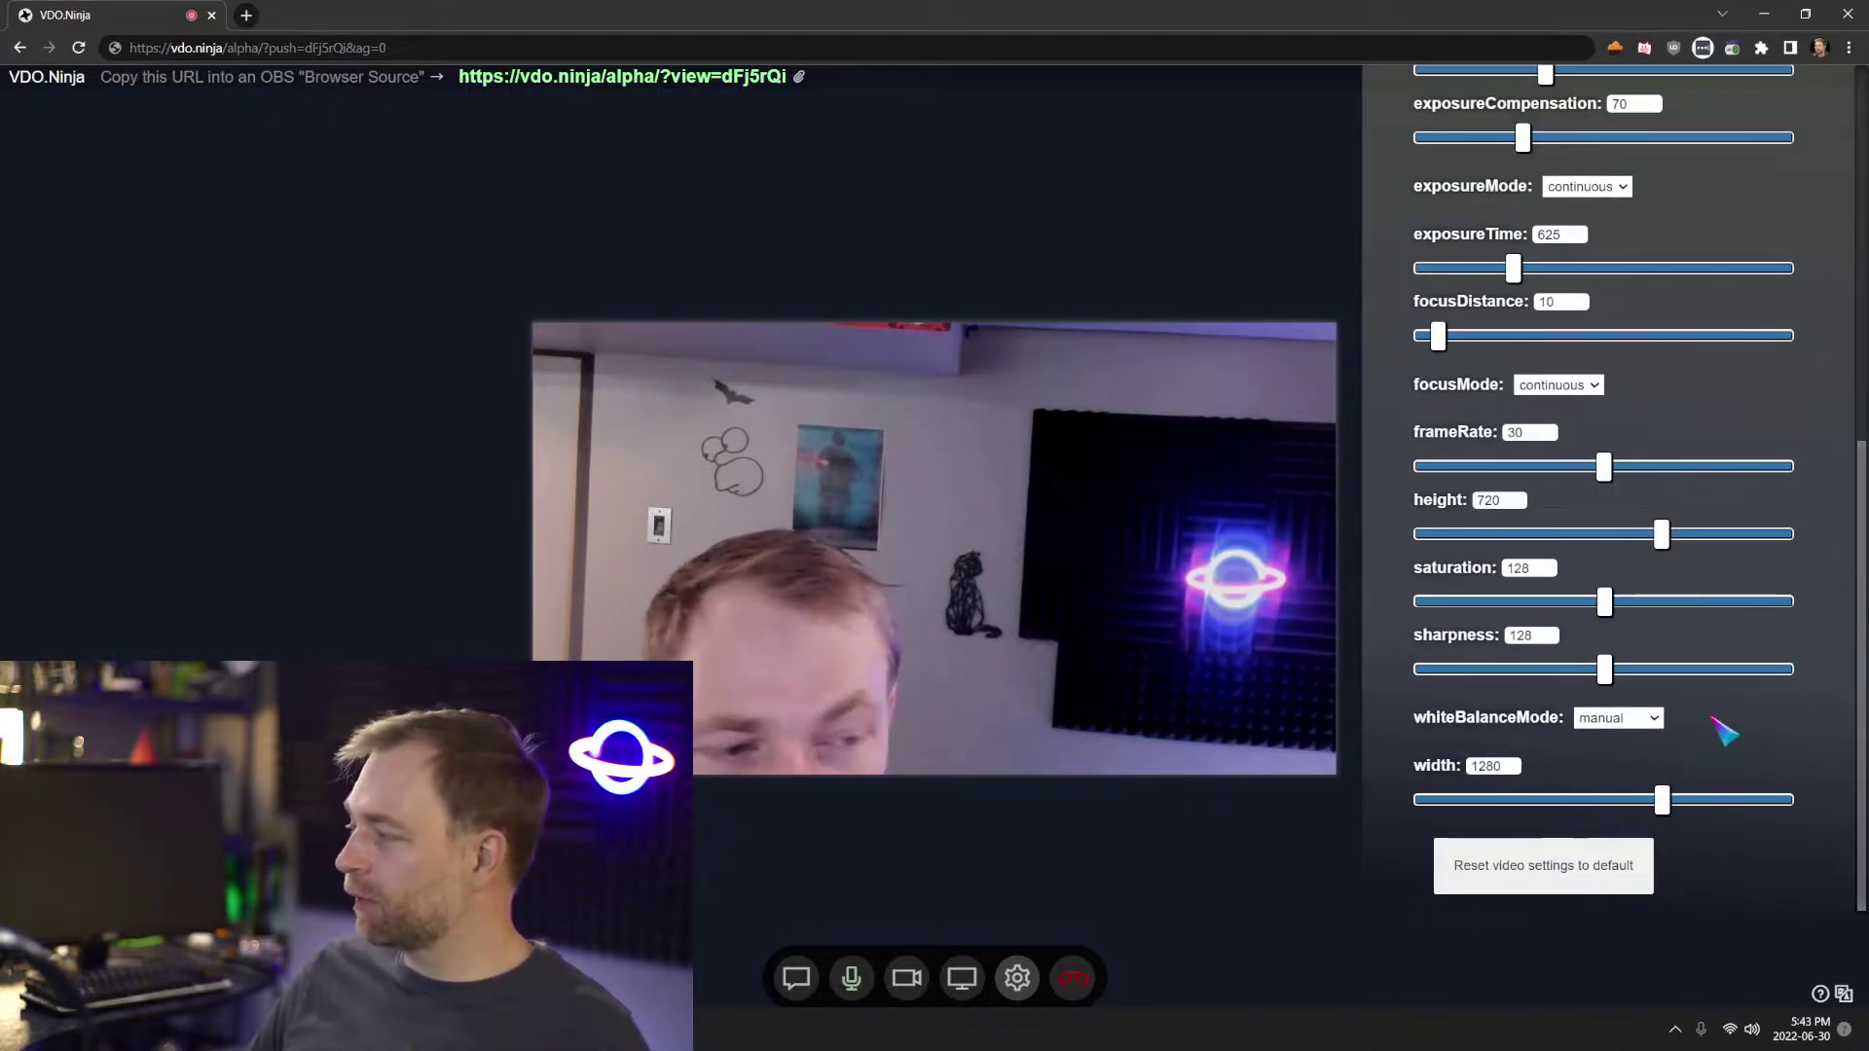
{"action": "scroll", "coordinate": [1796, 715], "scroll_direction": "up", "scroll_amount": 6}
{"action": "mouse_move", "coordinate": [1560, 531]}
{"action": "left_mouse_down"}
{"action": "mouse_move", "coordinate": [1546, 551]}
{"action": "mouse_move", "coordinate": [1662, 551]}
{"action": "mouse_move", "coordinate": [1513, 557]}
{"action": "mouse_move", "coordinate": [1681, 551]}
{"action": "mouse_move", "coordinate": [1562, 551]}
{"action": "left_mouse_up"}
{"action": "scroll", "coordinate": [1635, 570], "scroll_direction": "down", "scroll_amount": 6}
{"action": "left_click", "coordinate": [1648, 718]}
{"action": "left_click", "coordinate": [1648, 750]}
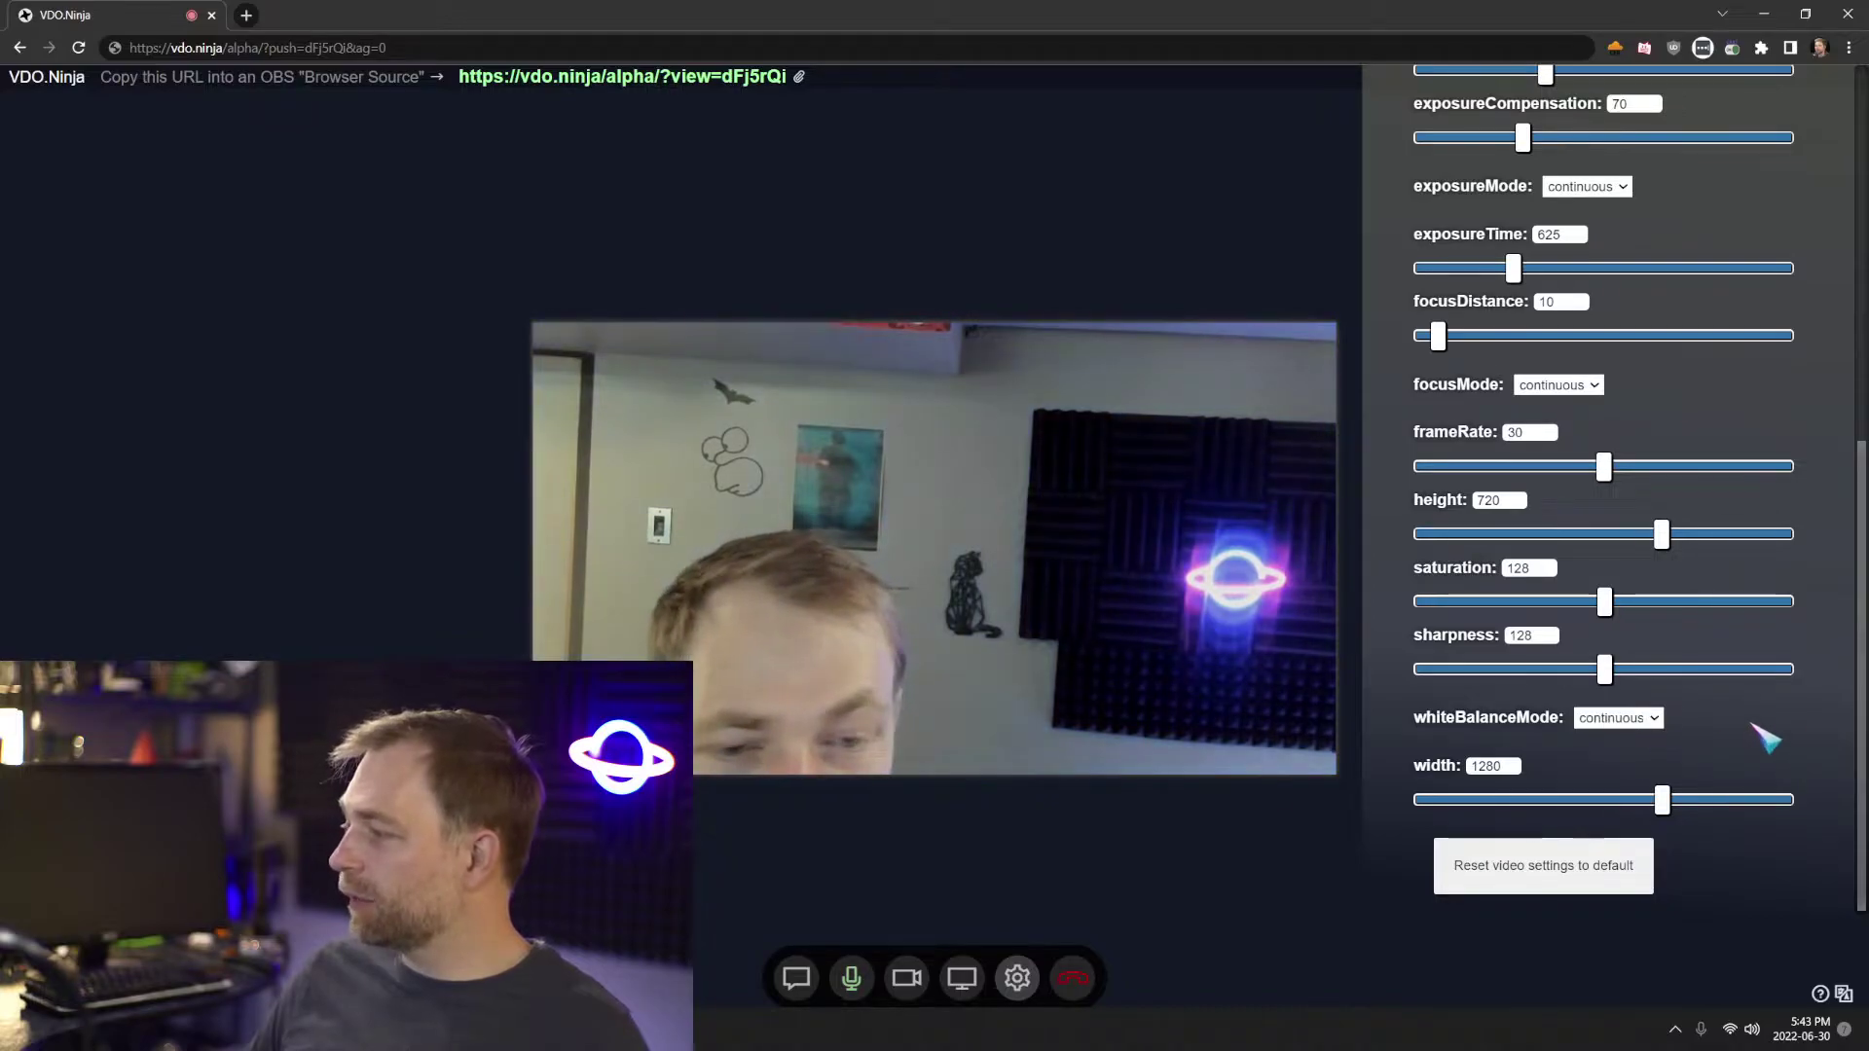
{"action": "scroll", "coordinate": [1679, 642], "scroll_direction": "up", "scroll_amount": 7}
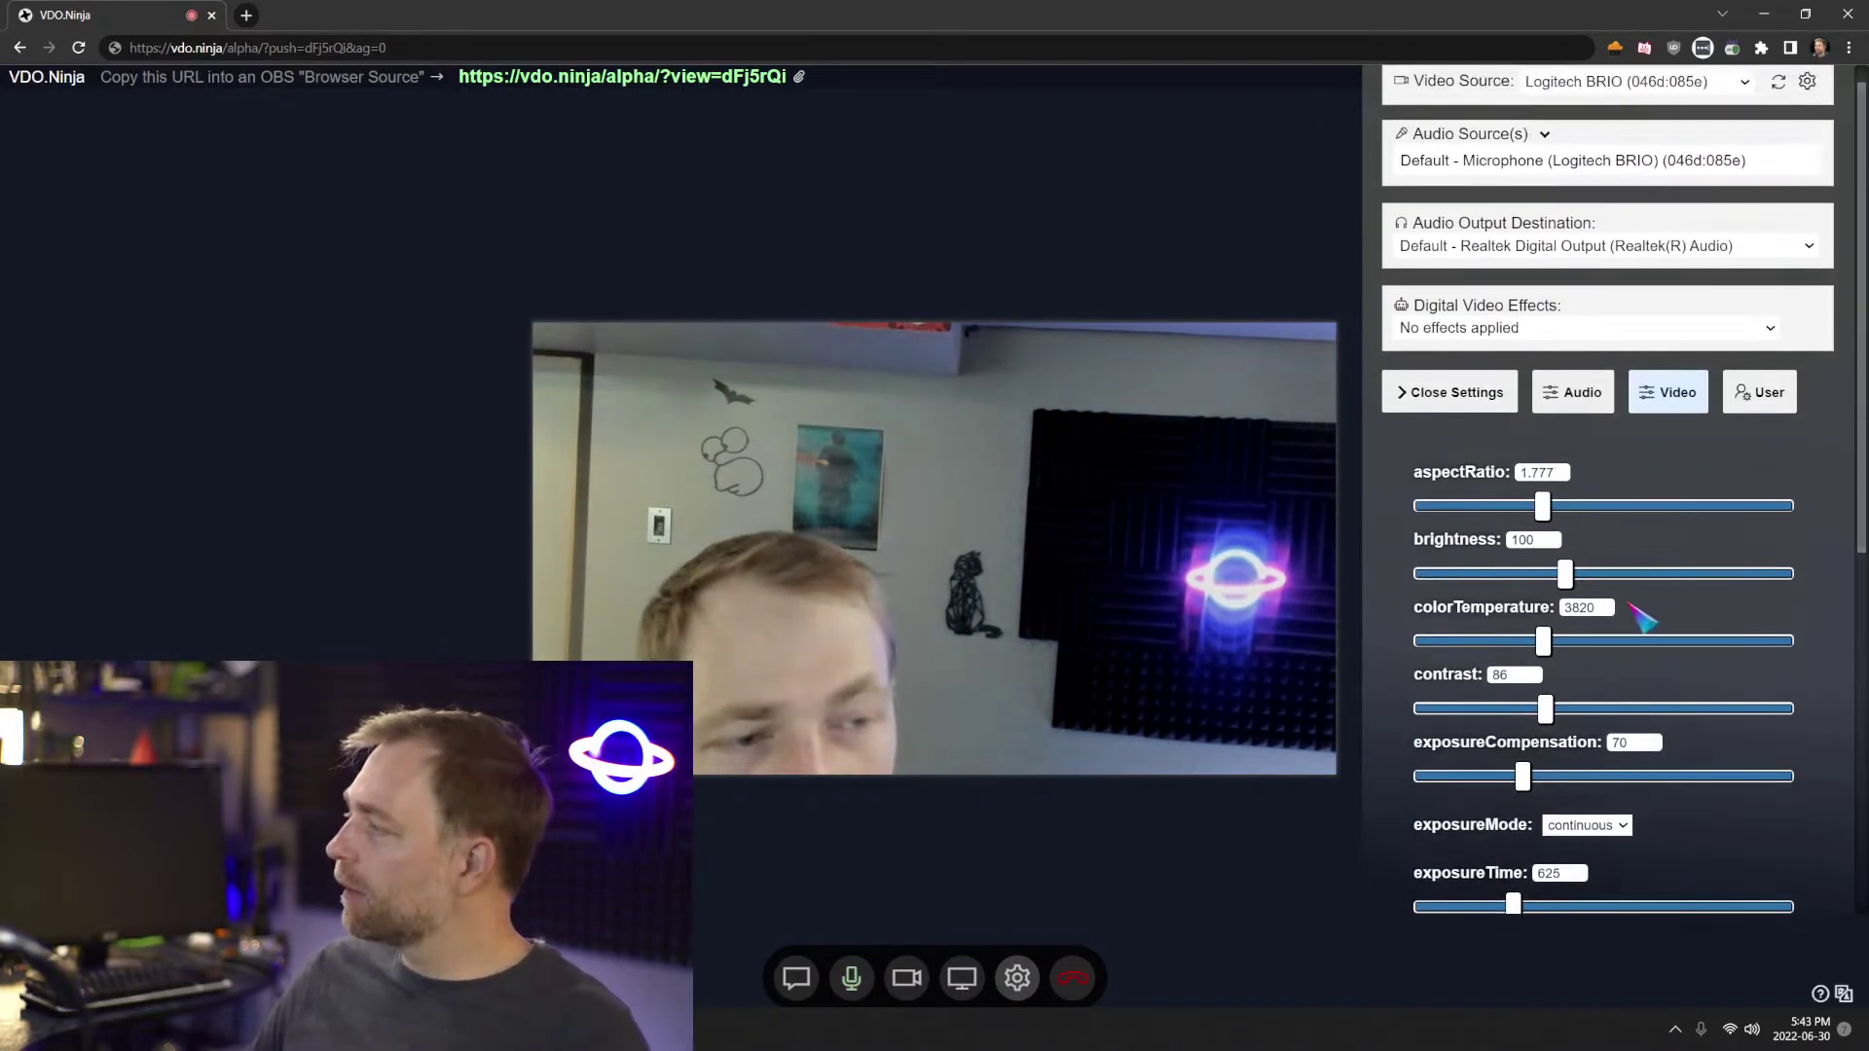
Set colour temperature to 4500 then 4490, leaving white balance on continuous
{"action": "left_click", "coordinate": [1585, 640]}
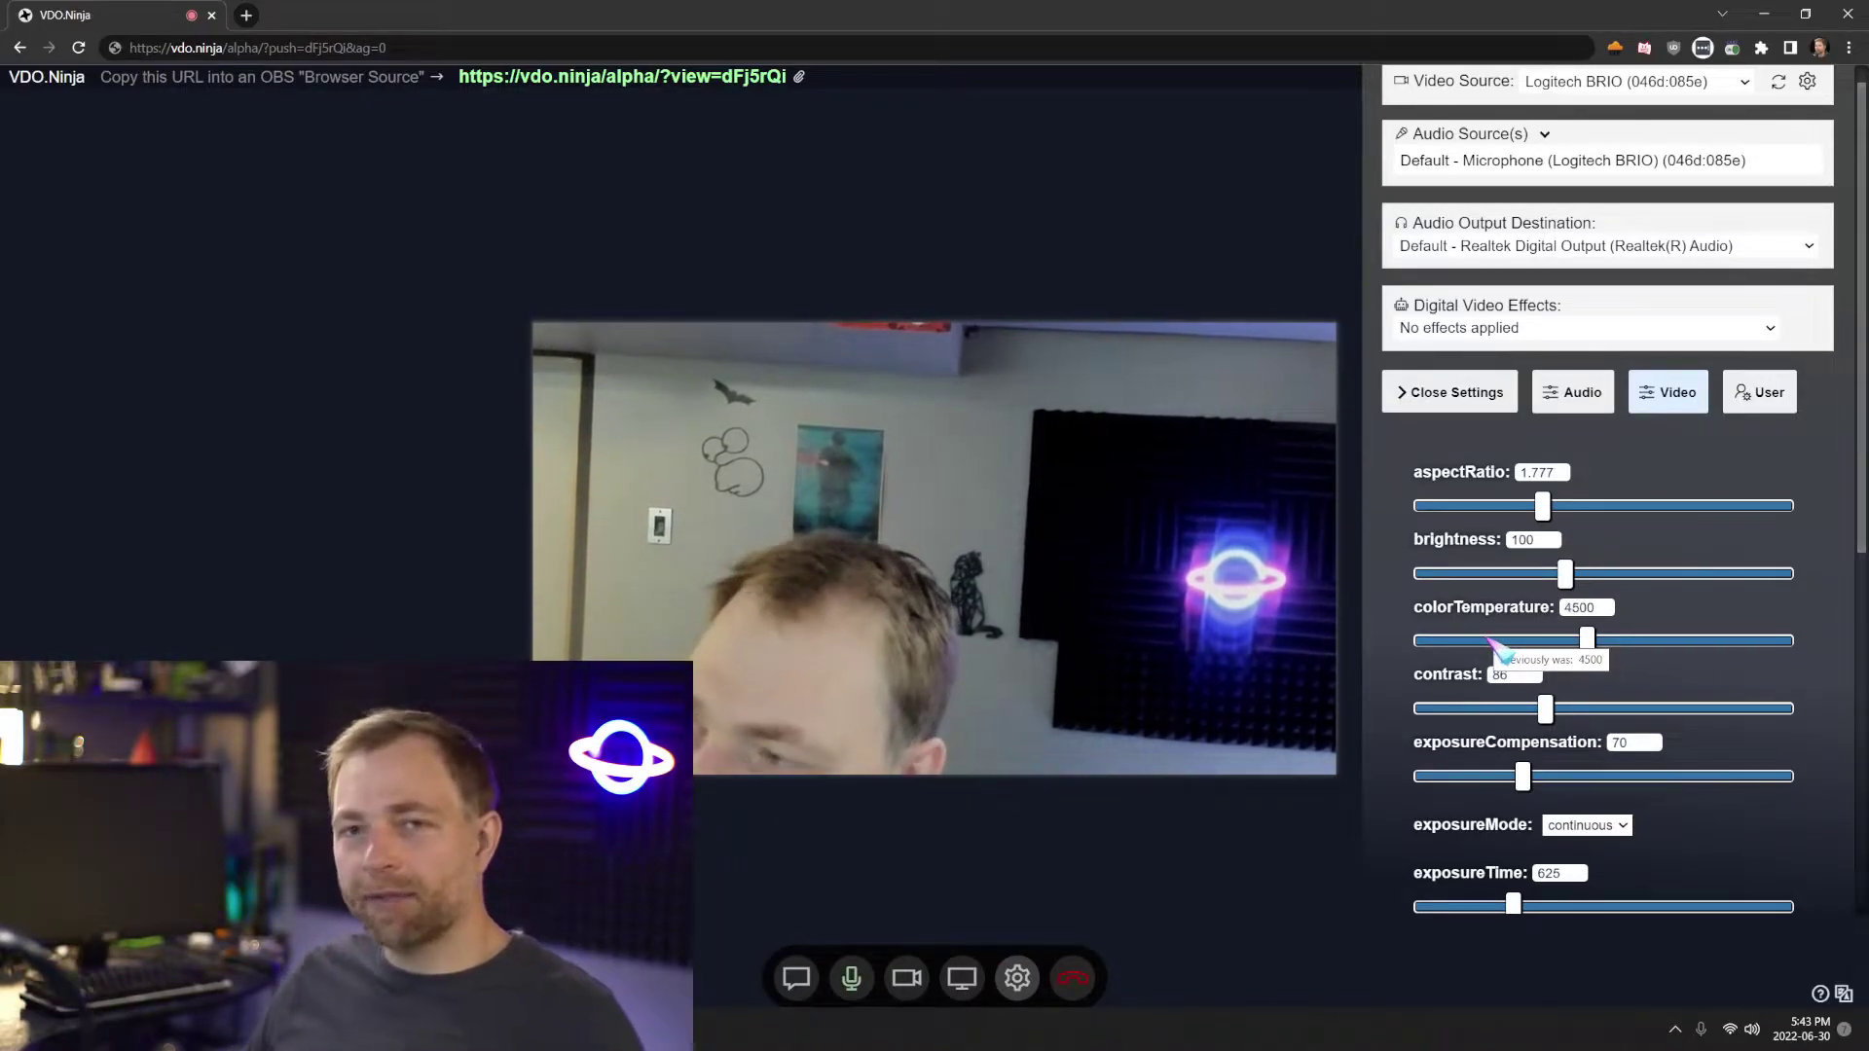
{"action": "left_click", "coordinate": [1645, 641]}
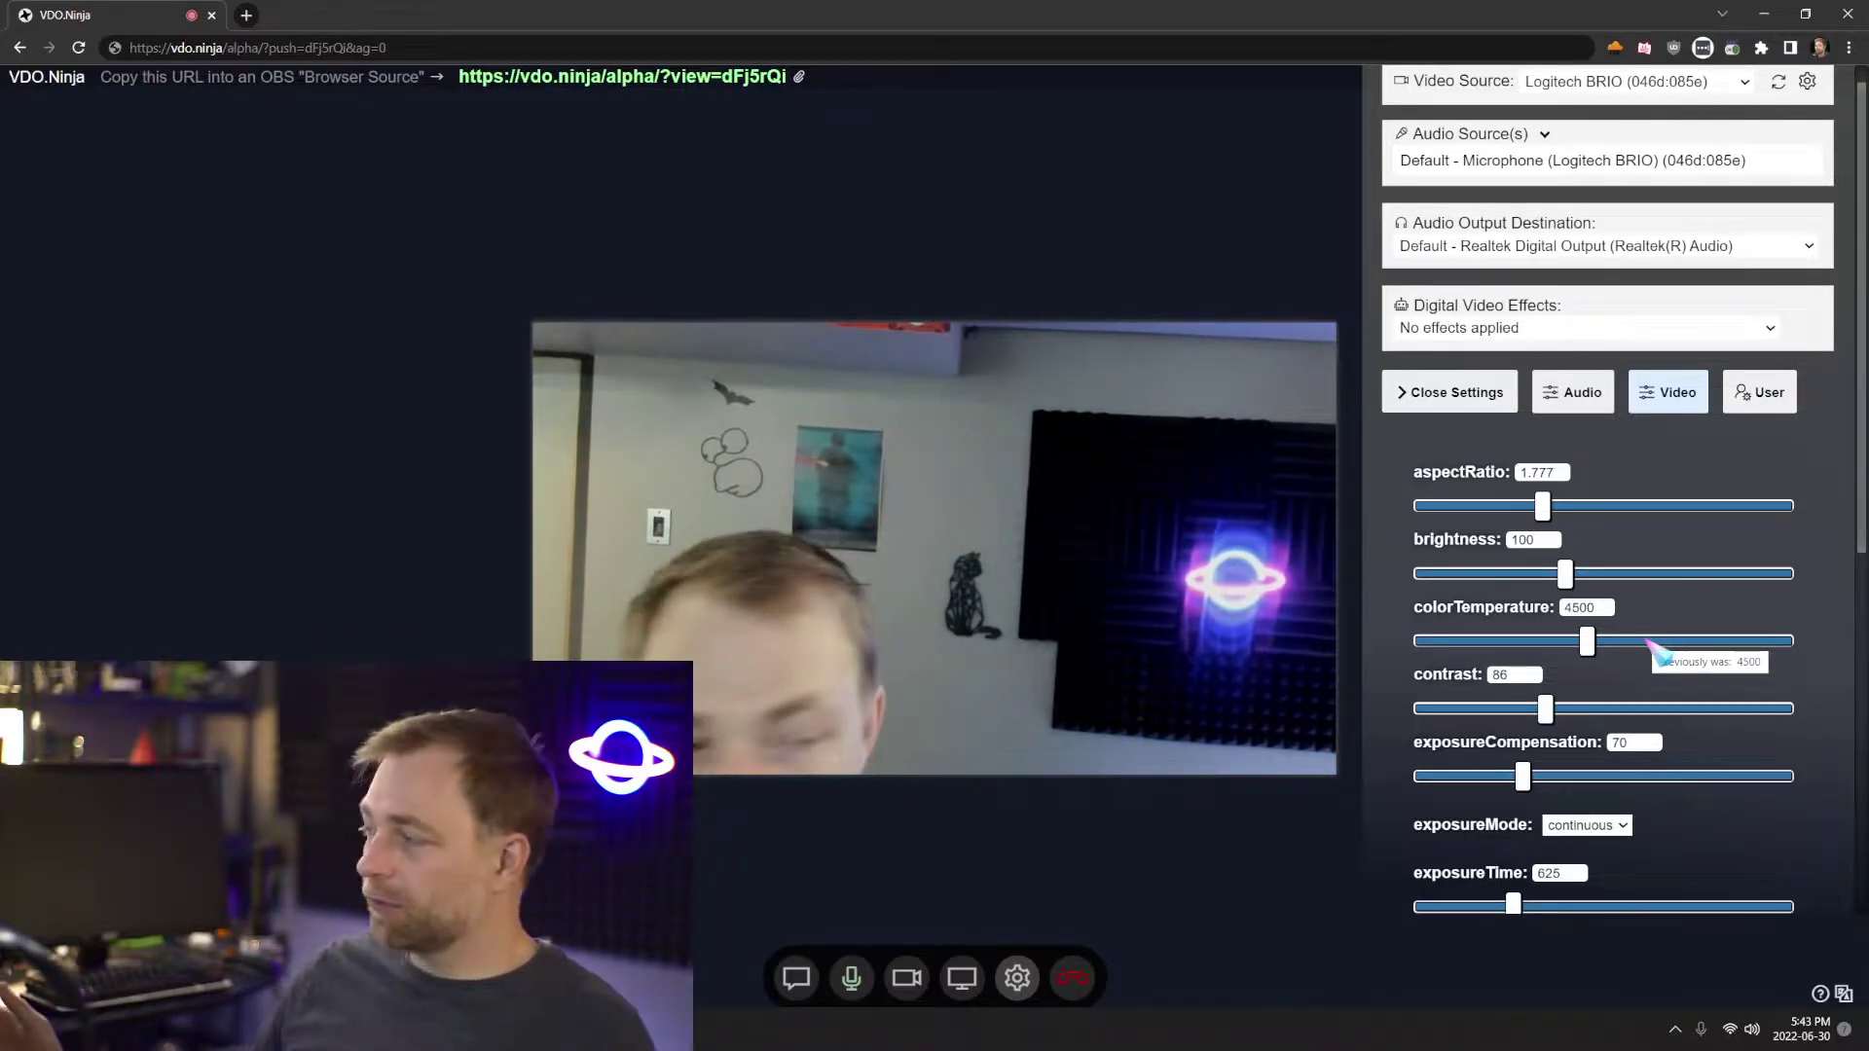
{"action": "key", "text": "Left"}
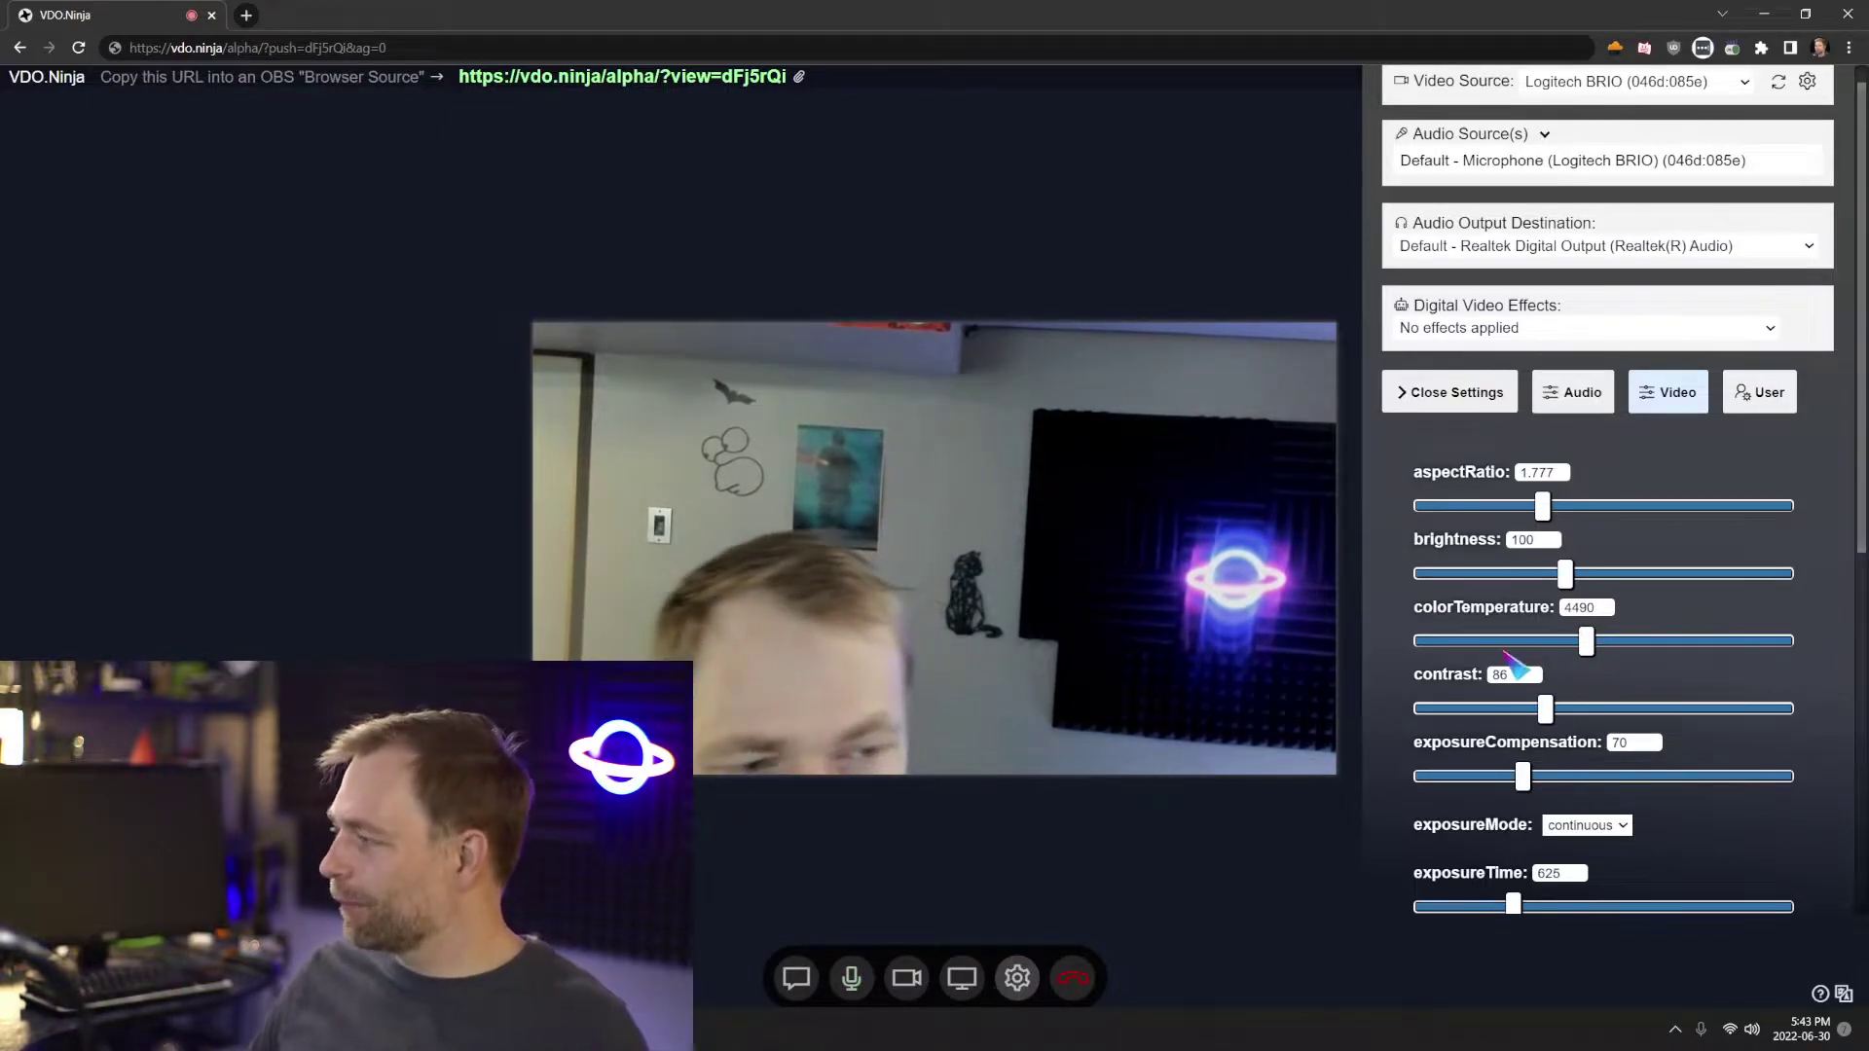
{"action": "scroll", "coordinate": [1577, 739], "scroll_direction": "down", "scroll_amount": 5}
{"action": "scroll", "coordinate": [1608, 808], "scroll_direction": "up", "scroll_amount": 4}
{"action": "scroll", "coordinate": [1606, 774], "scroll_direction": "down", "scroll_amount": 5}
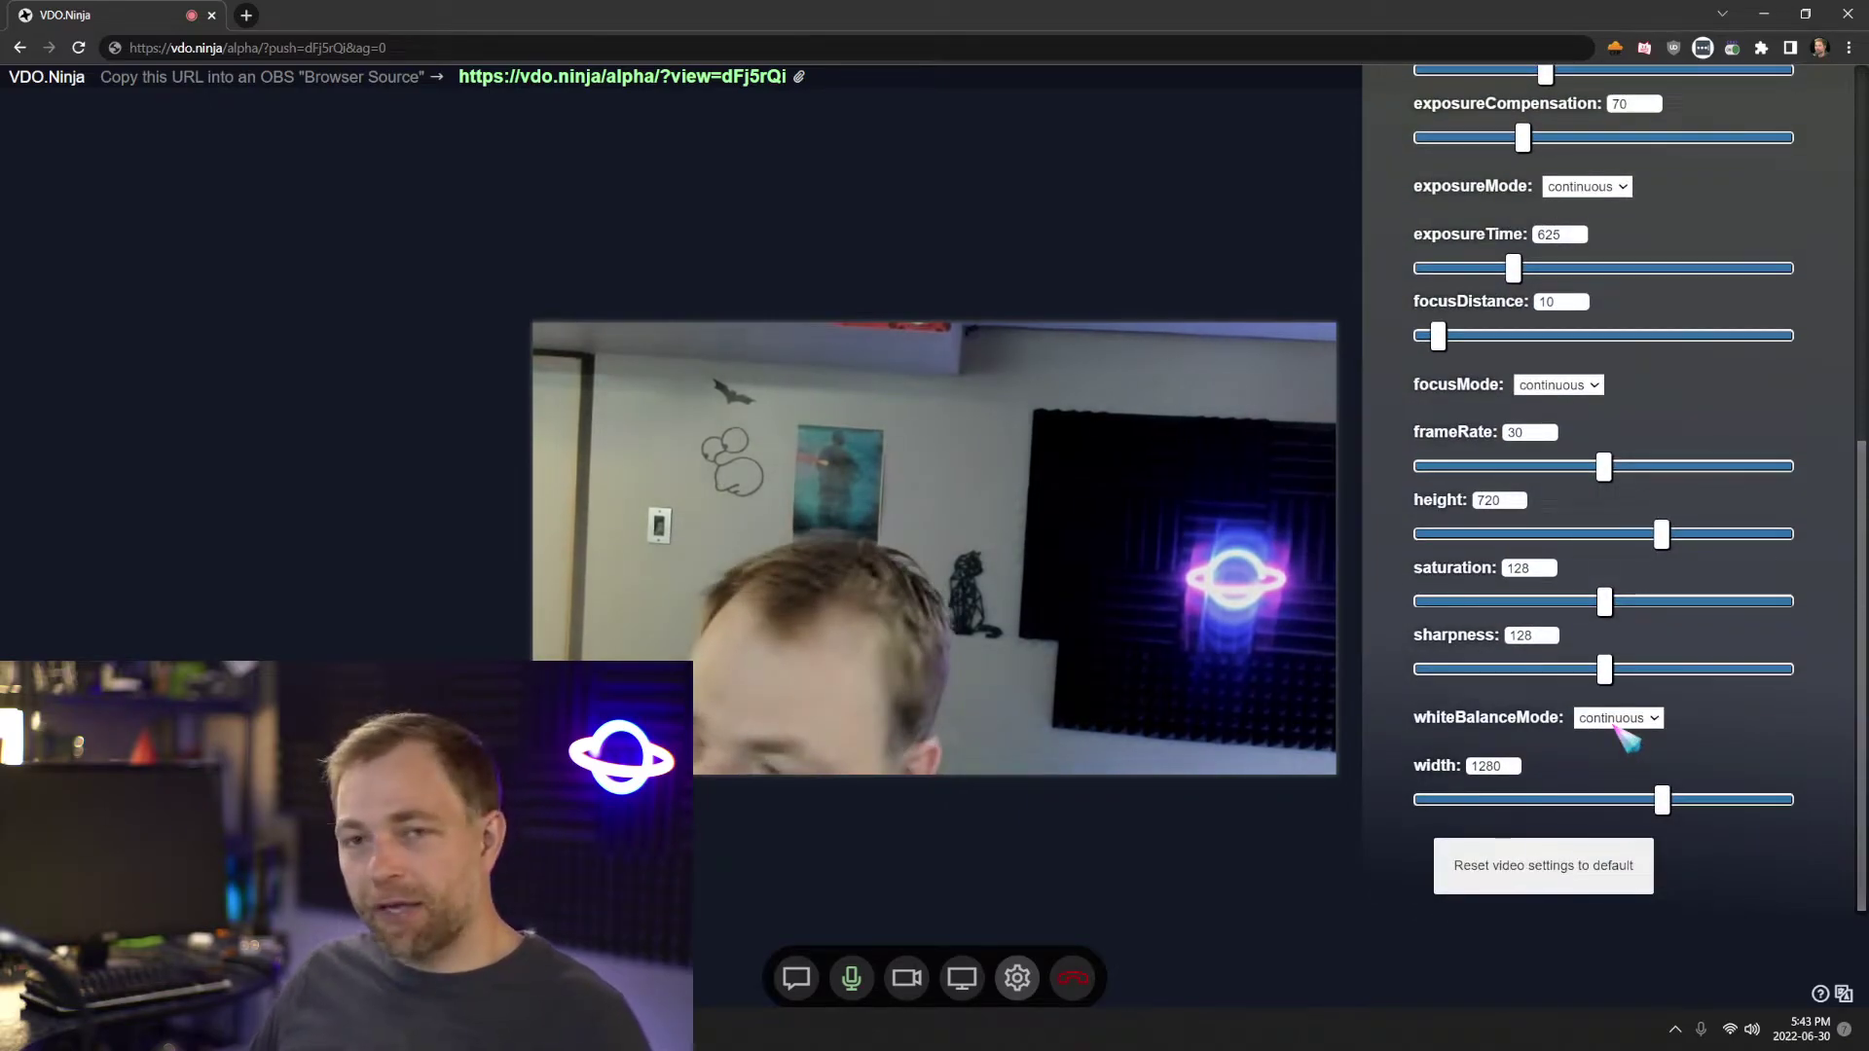
{"action": "left_click", "coordinate": [1617, 718]}
{"action": "left_click", "coordinate": [1625, 753]}
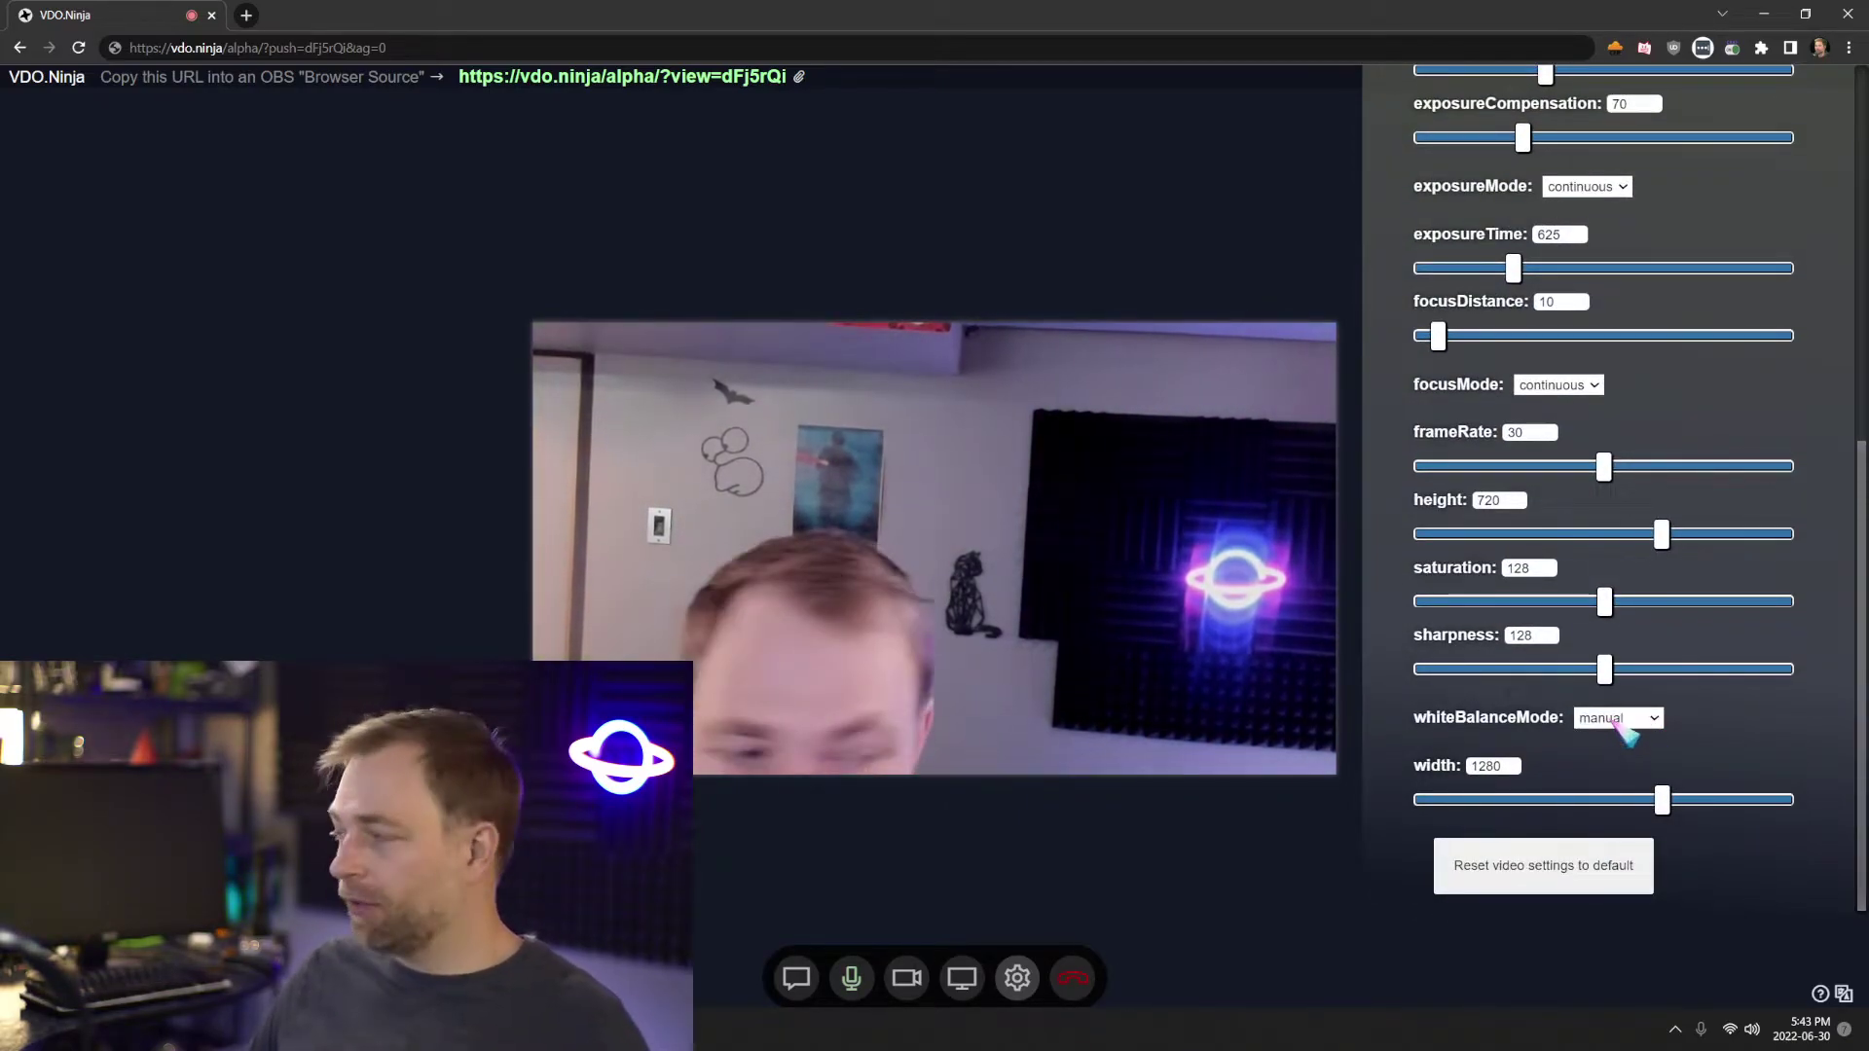
{"action": "left_click", "coordinate": [1619, 720]}
{"action": "left_click", "coordinate": [1622, 751]}
{"action": "scroll", "coordinate": [1790, 720], "scroll_direction": "up", "scroll_amount": 4}
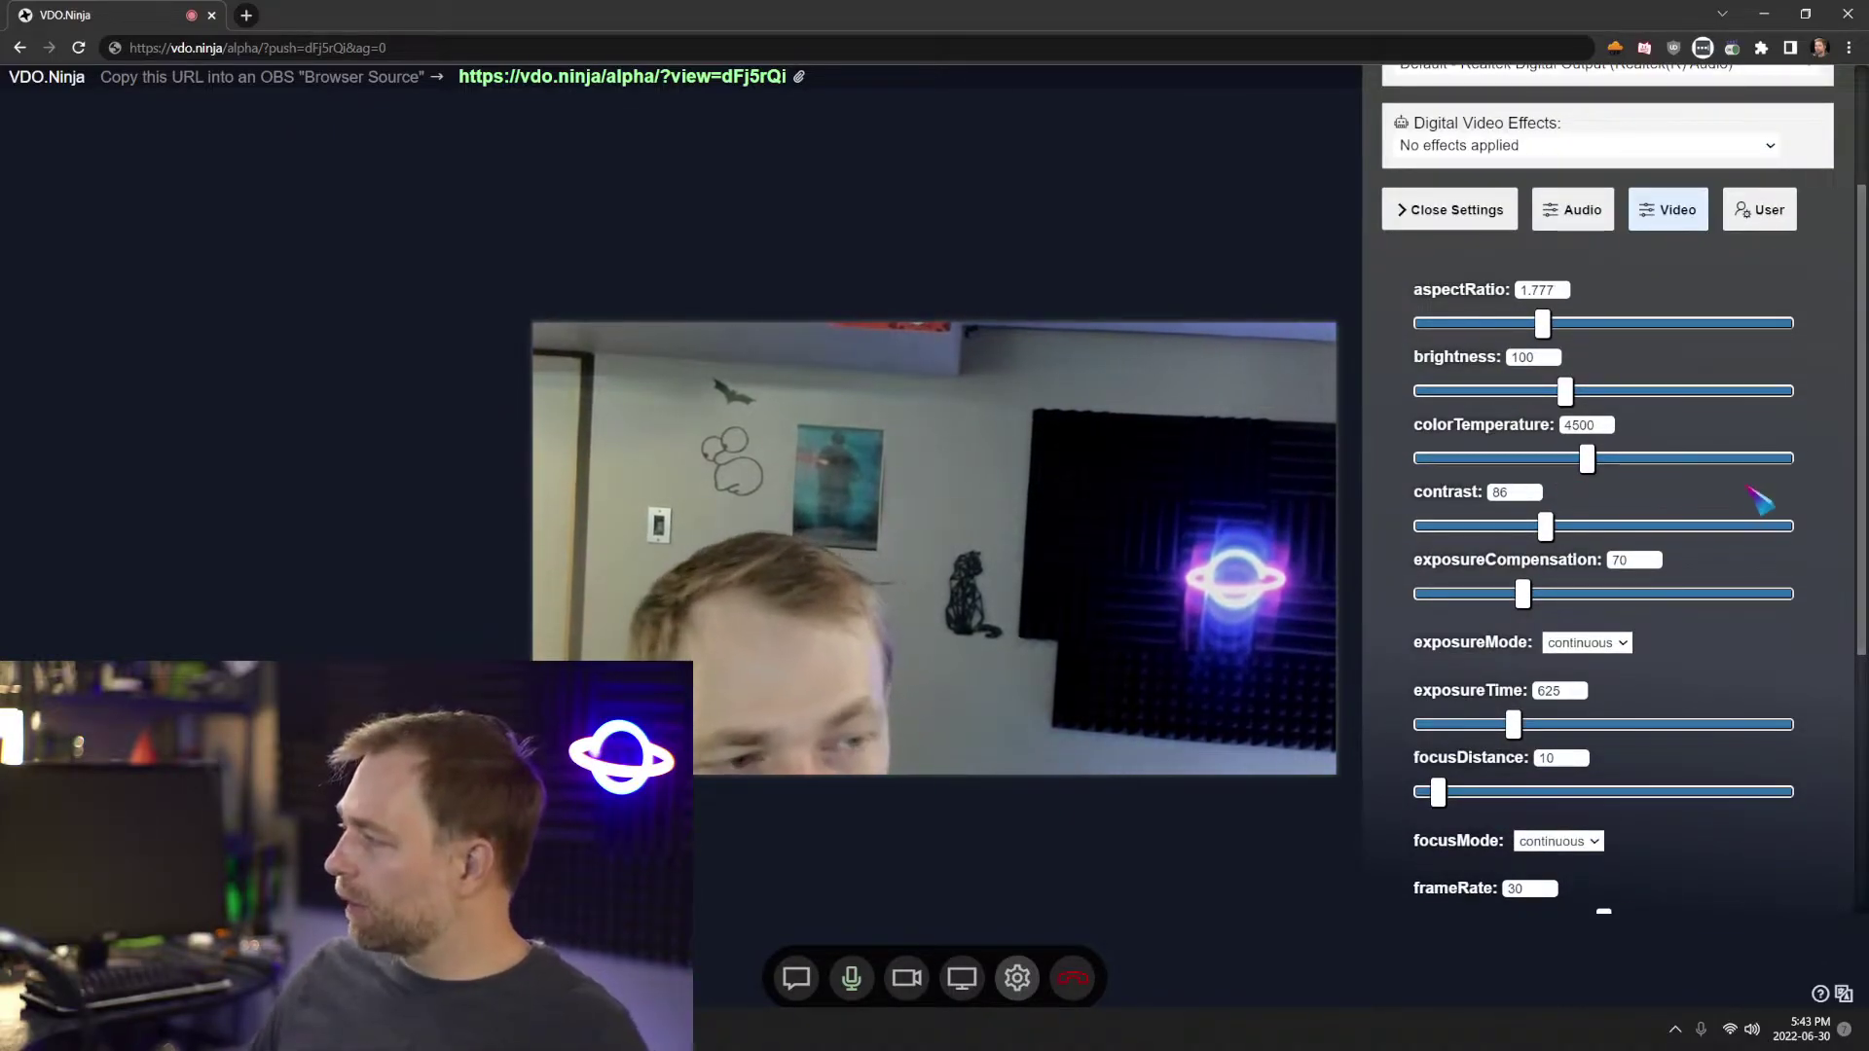
Reduce contrast to 73 and test manual exposure at 1250 before returning to continuous
{"action": "left_click_drag", "start_coordinate": [1631, 526], "coordinate": [1437, 525]}
{"action": "left_click", "coordinate": [1727, 526]}
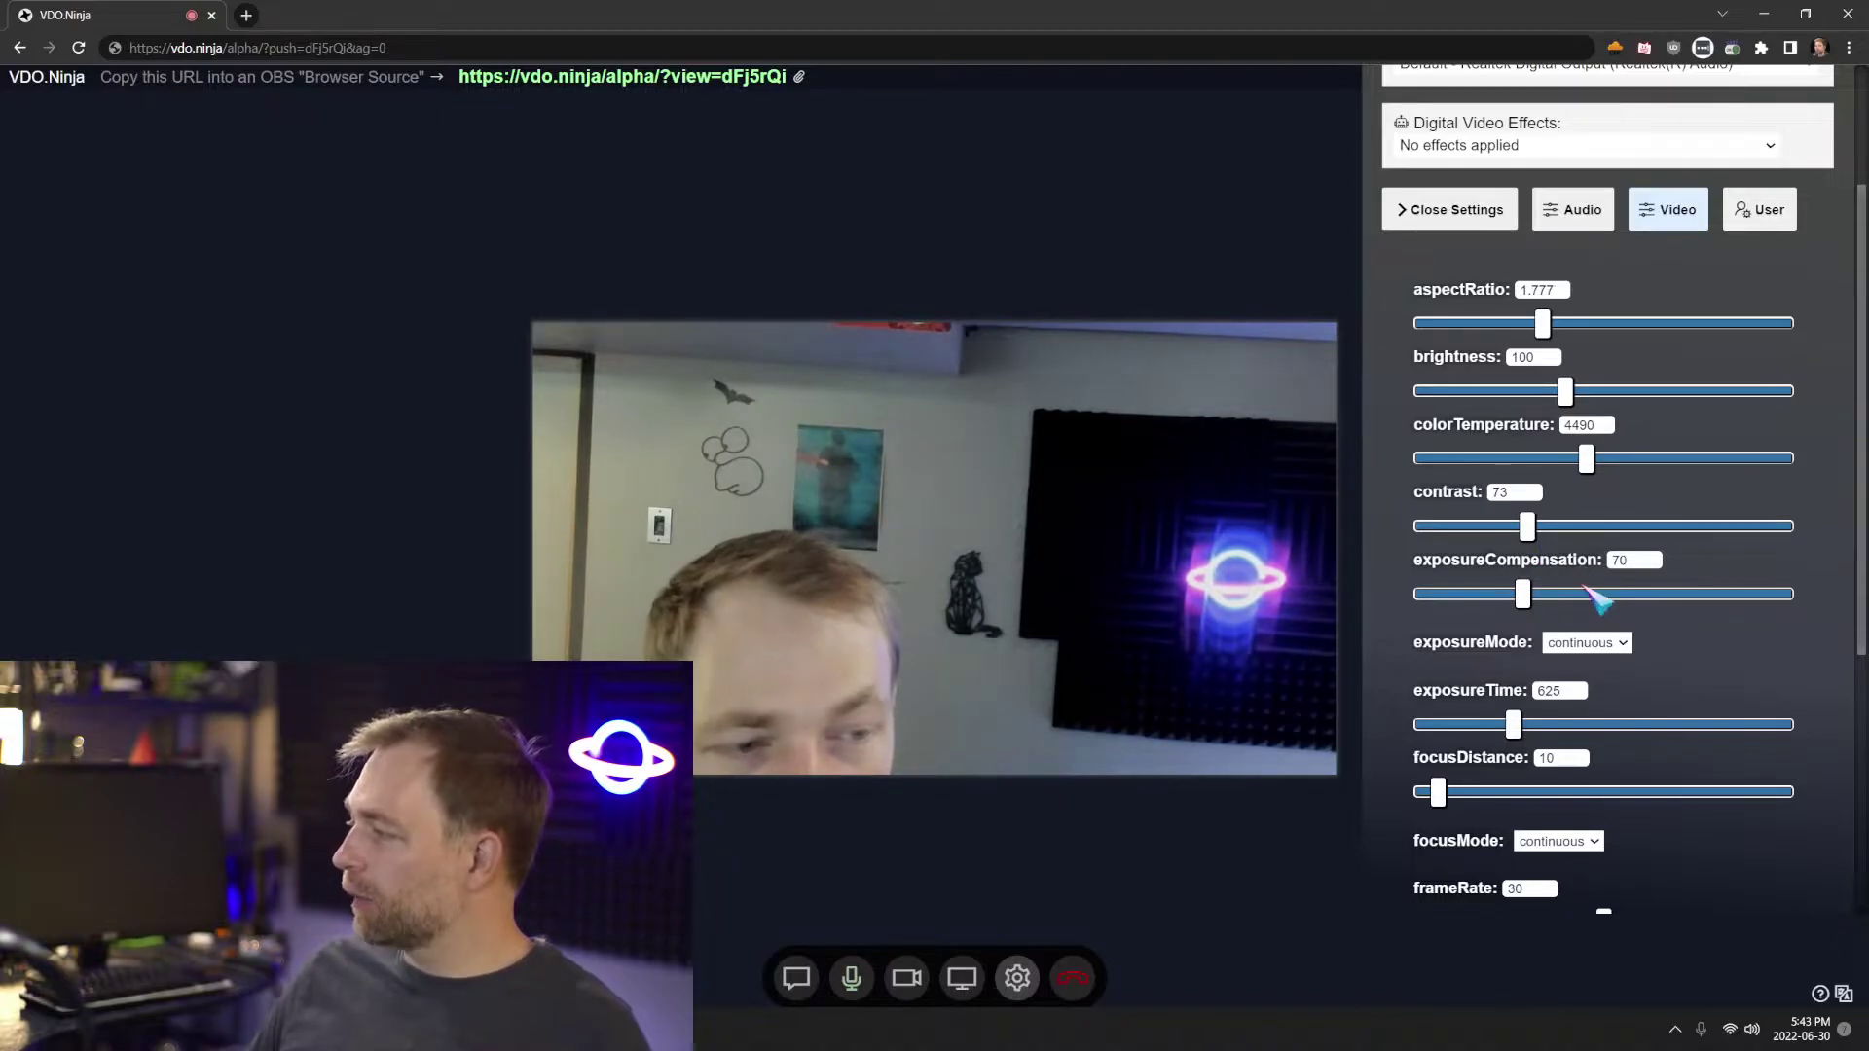
{"action": "scroll", "coordinate": [1710, 626], "scroll_direction": "down", "scroll_amount": 3}
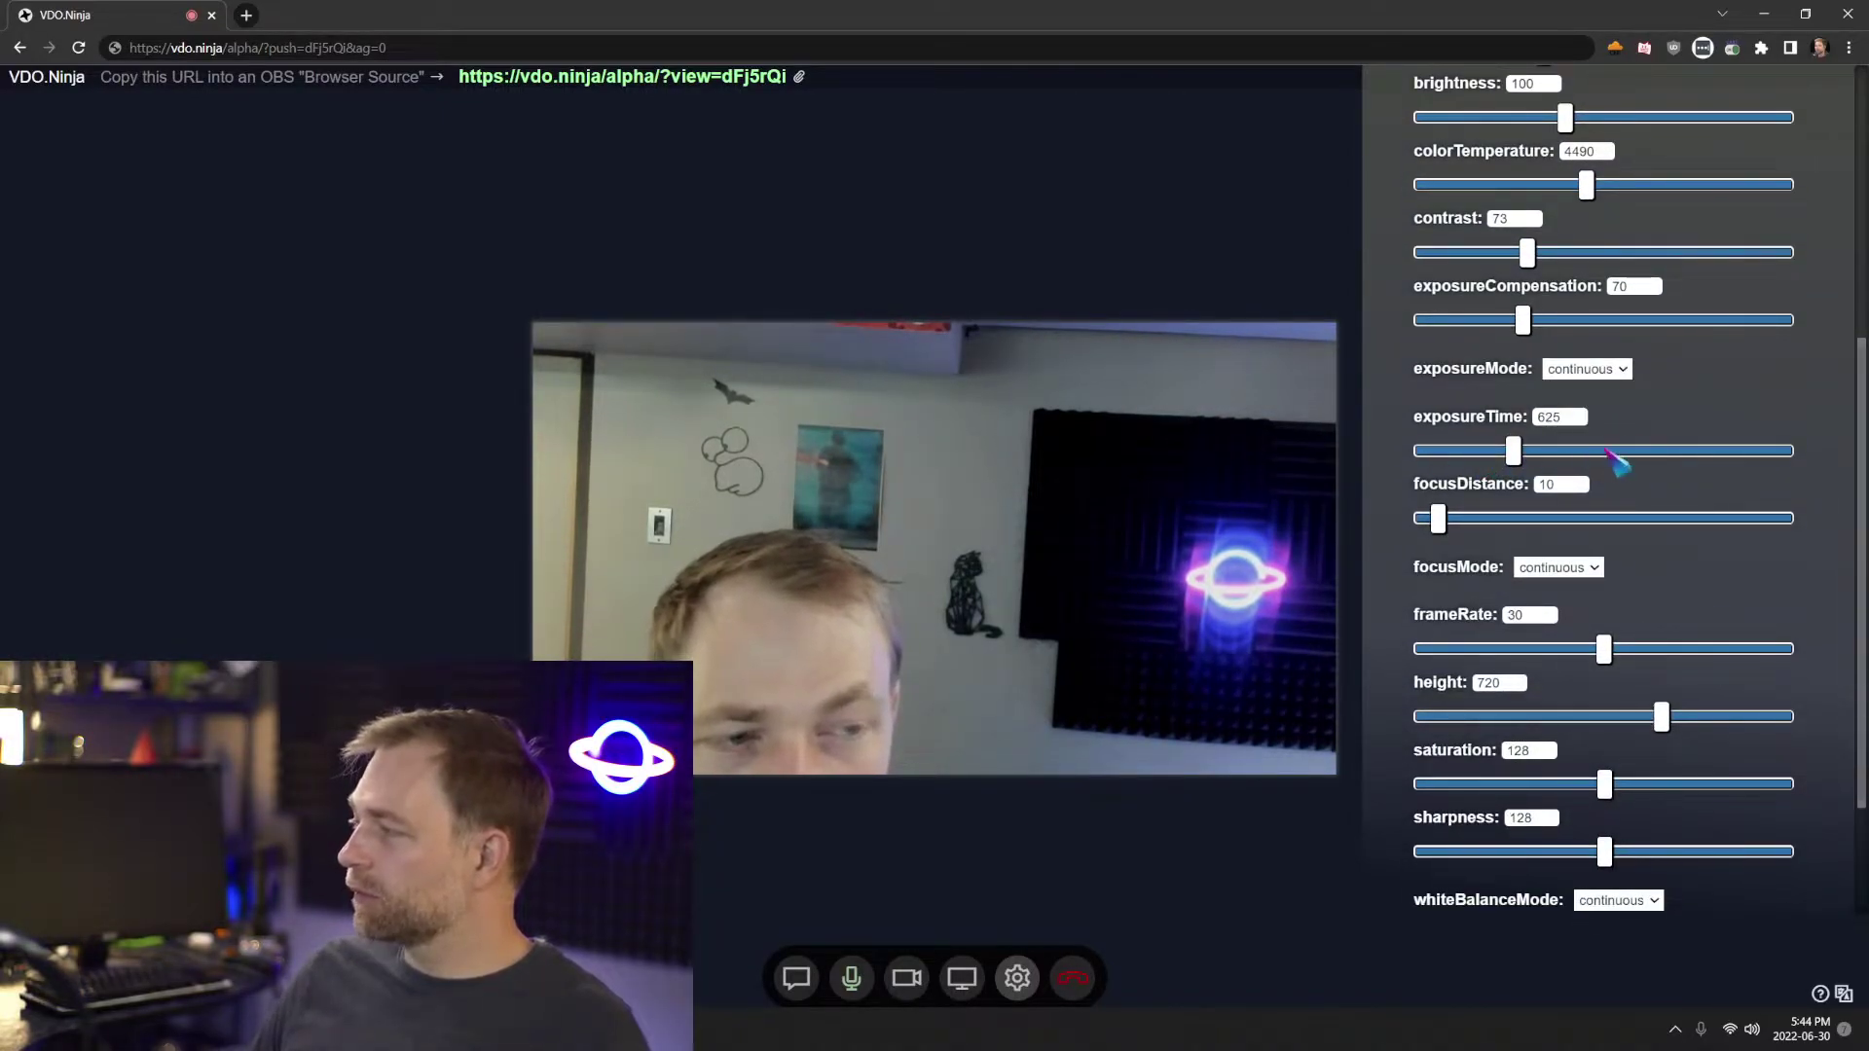
{"action": "left_click", "coordinate": [1586, 370]}
{"action": "left_click", "coordinate": [1581, 405]}
{"action": "left_click", "coordinate": [1555, 451]}
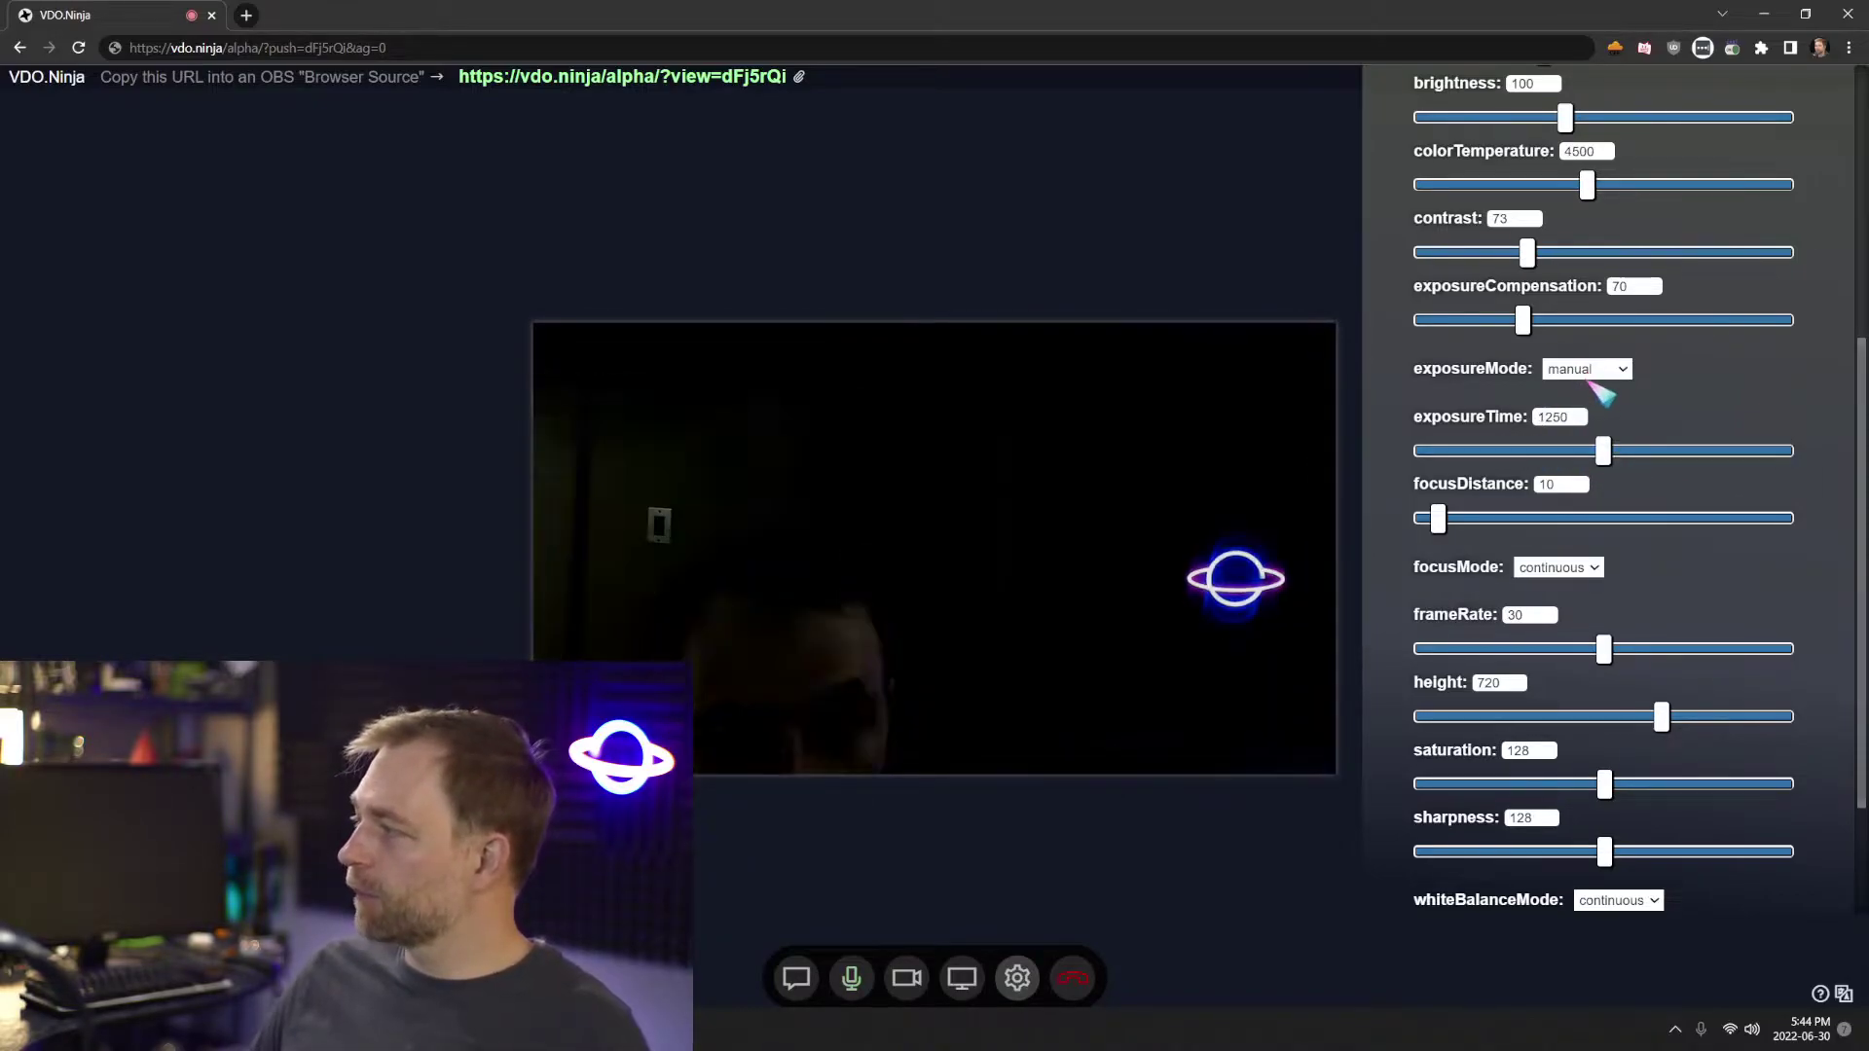
{"action": "left_click", "coordinate": [1587, 370]}
{"action": "left_click", "coordinate": [1593, 387]}
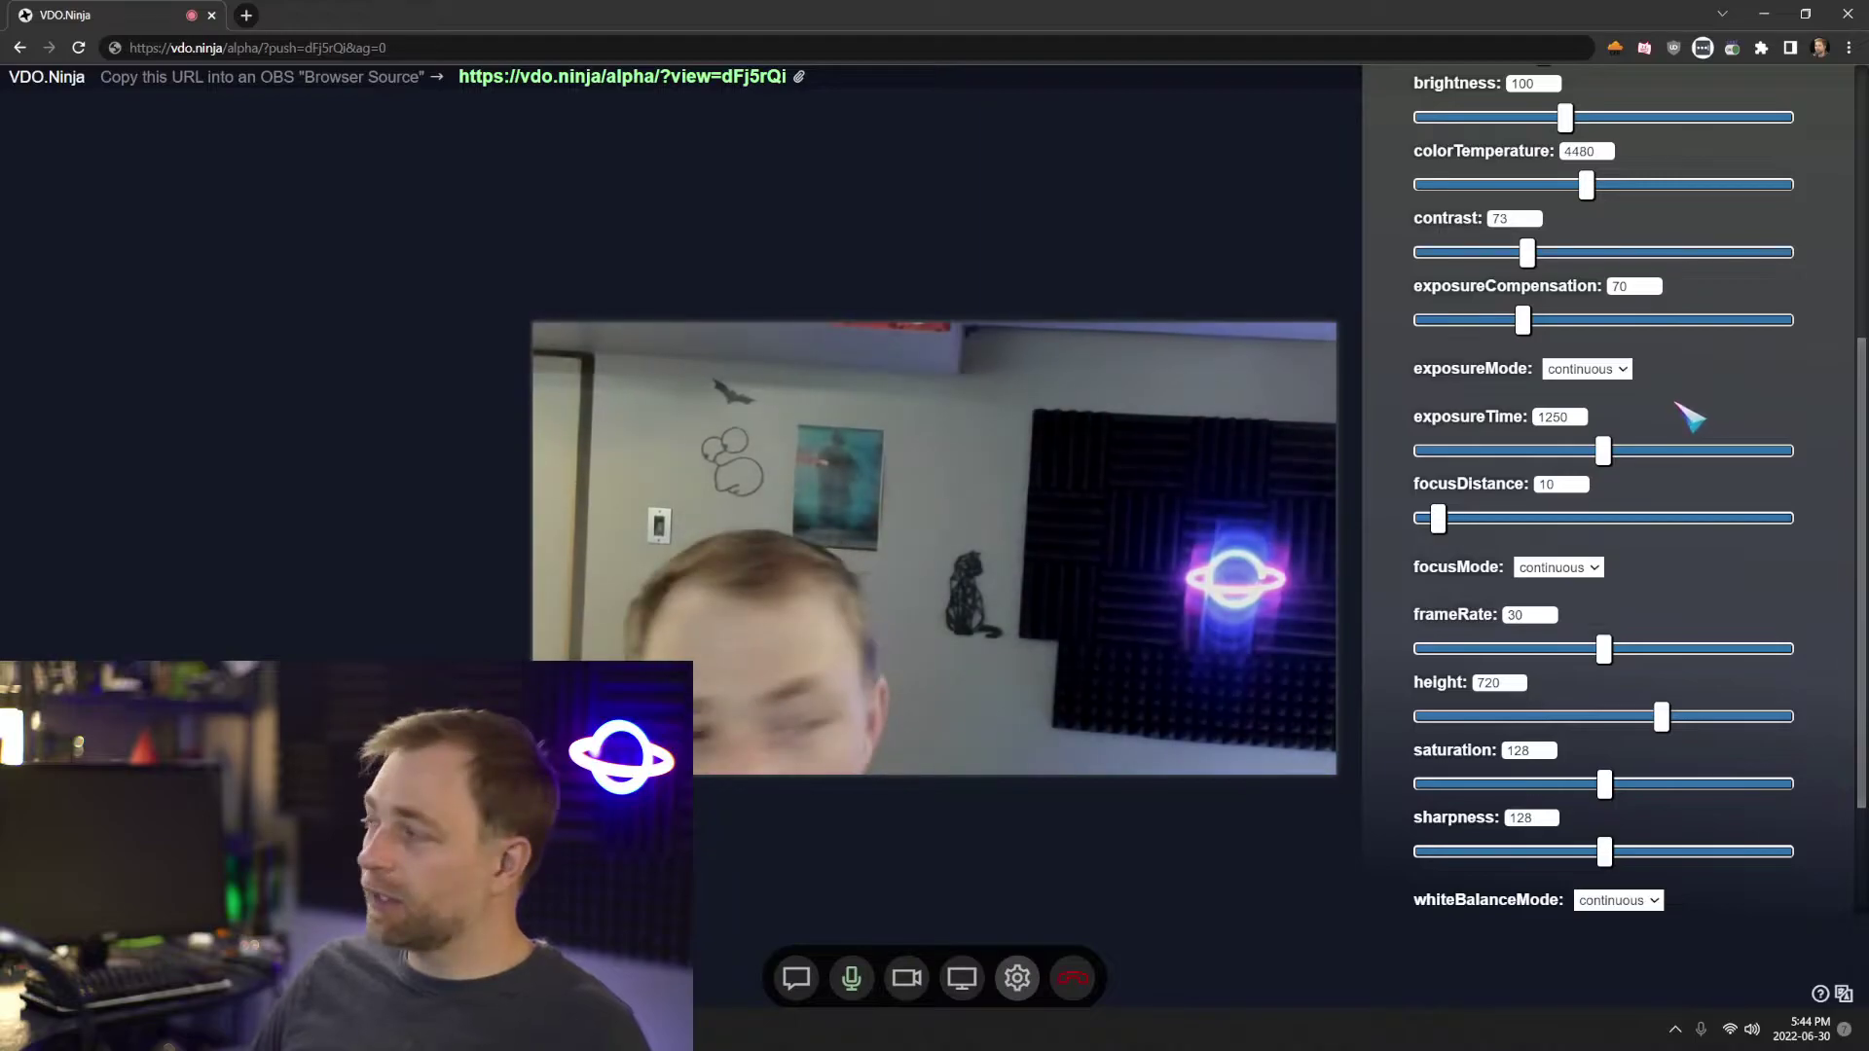
Set focus distance to 145 in manual focus, then return focus mode to continuous
{"action": "scroll", "coordinate": [1654, 440], "scroll_direction": "down", "scroll_amount": 1}
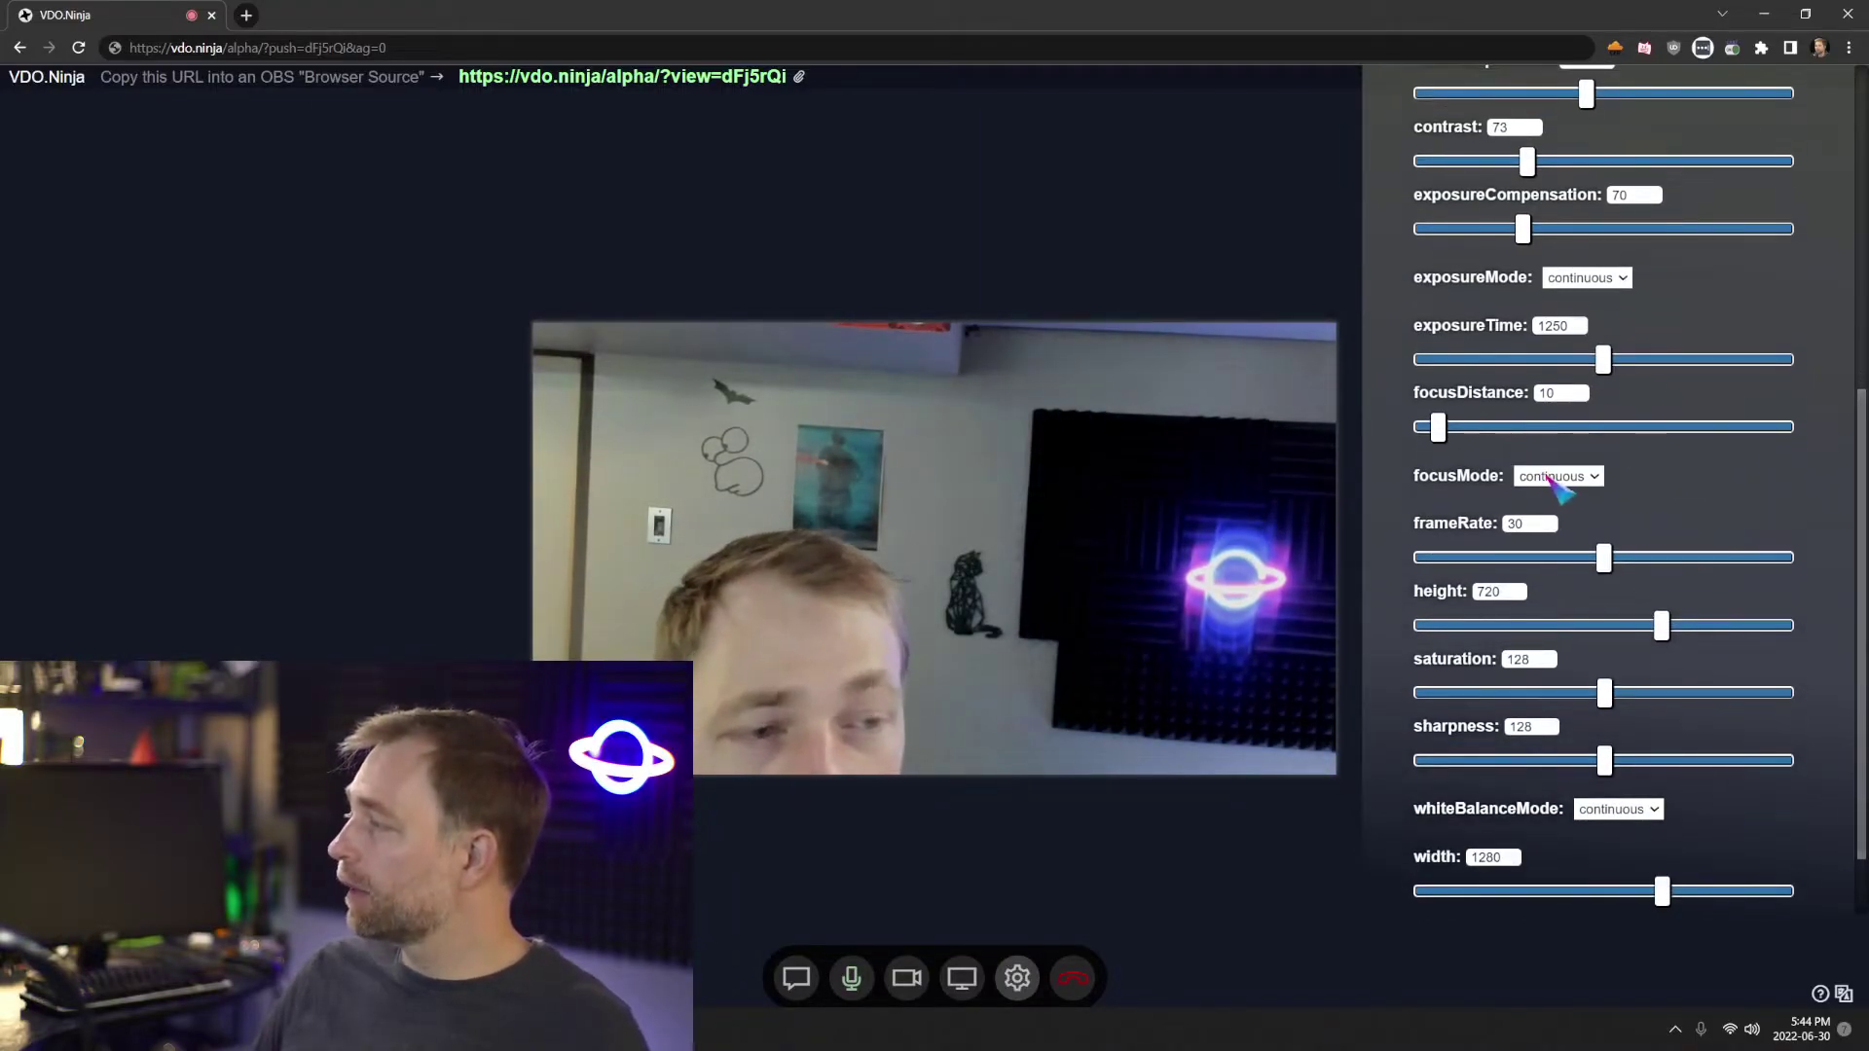
{"action": "left_click", "coordinate": [1551, 477]}
{"action": "left_click", "coordinate": [1570, 509]}
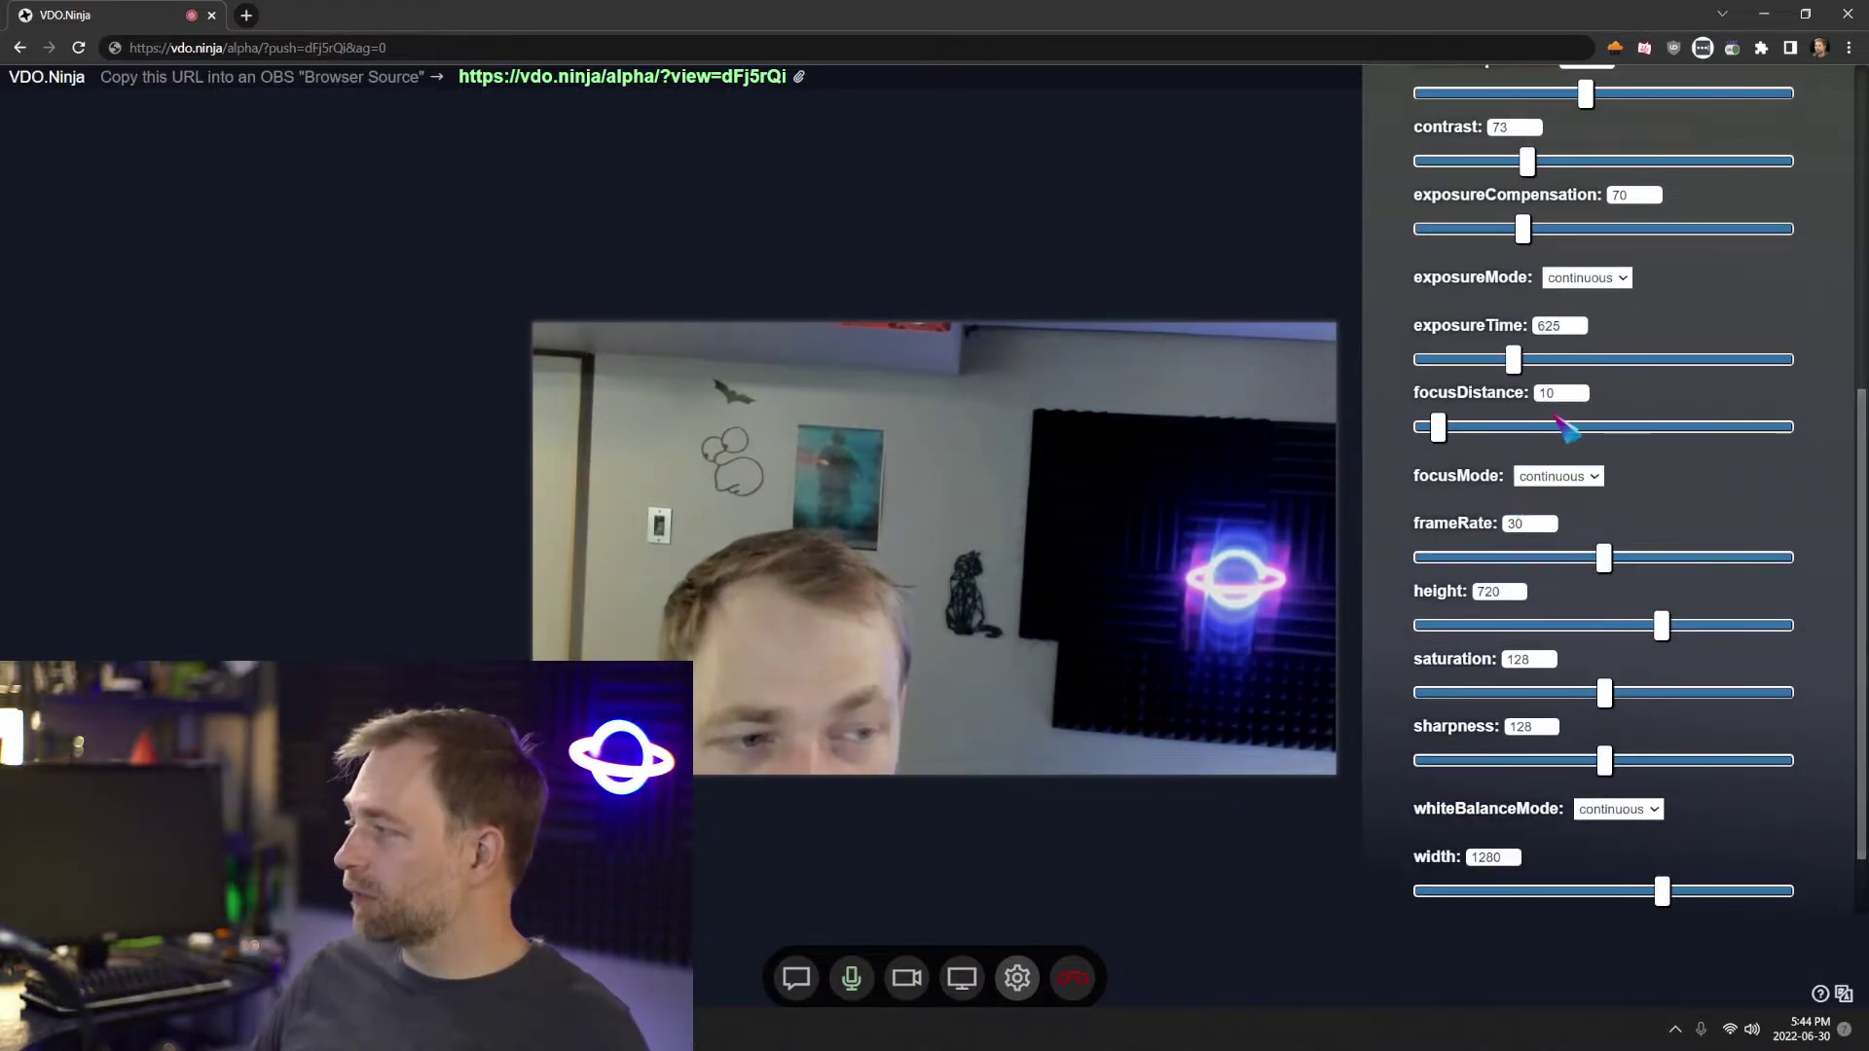
{"action": "left_click_drag", "start_coordinate": [1564, 426], "coordinate": [1493, 426]}
{"action": "left_click", "coordinate": [1627, 426]}
{"action": "left_click", "coordinate": [1594, 476]}
{"action": "left_click", "coordinate": [1567, 493]}
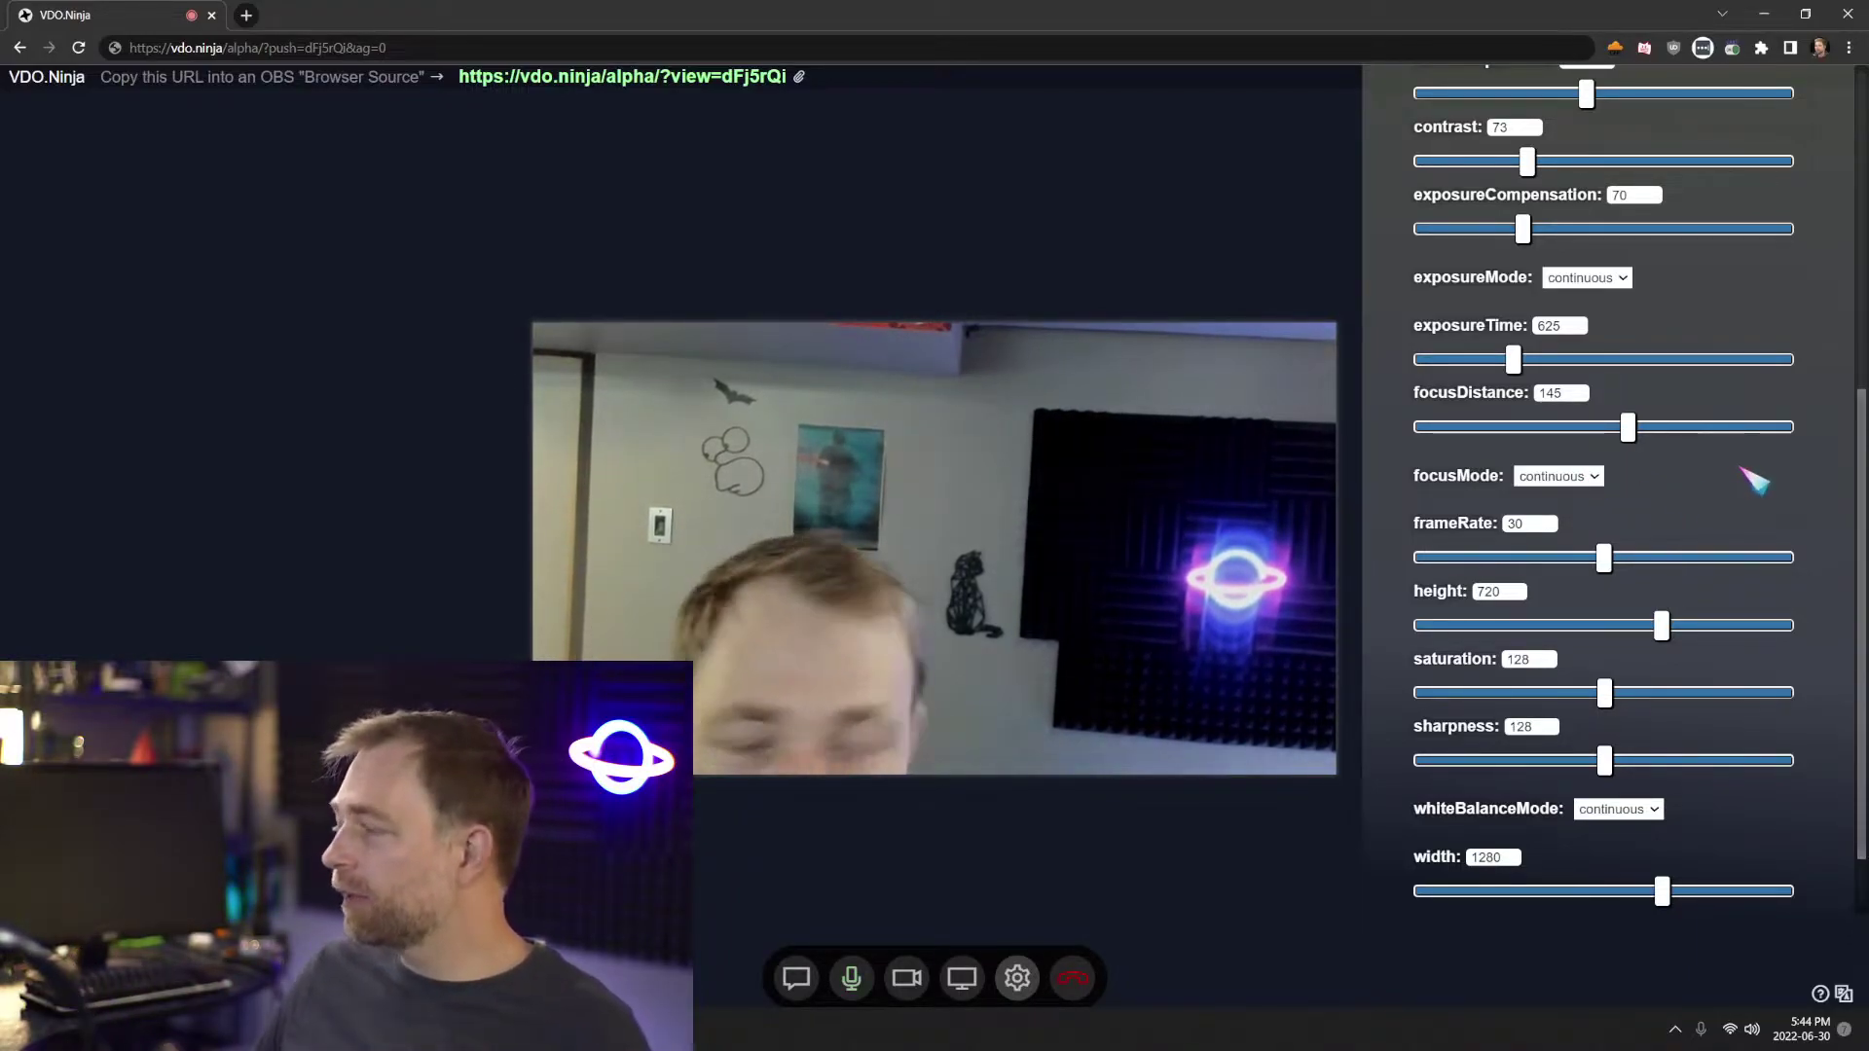
Sweep the camera frame rate between 9 and 60 fps, settling on 27
{"action": "scroll", "coordinate": [1684, 473], "scroll_direction": "down", "scroll_amount": 1}
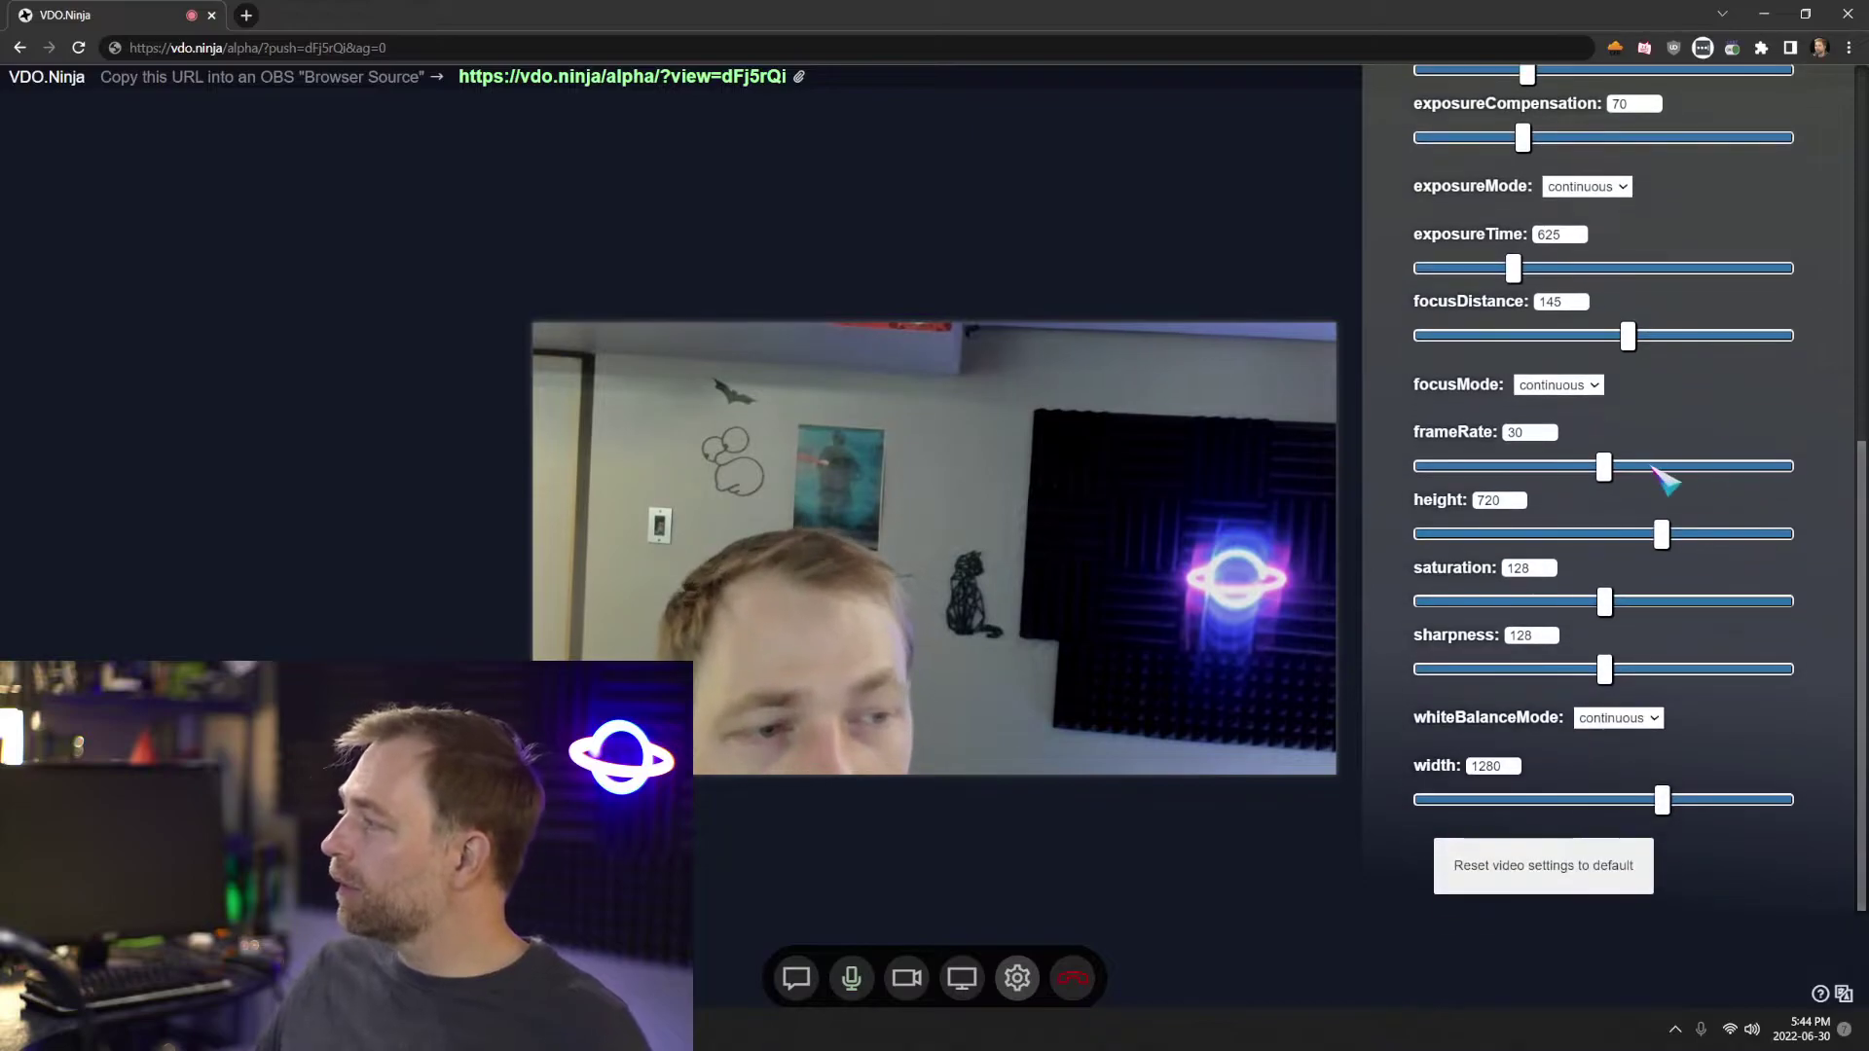
{"action": "left_click_drag", "start_coordinate": [1624, 465], "coordinate": [1784, 491]}
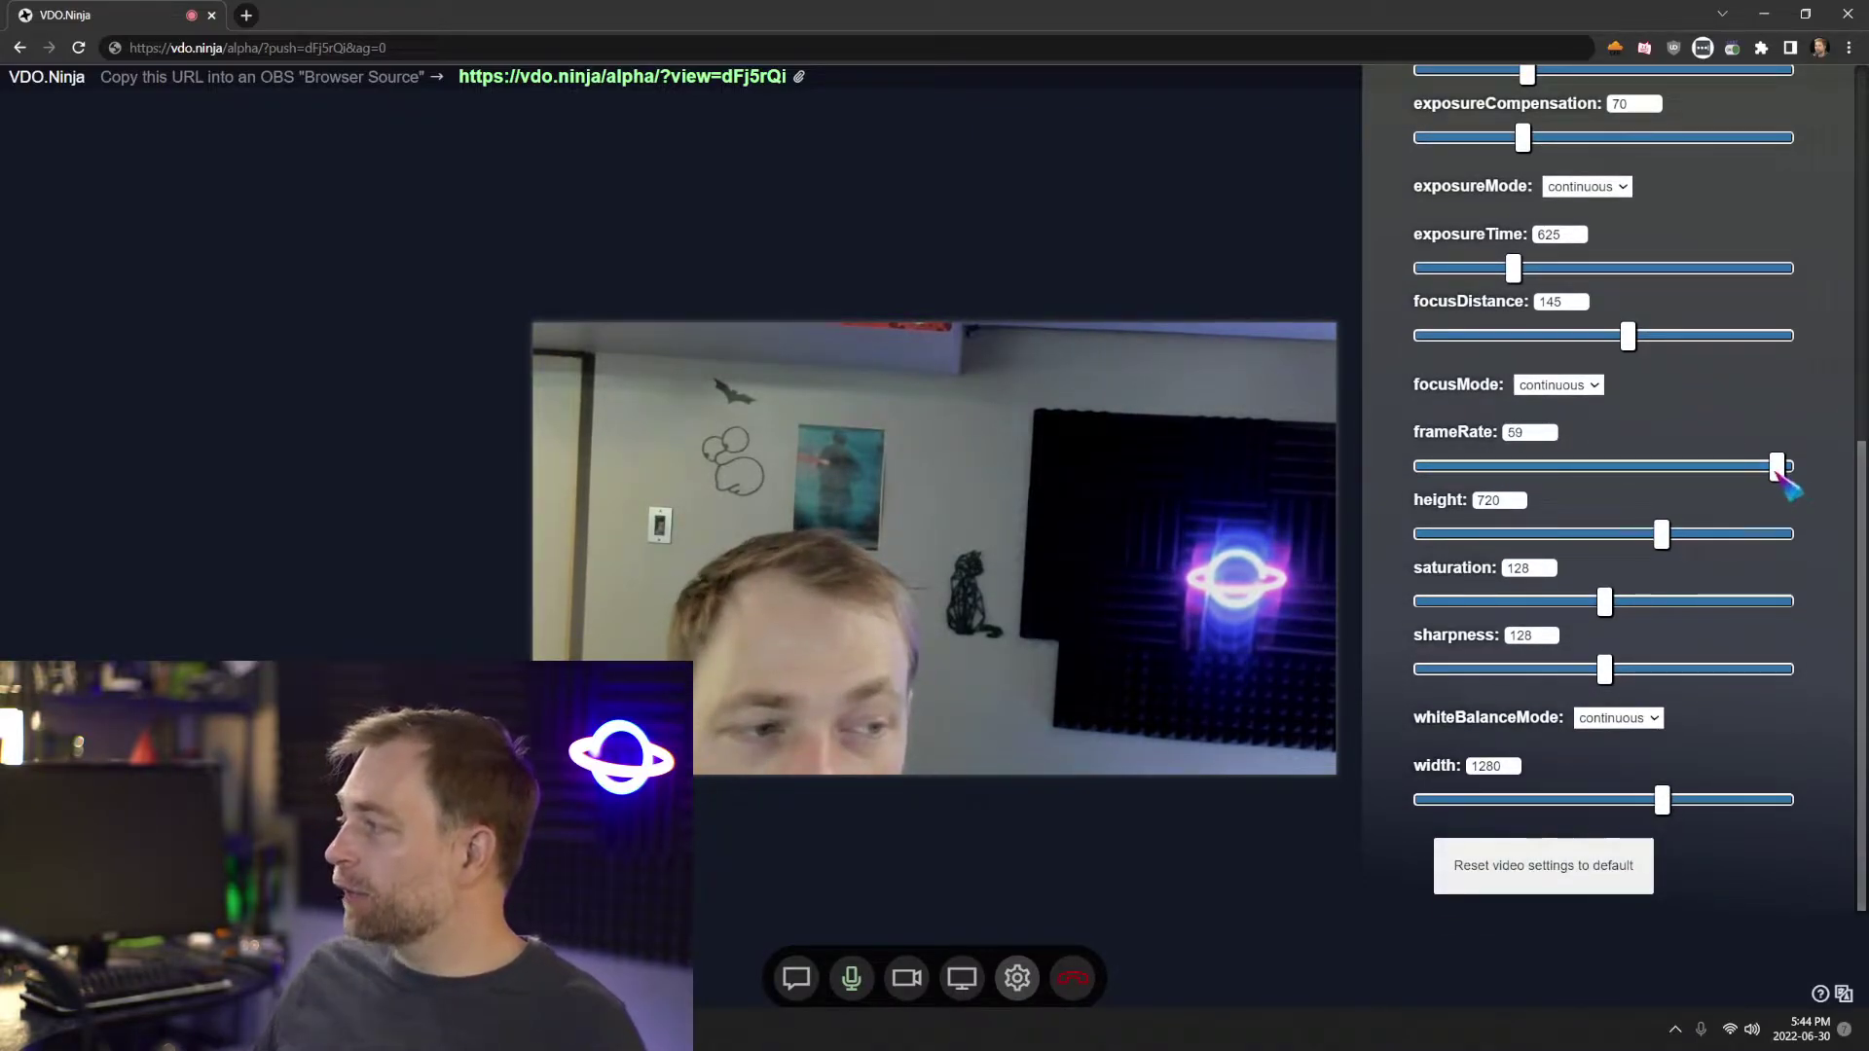
{"action": "left_click", "coordinate": [1612, 469]}
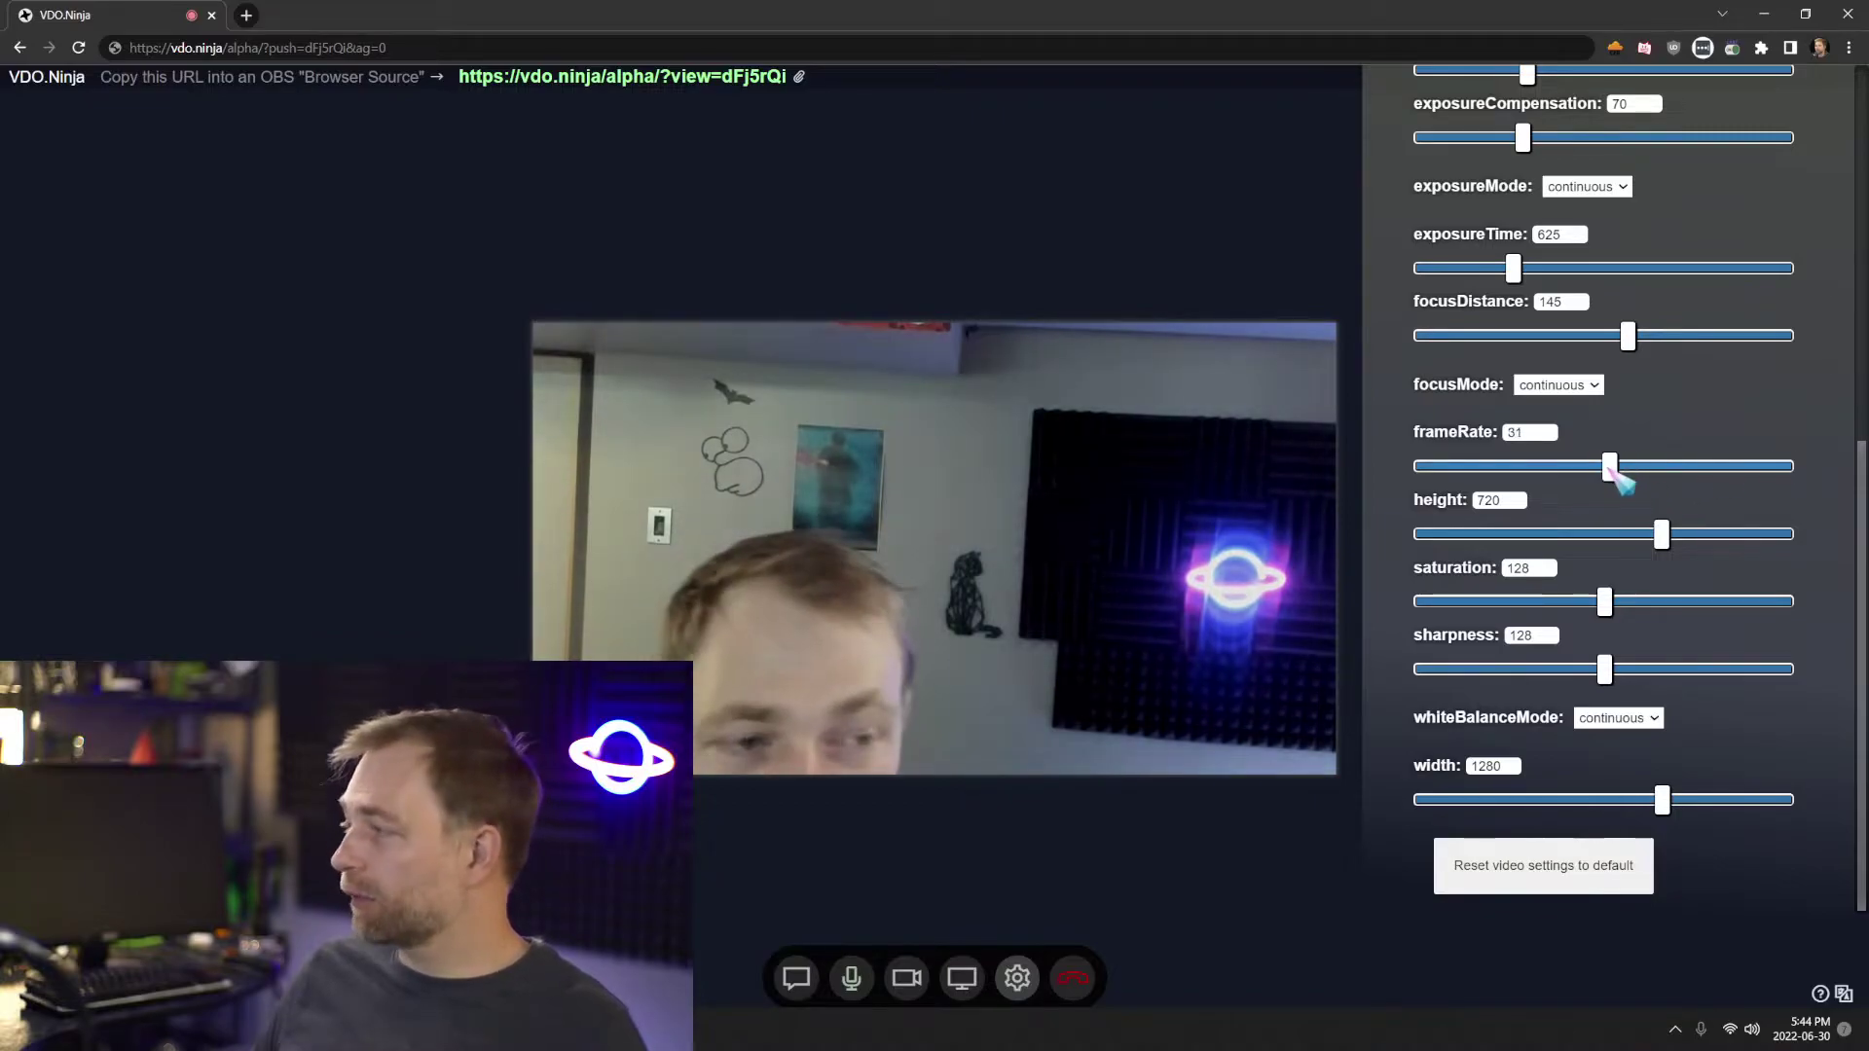
{"action": "left_click", "coordinate": [1713, 467]}
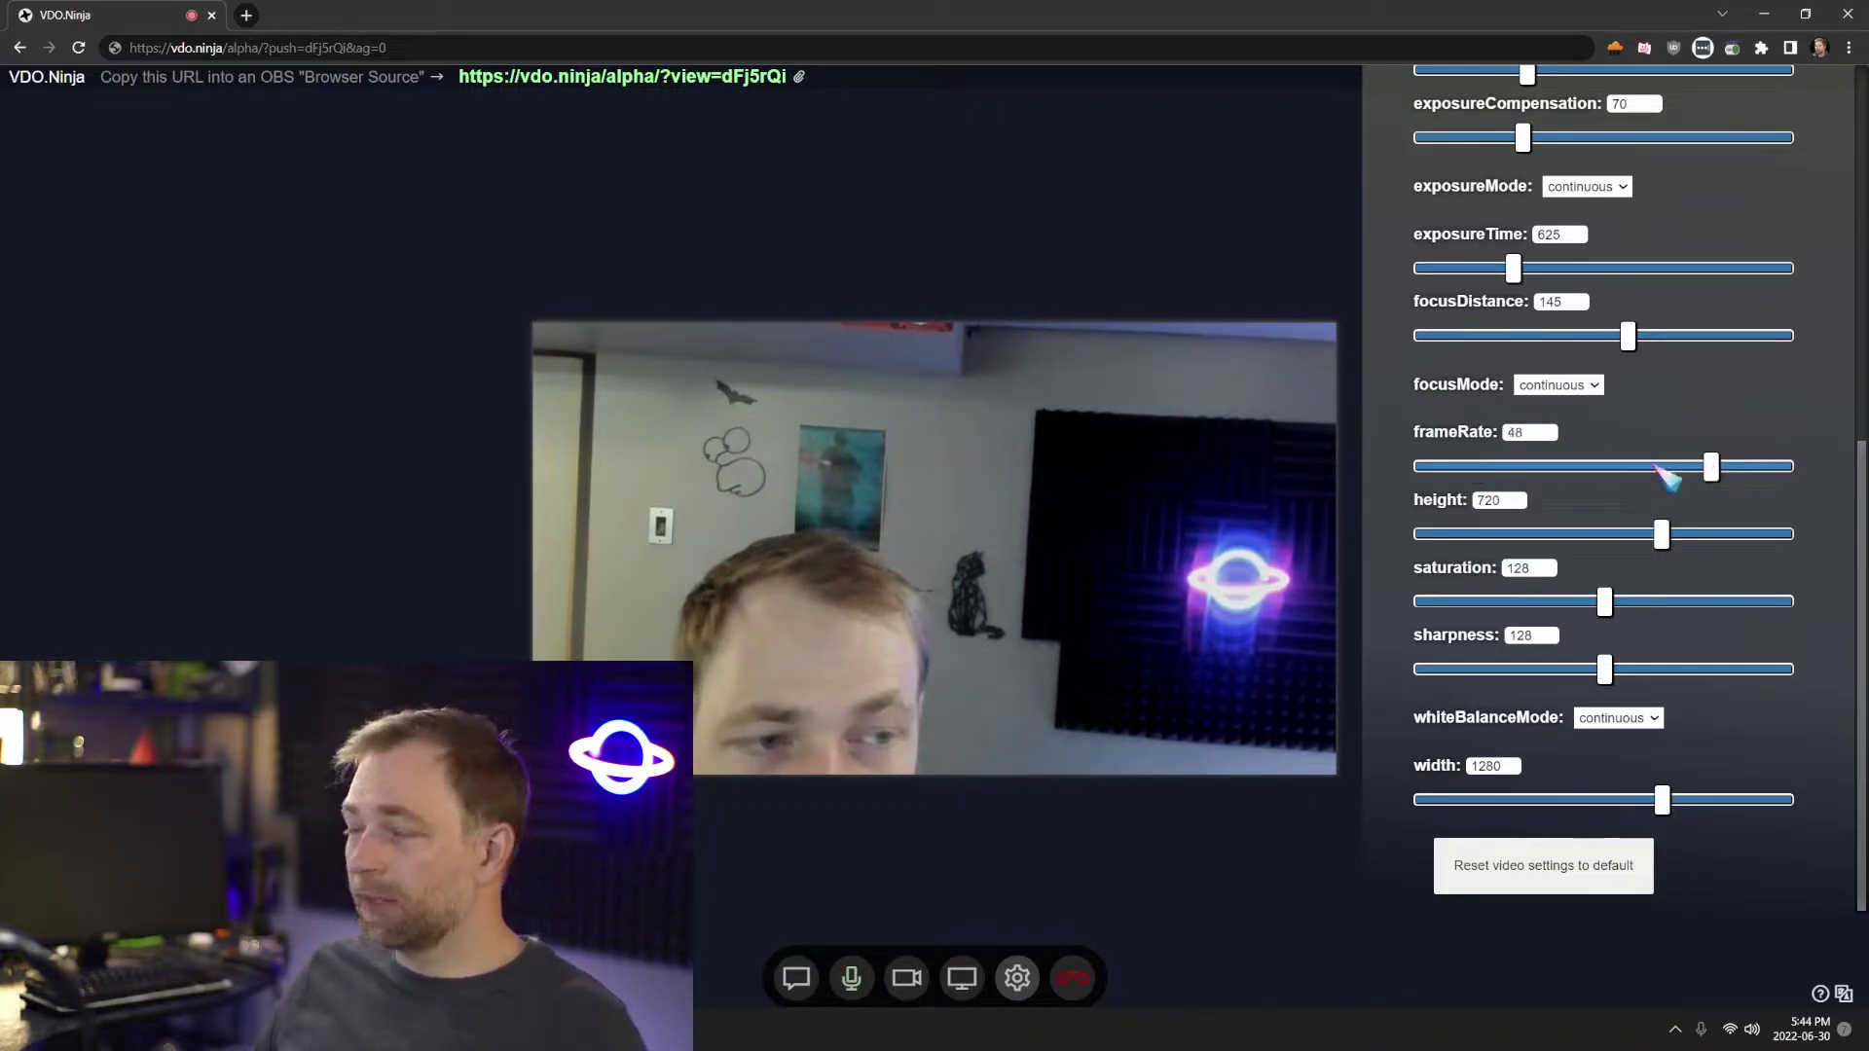
{"action": "left_click", "coordinate": [1554, 467]}
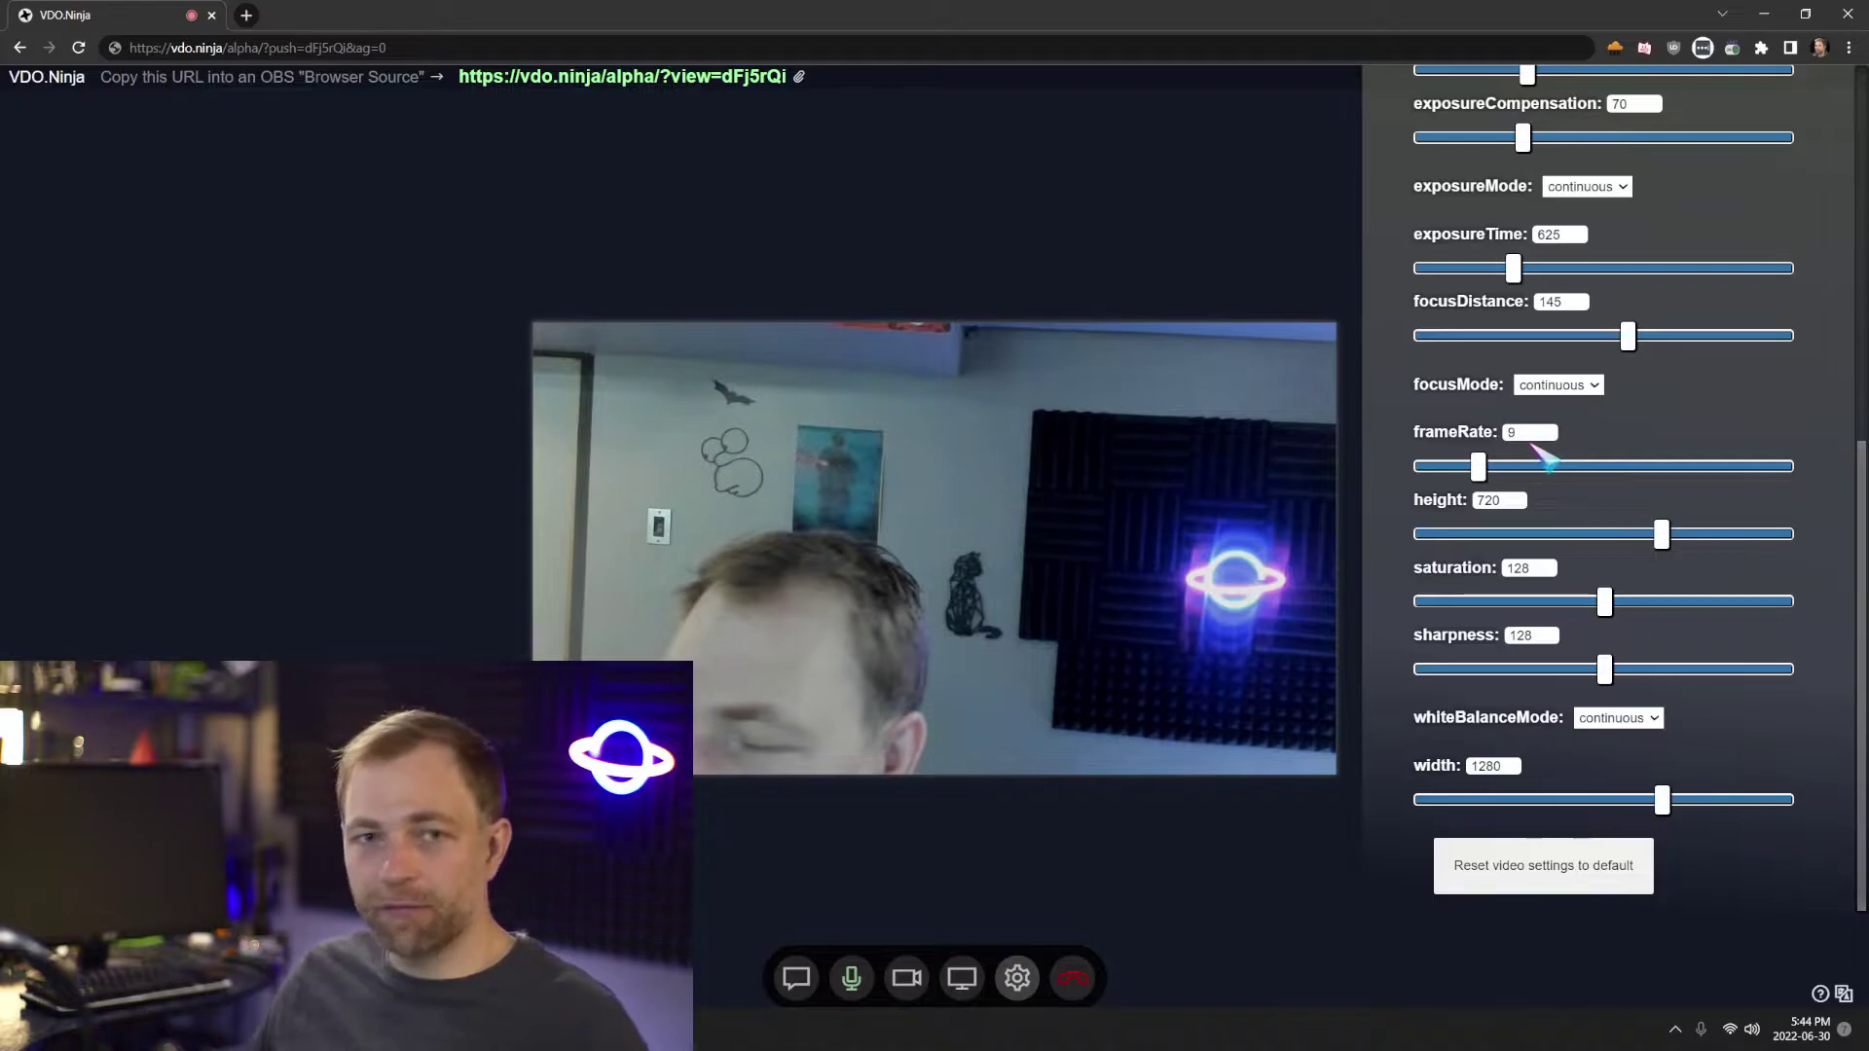
{"action": "left_click", "coordinate": [1561, 466]}
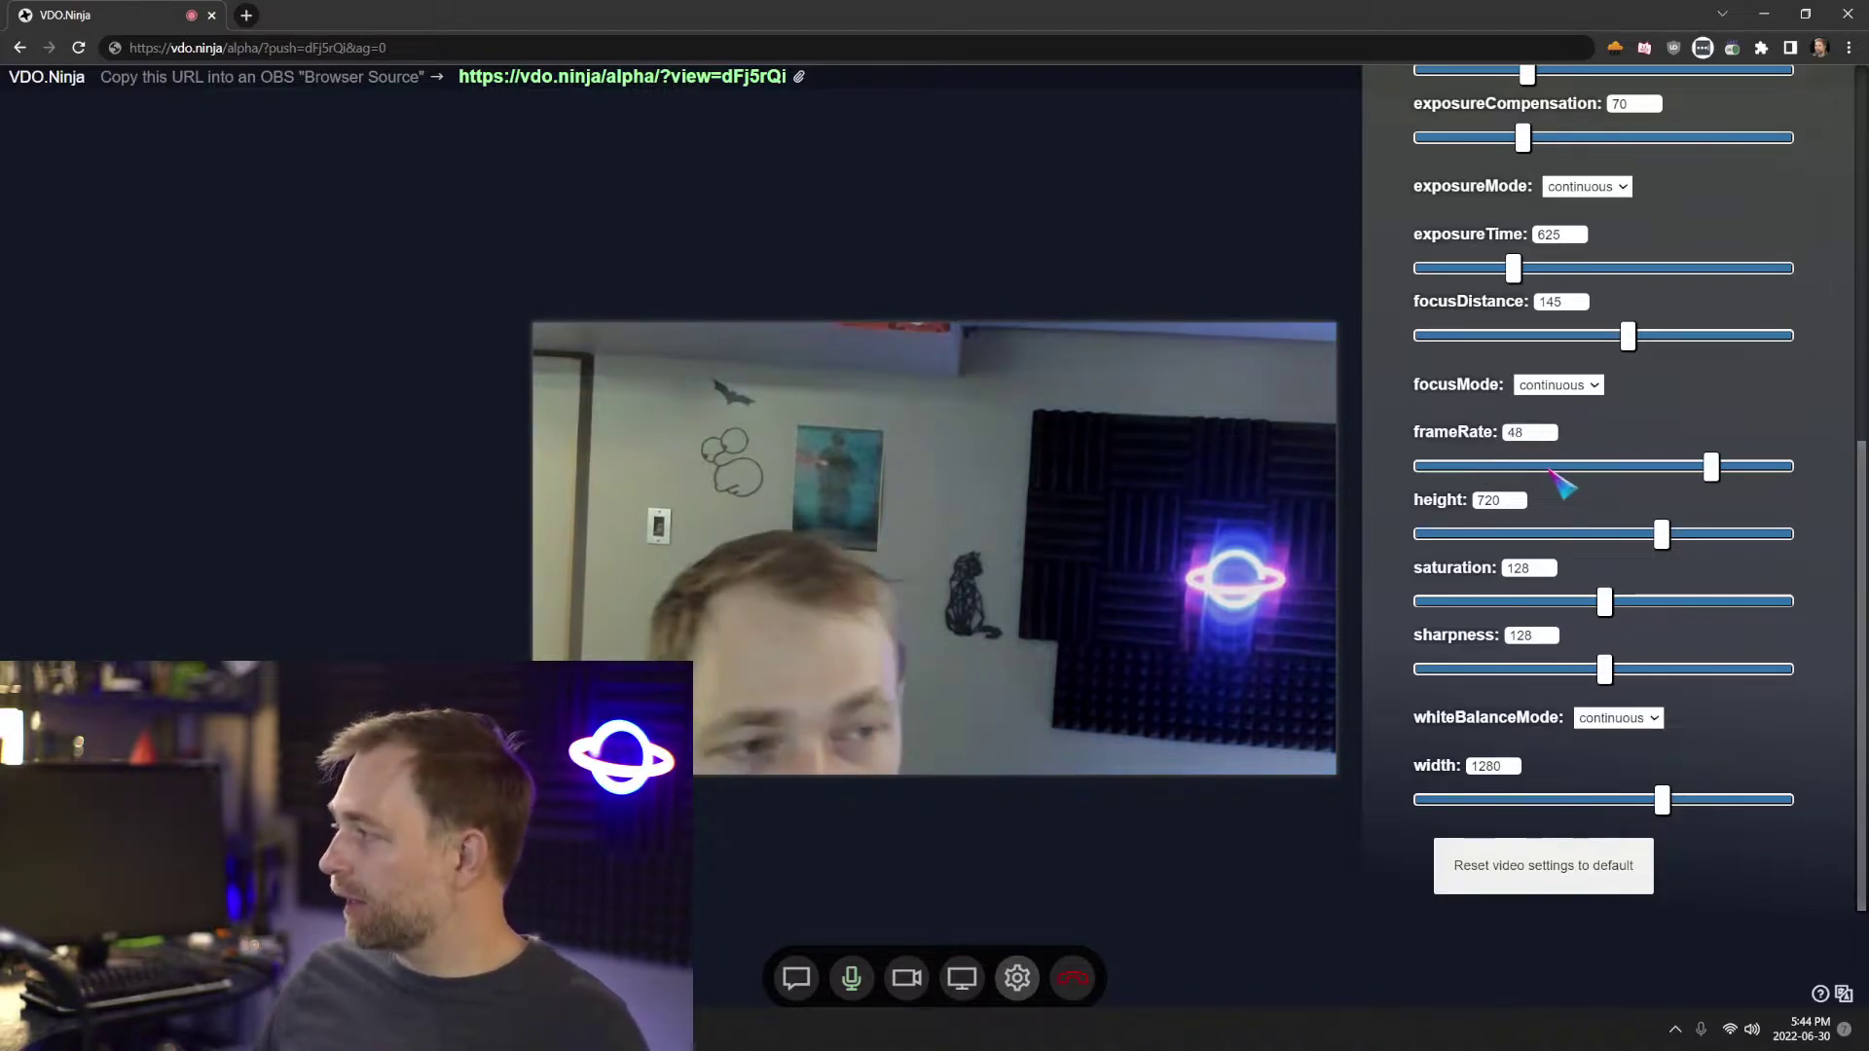
{"action": "left_click_drag", "start_coordinate": [1562, 475], "coordinate": [1576, 492]}
{"action": "left_click", "coordinate": [1568, 471]}
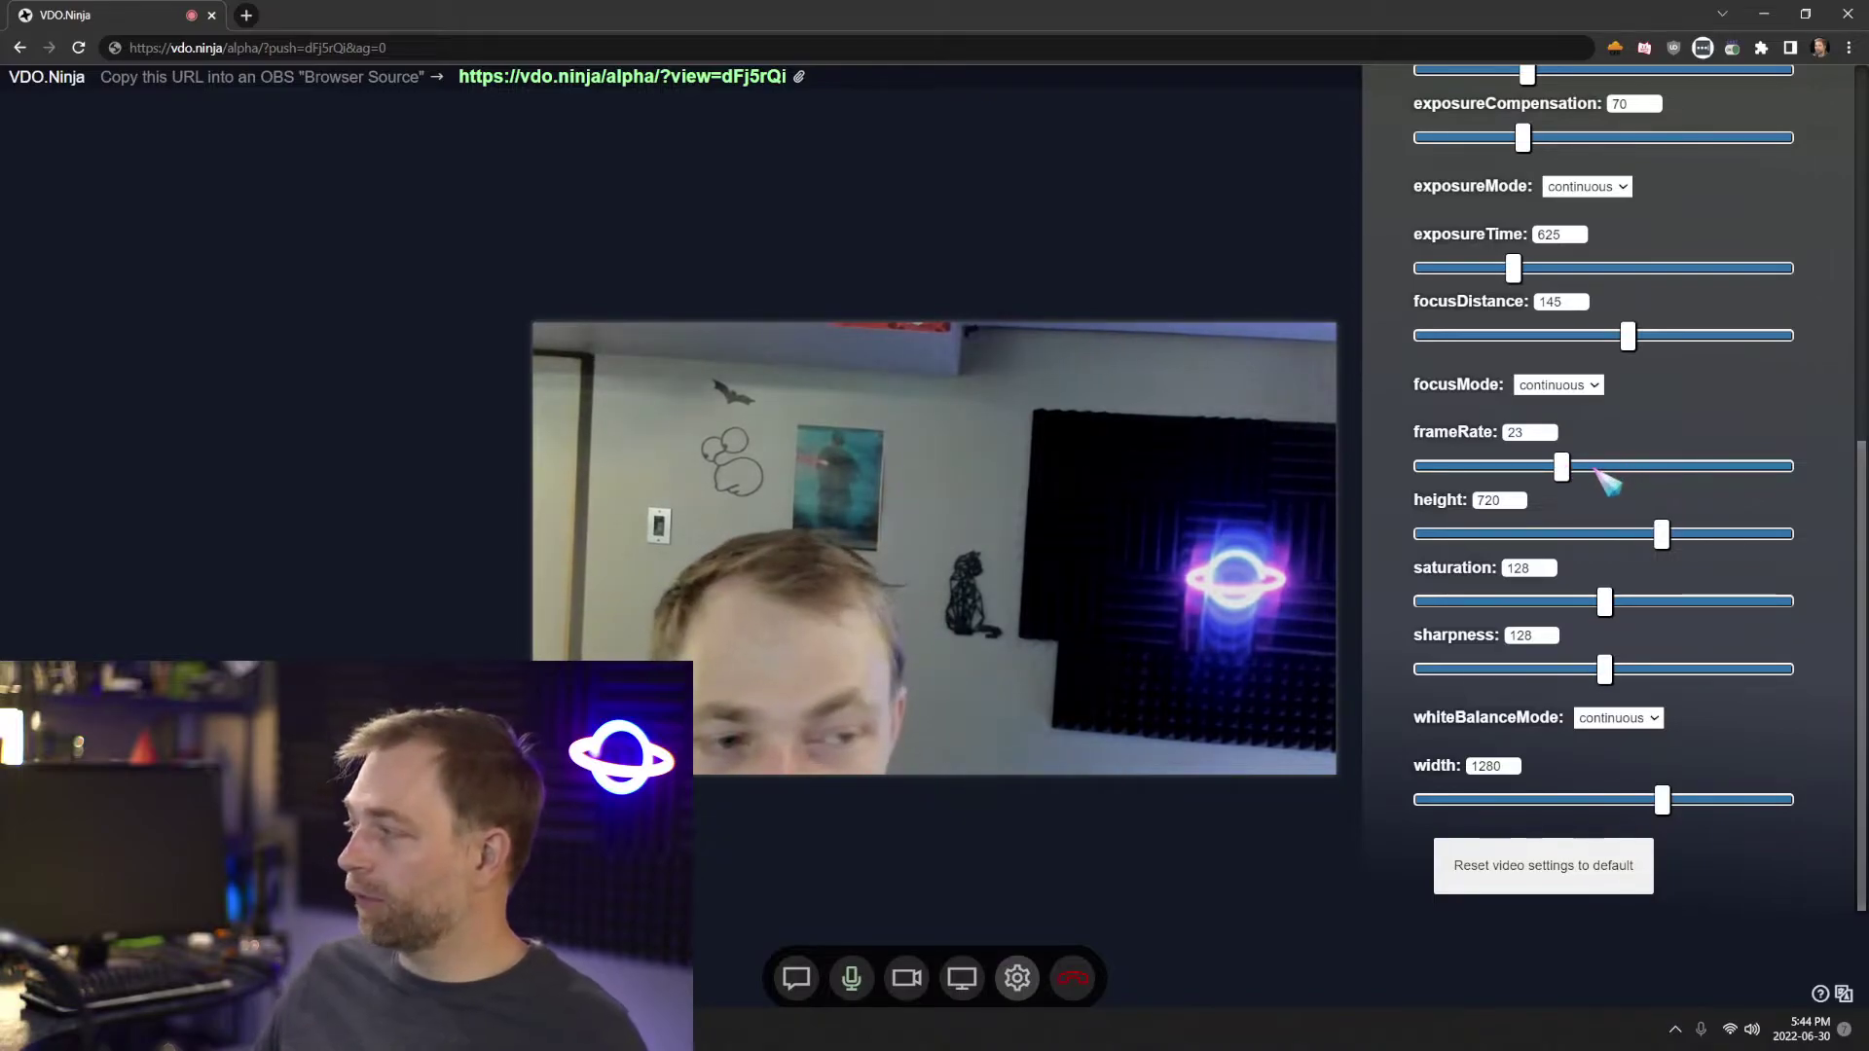
{"action": "left_click", "coordinate": [1593, 468]}
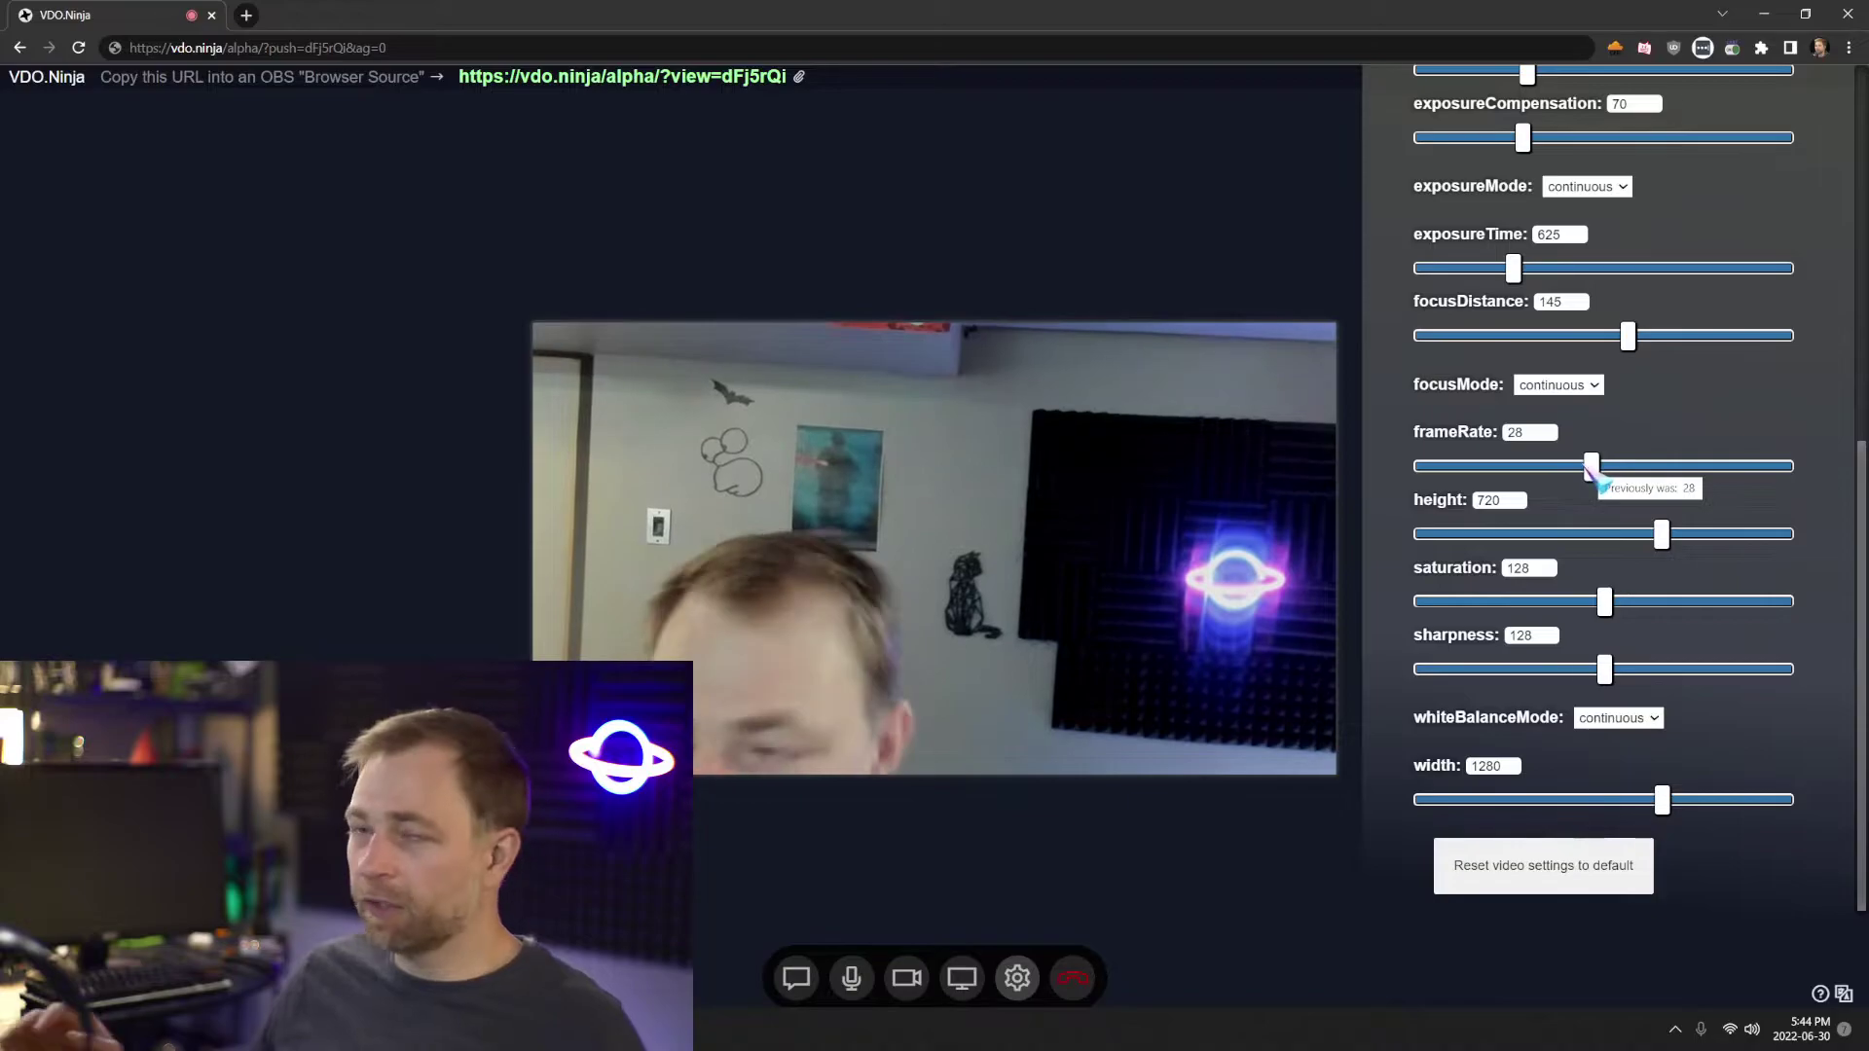
{"action": "left_click", "coordinate": [1782, 466]}
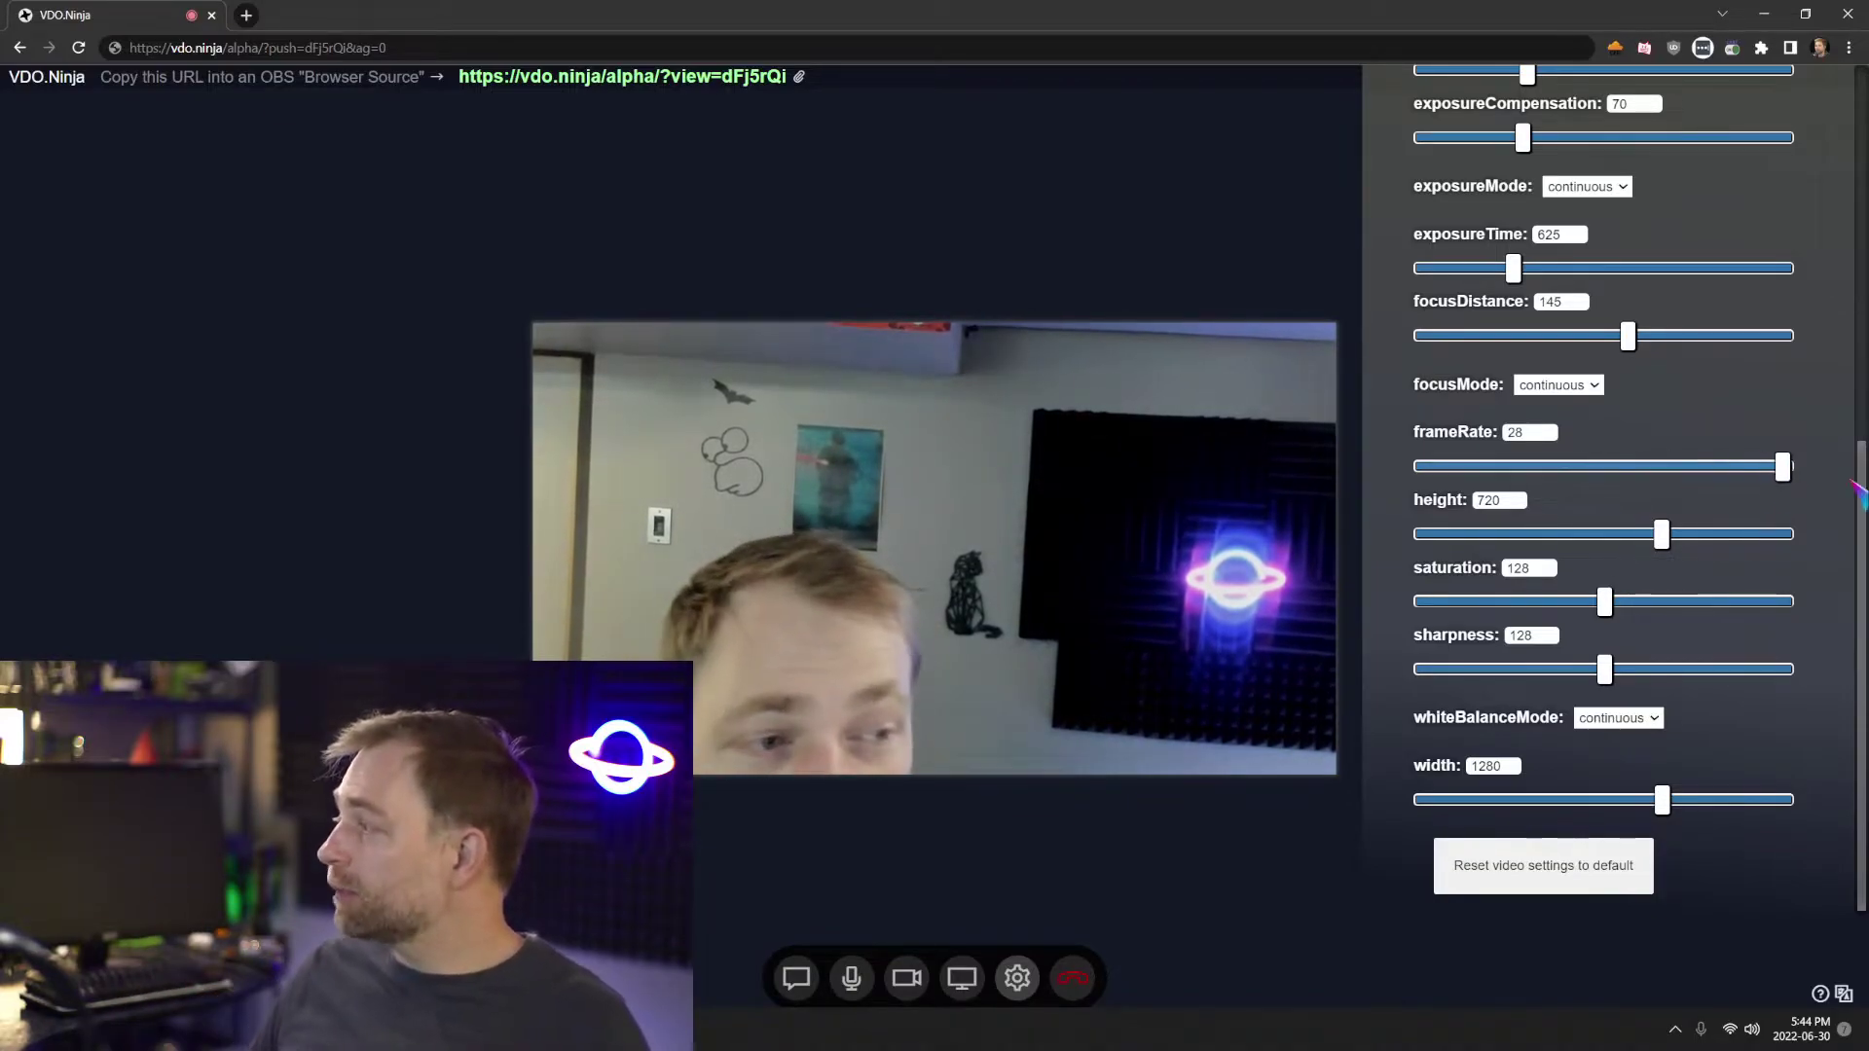
{"action": "left_click", "coordinate": [1586, 468]}
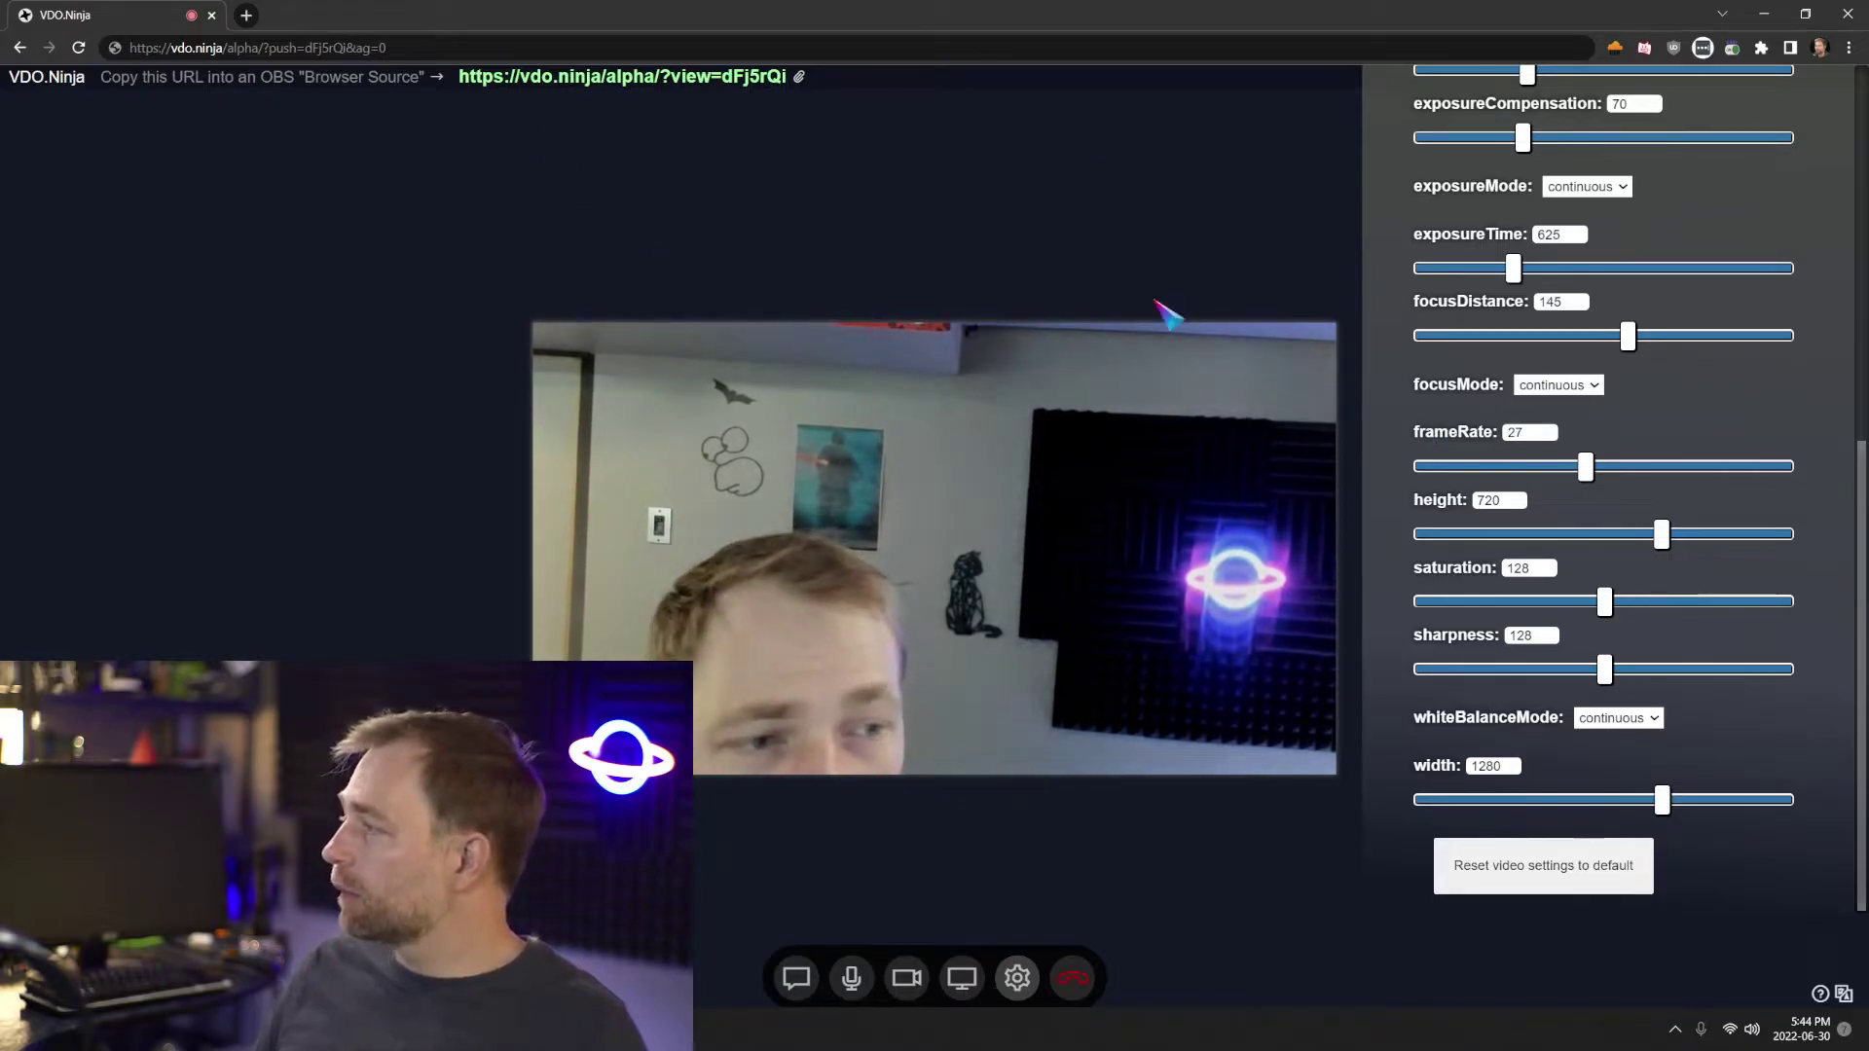
{"action": "left_click", "coordinate": [433, 53]}
Delete '&framerate=30&maxframerate=60' from the push link and reload it
{"action": "left_click", "coordinate": [432, 55]}
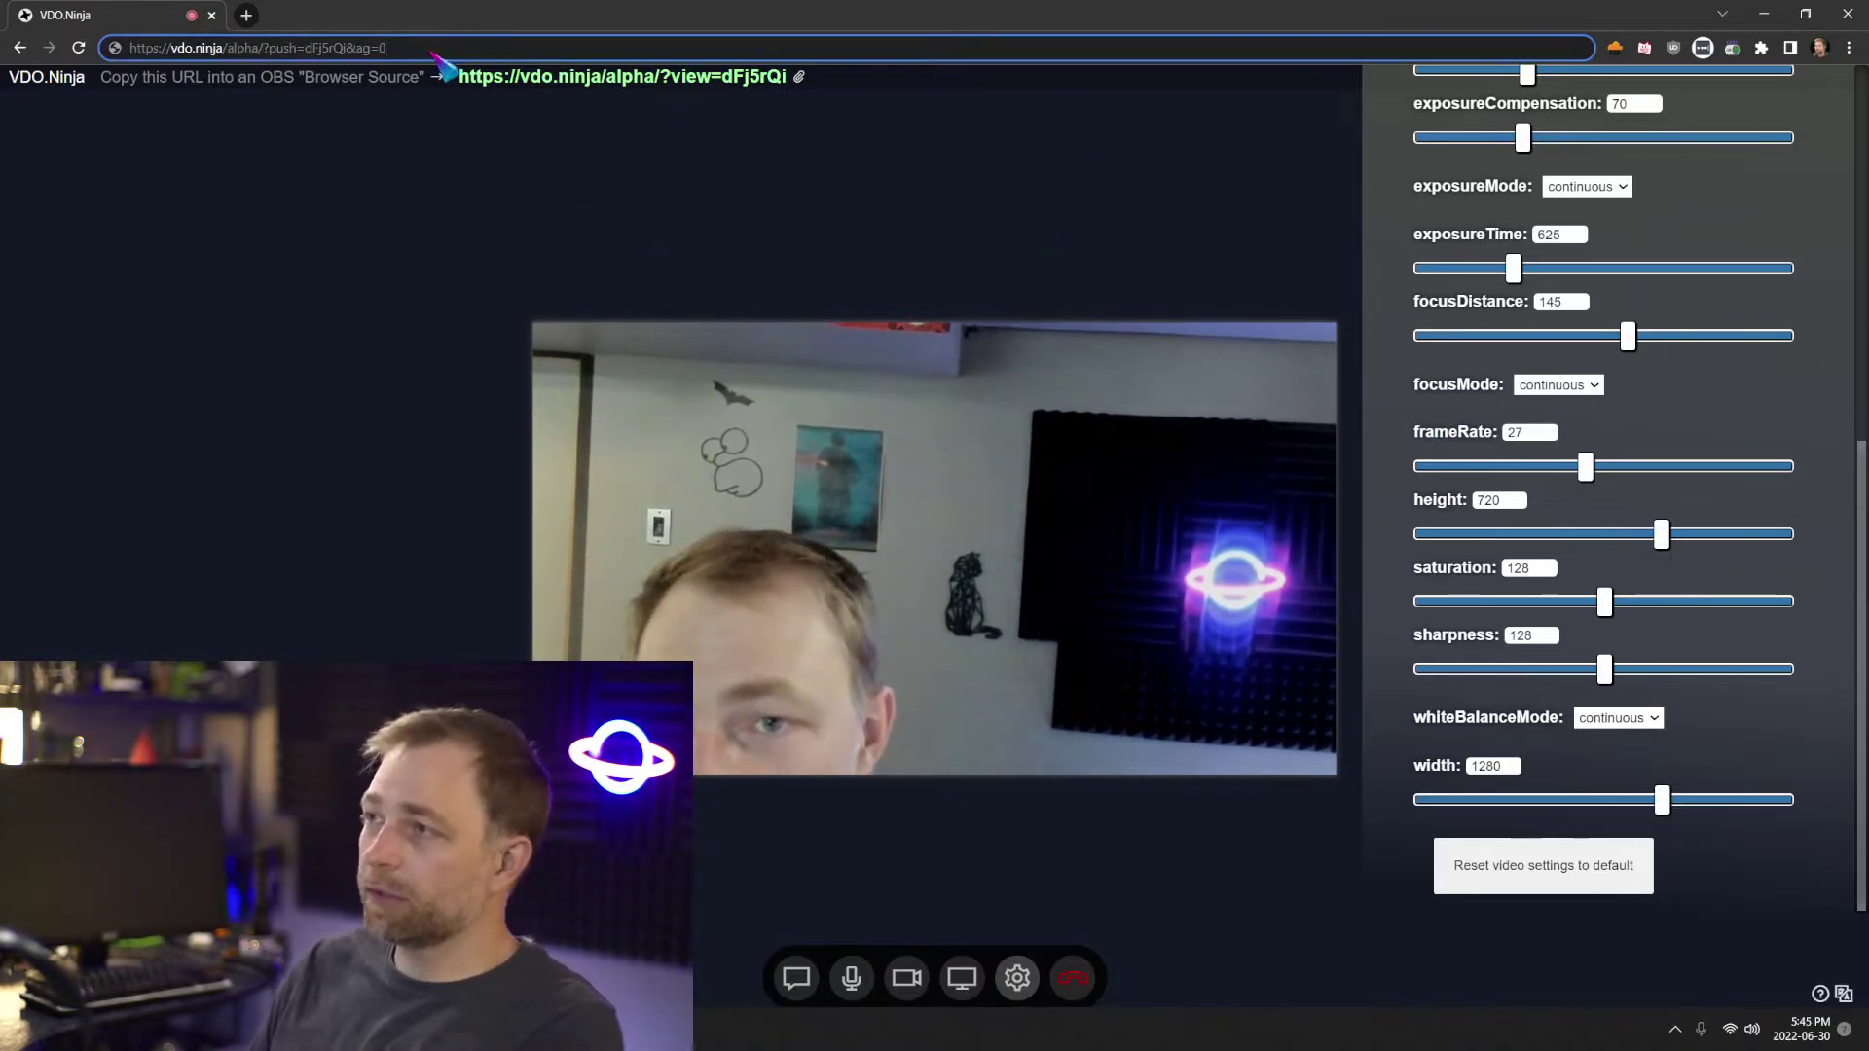
{"action": "key", "text": "BackSpace"}
{"action": "key", "text": "BackSpace"}
{"action": "key", "text": "BackSpace"}
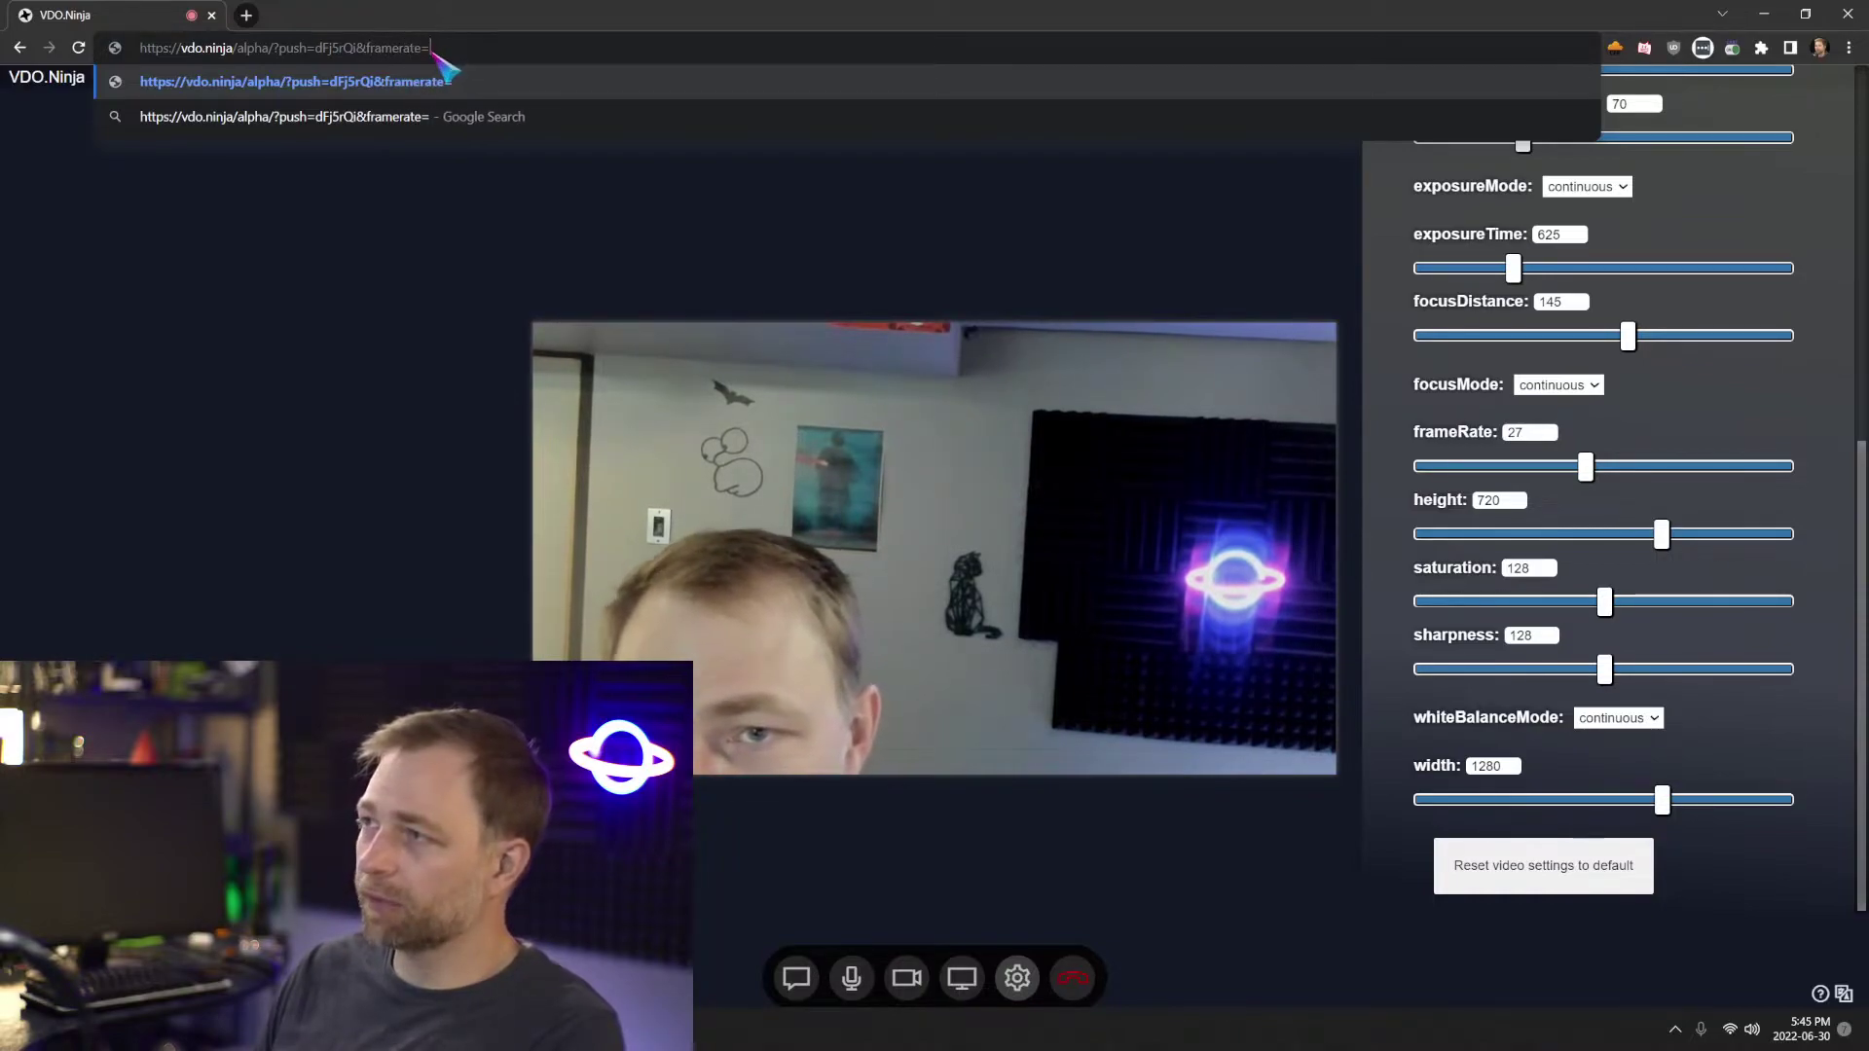
{"action": "type", "text": "30&ma"}
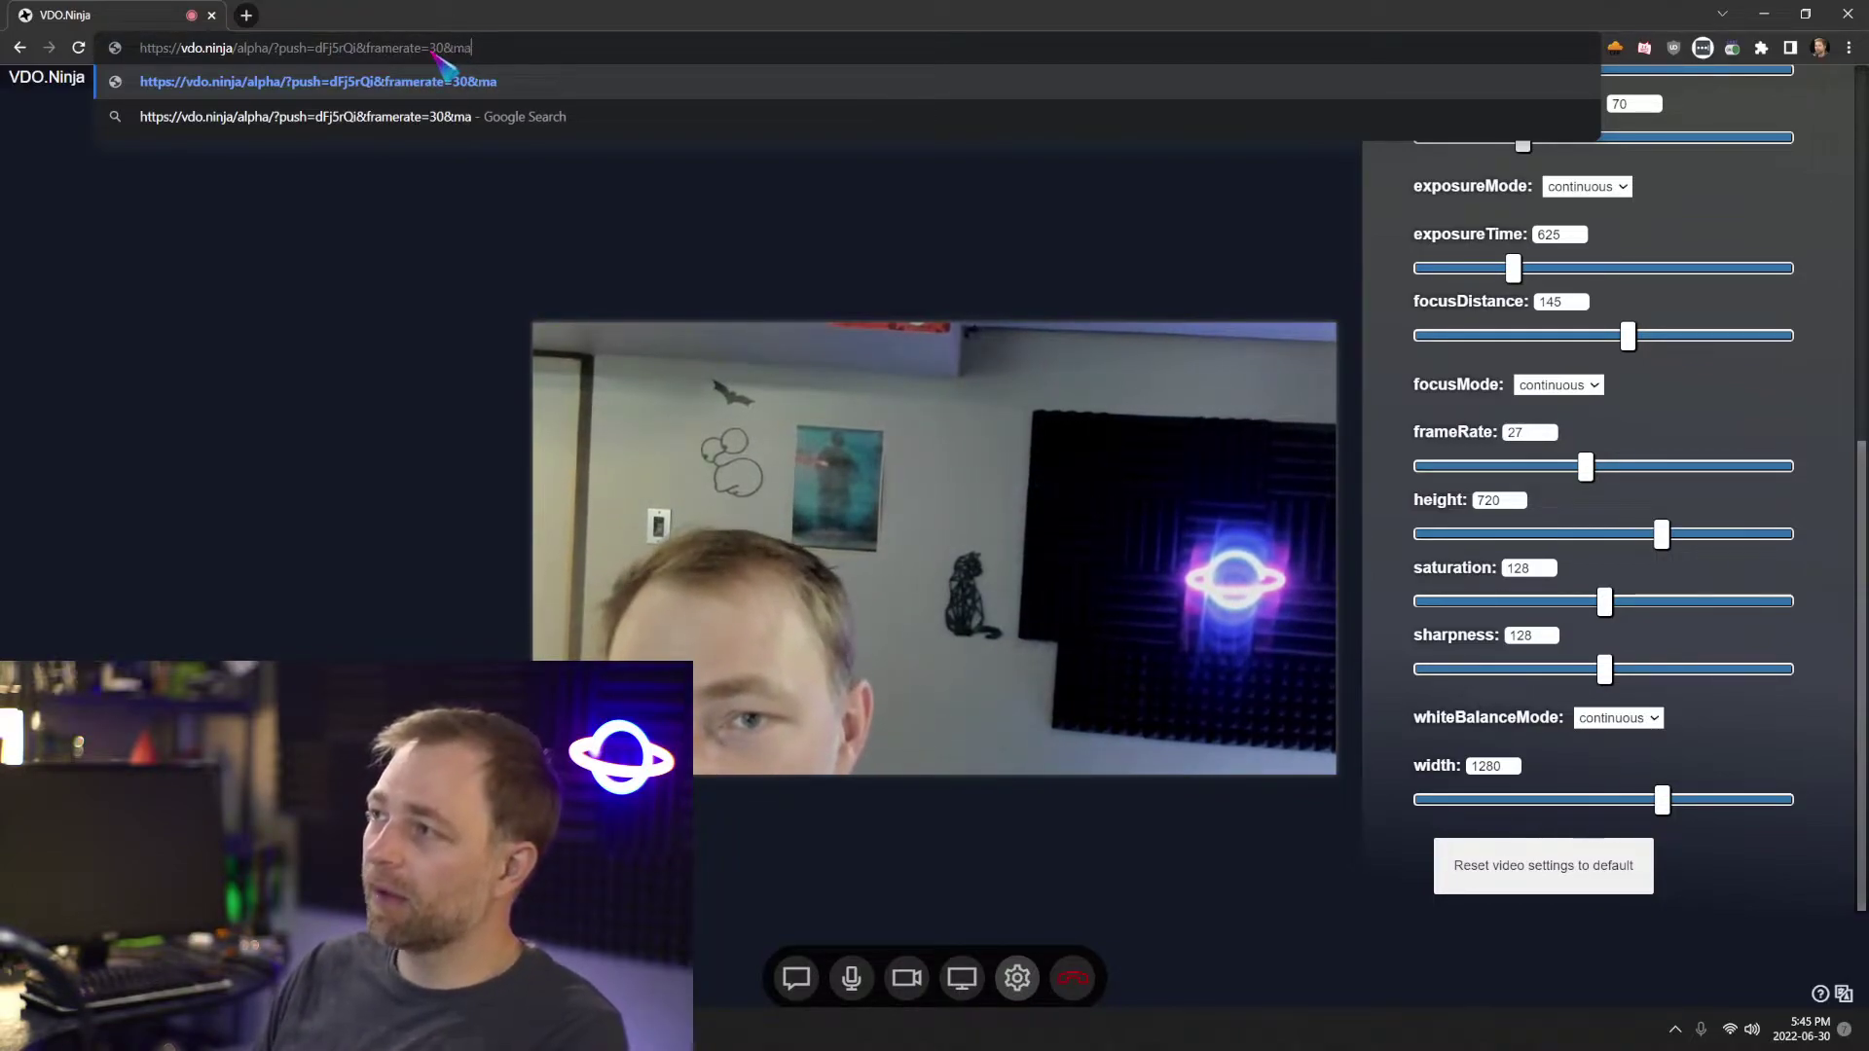
{"action": "type", "text": "xframerate=60"}
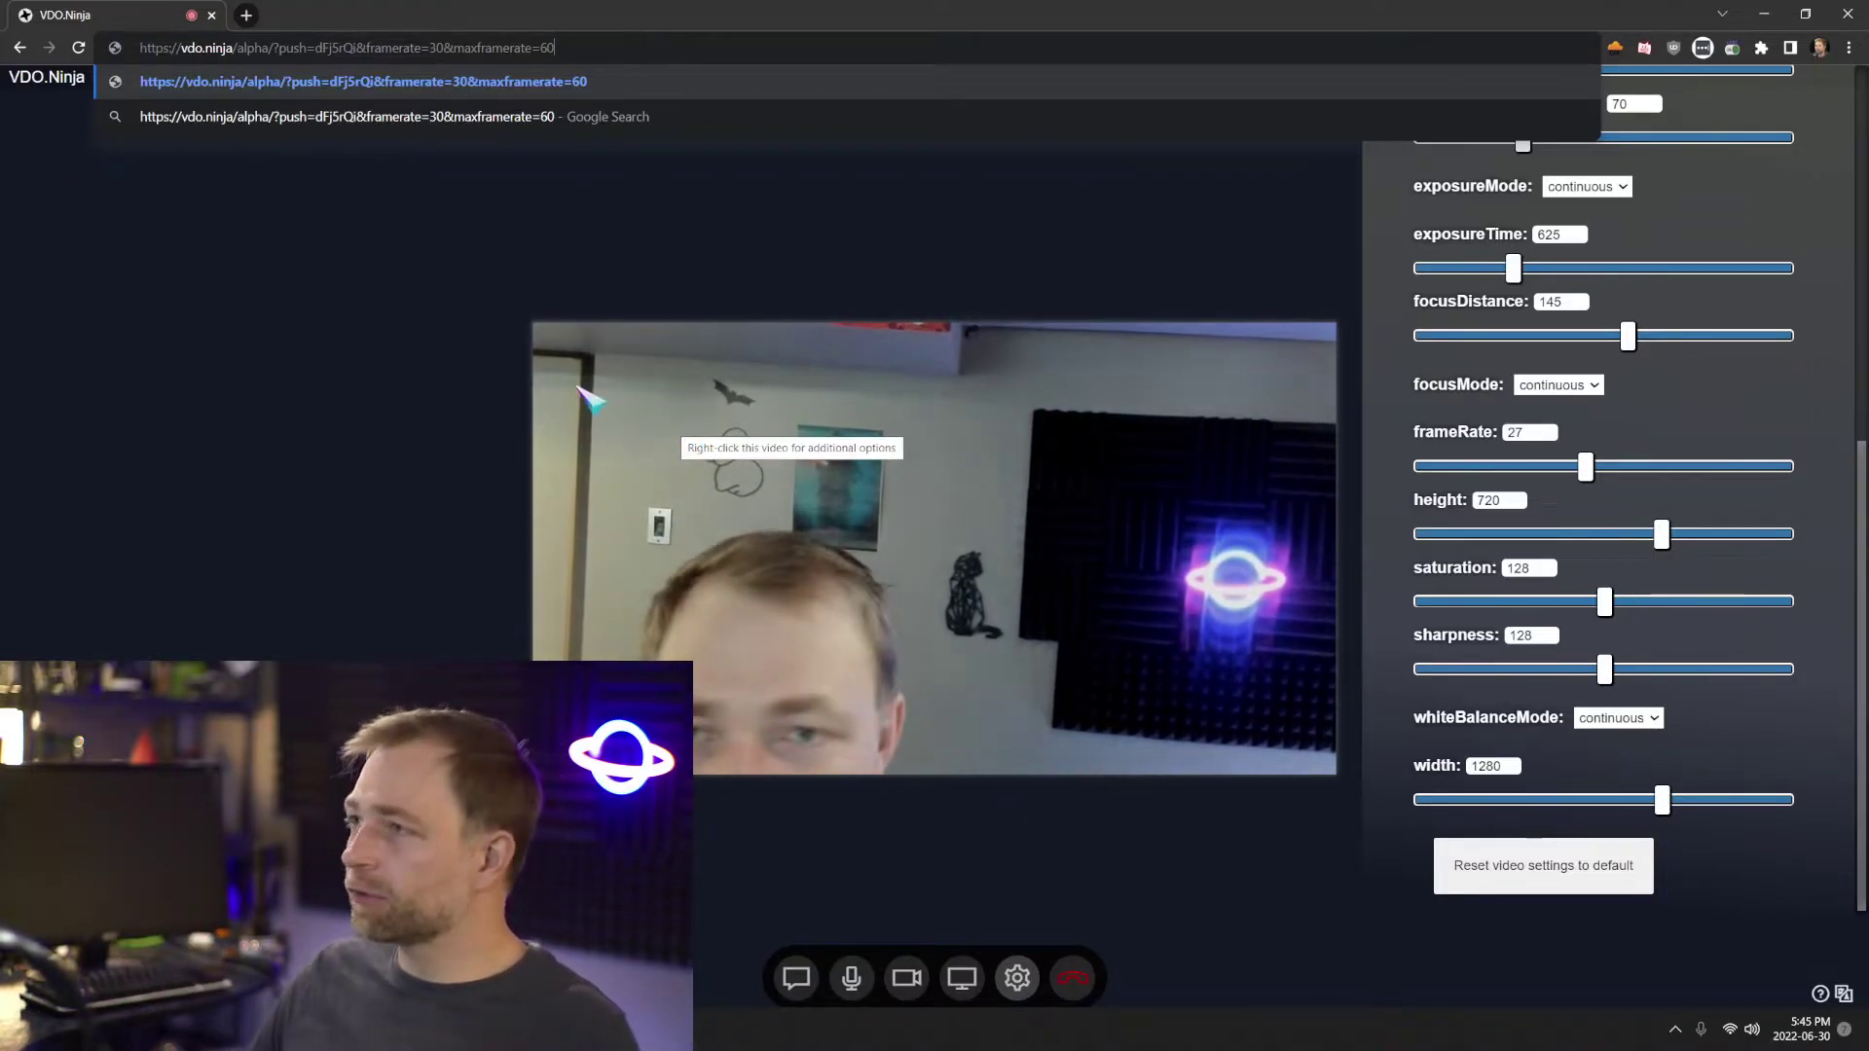
{"action": "left_click", "coordinate": [361, 54], "text": "shift"}
{"action": "key", "text": "BackSpace"}
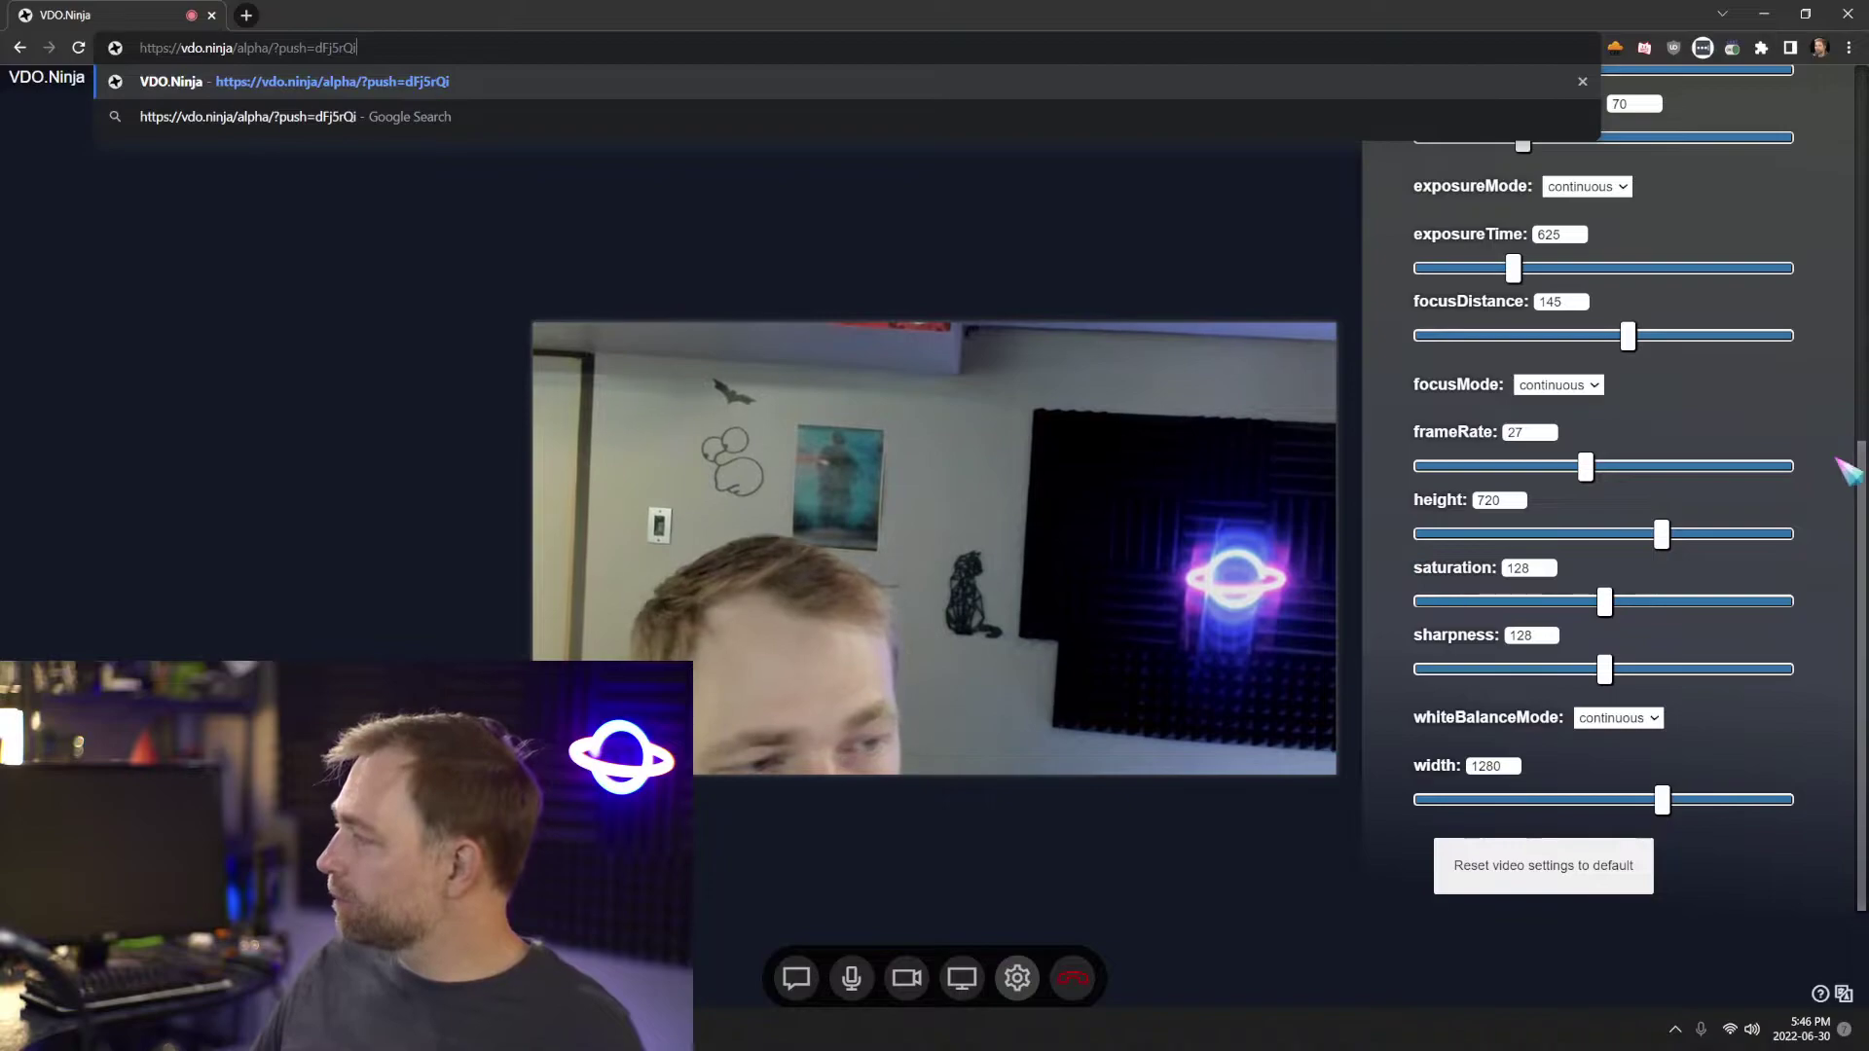
{"action": "key", "text": "Return"}
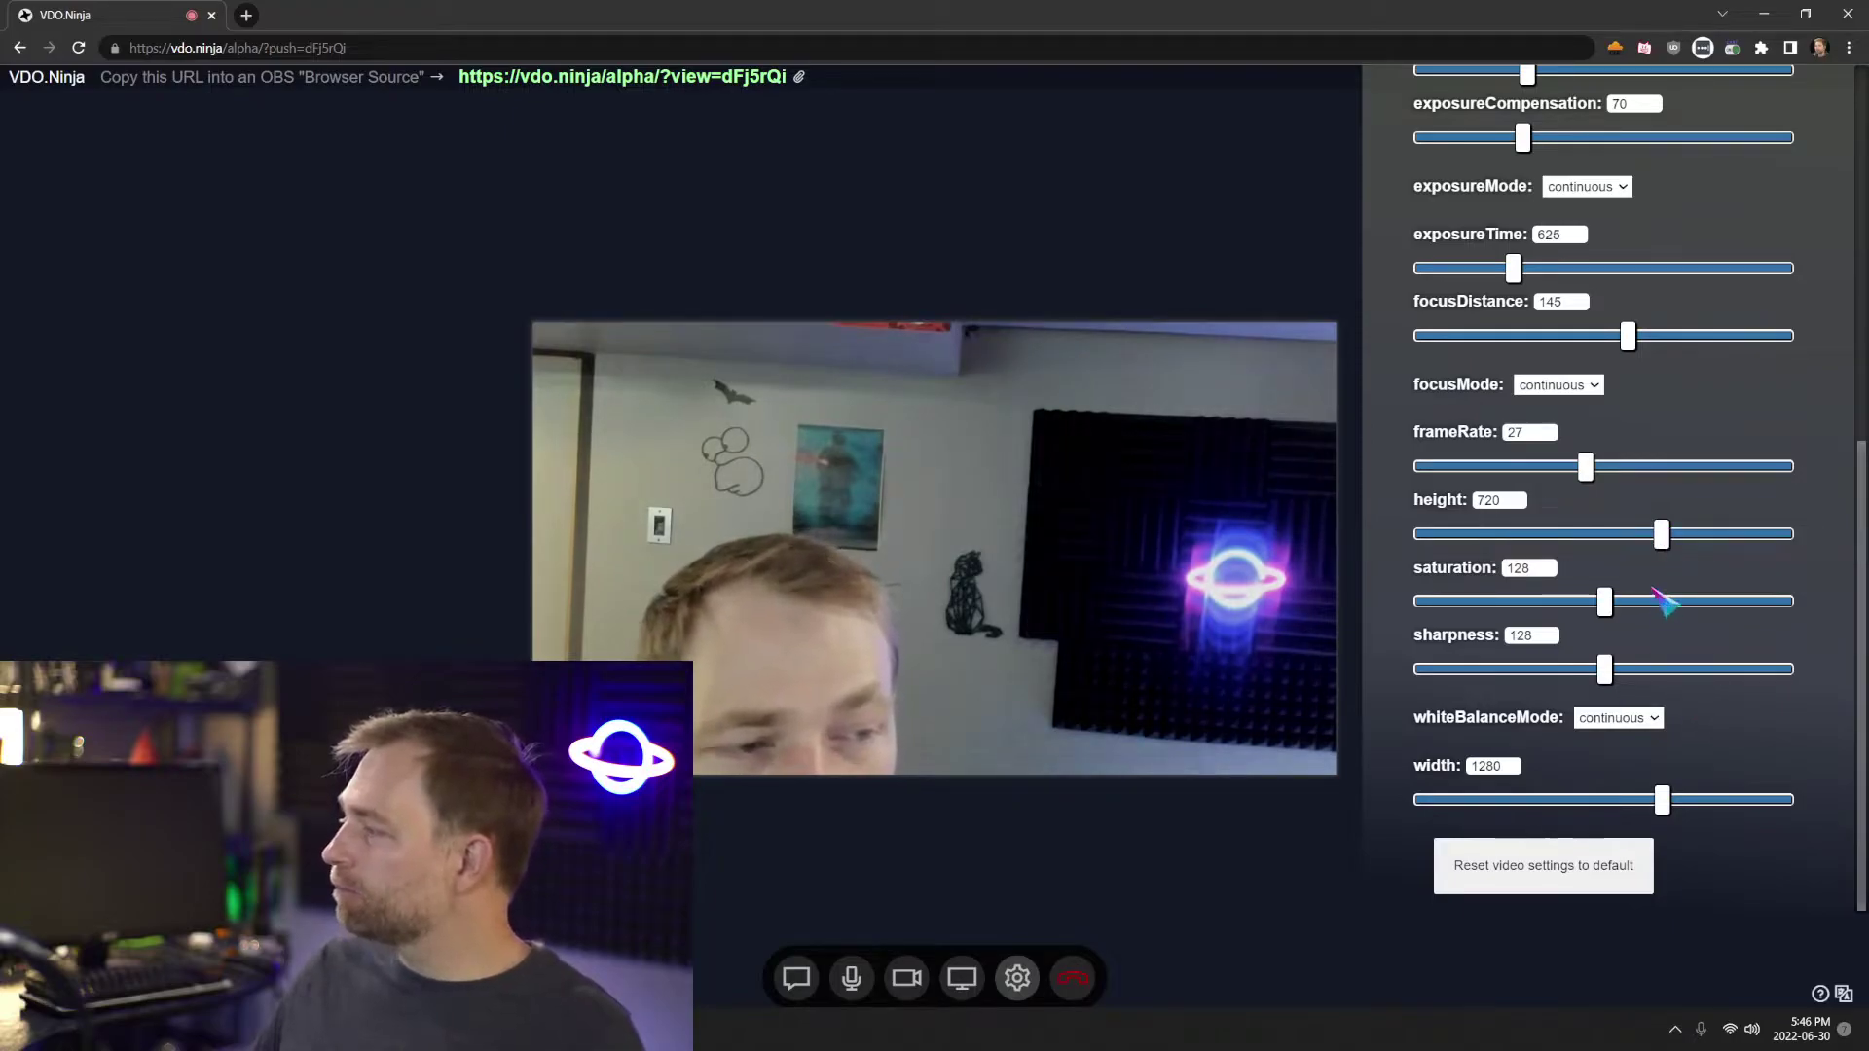
Set the camera height to 743 and the width to 1326, after trying 1346 and 904
{"action": "left_click_drag", "start_coordinate": [1657, 536], "coordinate": [1597, 536]}
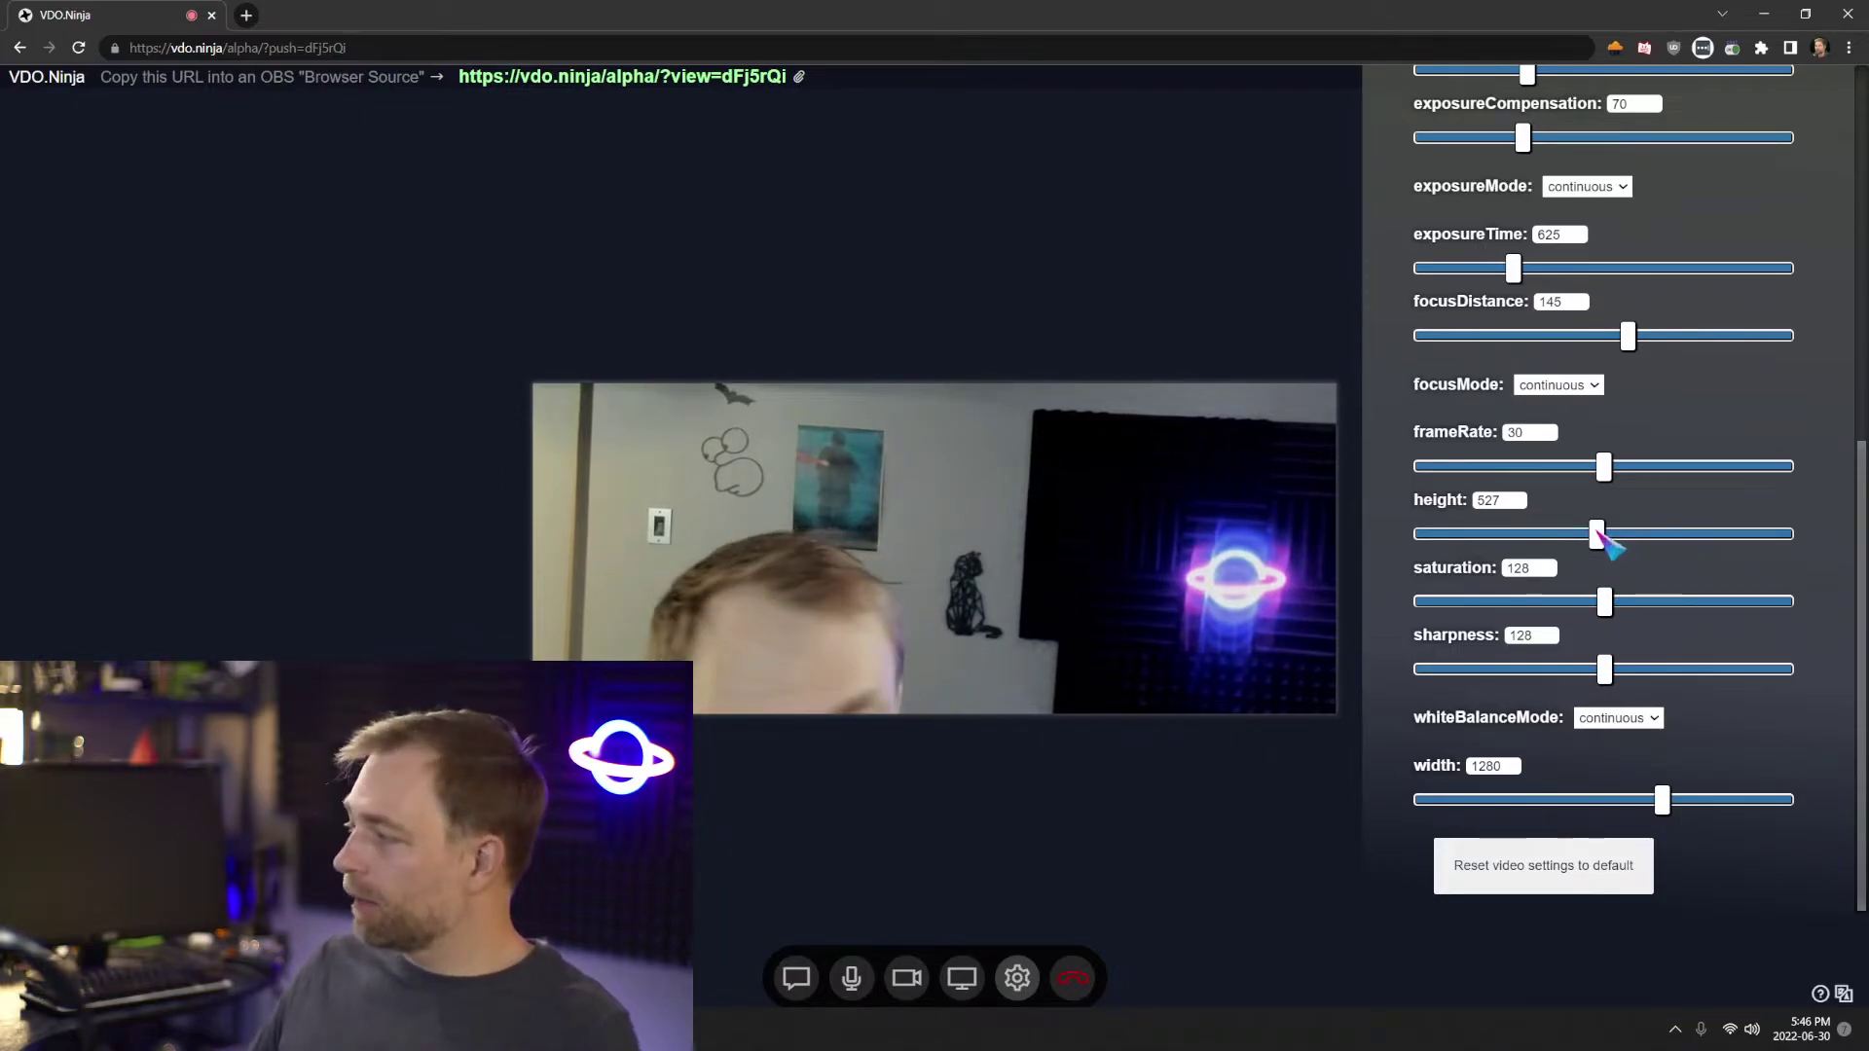
{"action": "left_click_drag", "start_coordinate": [1600, 534], "coordinate": [1641, 535]}
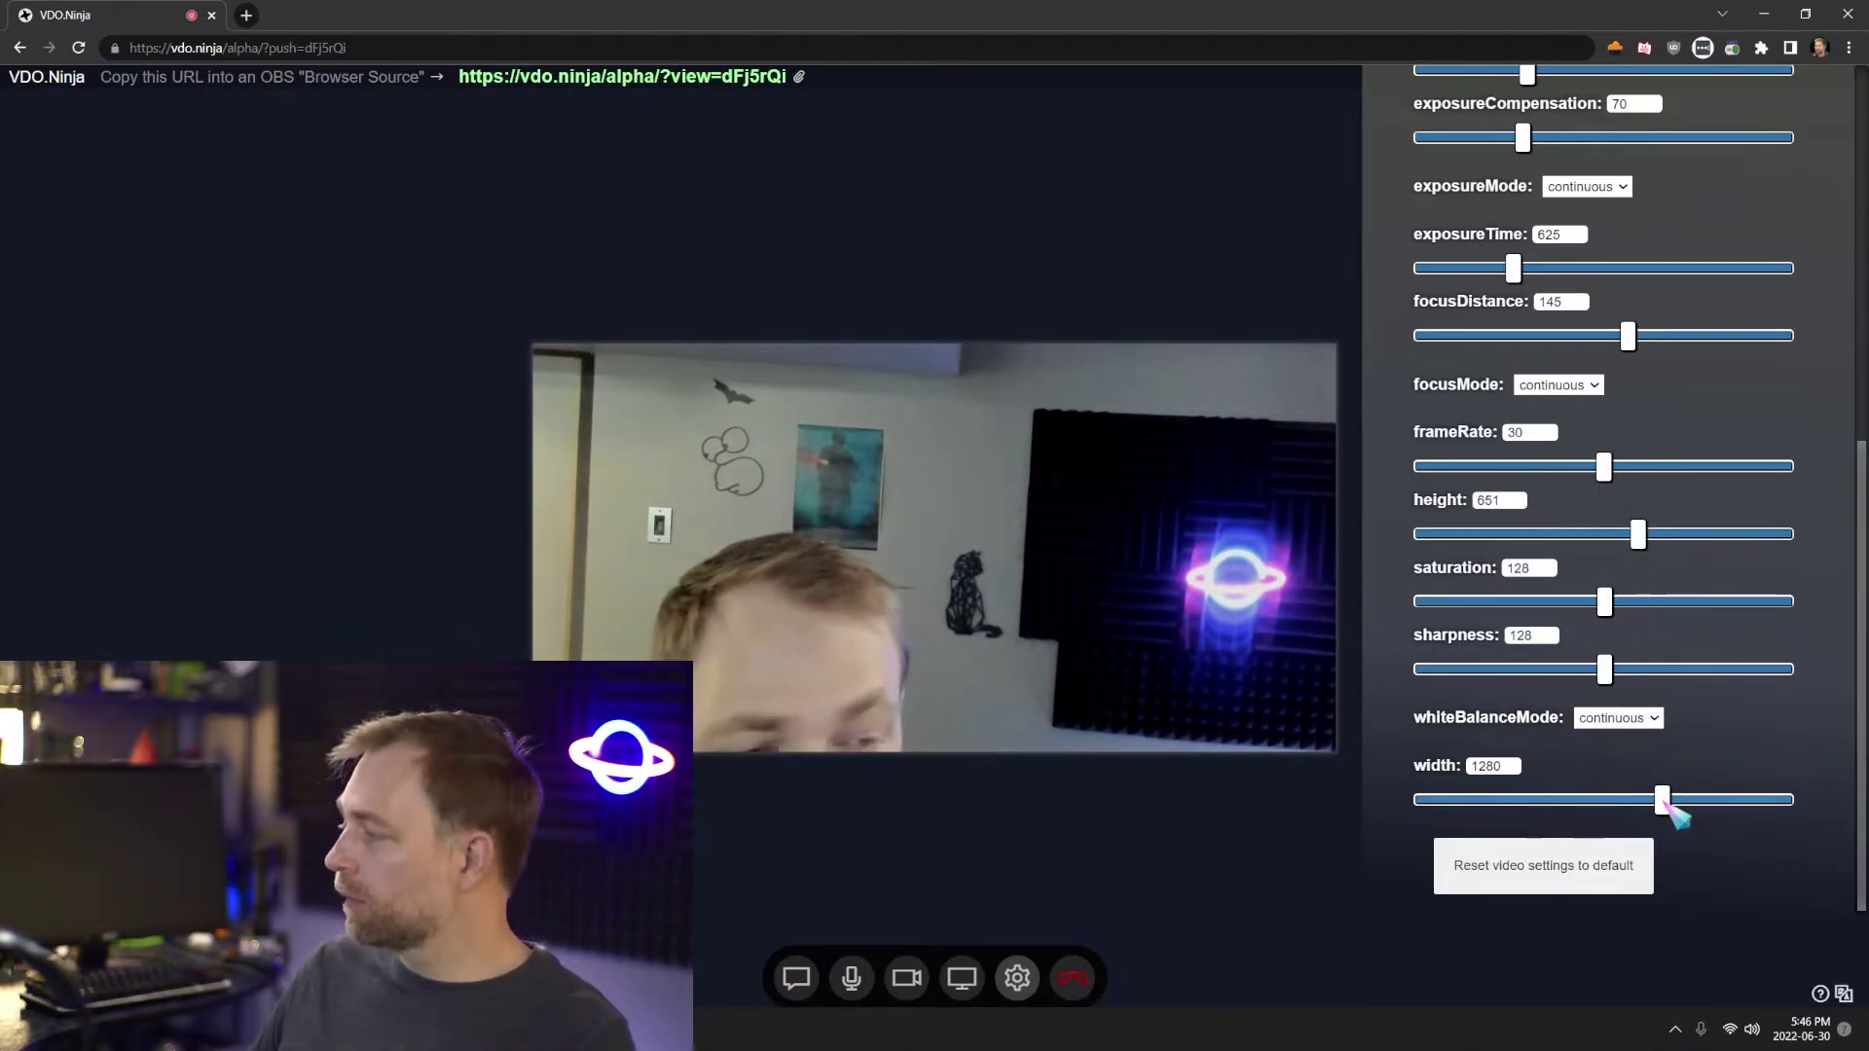
{"action": "left_click_drag", "start_coordinate": [1674, 804], "coordinate": [1618, 805]}
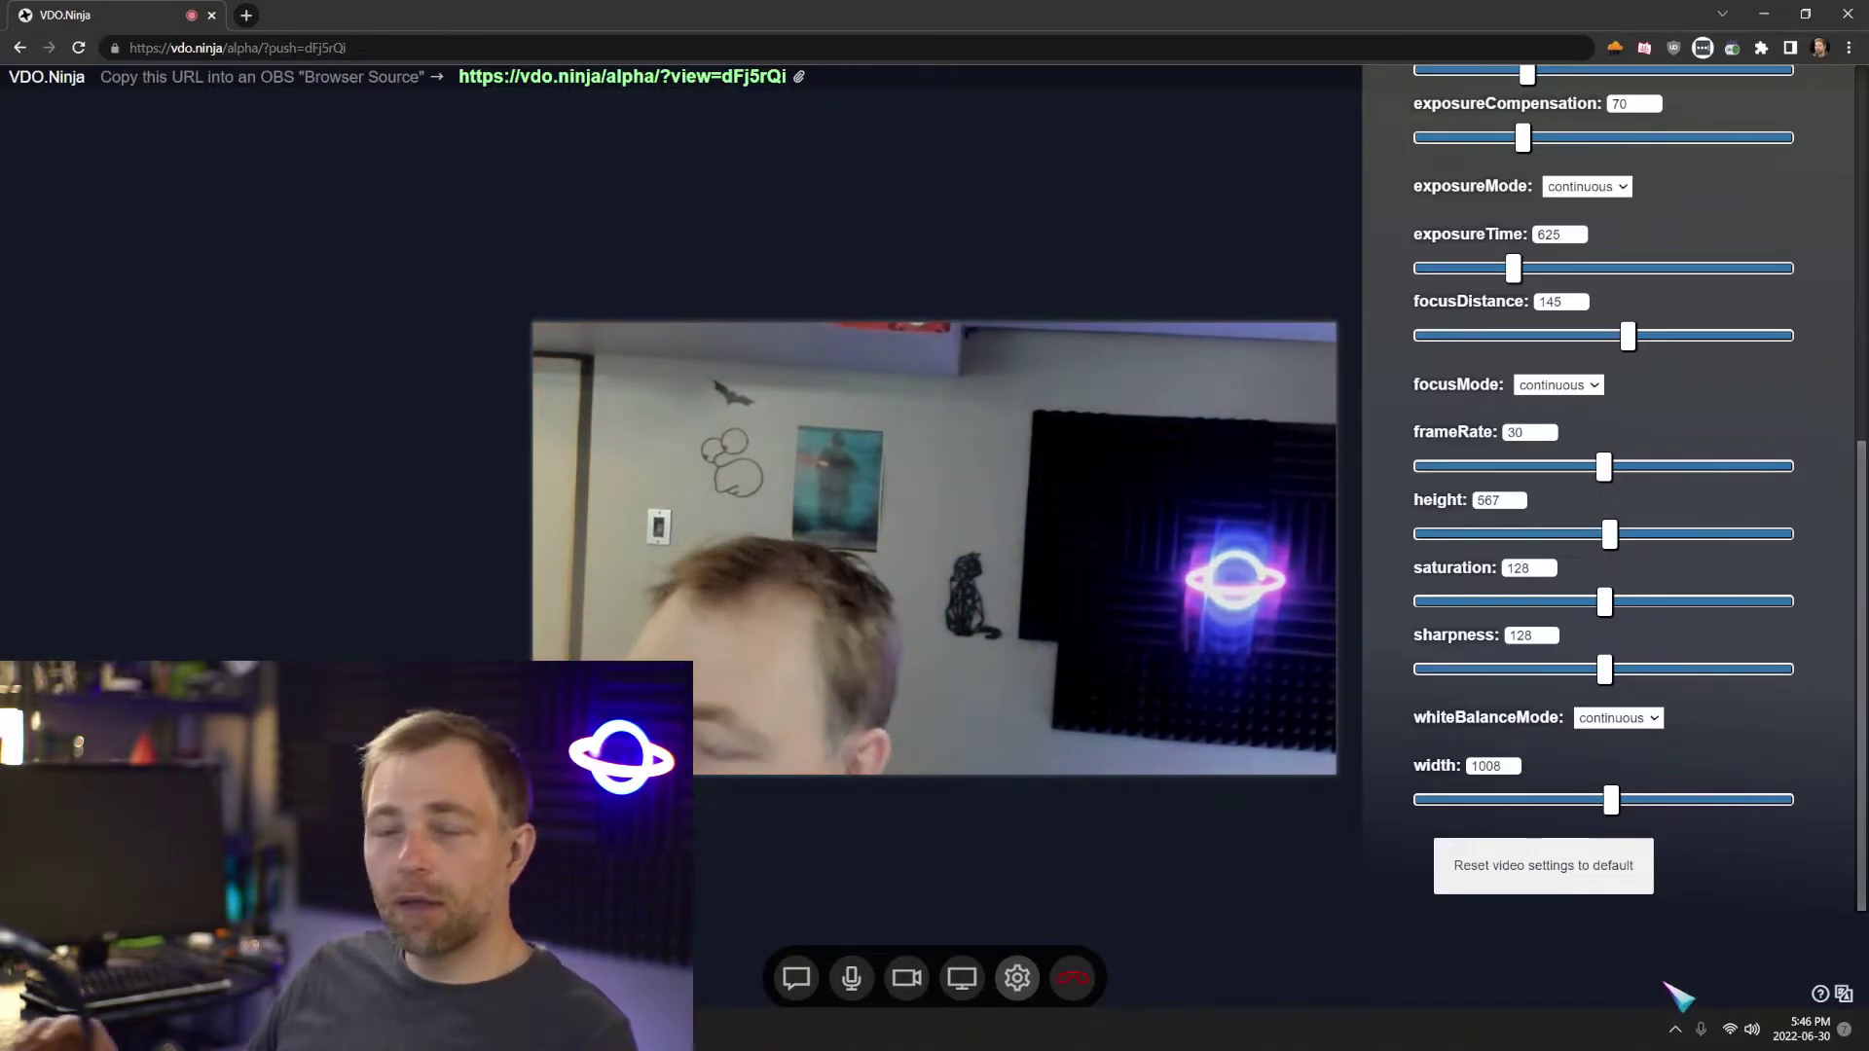
{"action": "scroll", "coordinate": [1838, 890], "scroll_direction": "up", "scroll_amount": 7}
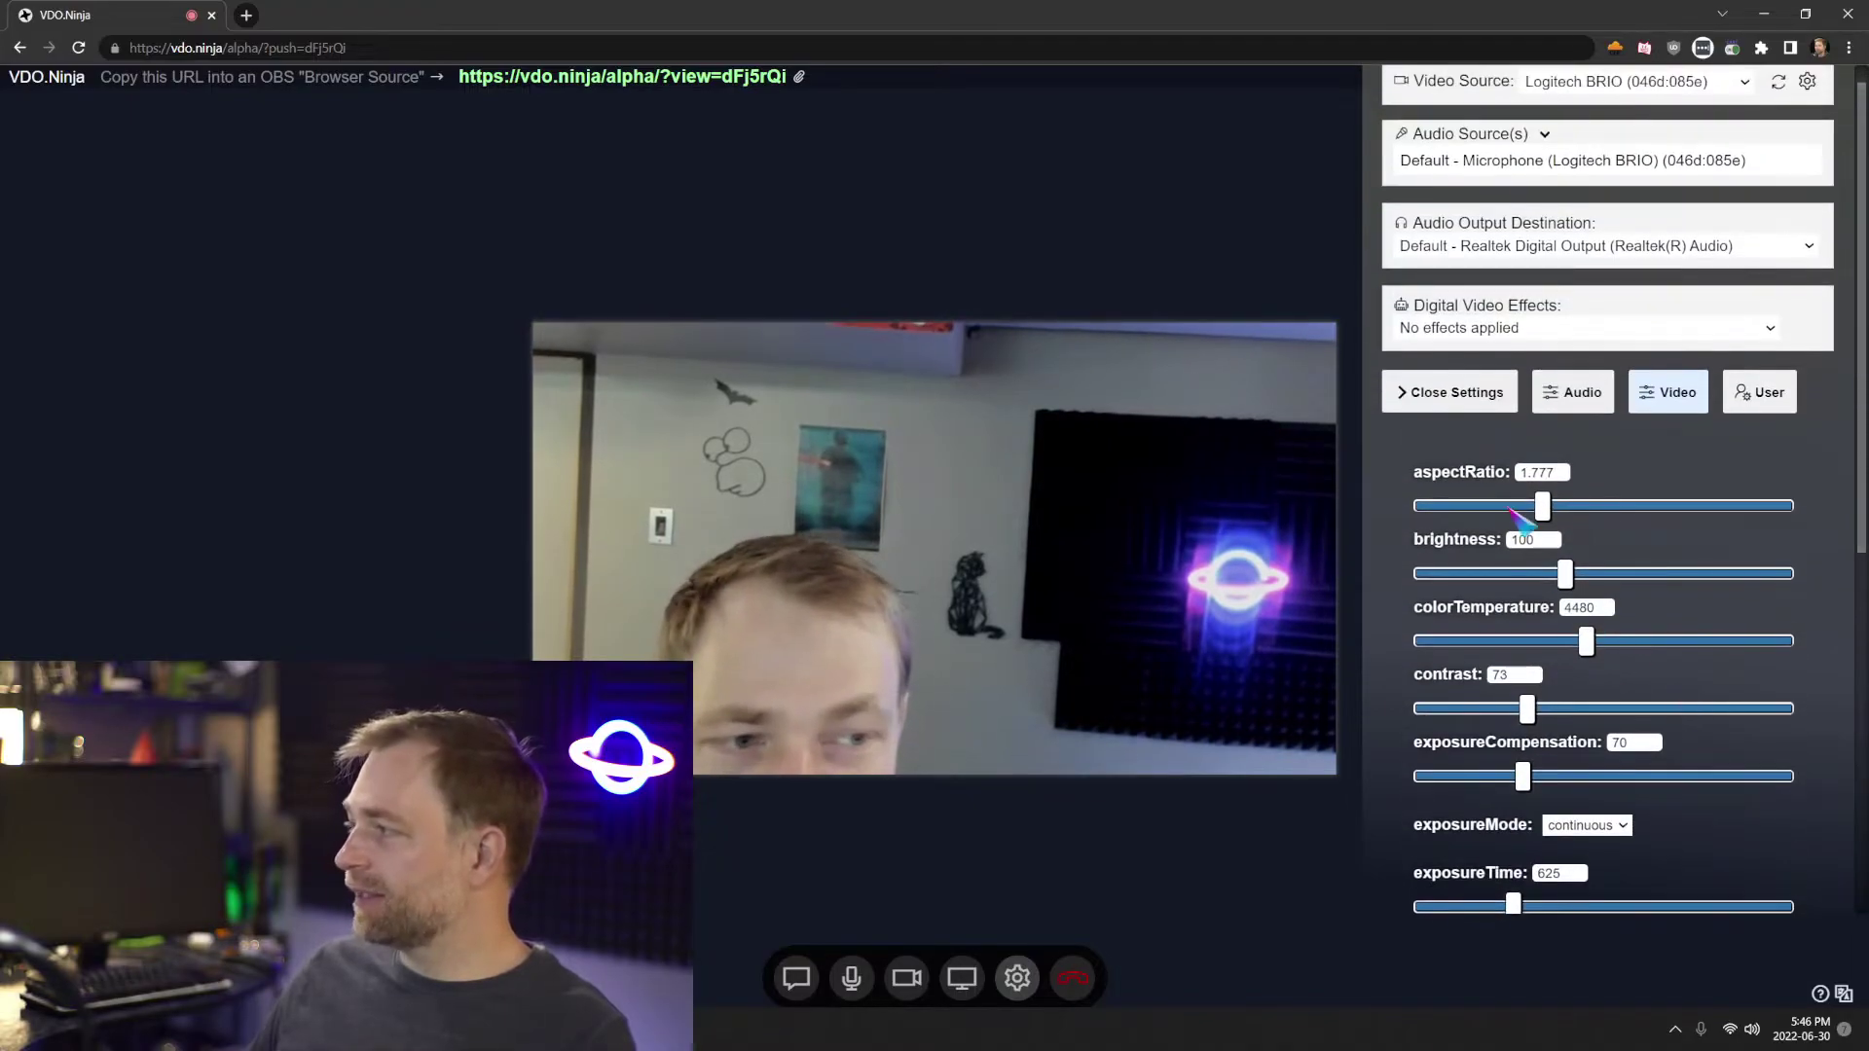
{"action": "scroll", "coordinate": [1530, 501], "scroll_direction": "down", "scroll_amount": 7}
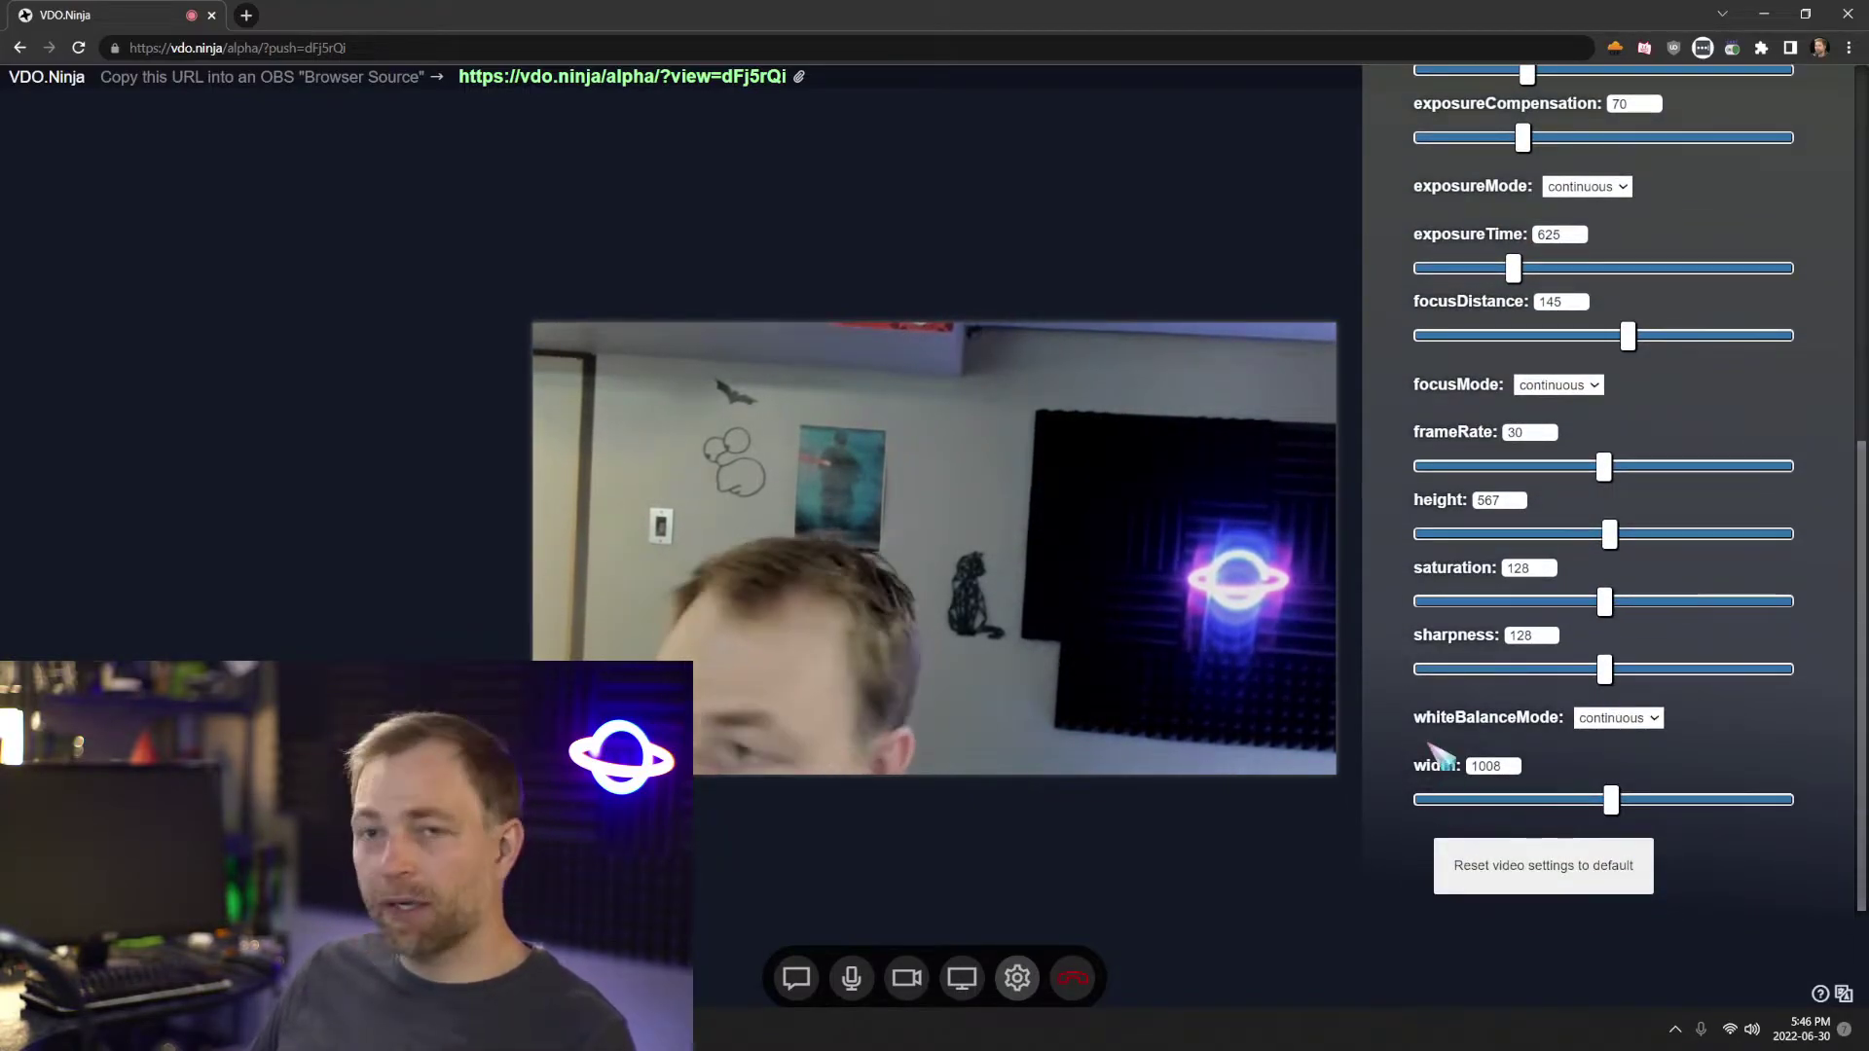
{"action": "left_click_drag", "start_coordinate": [1619, 800], "coordinate": [1672, 800]}
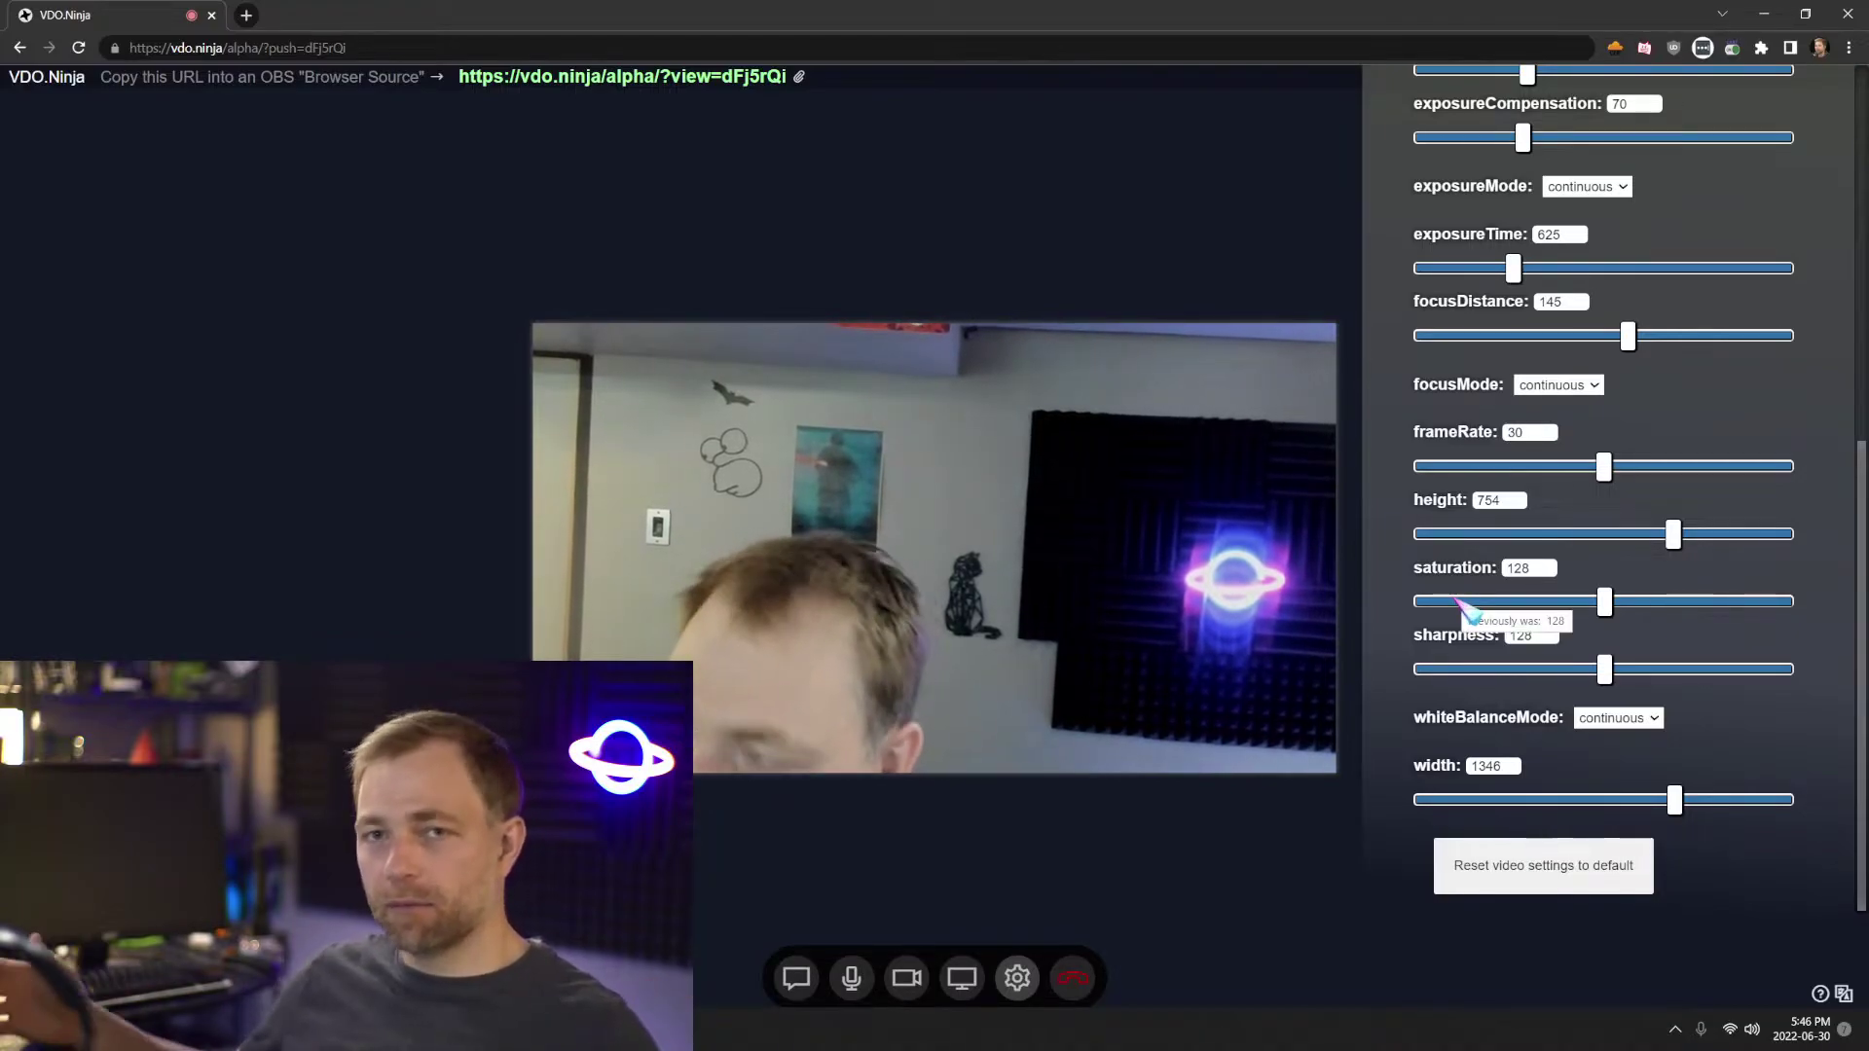
{"action": "left_click_drag", "start_coordinate": [1672, 800], "coordinate": [1659, 812]}
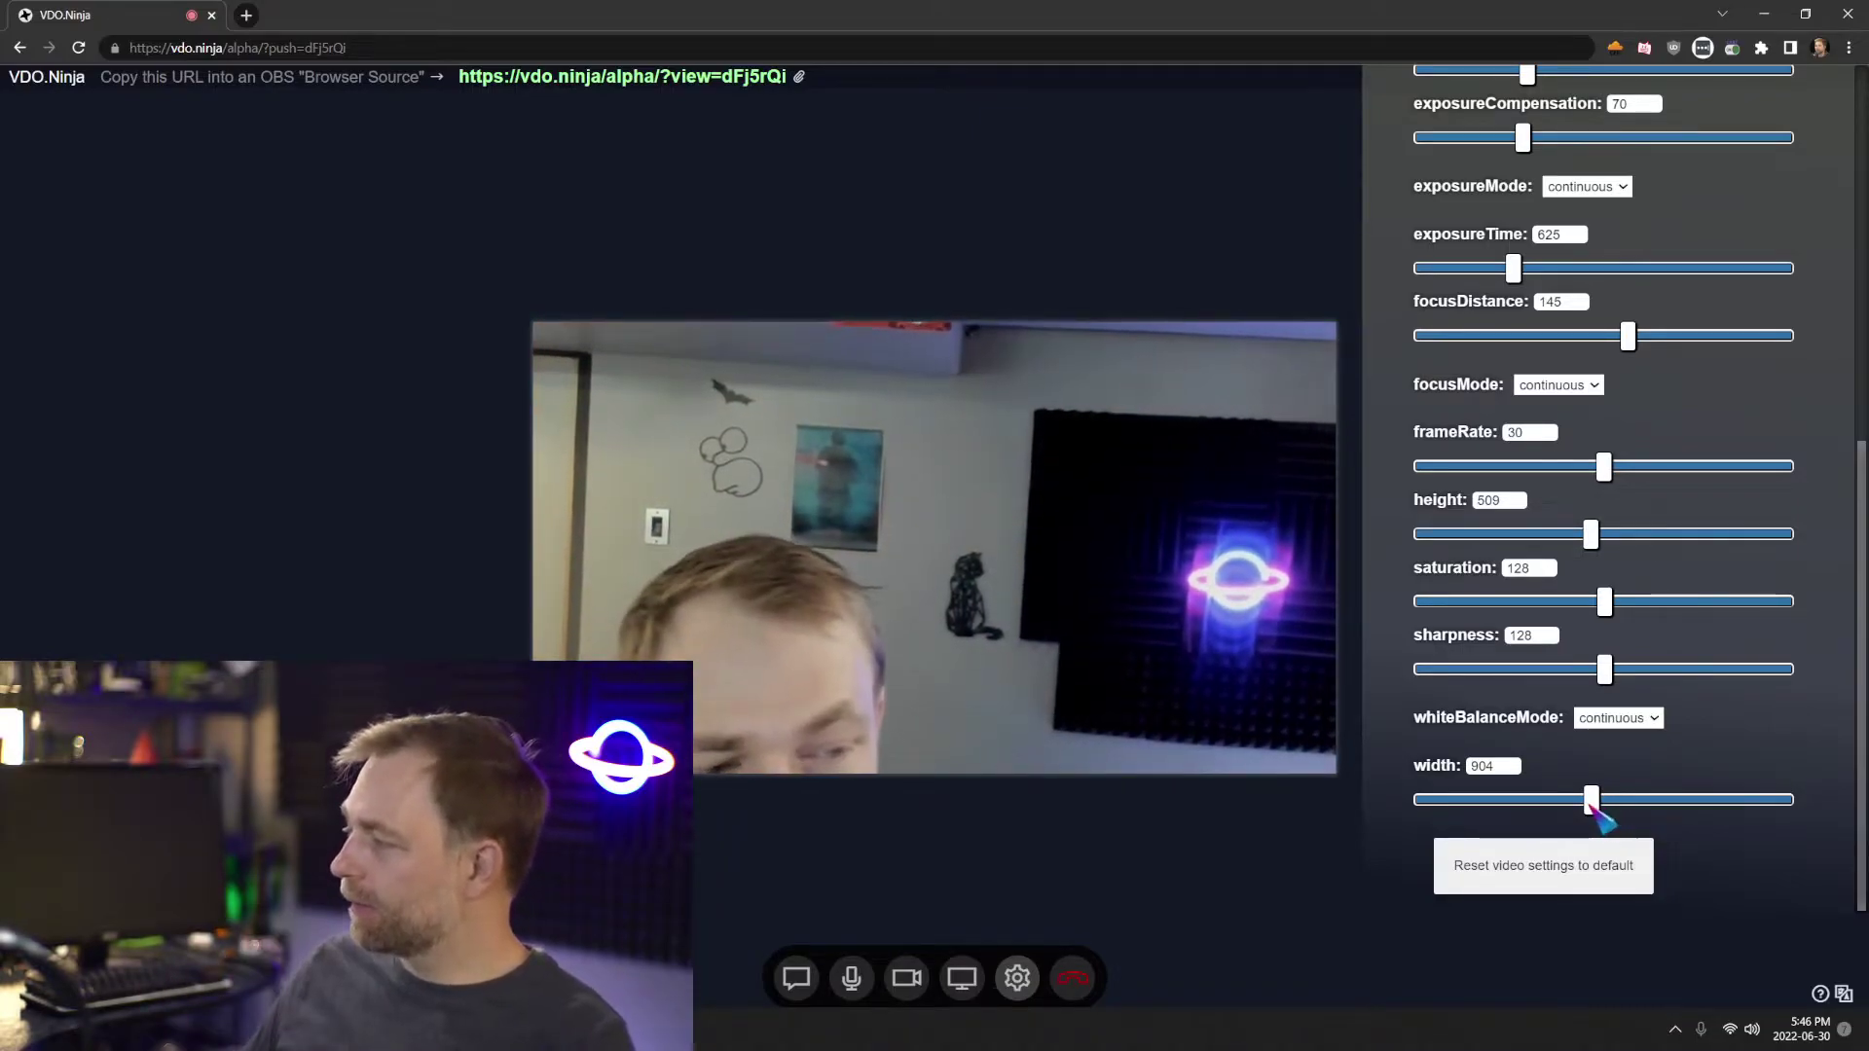
{"action": "left_click_drag", "start_coordinate": [1617, 813], "coordinate": [1673, 806]}
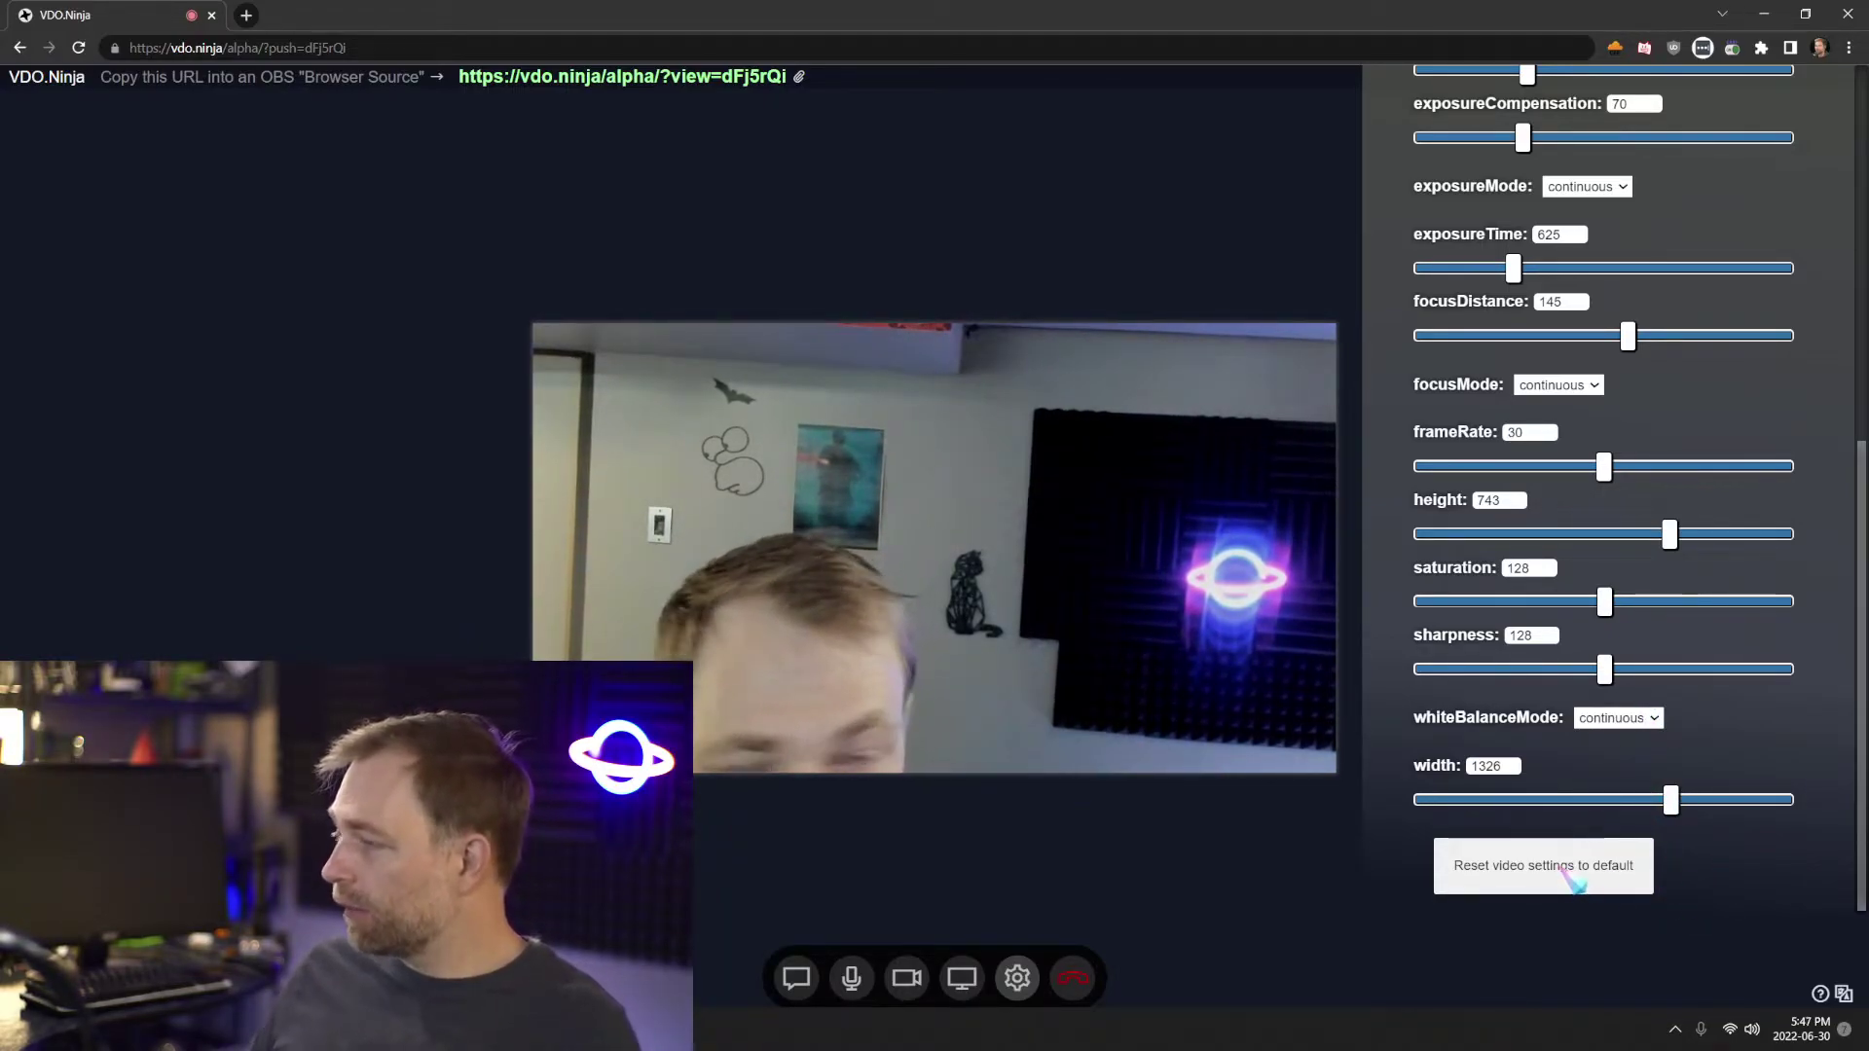
Shrink the camera width to 884 and lower saturation to 57
{"action": "left_click_drag", "start_coordinate": [1676, 808], "coordinate": [1592, 804]}
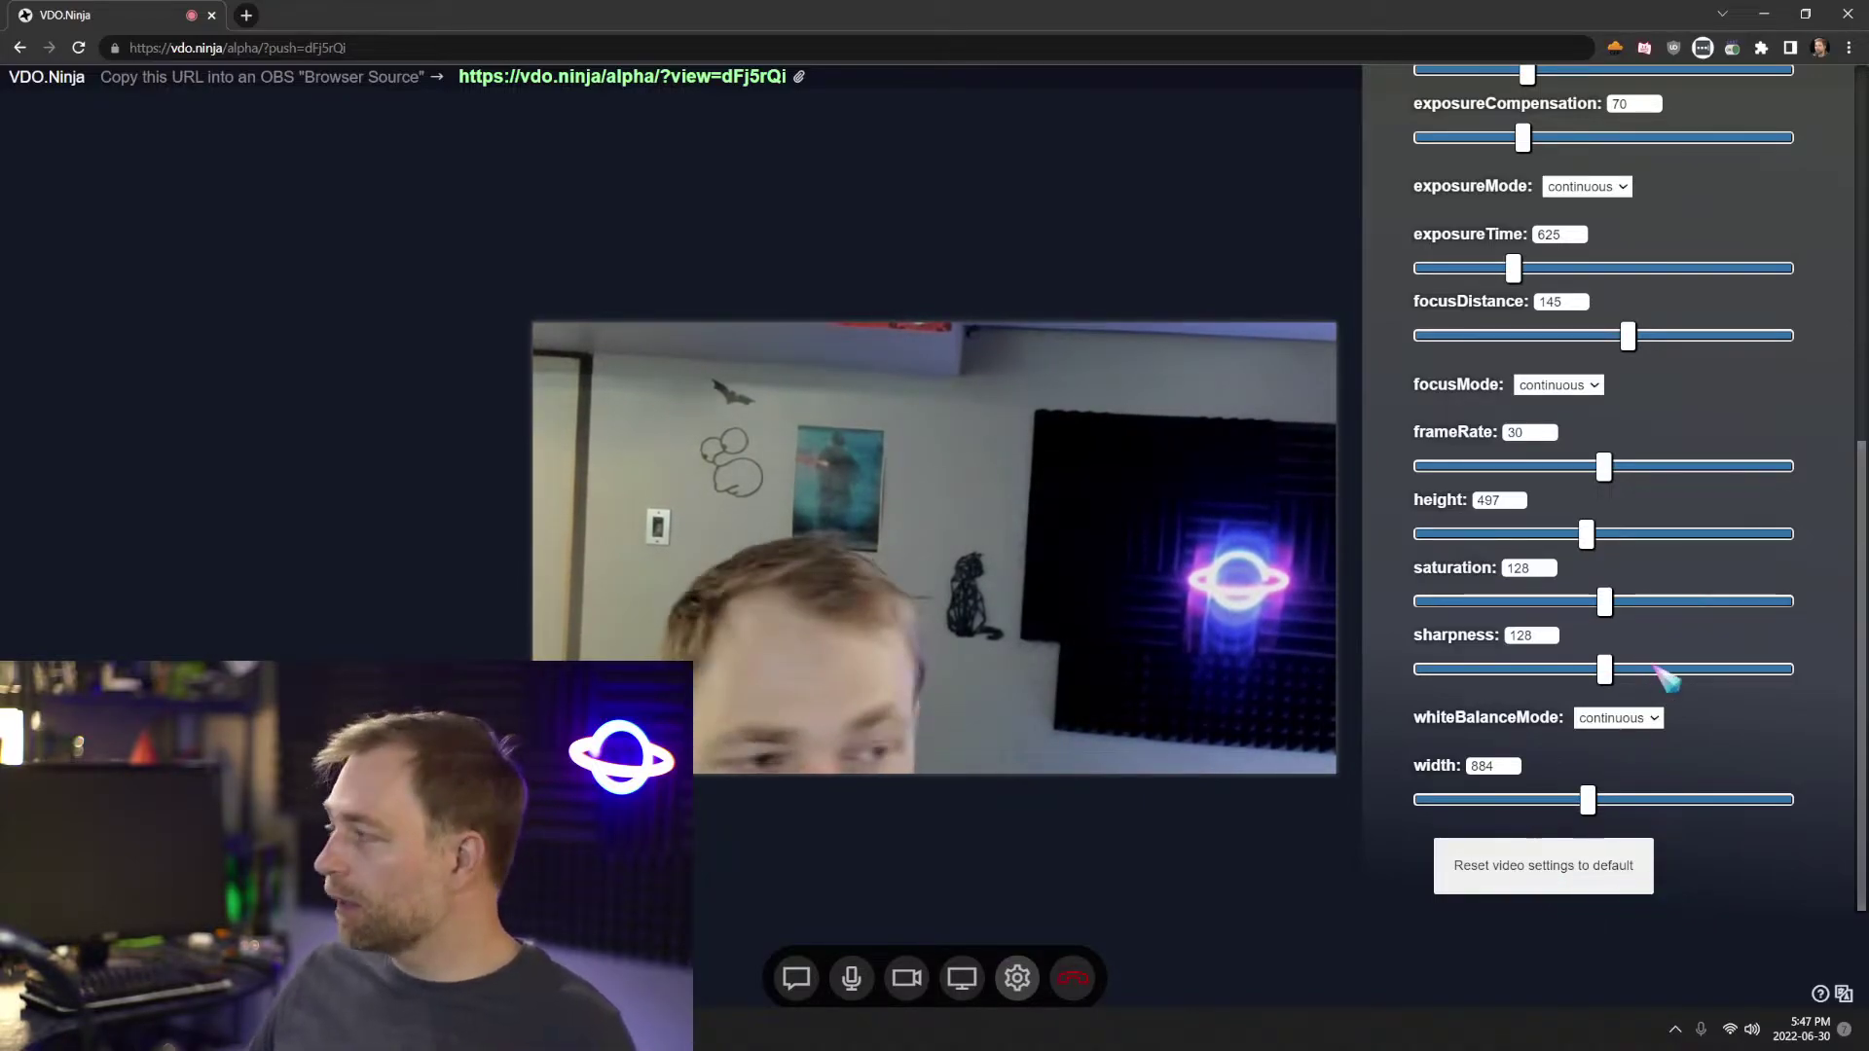
{"action": "scroll", "coordinate": [1679, 681], "scroll_direction": "up", "scroll_amount": 4}
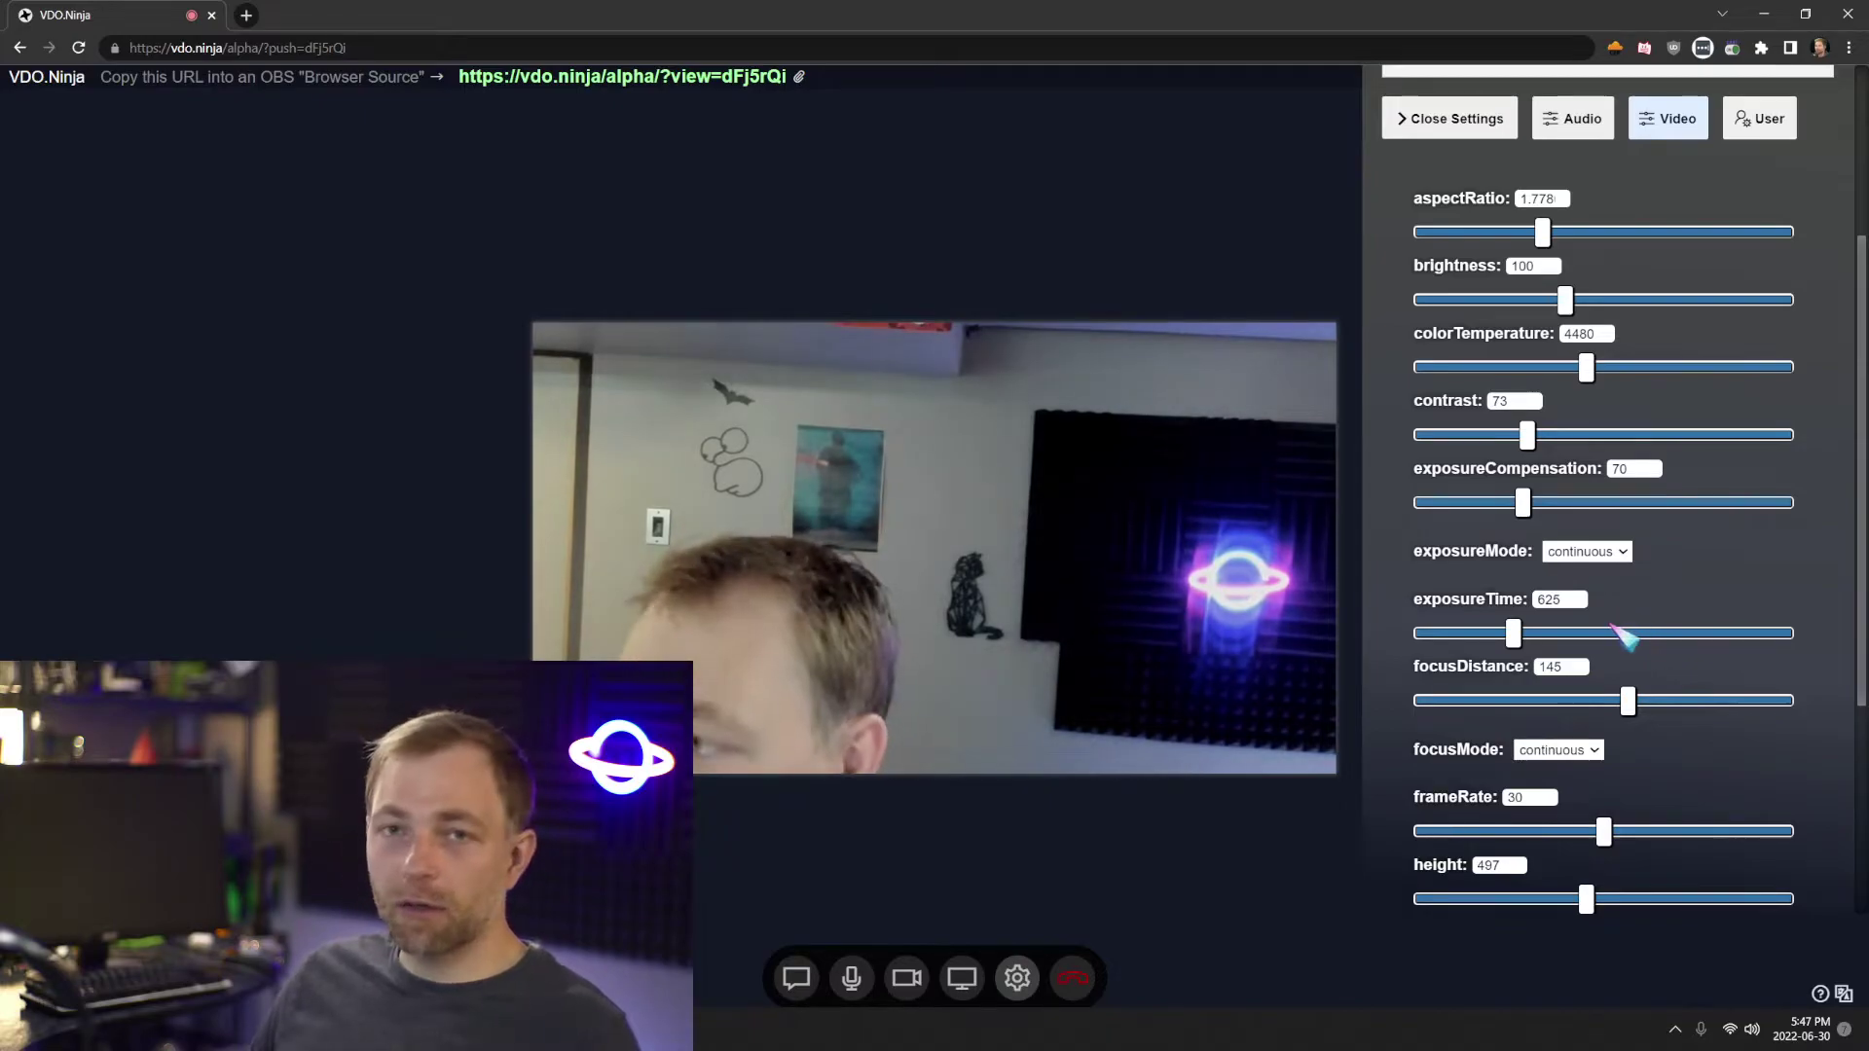
{"action": "scroll", "coordinate": [1624, 637], "scroll_direction": "down", "scroll_amount": 4}
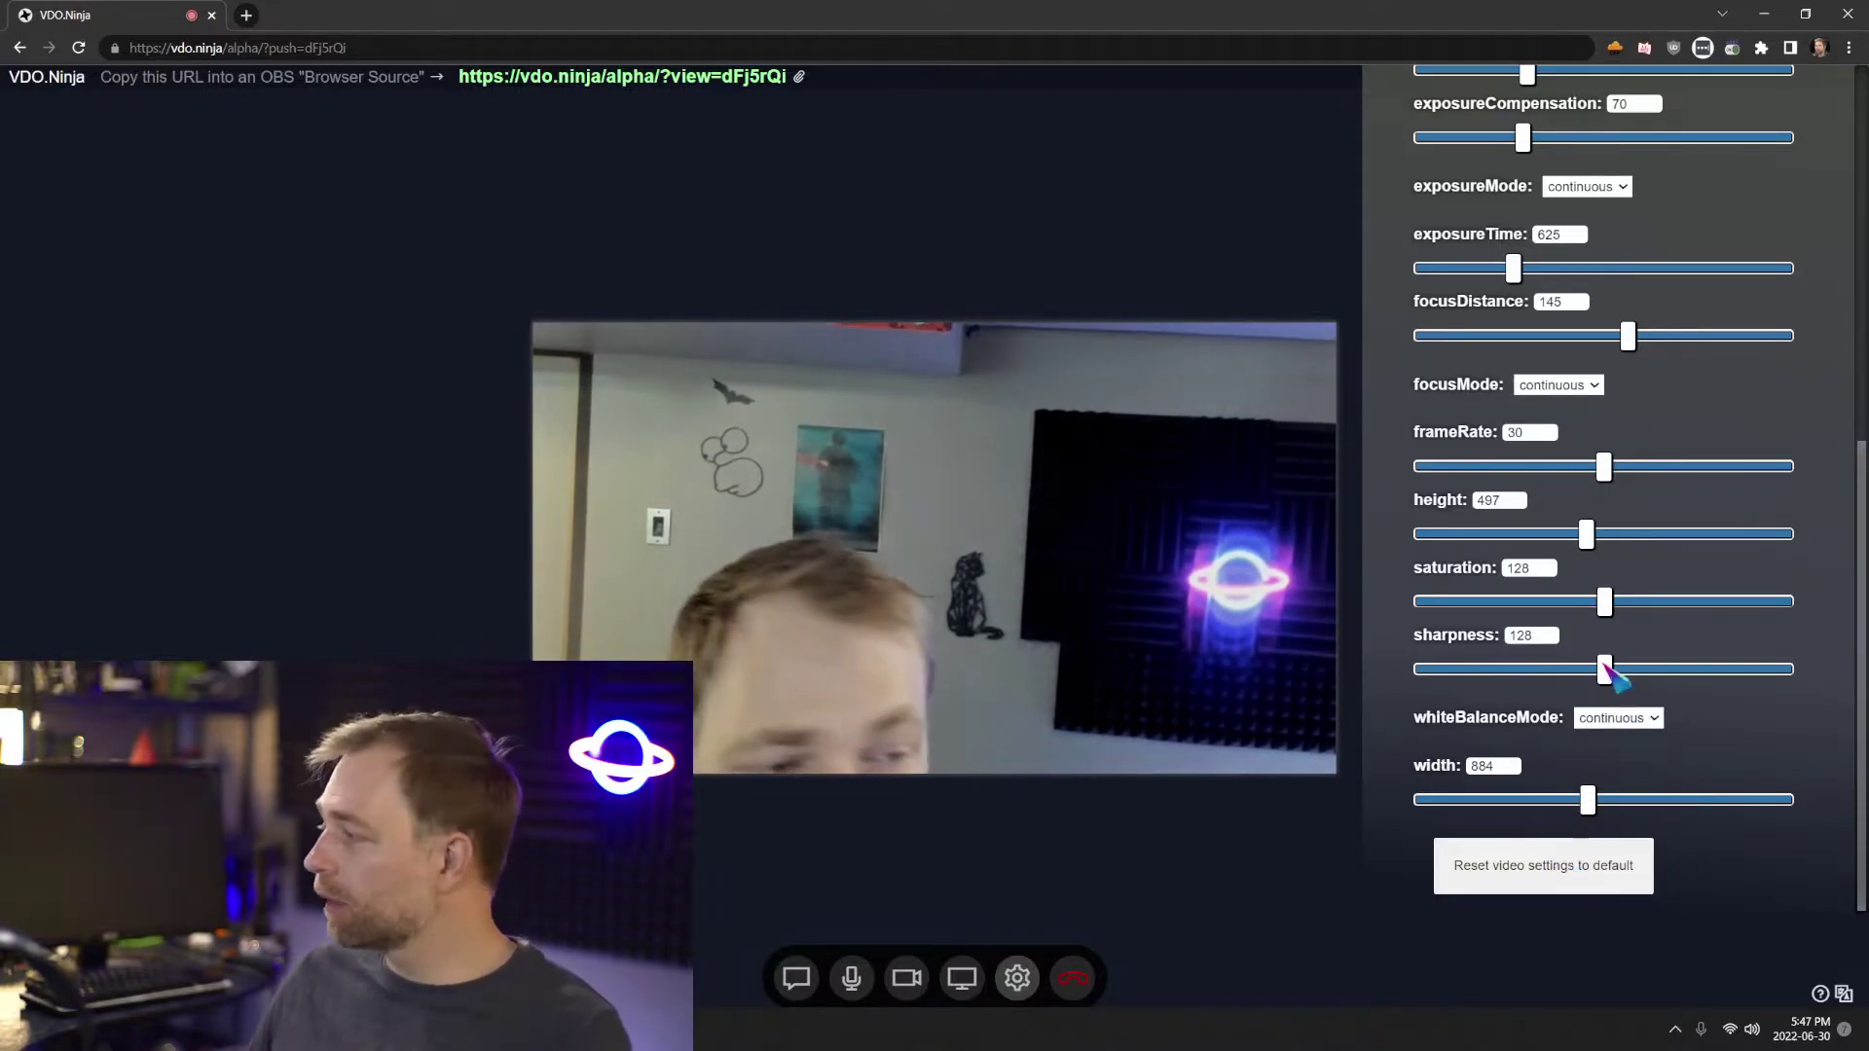
{"action": "left_click", "coordinate": [1625, 601]}
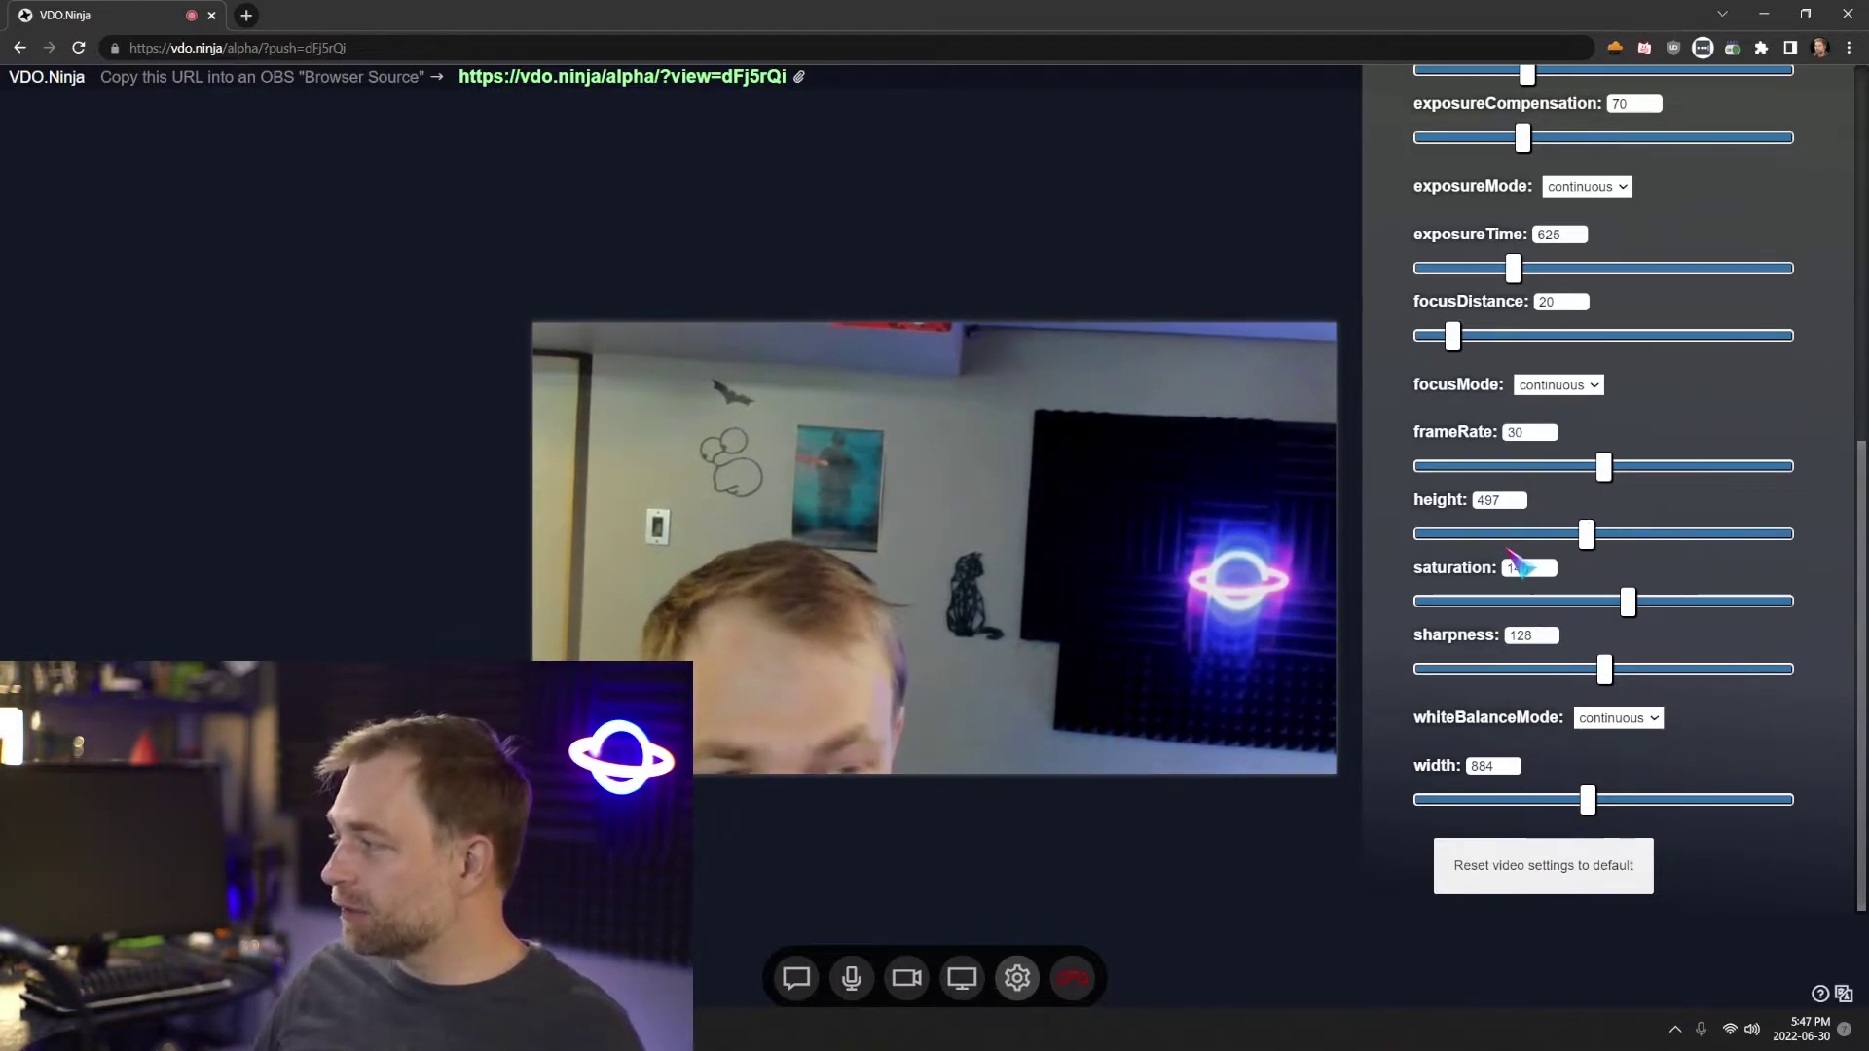
{"action": "left_click", "coordinate": [1505, 600]}
Reload VDO.Ninja and restart sharing the live camera stream
{"action": "scroll", "coordinate": [1491, 633], "scroll_direction": "up", "scroll_amount": 4}
{"action": "left_click", "coordinate": [79, 48]}
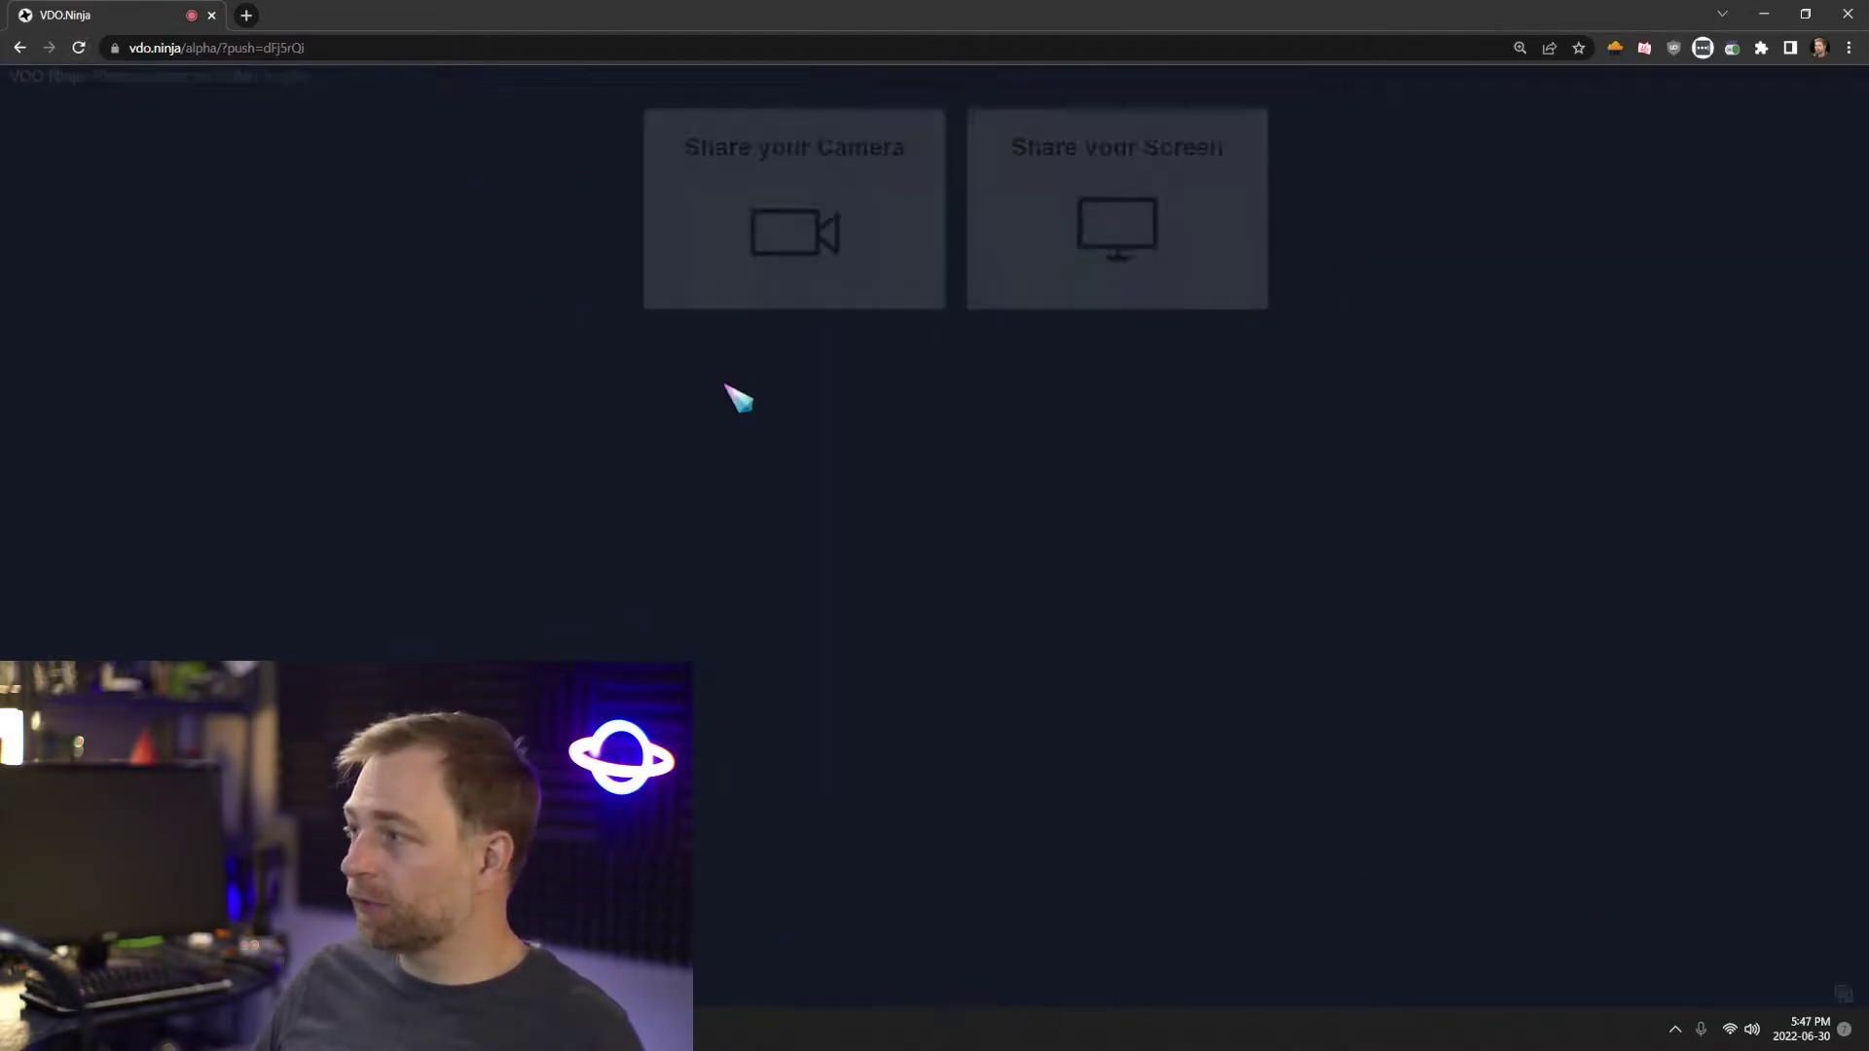
{"action": "left_click", "coordinate": [808, 224]}
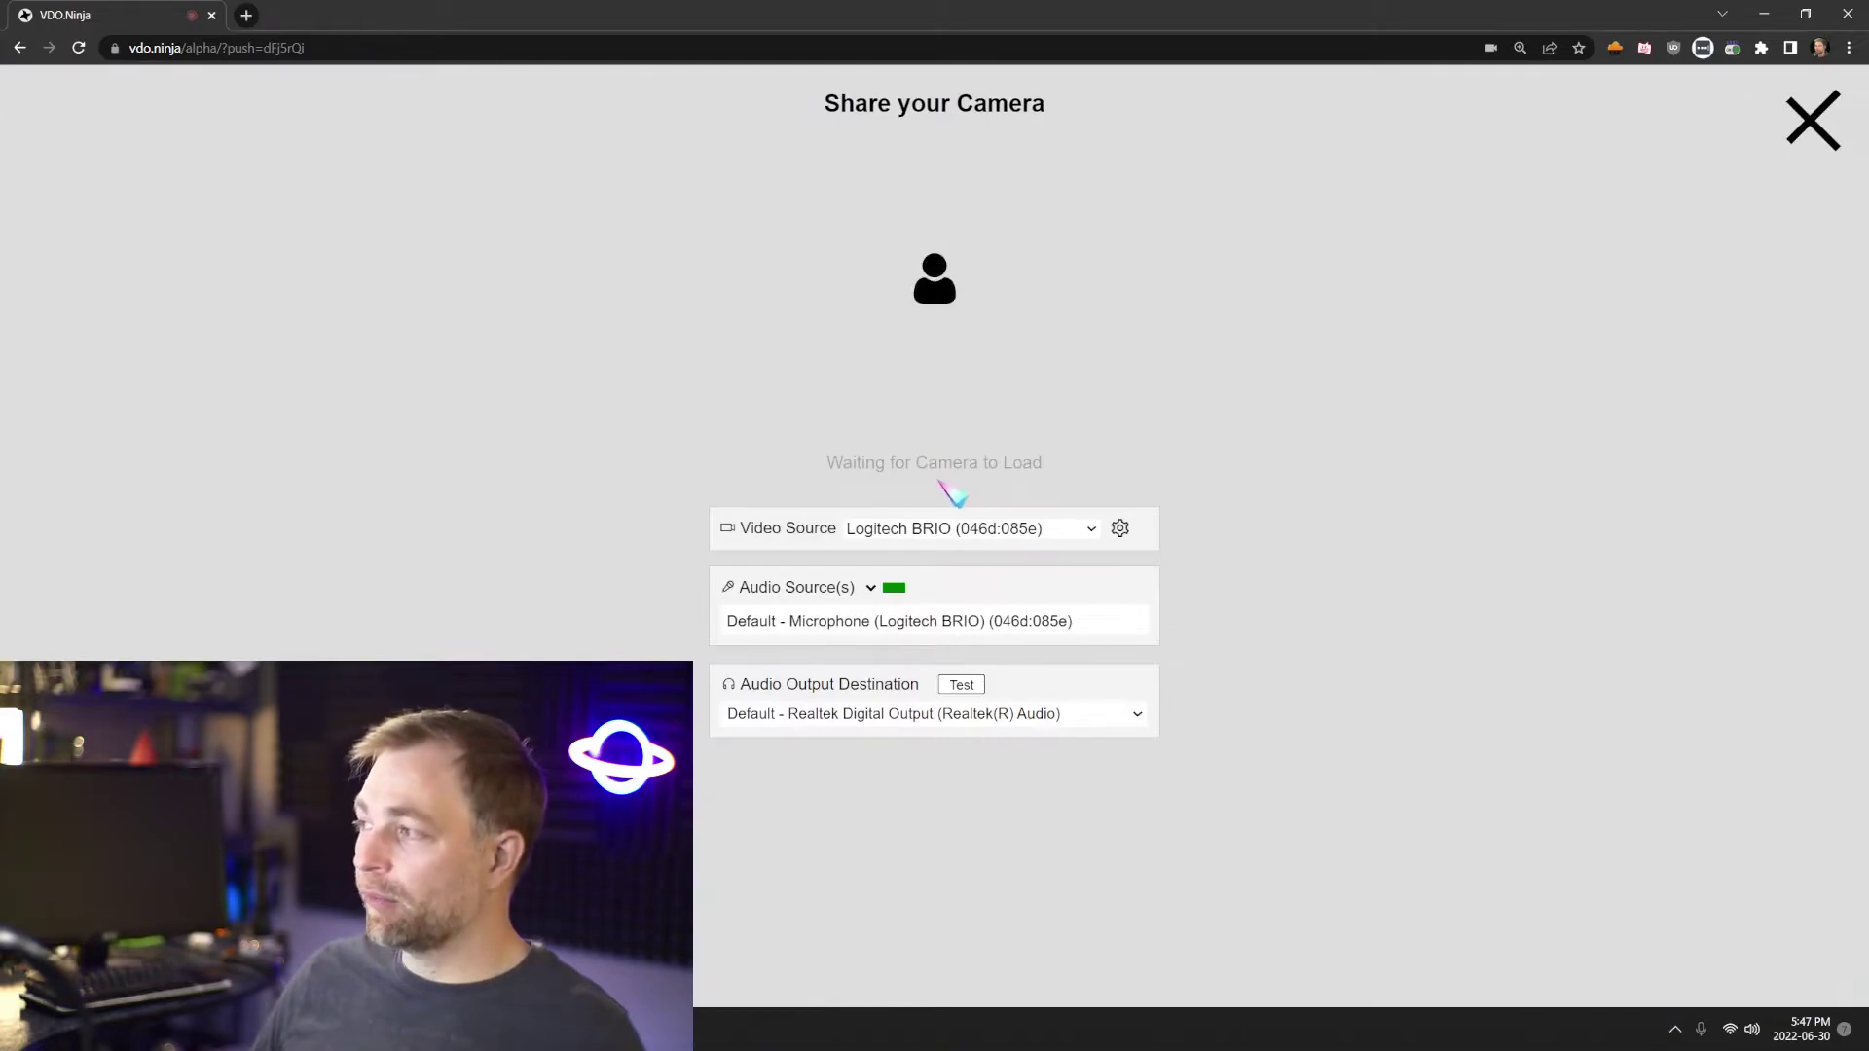
{"action": "left_click", "coordinate": [934, 458]}
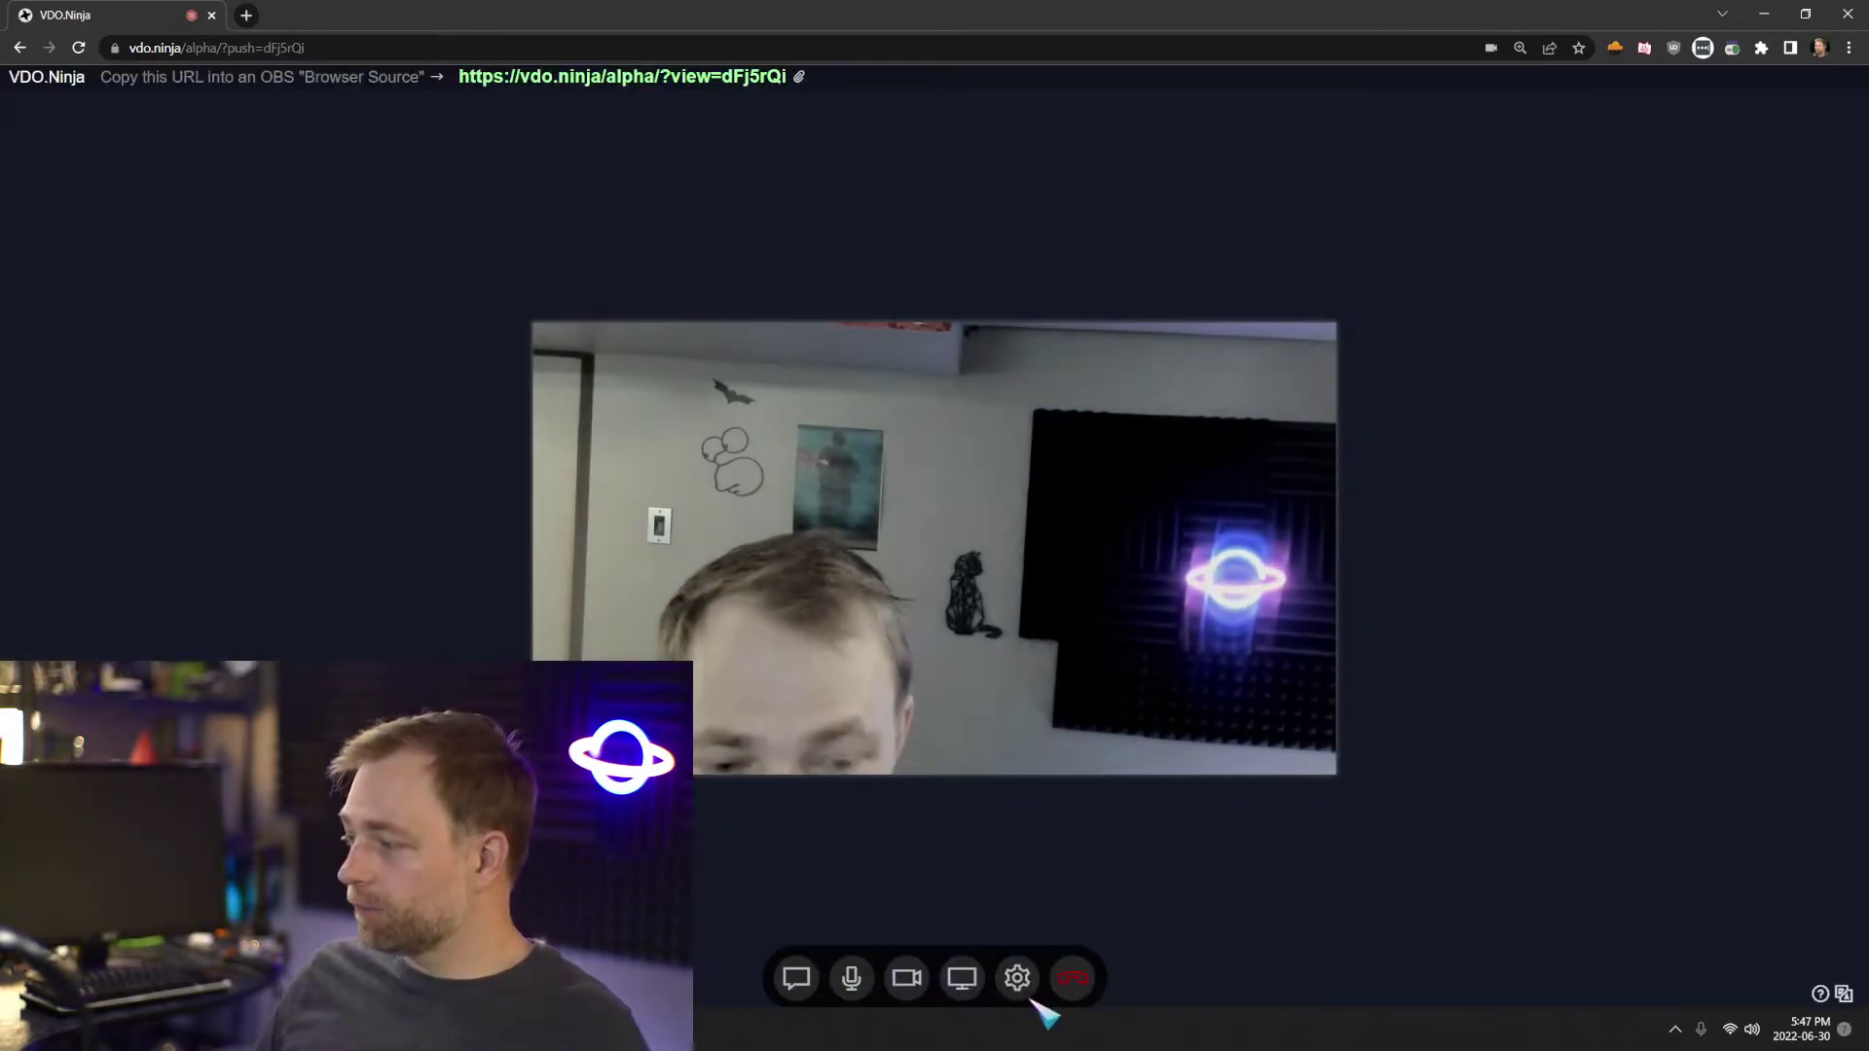
Reset the camera's video adjustments to defaults, undoing a saturation drop to 26
{"action": "left_click", "coordinate": [1017, 977]}
{"action": "left_click", "coordinate": [1670, 349]}
{"action": "scroll", "coordinate": [1648, 700], "scroll_direction": "down", "scroll_amount": 5}
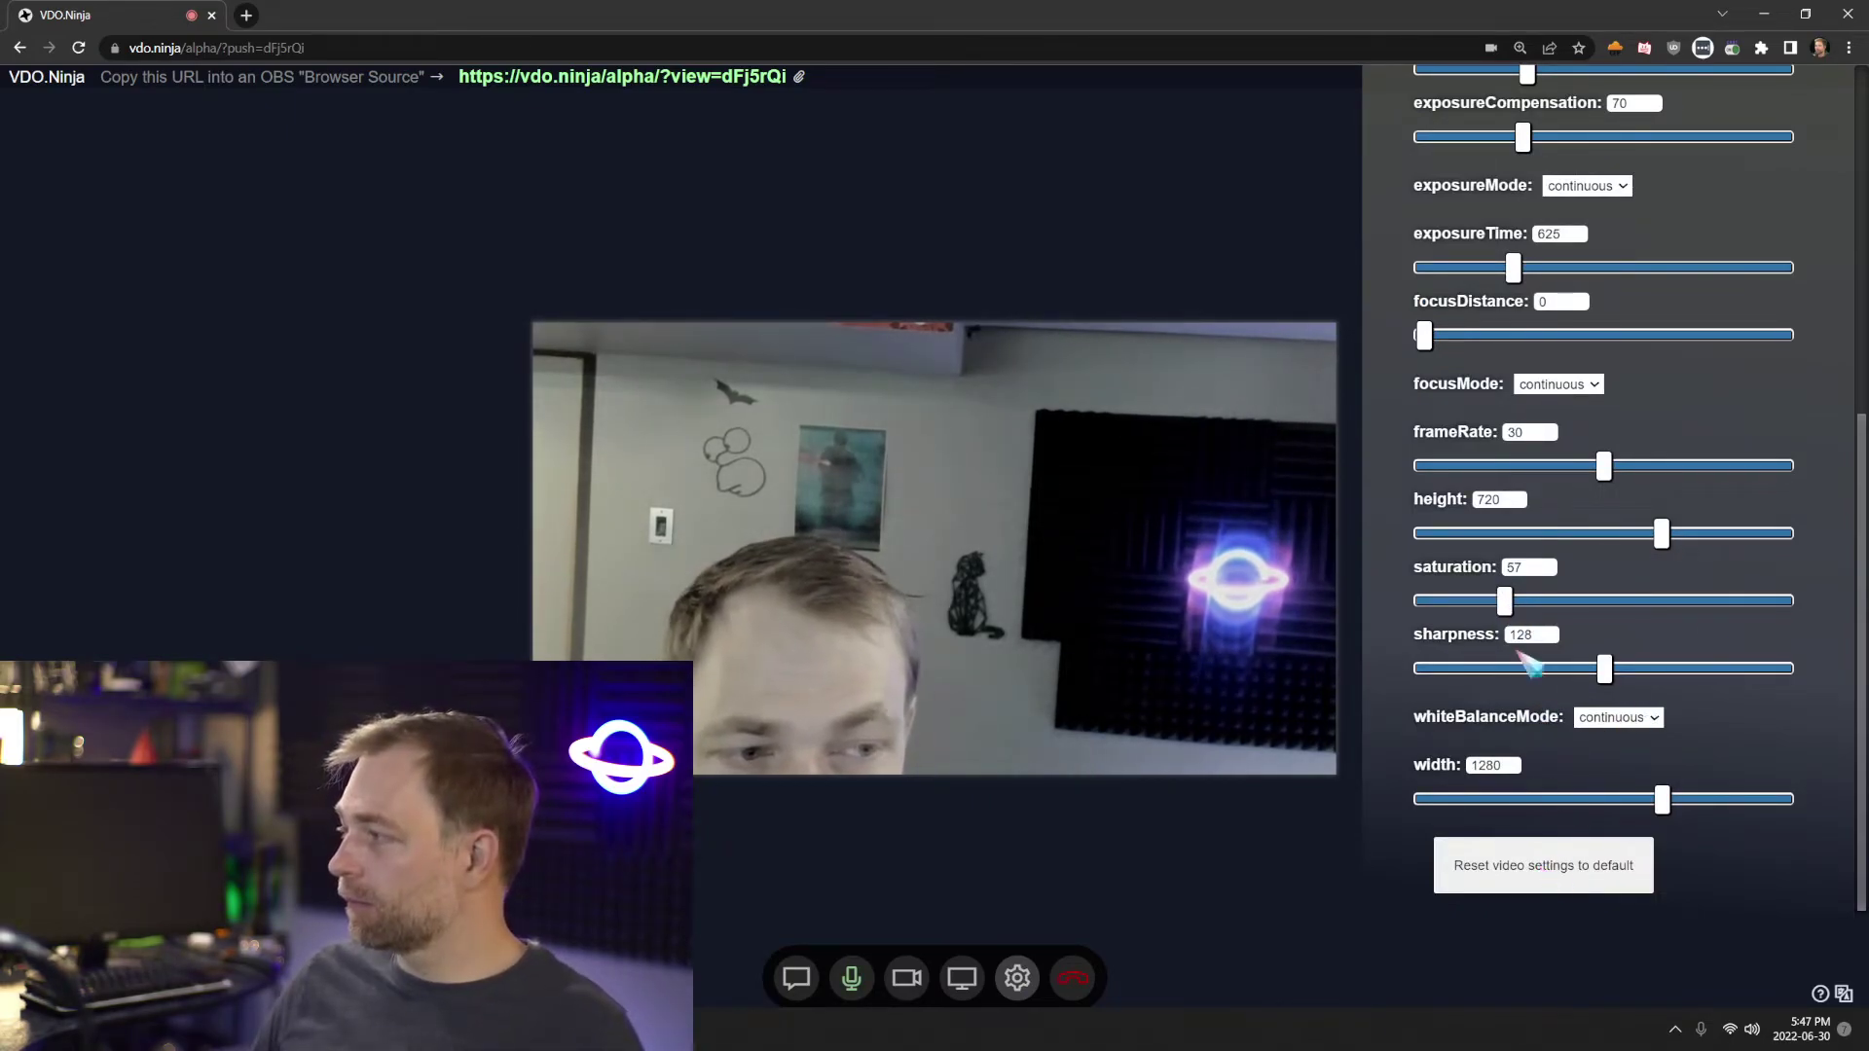
{"action": "left_click", "coordinate": [1544, 861]}
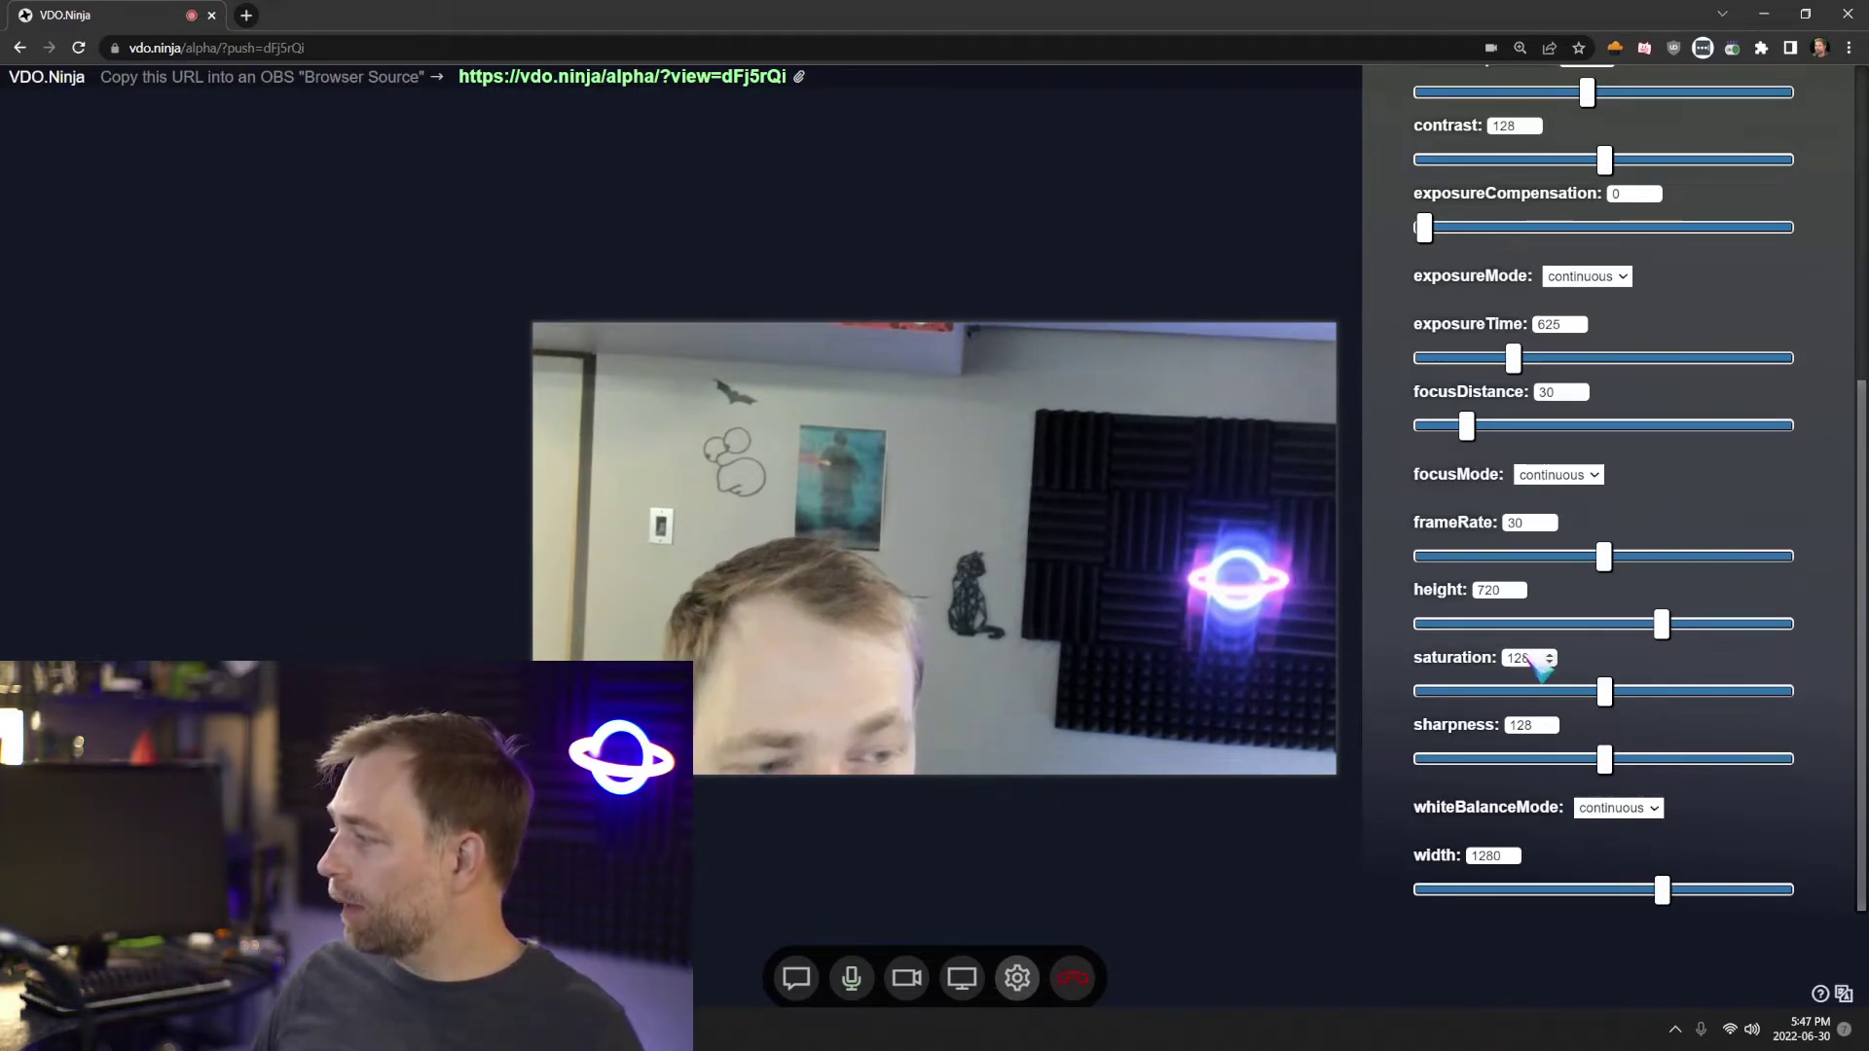
{"action": "scroll", "coordinate": [1564, 823], "scroll_direction": "down", "scroll_amount": 1}
{"action": "left_click", "coordinate": [1610, 859]}
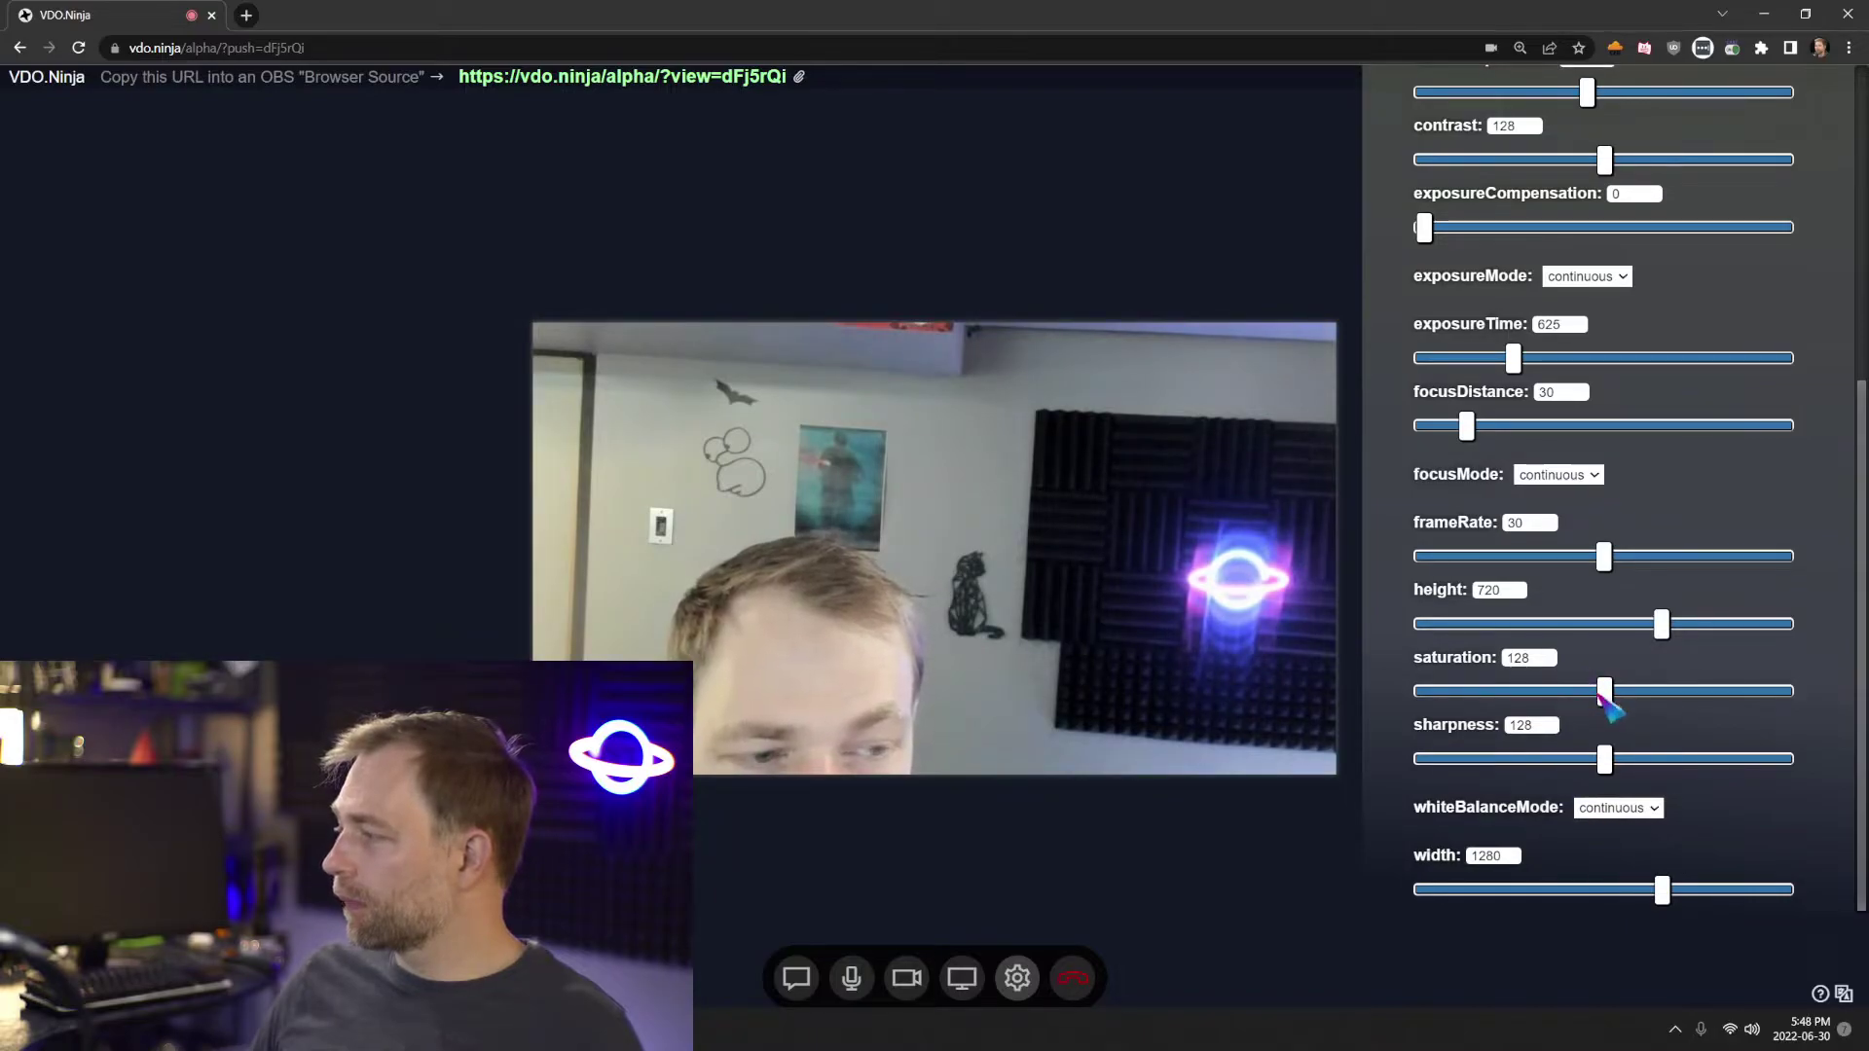
{"action": "left_click_drag", "start_coordinate": [1601, 693], "coordinate": [1486, 694]}
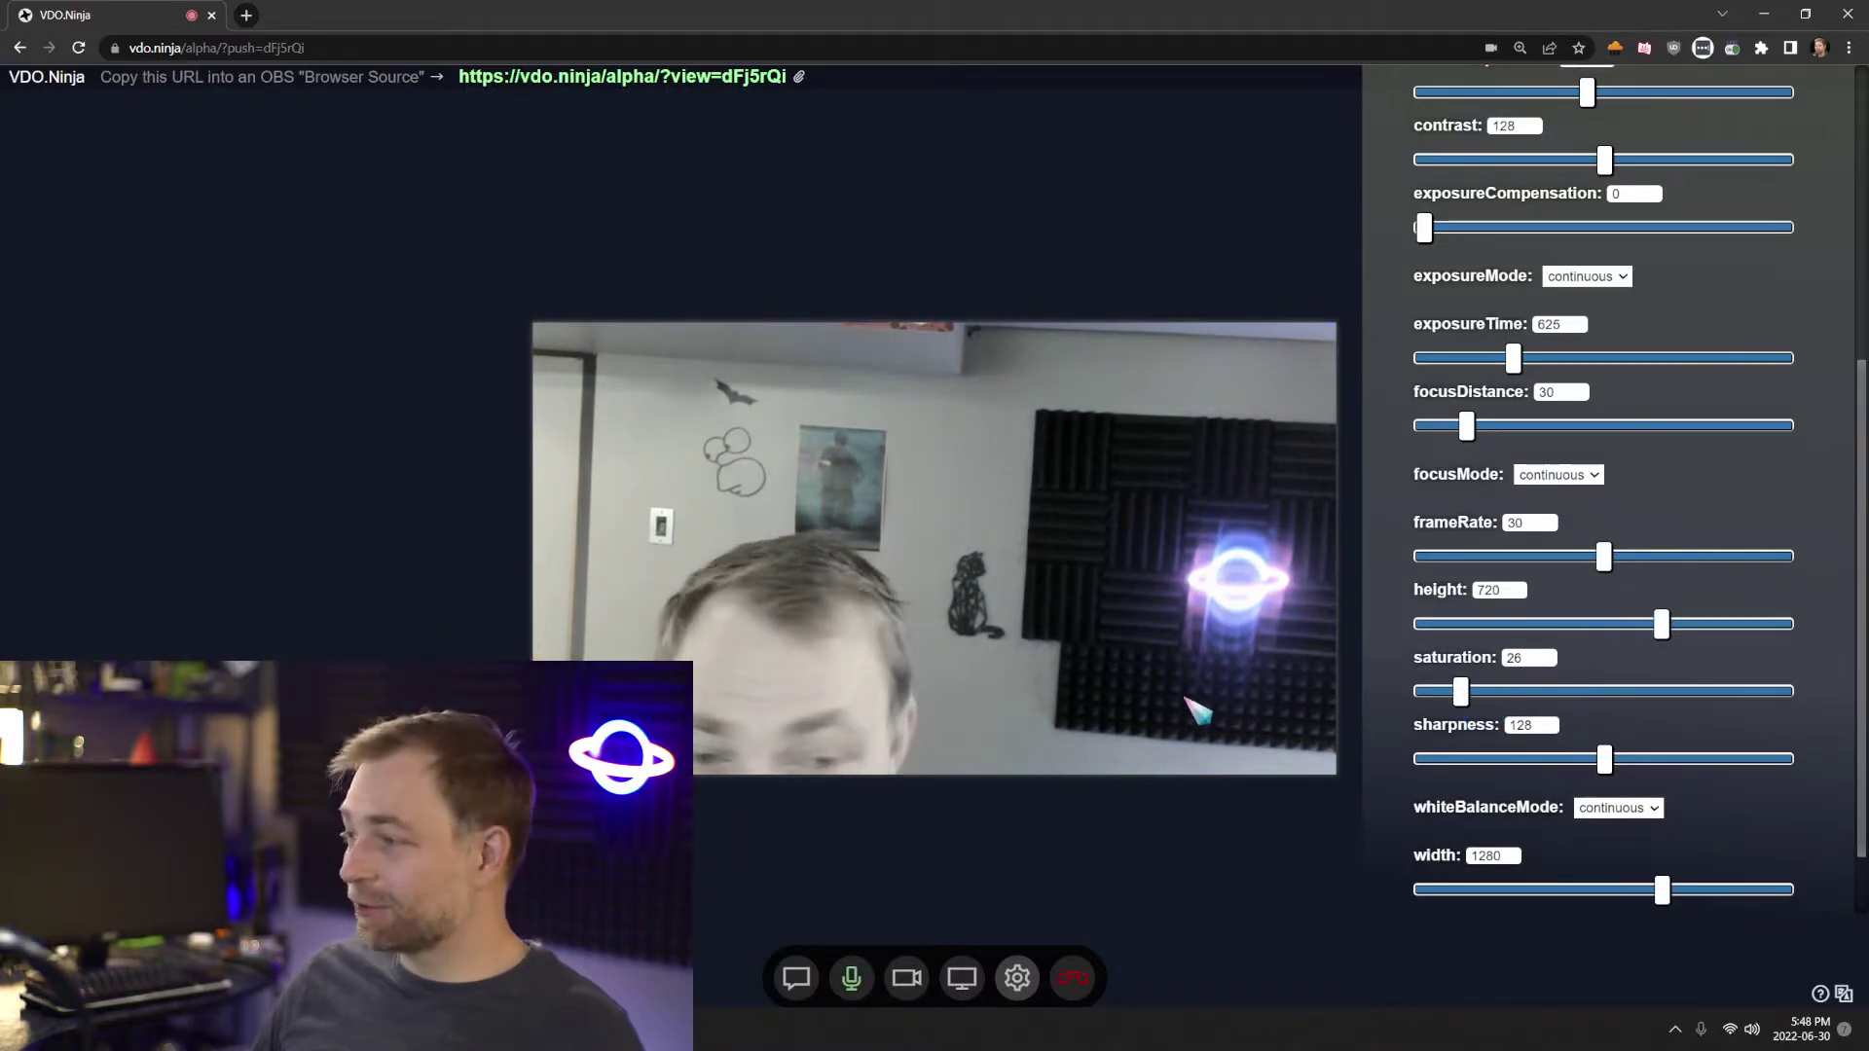
{"action": "scroll", "coordinate": [1569, 717], "scroll_direction": "down", "scroll_amount": 1}
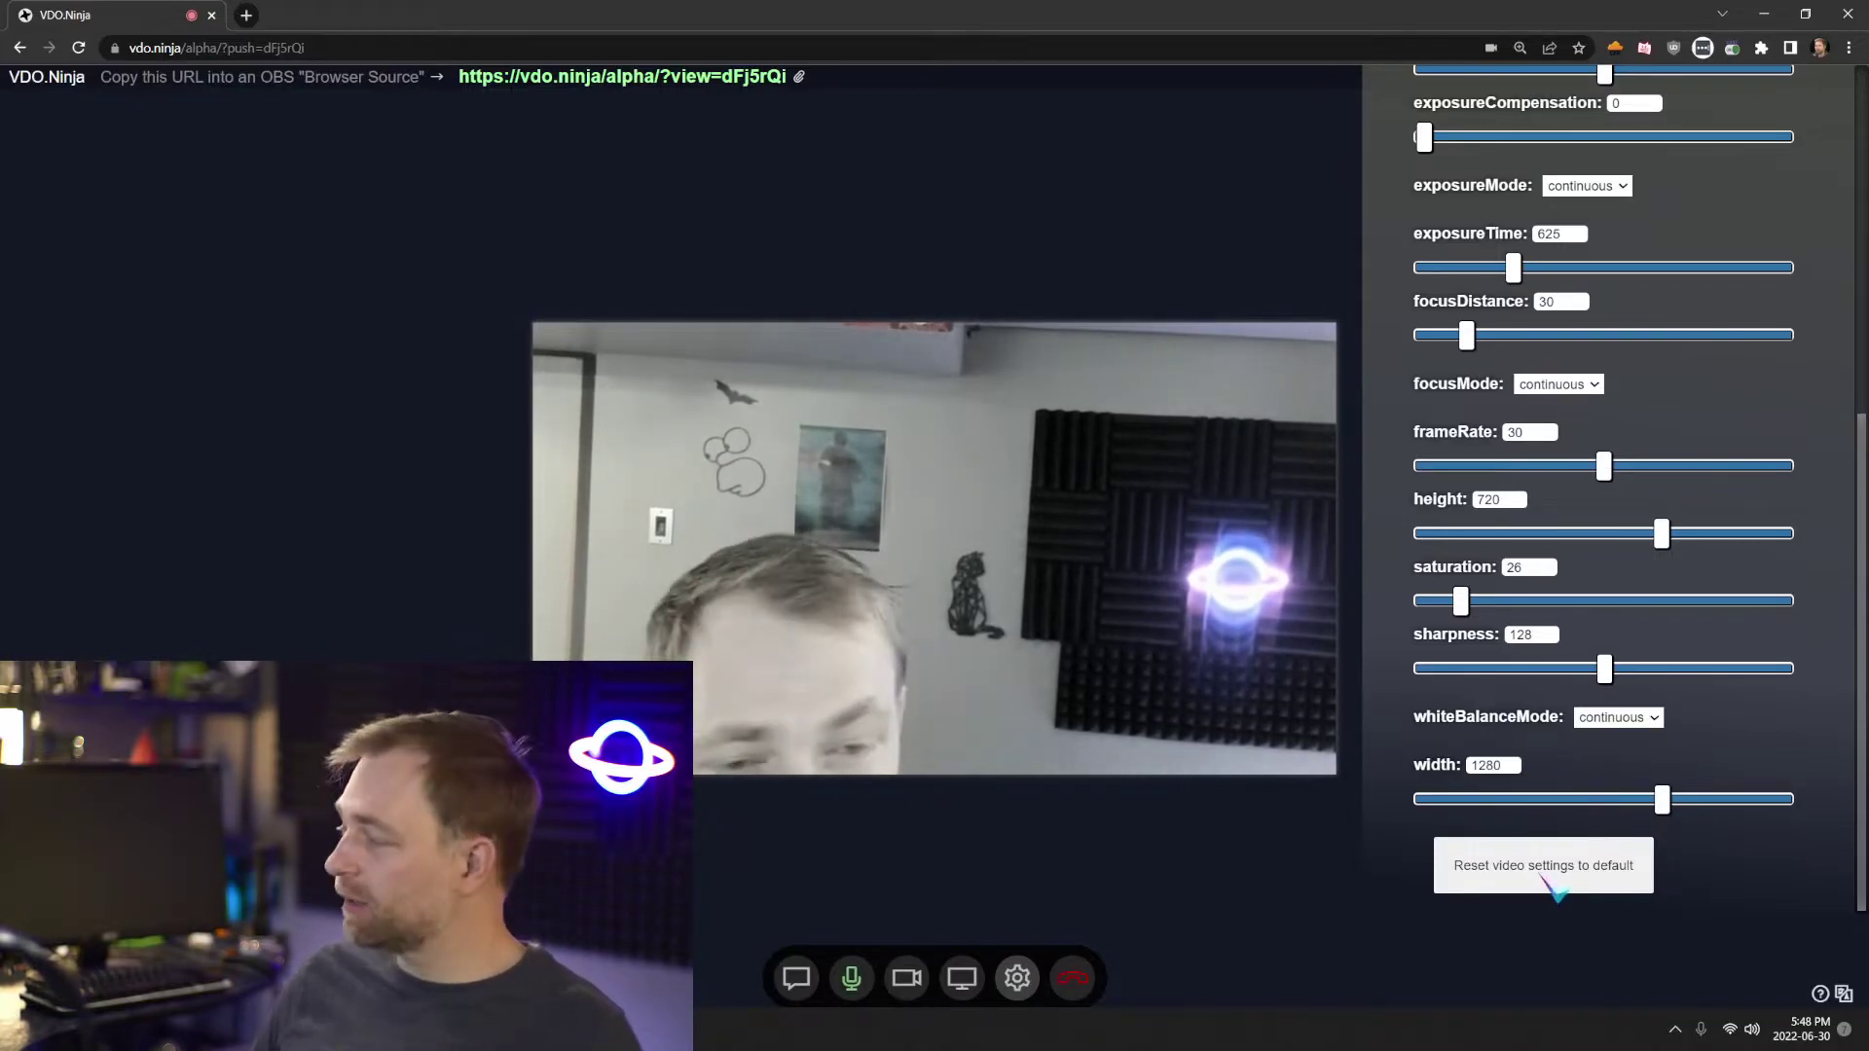
{"action": "left_click", "coordinate": [1537, 883]}
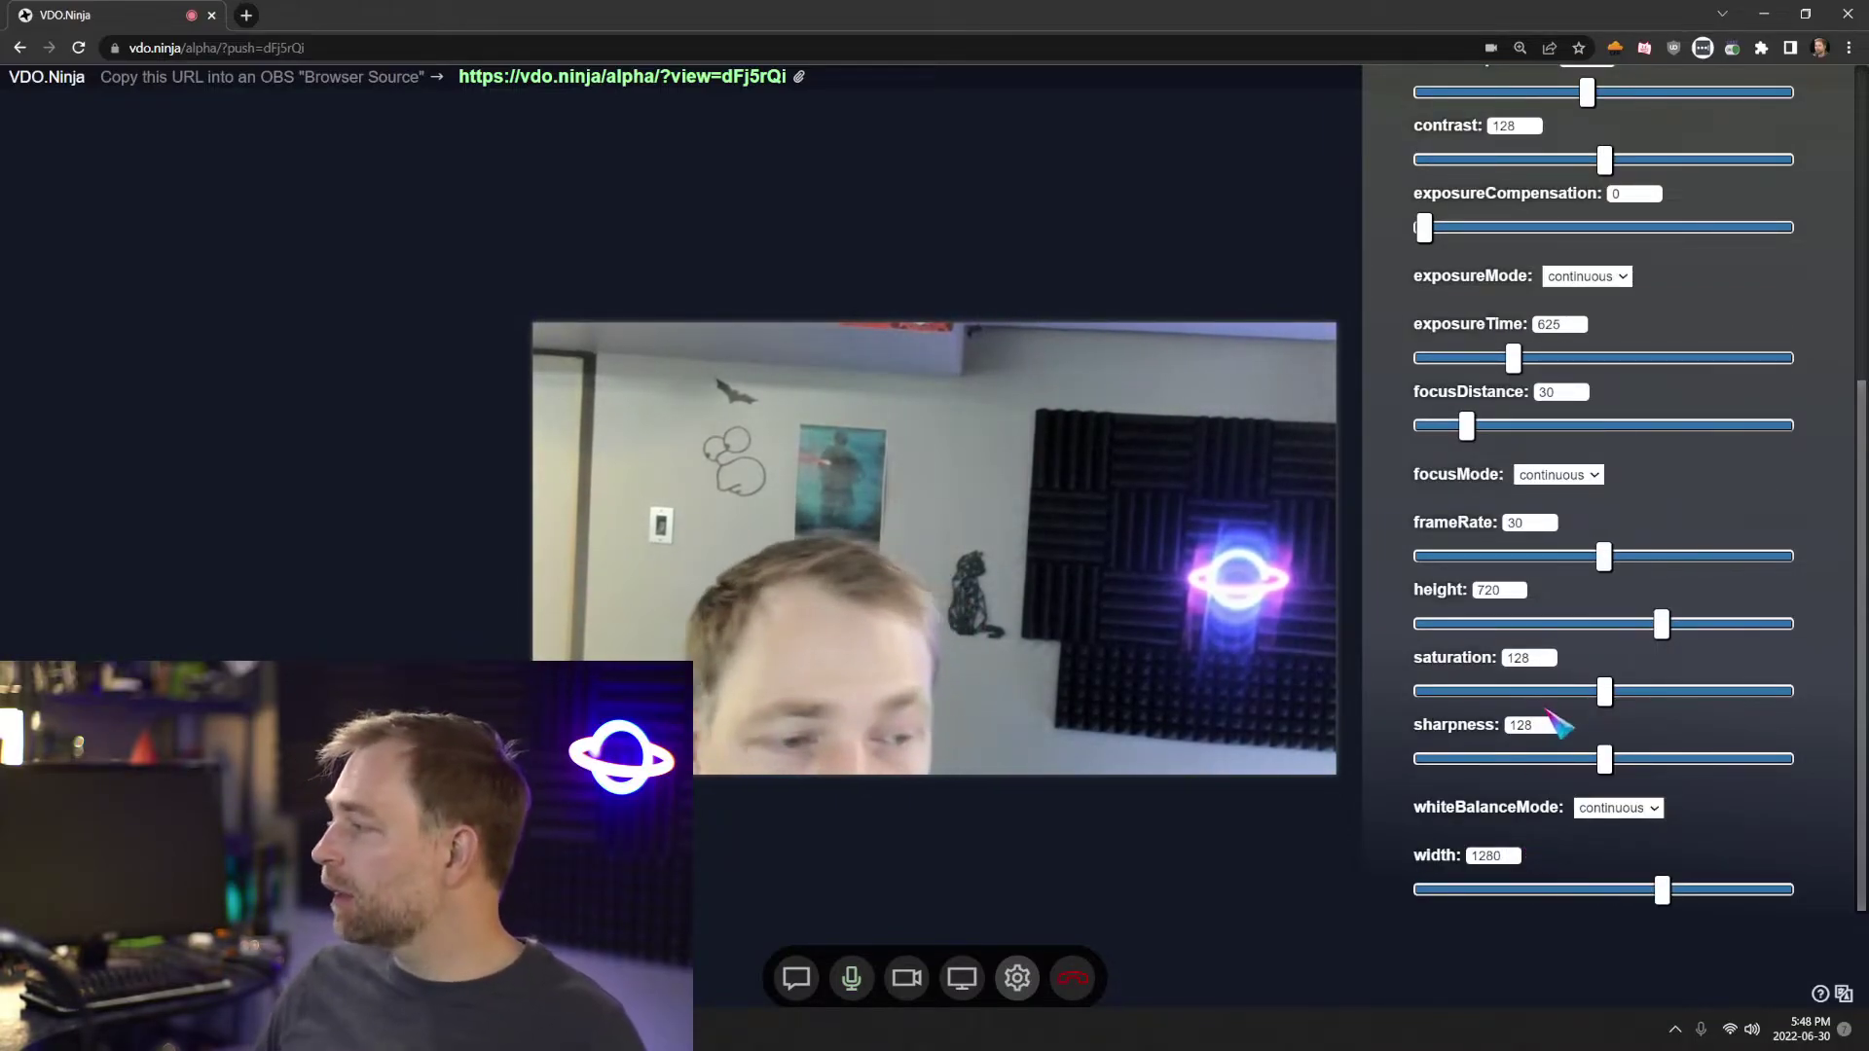
{"action": "scroll", "coordinate": [1567, 420], "scroll_direction": "up", "scroll_amount": 1}
{"action": "scroll", "coordinate": [1562, 414], "scroll_direction": "up", "scroll_amount": 3}
Keep exposure mode on continuous and raise saturation from 61 to 155
{"action": "left_click", "coordinate": [1587, 641]}
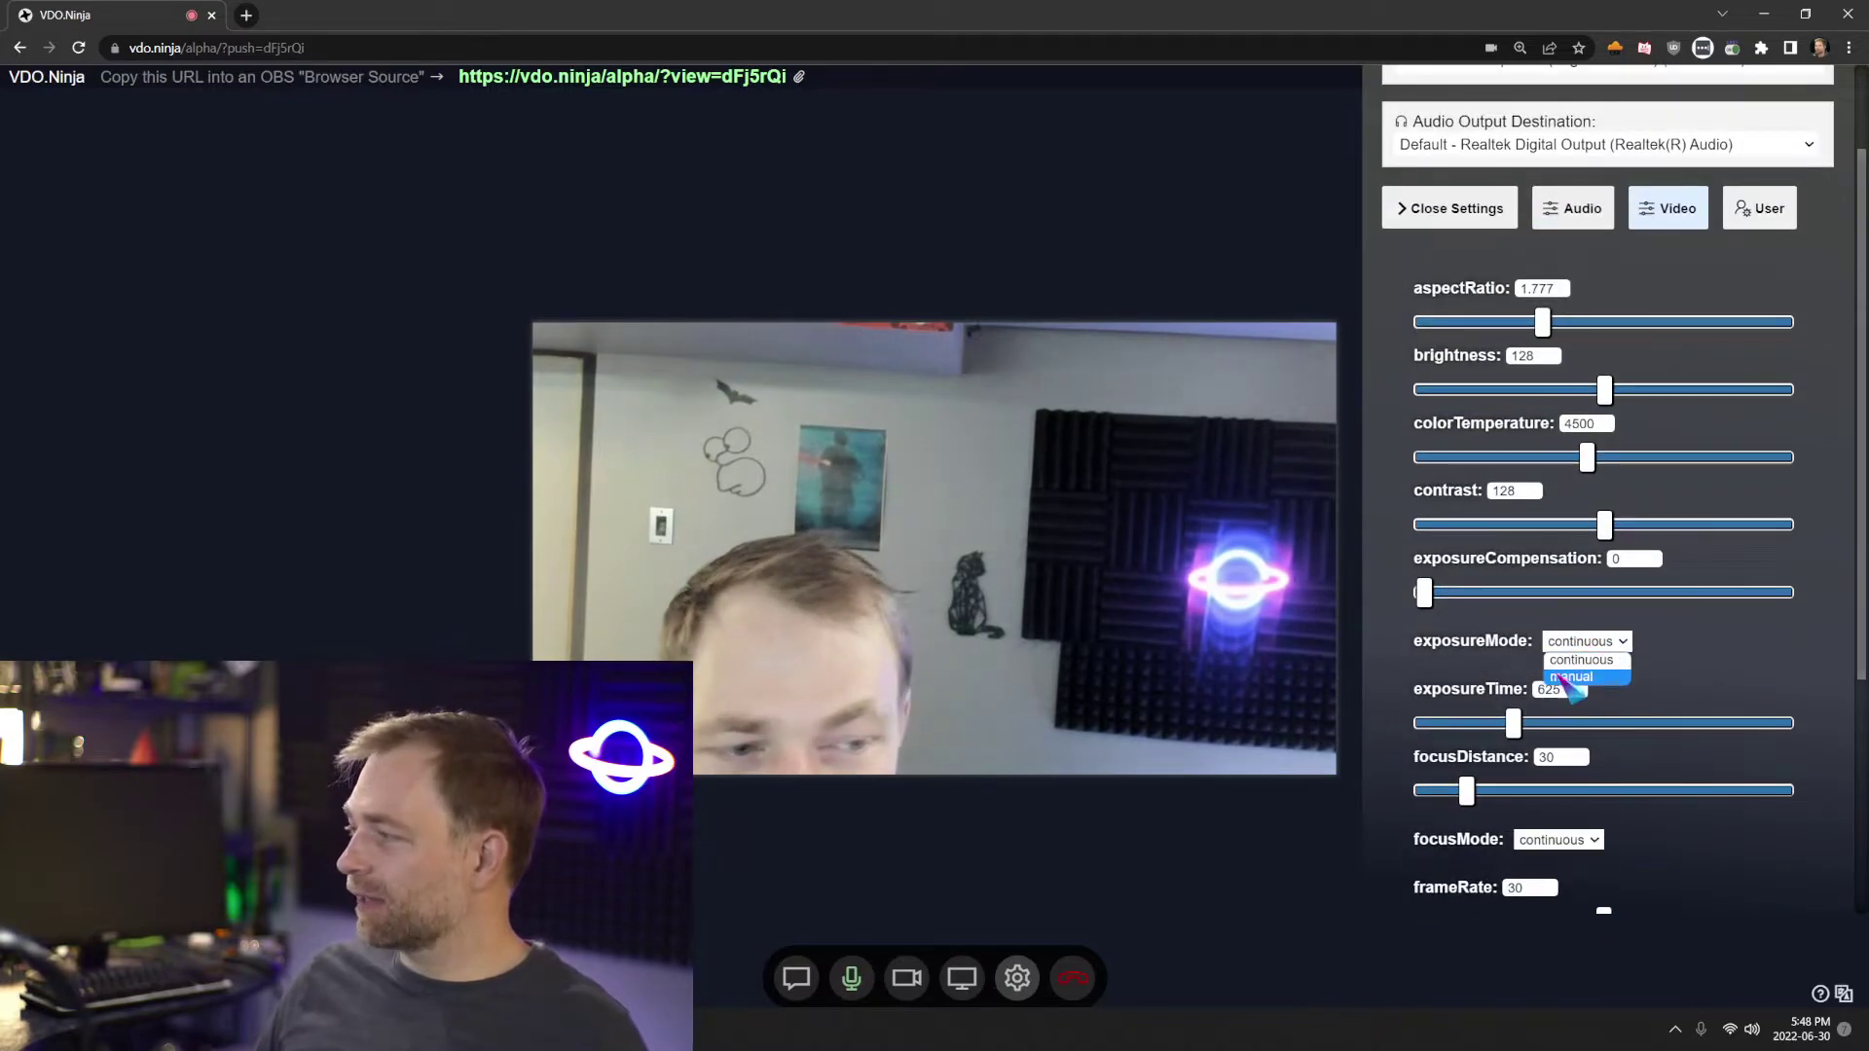
{"action": "left_click", "coordinate": [1698, 671]}
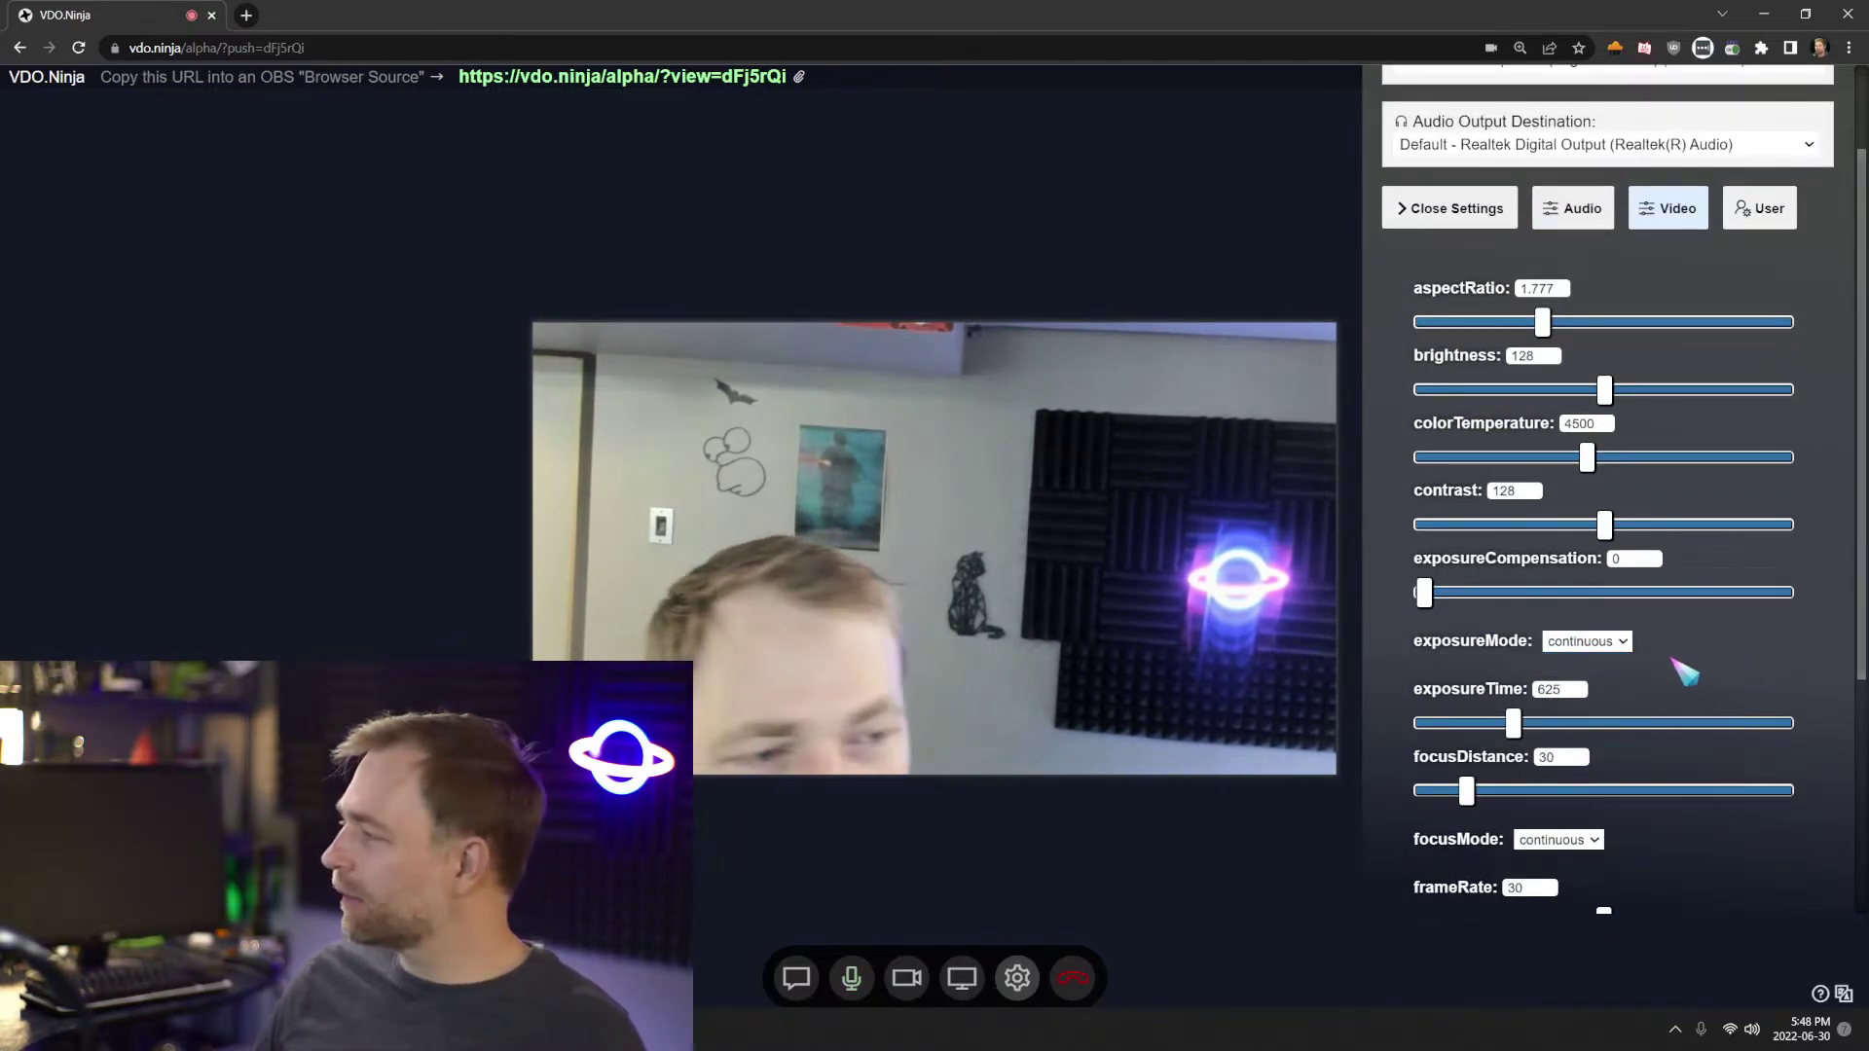
{"action": "scroll", "coordinate": [1621, 603], "scroll_direction": "down", "scroll_amount": 2}
{"action": "scroll", "coordinate": [1626, 622], "scroll_direction": "down", "scroll_amount": 2}
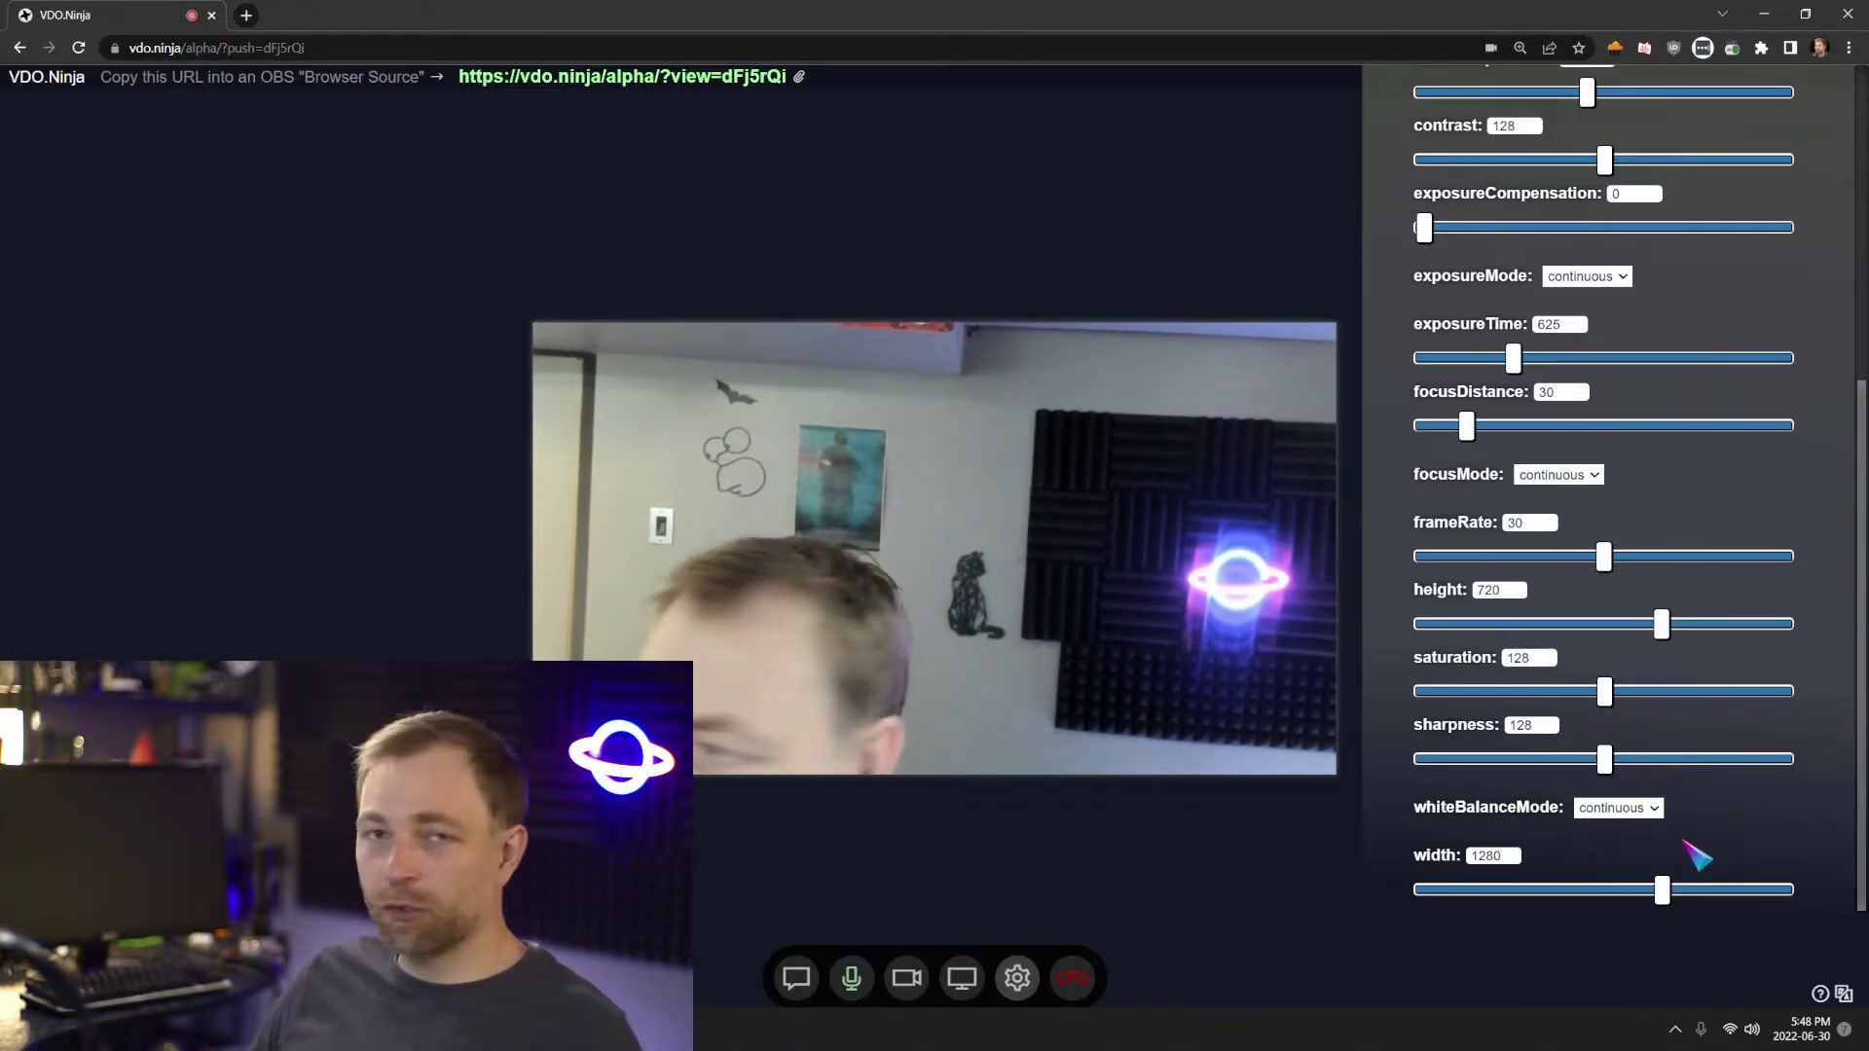
{"action": "scroll", "coordinate": [1676, 854], "scroll_direction": "up", "scroll_amount": 4}
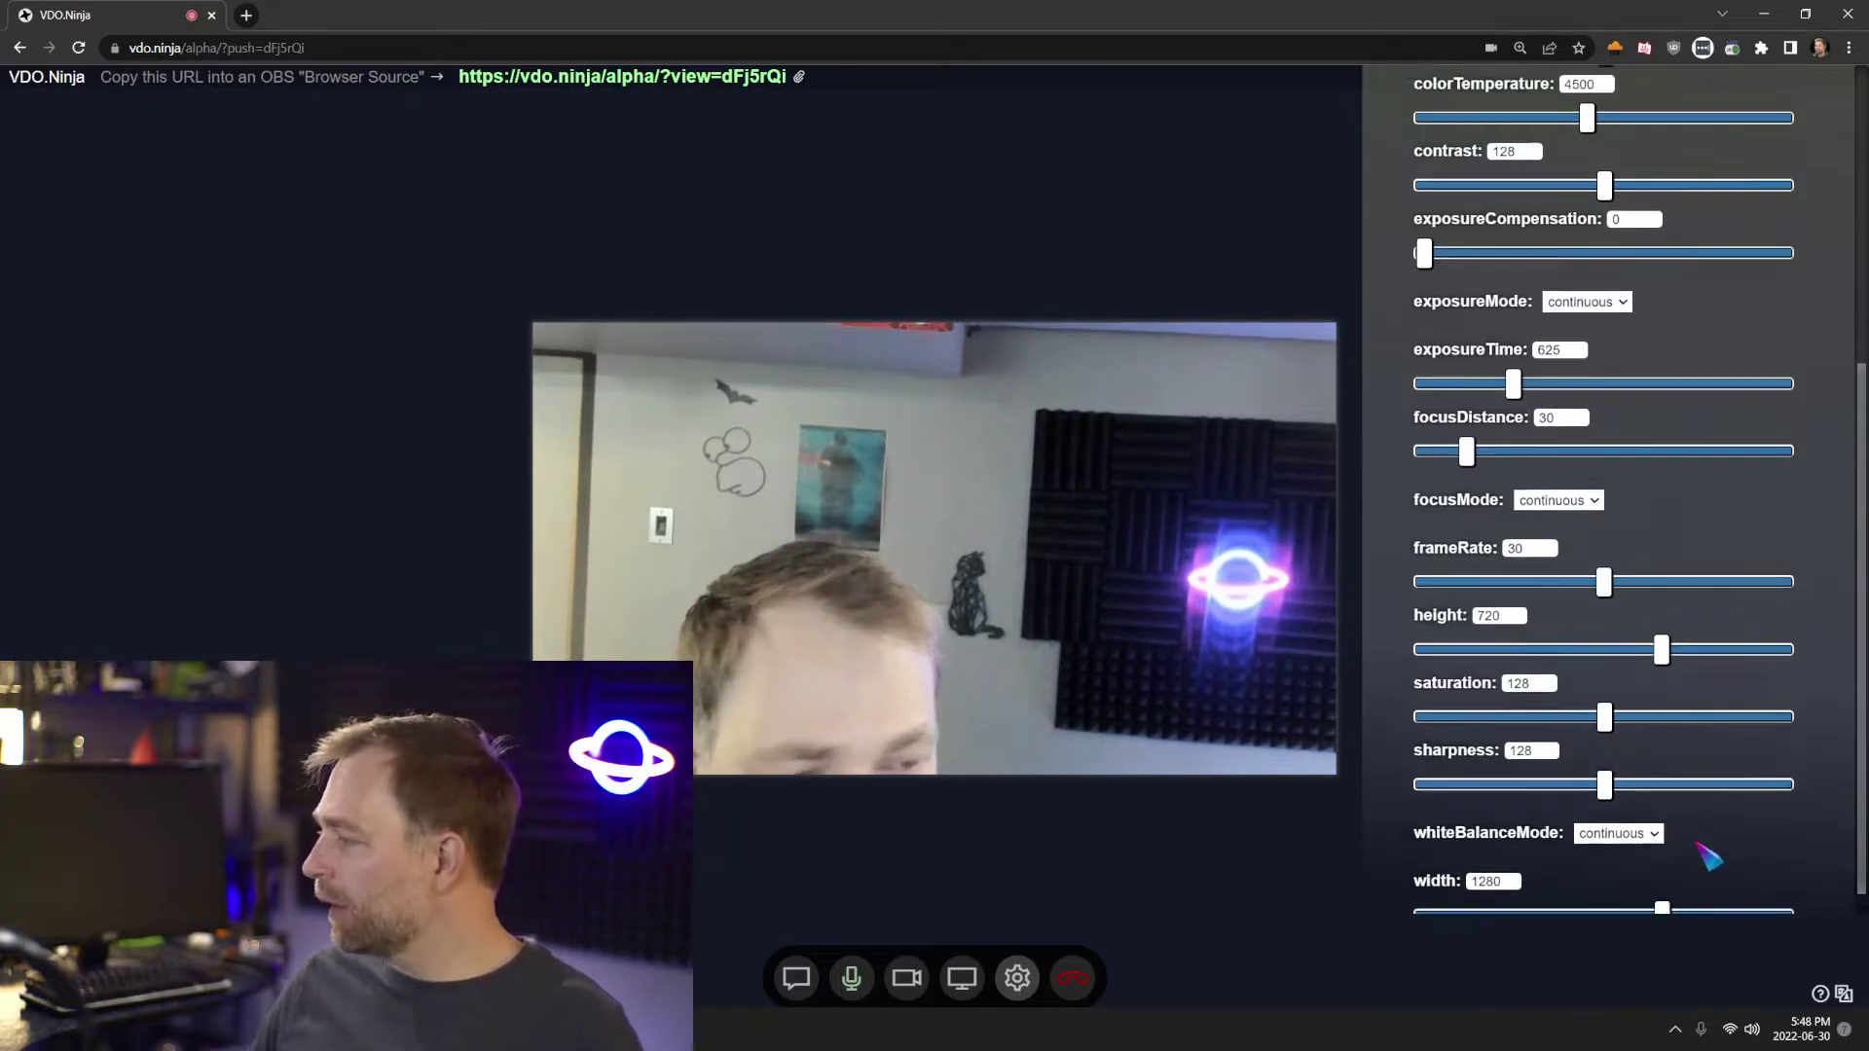
{"action": "scroll", "coordinate": [1606, 584], "scroll_direction": "down", "scroll_amount": 3}
{"action": "scroll", "coordinate": [1584, 772], "scroll_direction": "down", "scroll_amount": 1}
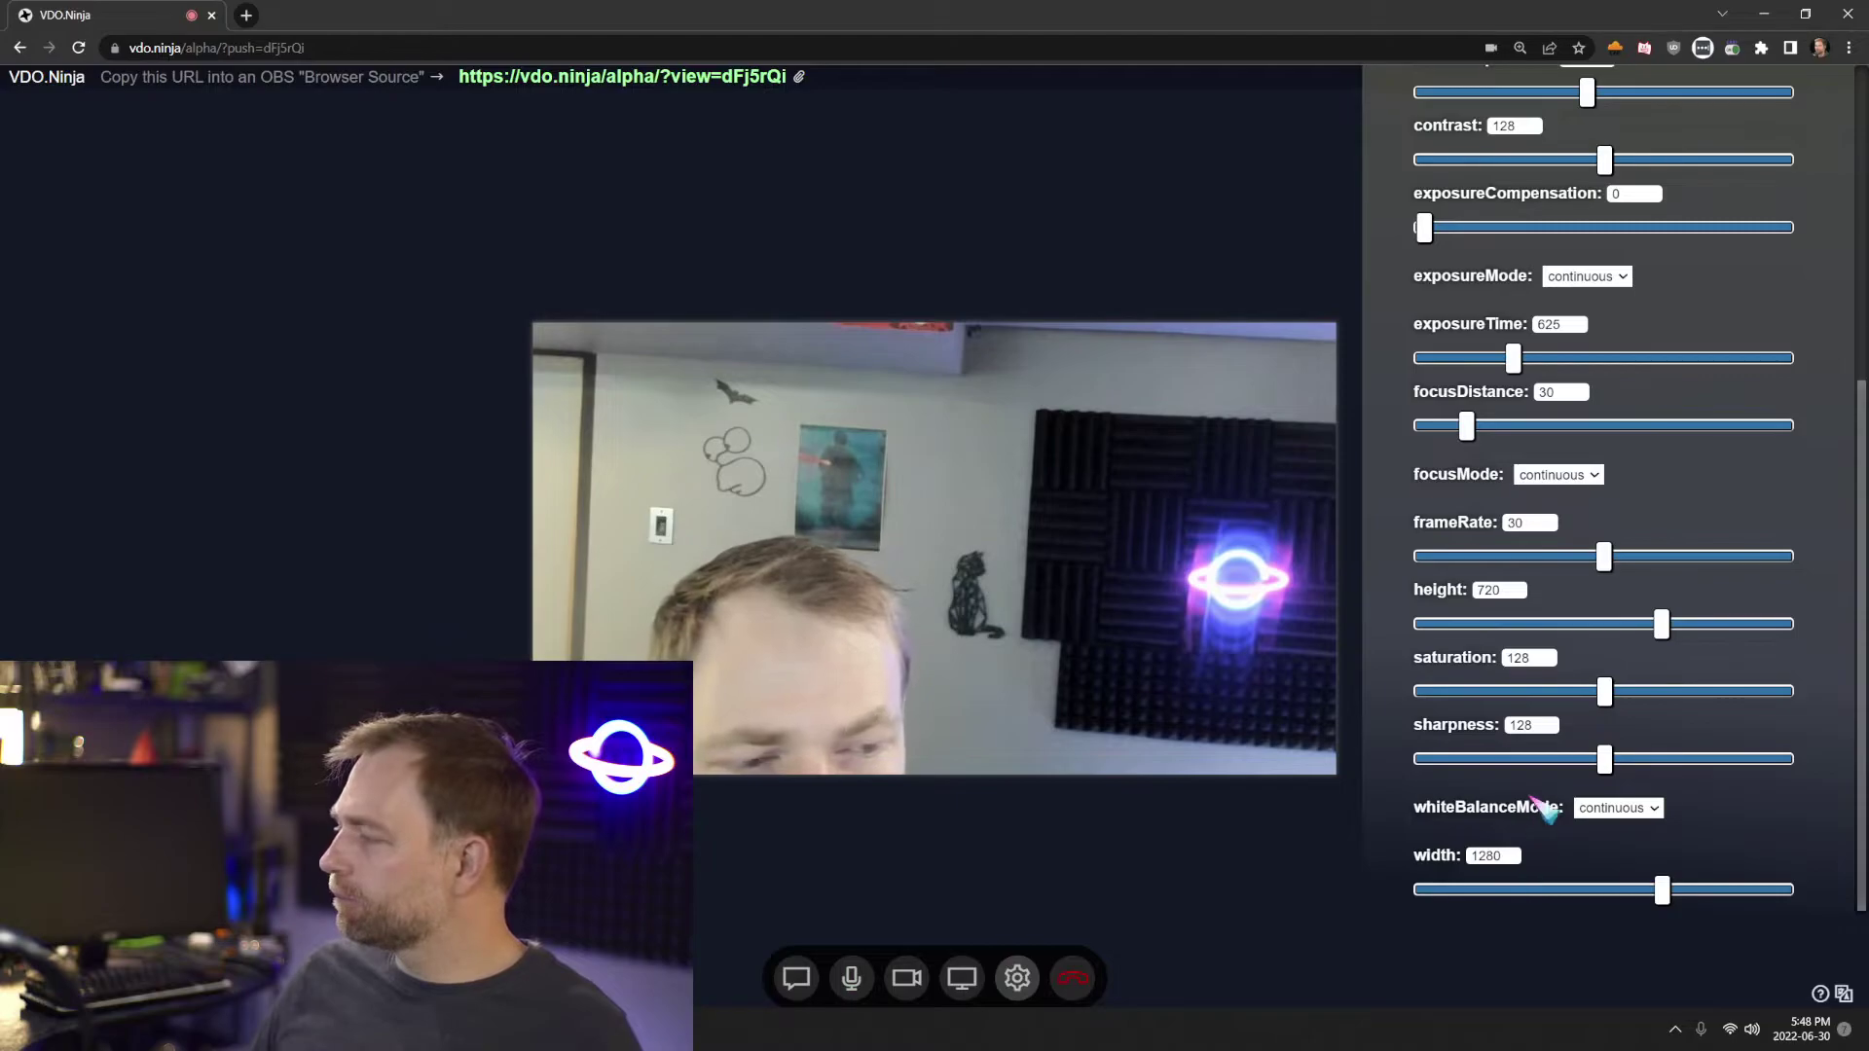
{"action": "left_click", "coordinate": [1512, 690]}
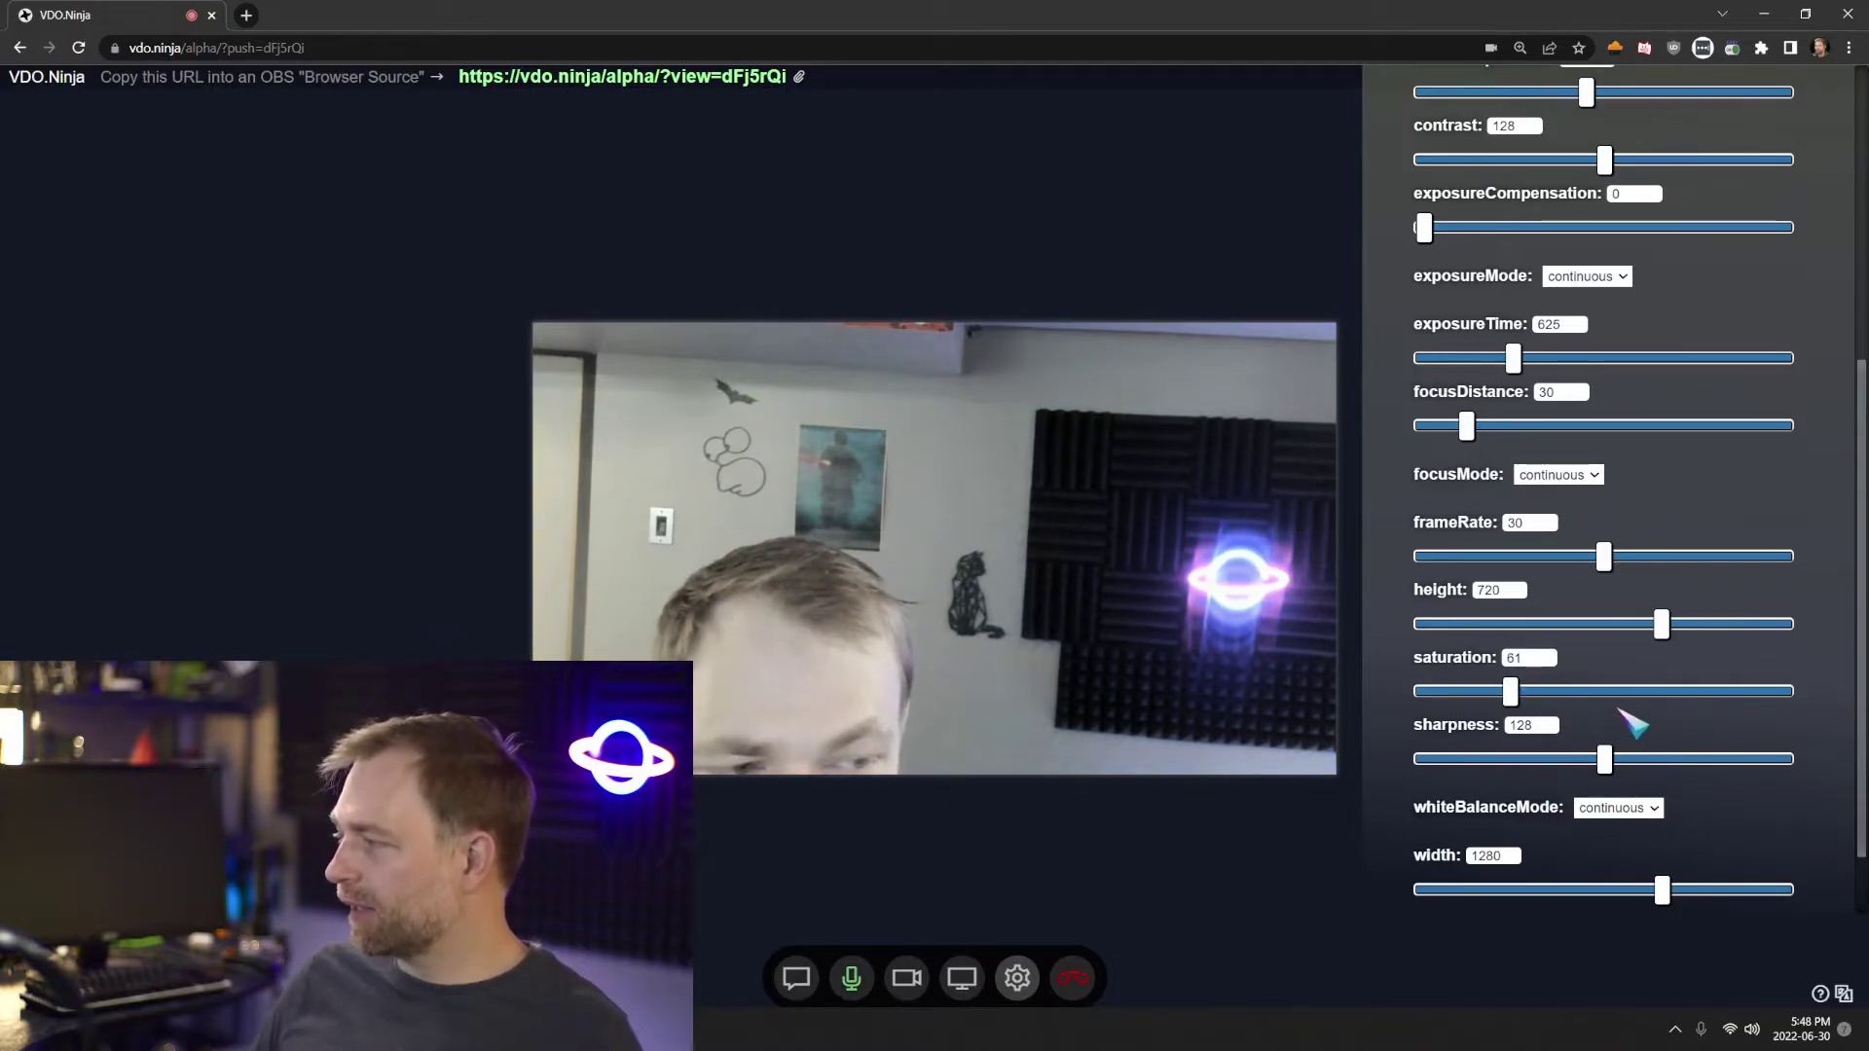
{"action": "left_click", "coordinate": [1643, 690]}
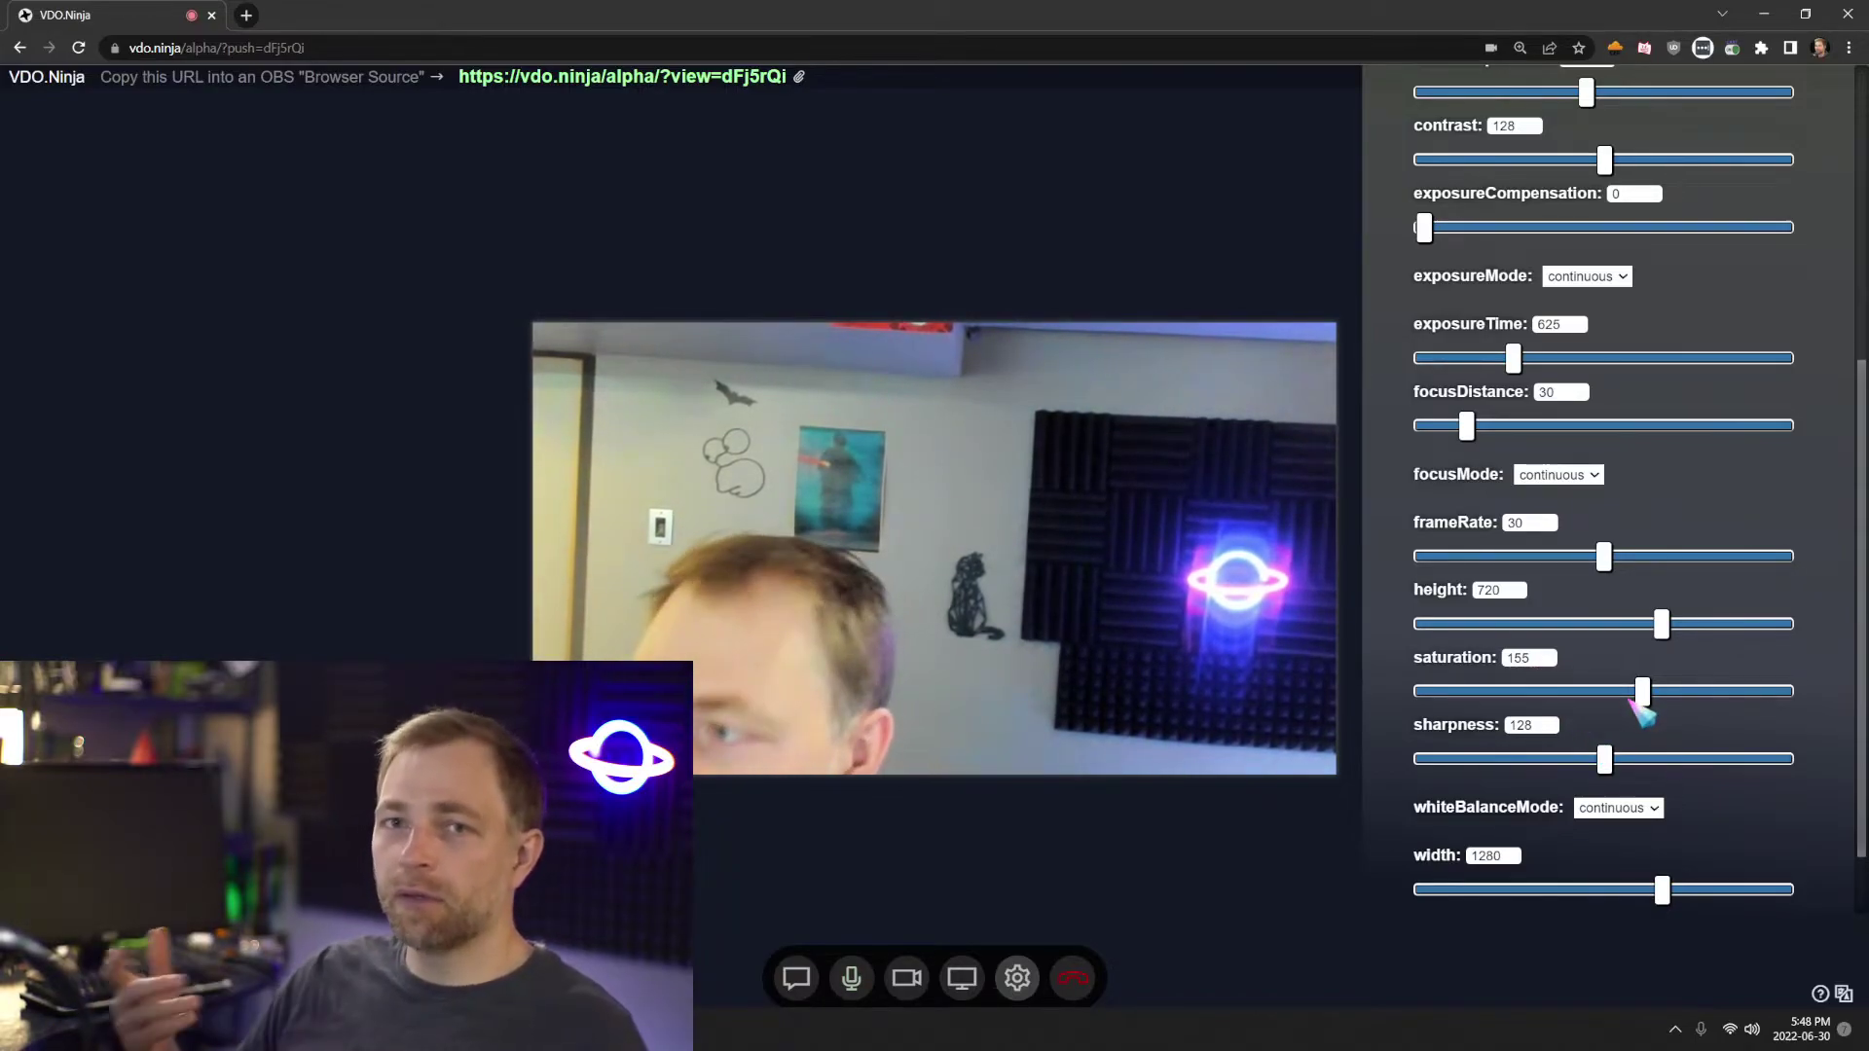
{"action": "scroll", "coordinate": [1567, 744], "scroll_direction": "down", "scroll_amount": 1}
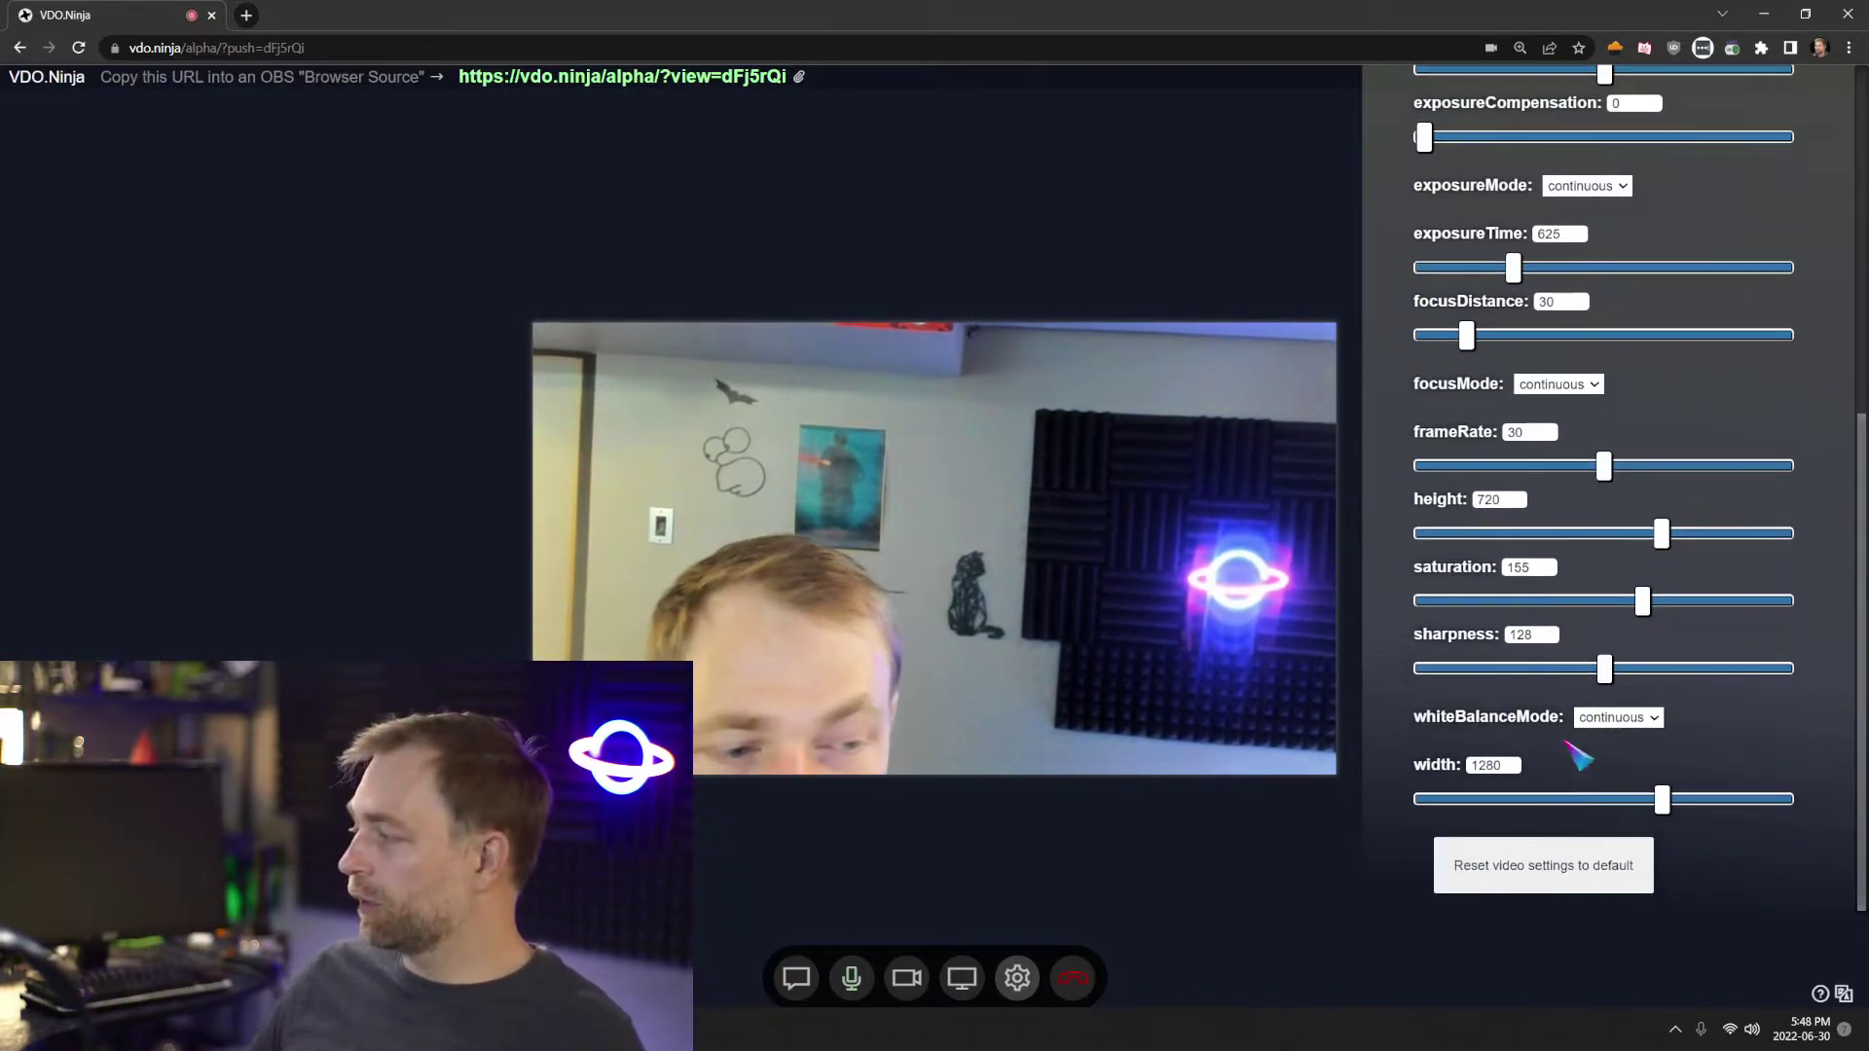
Reset the video settings to defaults, restoring saturation 128 and height 720
{"action": "left_click", "coordinate": [1542, 869]}
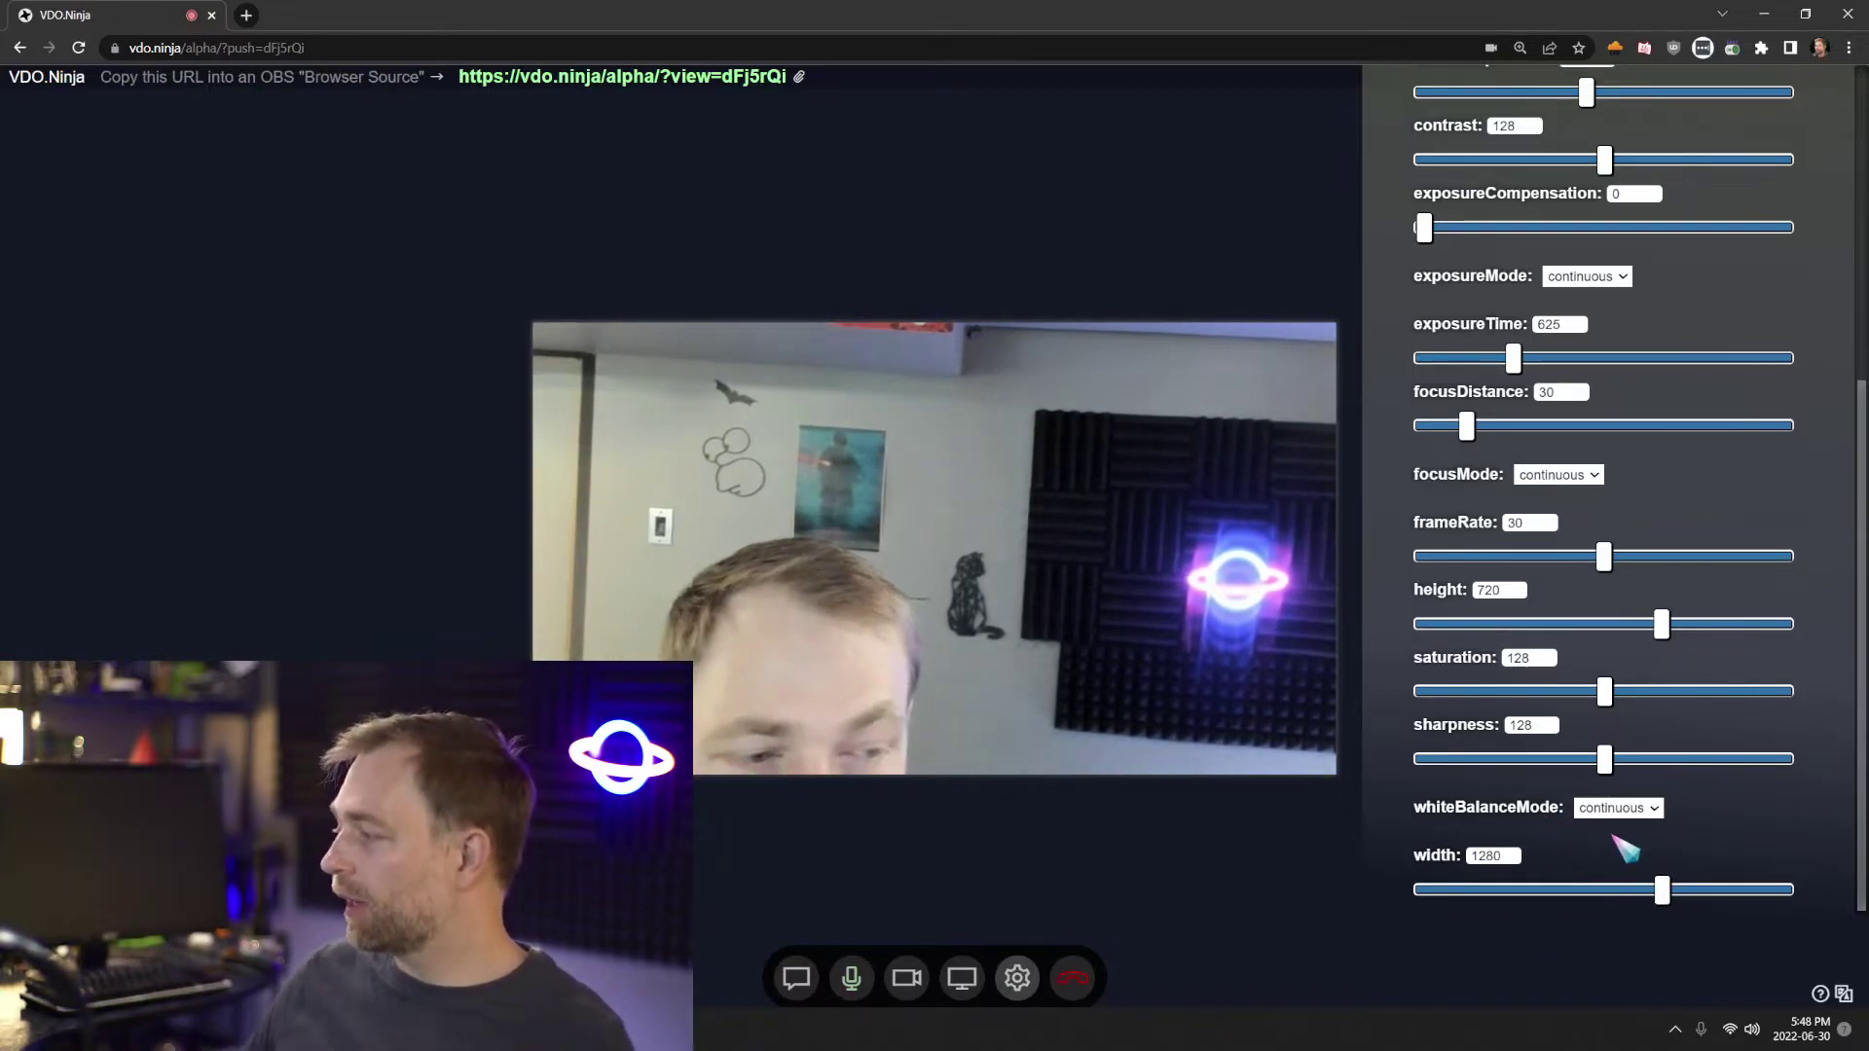
{"action": "scroll", "coordinate": [1581, 715], "scroll_direction": "down", "scroll_amount": 1}
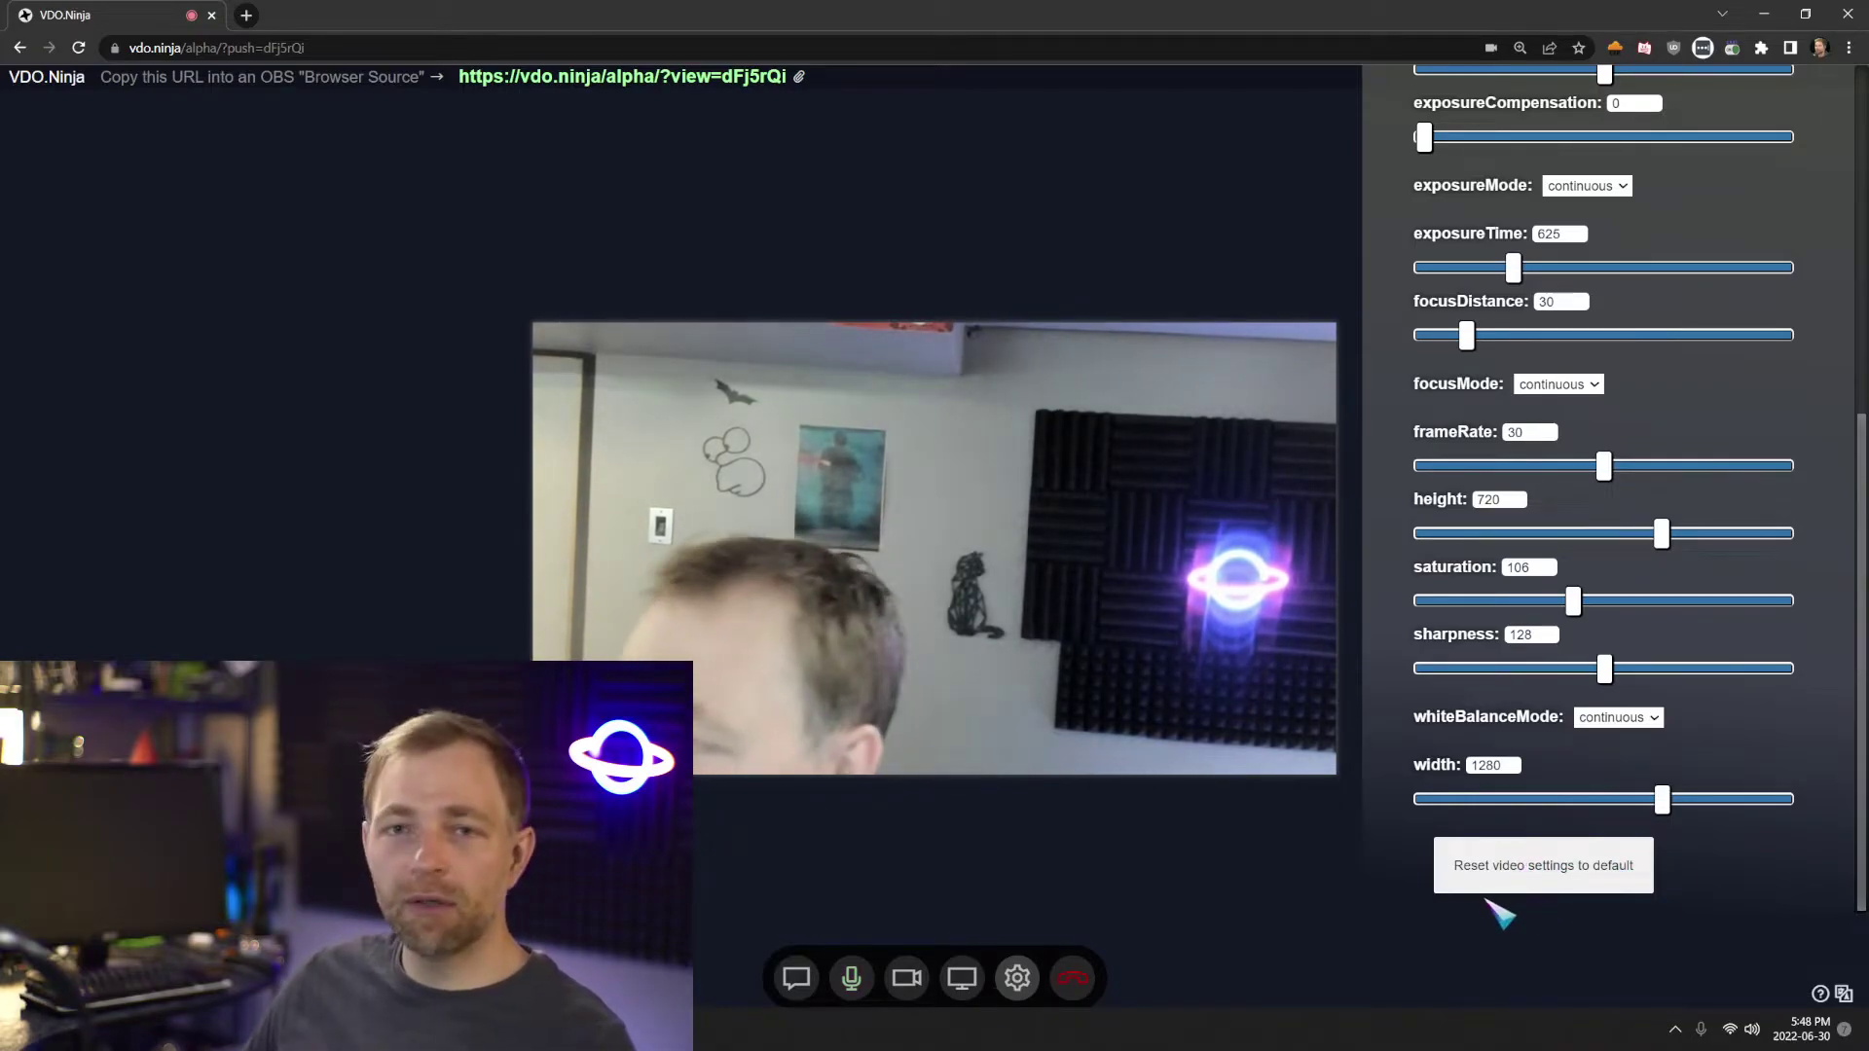
{"action": "left_click", "coordinate": [1539, 862]}
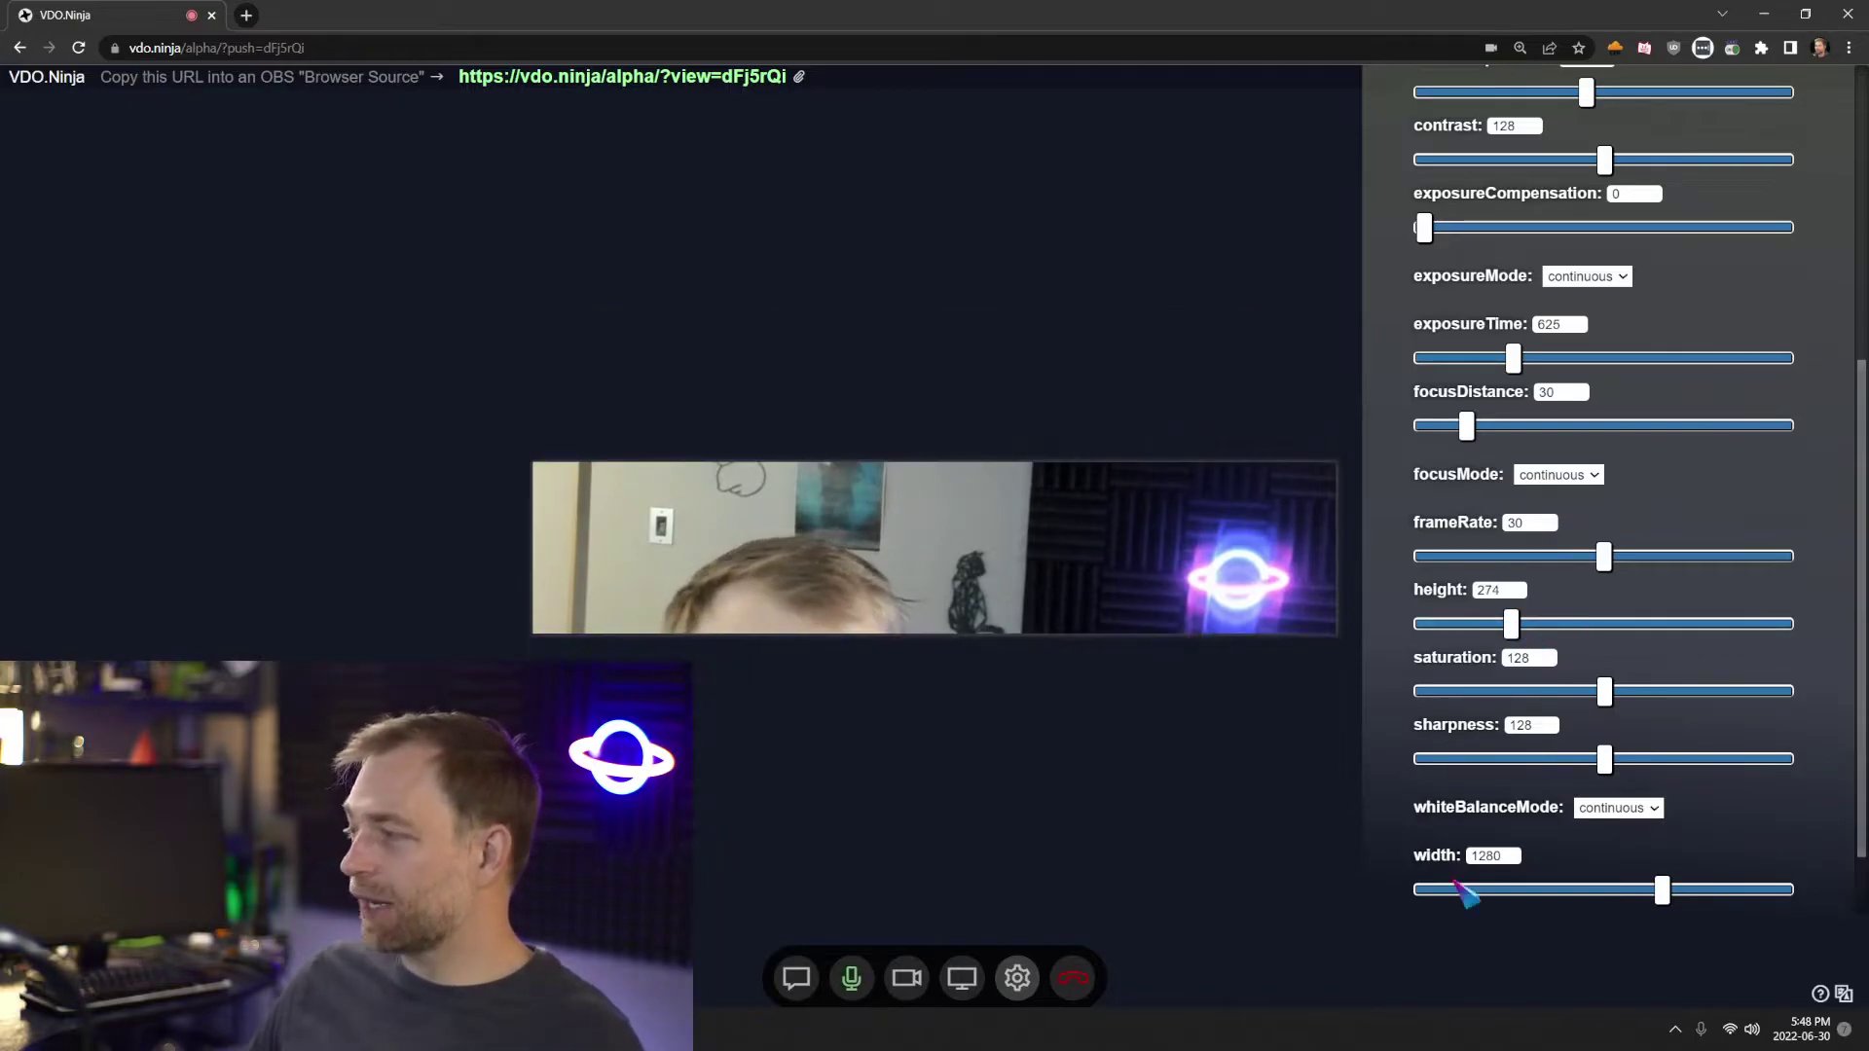
{"action": "scroll", "coordinate": [1577, 900], "scroll_direction": "down", "scroll_amount": 1}
{"action": "left_click", "coordinate": [1567, 871]}
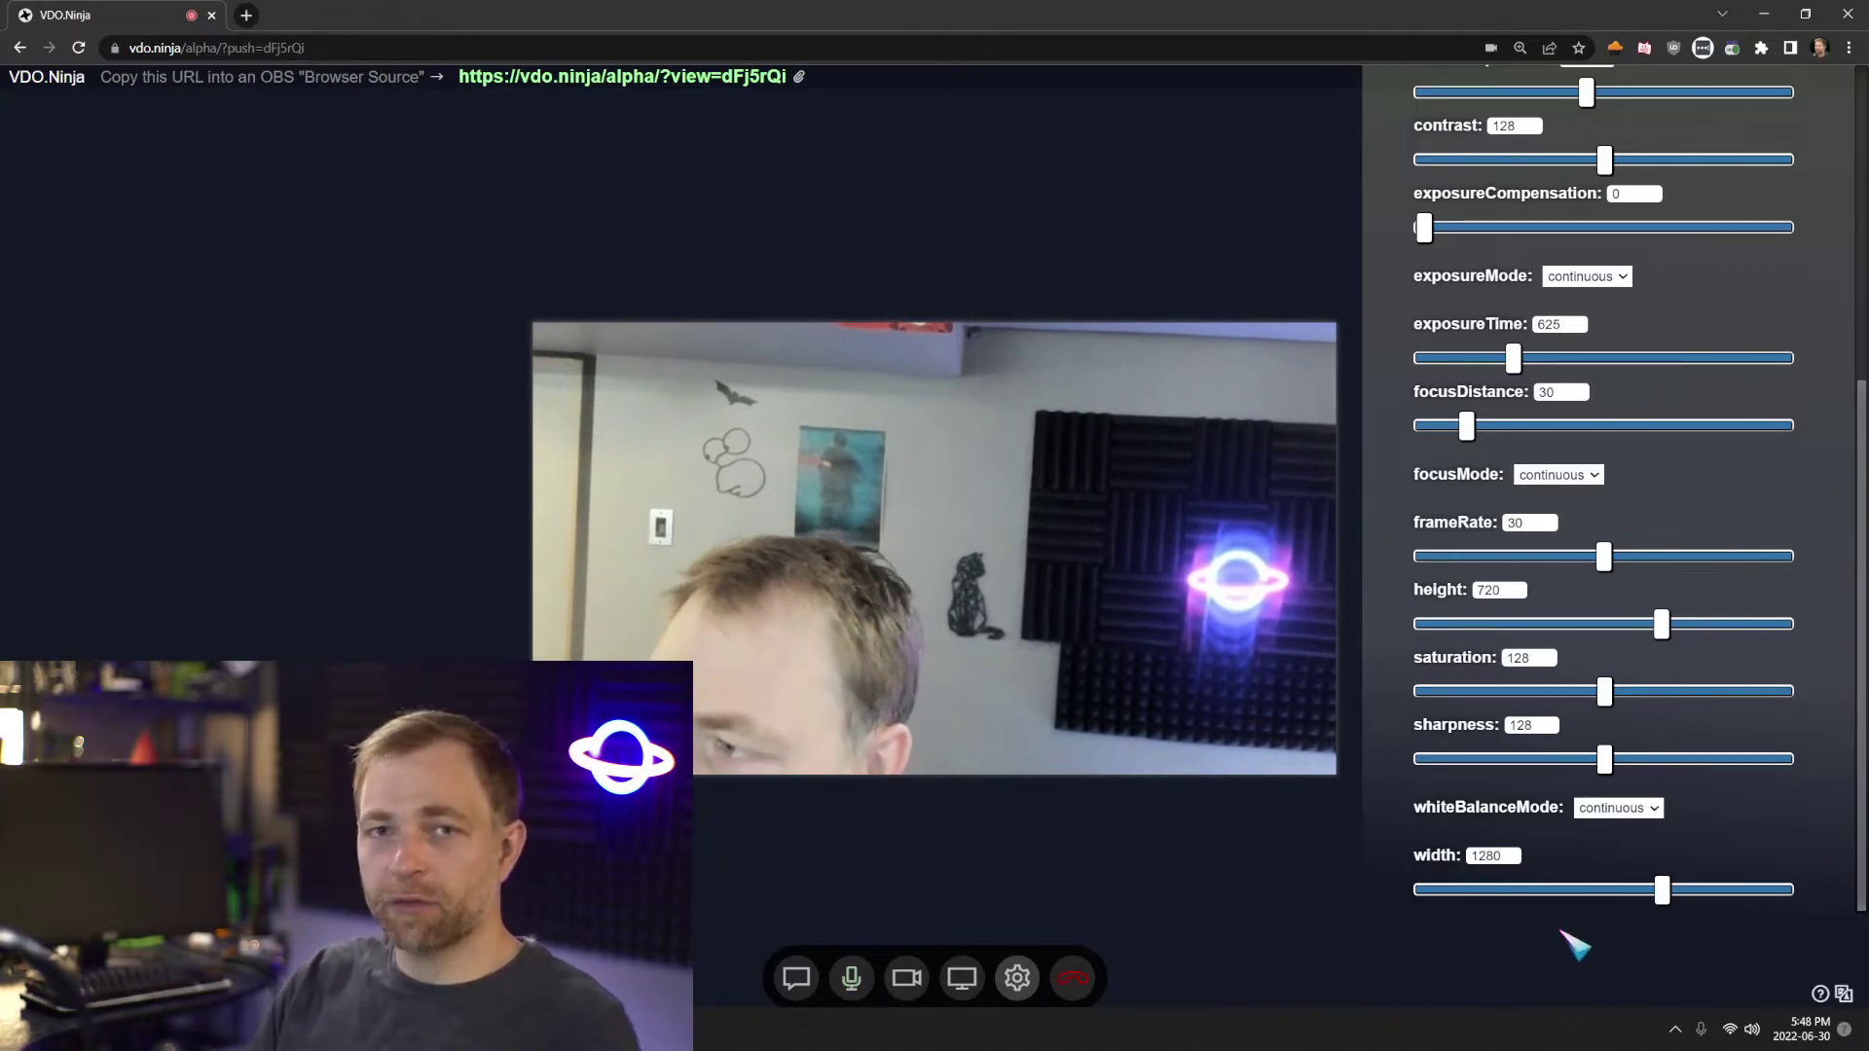
Look over the sliders and collapse the camera video adjustments
{"action": "scroll", "coordinate": [1677, 668], "scroll_direction": "up", "scroll_amount": 5}
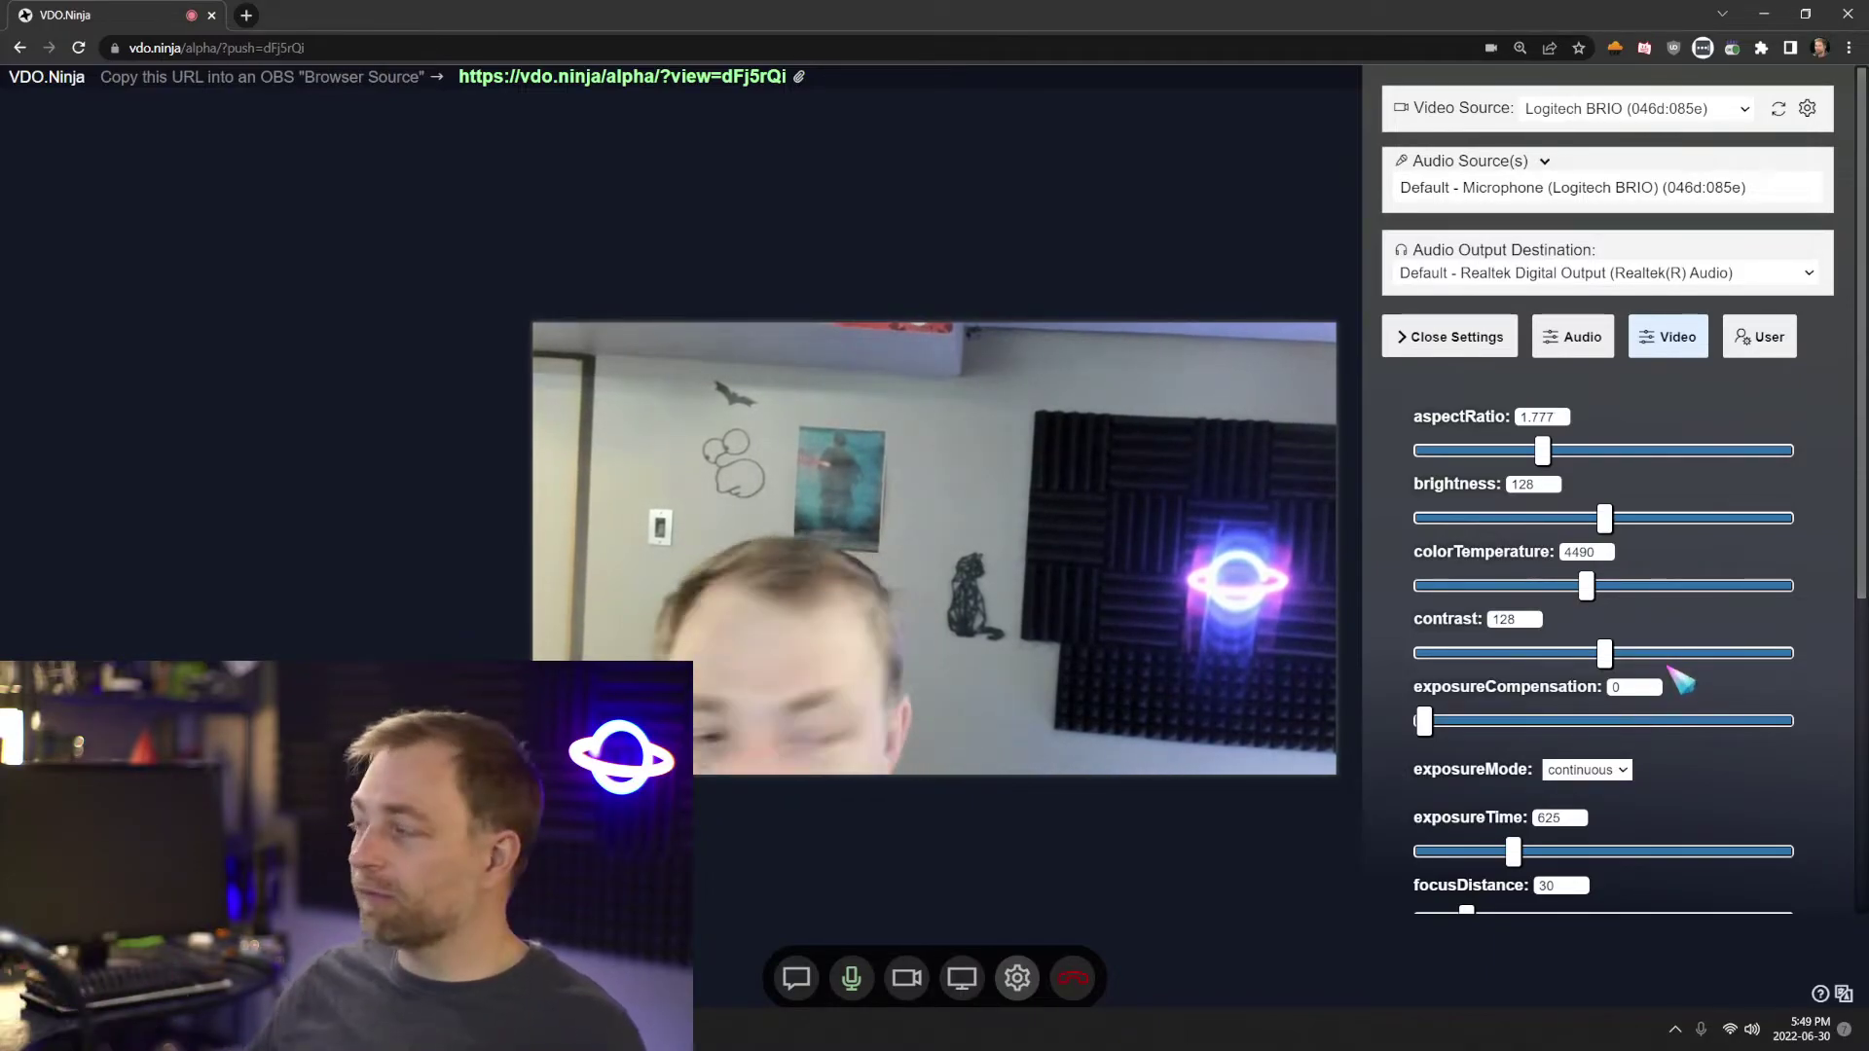
{"action": "scroll", "coordinate": [1694, 669], "scroll_direction": "down", "scroll_amount": 5}
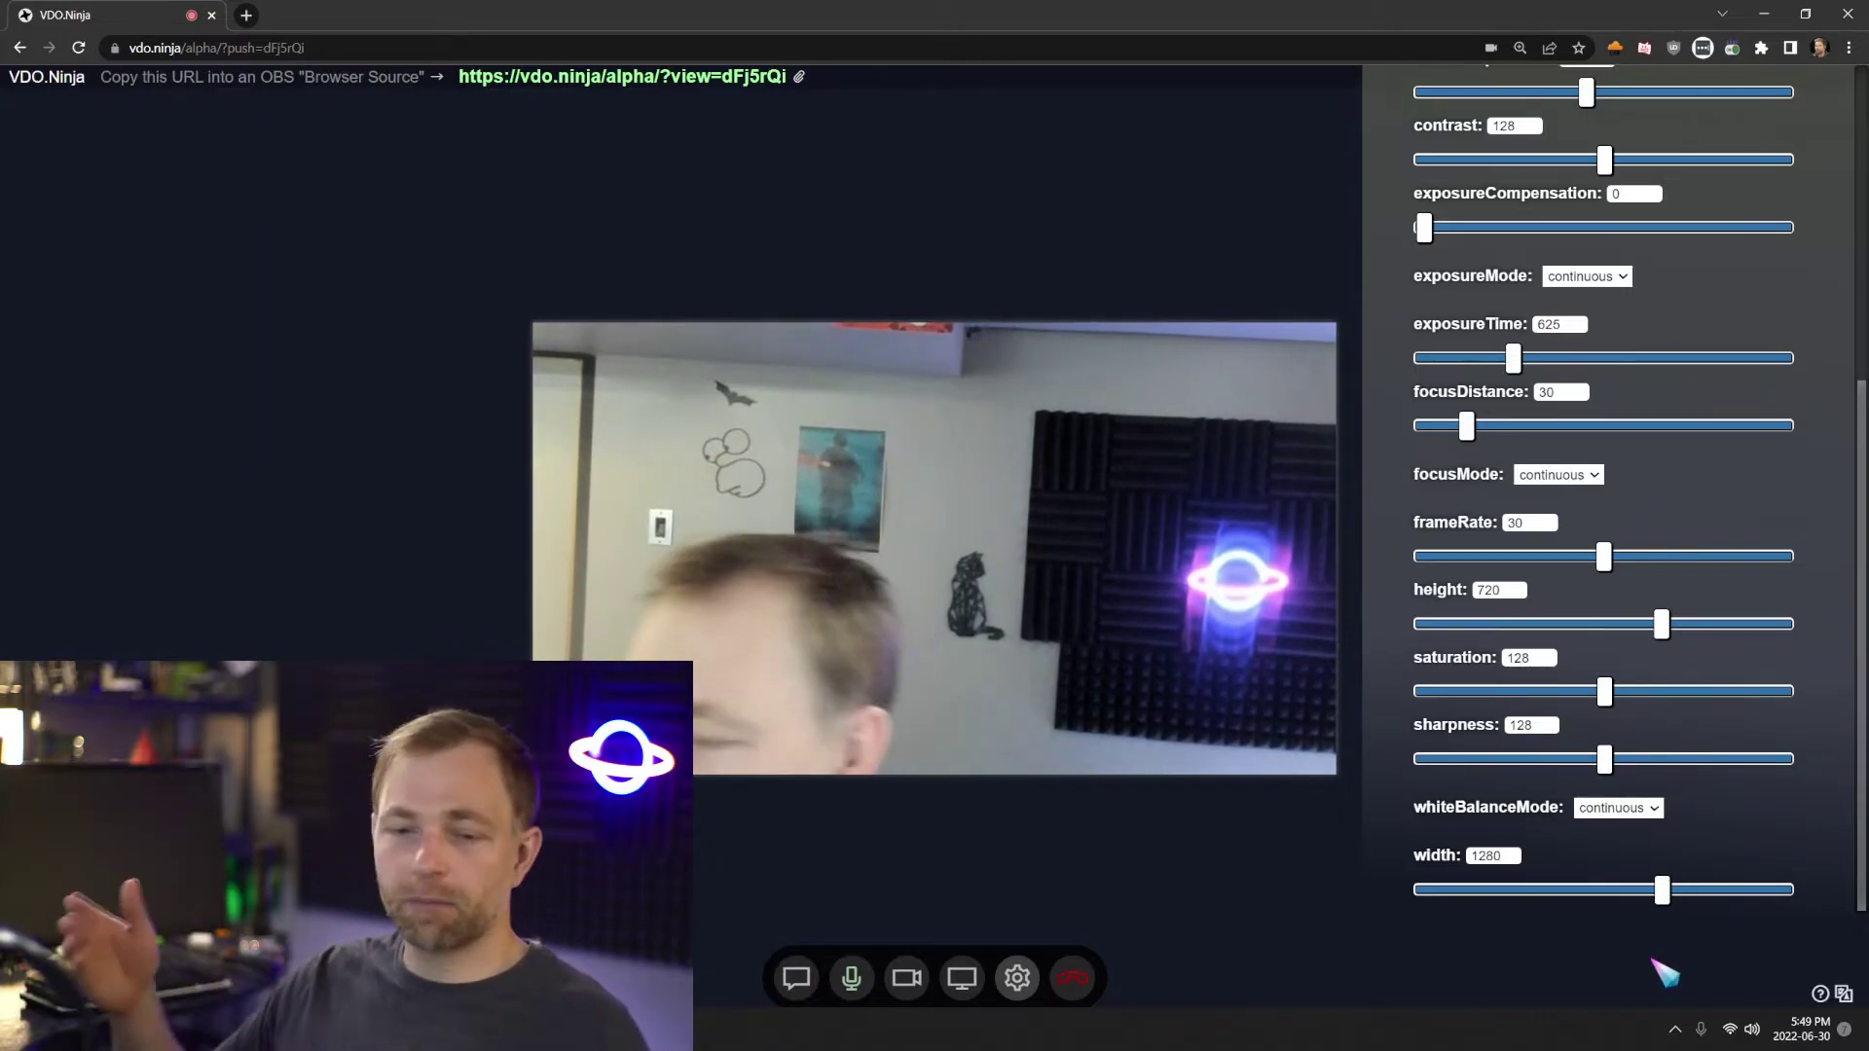
{"action": "scroll", "coordinate": [1439, 785], "scroll_direction": "up", "scroll_amount": 5}
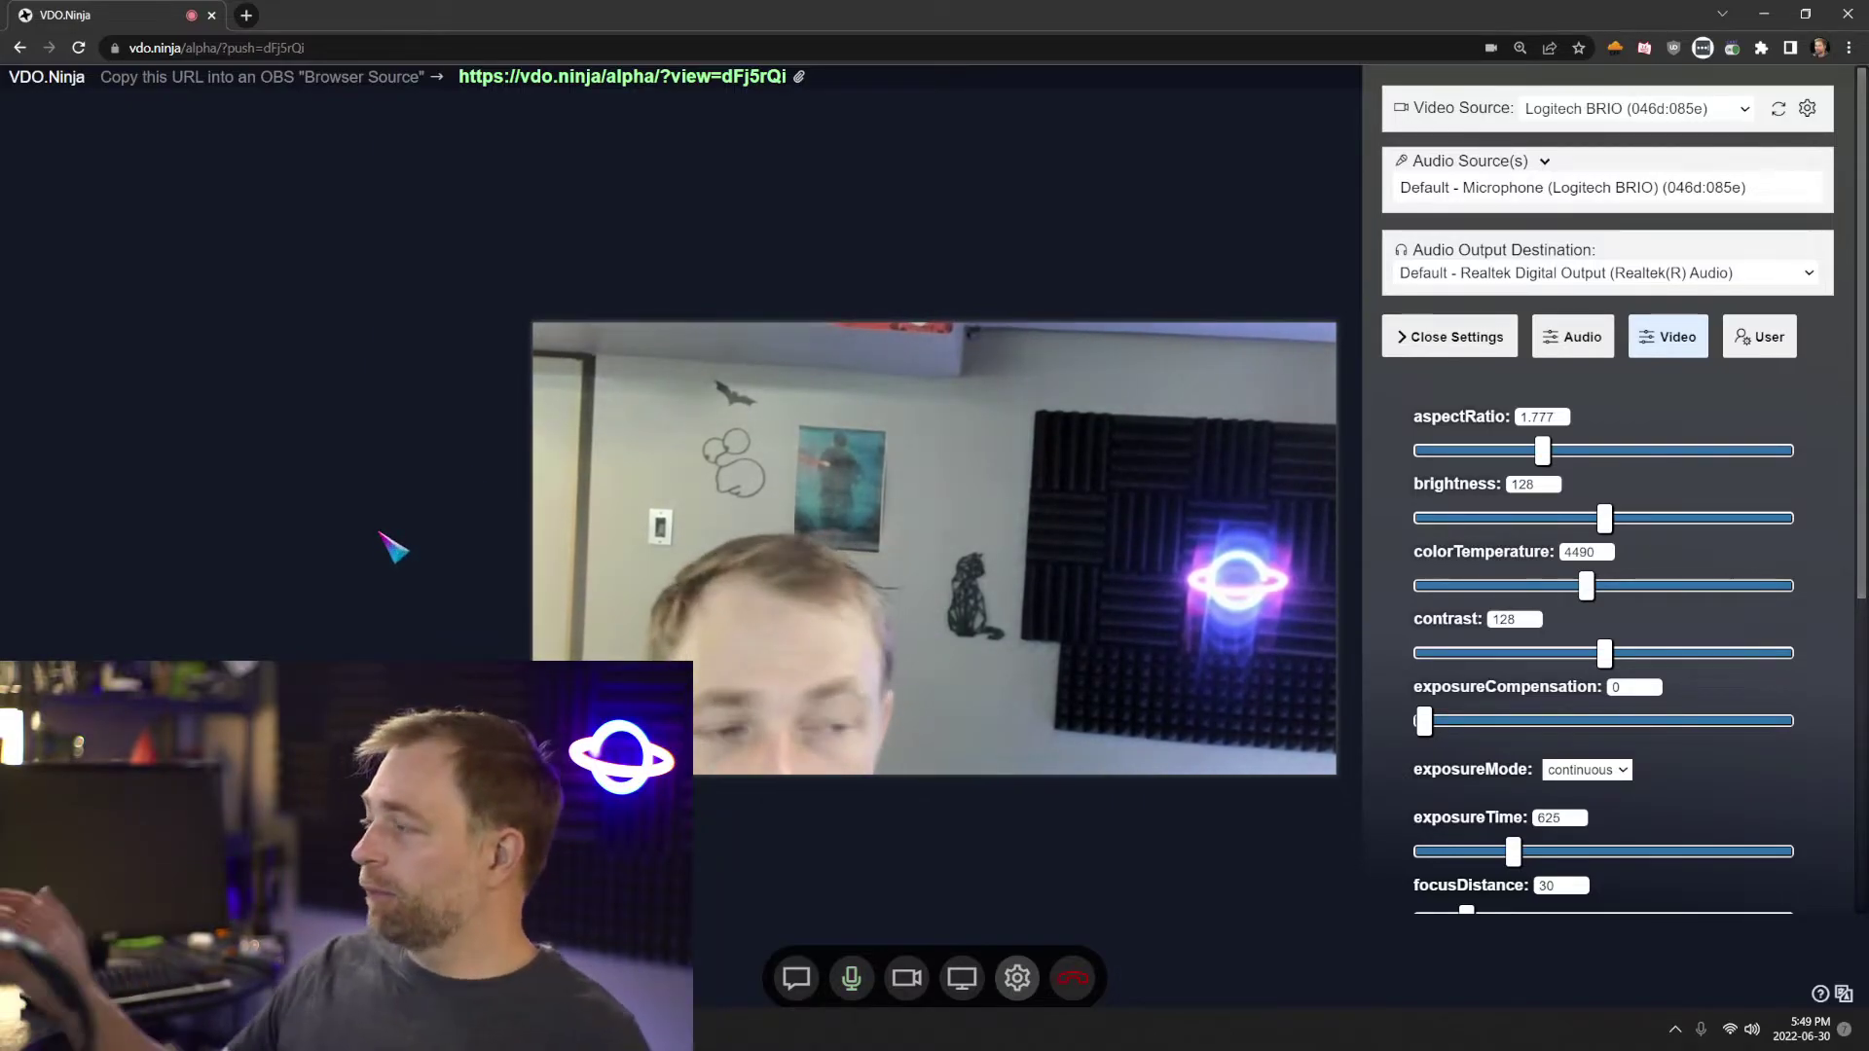
{"action": "scroll", "coordinate": [1612, 373], "scroll_direction": "down", "scroll_amount": 5}
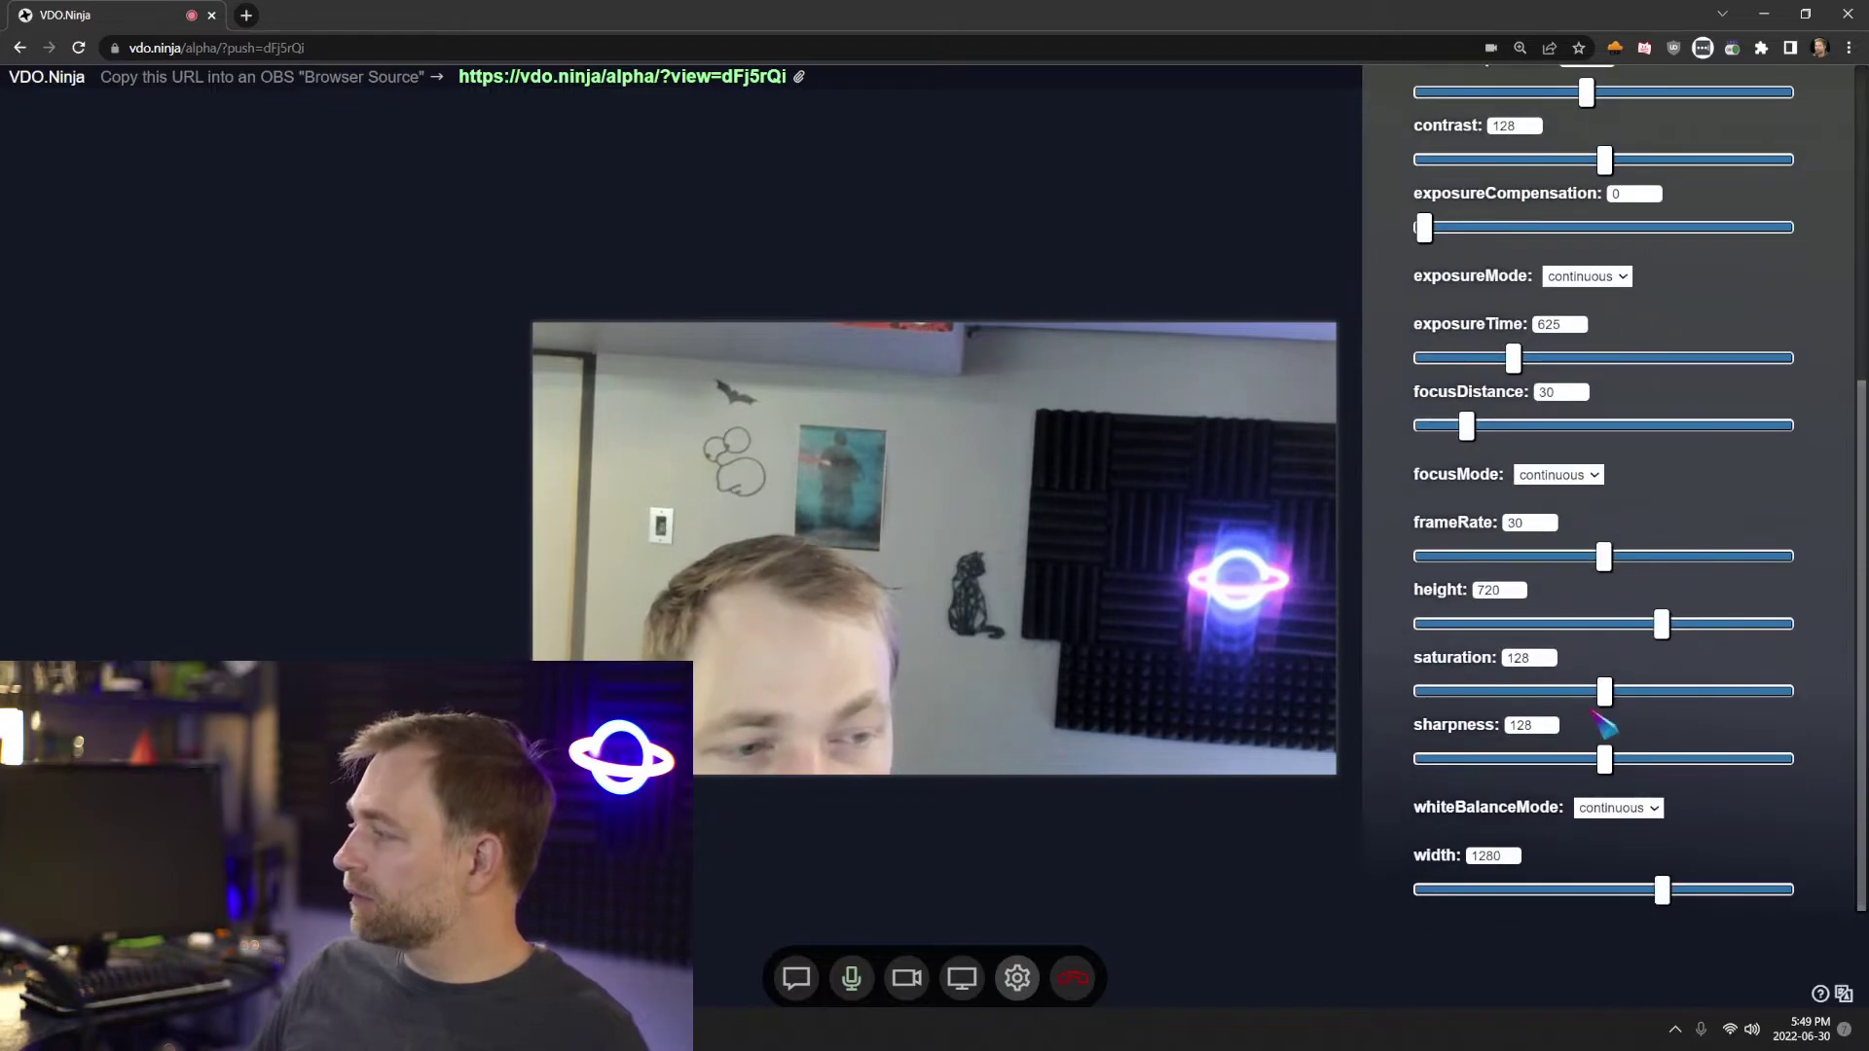
{"action": "scroll", "coordinate": [1654, 867], "scroll_direction": "up", "scroll_amount": 4}
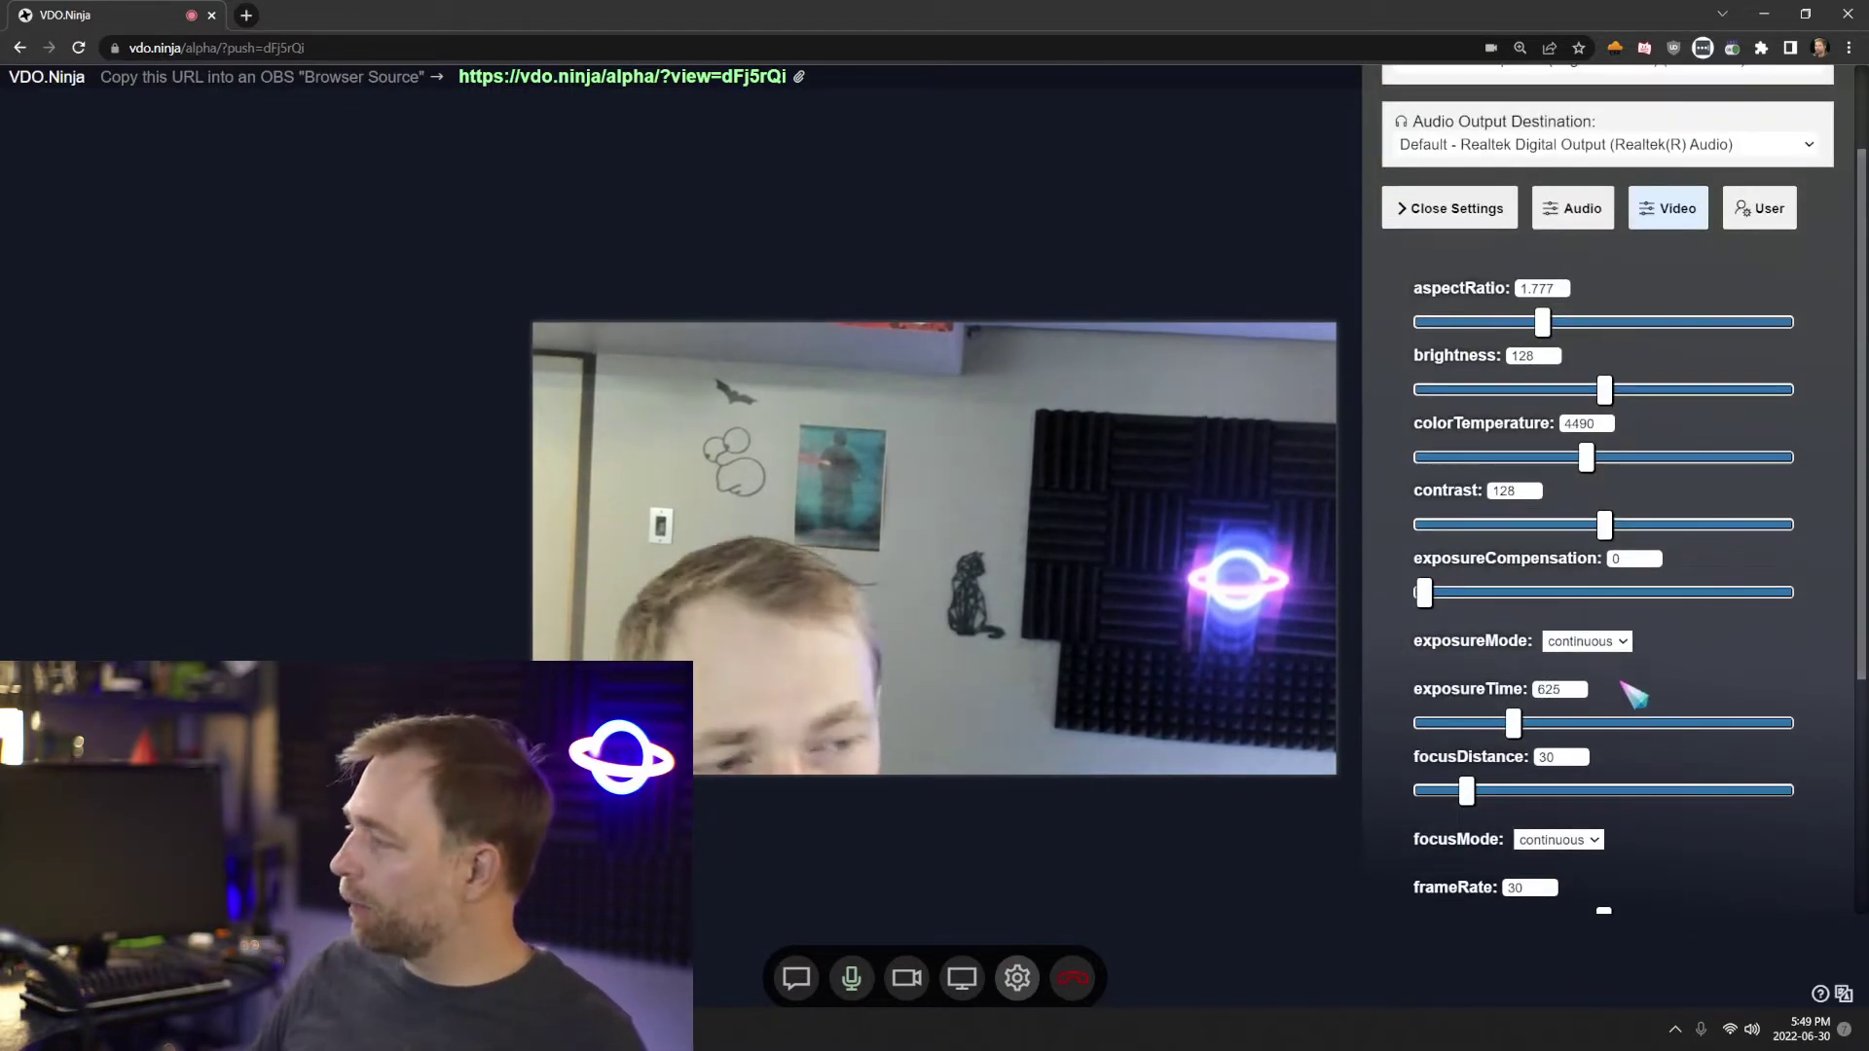
{"action": "scroll", "coordinate": [1632, 694], "scroll_direction": "down", "scroll_amount": 4}
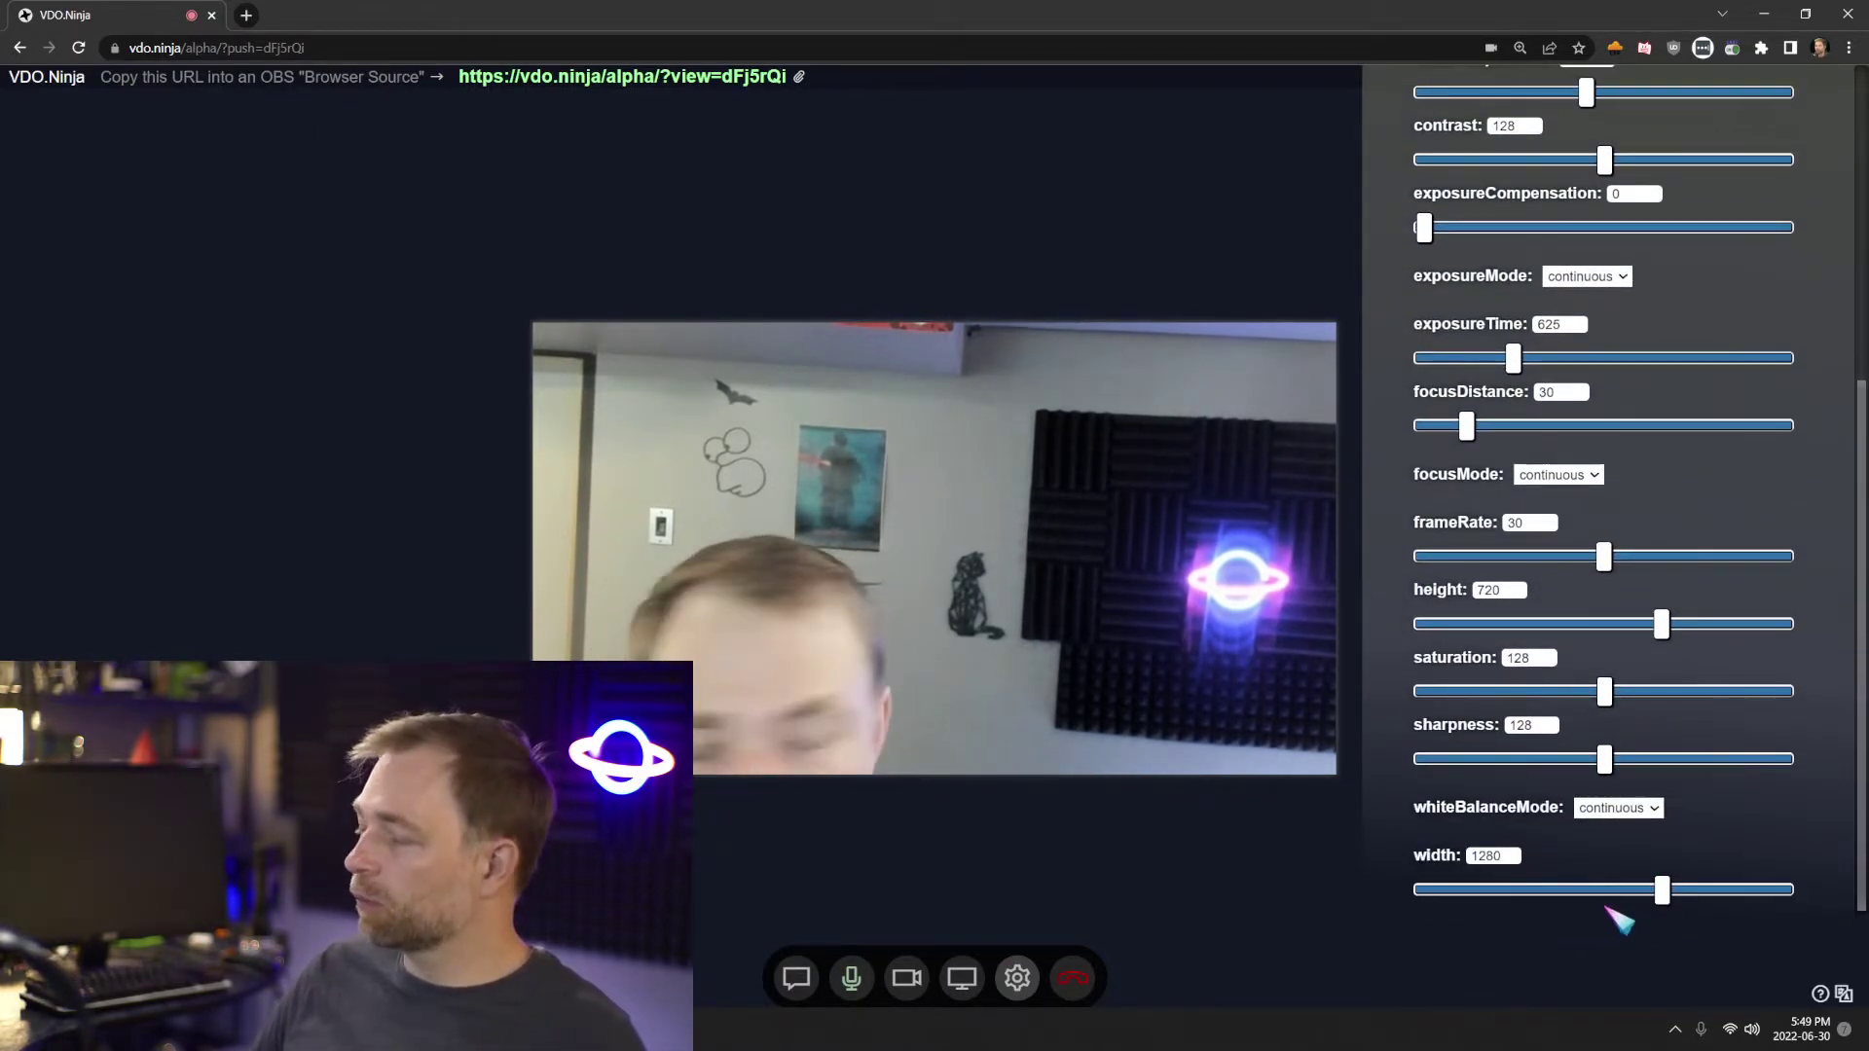
{"action": "scroll", "coordinate": [1665, 603], "scroll_direction": "up", "scroll_amount": 5}
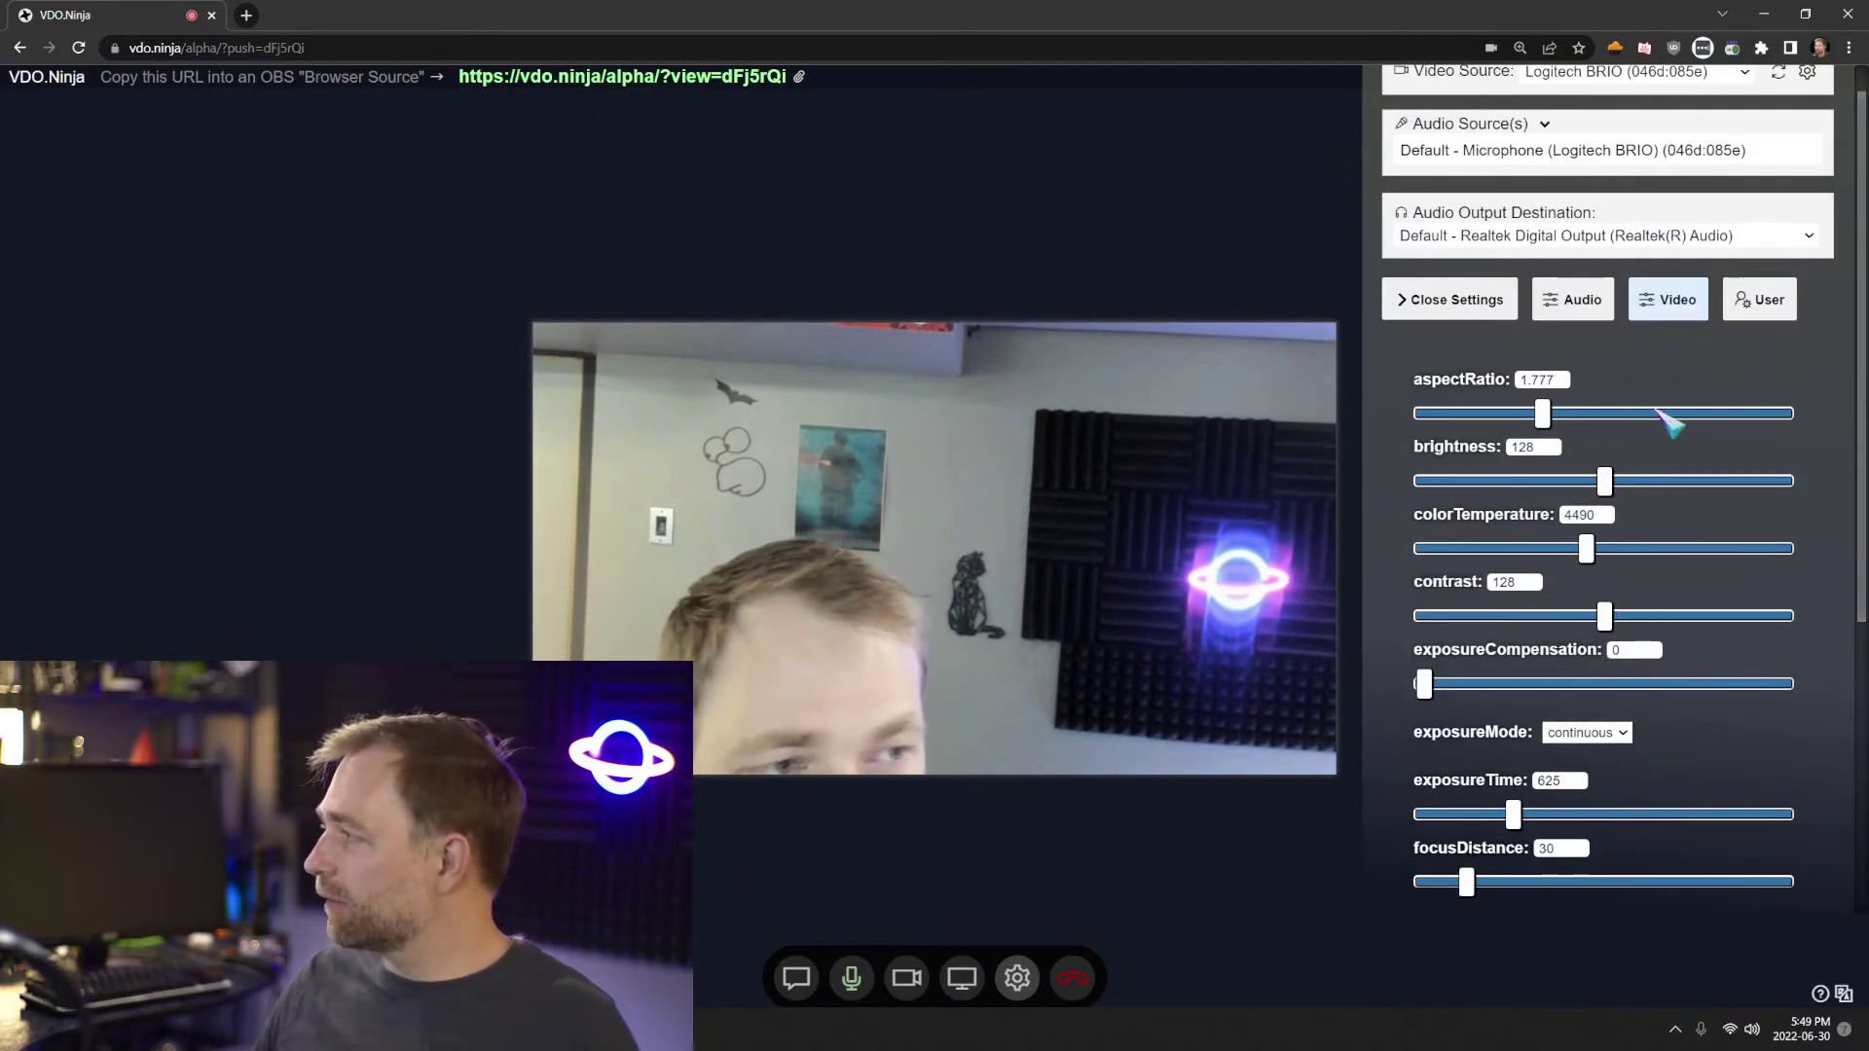
{"action": "left_click", "coordinate": [1666, 307]}
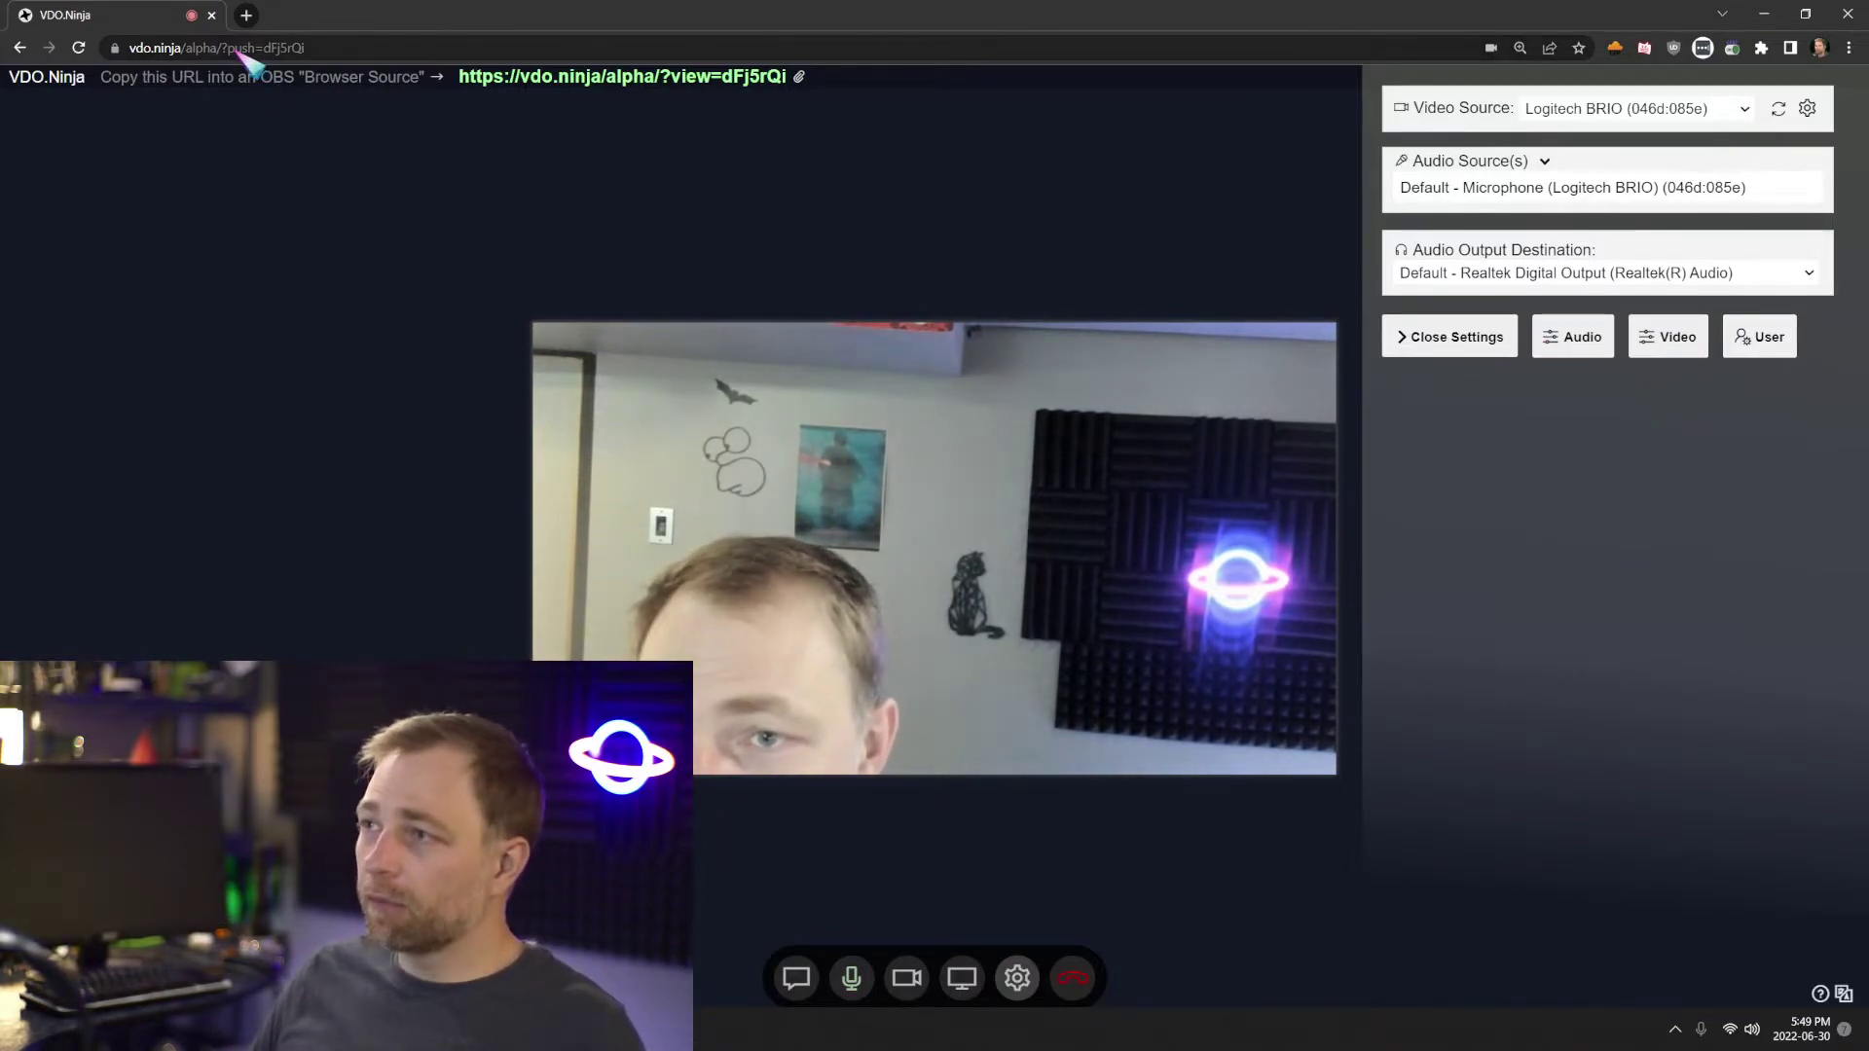
Append &ptz to the push link and reload, leaving the current session
{"action": "left_click", "coordinate": [435, 50]}
{"action": "left_click", "coordinate": [440, 52]}
{"action": "type", "text": "&ptz"}
{"action": "key", "text": "Return"}
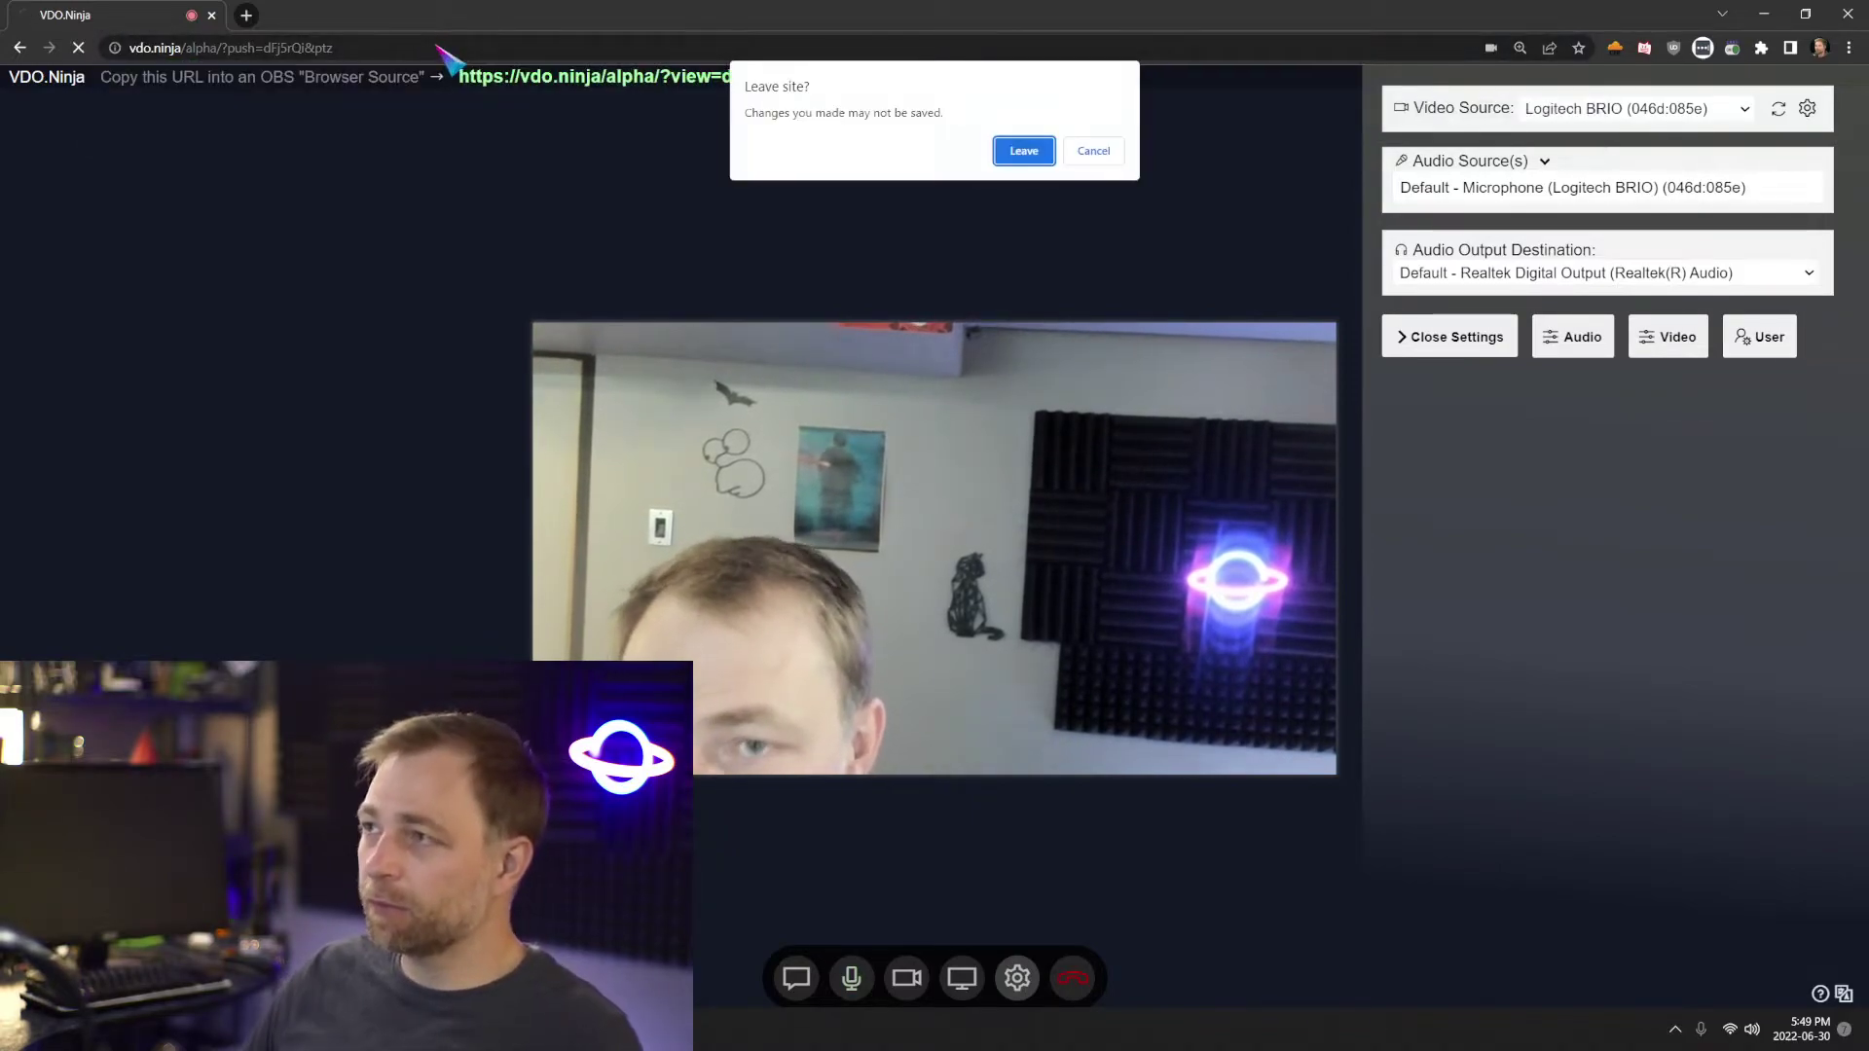
{"action": "left_click", "coordinate": [1028, 153]}
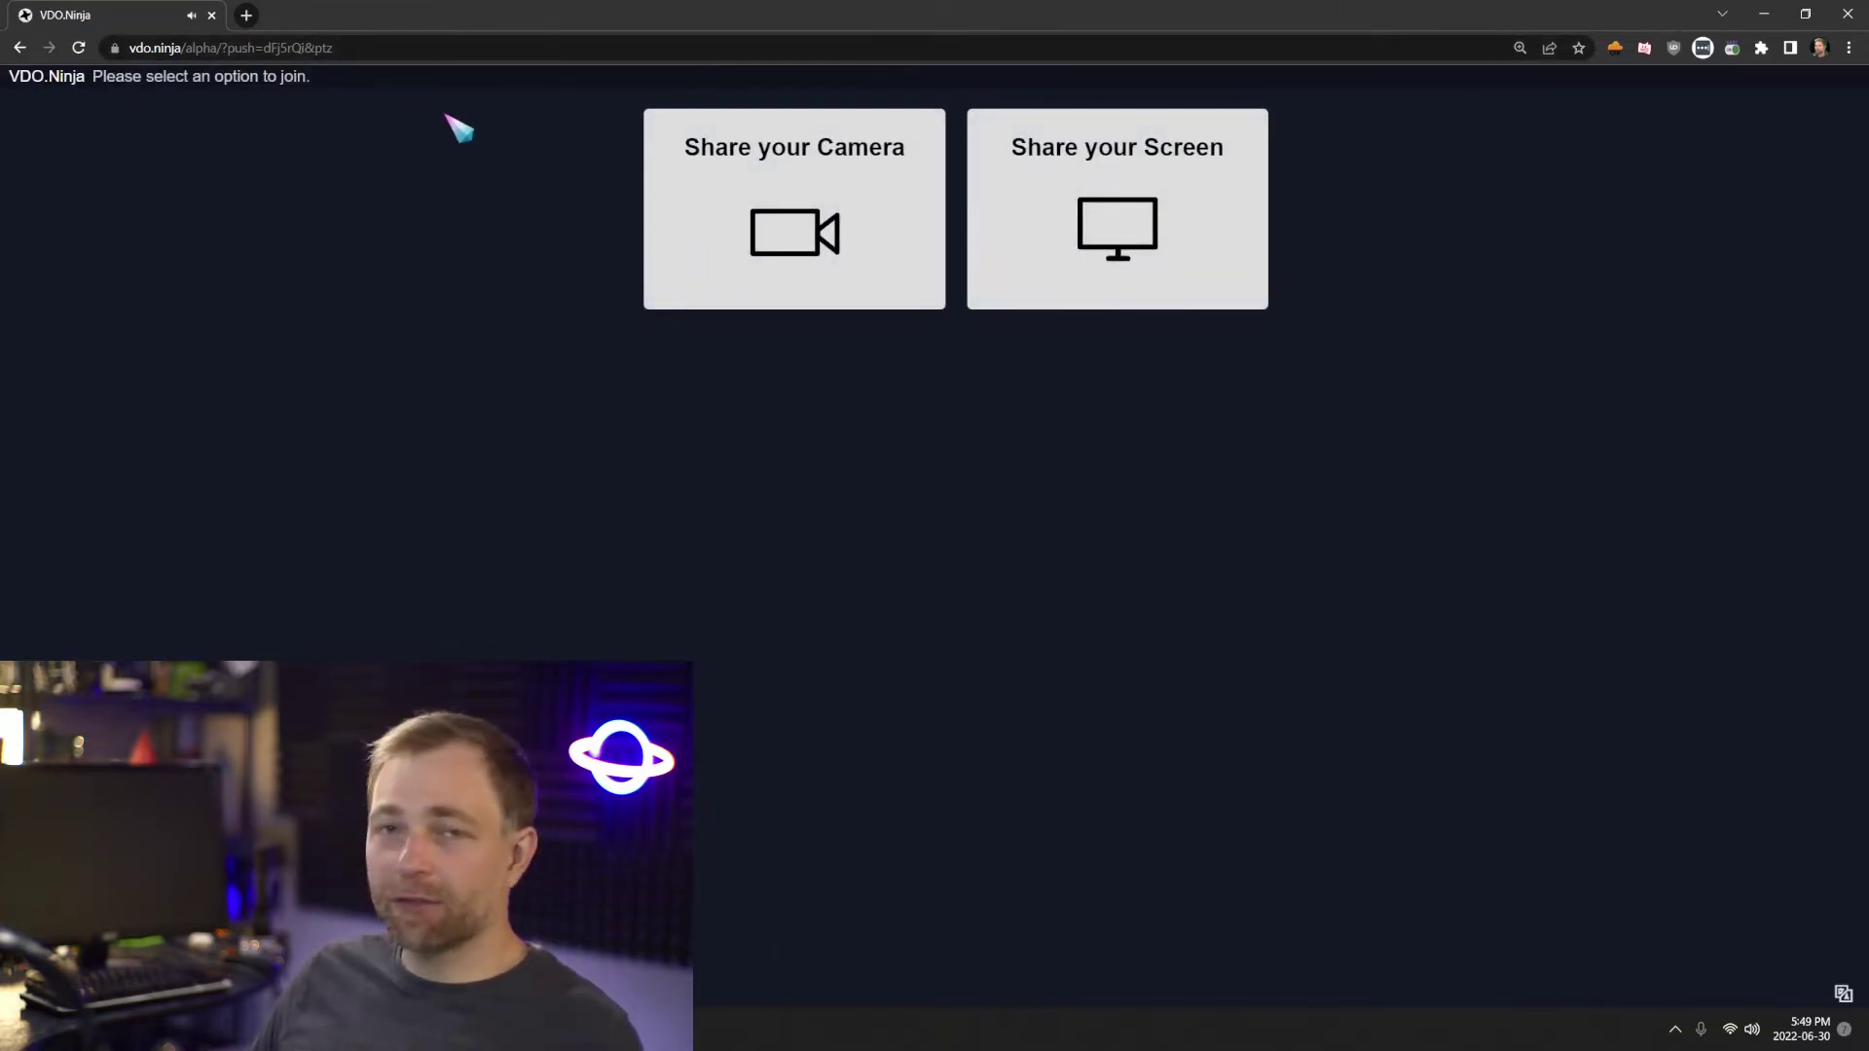
Share the camera, allow camera access, start streaming, and open settings
{"action": "left_click", "coordinate": [740, 255]}
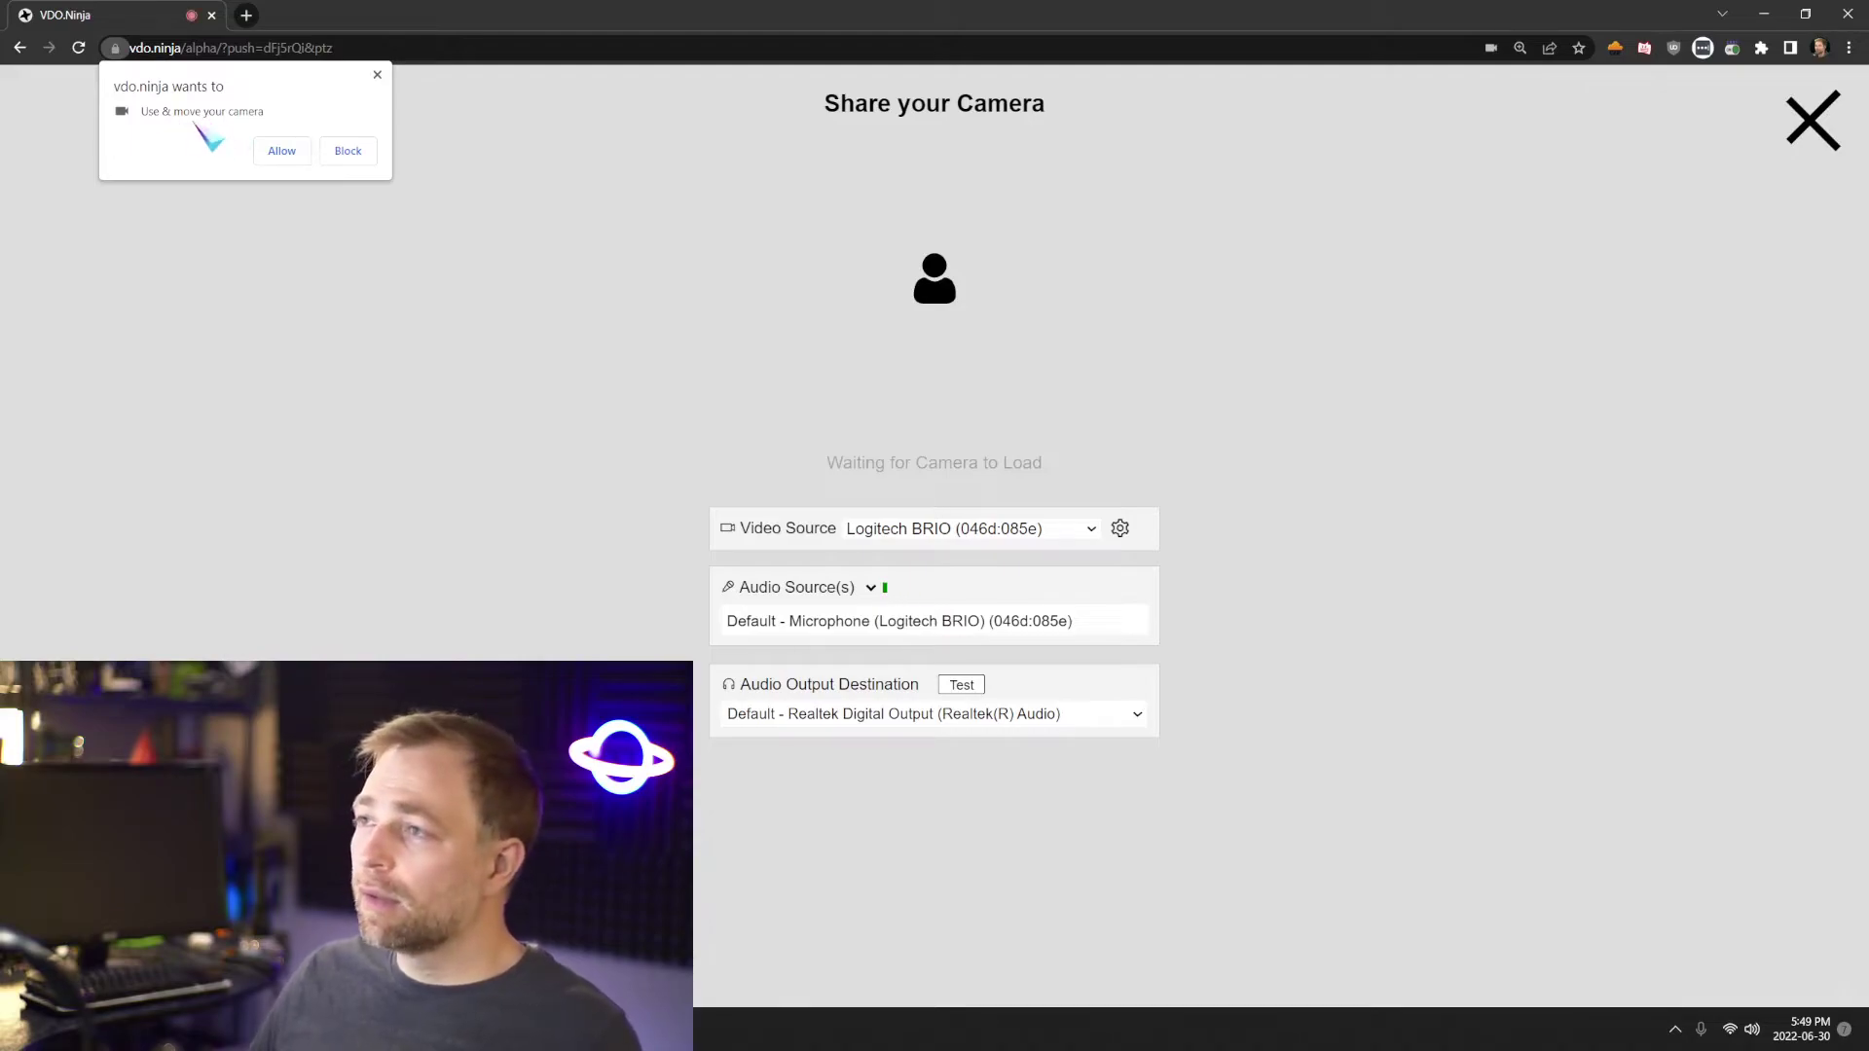
{"action": "left_click", "coordinate": [282, 151]}
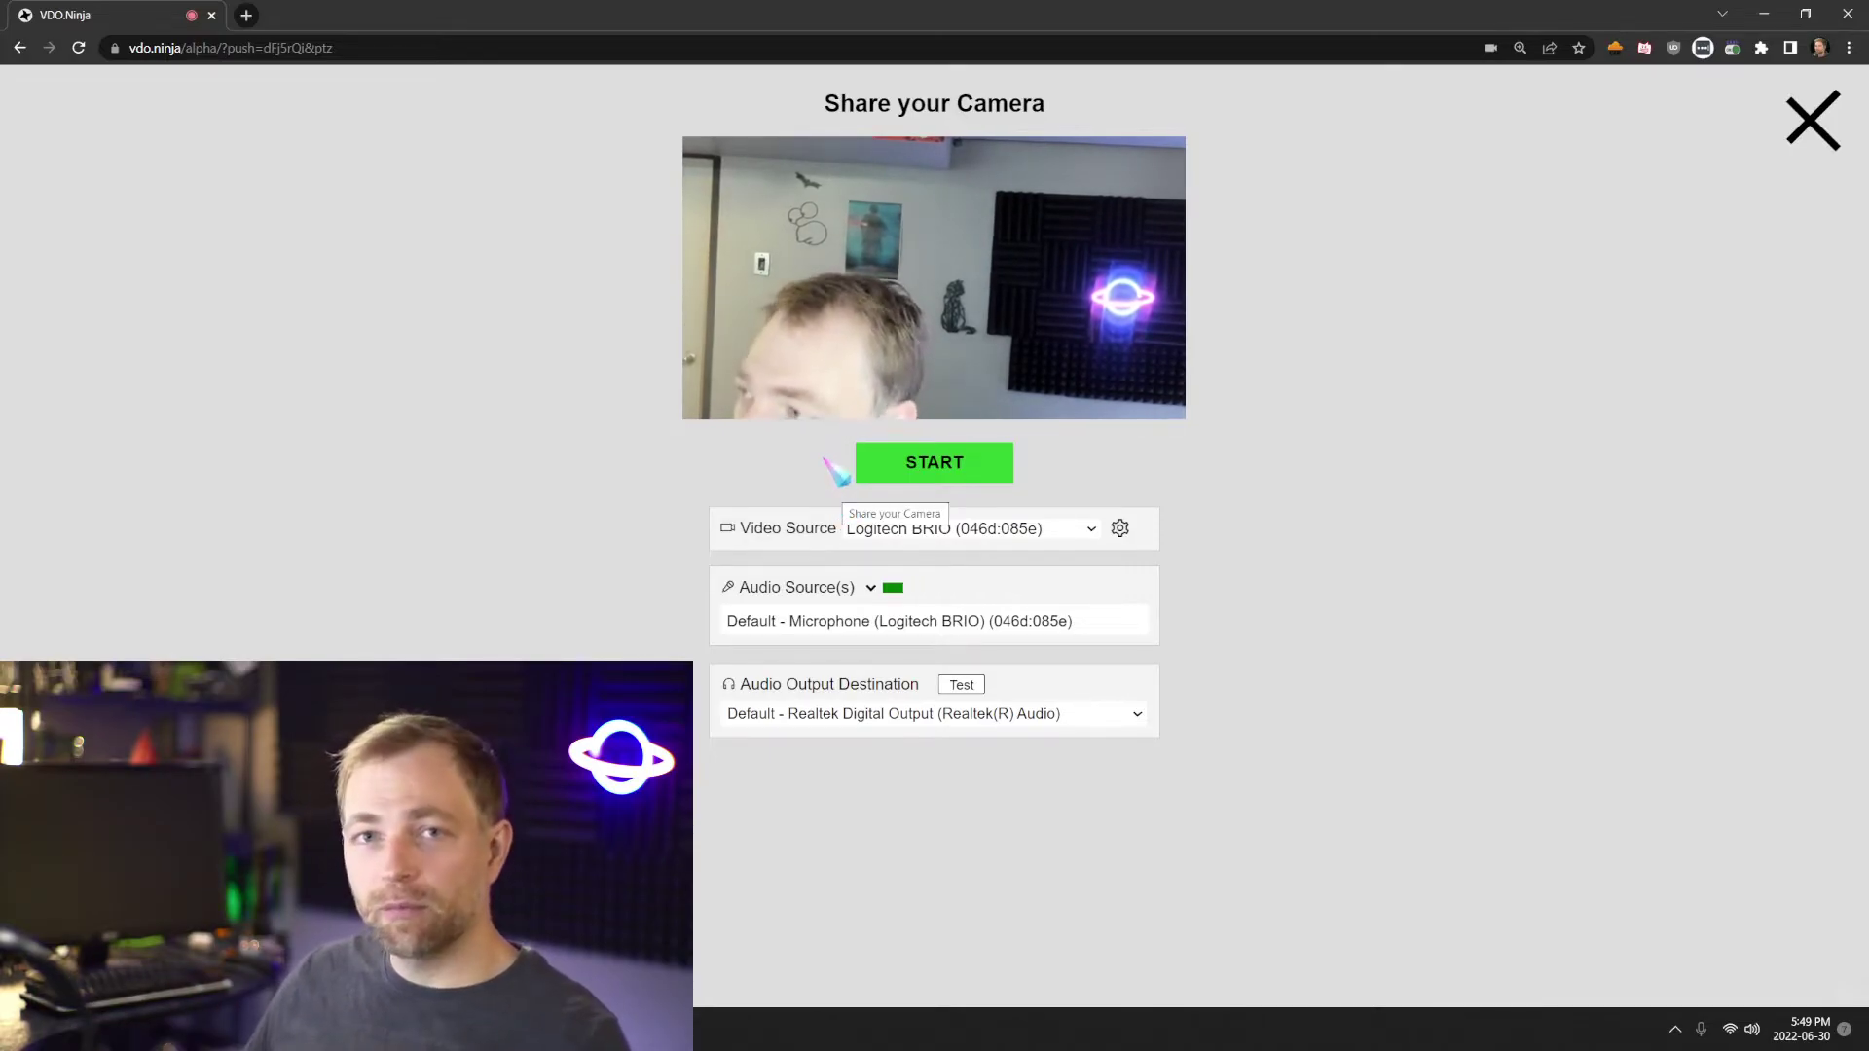
{"action": "left_click", "coordinate": [958, 466]}
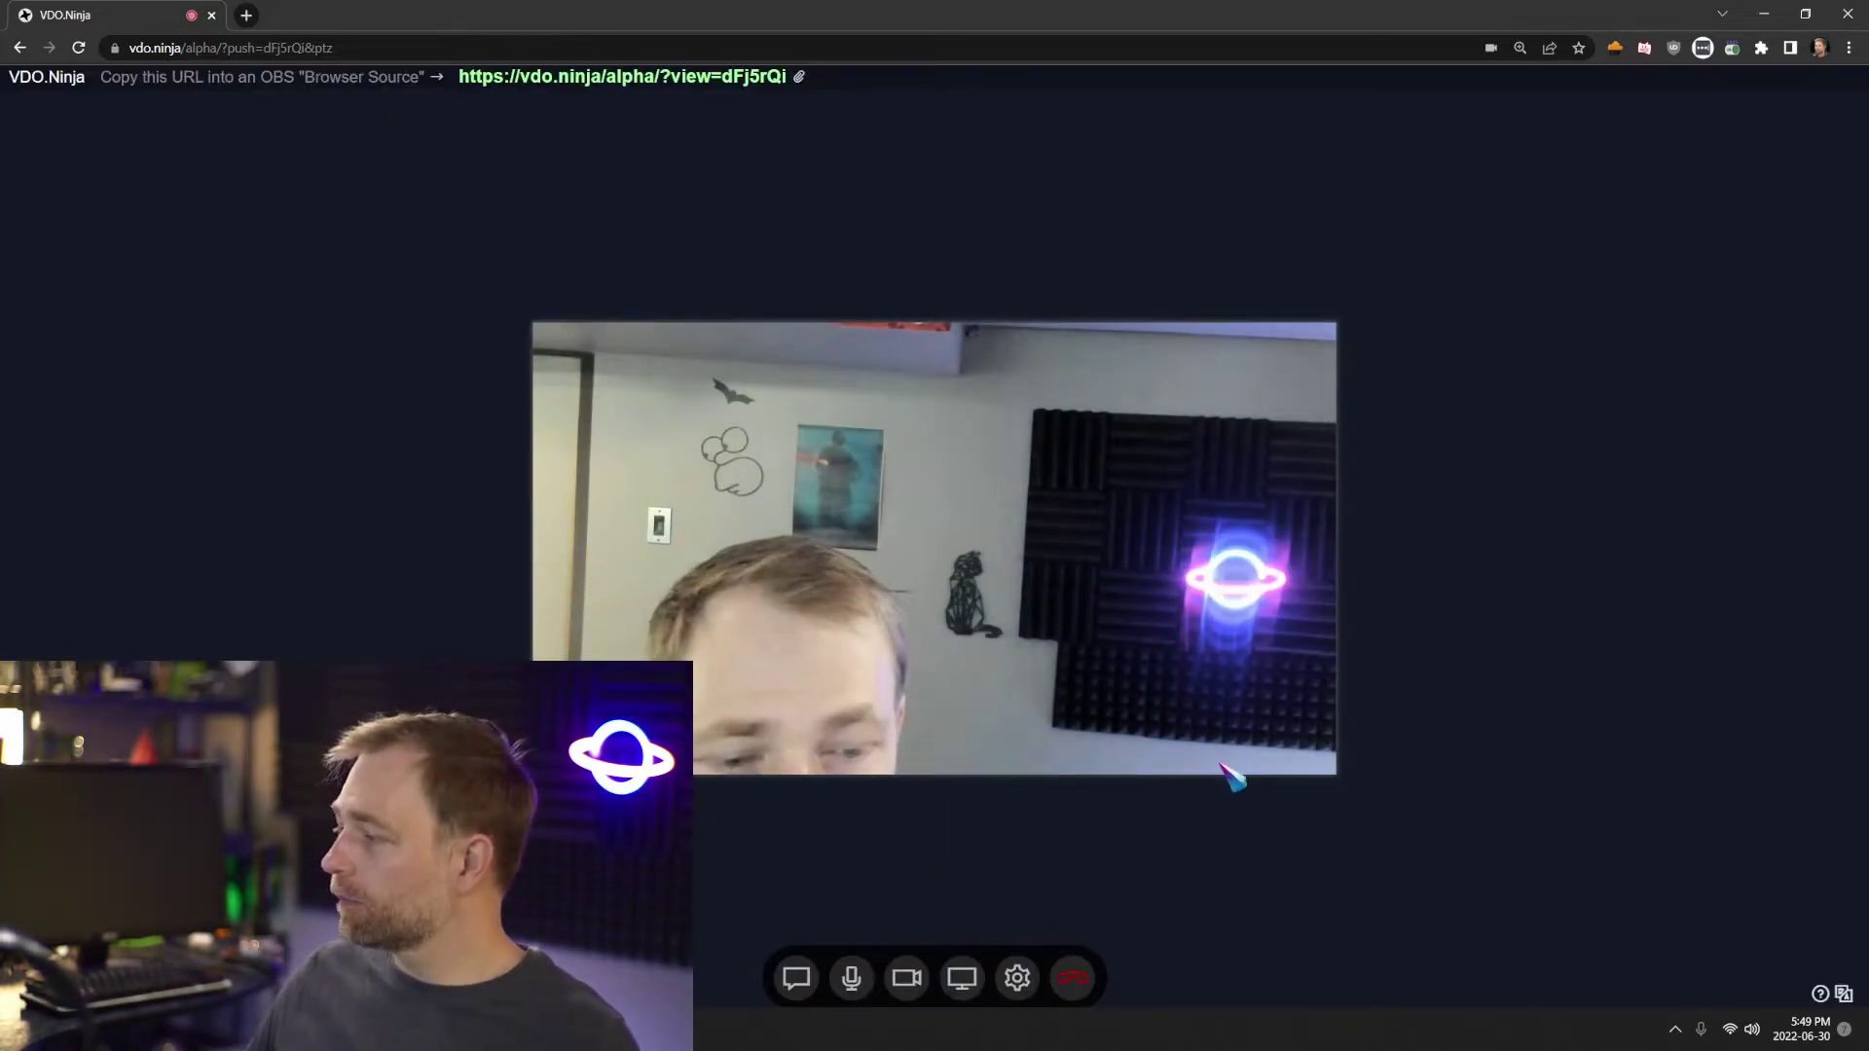
{"action": "left_click", "coordinate": [1030, 978]}
Pan the camera to -1080, then zoom in to 225 and back out
{"action": "left_click", "coordinate": [1668, 343]}
{"action": "scroll", "coordinate": [1660, 633], "scroll_direction": "down", "scroll_amount": 7}
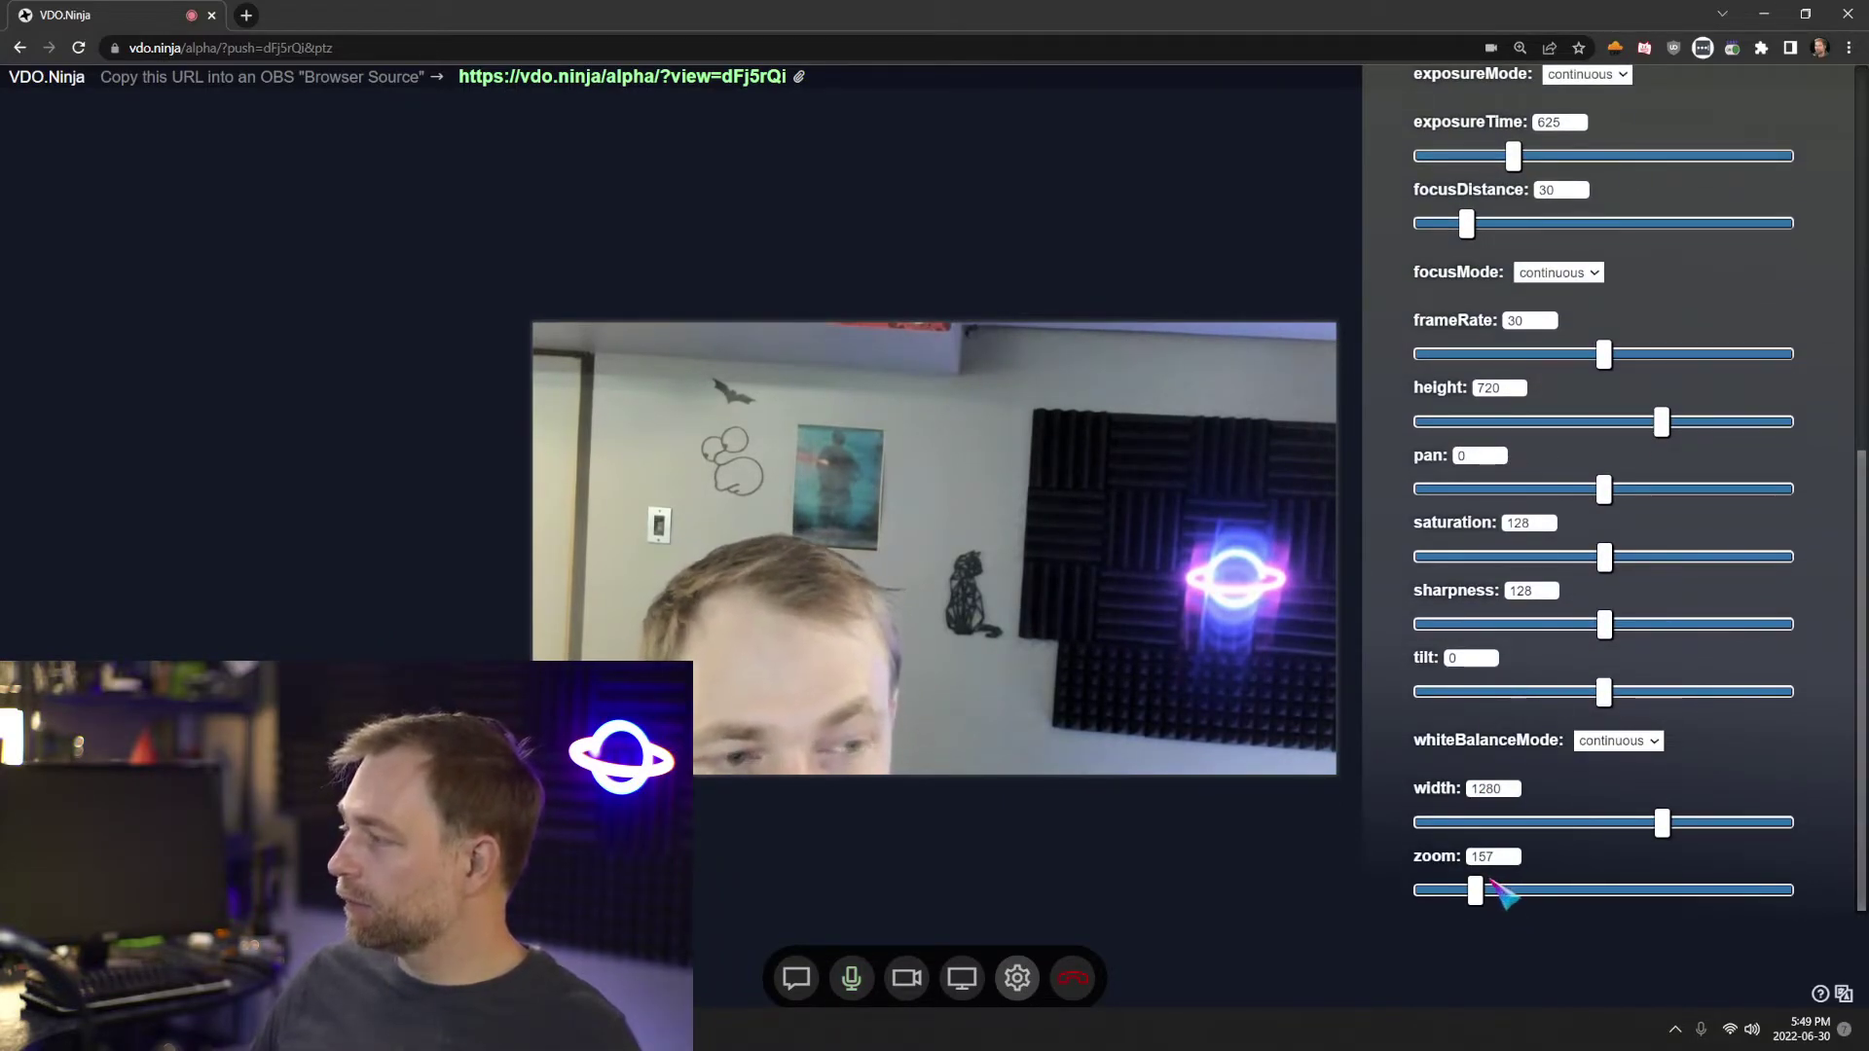
{"action": "mouse_move", "coordinate": [1604, 488]}
{"action": "left_mouse_down"}
{"action": "mouse_move", "coordinate": [1549, 489]}
{"action": "mouse_move", "coordinate": [1619, 487]}
{"action": "left_mouse_up"}
{"action": "mouse_move", "coordinate": [1479, 892]}
{"action": "left_mouse_down"}
{"action": "mouse_move", "coordinate": [1508, 889]}
{"action": "mouse_move", "coordinate": [1470, 889]}
{"action": "left_mouse_up"}
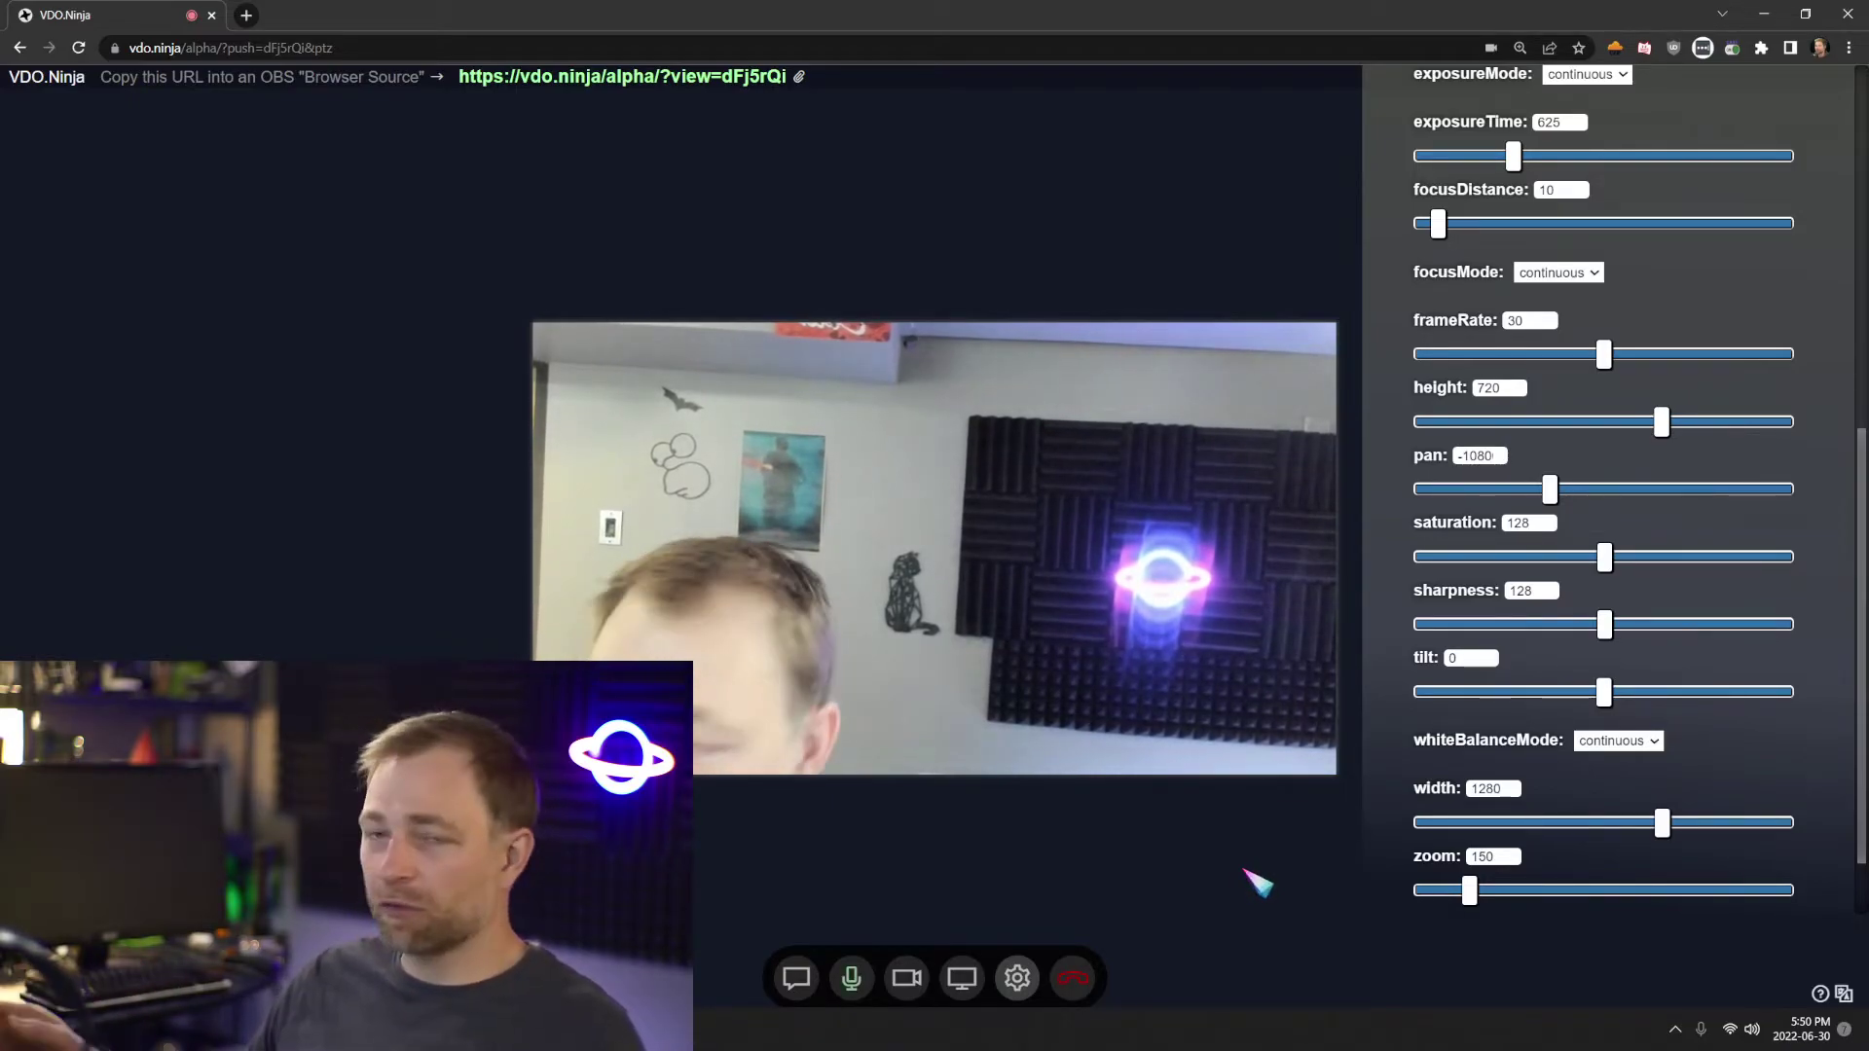
{"action": "left_click", "coordinate": [1545, 891]}
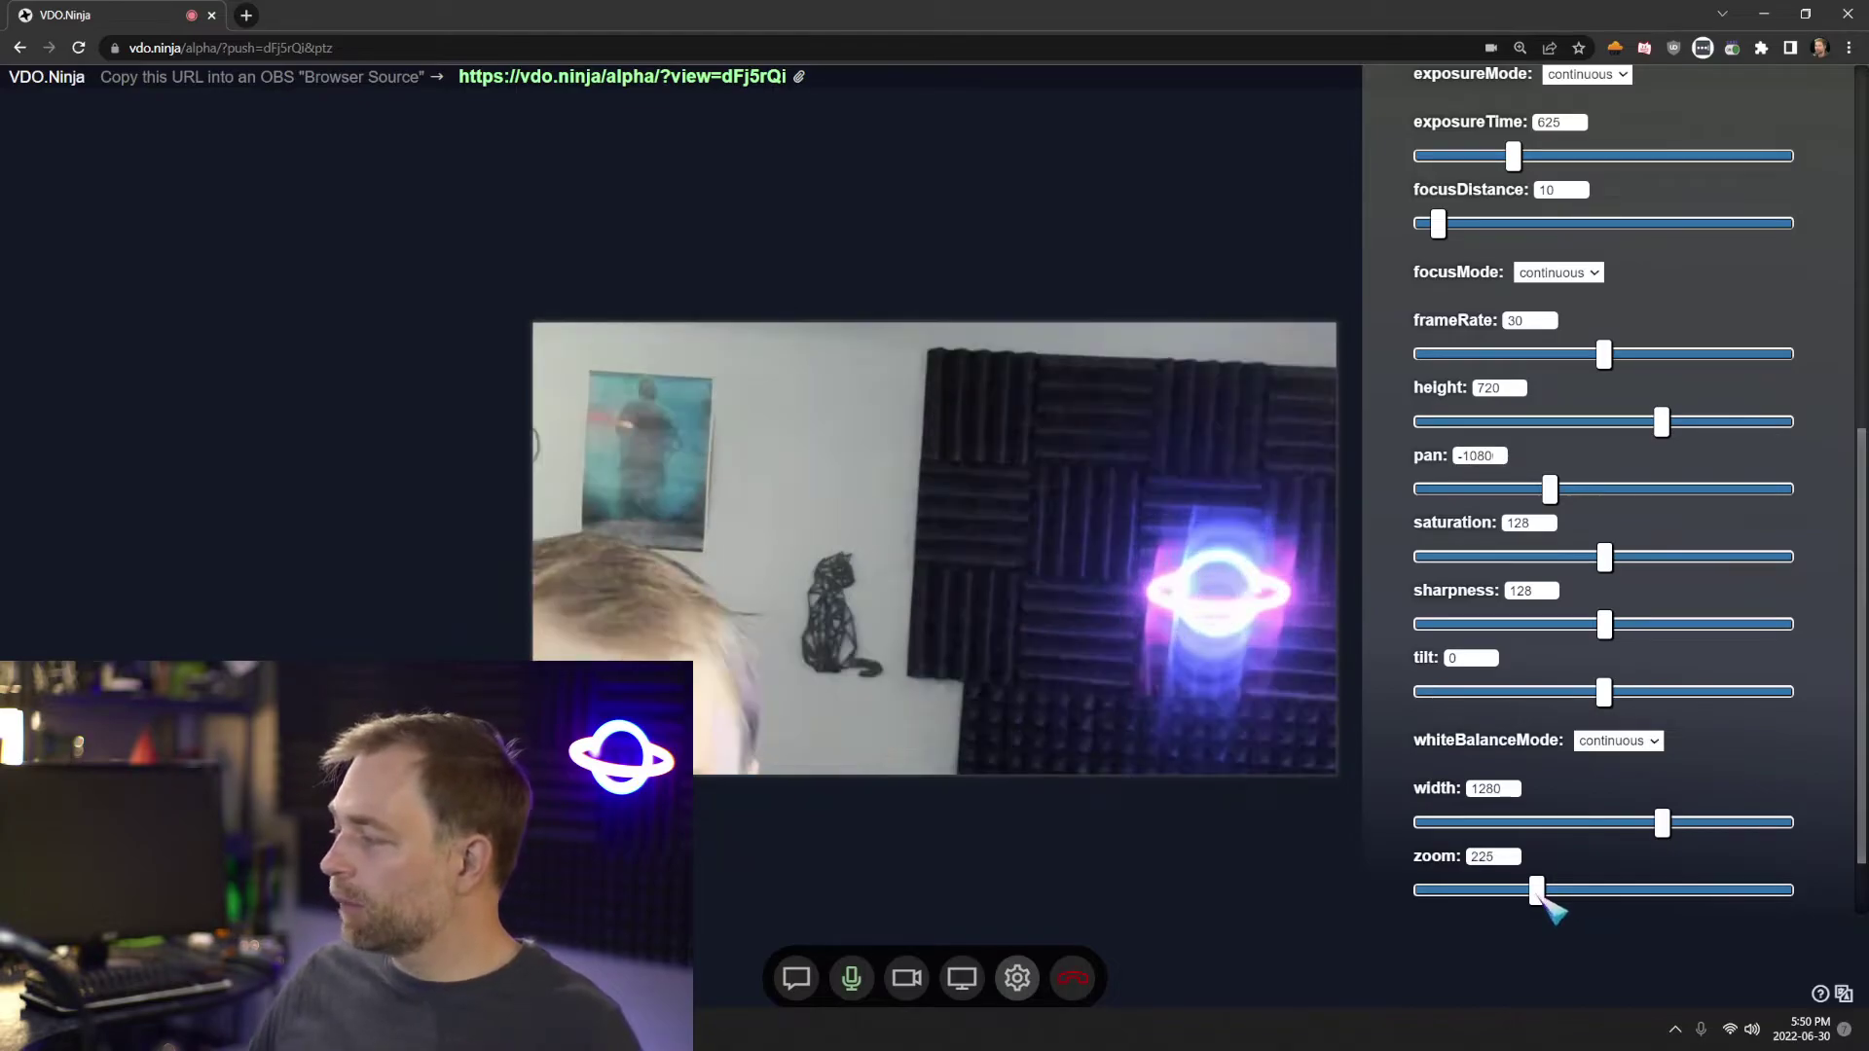
{"action": "mouse_move", "coordinate": [1506, 893]}
{"action": "left_mouse_down"}
{"action": "mouse_move", "coordinate": [1476, 893]}
{"action": "mouse_move", "coordinate": [1539, 892]}
{"action": "mouse_move", "coordinate": [1475, 892]}
{"action": "left_mouse_up"}
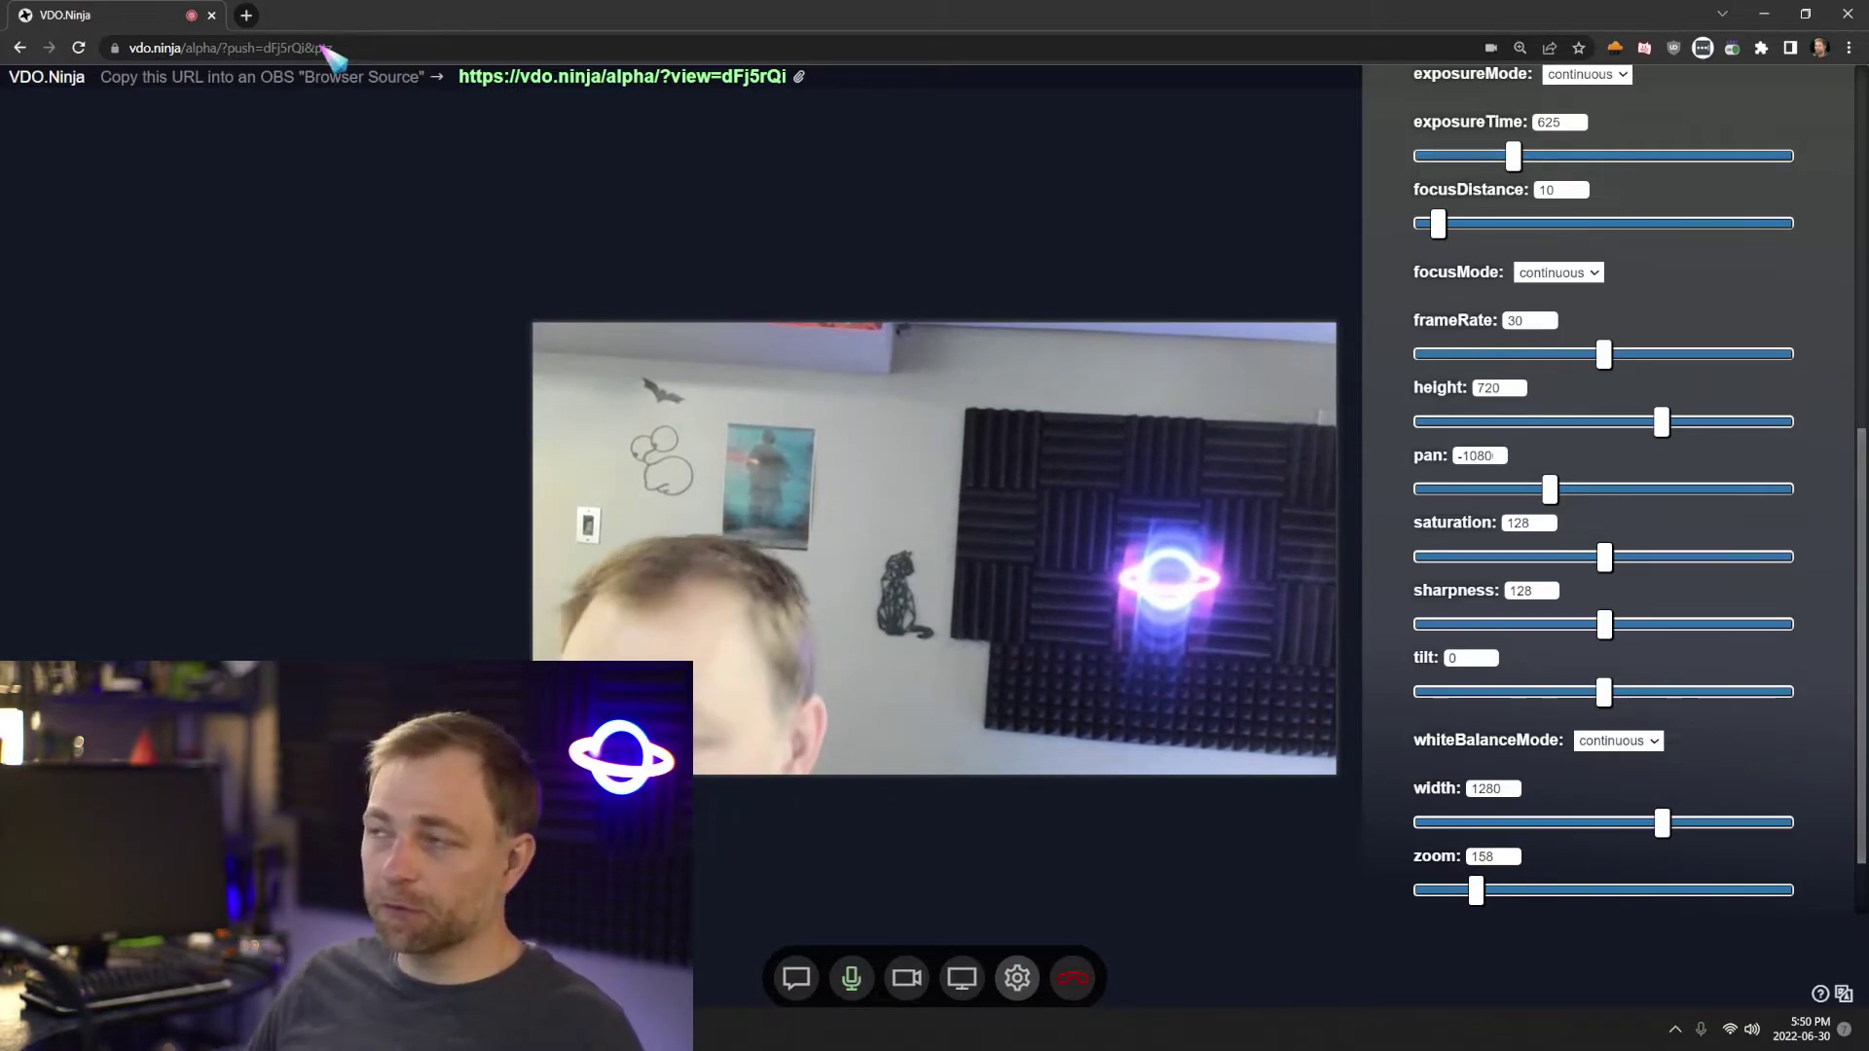
{"action": "left_click", "coordinate": [336, 49]}
{"action": "left_click", "coordinate": [373, 49]}
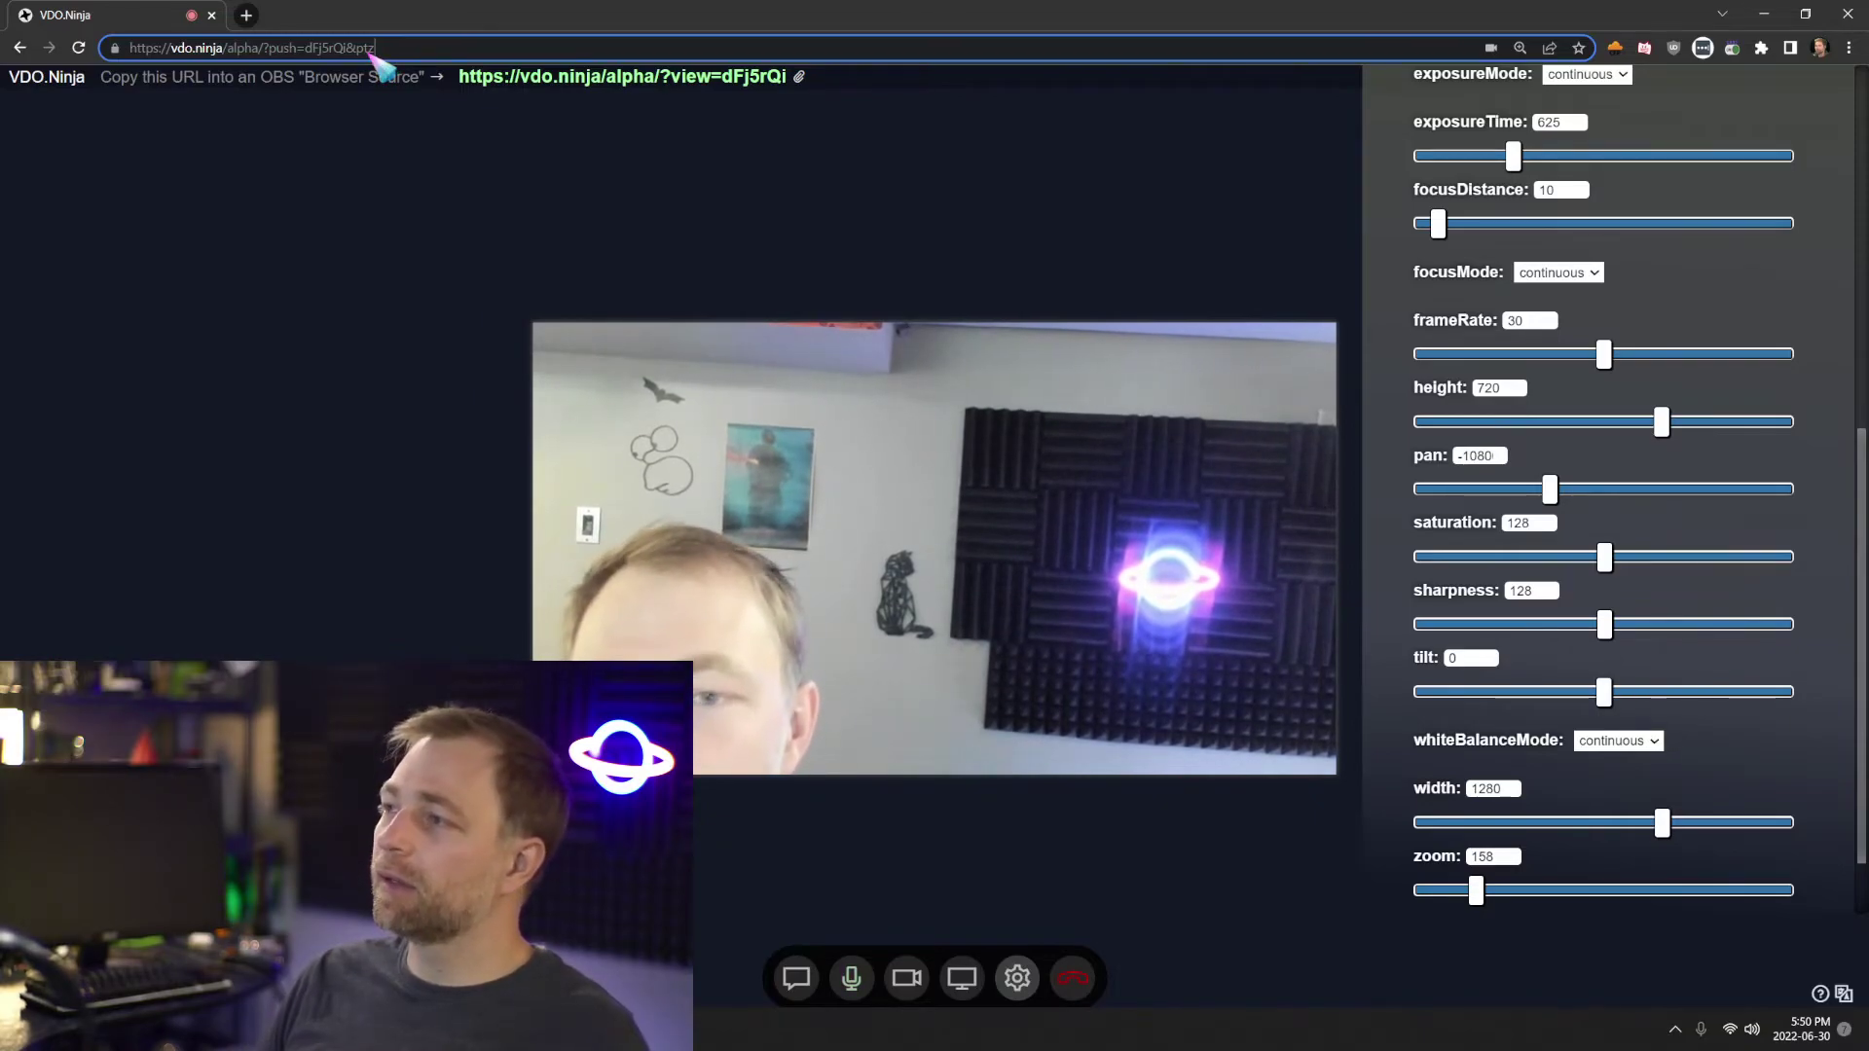
Reload the push link without PTZ and restart the camera stream with settings open
{"action": "key", "text": "Return"}
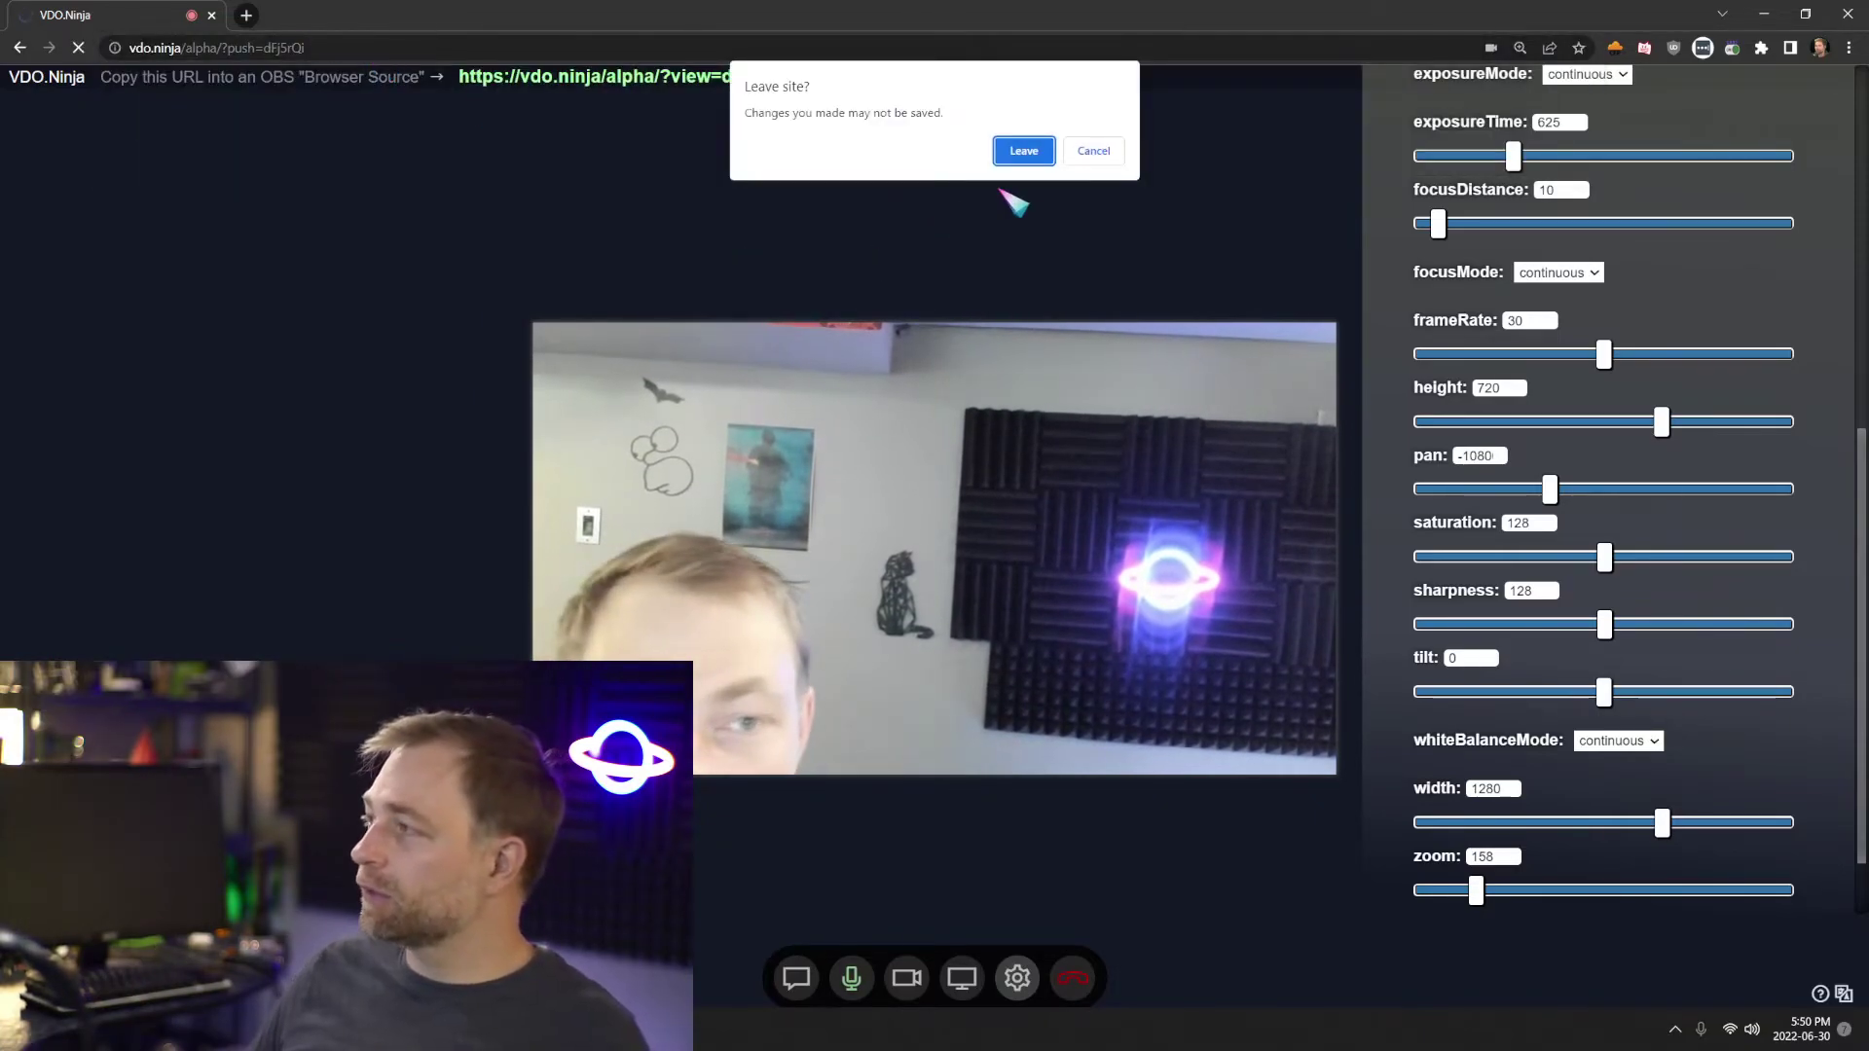
{"action": "left_click", "coordinate": [1023, 150]}
{"action": "left_click", "coordinate": [814, 287]}
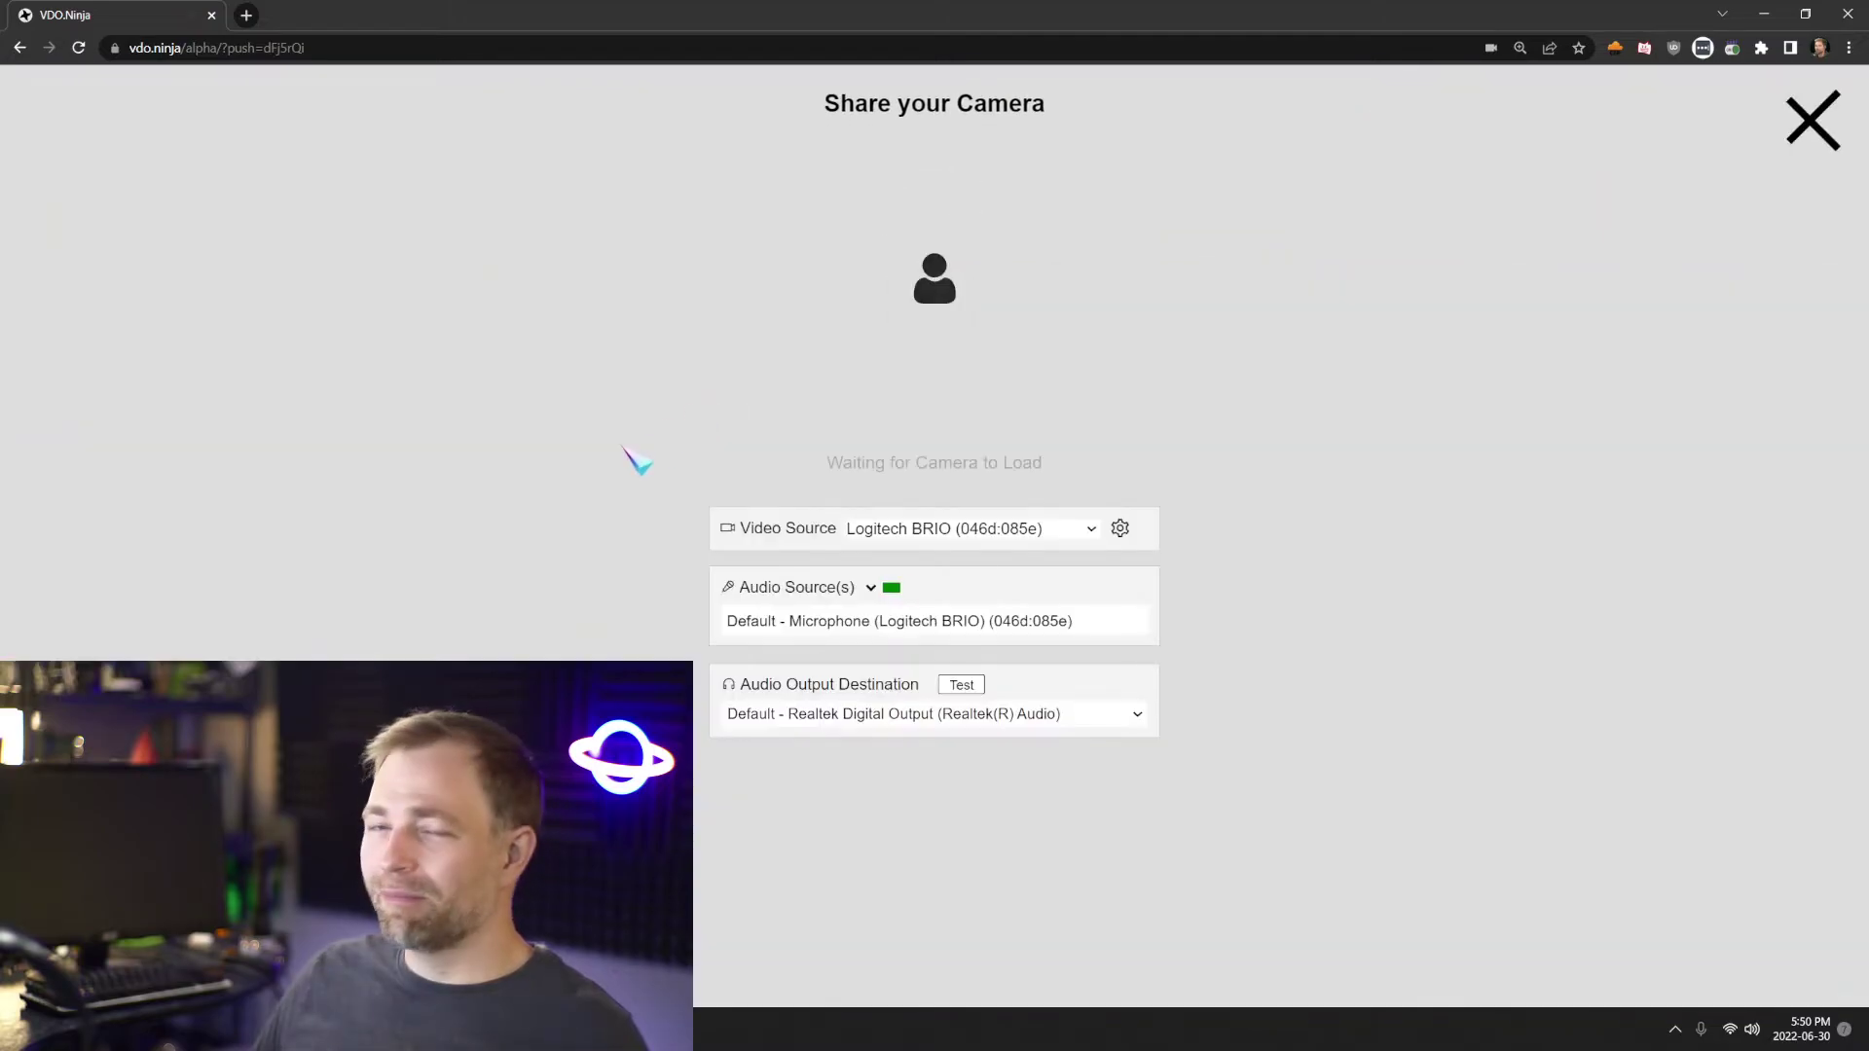
{"action": "left_click", "coordinate": [115, 47]}
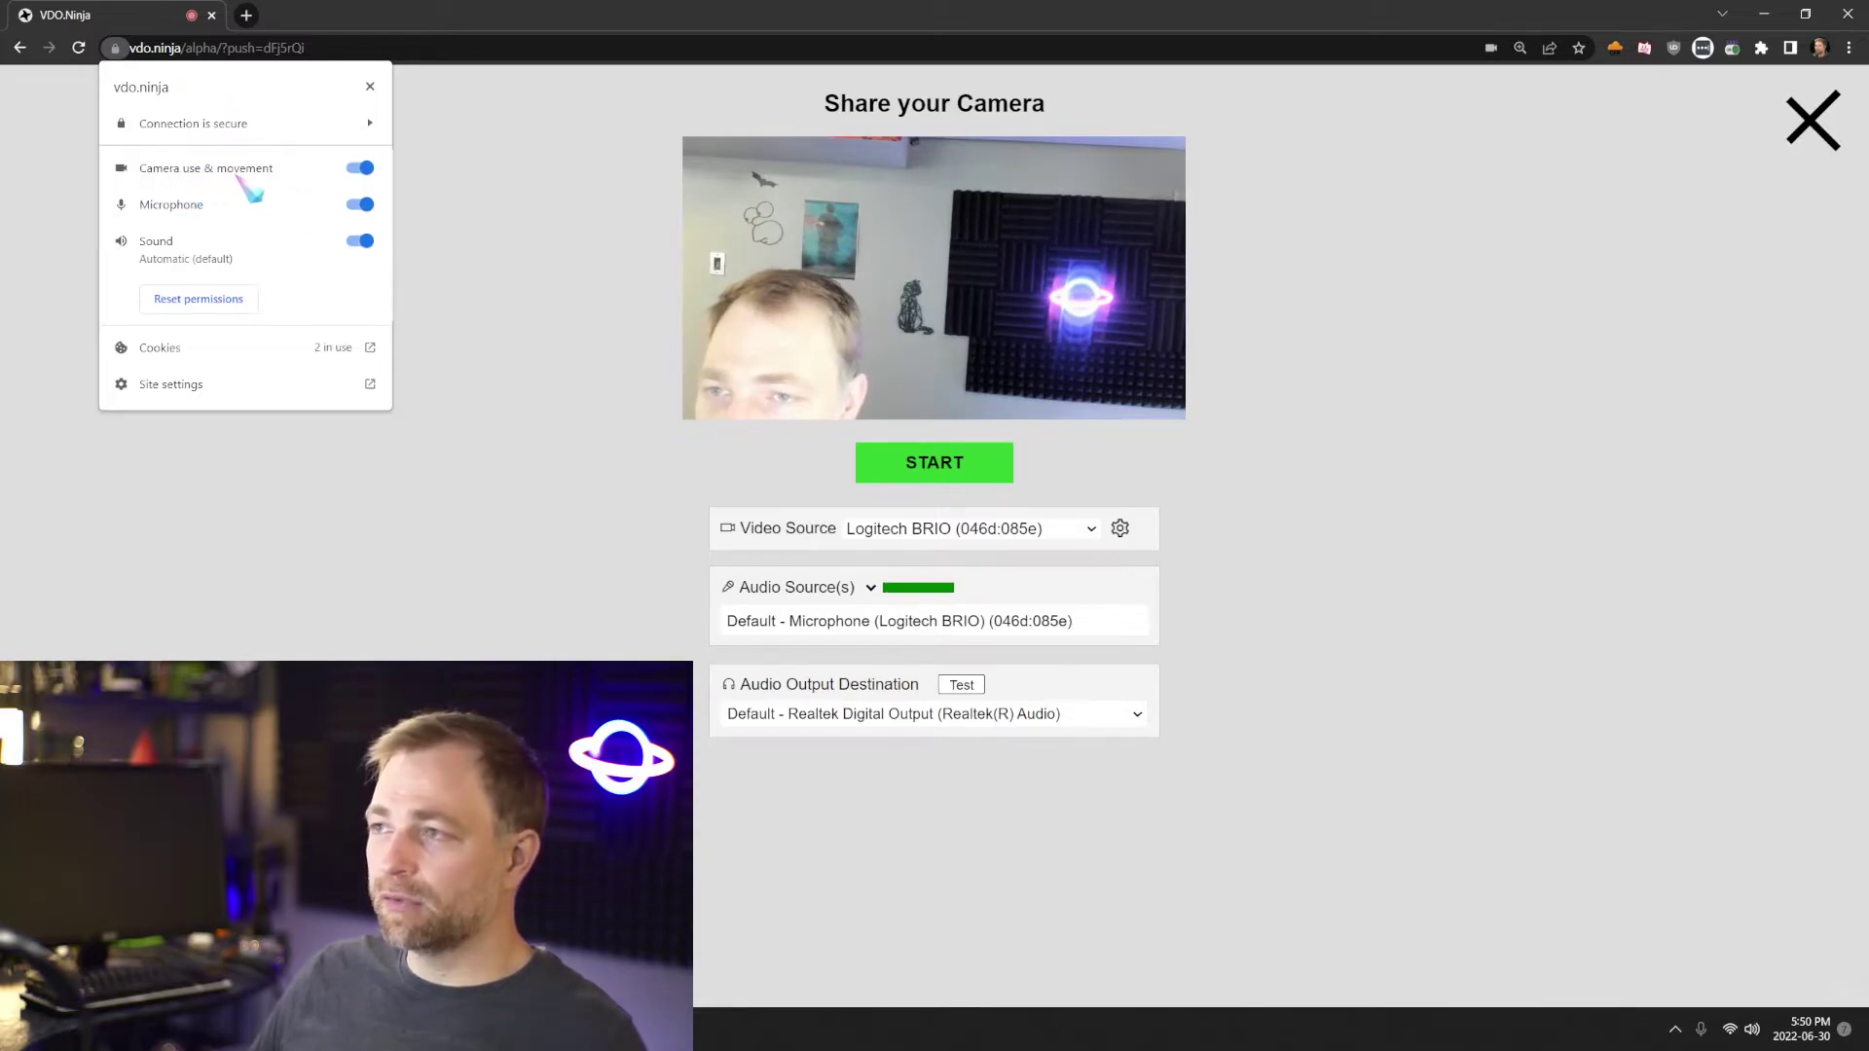
{"action": "left_click", "coordinate": [934, 463]}
{"action": "left_click", "coordinate": [1017, 979]}
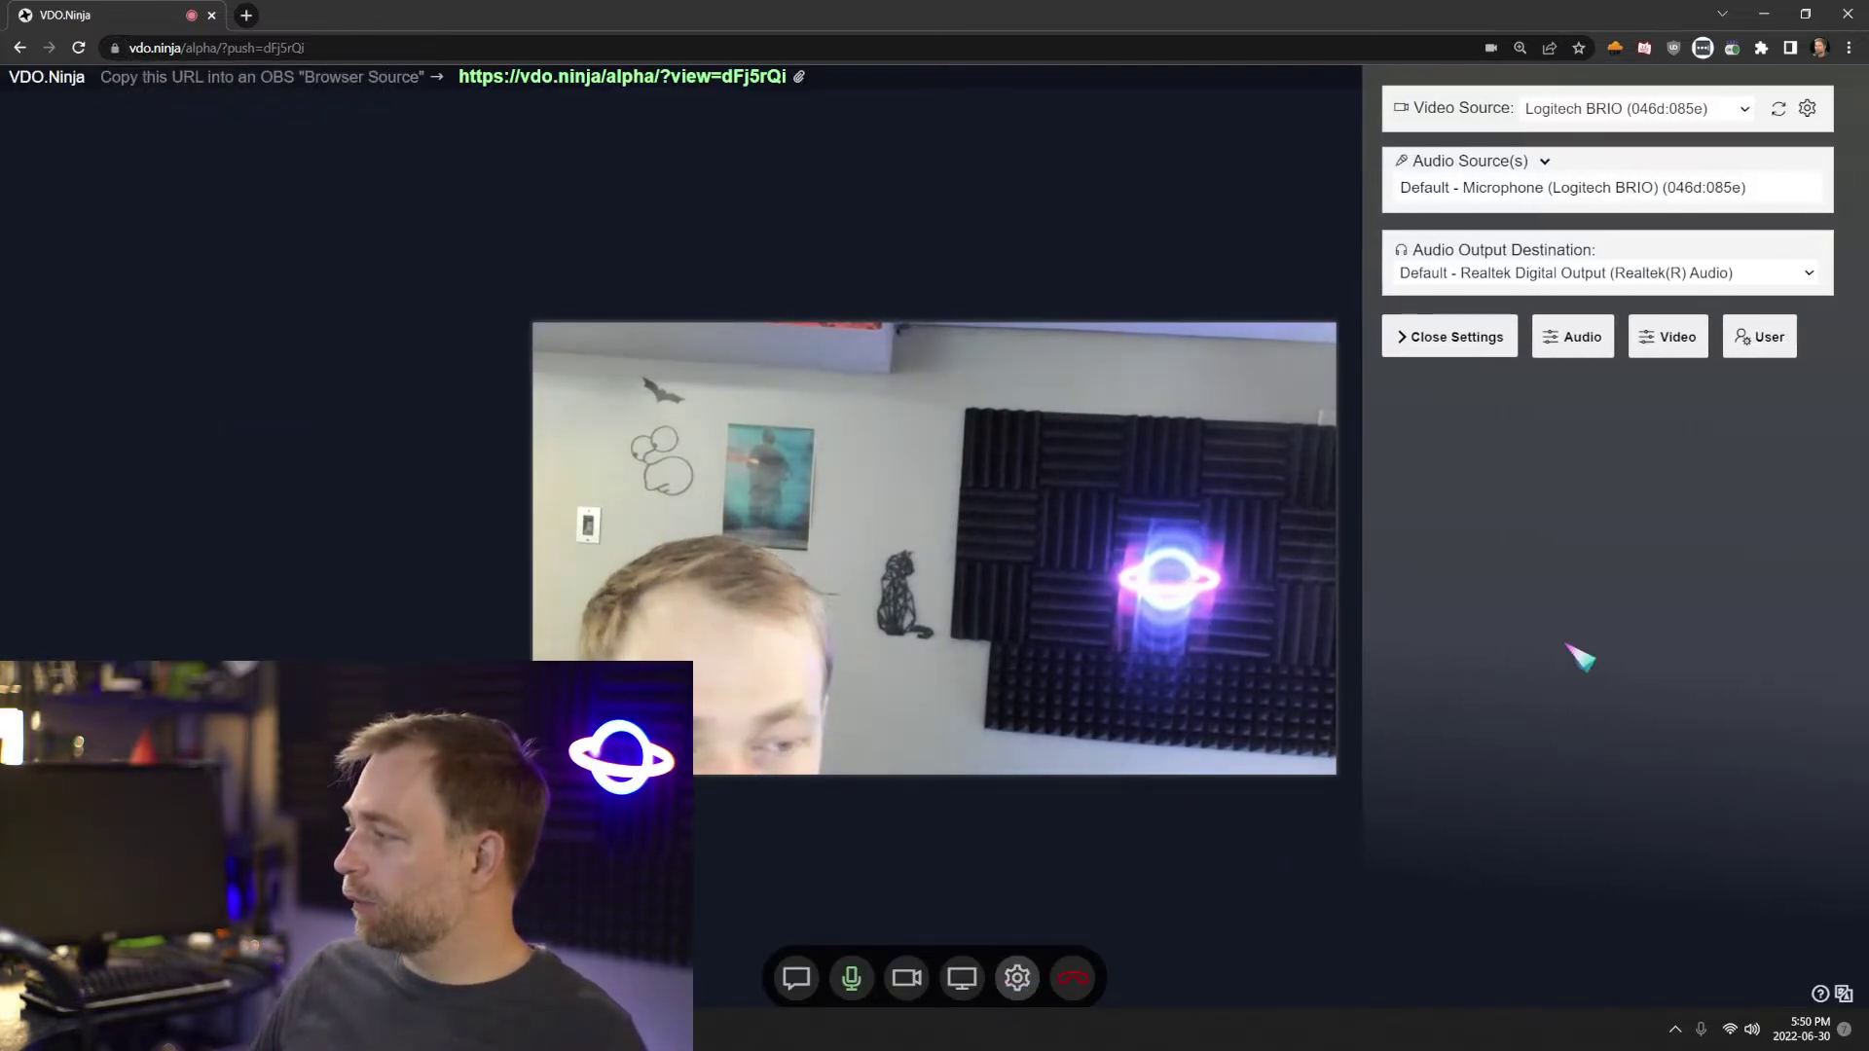
{"action": "left_click", "coordinate": [1648, 347]}
{"action": "scroll", "coordinate": [1631, 820], "scroll_direction": "down", "scroll_amount": 10}
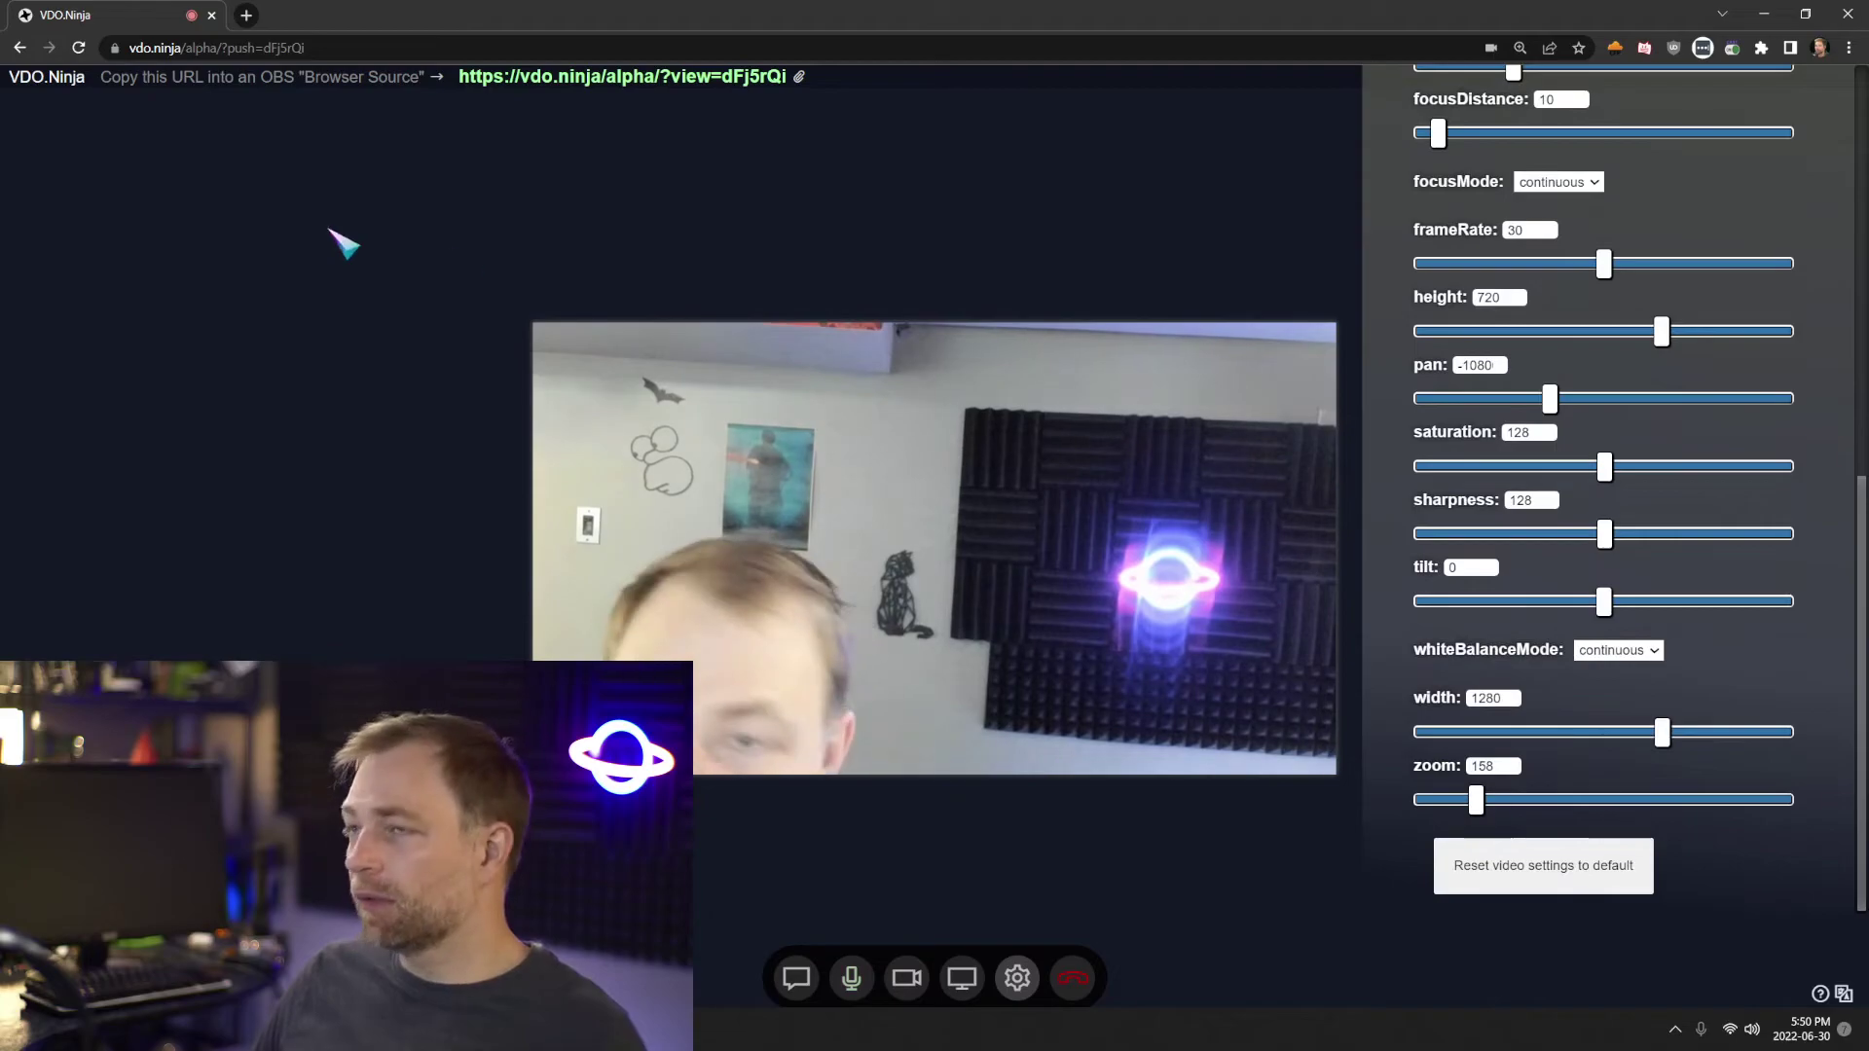
Reset the site's camera and mic permissions, reload, allow the microphone, and start publishing
{"action": "left_click", "coordinate": [114, 48]}
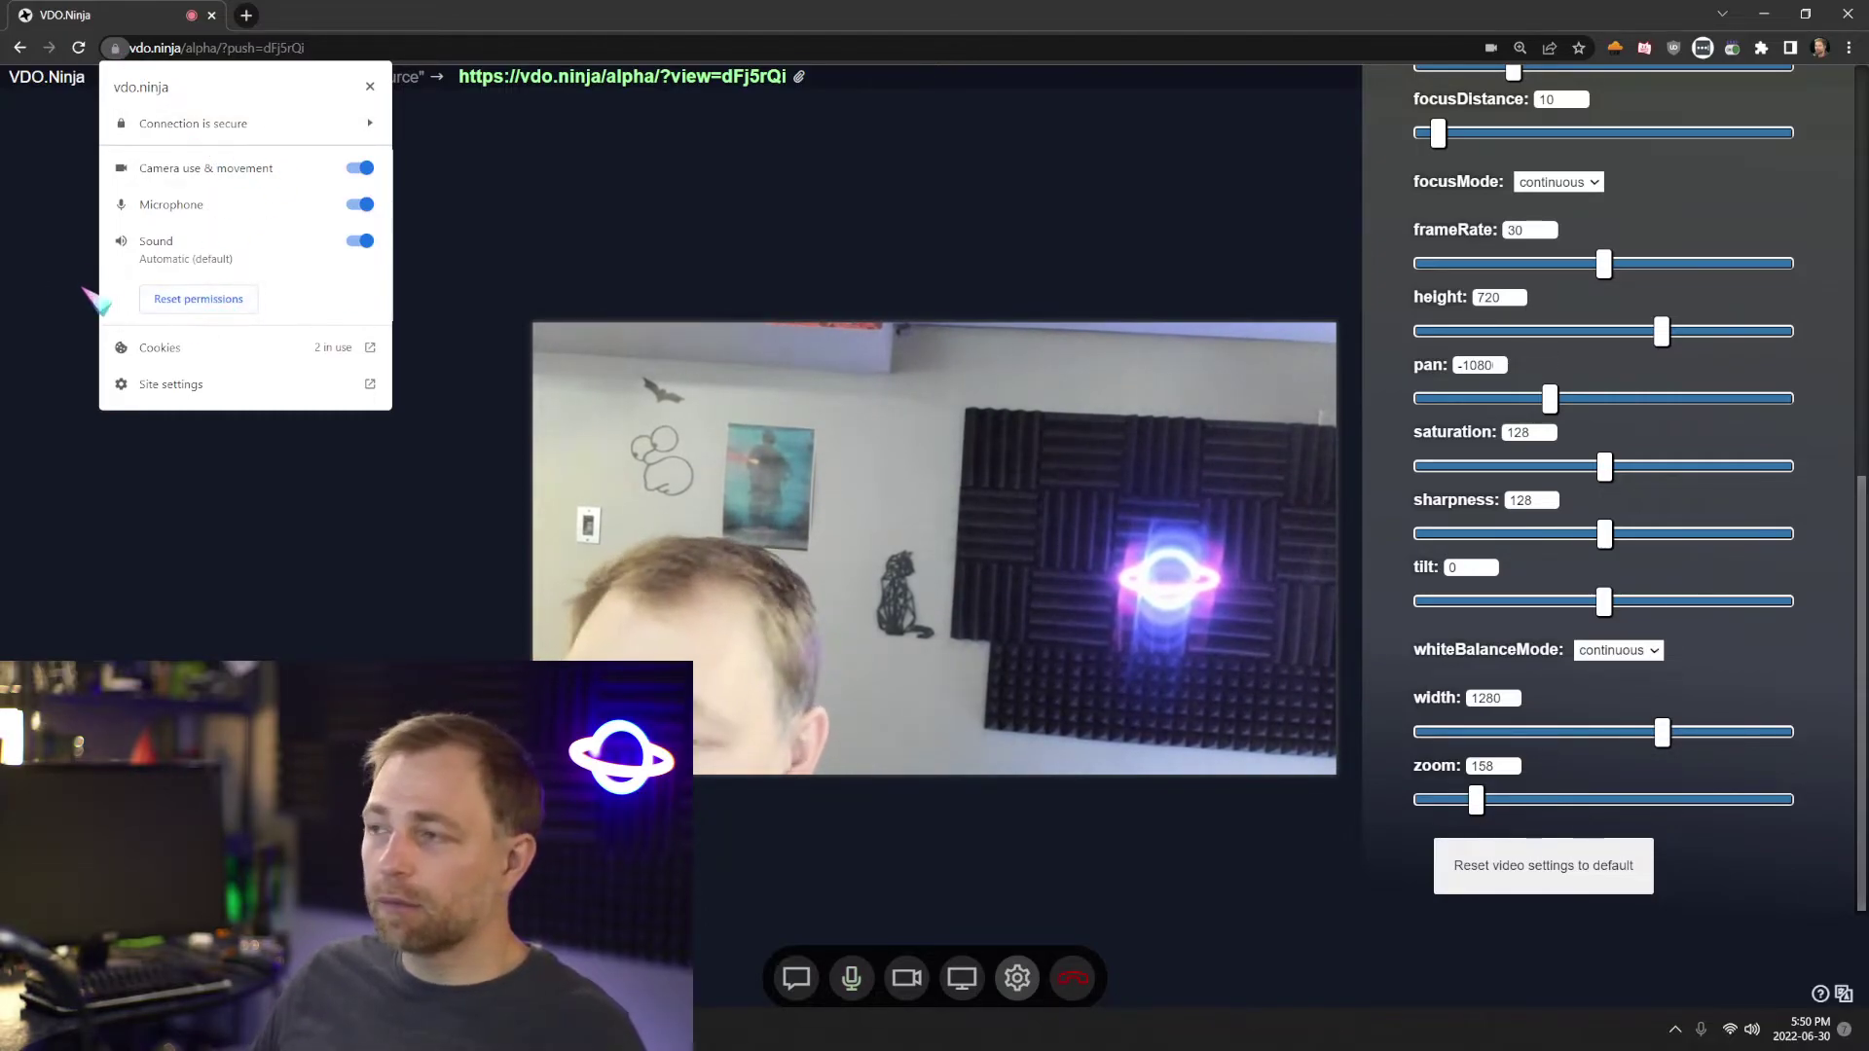
{"action": "left_click", "coordinate": [204, 298]}
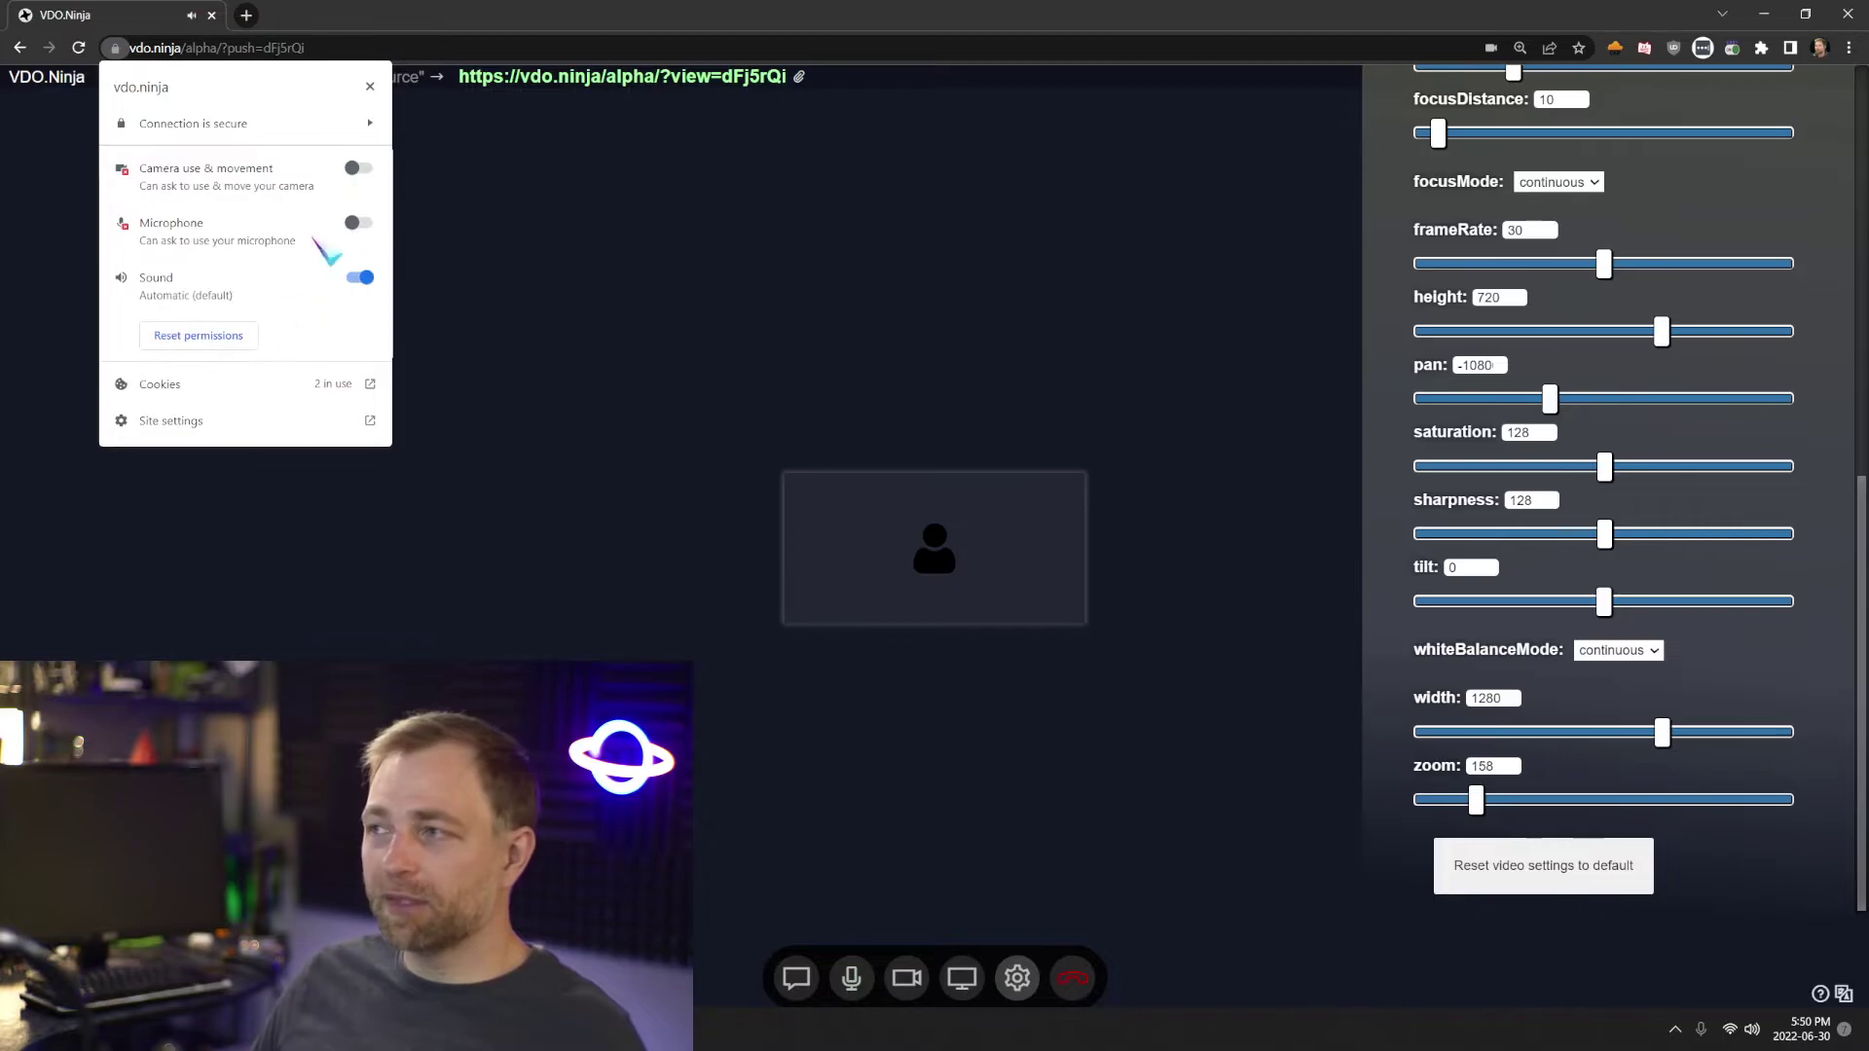
{"action": "left_click", "coordinate": [282, 152]}
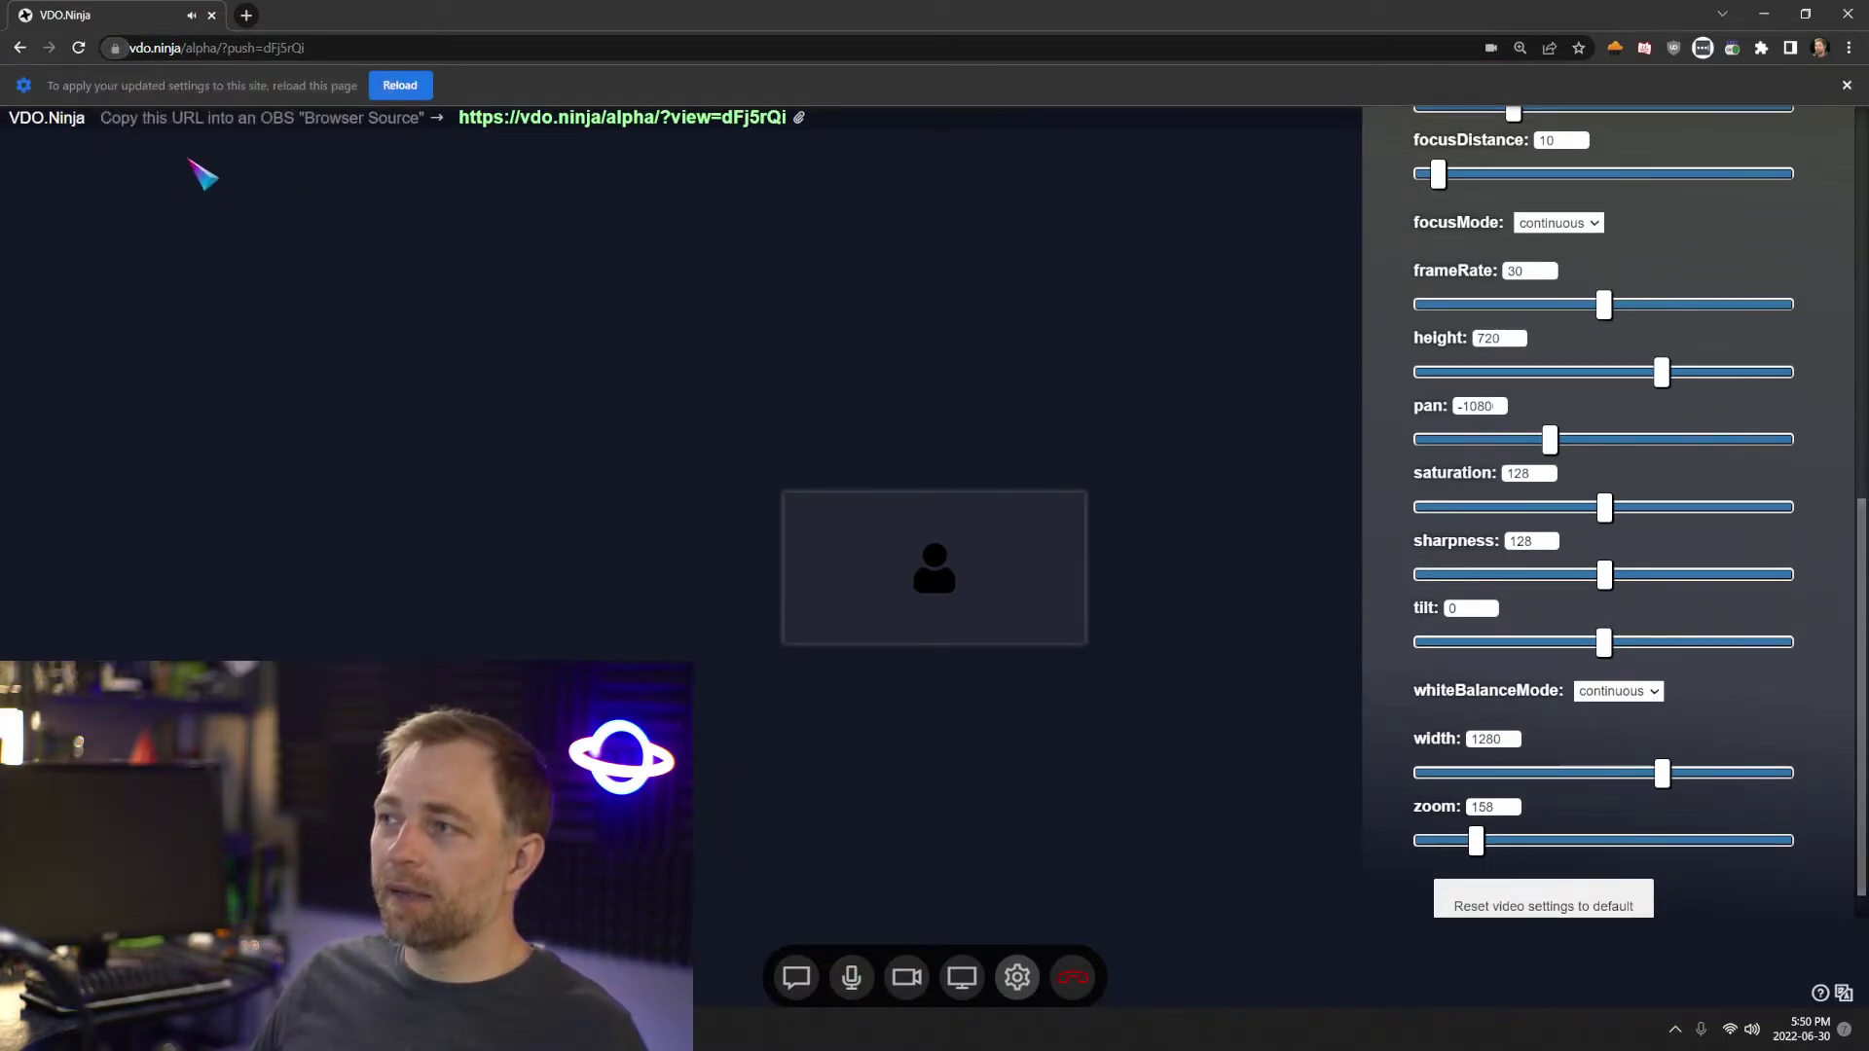
{"action": "left_click", "coordinate": [400, 85]}
{"action": "left_click", "coordinate": [1010, 153]}
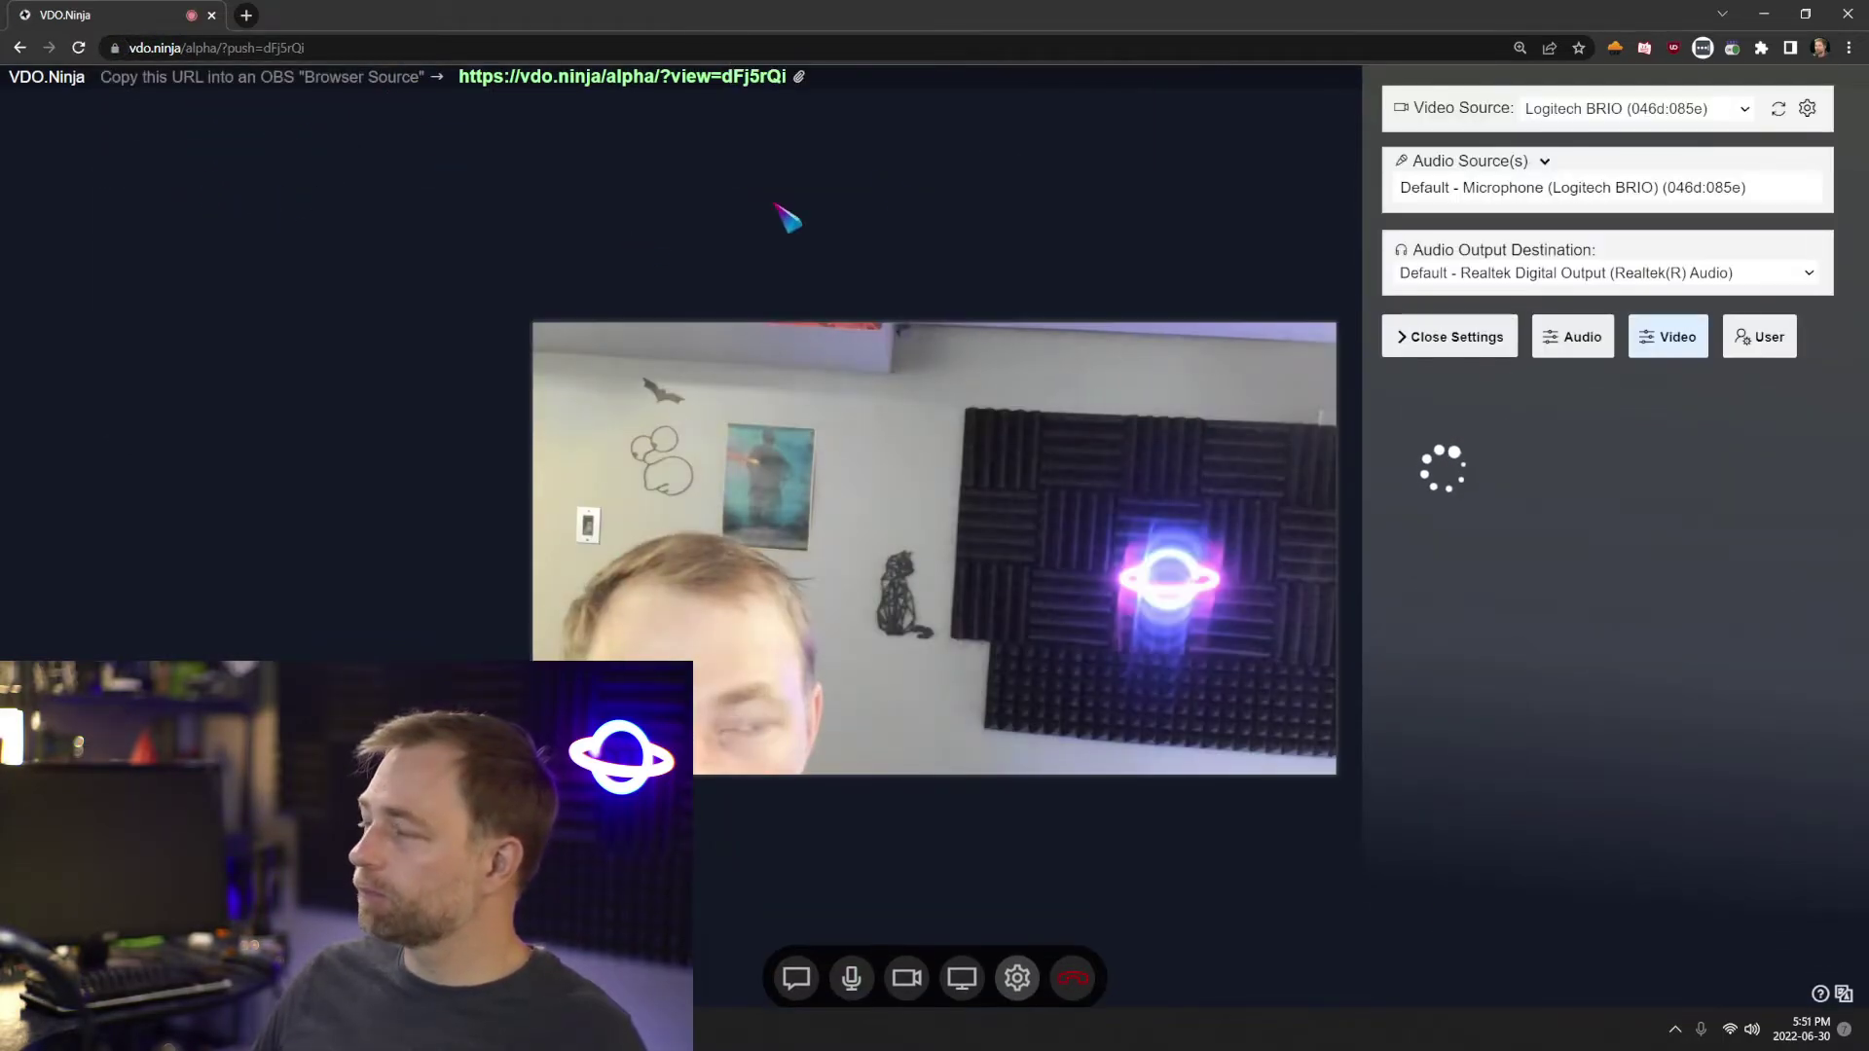
{"action": "left_click", "coordinate": [774, 181]}
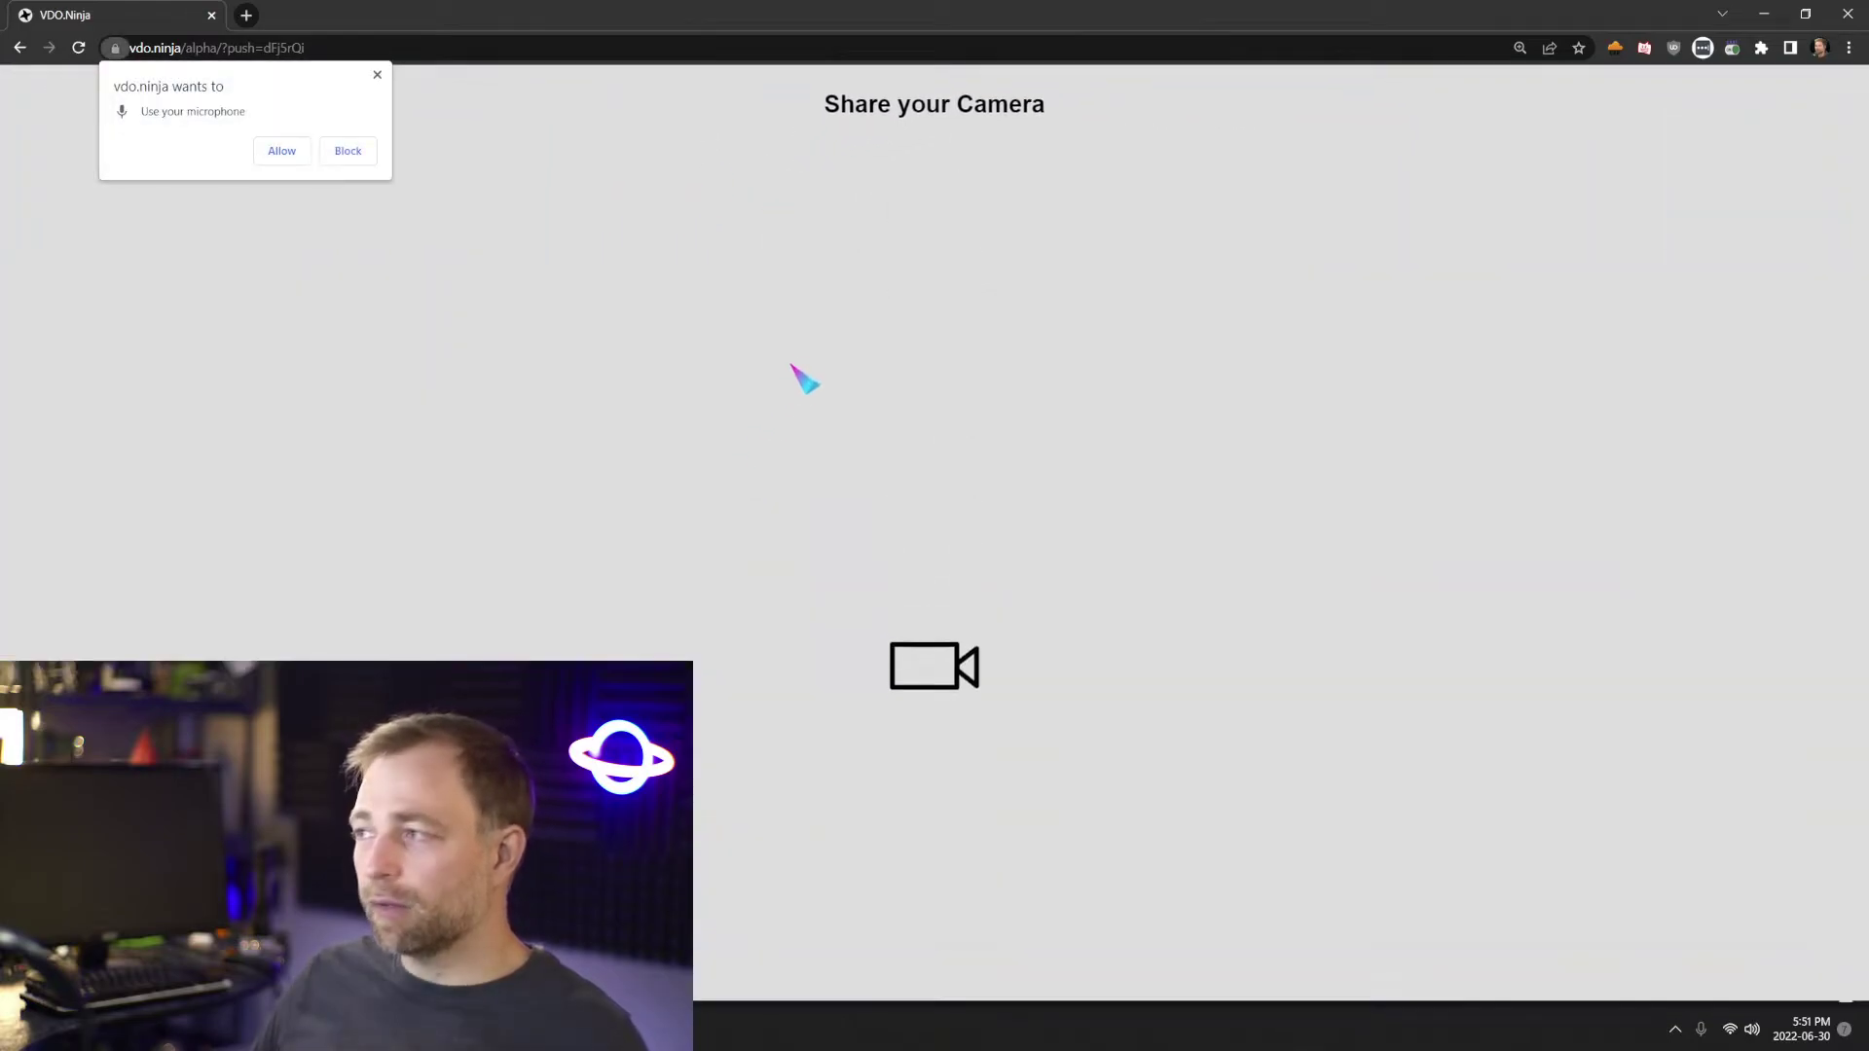
{"action": "left_click", "coordinate": [282, 152]}
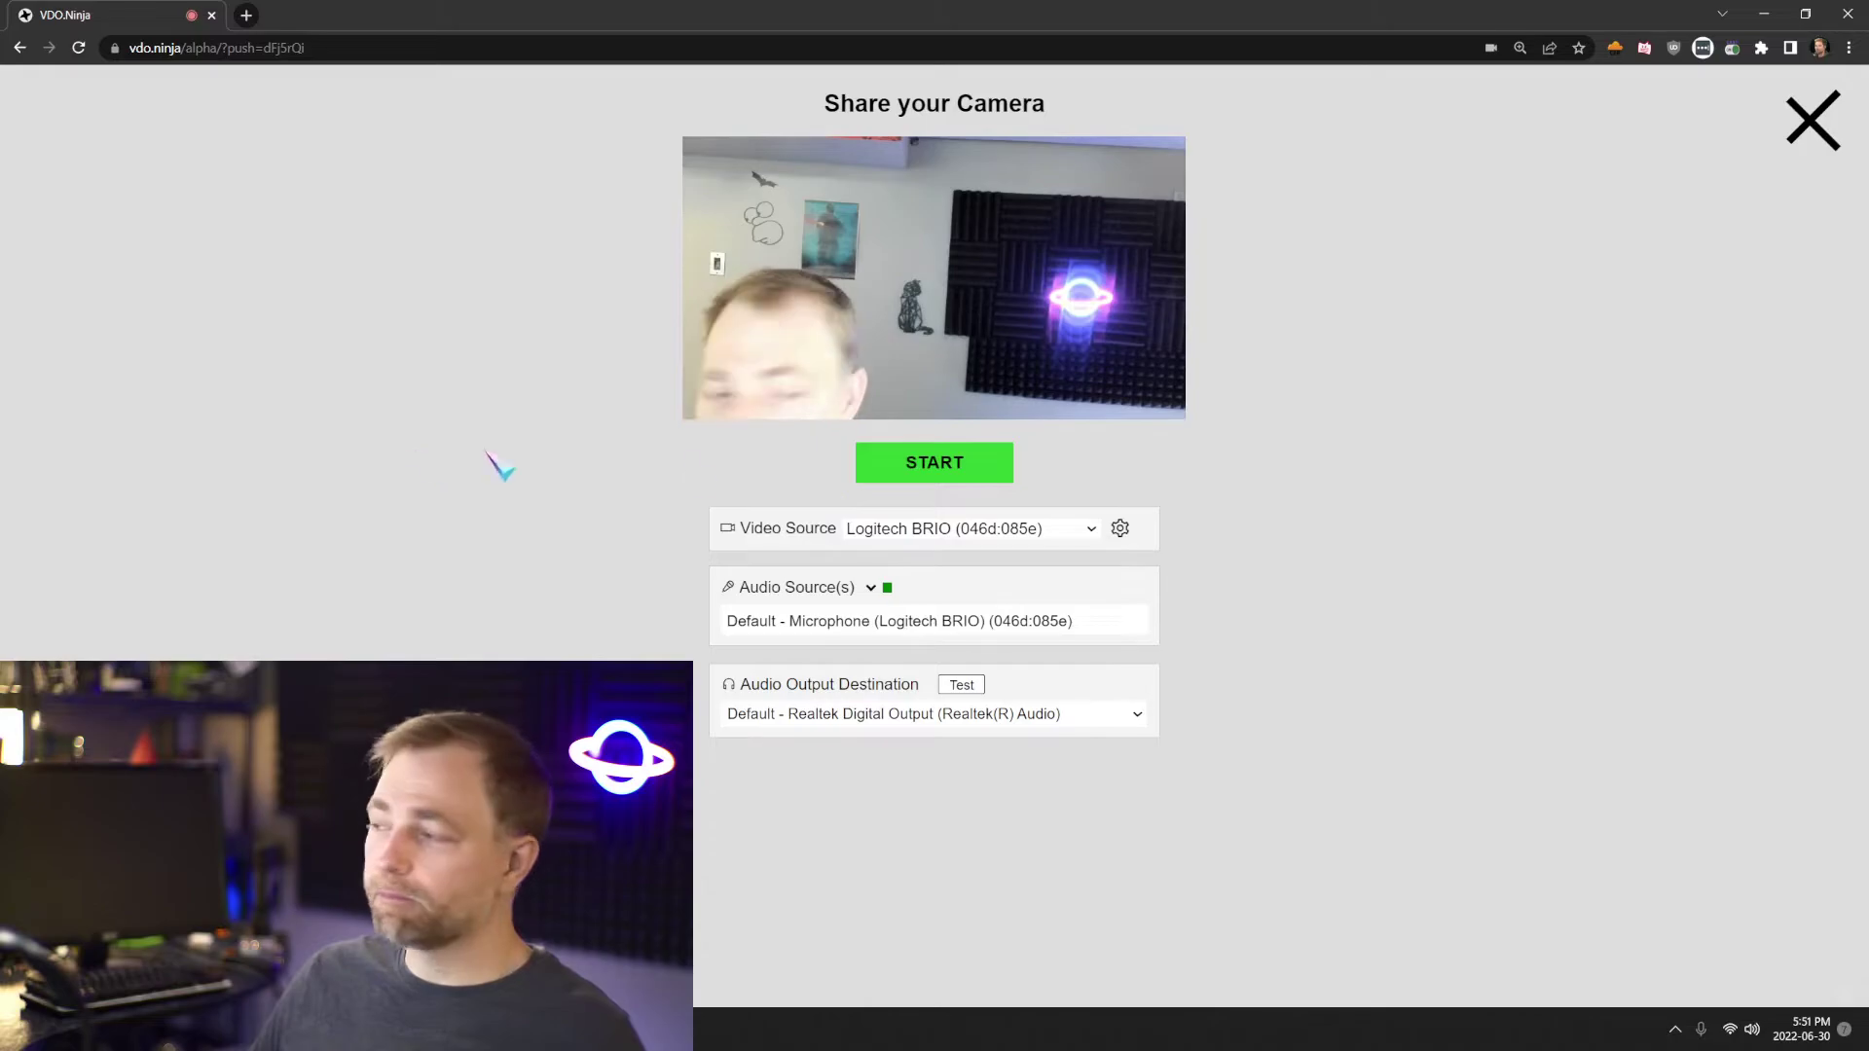
{"action": "left_click", "coordinate": [871, 460]}
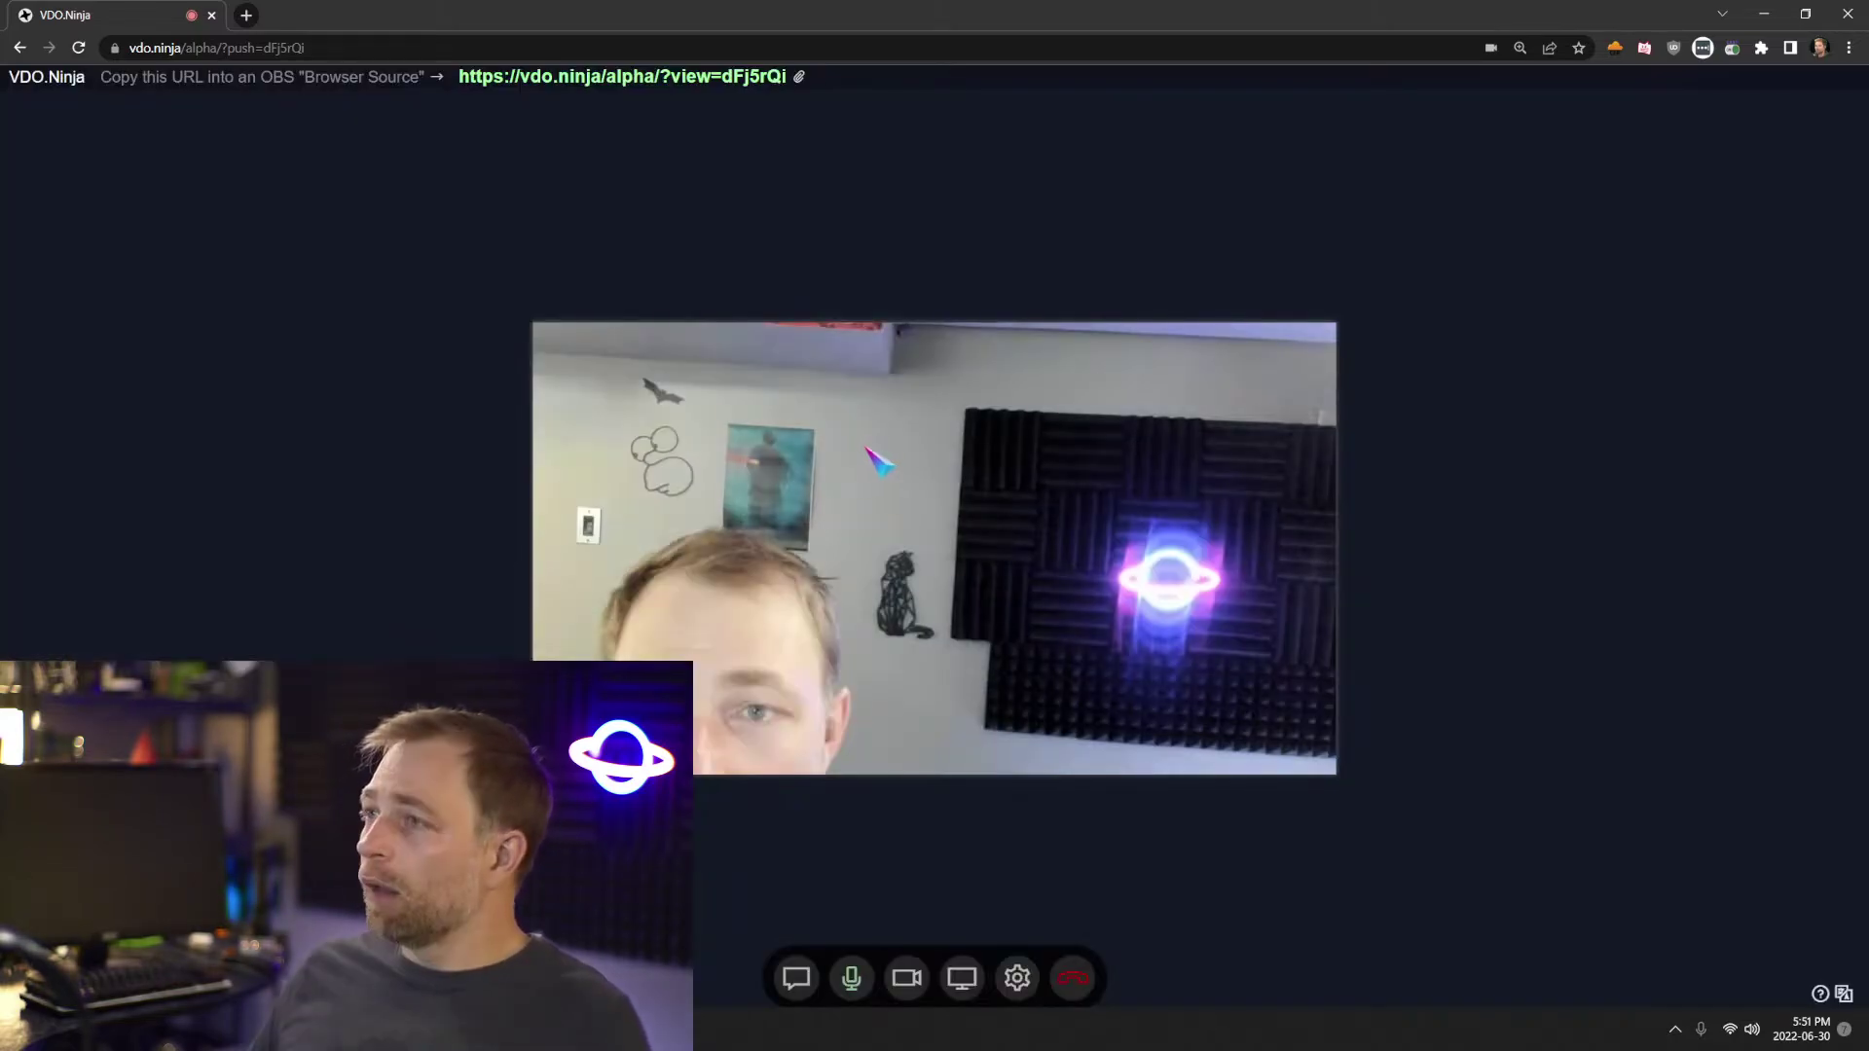
Return to vdo.ninja/alpha/ and create a room named 'asdasdfasdfasdfas' as director
{"action": "left_click", "coordinate": [271, 47]}
{"action": "left_click", "coordinate": [305, 47]}
{"action": "left_click_drag", "start_coordinate": [263, 48], "coordinate": [554, 95]}
{"action": "key", "text": "BackSpace"}
{"action": "key", "text": "Return"}
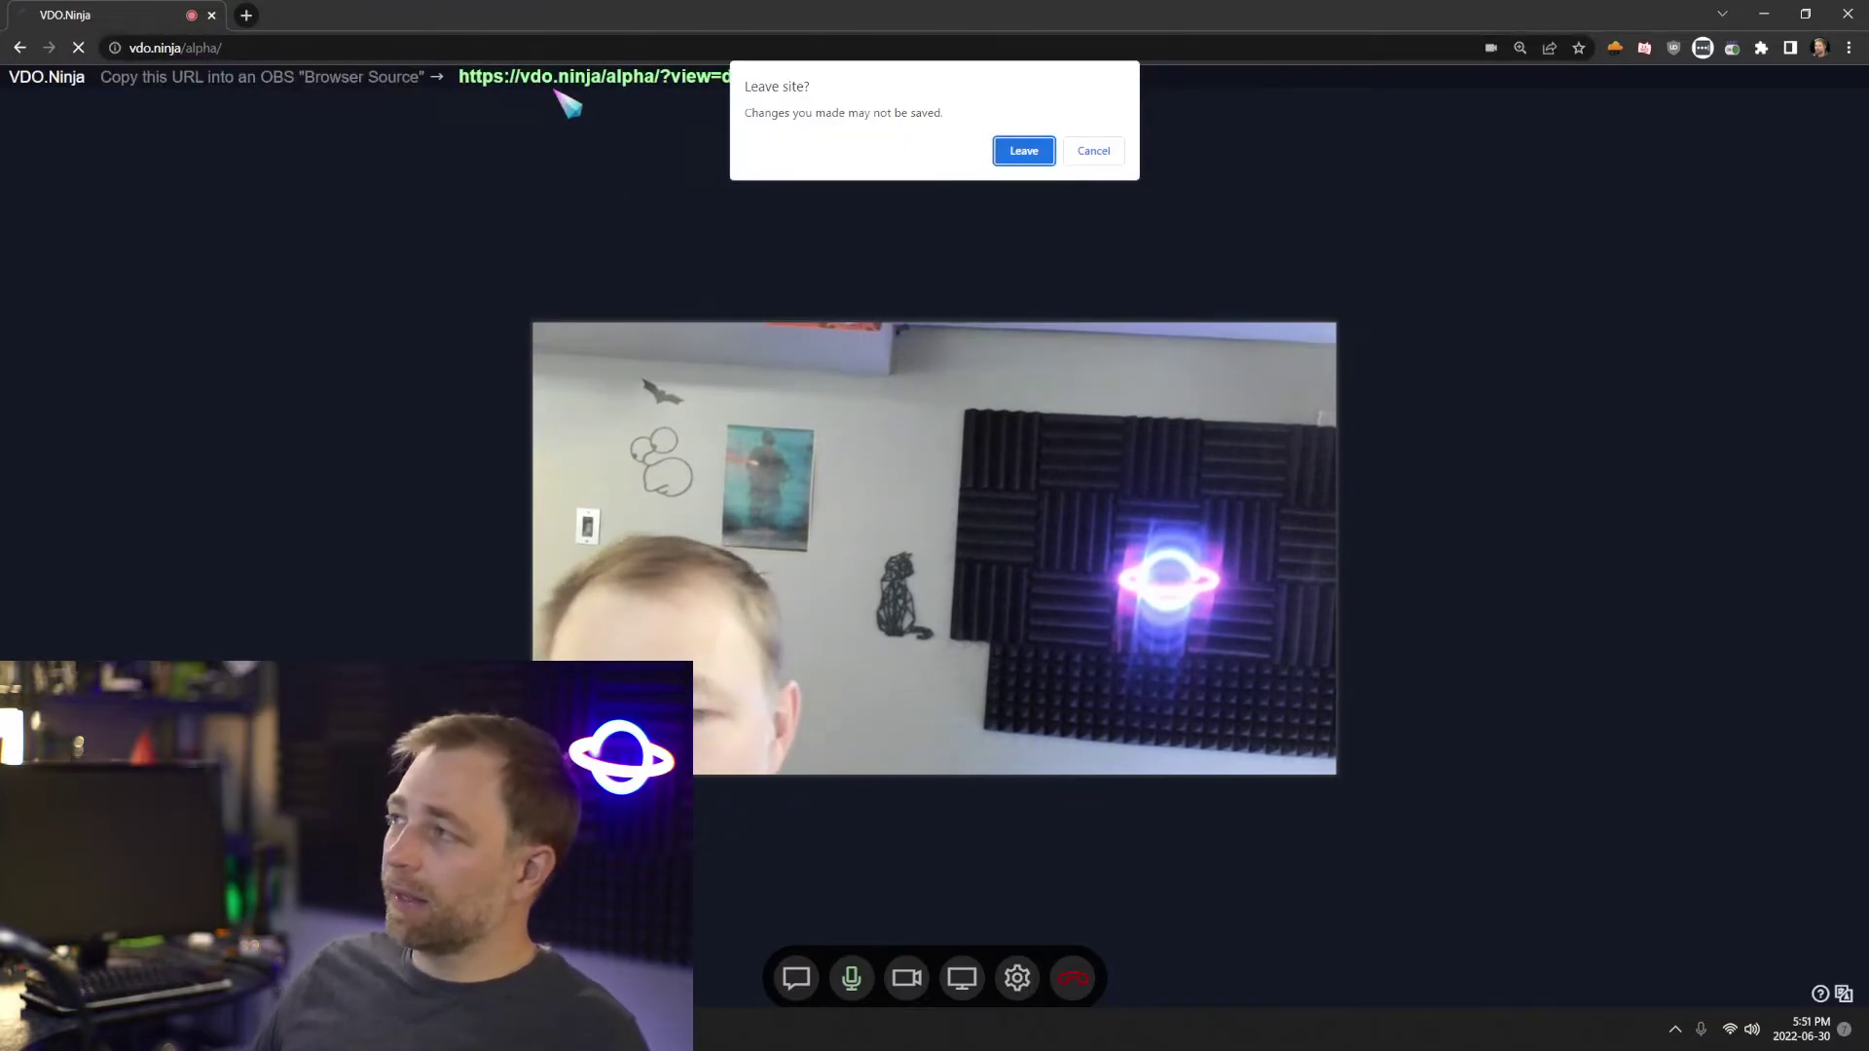
{"action": "left_click", "coordinate": [1019, 156]}
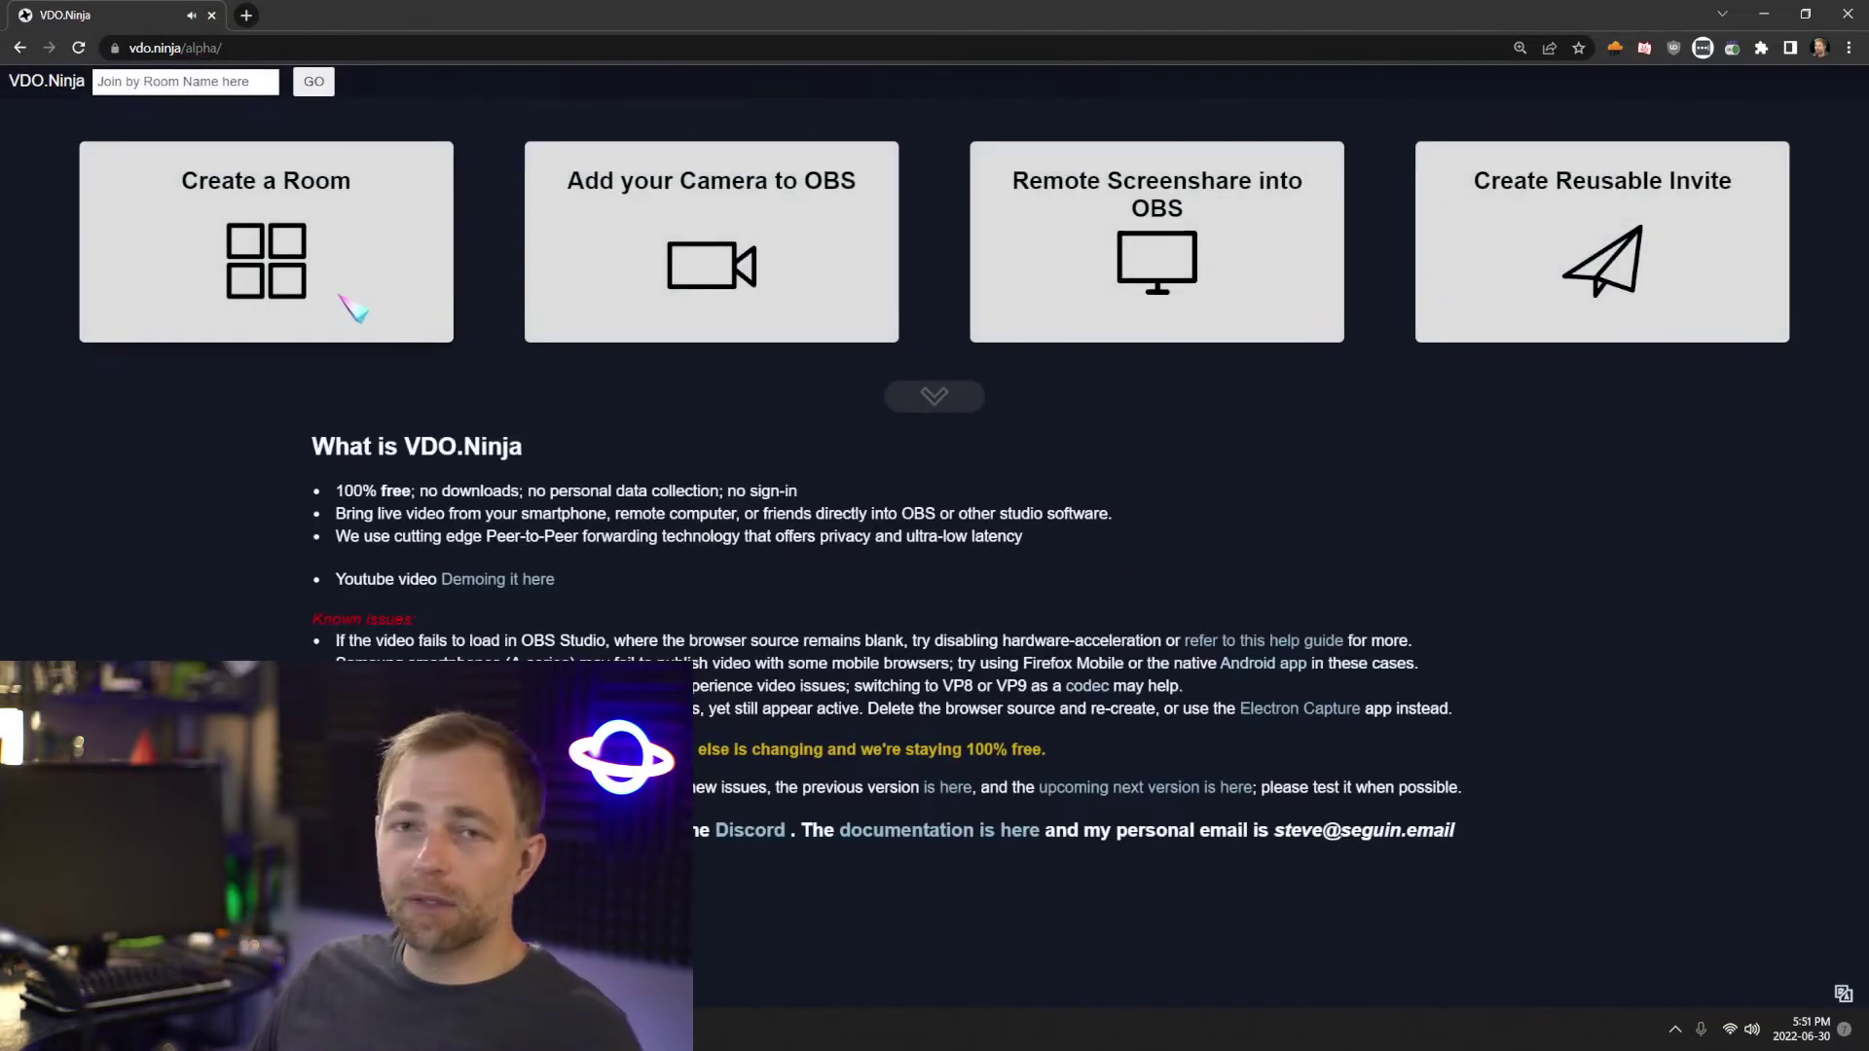
{"action": "left_click", "coordinate": [341, 297]}
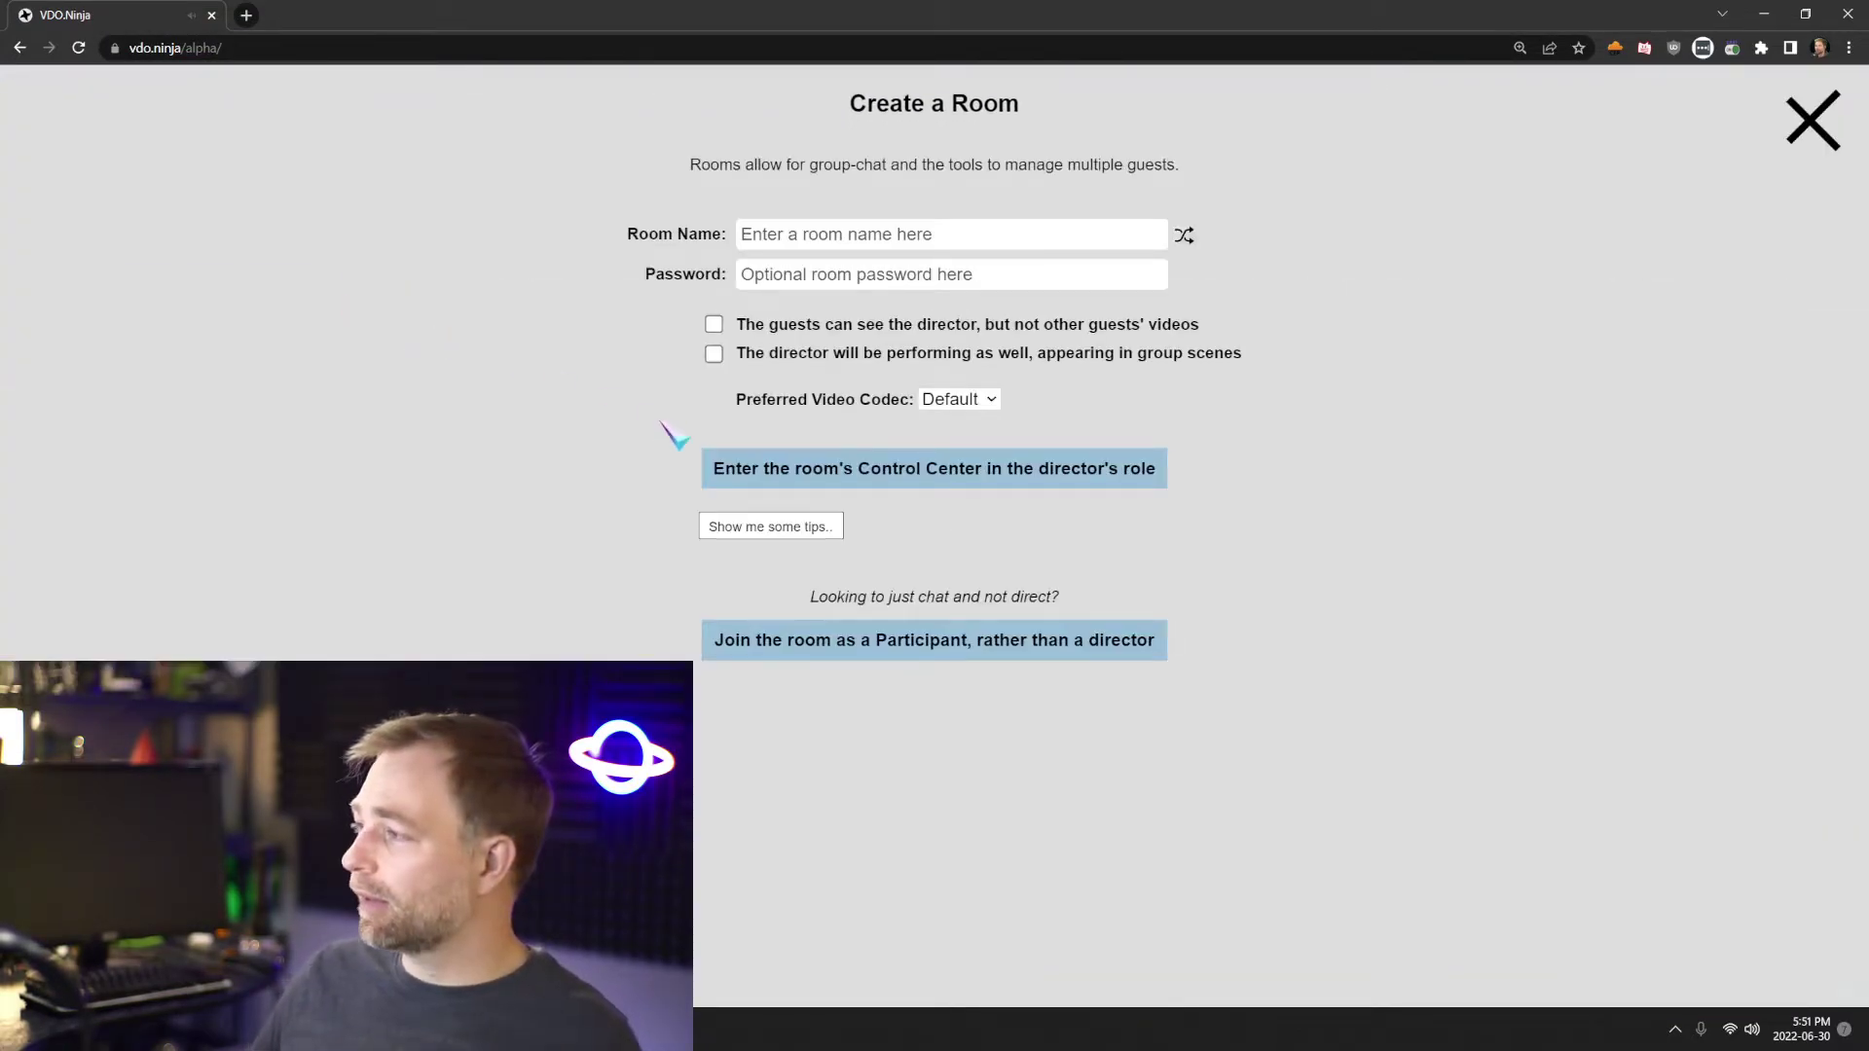
{"action": "left_click", "coordinate": [873, 234]}
{"action": "type", "text": "asdasdfasdfasdfas"}
{"action": "left_click", "coordinate": [856, 487]}
{"action": "left_click", "coordinate": [311, 263]}
Go back to the home page and enter room happenvdavdc as director
{"action": "left_click_drag", "start_coordinate": [222, 48], "coordinate": [613, 71]}
{"action": "key", "text": "BackSpace"}
{"action": "key", "text": "Return"}
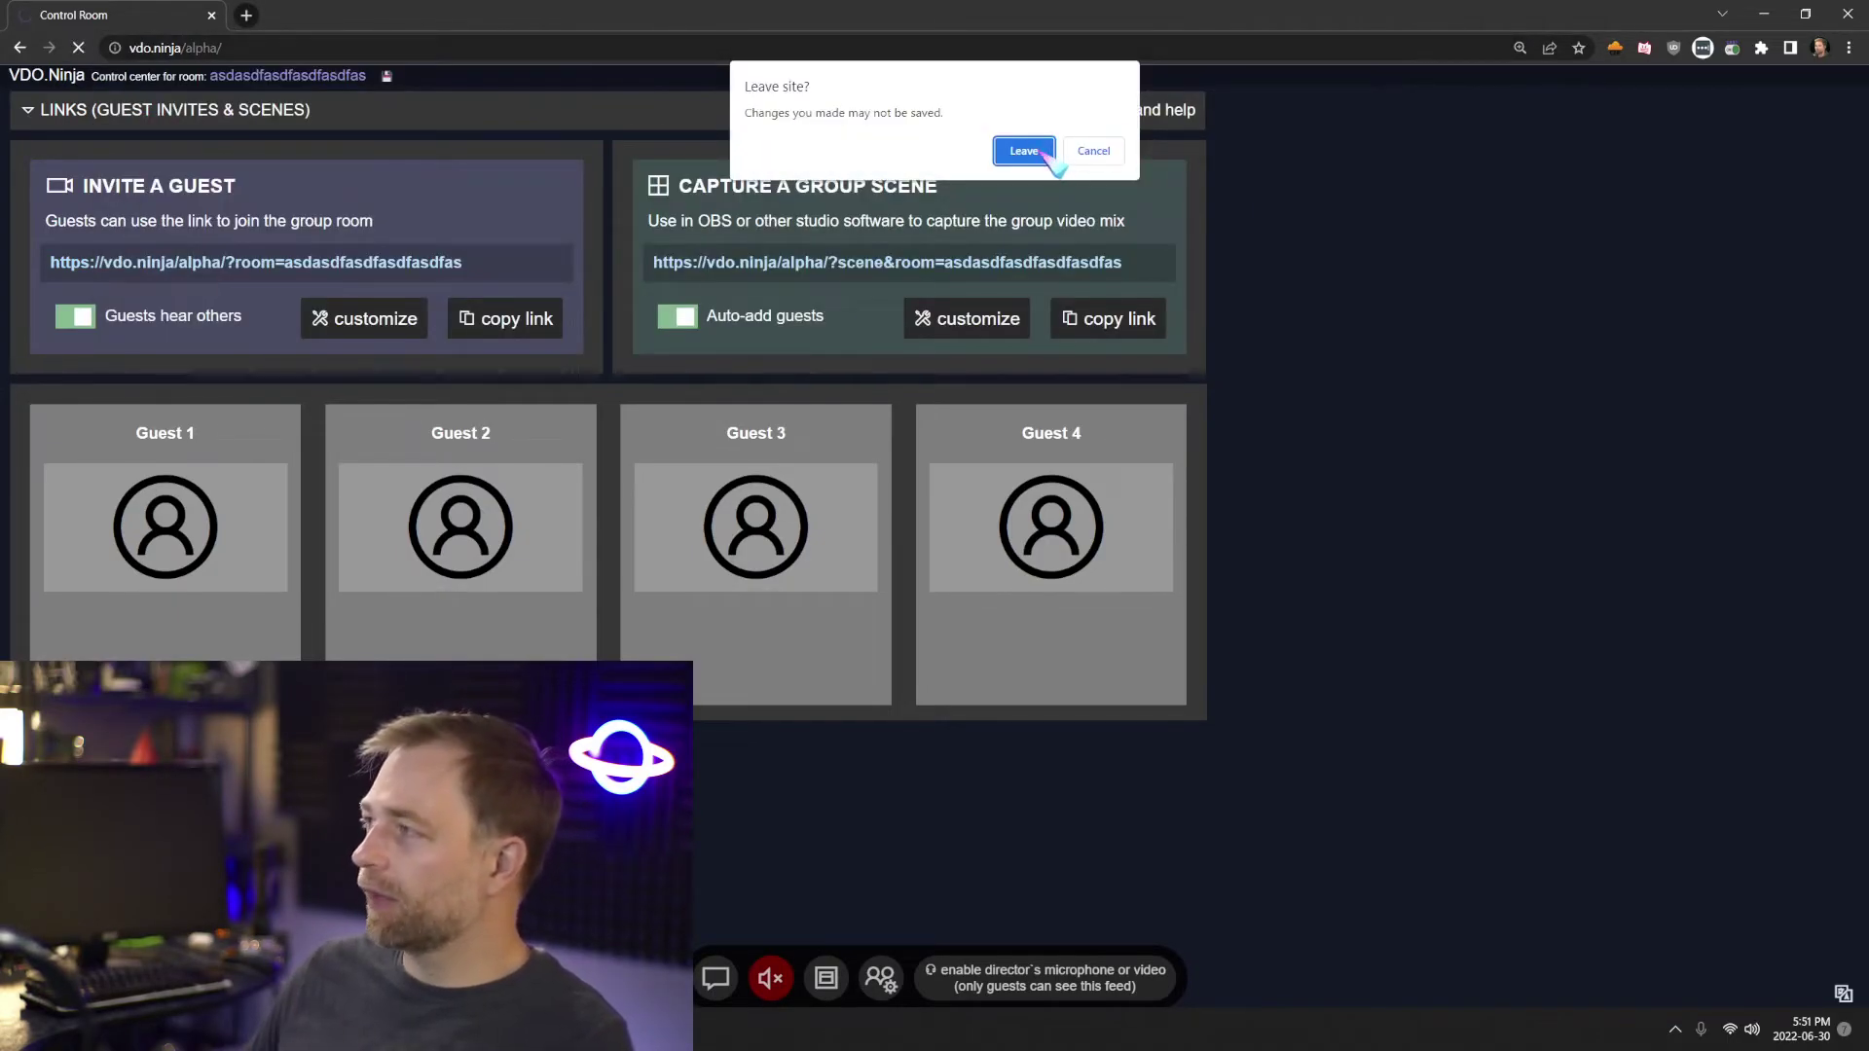
{"action": "left_click", "coordinate": [1041, 154]}
{"action": "left_click", "coordinate": [368, 261]}
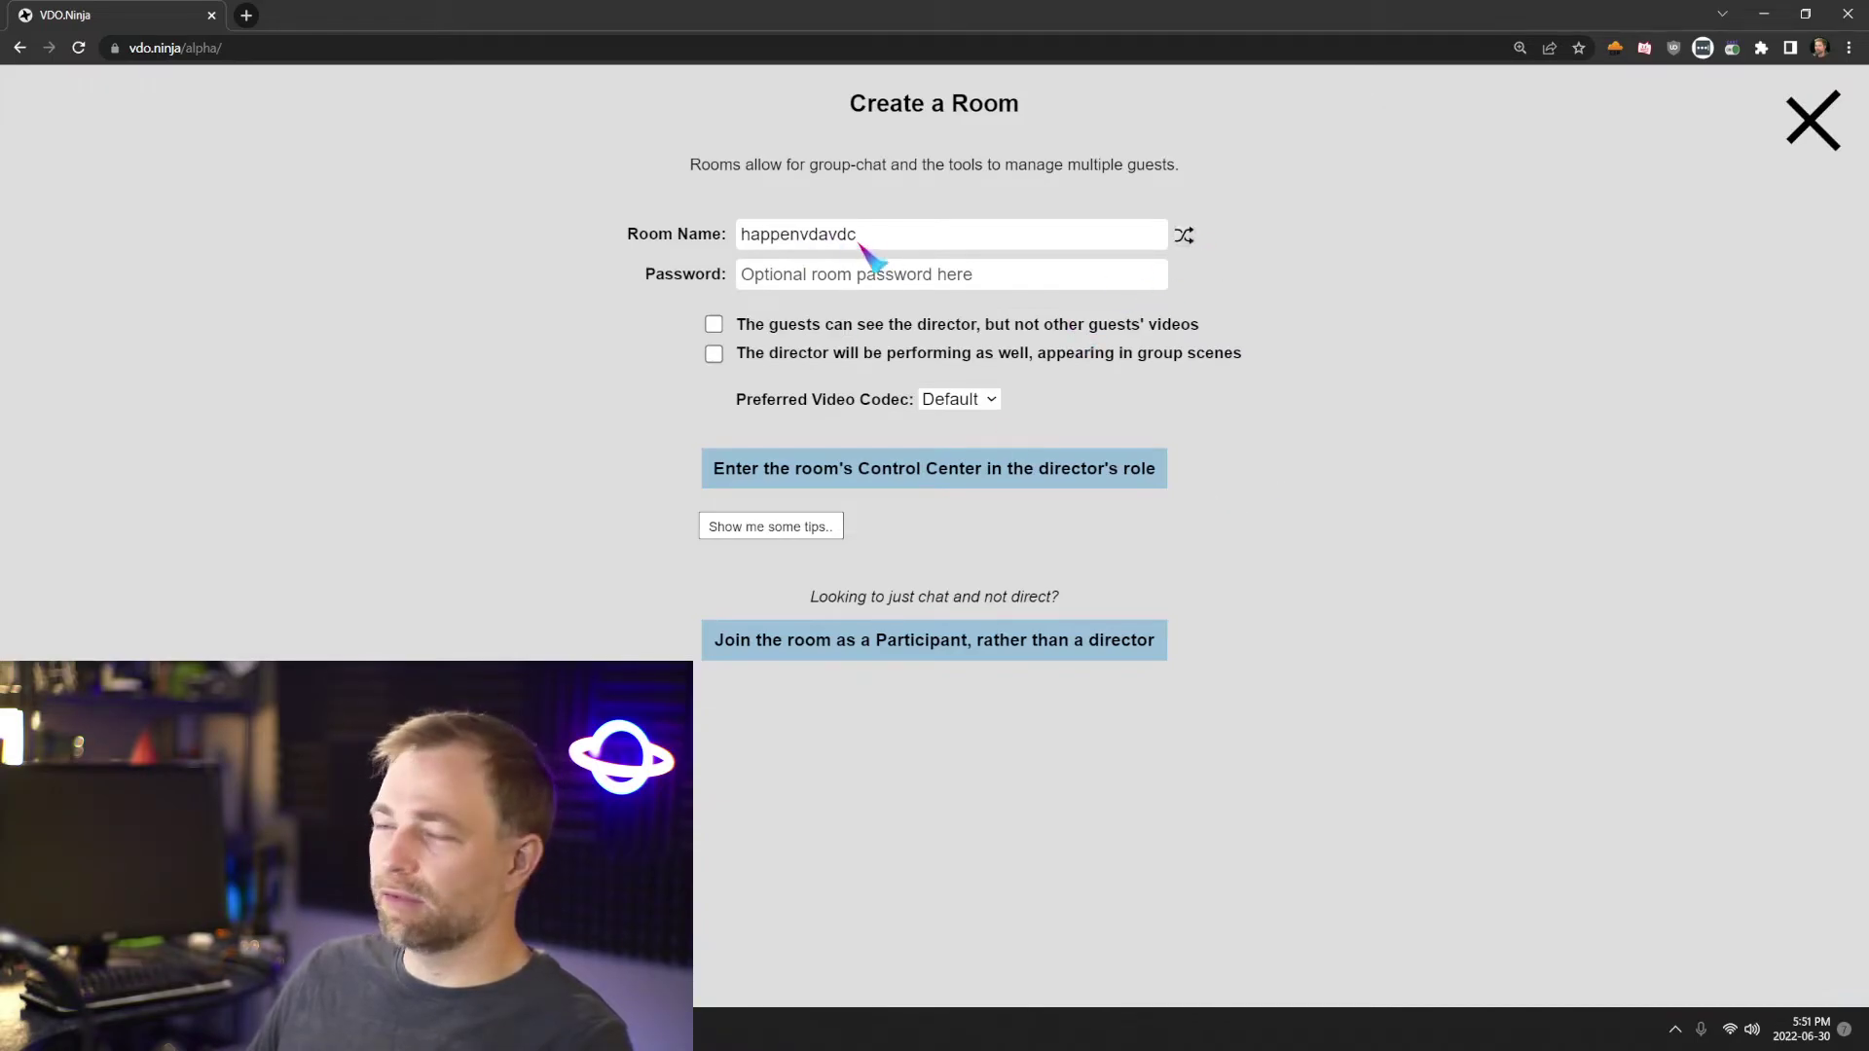
{"action": "left_click", "coordinate": [880, 477]}
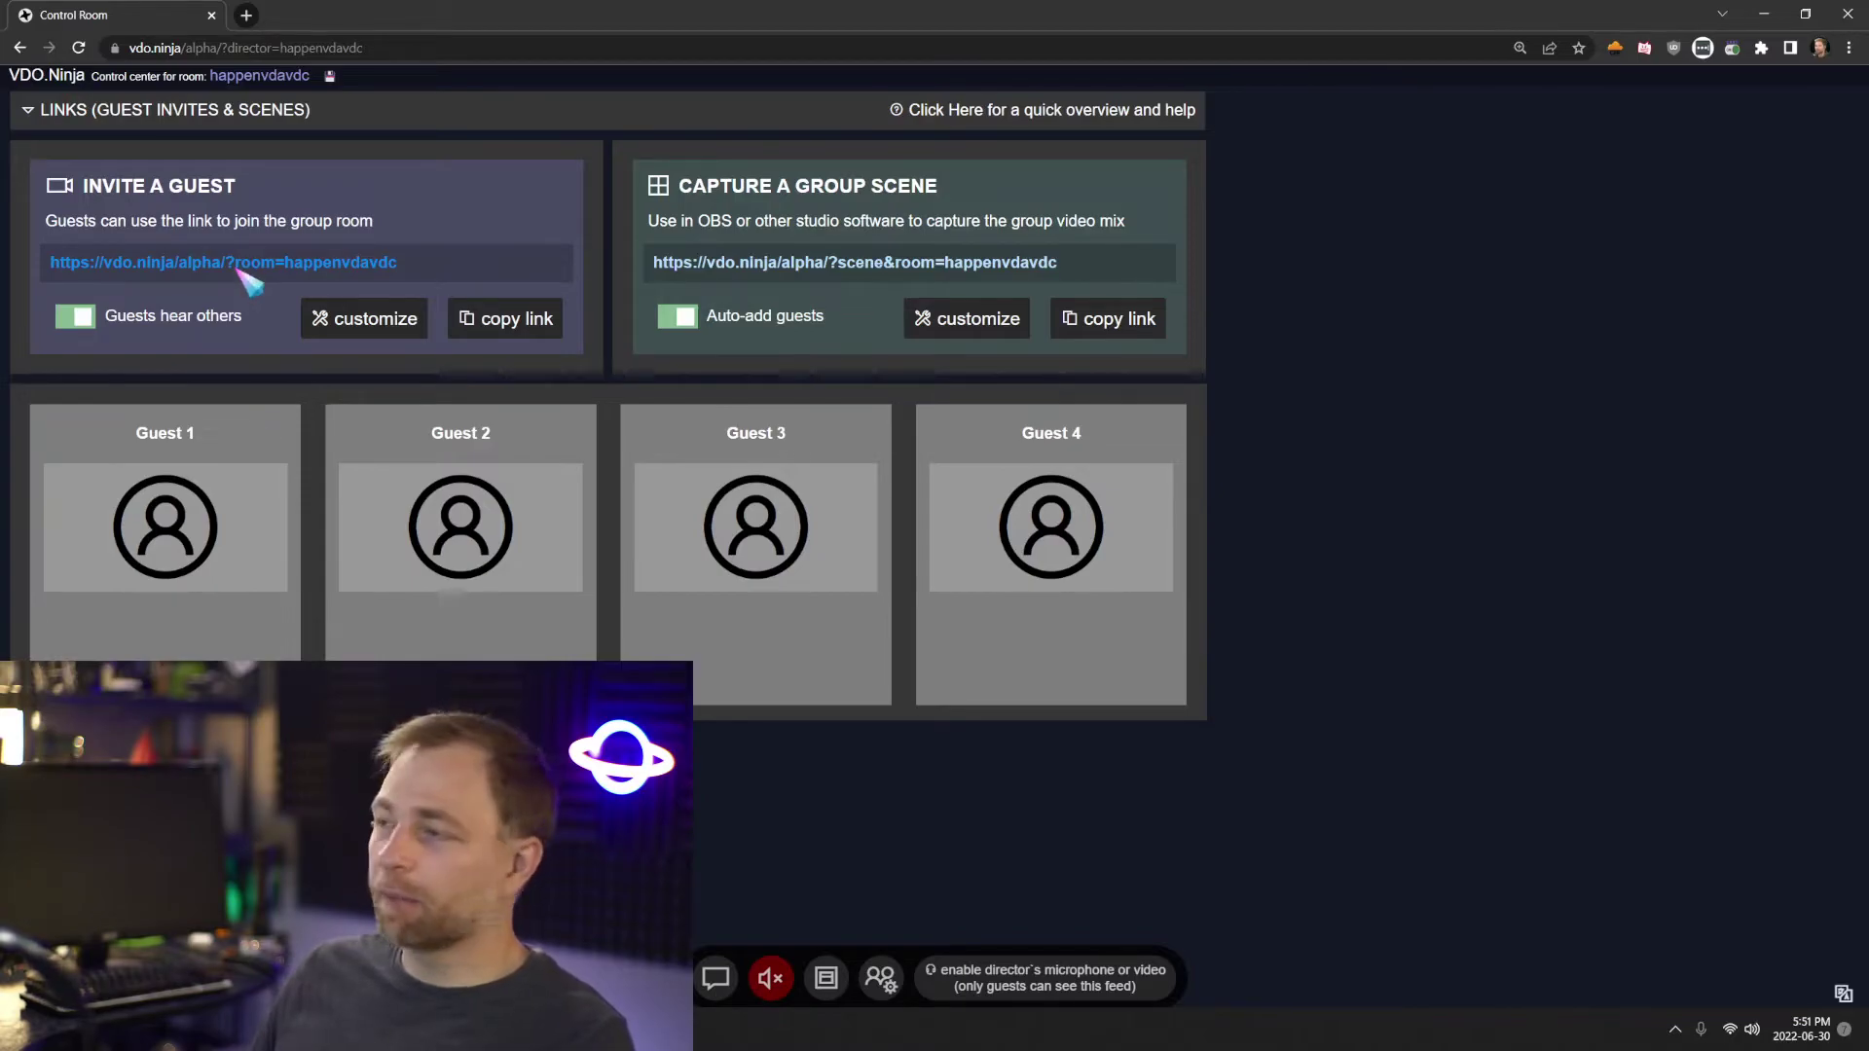
Open the copied guest invite link in a new tab and join with camera
{"action": "left_click", "coordinate": [238, 270]}
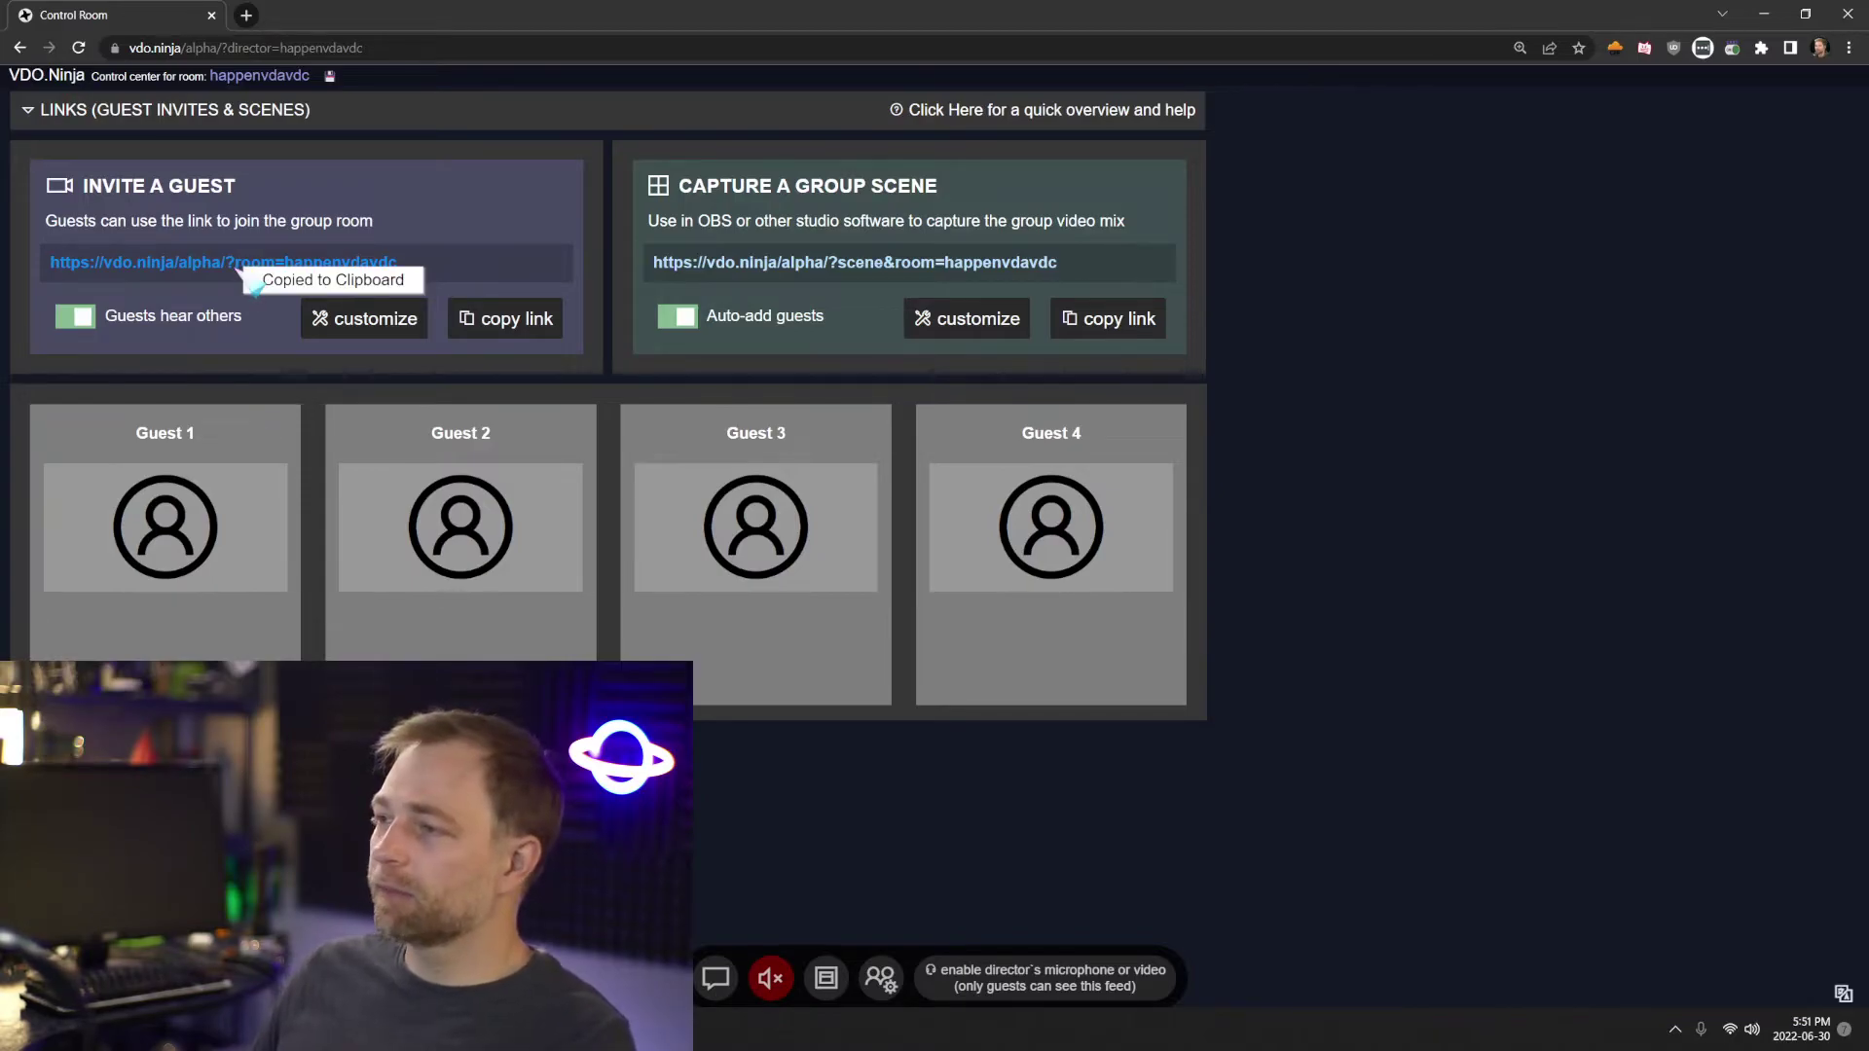
{"action": "left_click", "coordinate": [246, 16]}
{"action": "key", "text": "ctrl+v"}
{"action": "key", "text": "Return"}
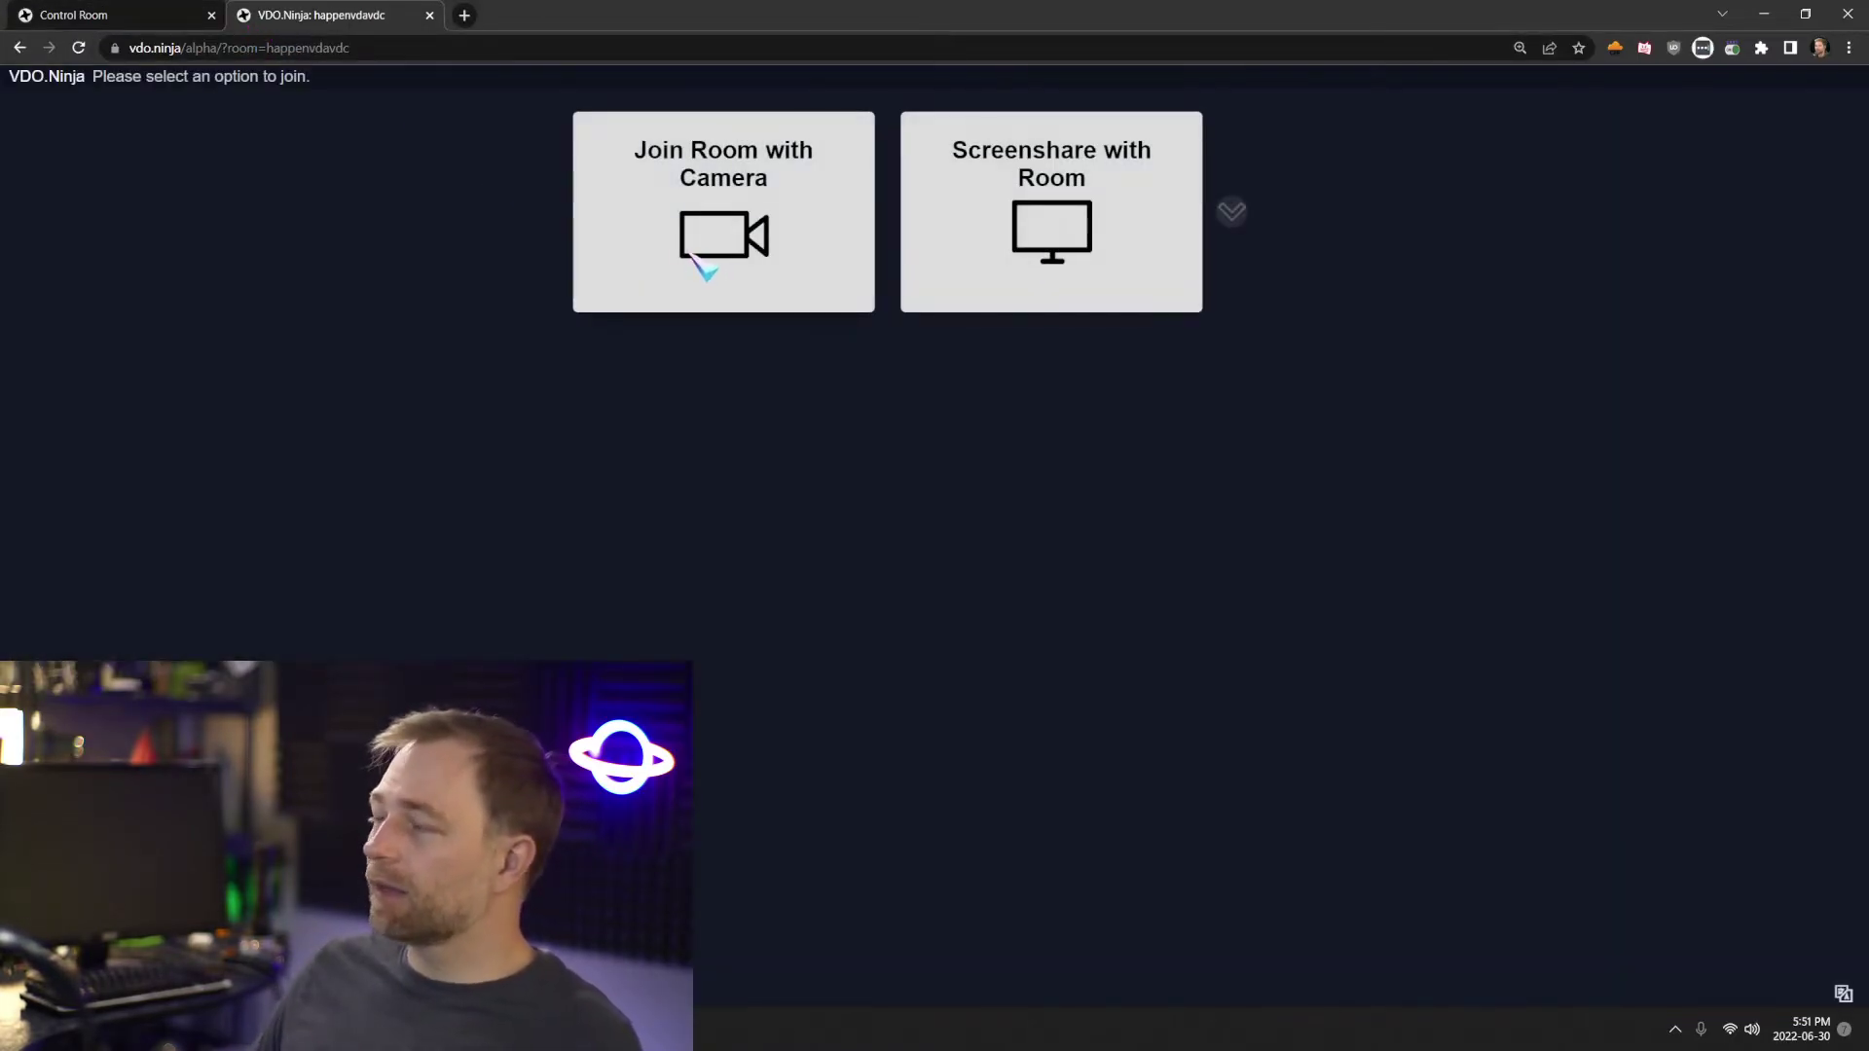
{"action": "left_click", "coordinate": [693, 269]}
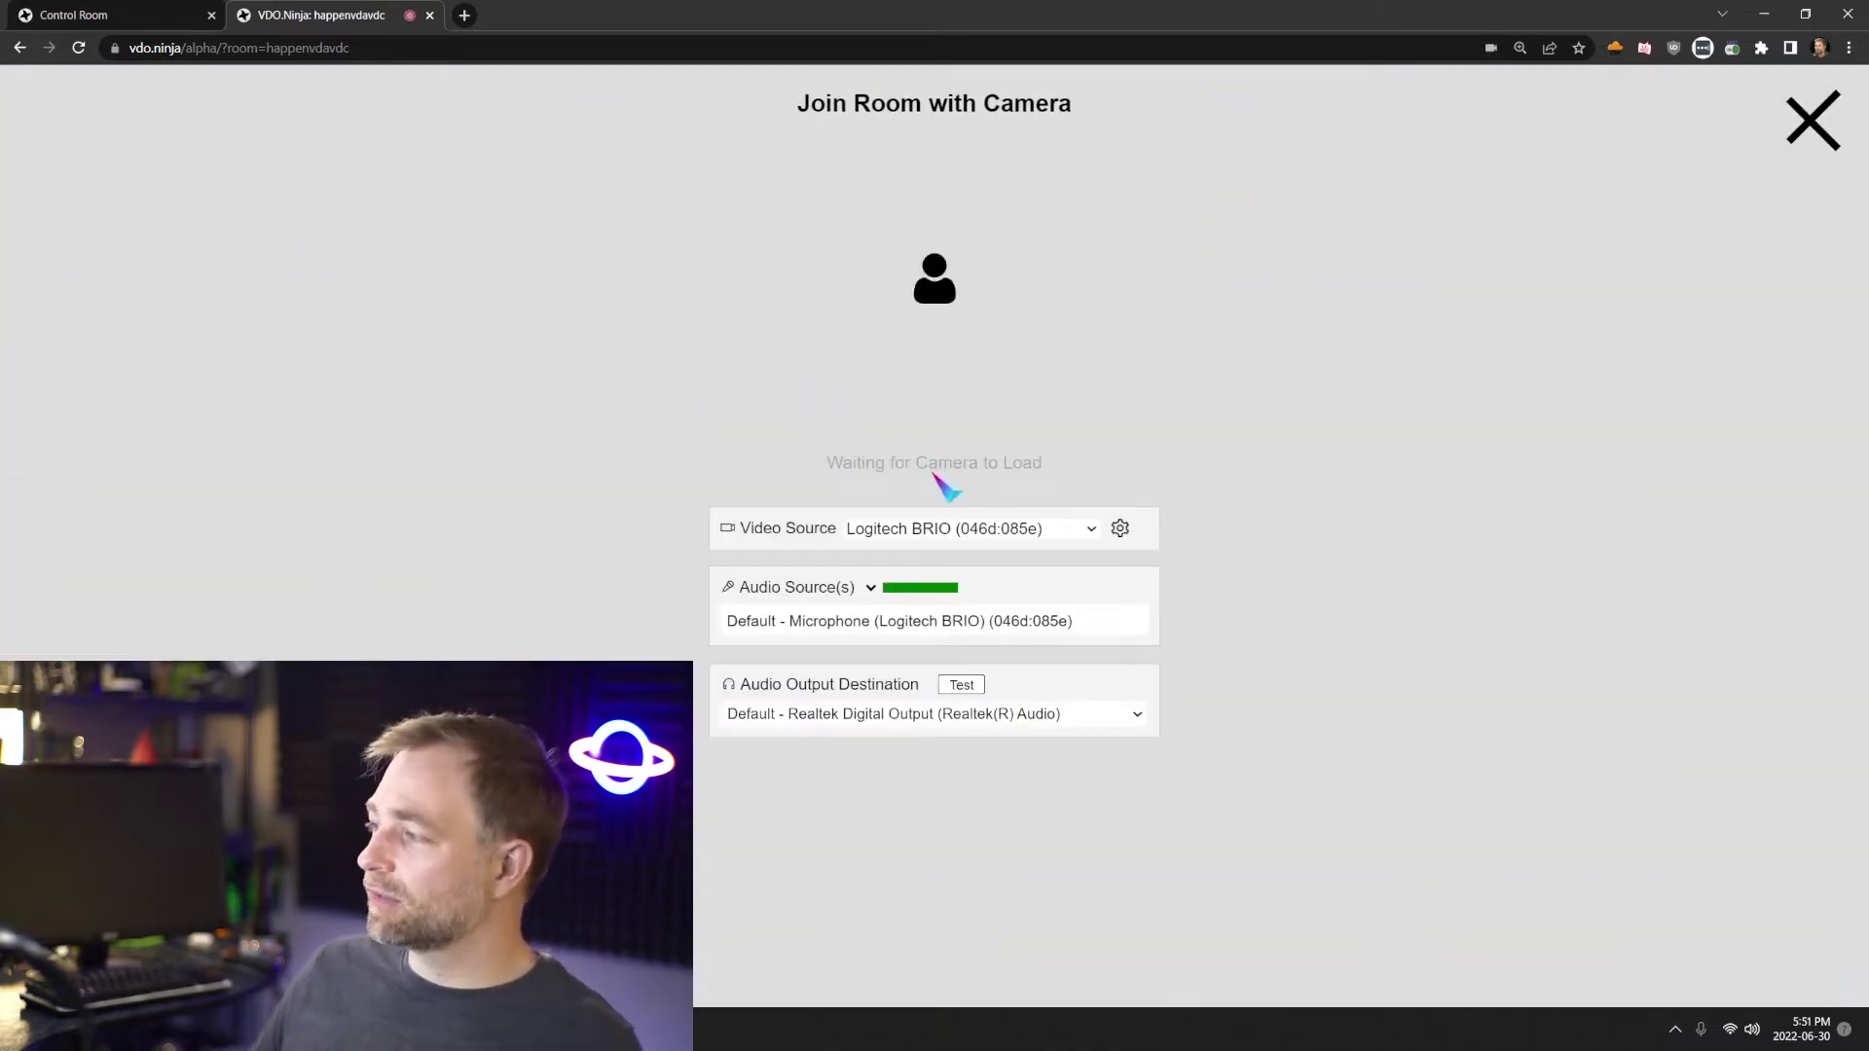
{"action": "left_click", "coordinate": [952, 475]}
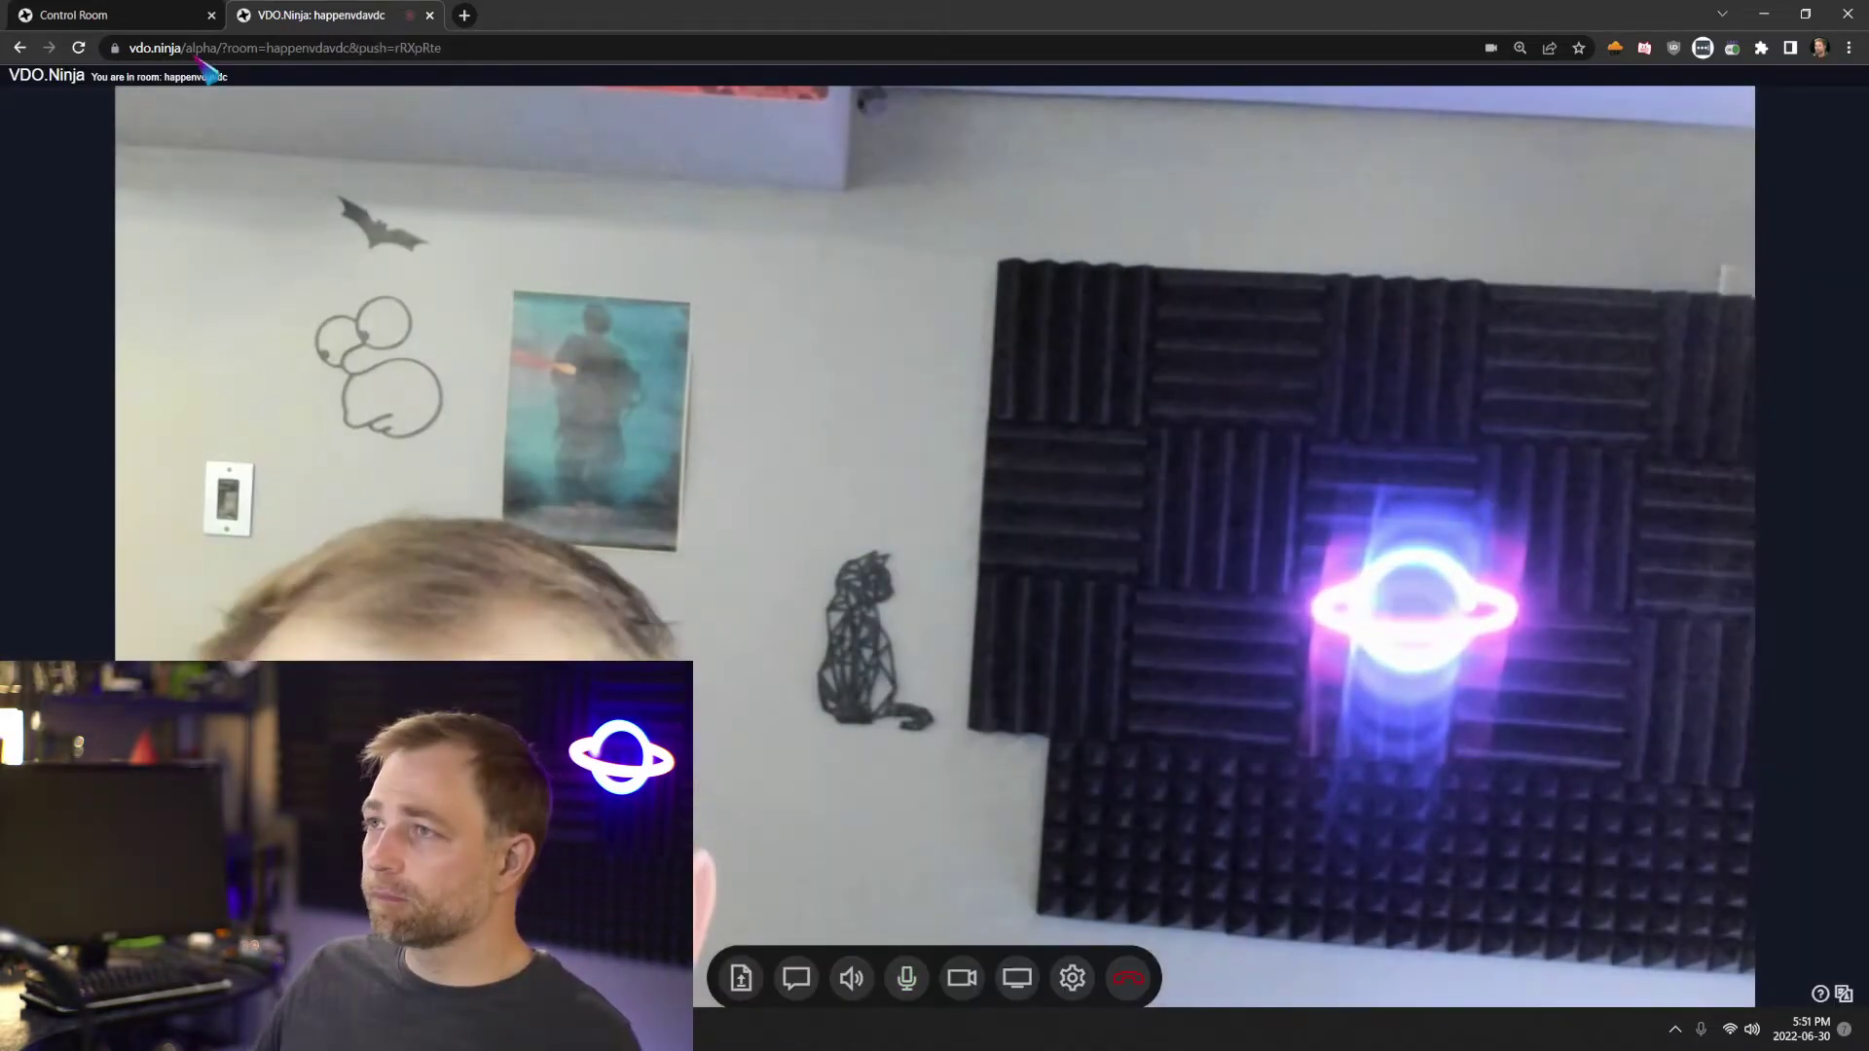
Check the director tab, then open and close the guest's media settings
{"action": "key", "text": "ctrl+1"}
{"action": "key", "text": "ctrl+2"}
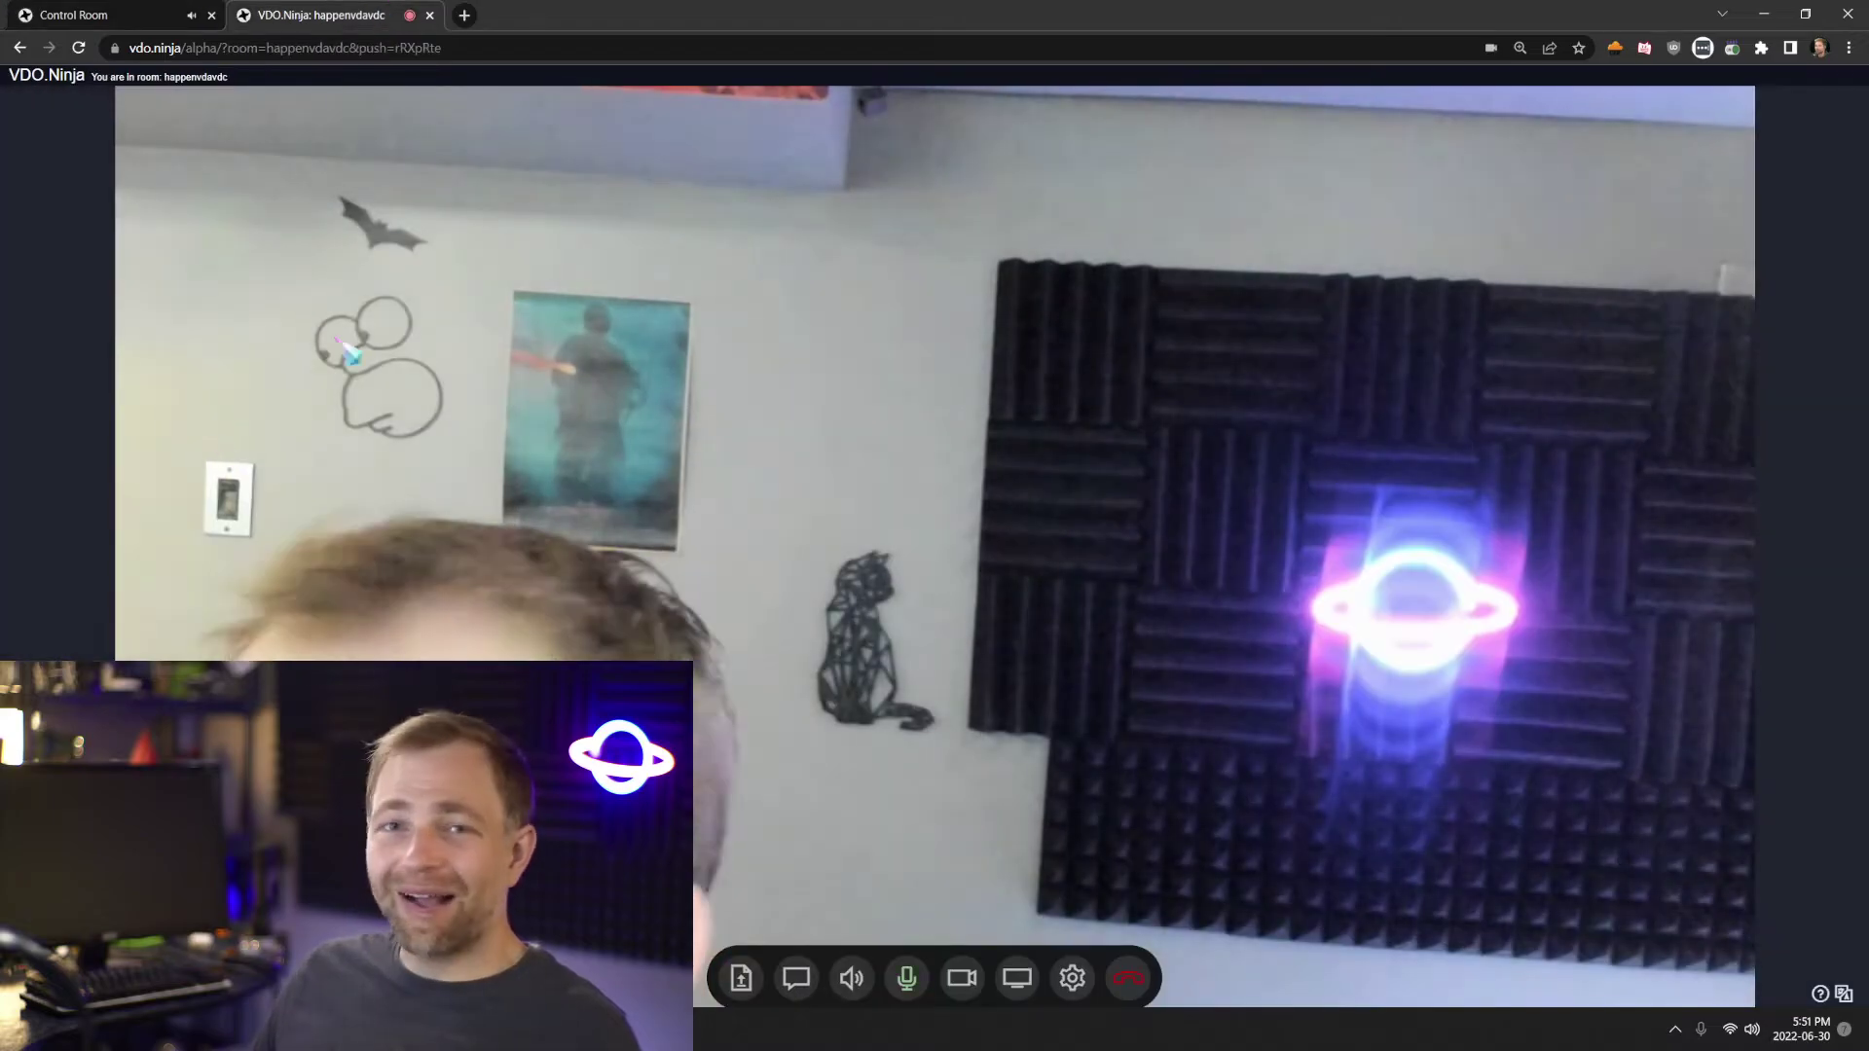
{"action": "left_click", "coordinate": [1072, 977]}
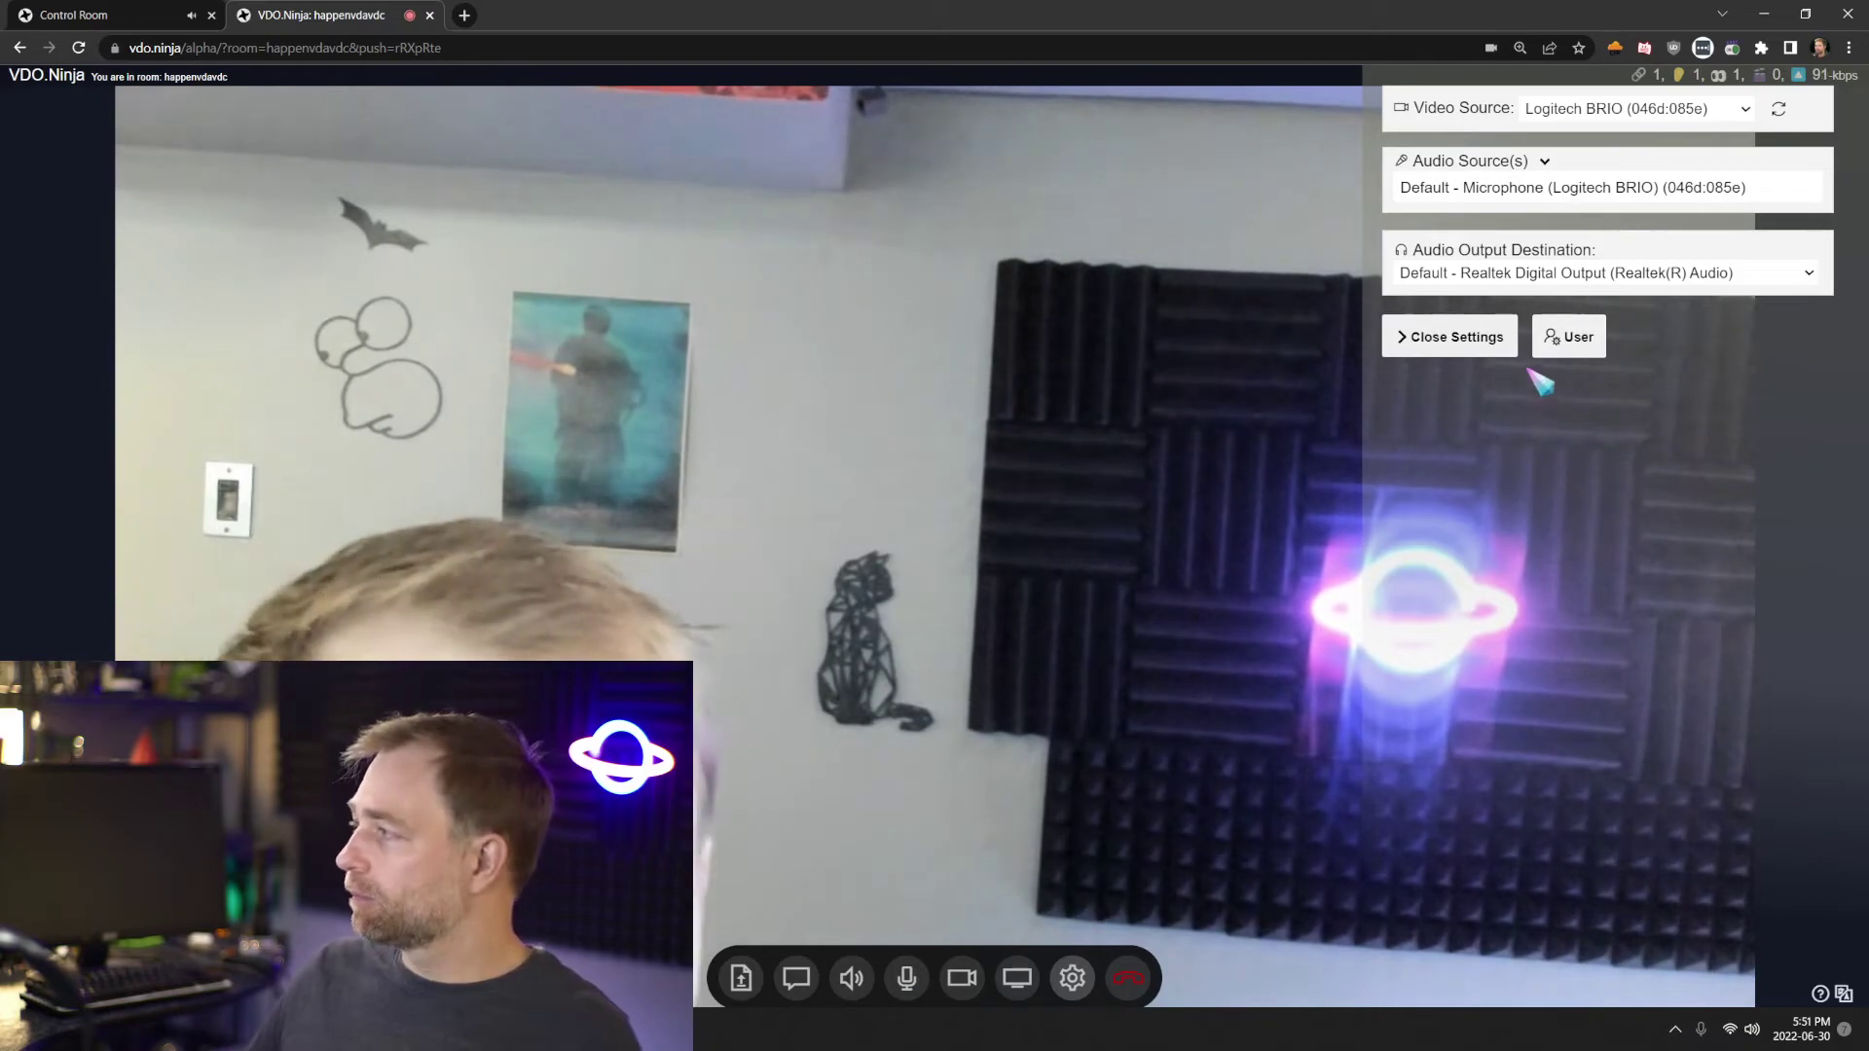
{"action": "left_click", "coordinate": [1452, 340]}
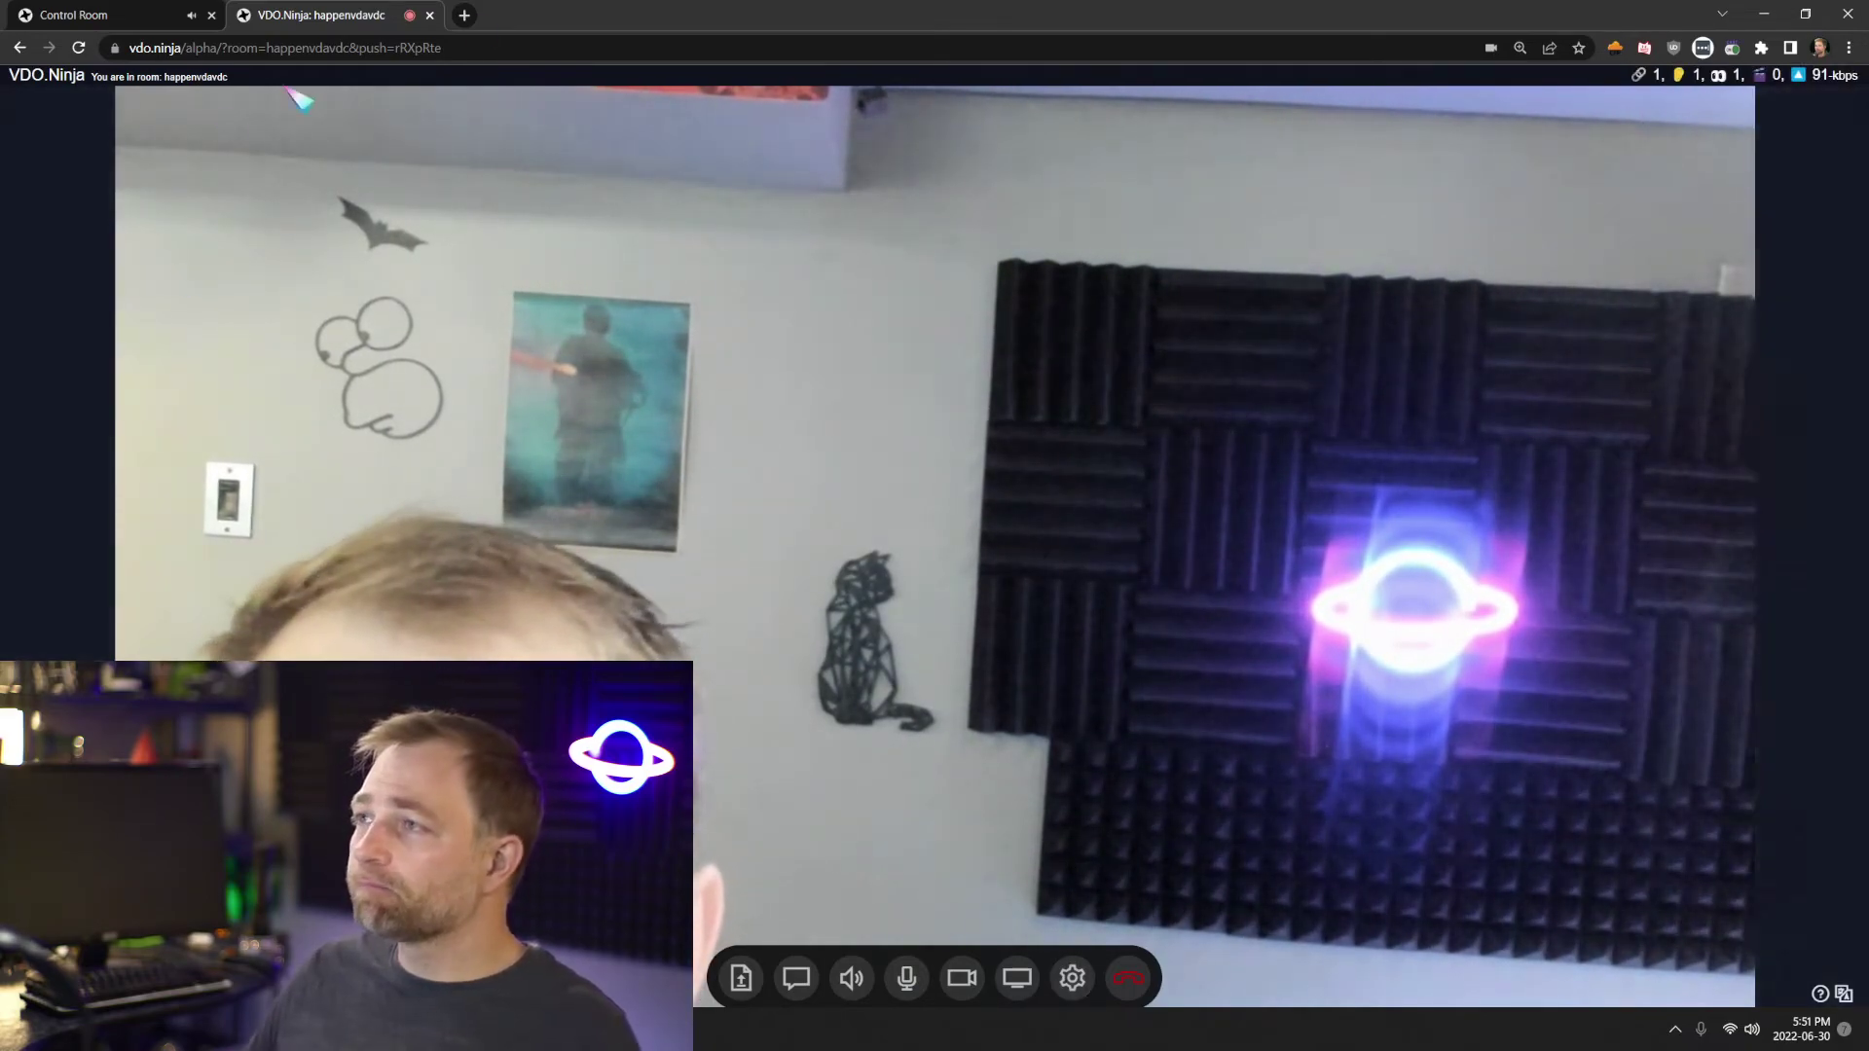
From the Control Room, toggle the guest's remote settings, then view the guest's mic-change prompt
{"action": "left_click", "coordinate": [115, 8]}
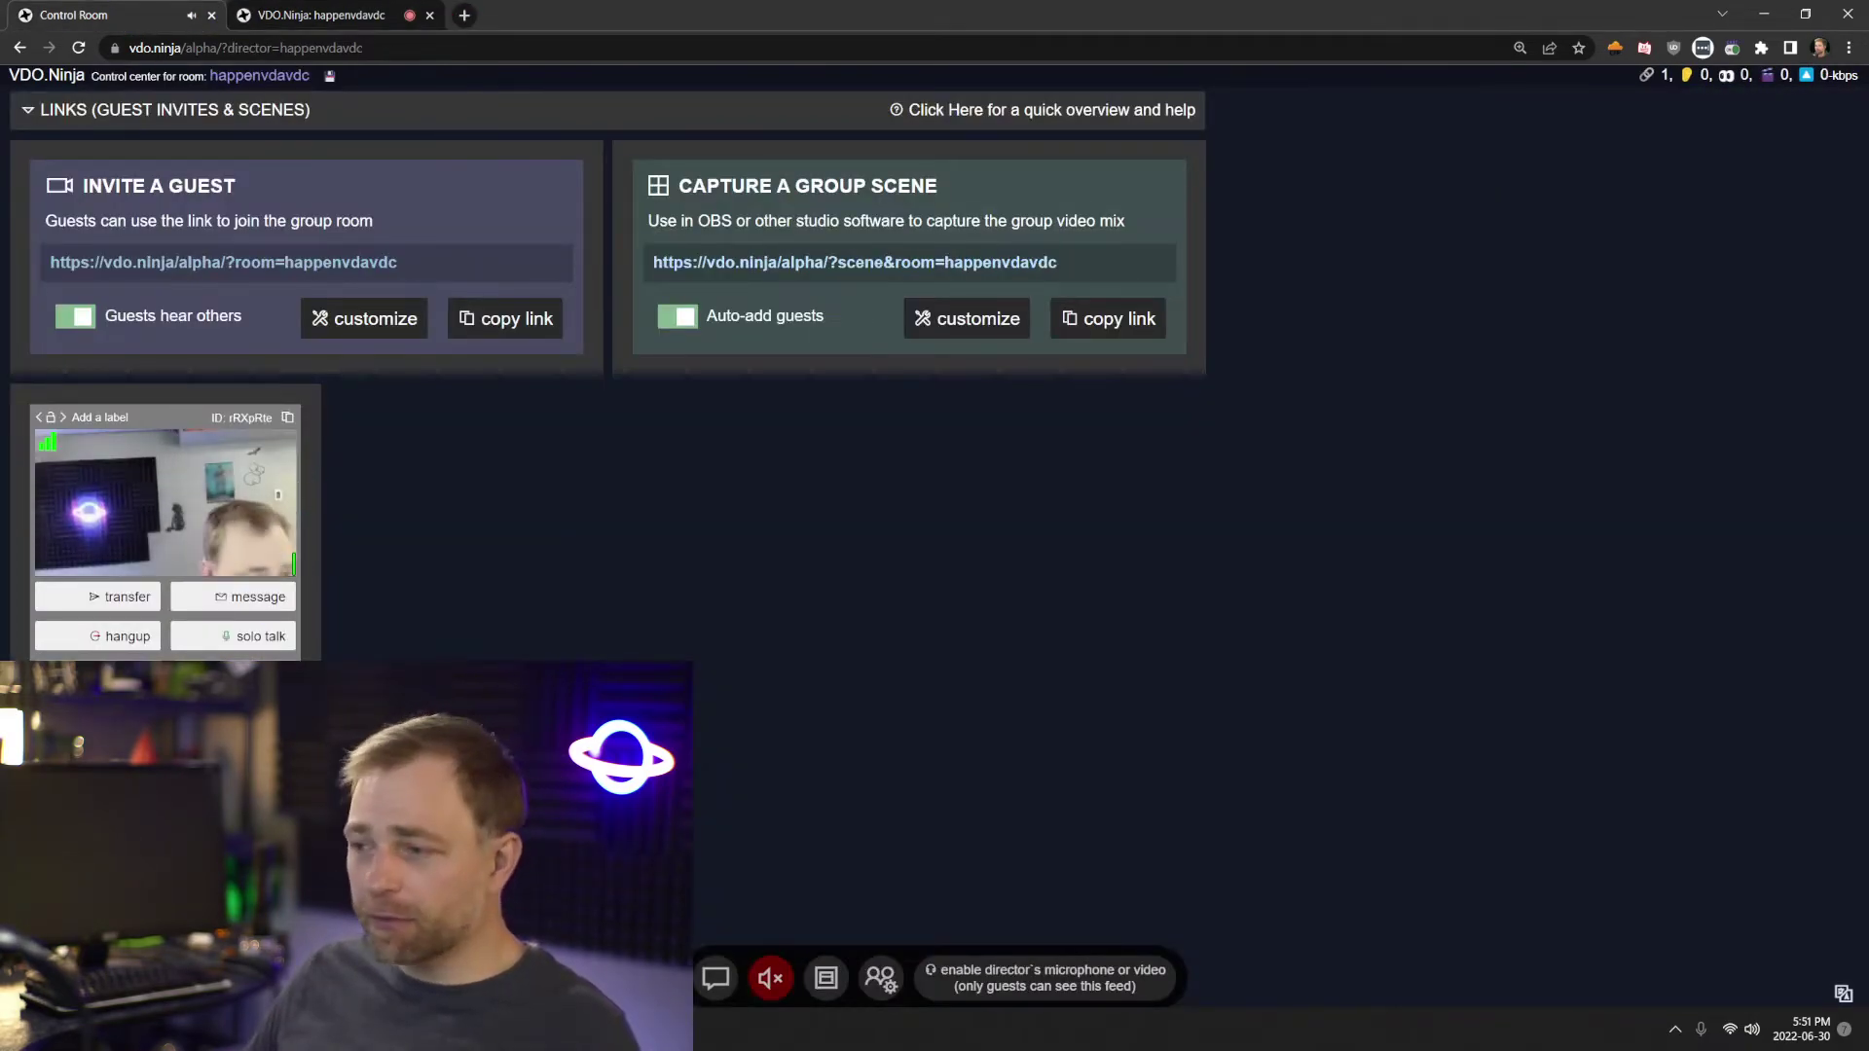
{"action": "scroll", "coordinate": [170, 516], "scroll_direction": "down", "scroll_amount": 3}
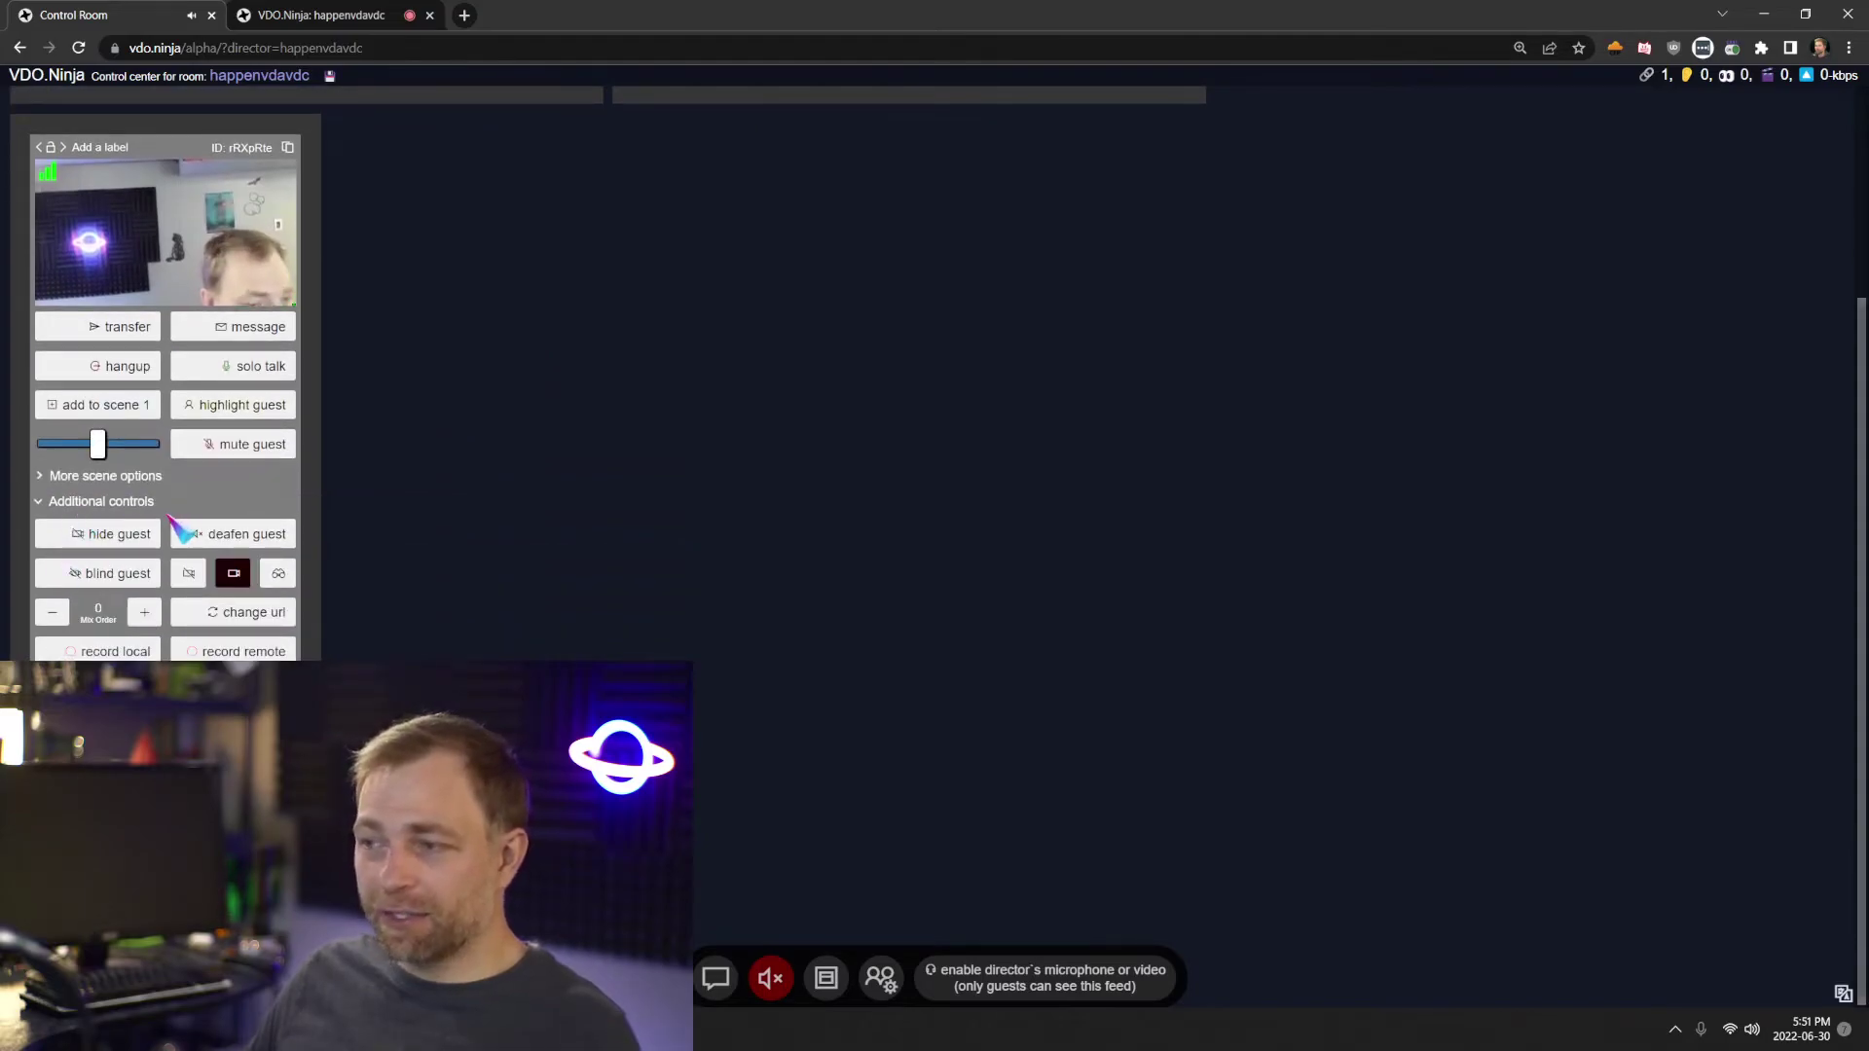
{"action": "scroll", "coordinate": [146, 545], "scroll_direction": "down", "scroll_amount": 3}
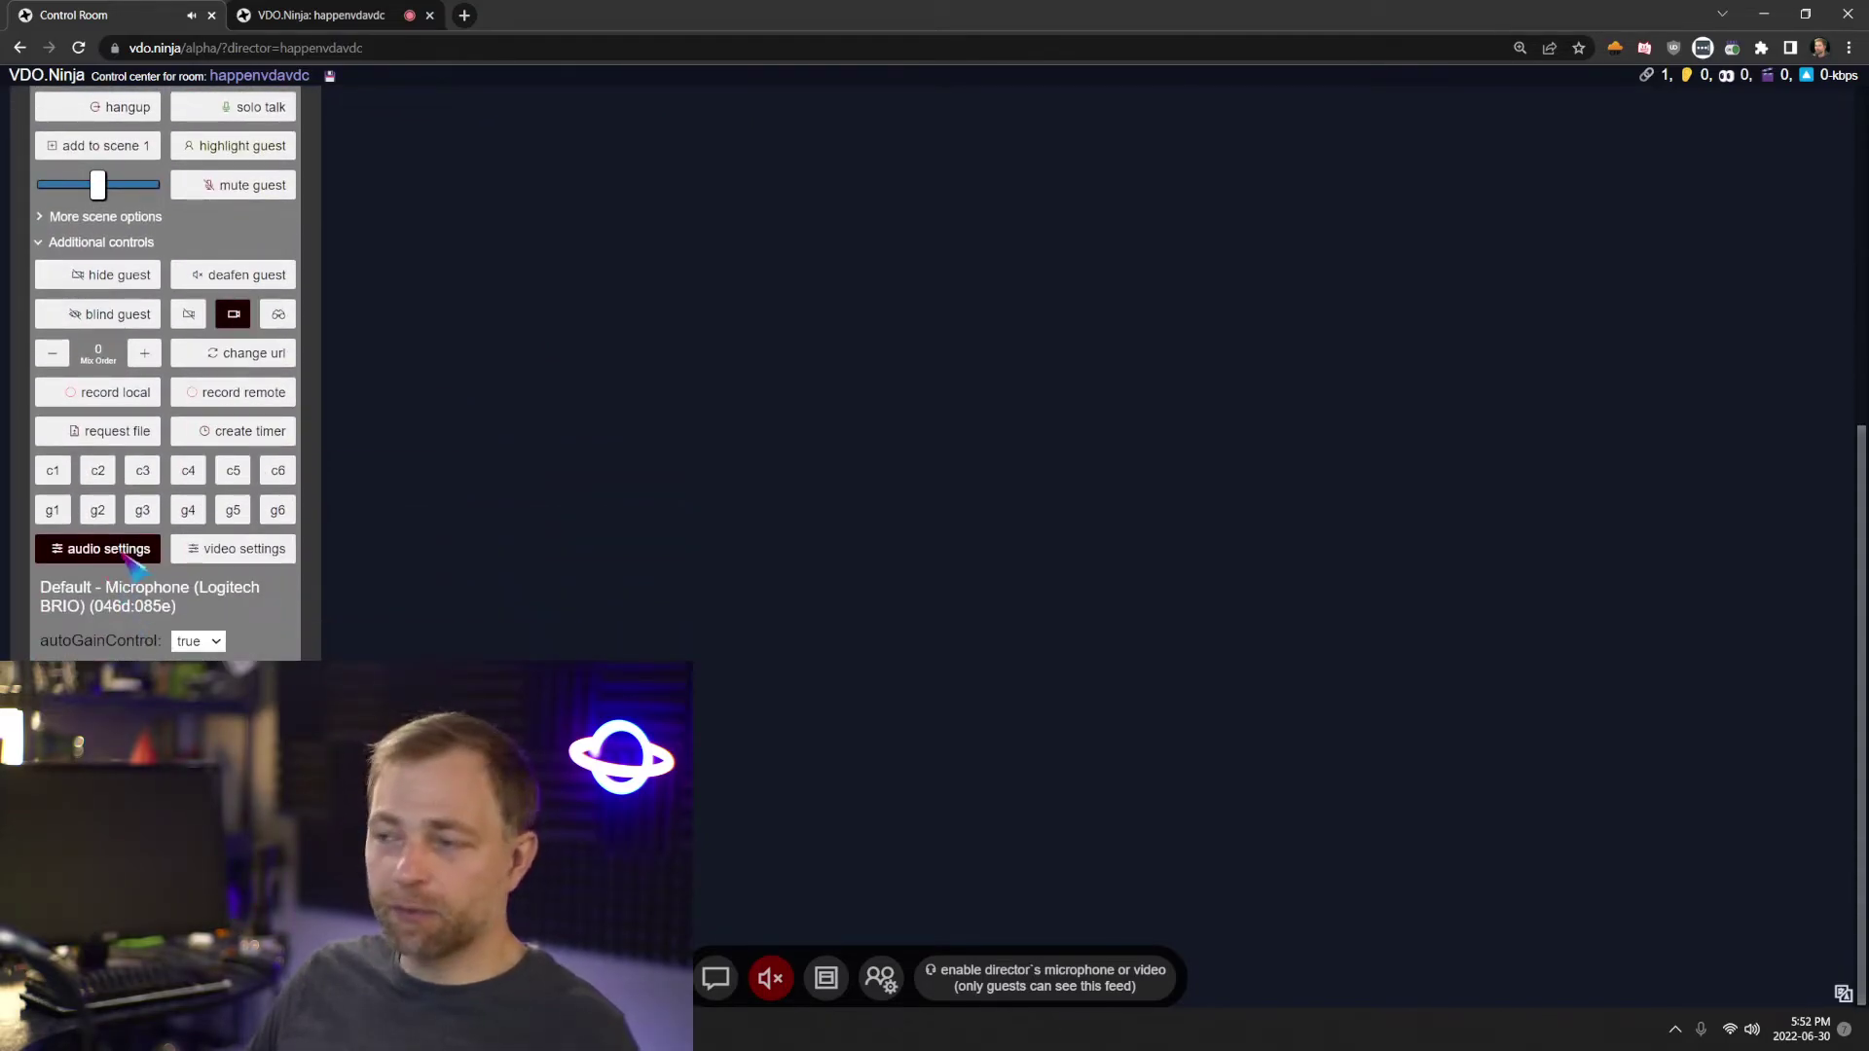
{"action": "left_click", "coordinate": [234, 548]}
{"action": "scroll", "coordinate": [166, 390], "scroll_direction": "down", "scroll_amount": 8}
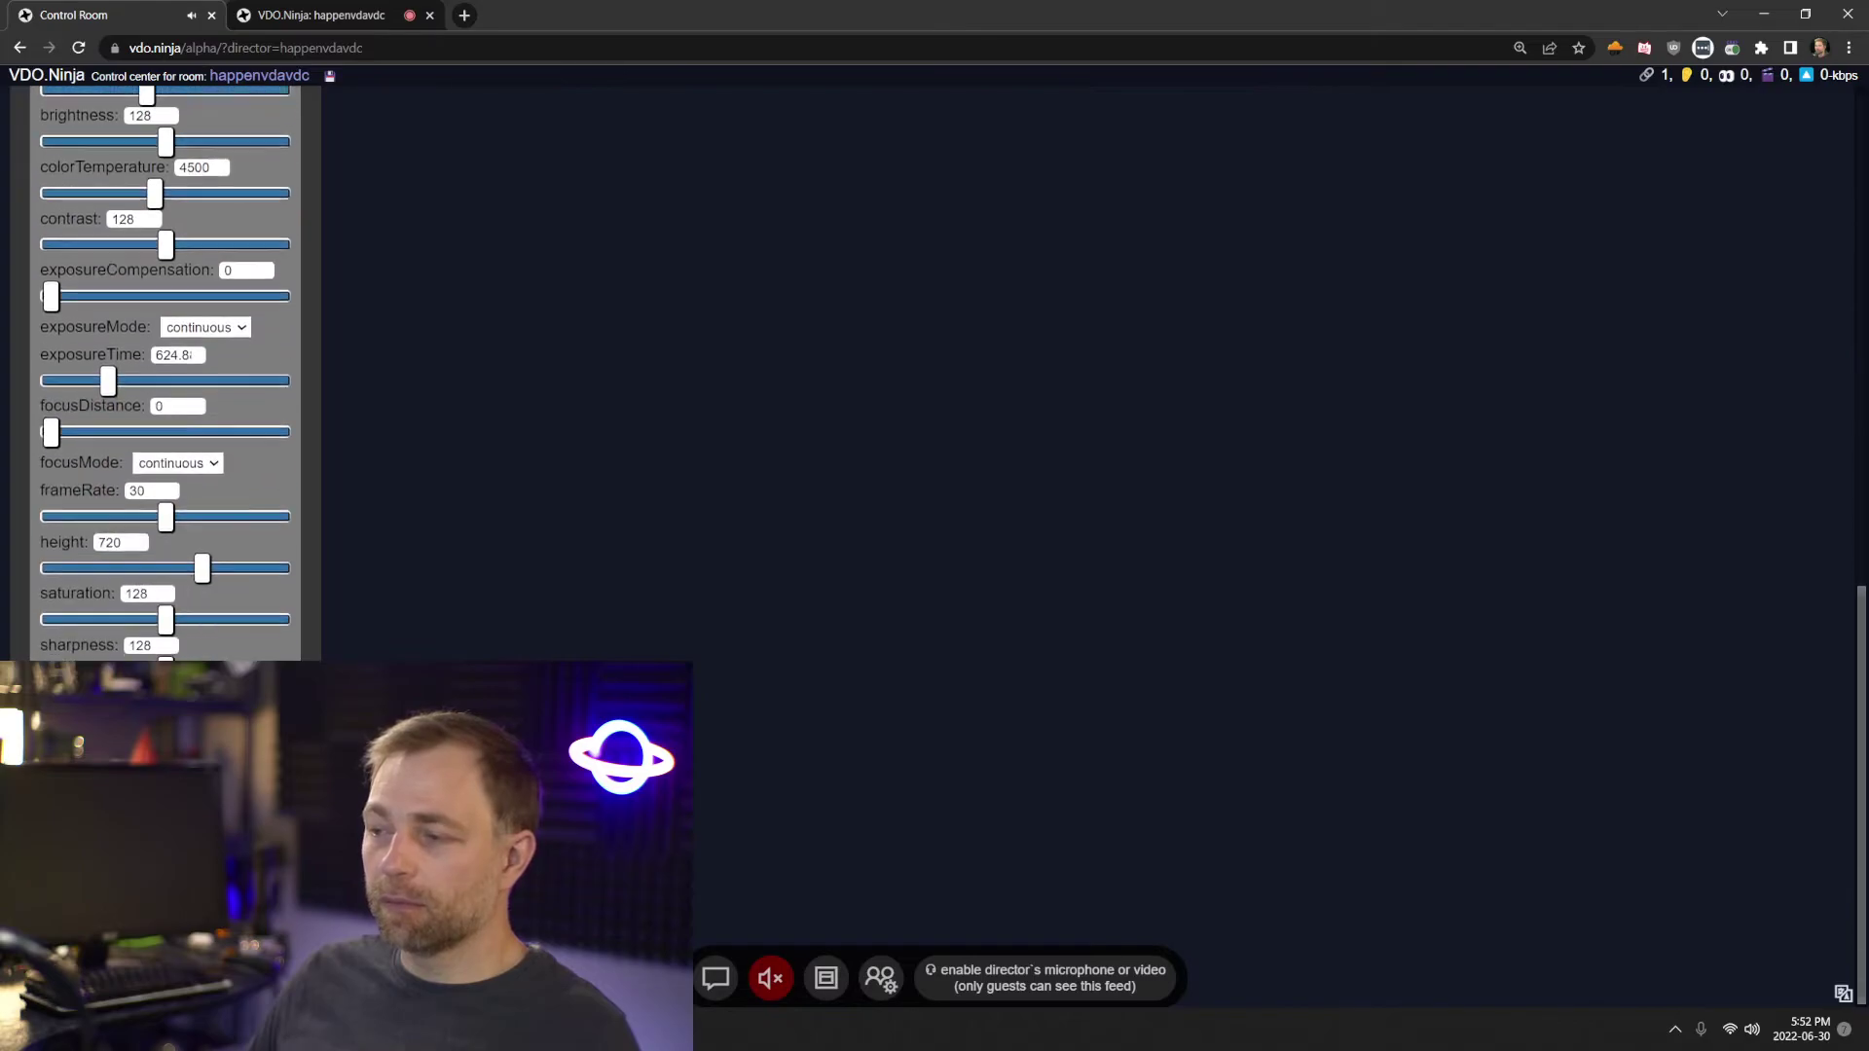
{"action": "scroll", "coordinate": [209, 429], "scroll_direction": "up", "scroll_amount": 3}
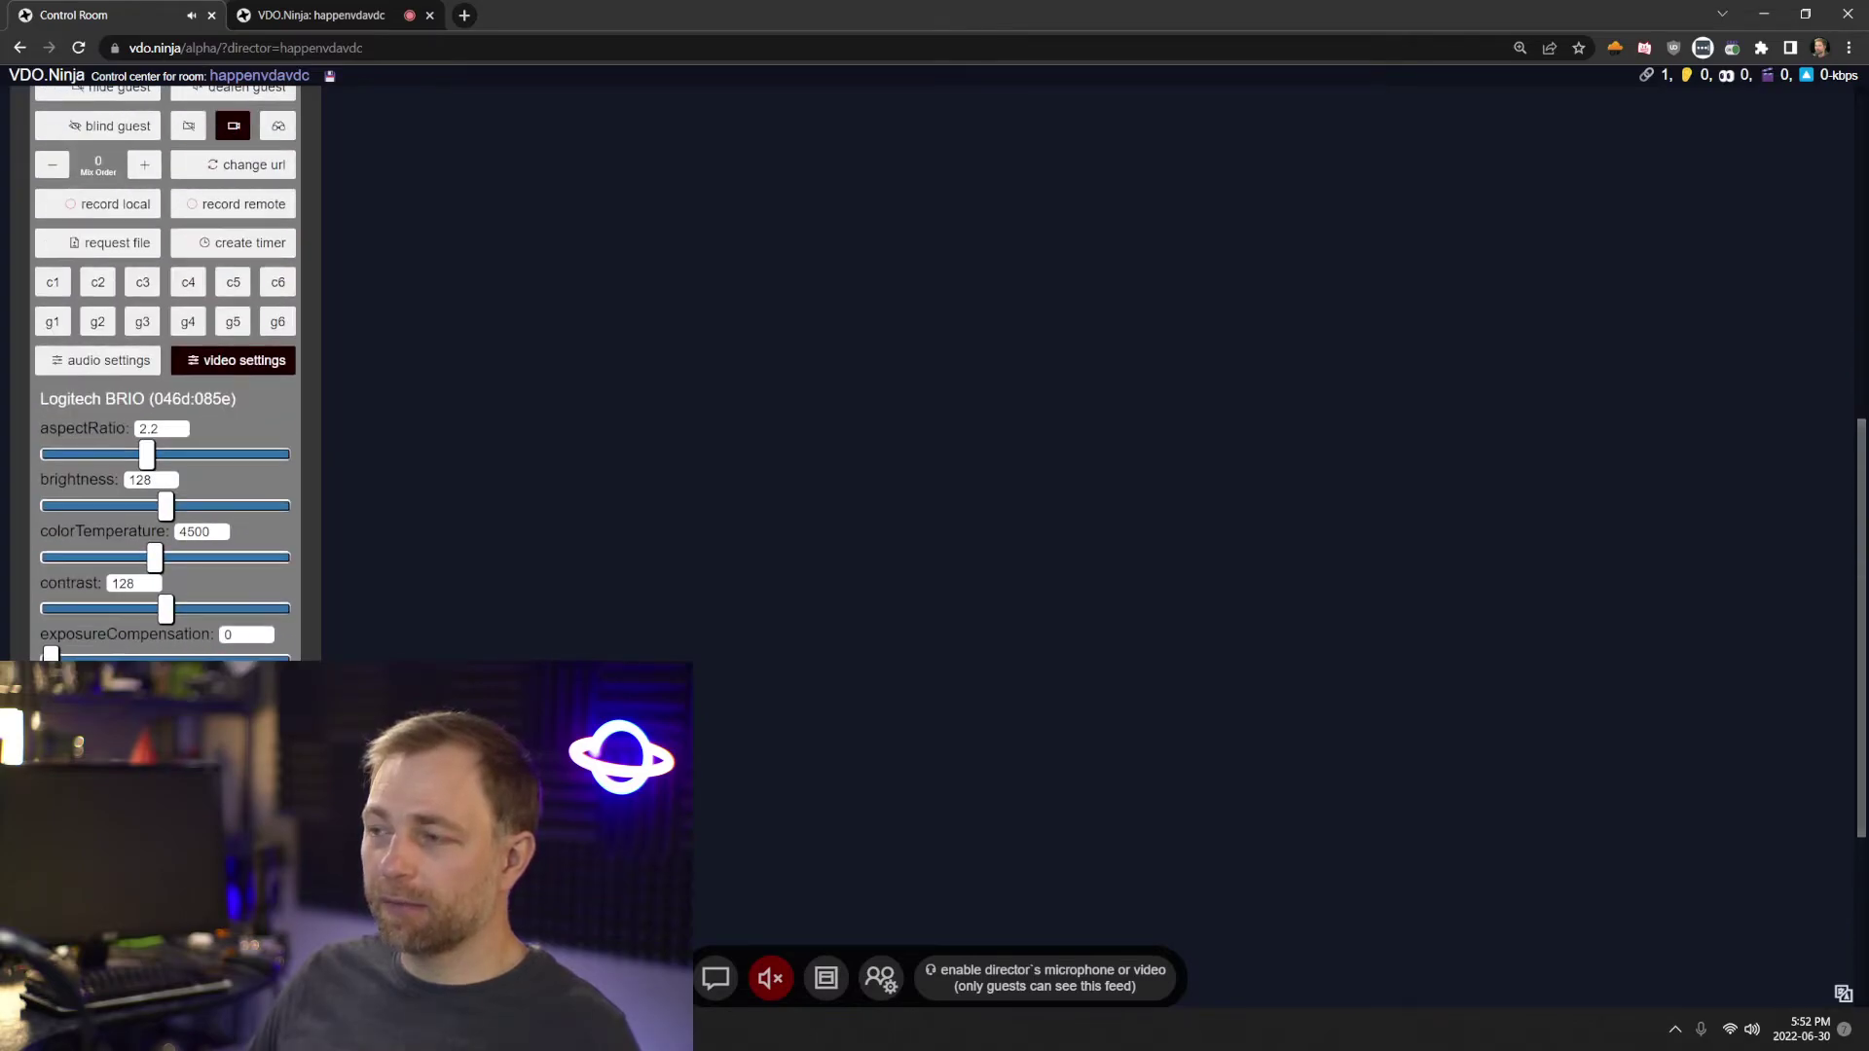
{"action": "left_click", "coordinate": [220, 362]}
{"action": "scroll", "coordinate": [166, 390], "scroll_direction": "down", "scroll_amount": 3}
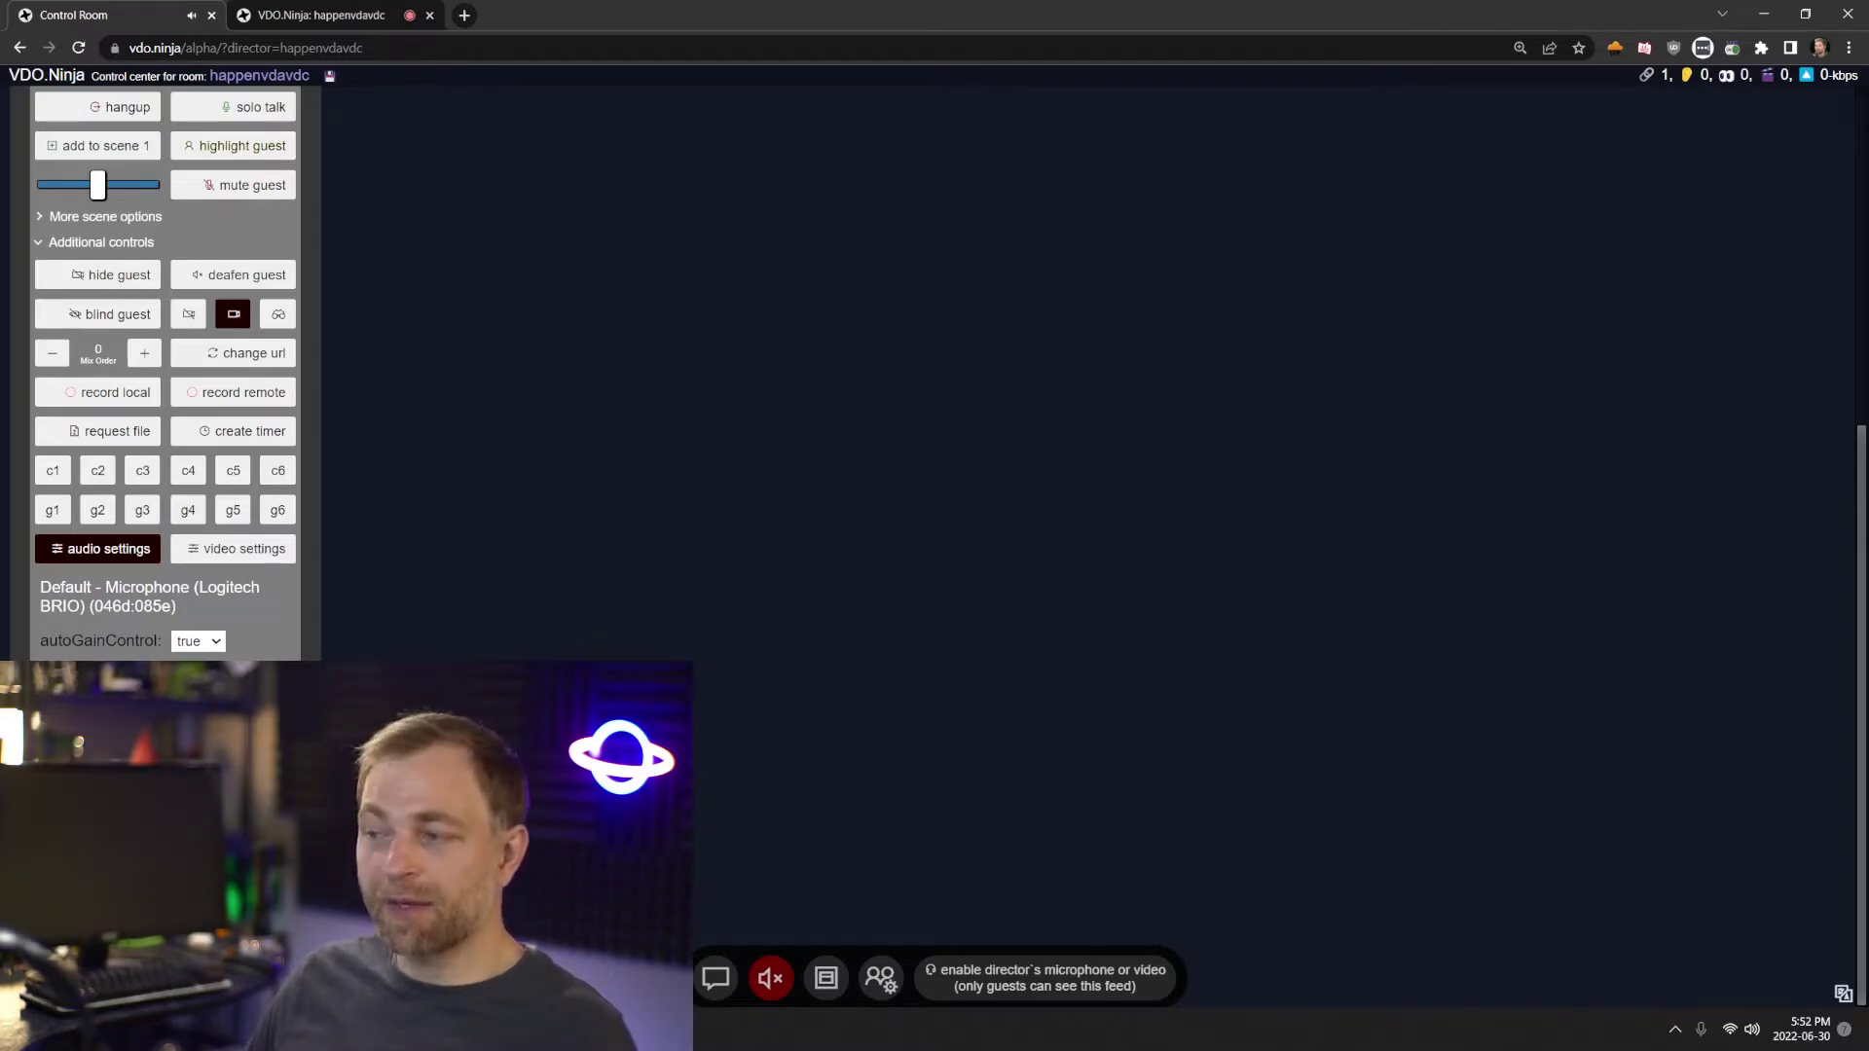
{"action": "key", "text": "ctrl+Tab"}
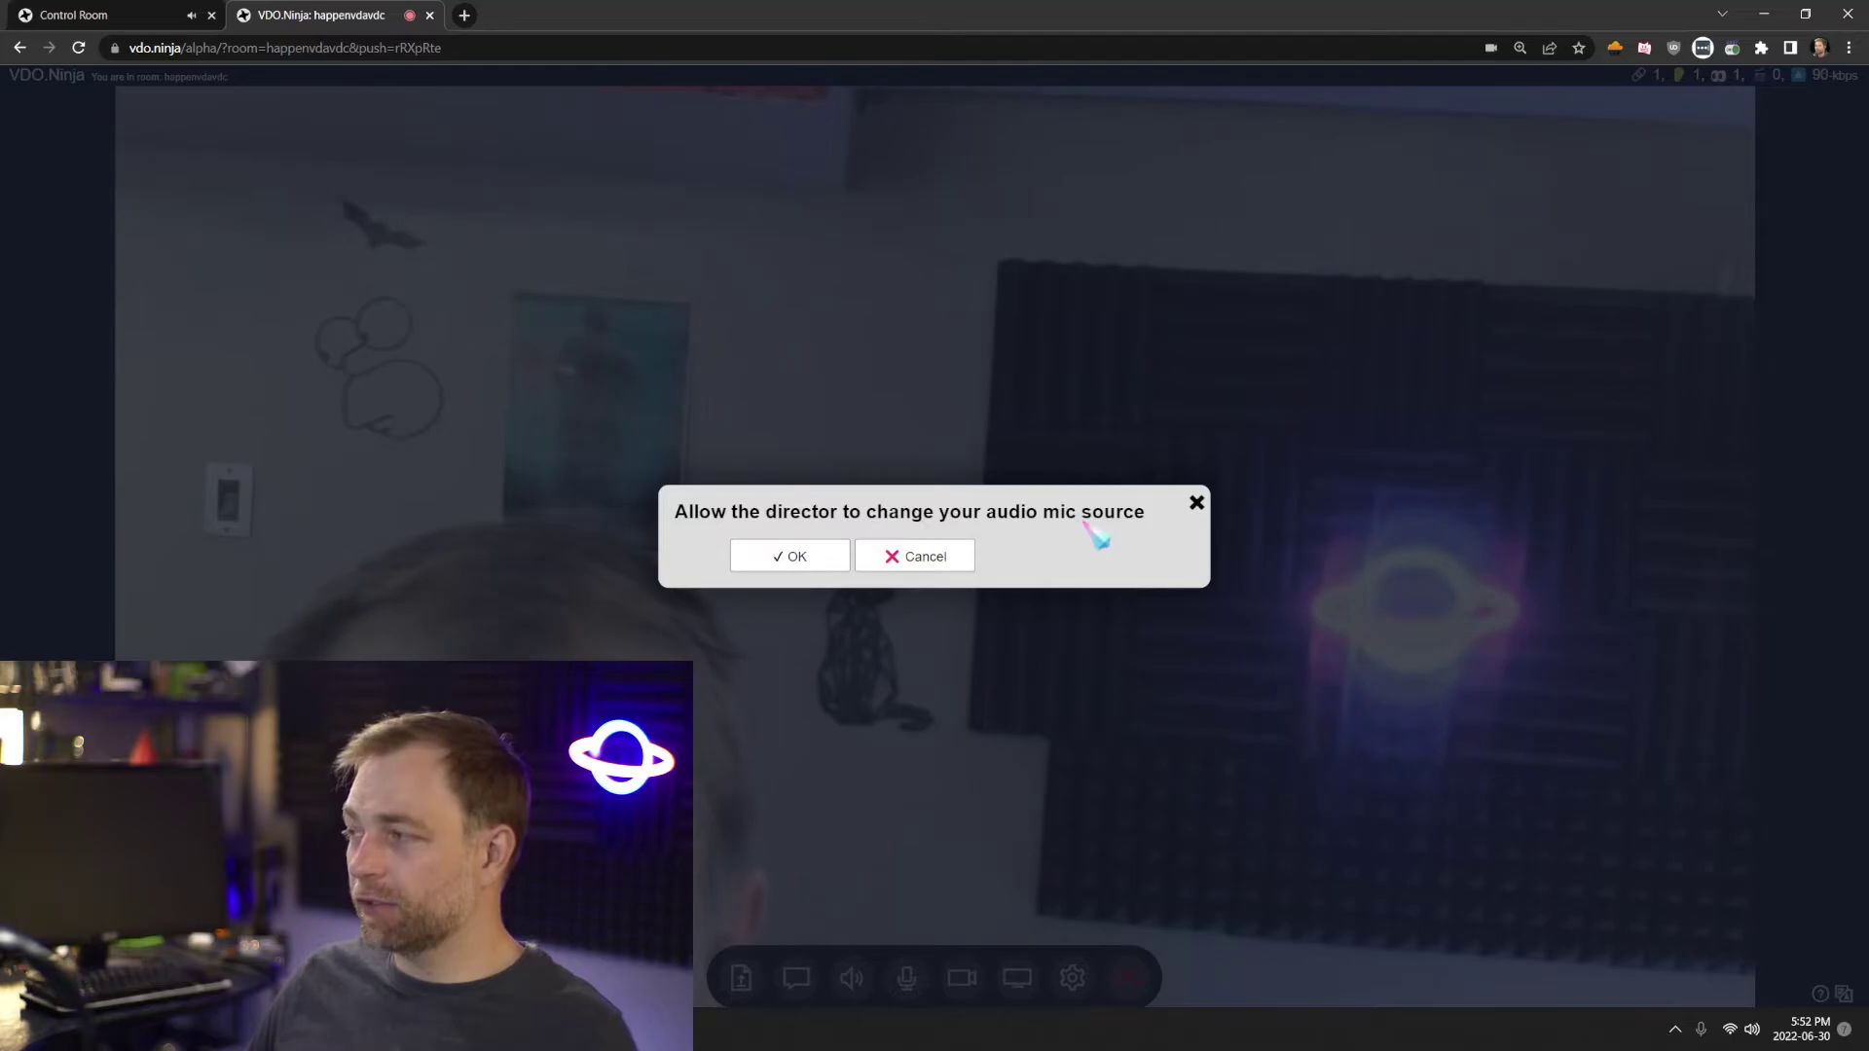
Approve both mic-source change requests on the guest tab and return to the director Control Room
{"action": "left_click", "coordinate": [812, 554]}
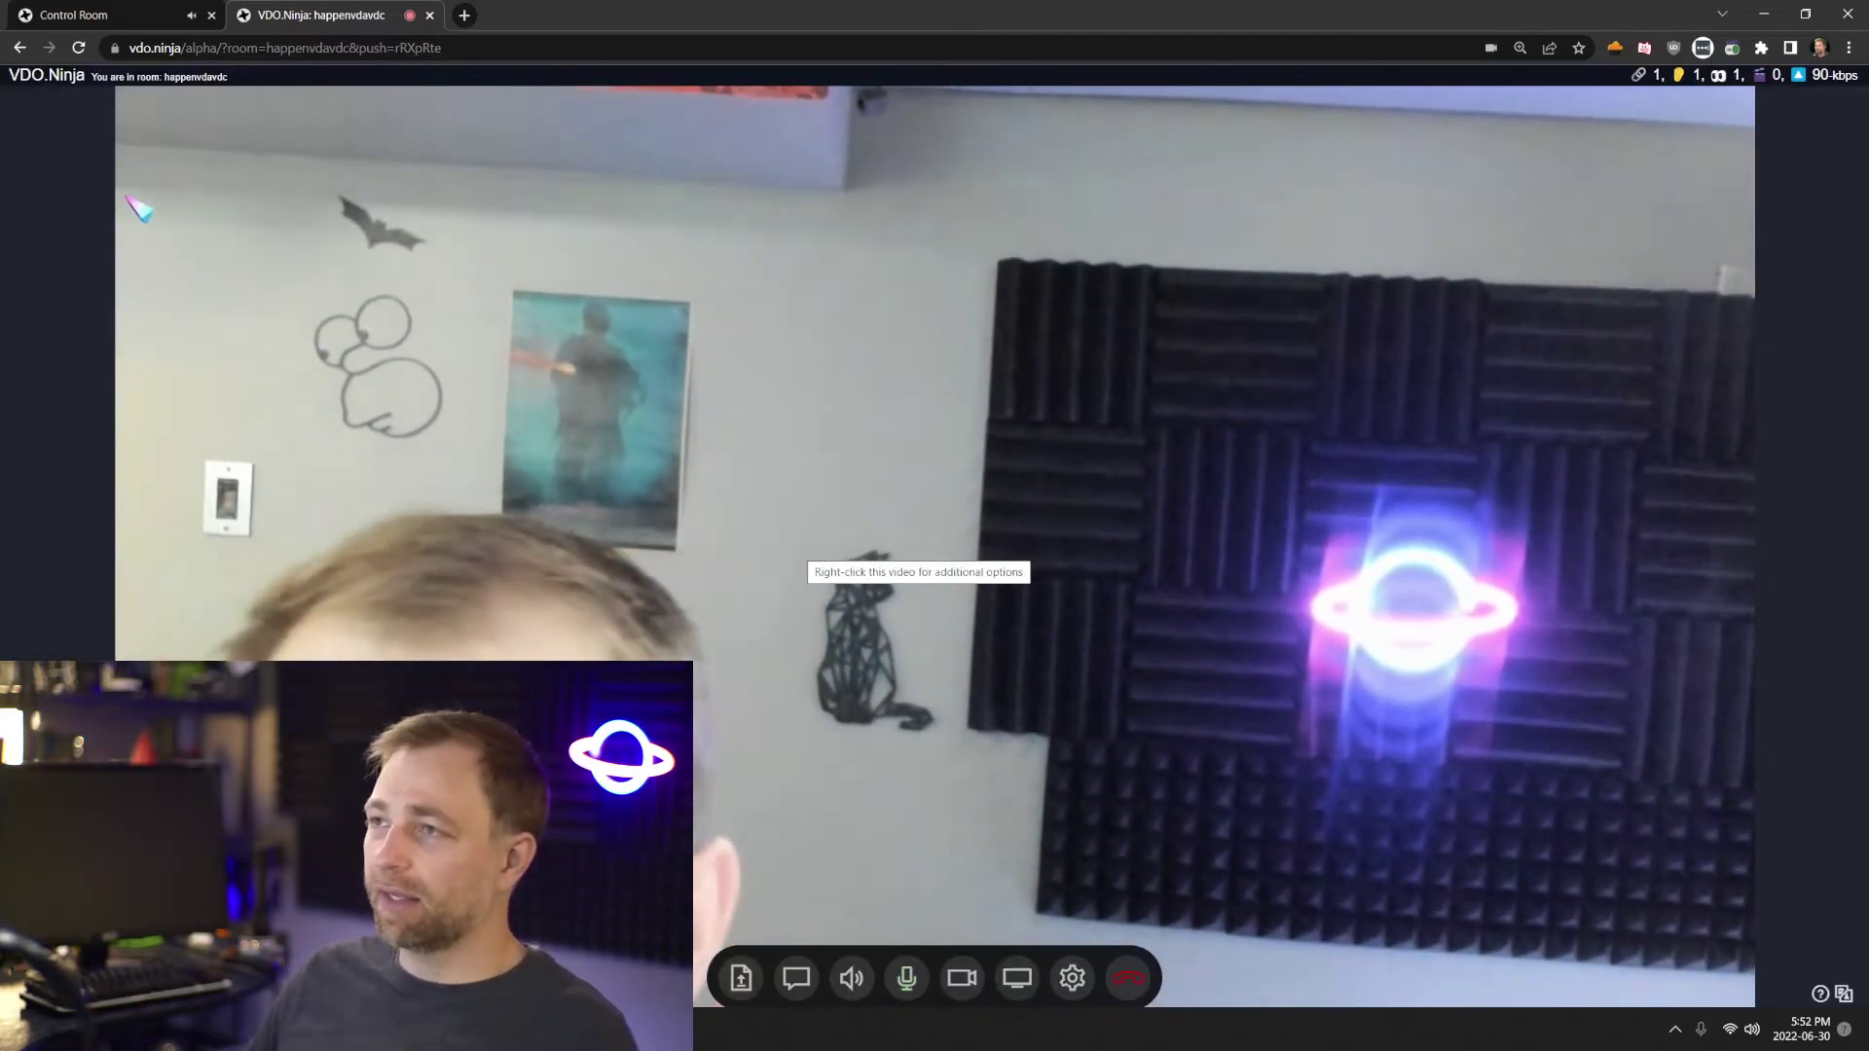
{"action": "key", "text": "ctrl+1"}
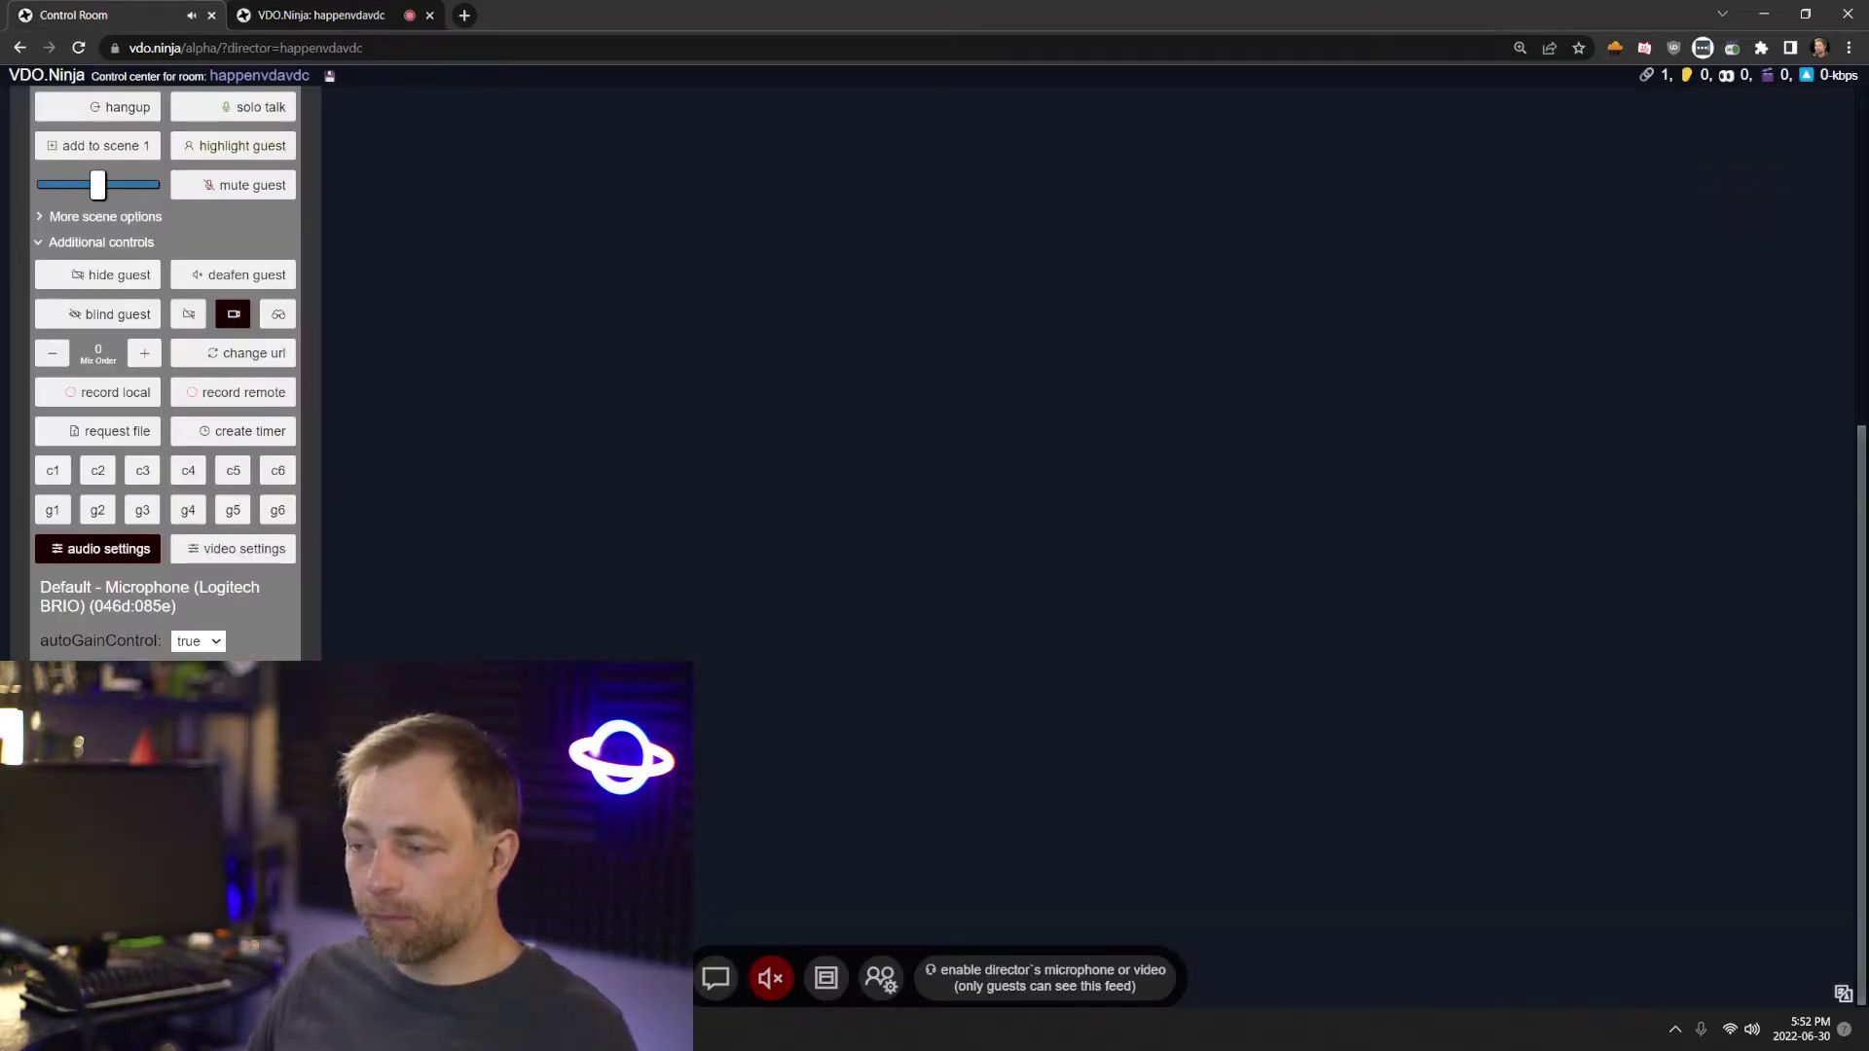
{"action": "left_click", "coordinate": [292, 15]}
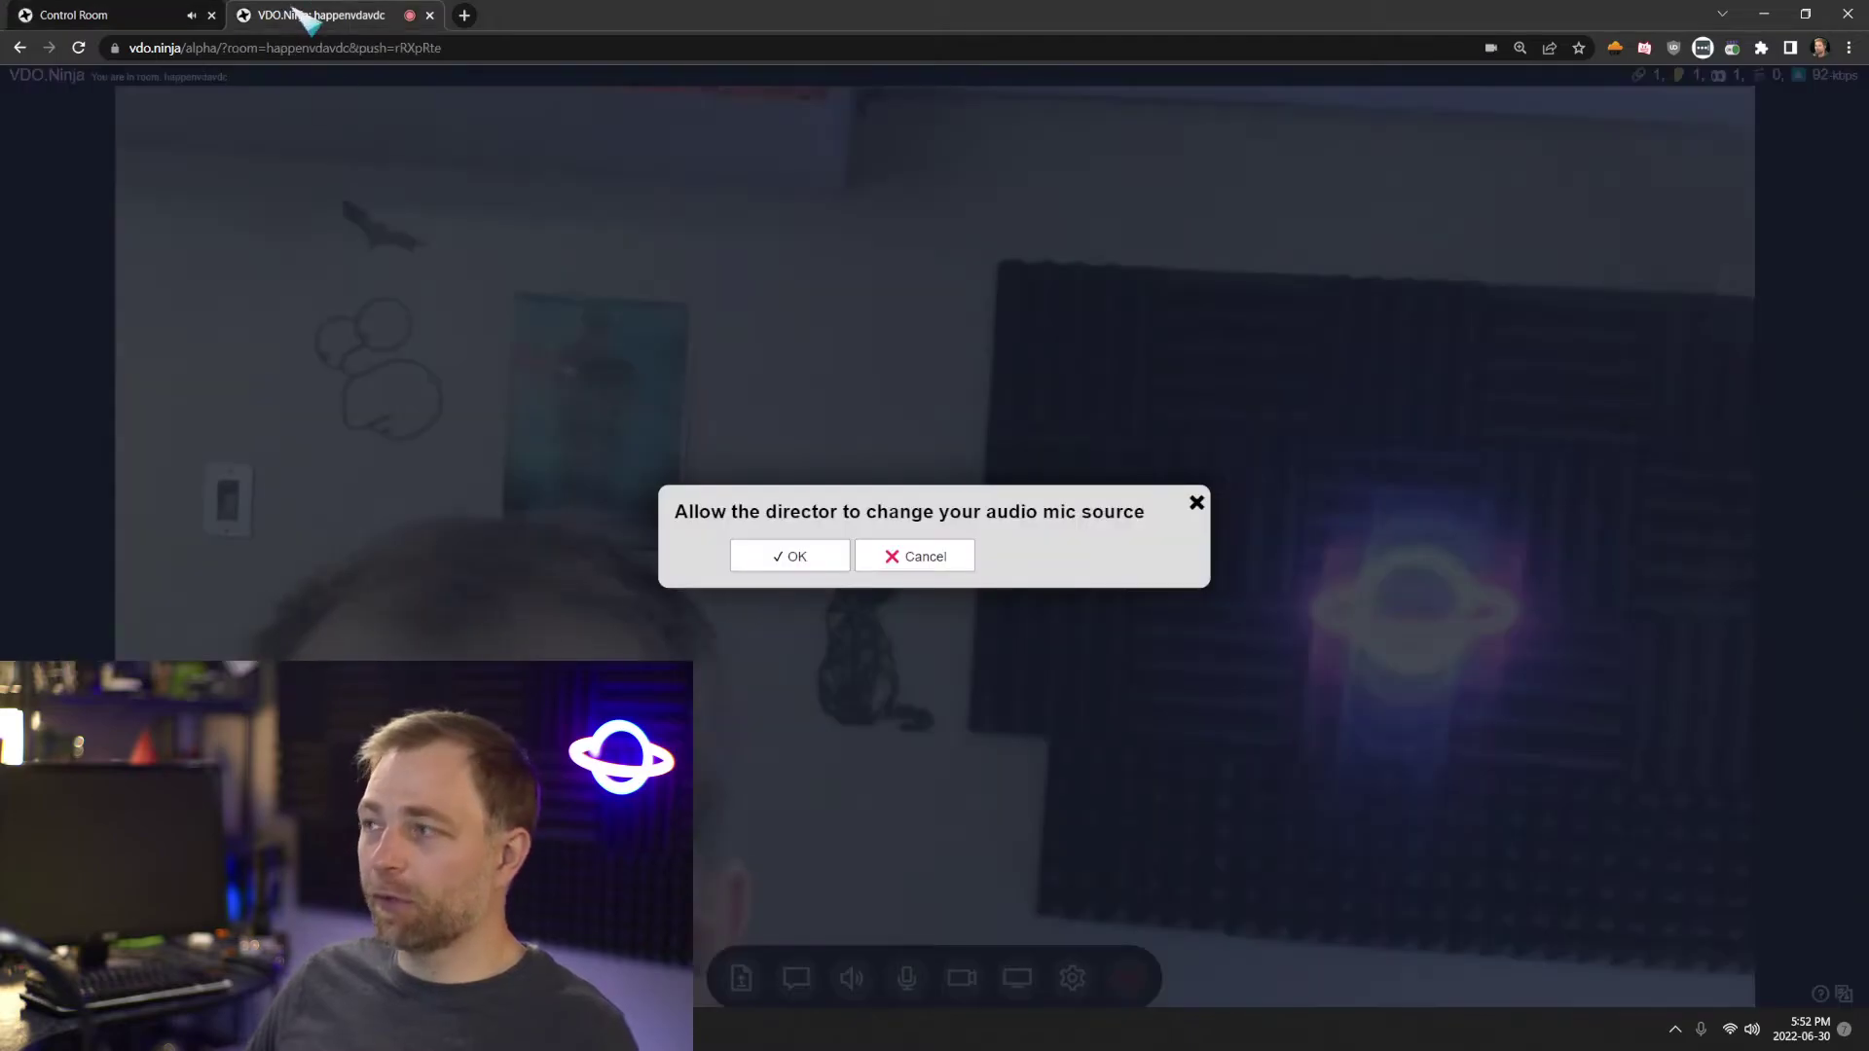
{"action": "left_click", "coordinate": [812, 555]}
{"action": "key", "text": "ctrl+1"}
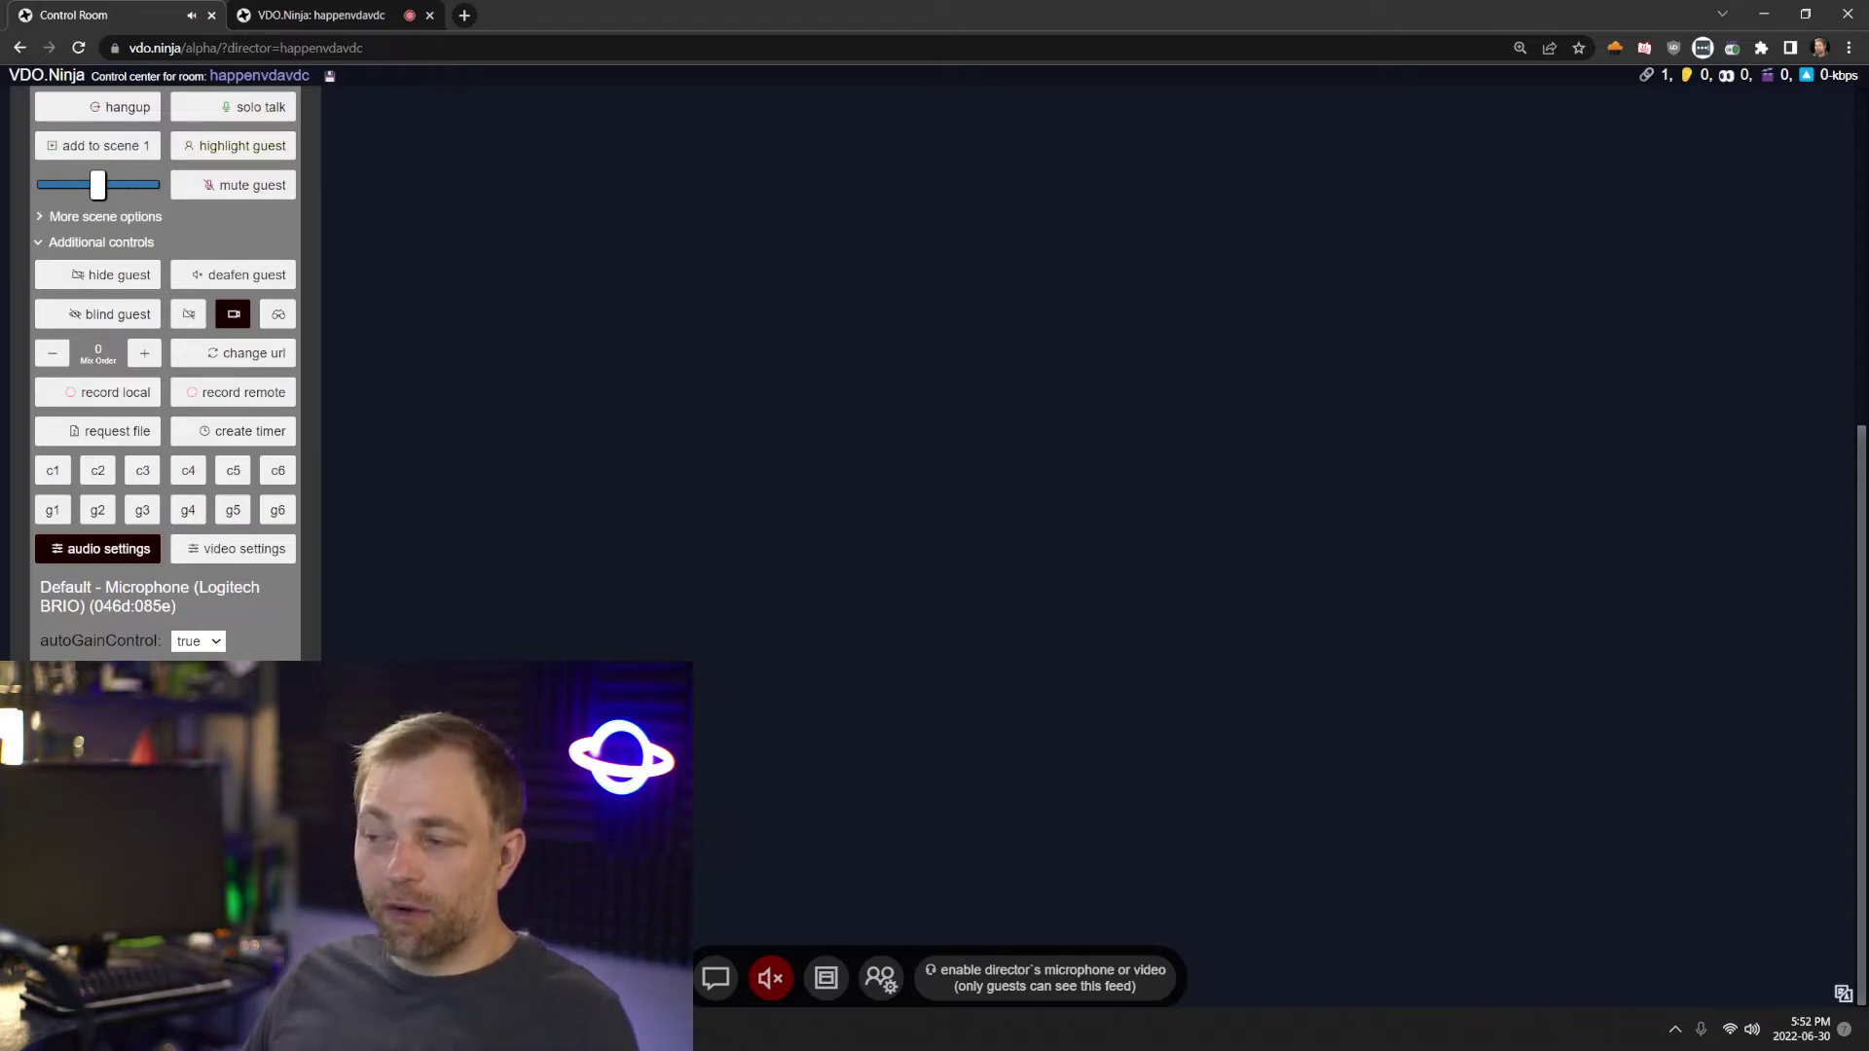
Open the guest's remote camera settings, collapsing its microphone settings, and check the guest's tab
{"action": "left_click", "coordinate": [239, 549]}
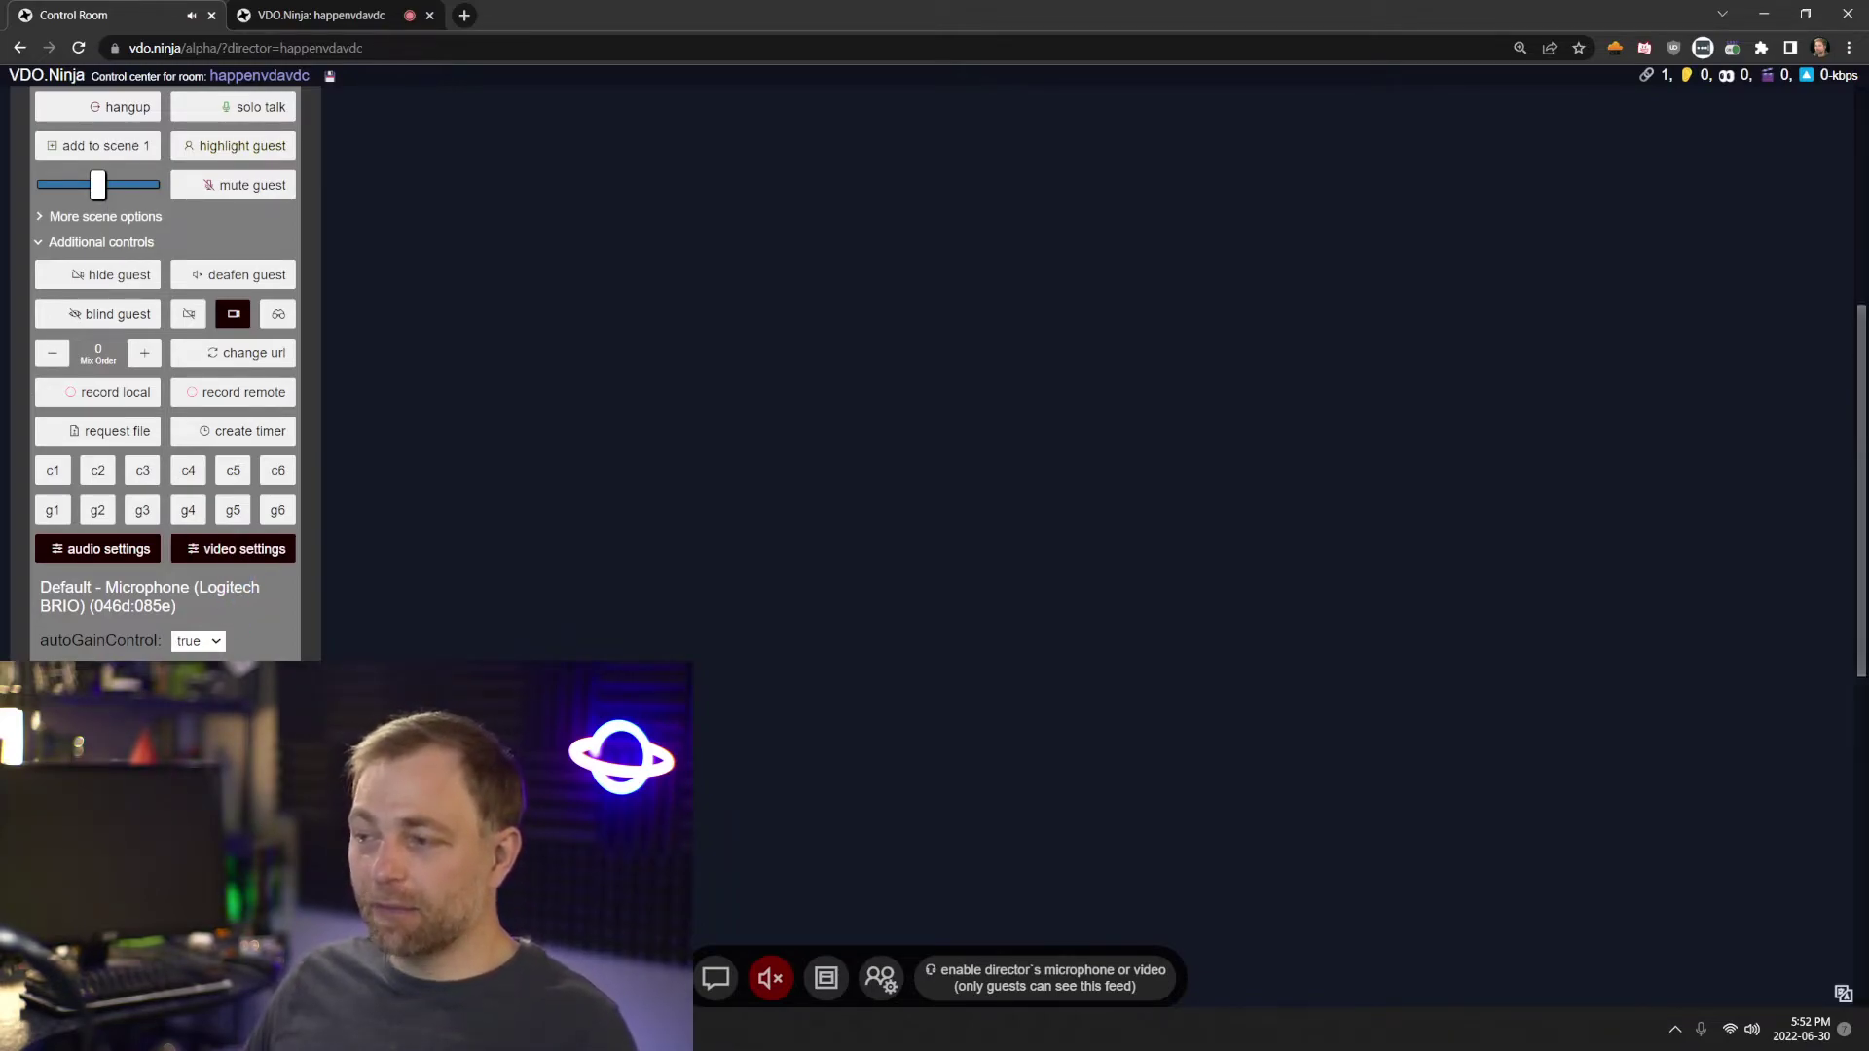
{"action": "left_click", "coordinate": [128, 550]}
{"action": "scroll", "coordinate": [146, 389], "scroll_direction": "down", "scroll_amount": 5}
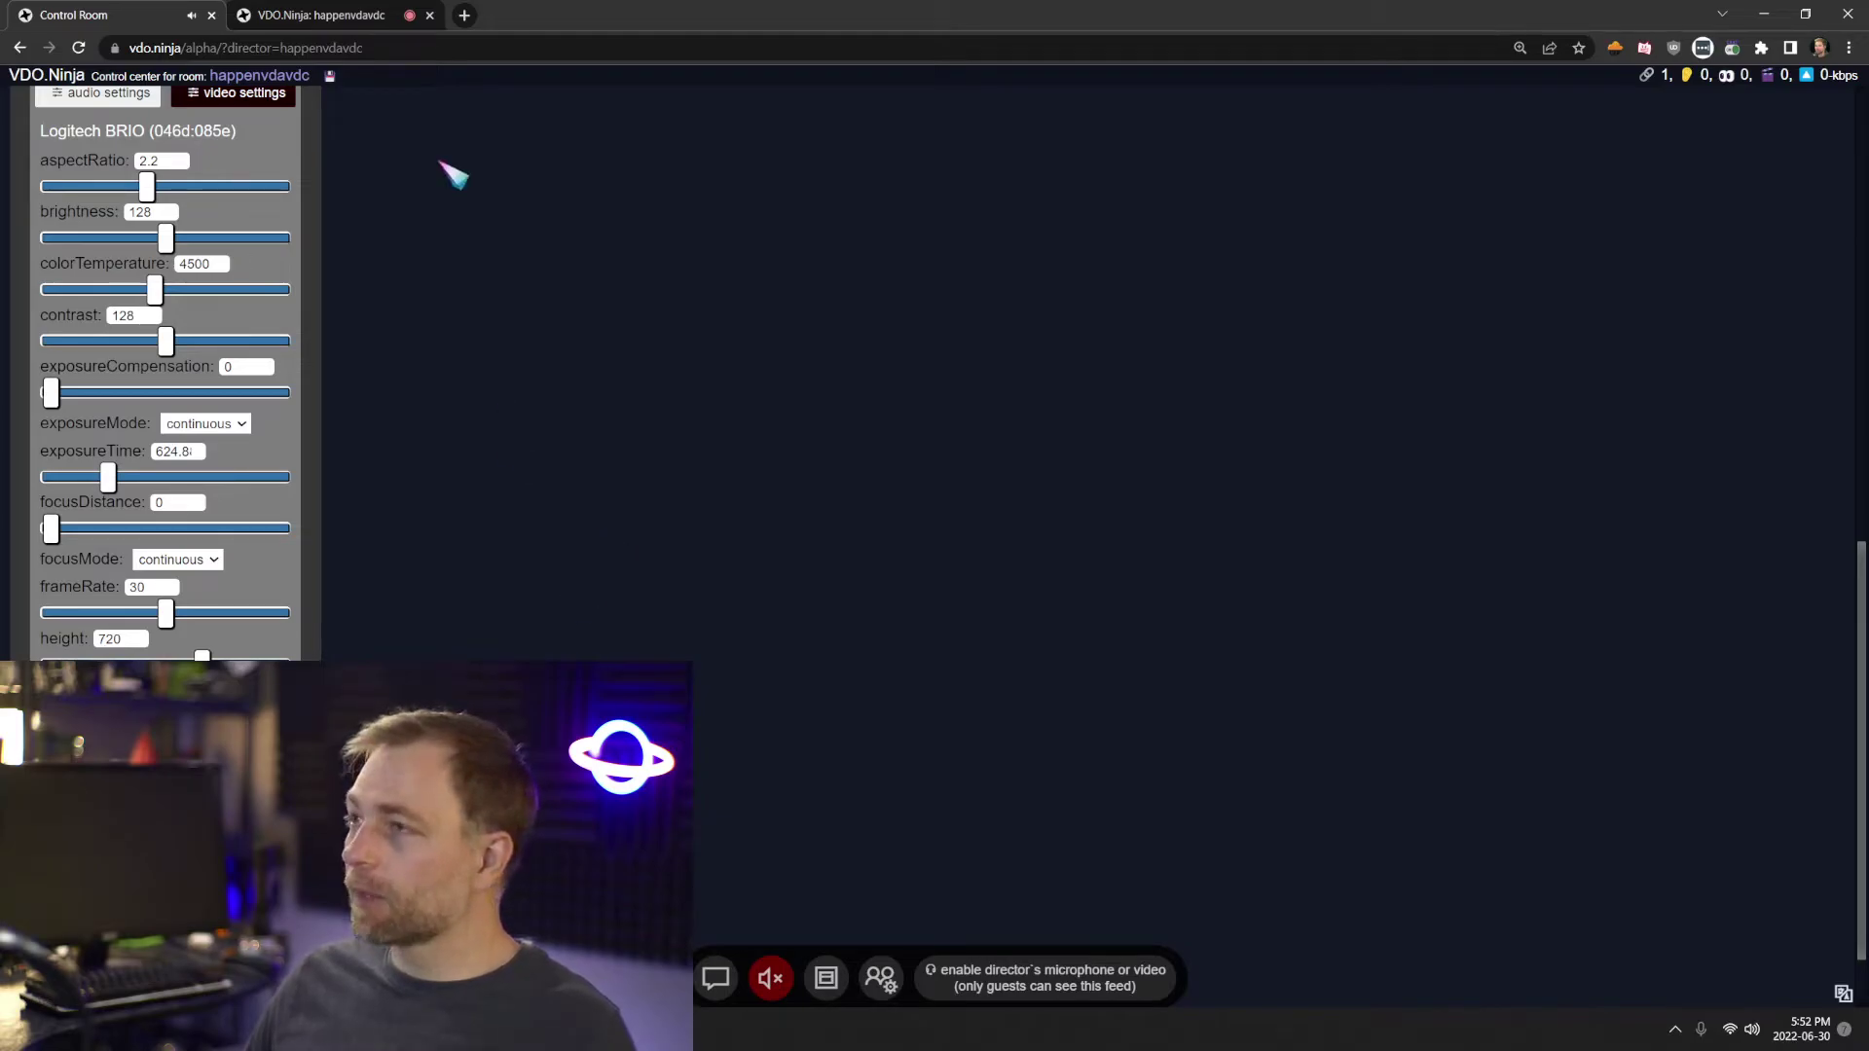
{"action": "left_click", "coordinate": [321, 15]}
{"action": "left_click", "coordinate": [117, 15]}
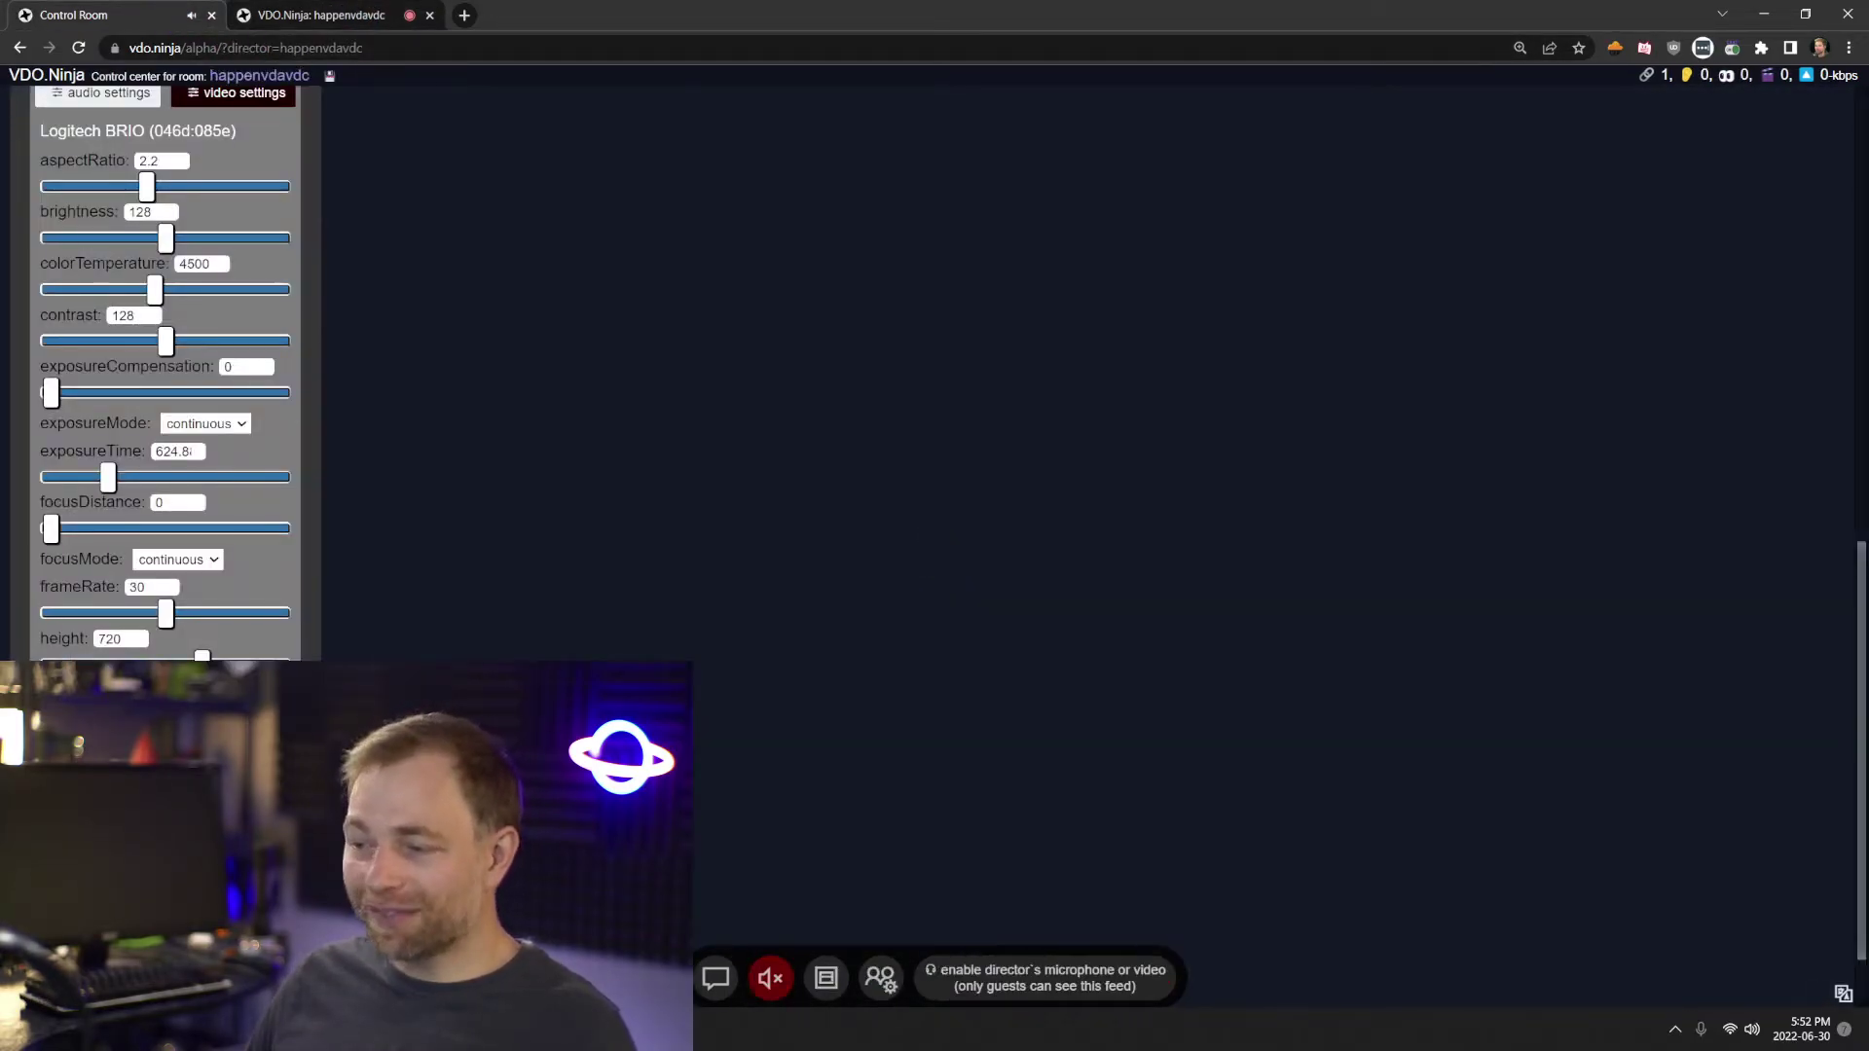
Compare the guest's camera feed with the director's video settings for focus distance 10 and colour temperature 4300
{"action": "key", "text": "ctrl+Tab"}
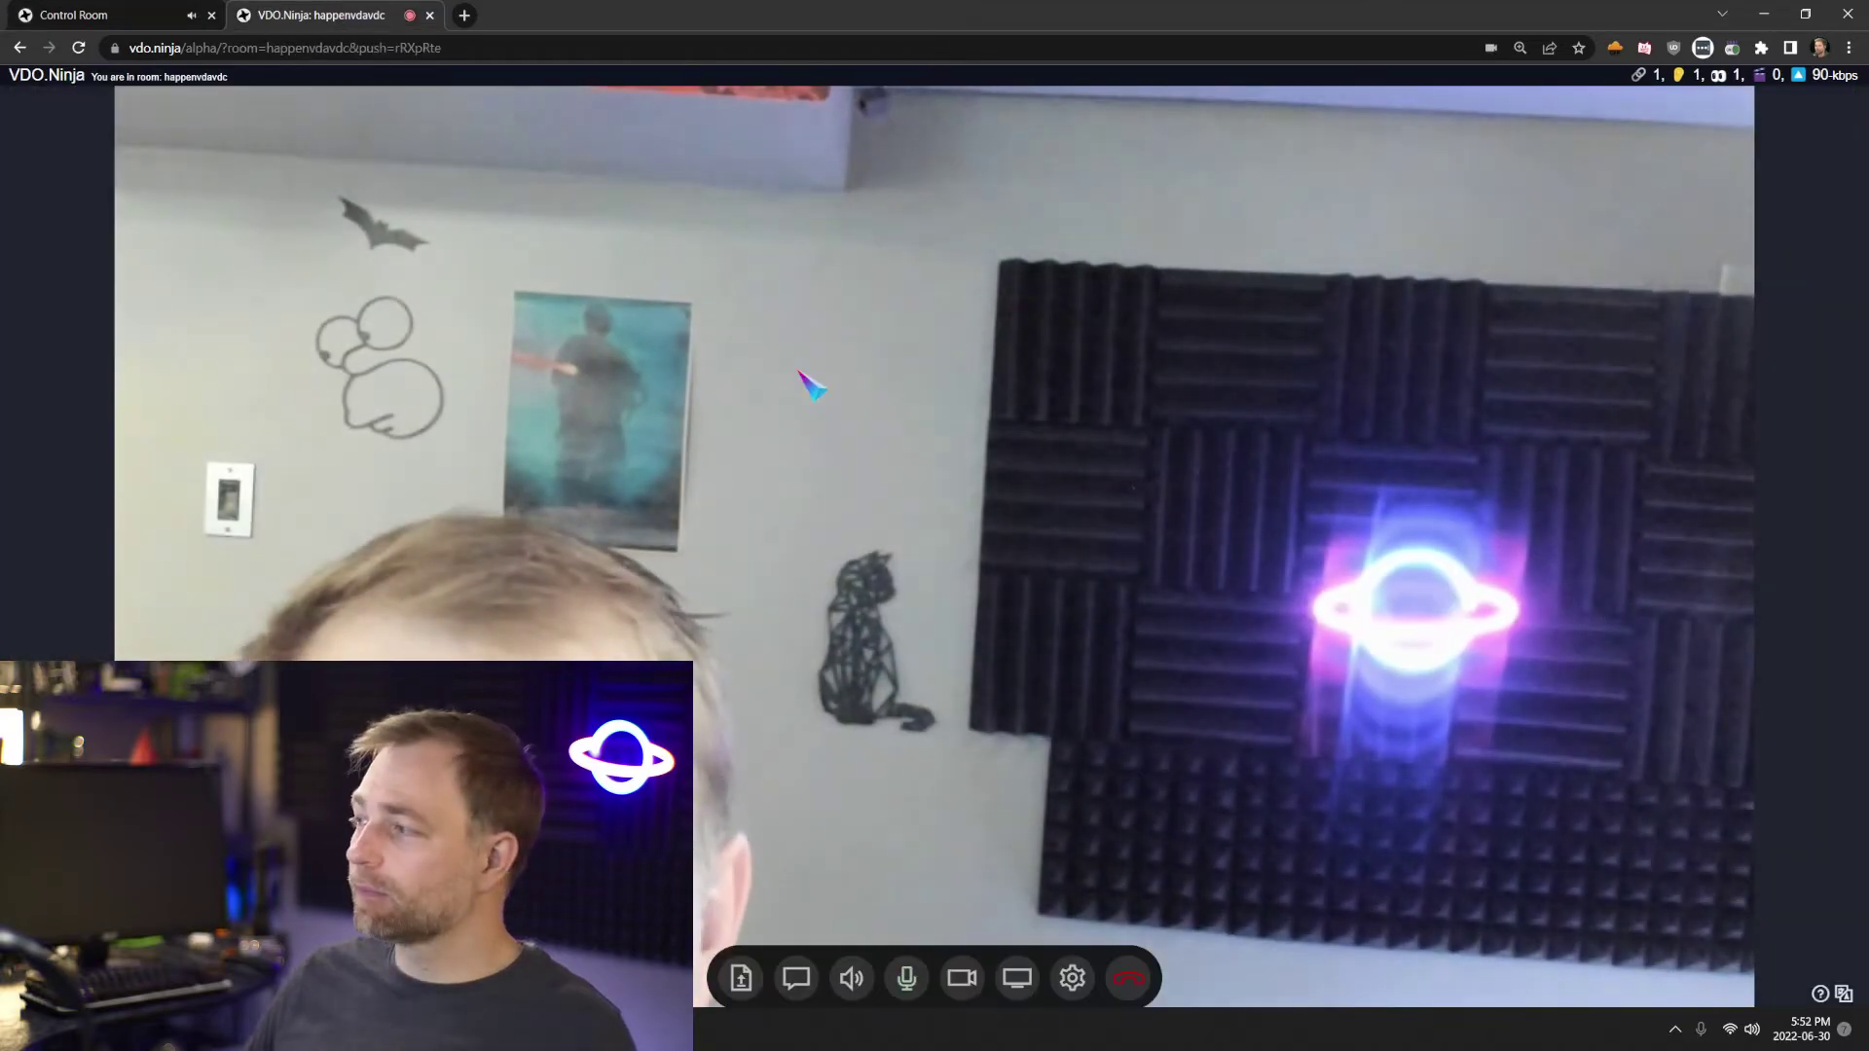
{"action": "left_click", "coordinate": [131, 14]}
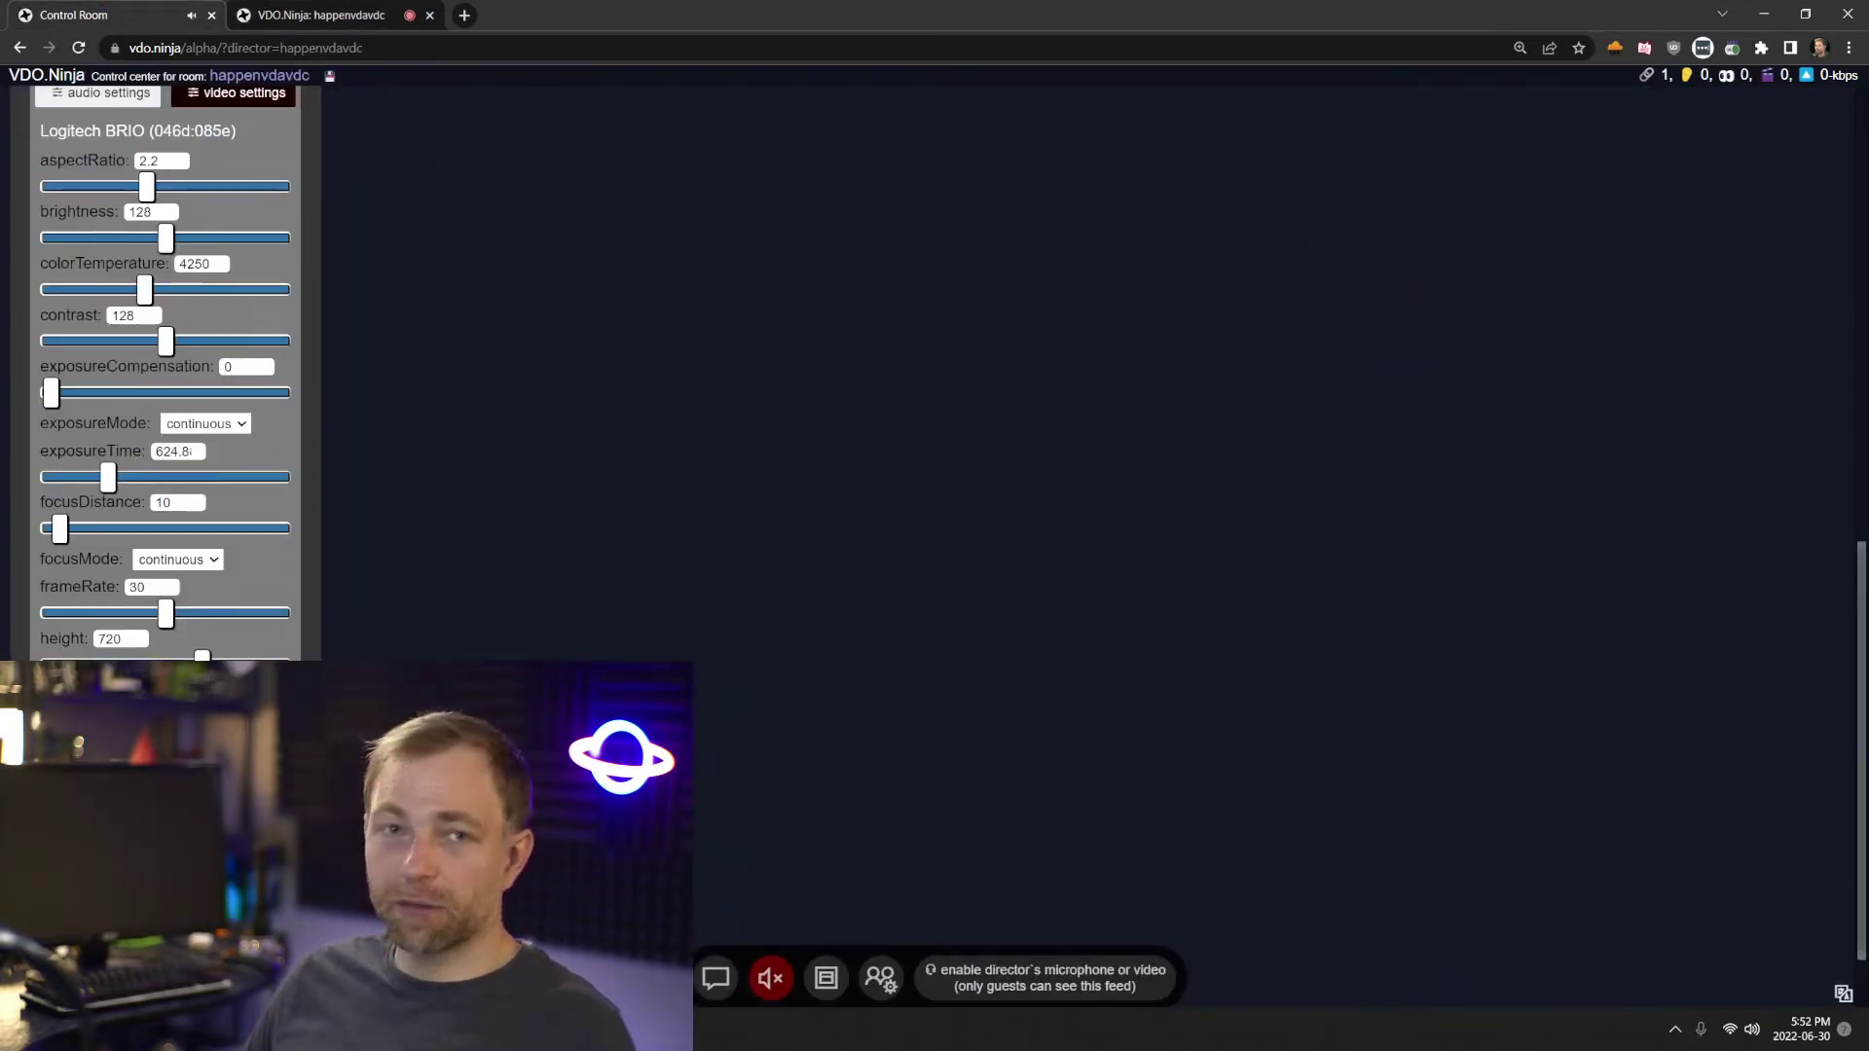
{"action": "left_click", "coordinate": [321, 15]}
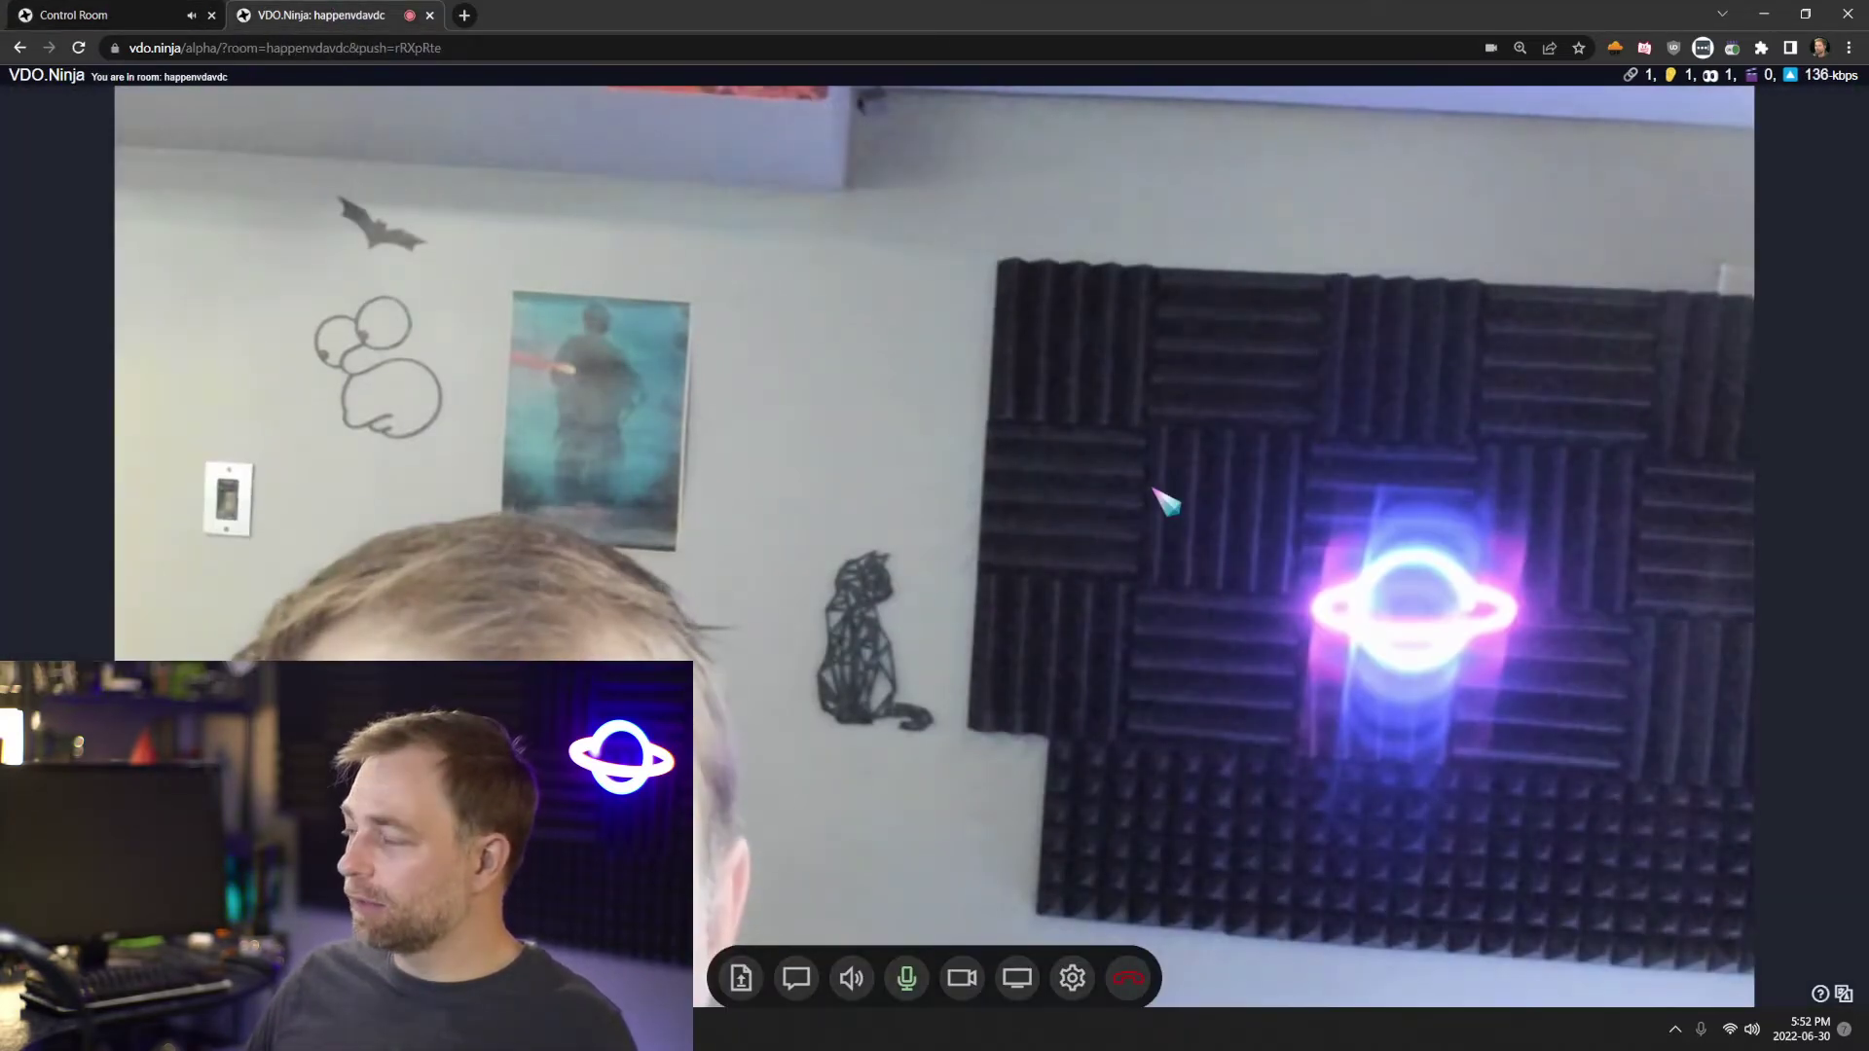
{"action": "key", "text": "ctrl+Tab"}
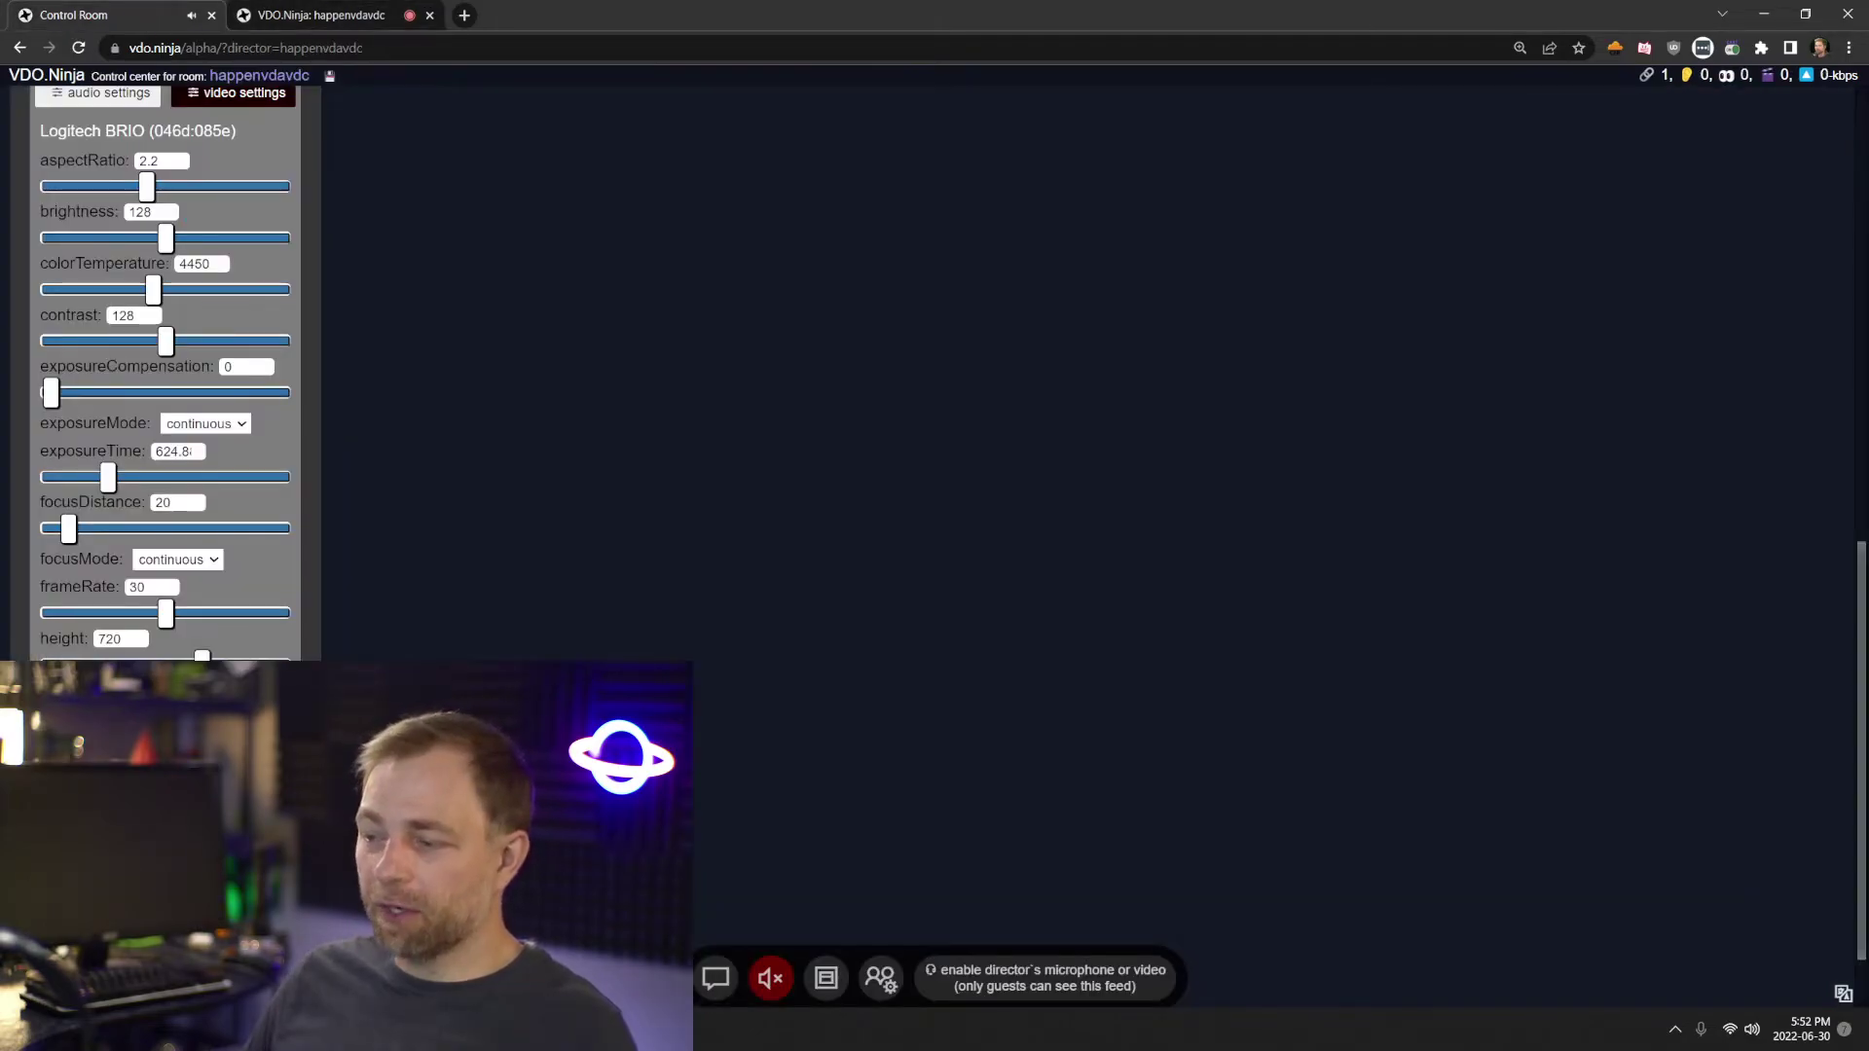
{"action": "left_click", "coordinate": [322, 15]}
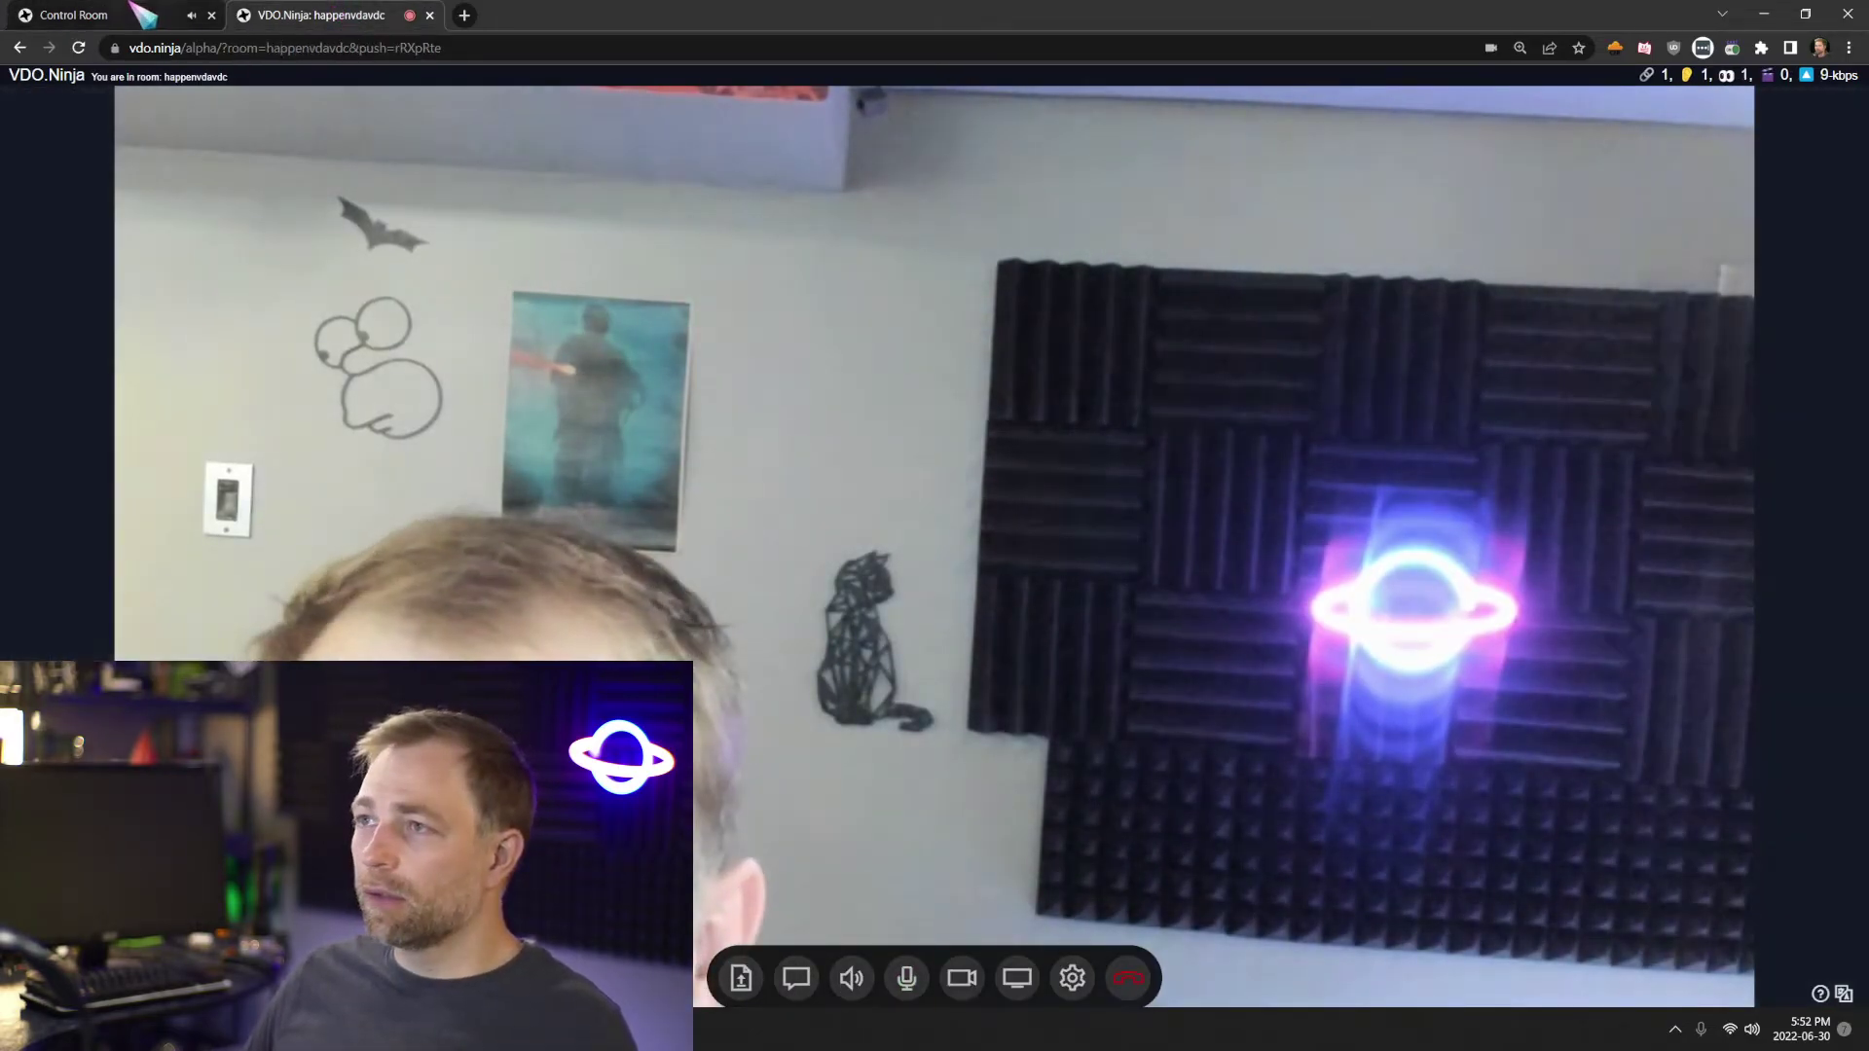
{"action": "left_click", "coordinate": [132, 10]}
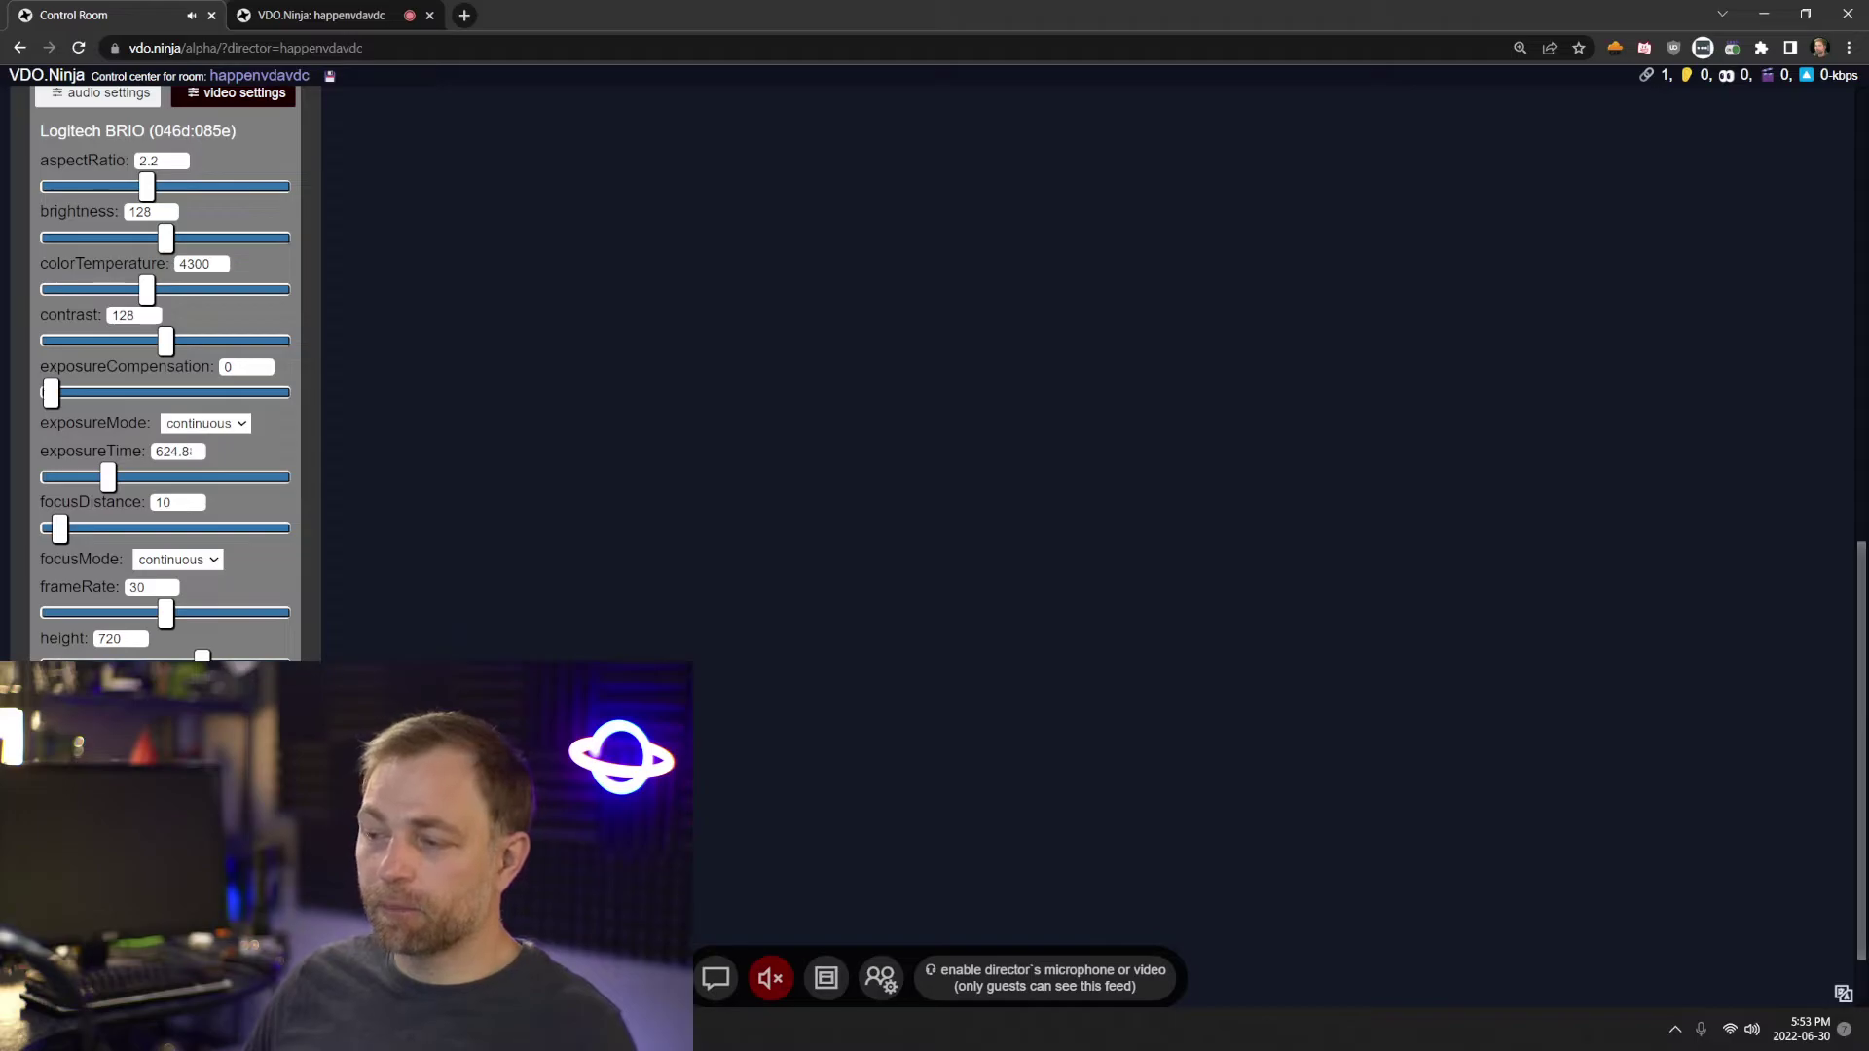
Accept the video-device change on the guest tab so it streams OBS Virtual Camera, then compare feeds
{"action": "left_click", "coordinate": [312, 15]}
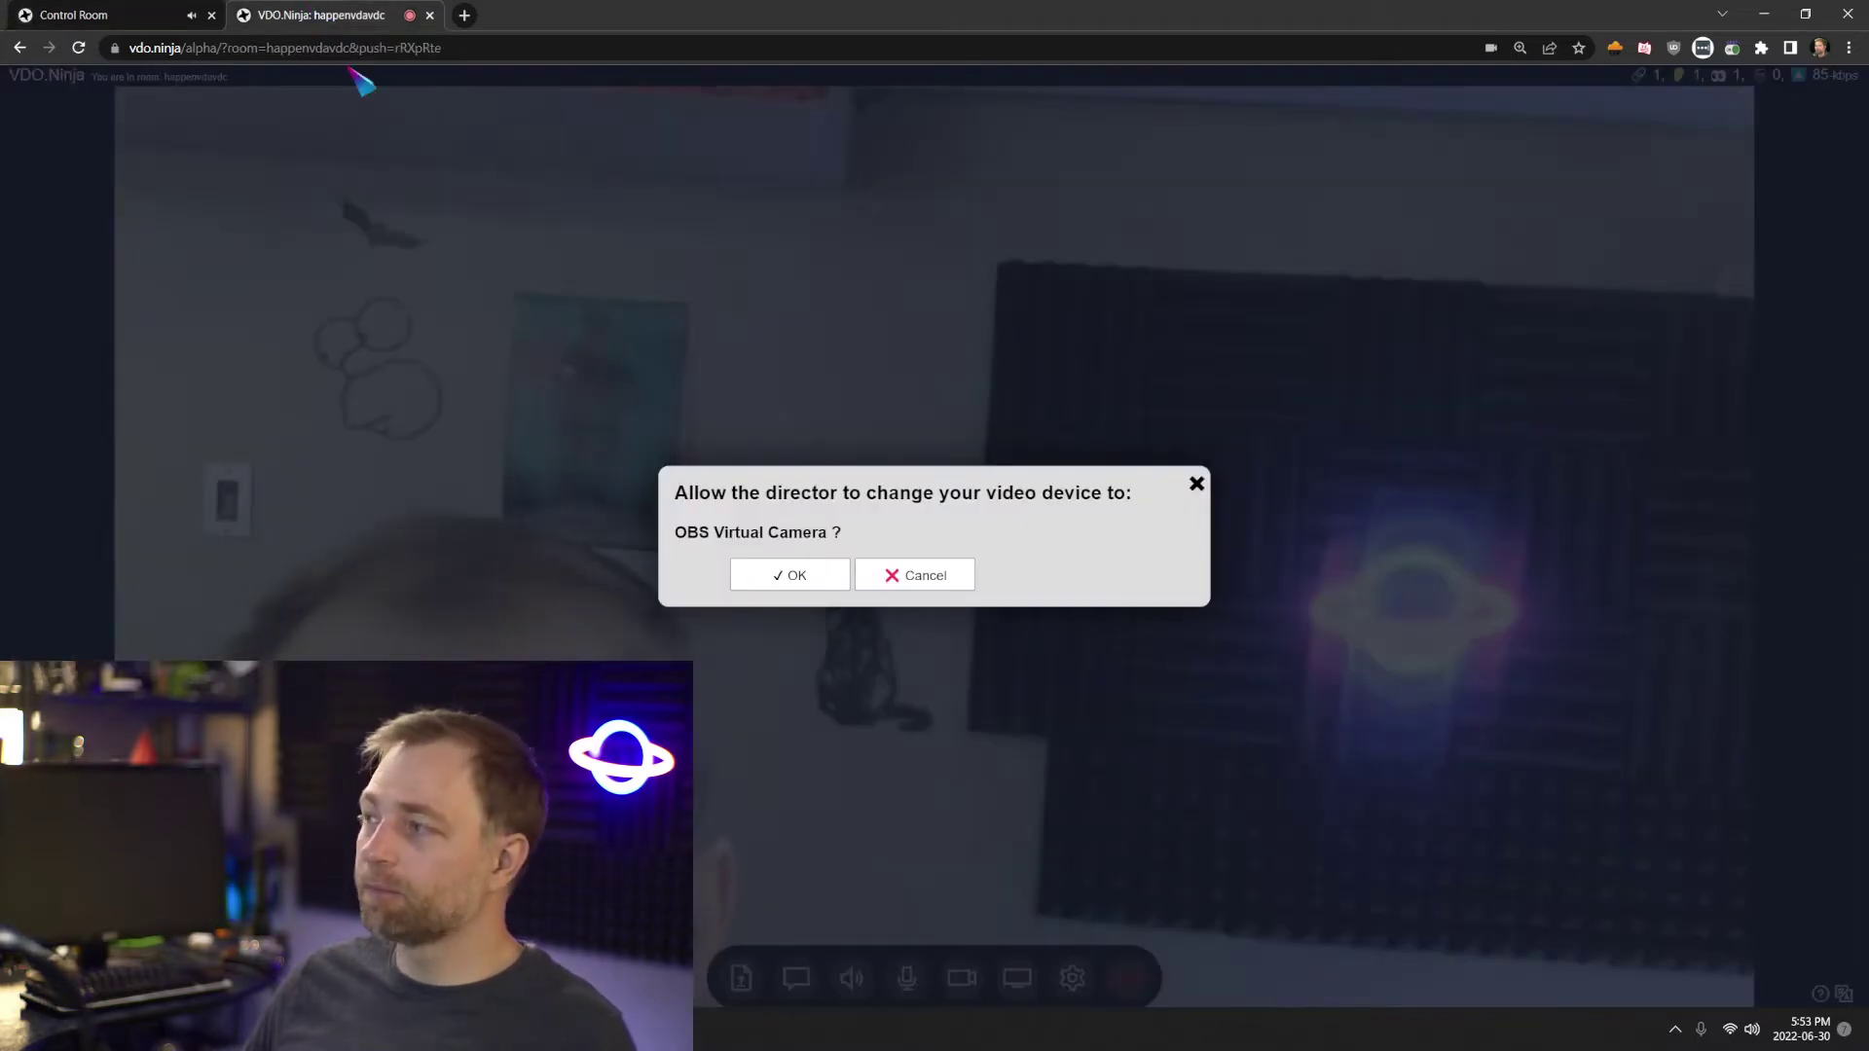
{"action": "left_click", "coordinate": [806, 580]}
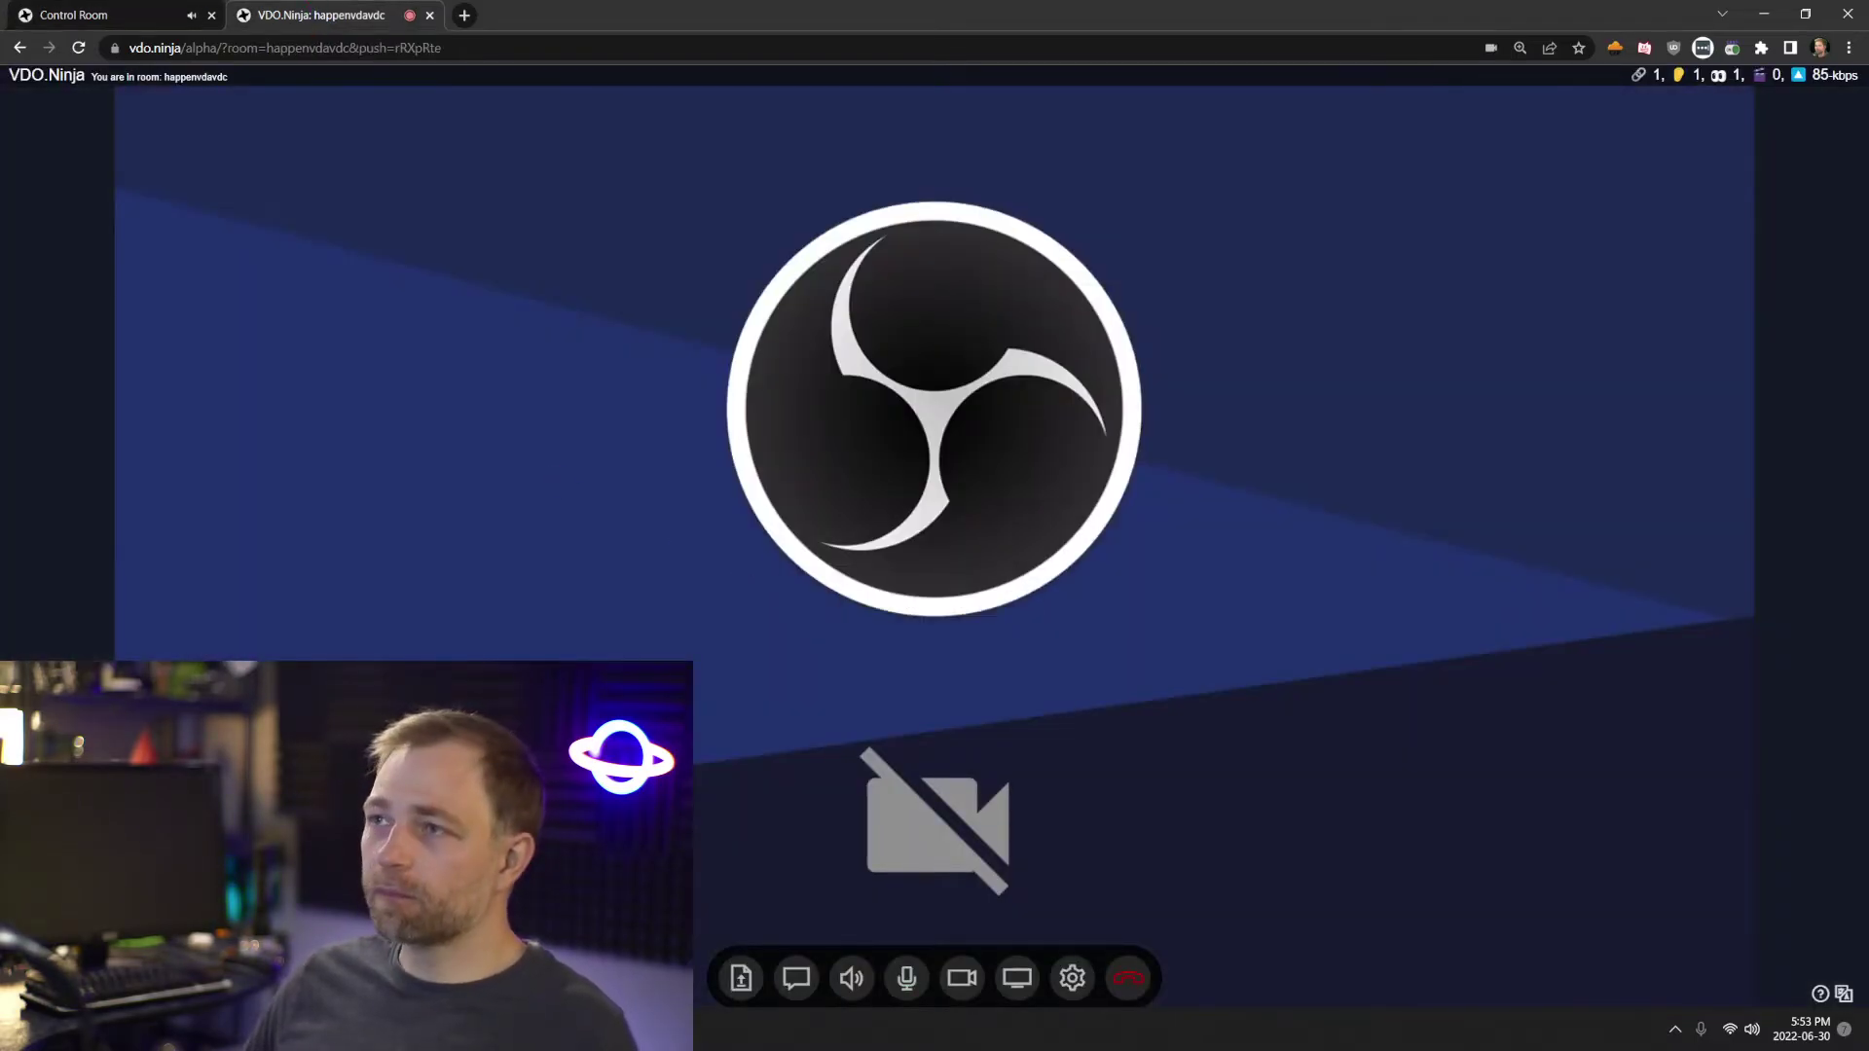
{"action": "left_click", "coordinate": [115, 9]}
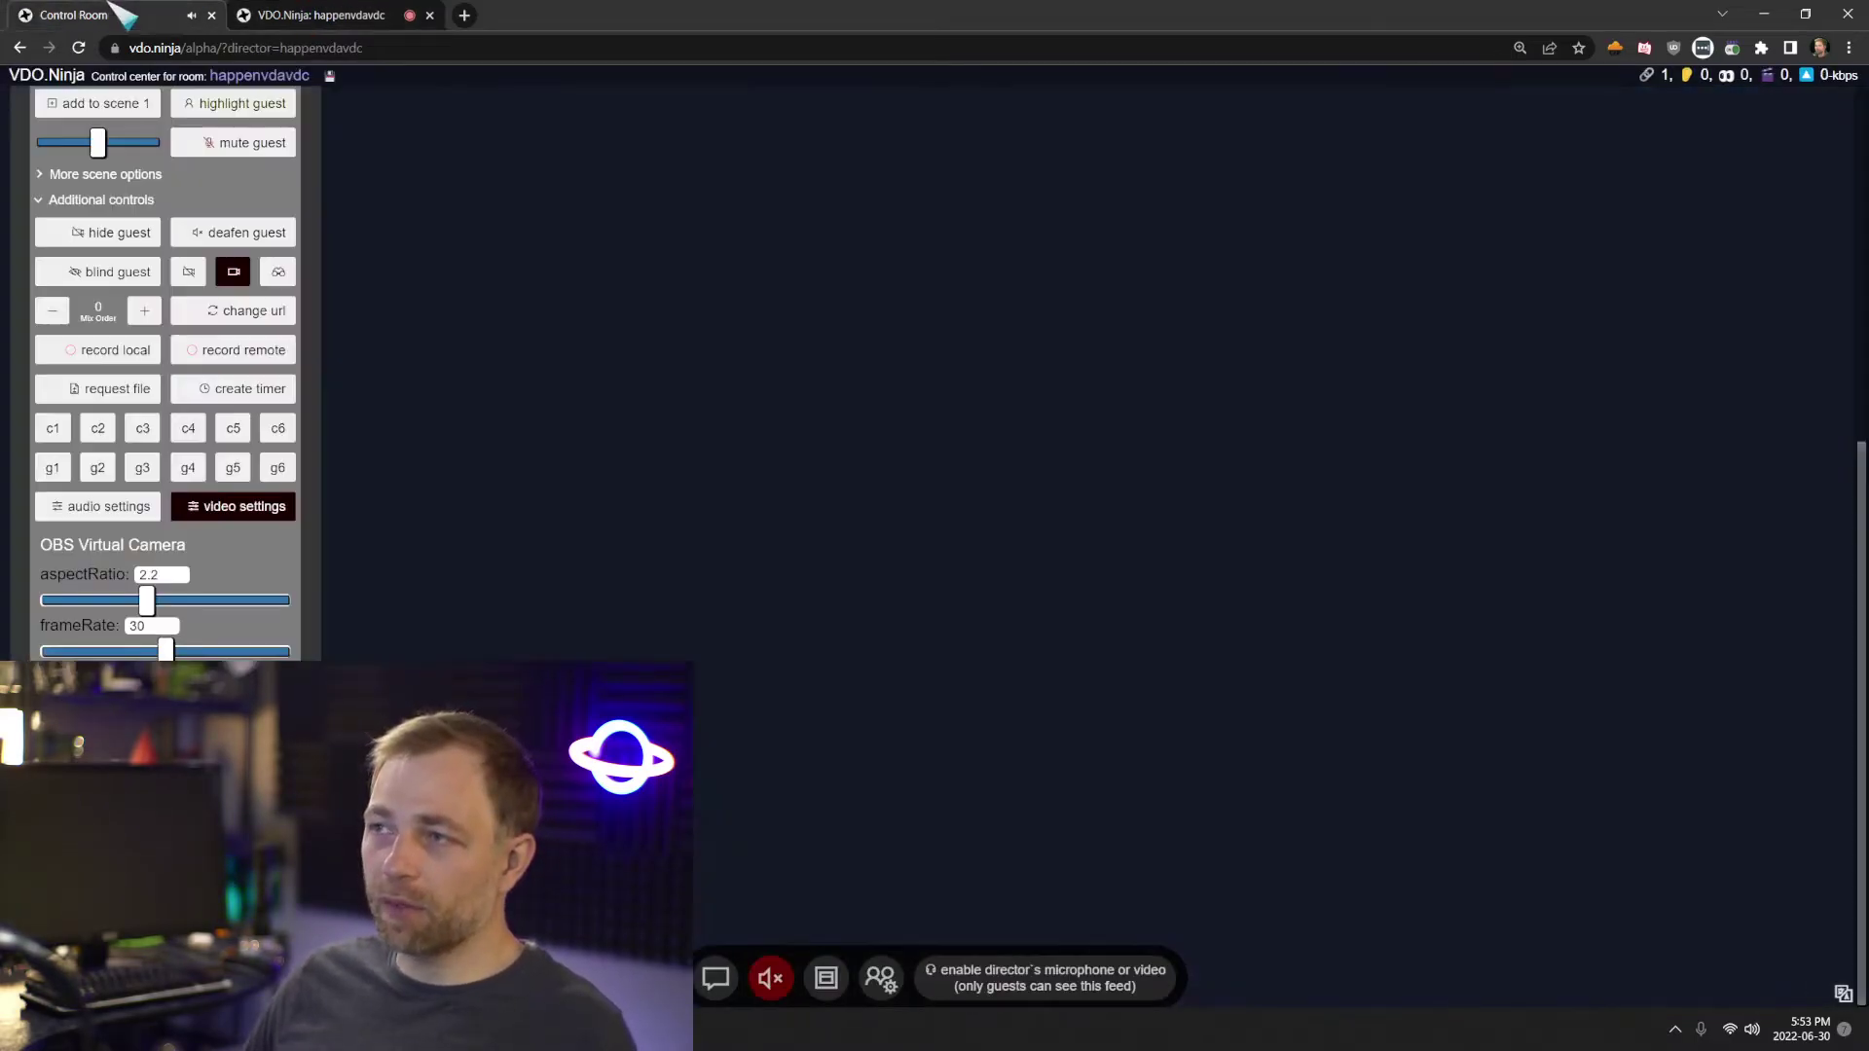
{"action": "left_click", "coordinate": [380, 15]}
{"action": "left_click", "coordinate": [98, 14]}
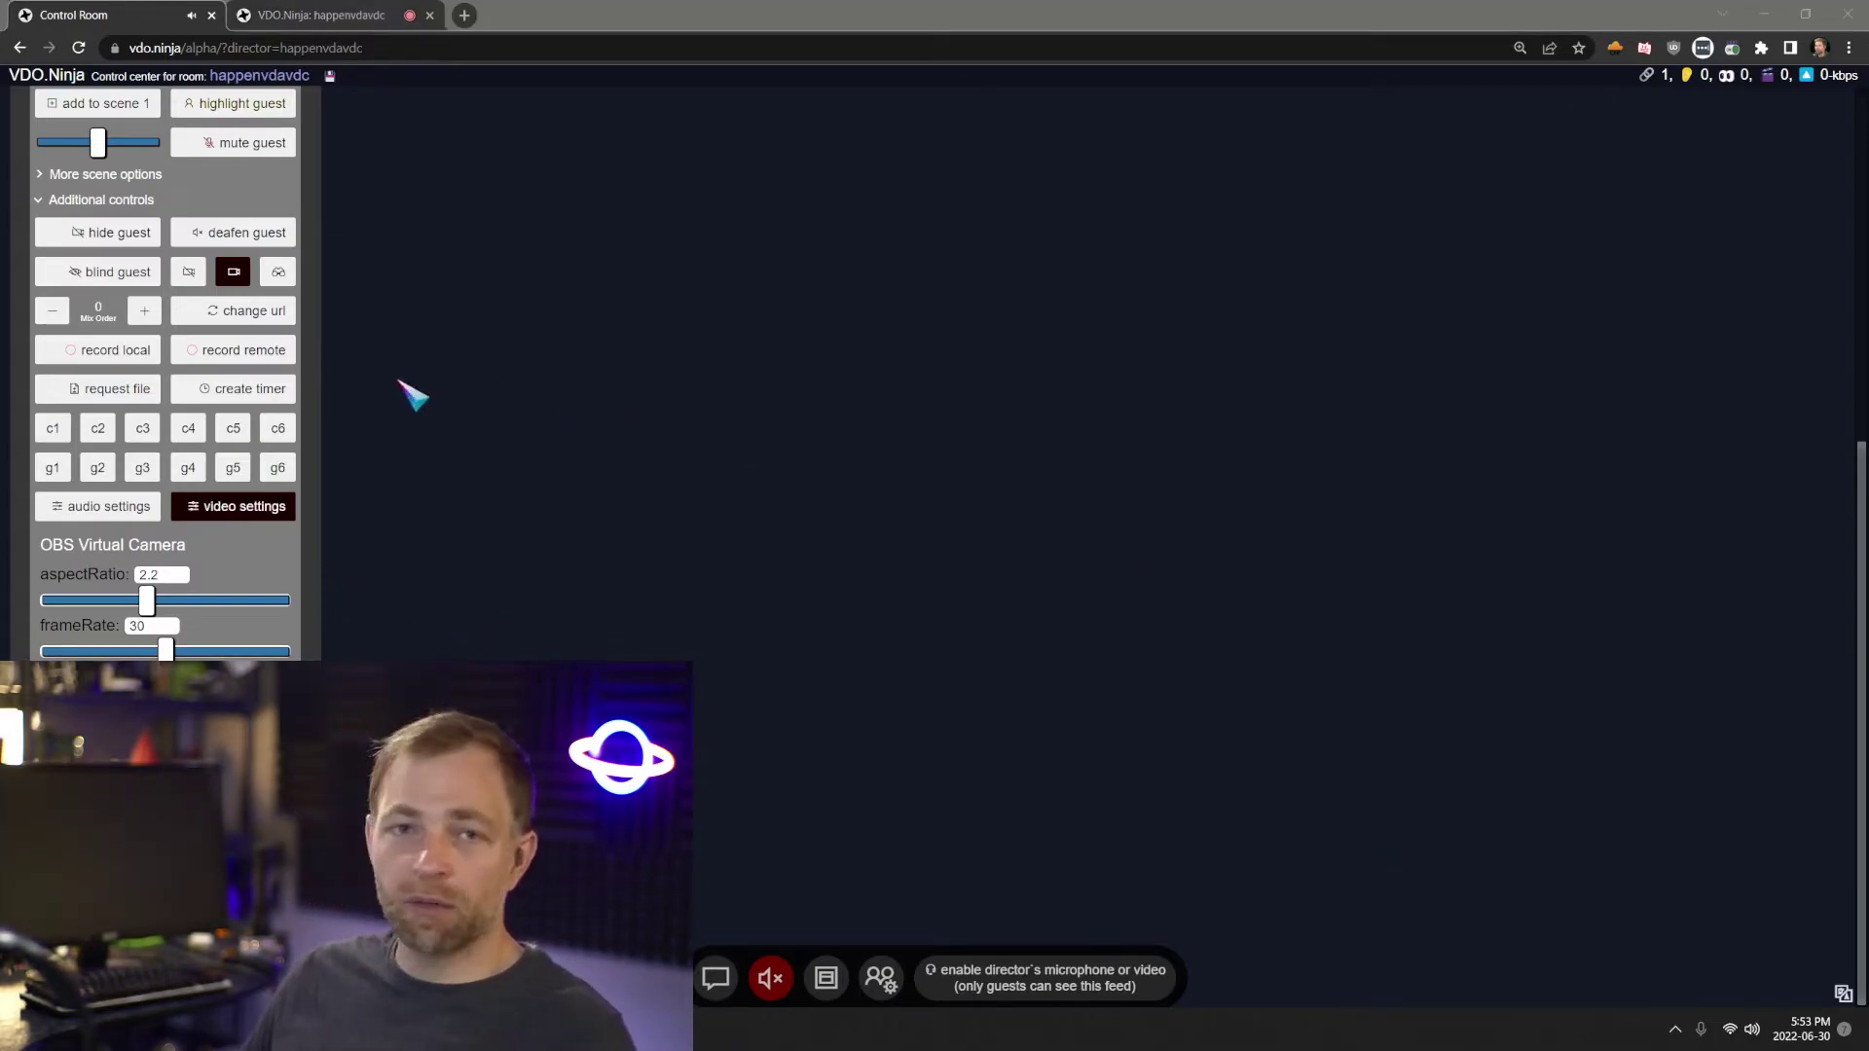
{"action": "left_click", "coordinate": [382, 29]}
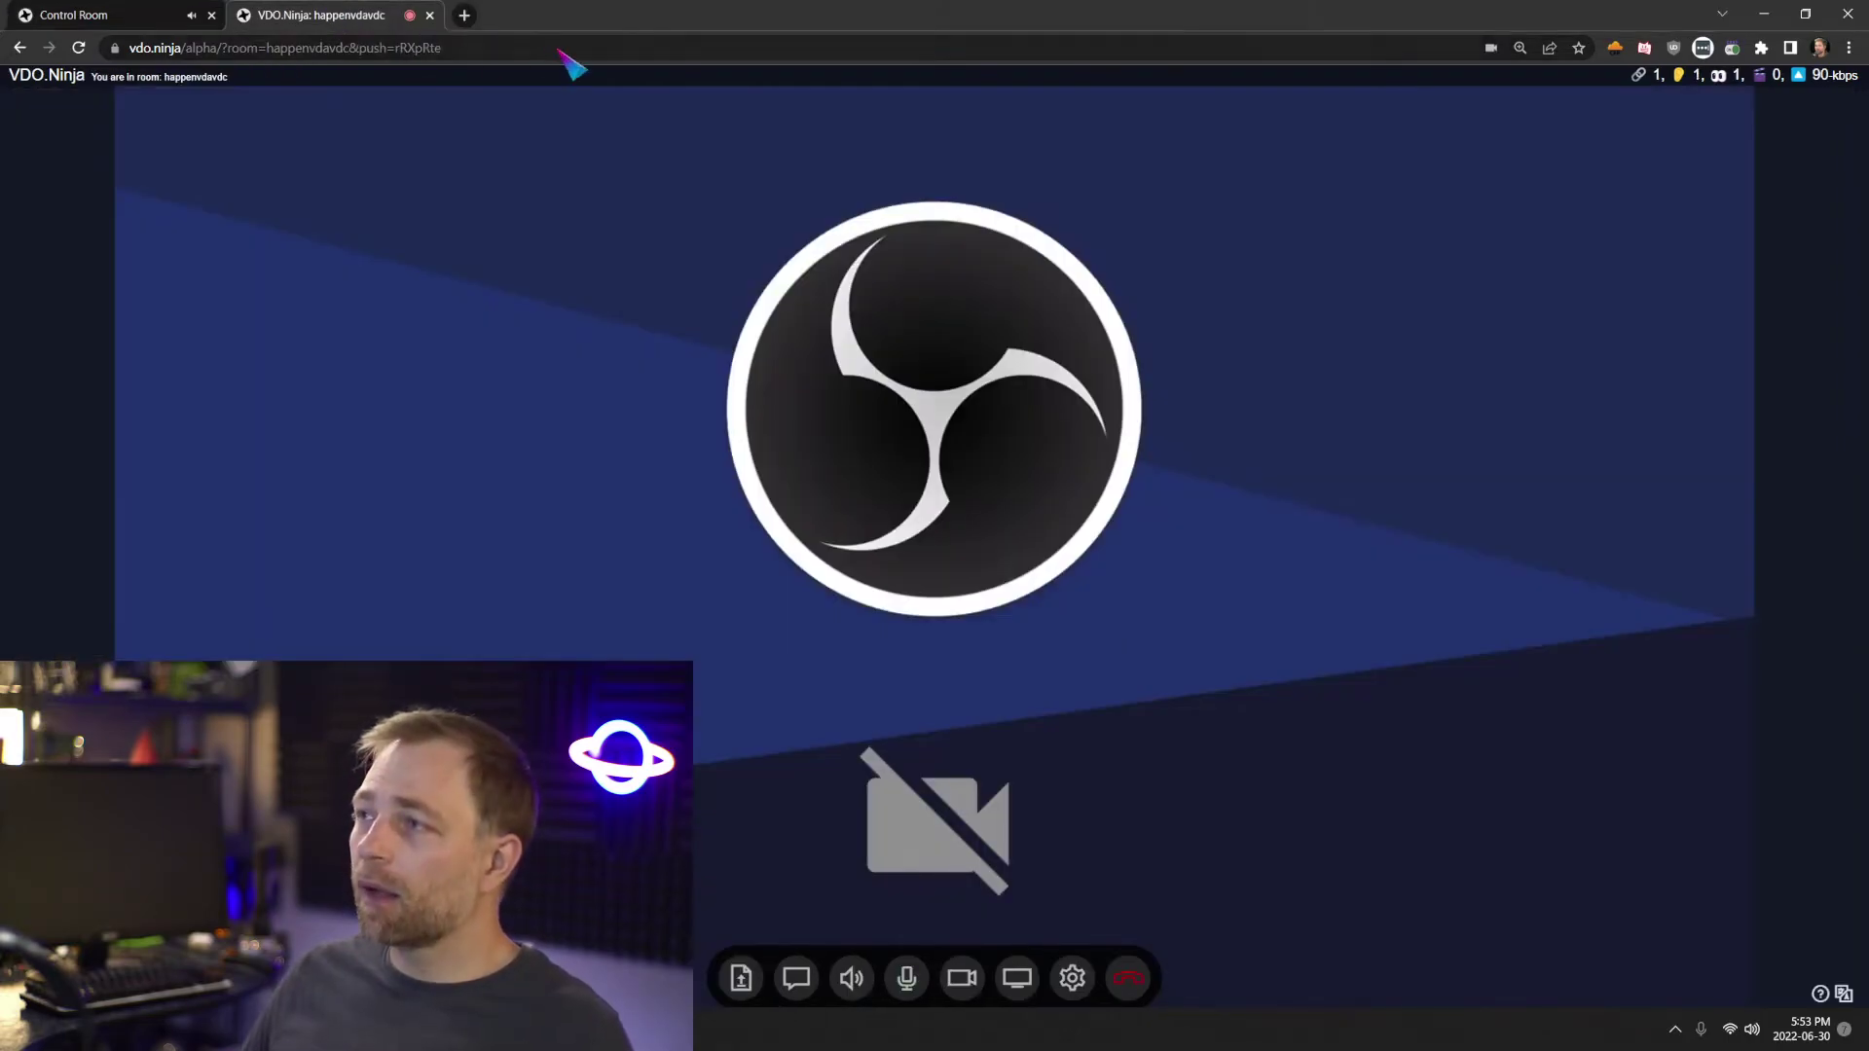
Append &consent to the guest page's URL and reload it
{"action": "left_click", "coordinate": [562, 49]}
{"action": "left_click", "coordinate": [562, 49]}
{"action": "type", "text": "&consent"}
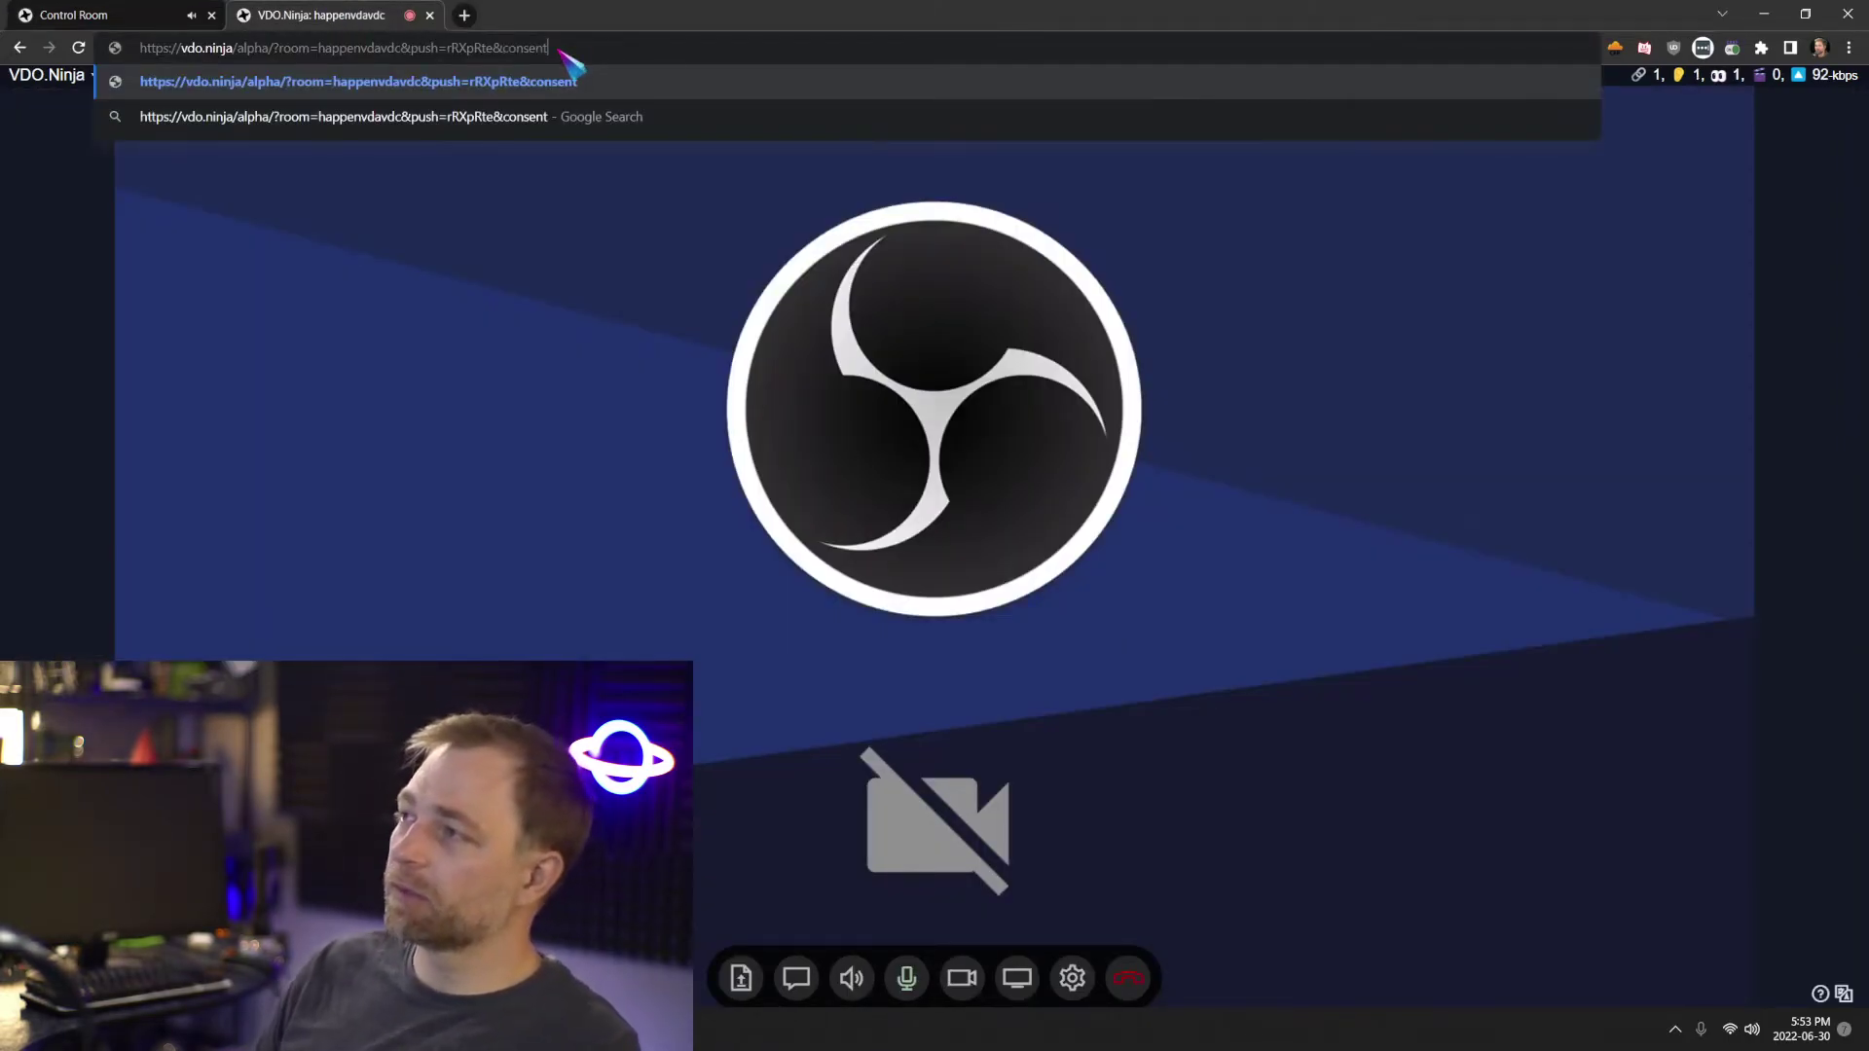
{"action": "key", "text": "Return"}
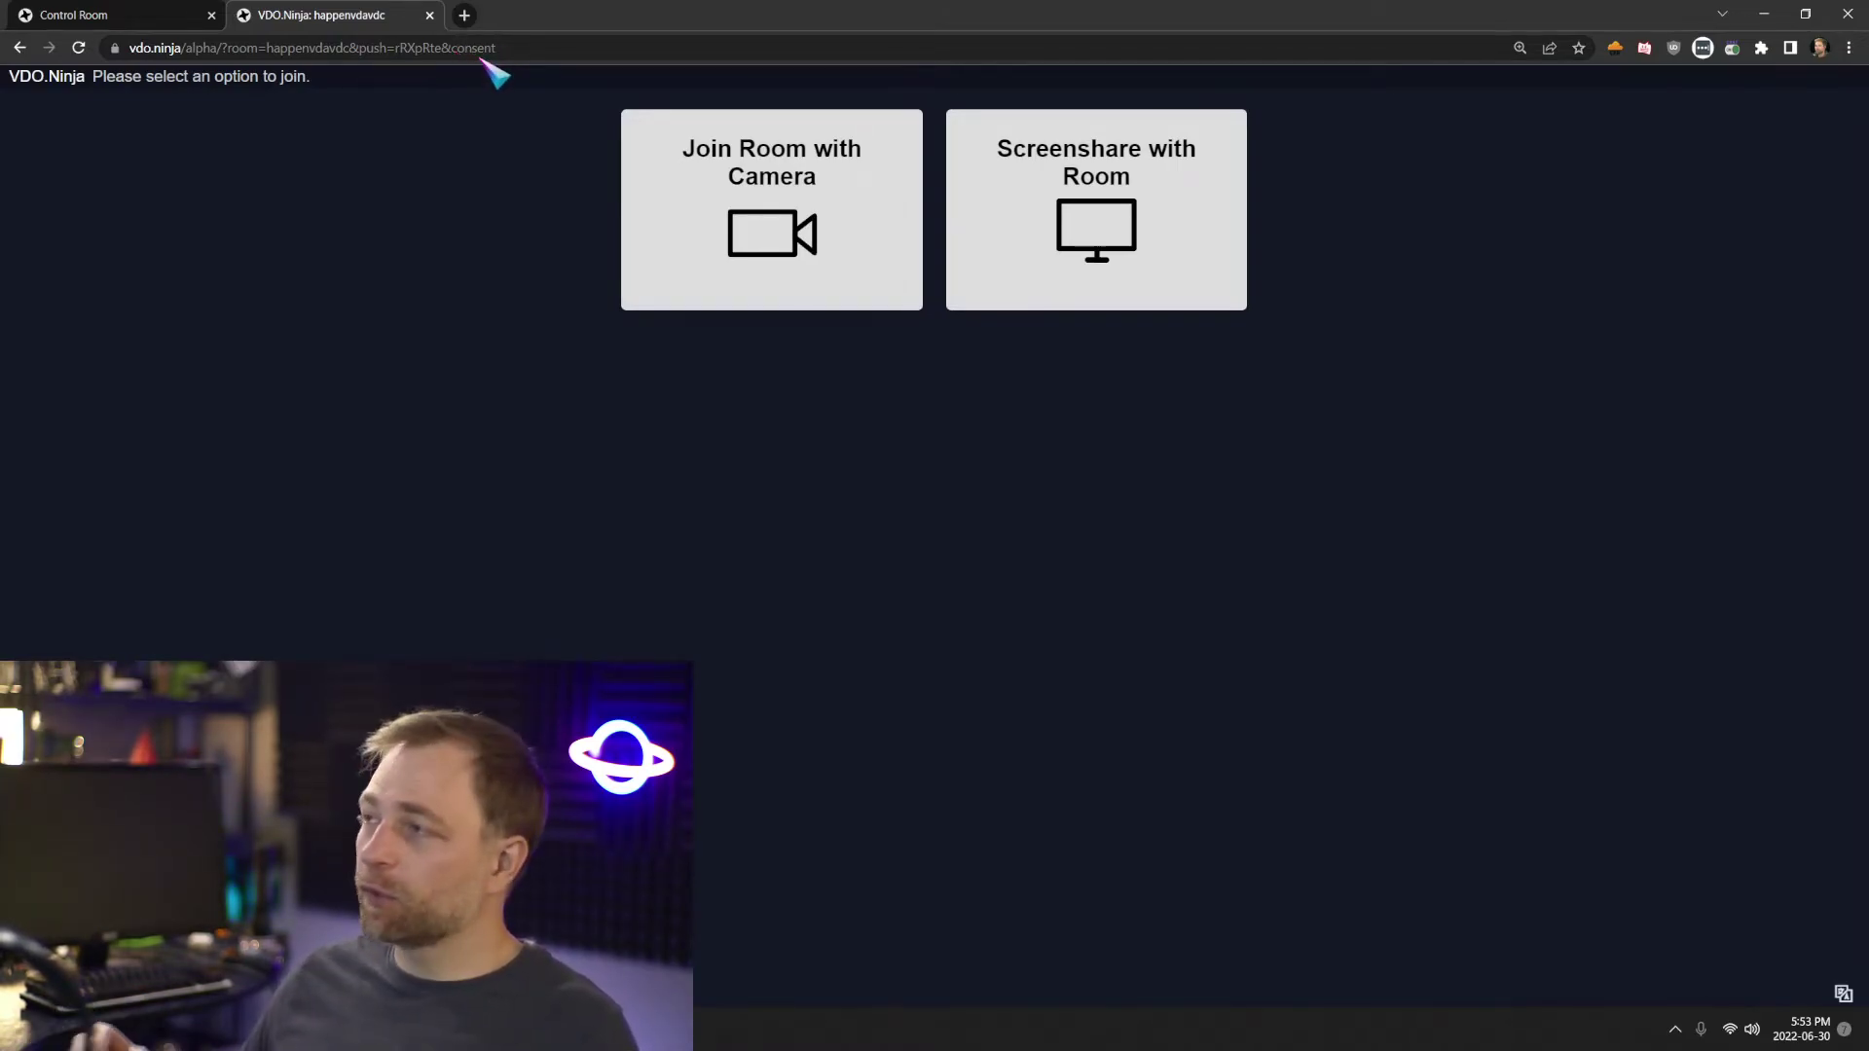
Rejoin room happenvdavdc with the camera and dismiss the video source error
{"action": "left_click", "coordinate": [743, 191]}
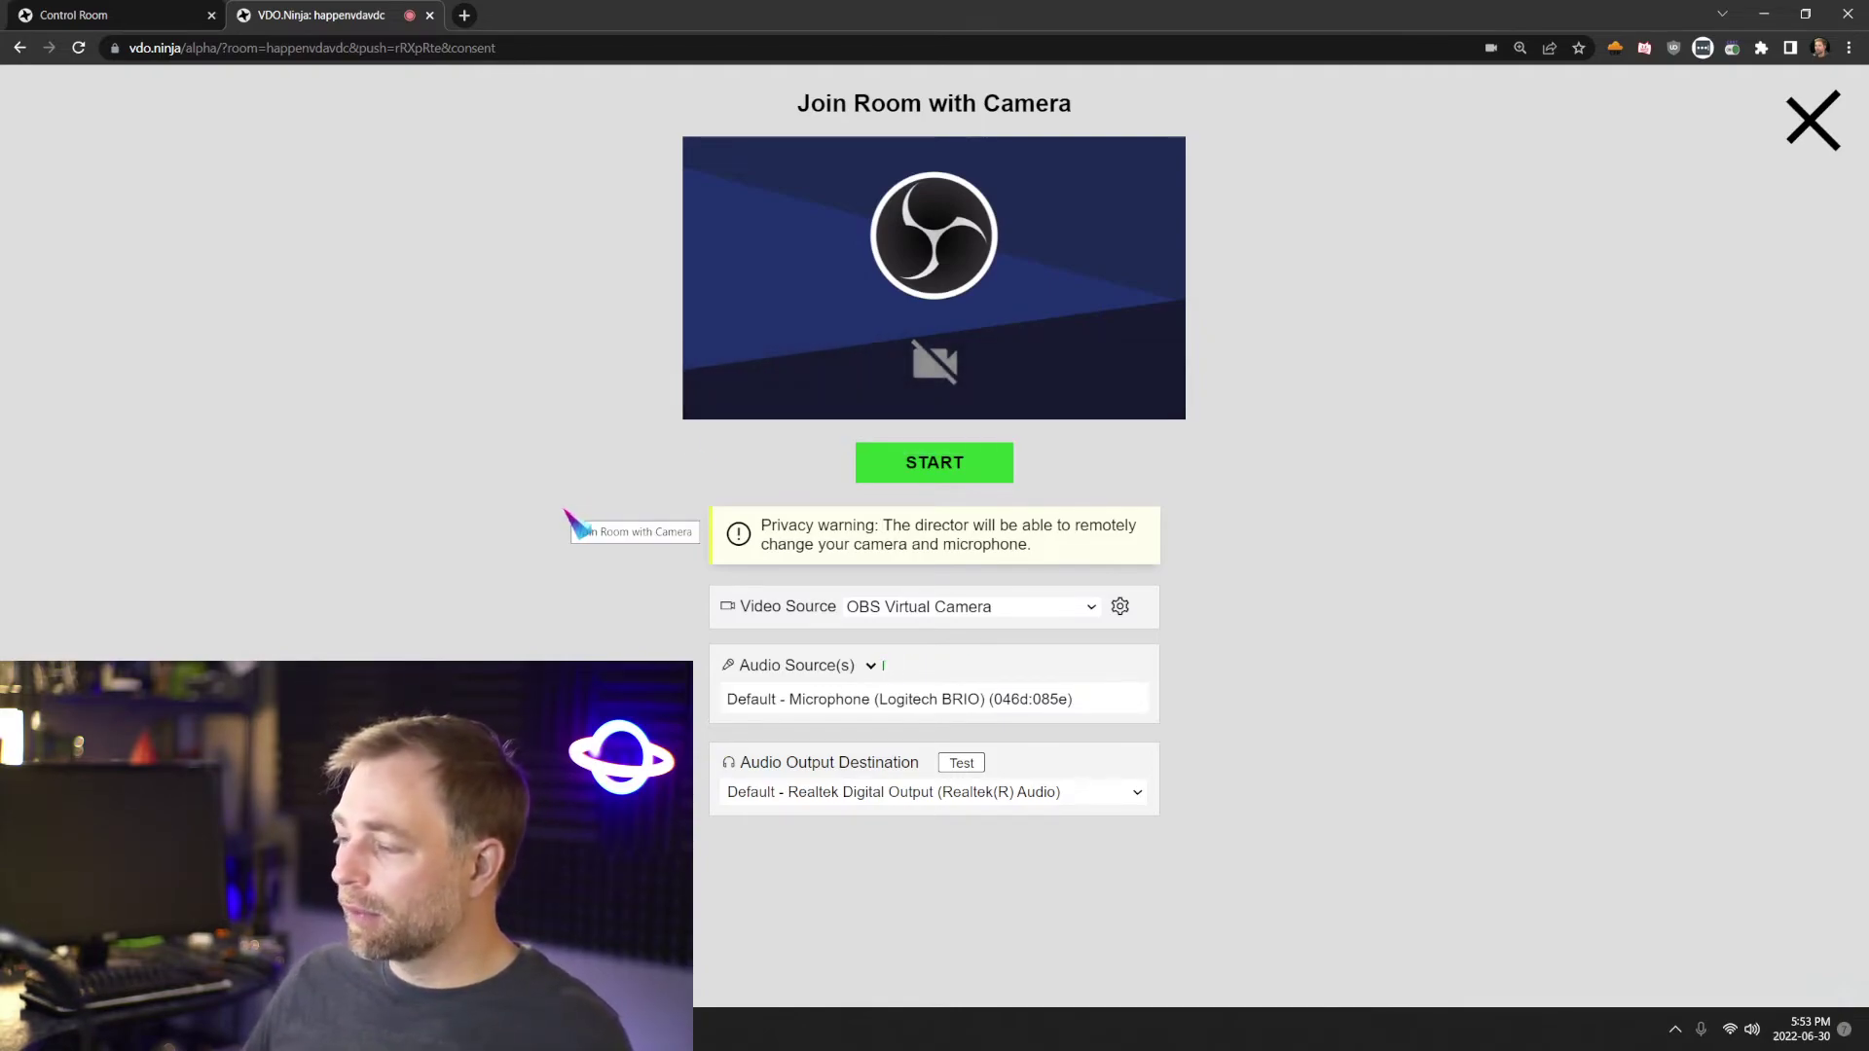
{"action": "left_click", "coordinate": [963, 479]}
{"action": "left_click", "coordinate": [73, 15]}
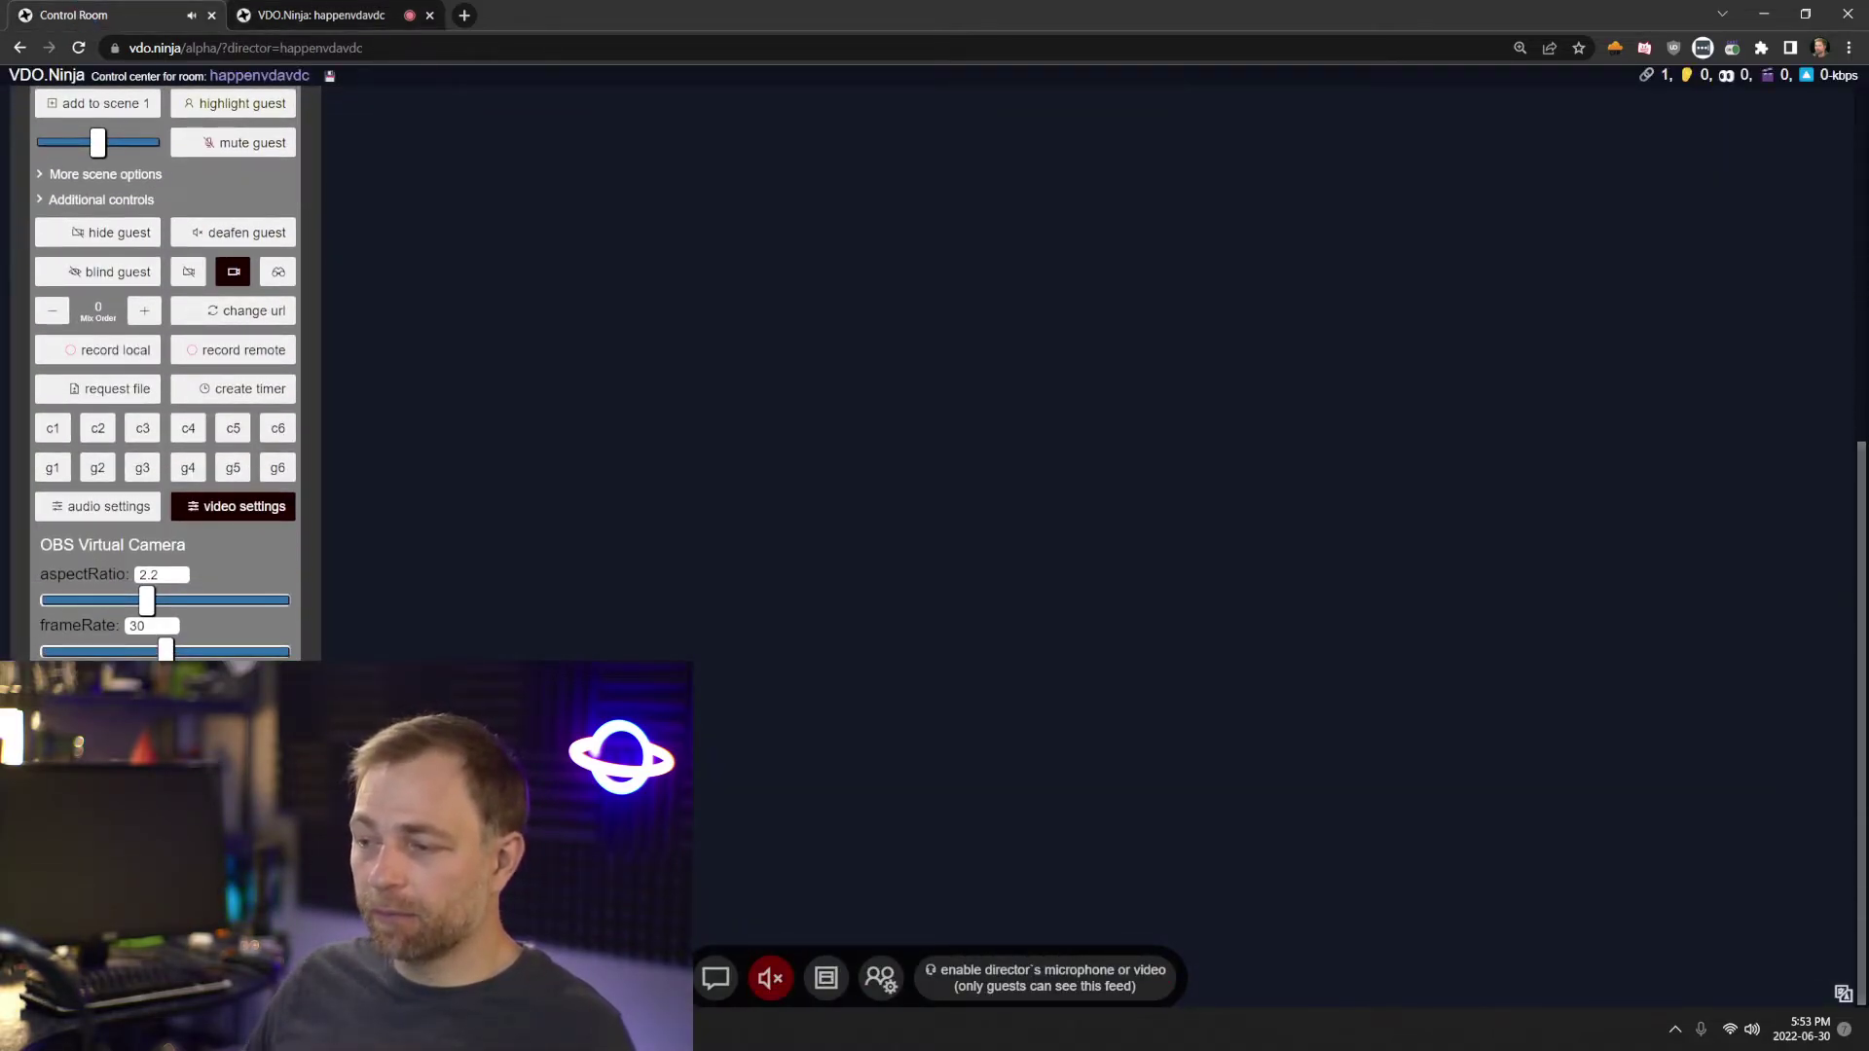
{"action": "left_click", "coordinate": [311, 16]}
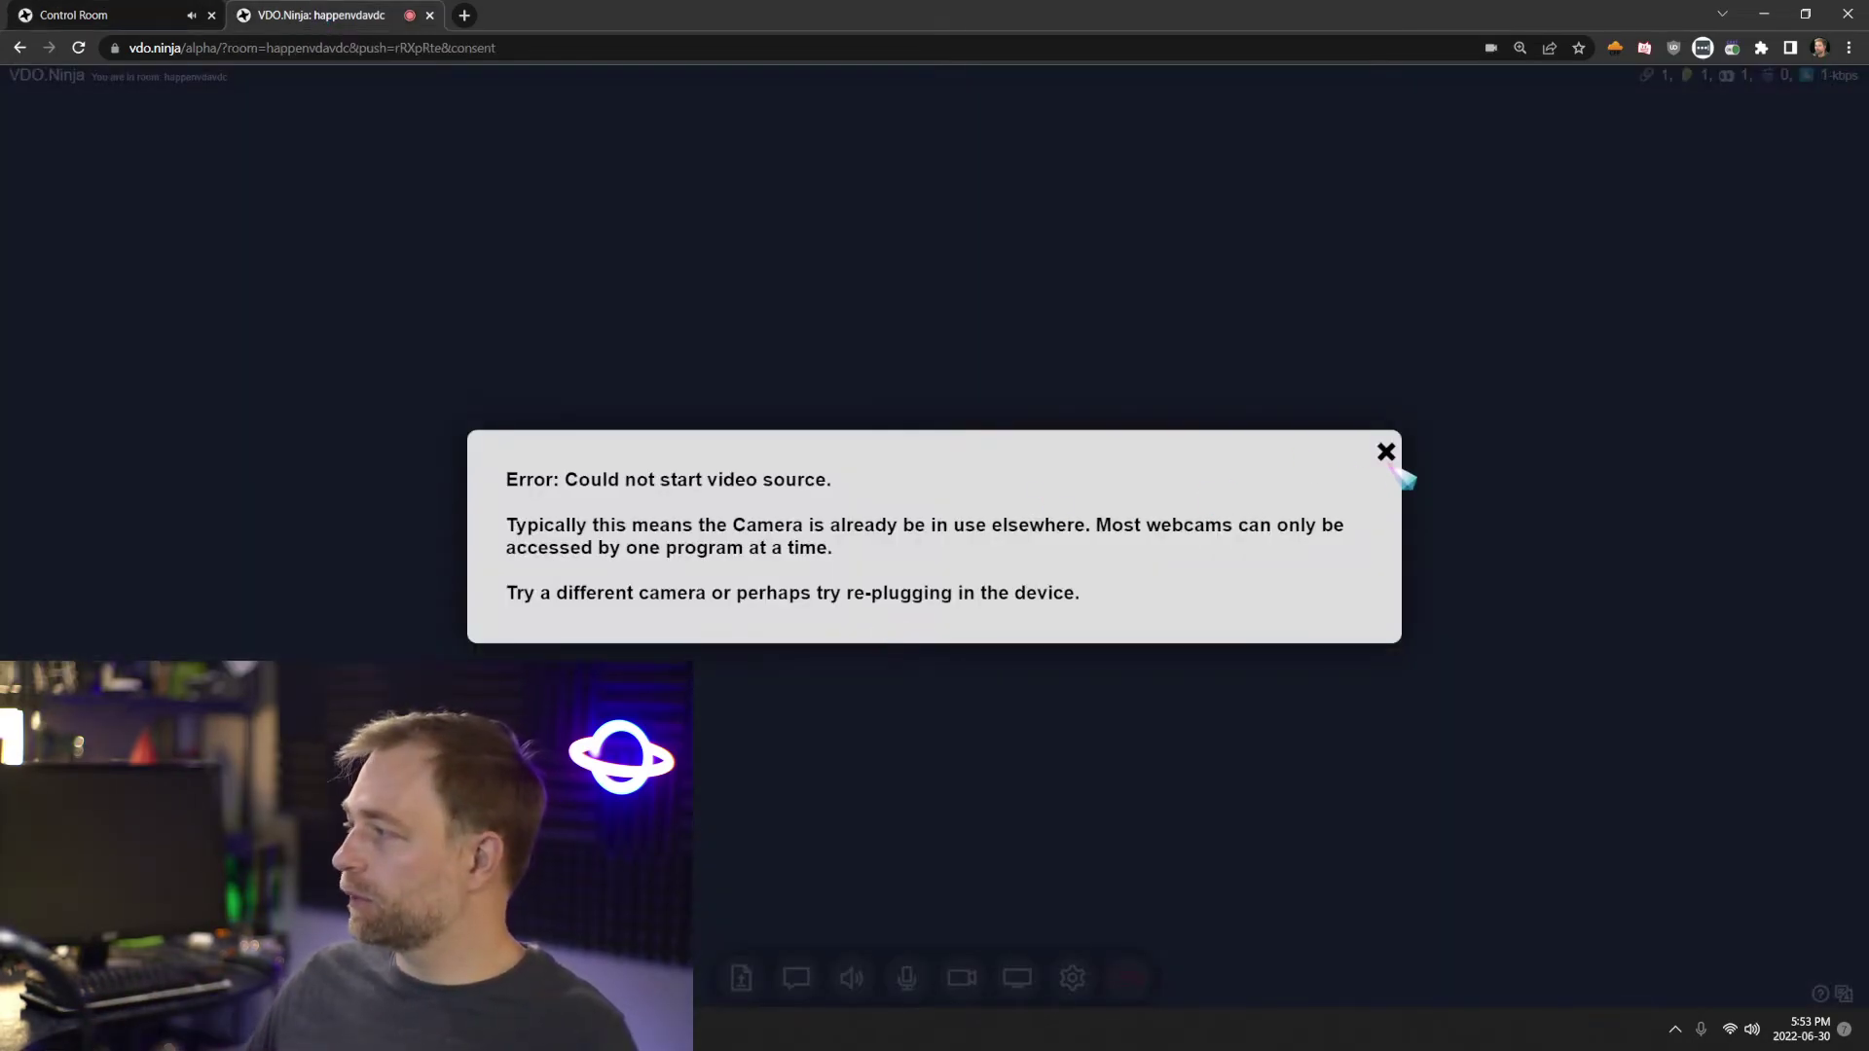
{"action": "left_click", "coordinate": [1386, 452]}
{"action": "left_click", "coordinate": [107, 15]}
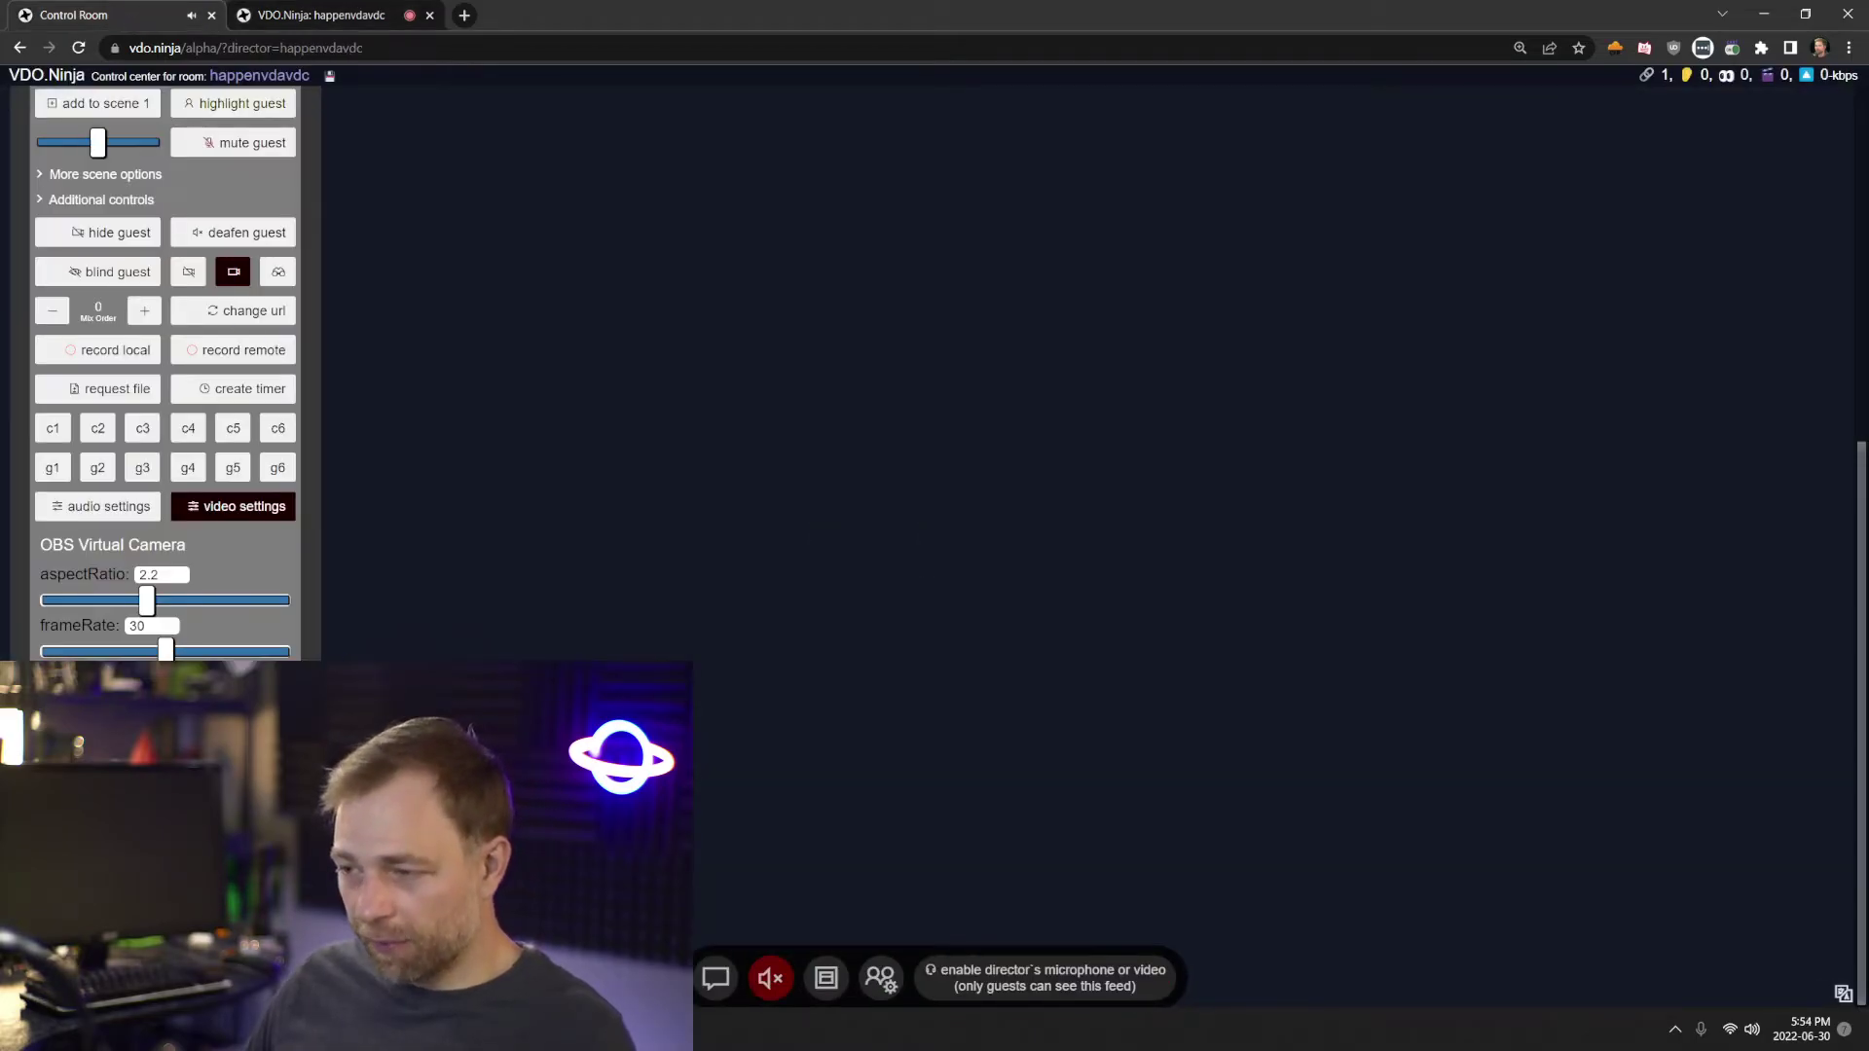
{"action": "left_click", "coordinate": [311, 16]}
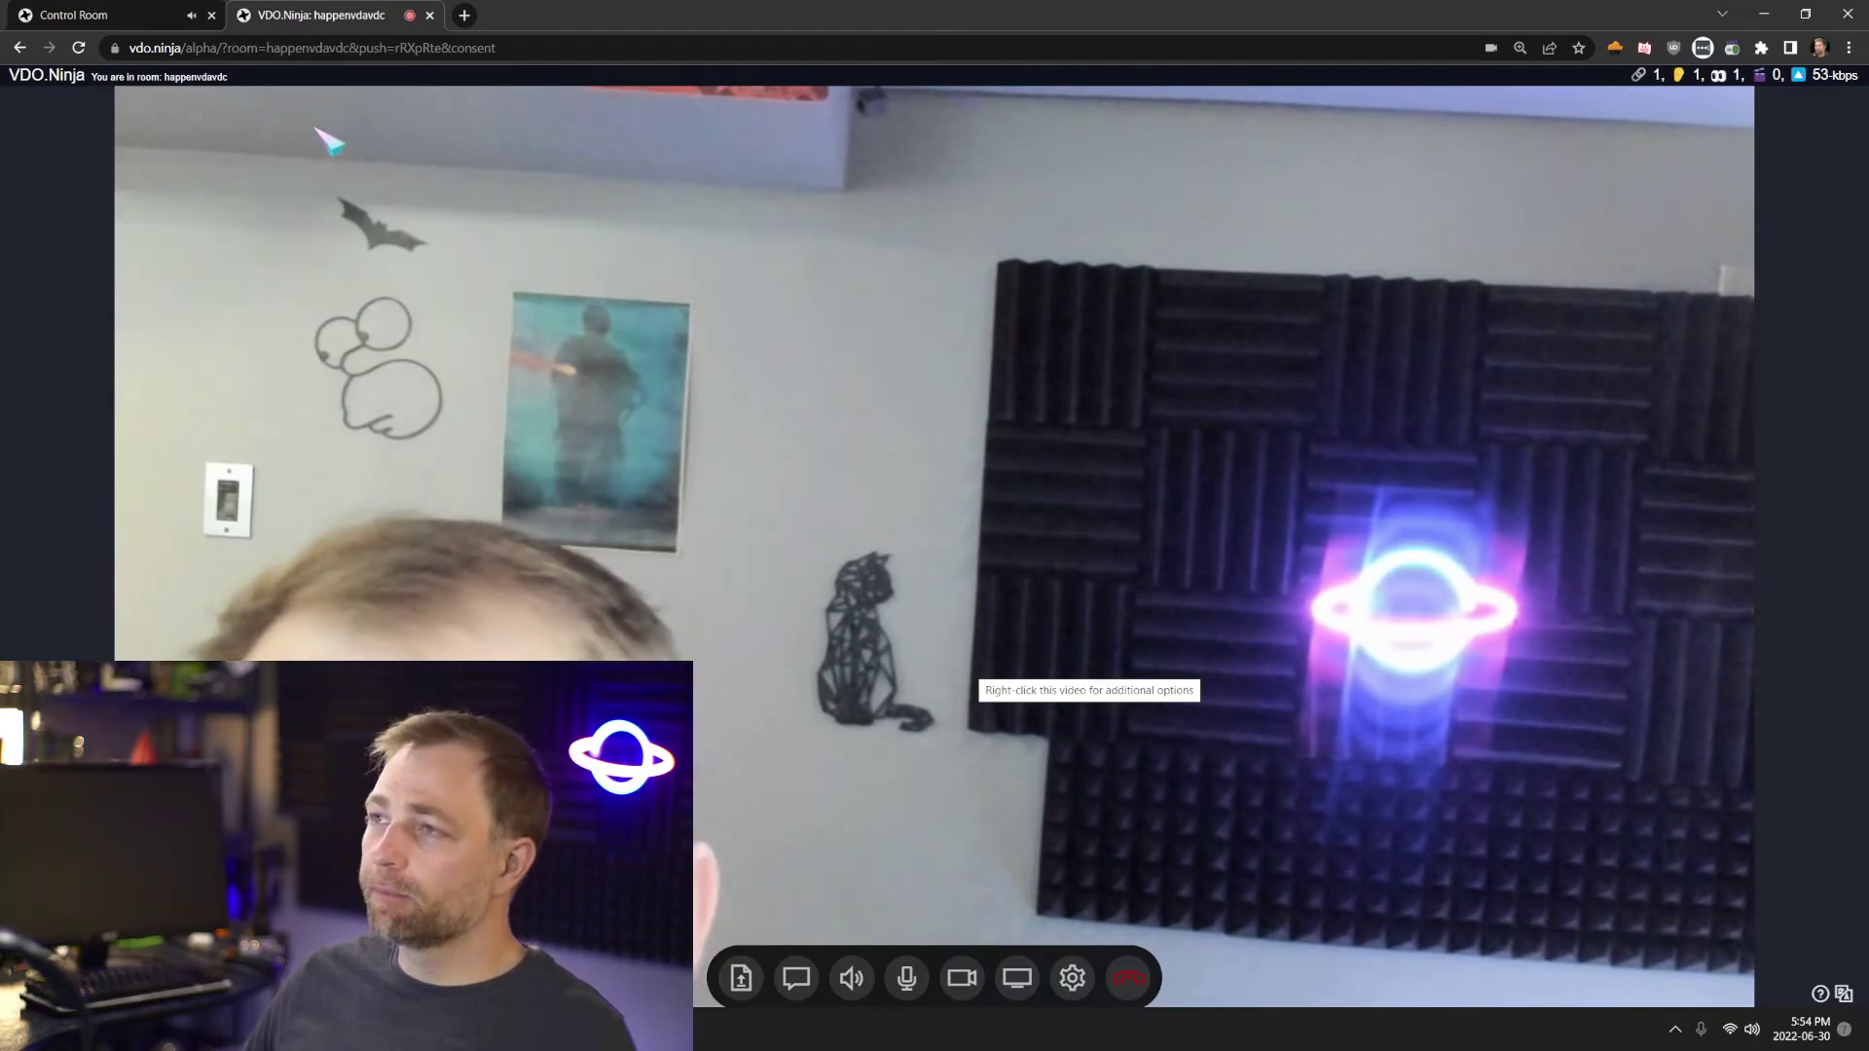
Lower the guest camera's brightness to 58 and check the guest feed
{"action": "left_click", "coordinate": [107, 14]}
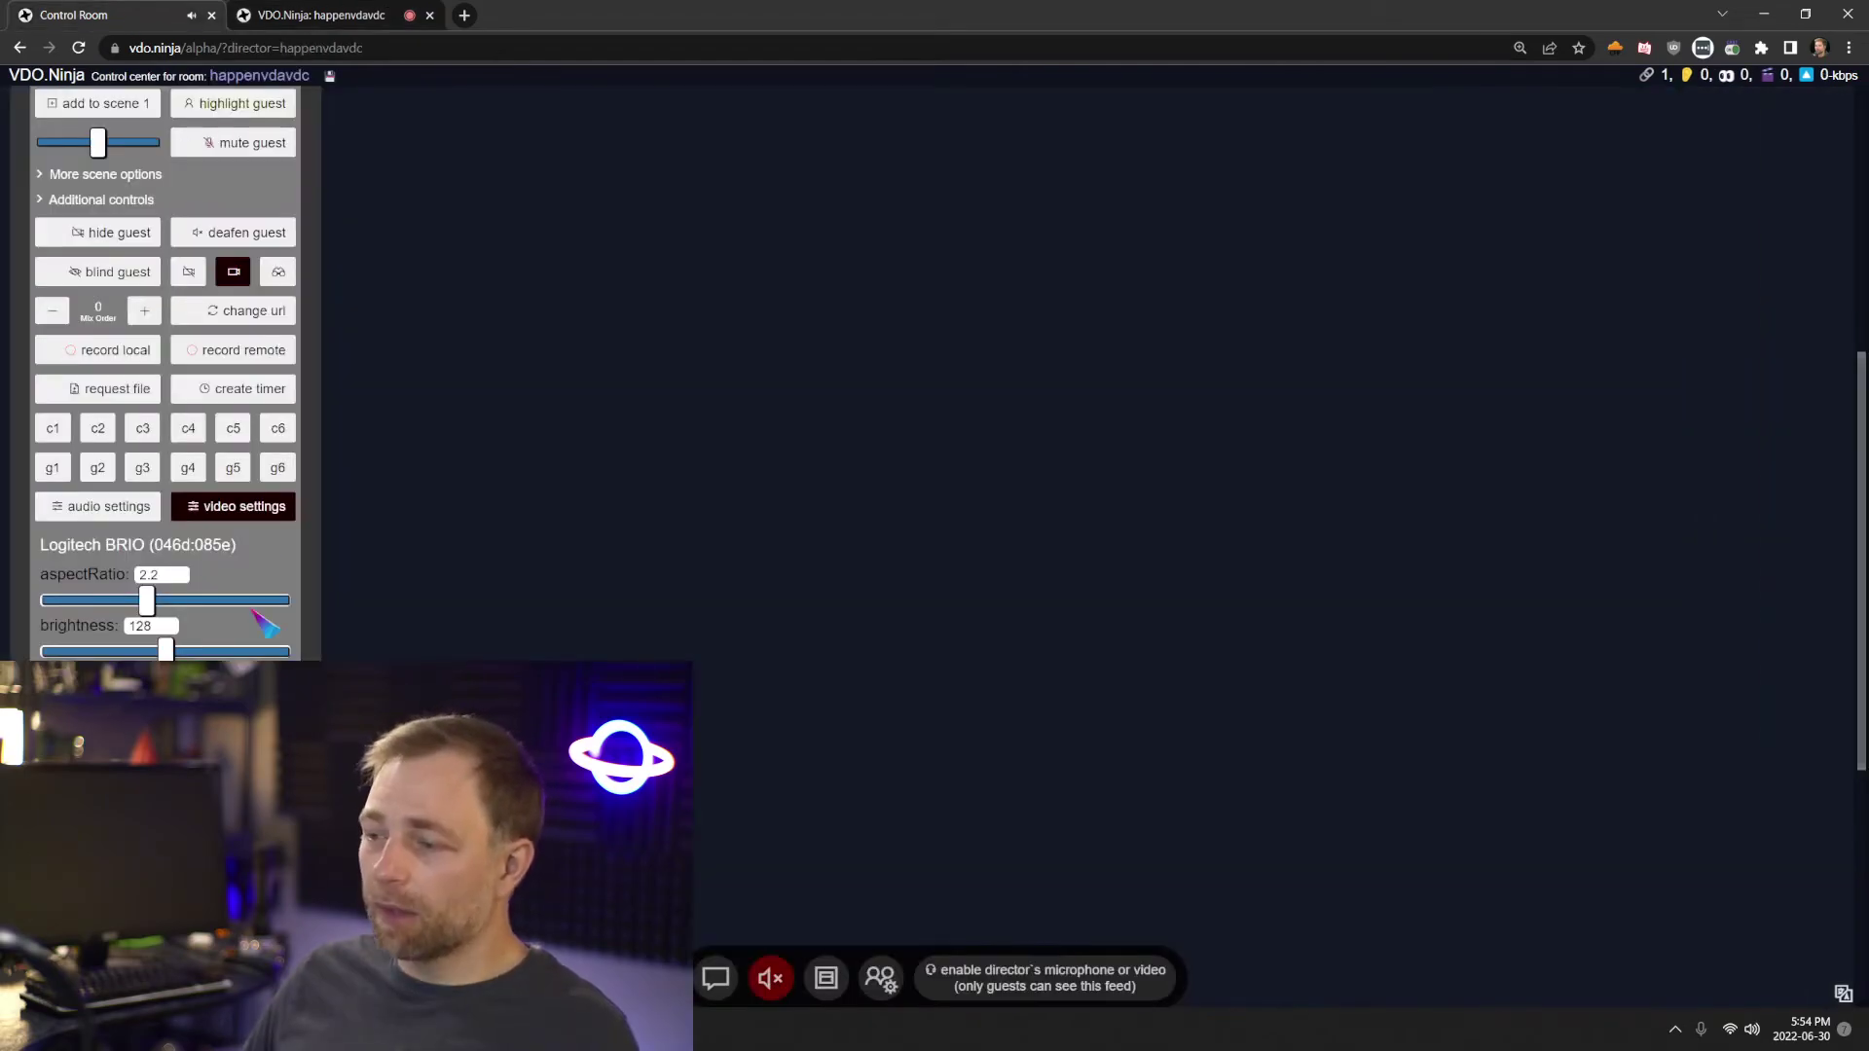
{"action": "scroll", "coordinate": [166, 370], "scroll_direction": "down", "scroll_amount": 3}
{"action": "left_click_drag", "start_coordinate": [142, 377], "coordinate": [102, 377]}
{"action": "left_click", "coordinate": [323, 15]}
{"action": "left_click", "coordinate": [107, 14]}
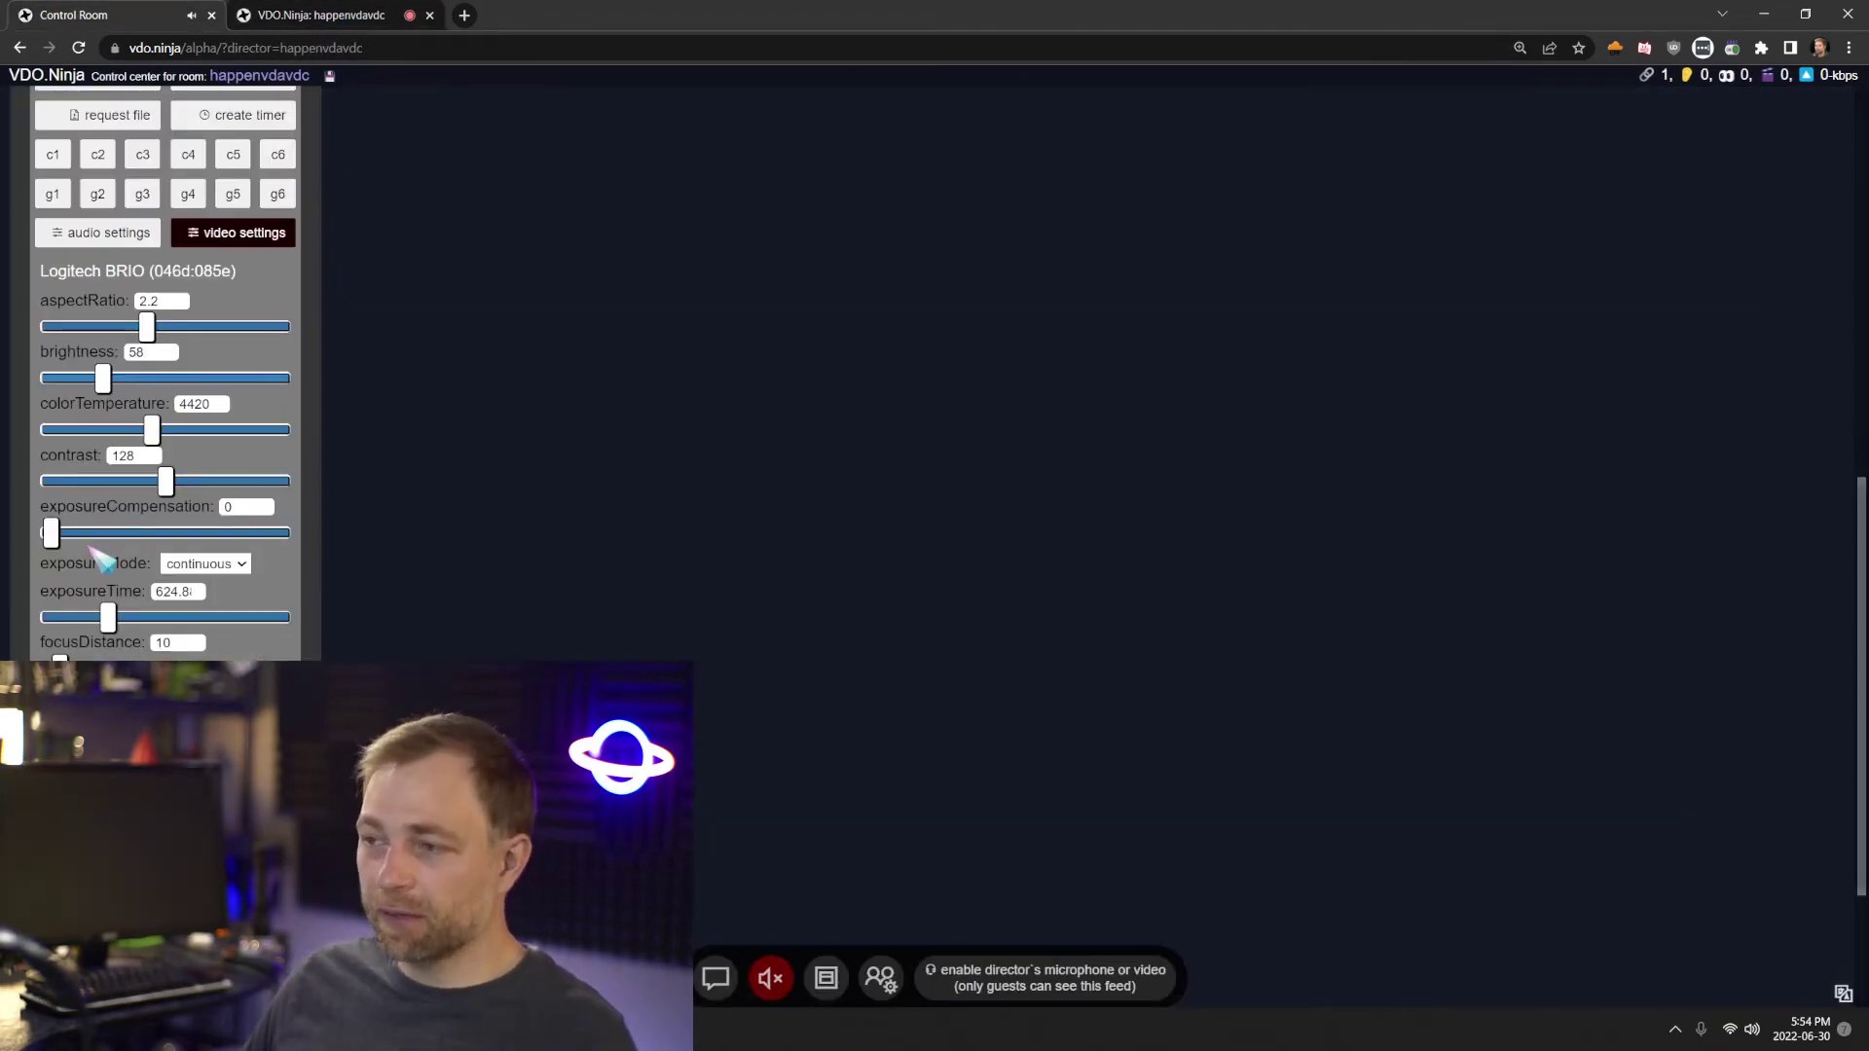
Change the guest camera's height setting and check the feed at the new resolution
{"action": "scroll", "coordinate": [88, 654], "scroll_direction": "down", "scroll_amount": 1}
{"action": "scroll", "coordinate": [187, 630], "scroll_direction": "down", "scroll_amount": 2}
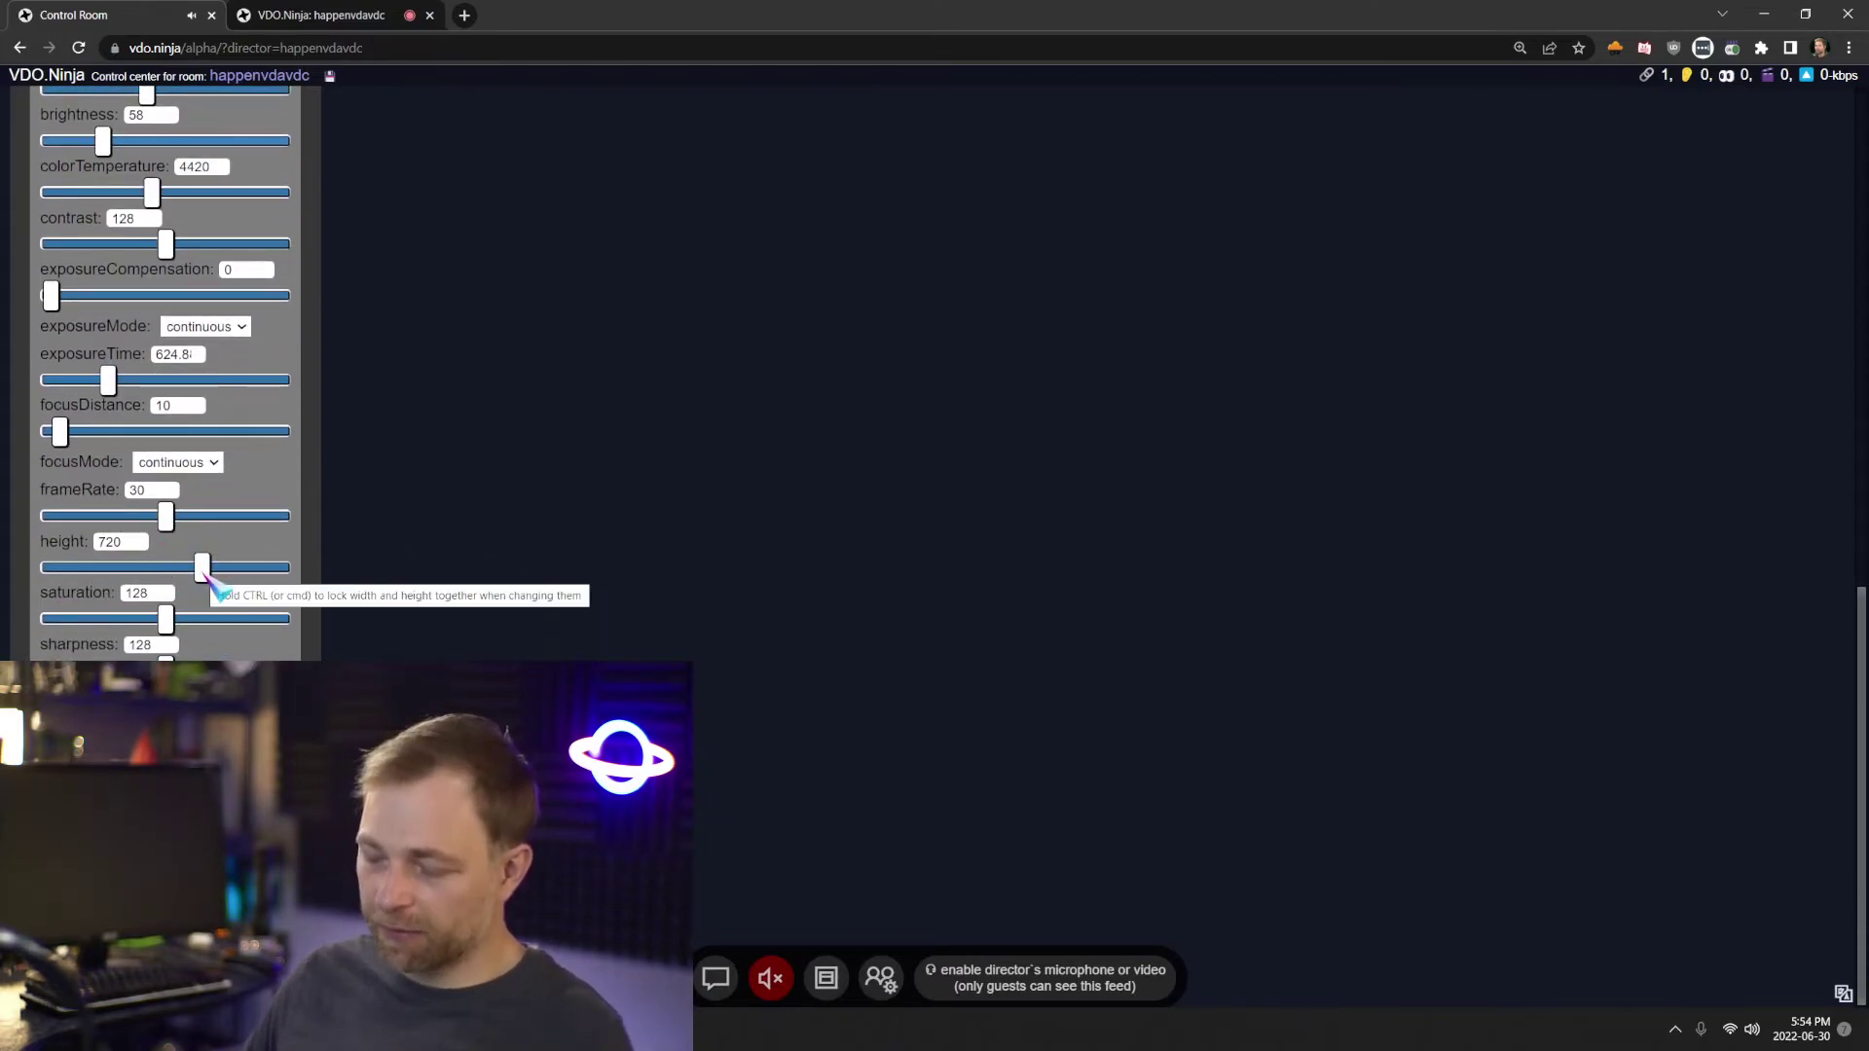
{"action": "left_click_drag", "start_coordinate": [221, 571], "coordinate": [326, 577]}
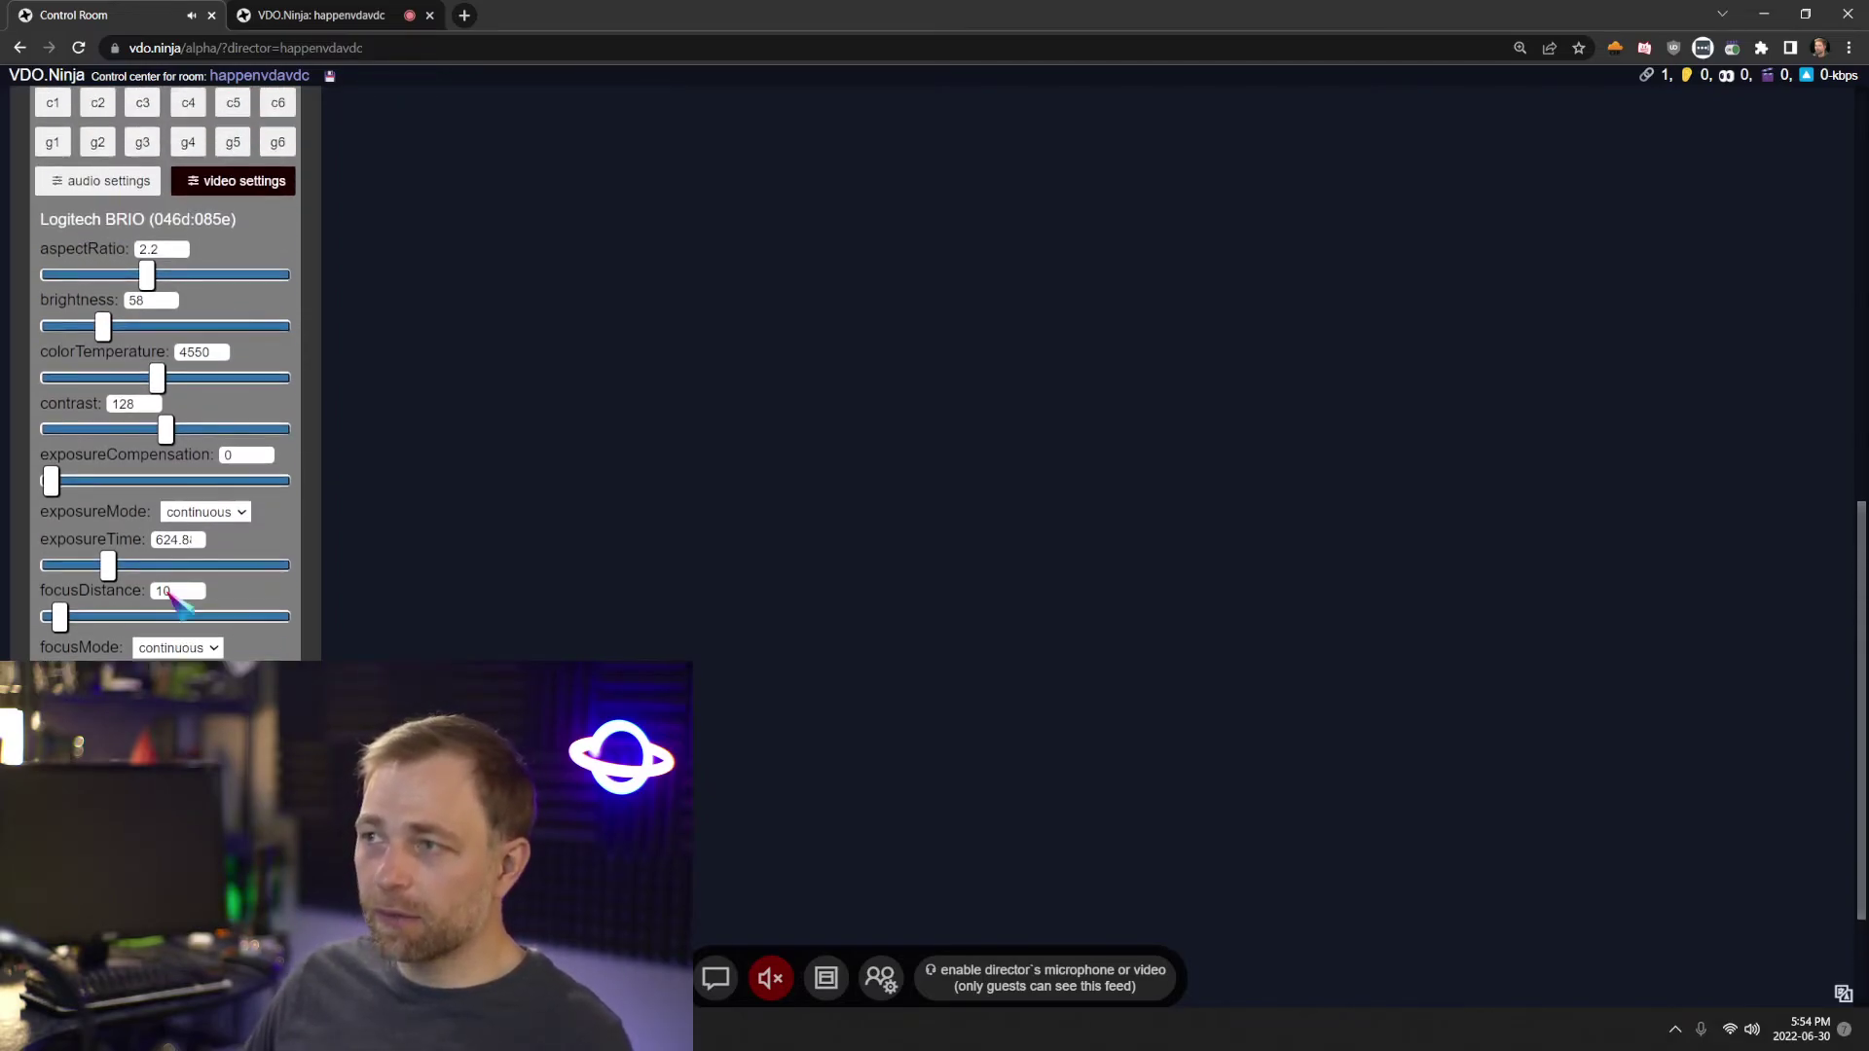
{"action": "left_click", "coordinate": [311, 15]}
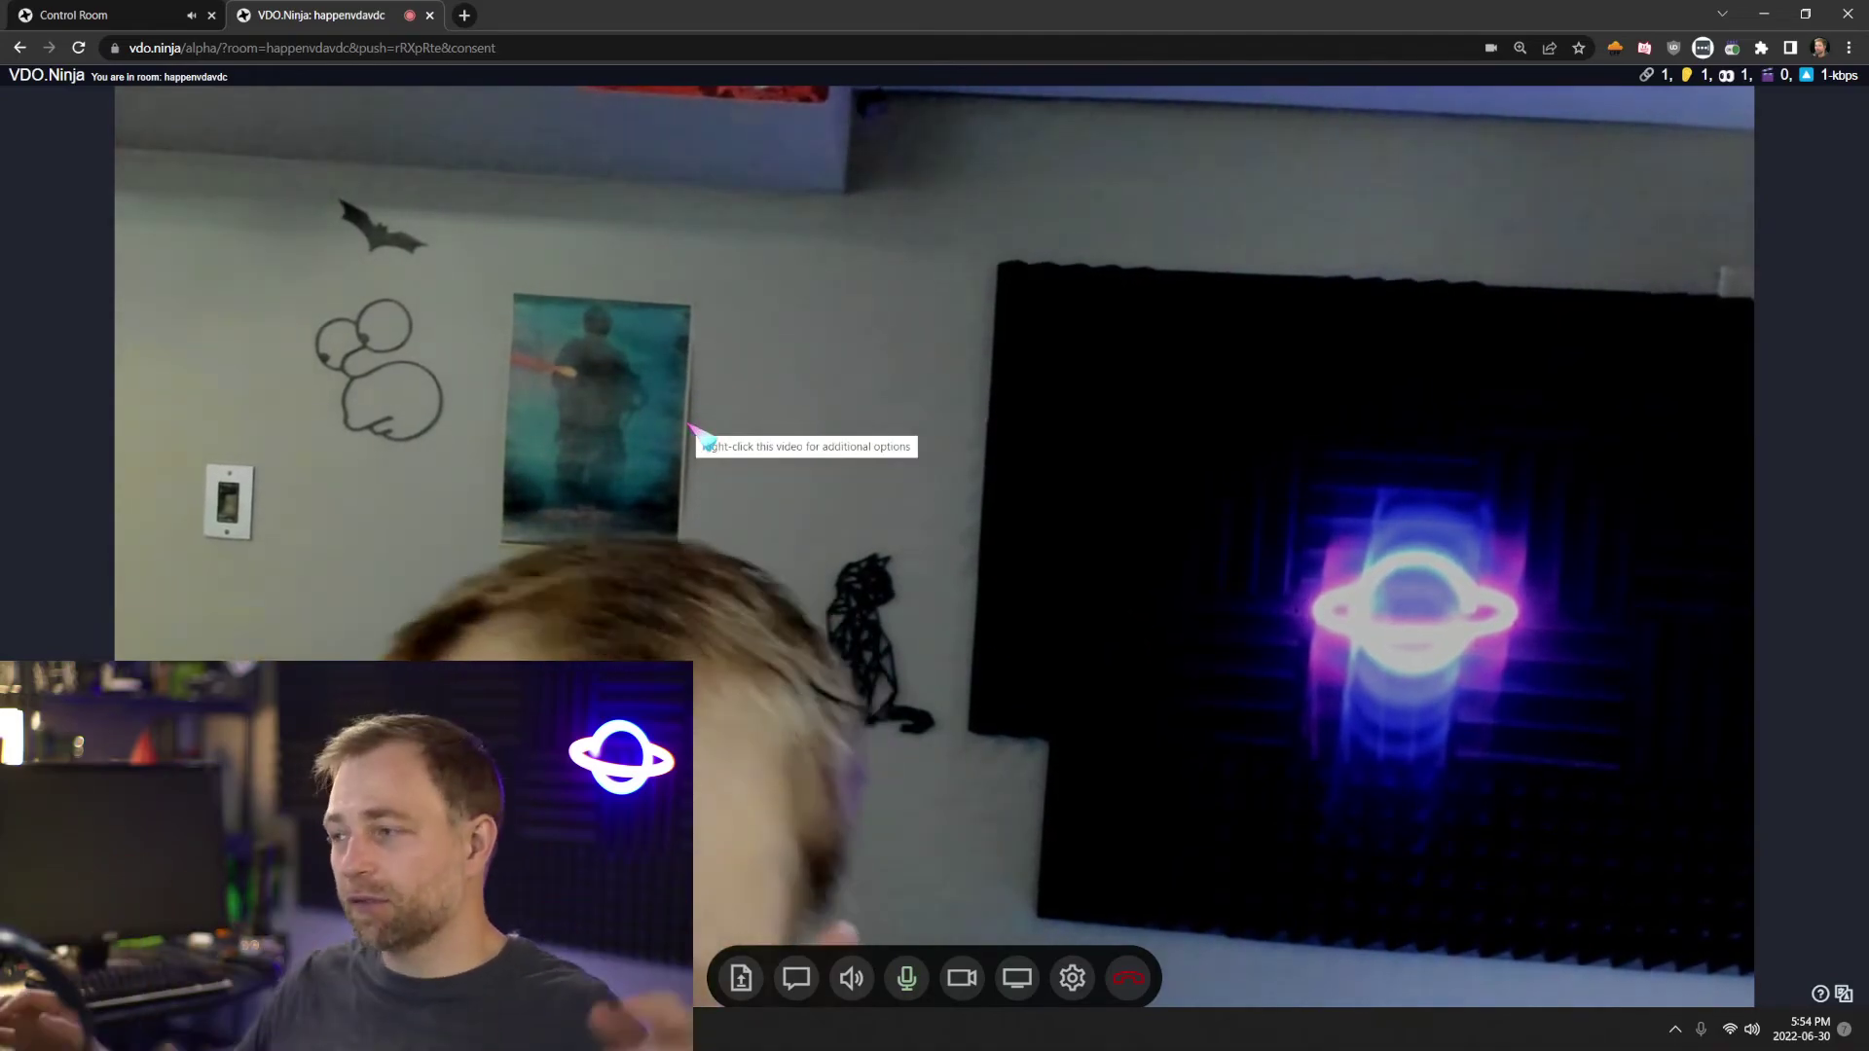
{"action": "left_click", "coordinate": [70, 13]}
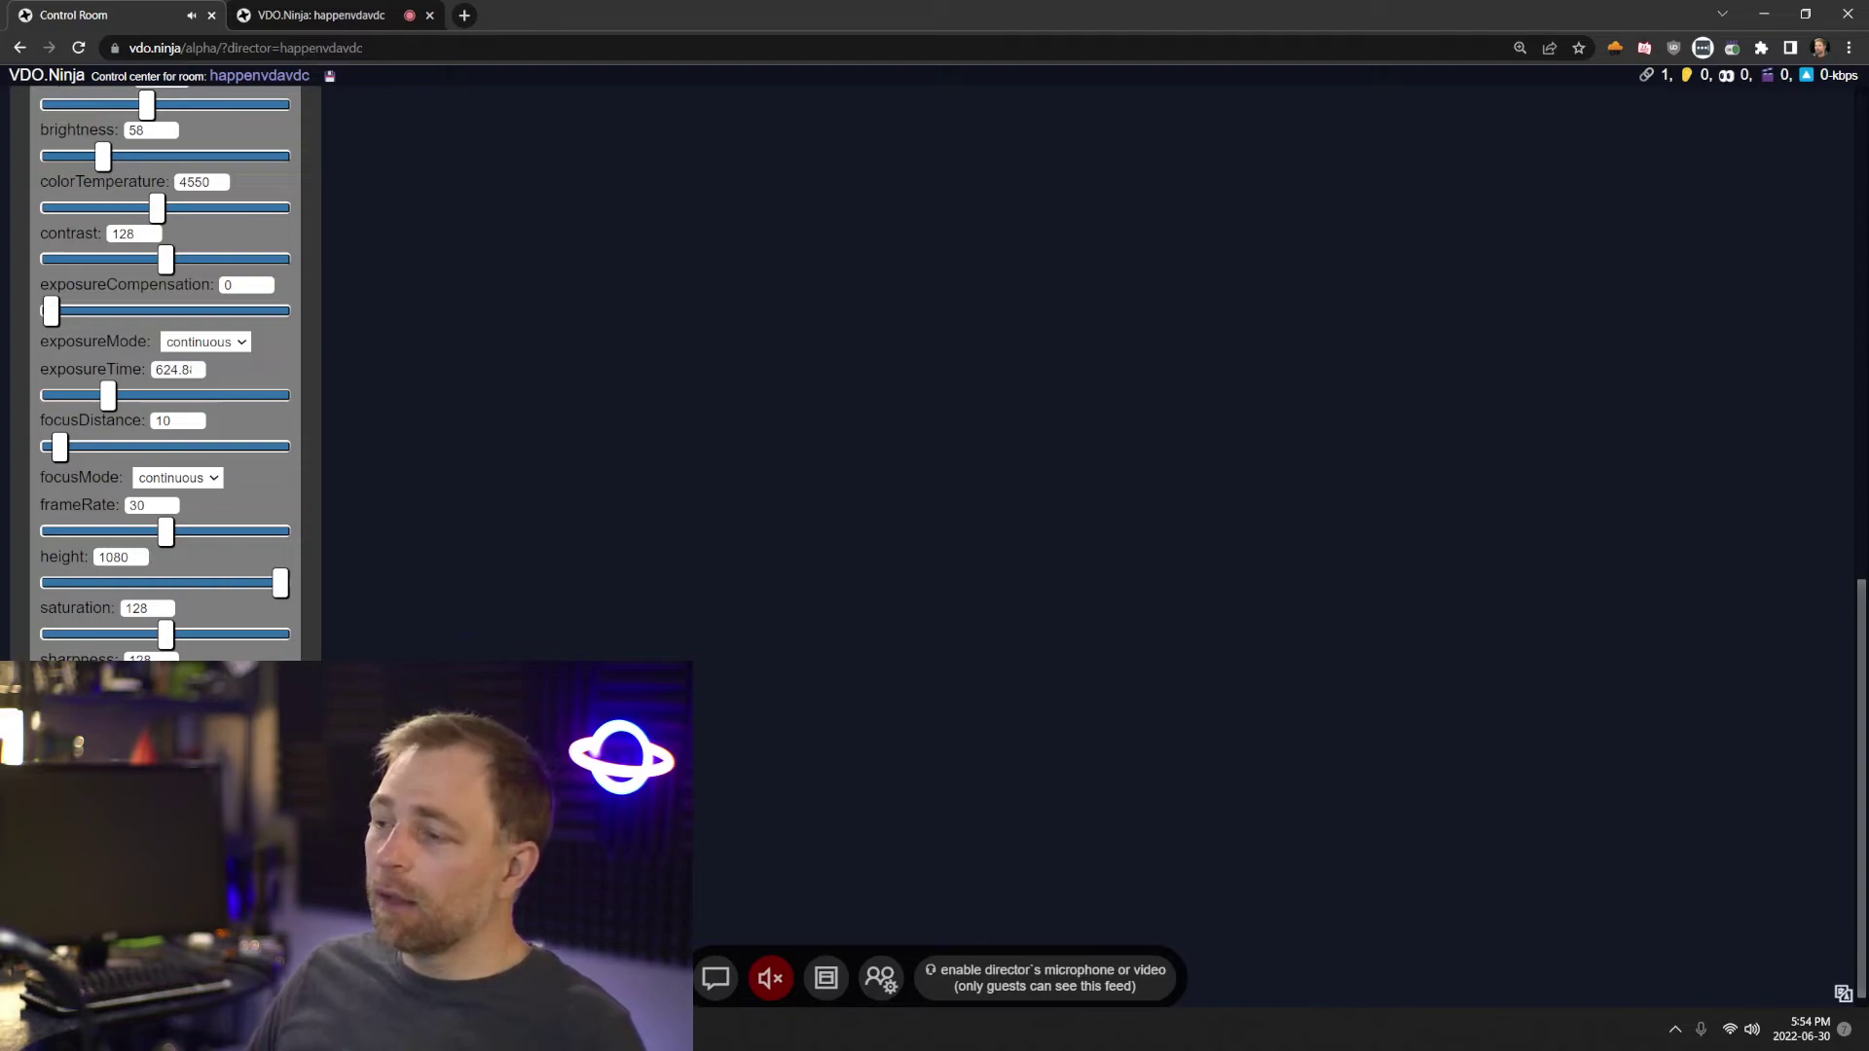
Set the guest's frame rate to 17 and colour temperature to 4550, verifying the guest feed
{"action": "scroll", "coordinate": [189, 608], "scroll_direction": "up", "scroll_amount": 1}
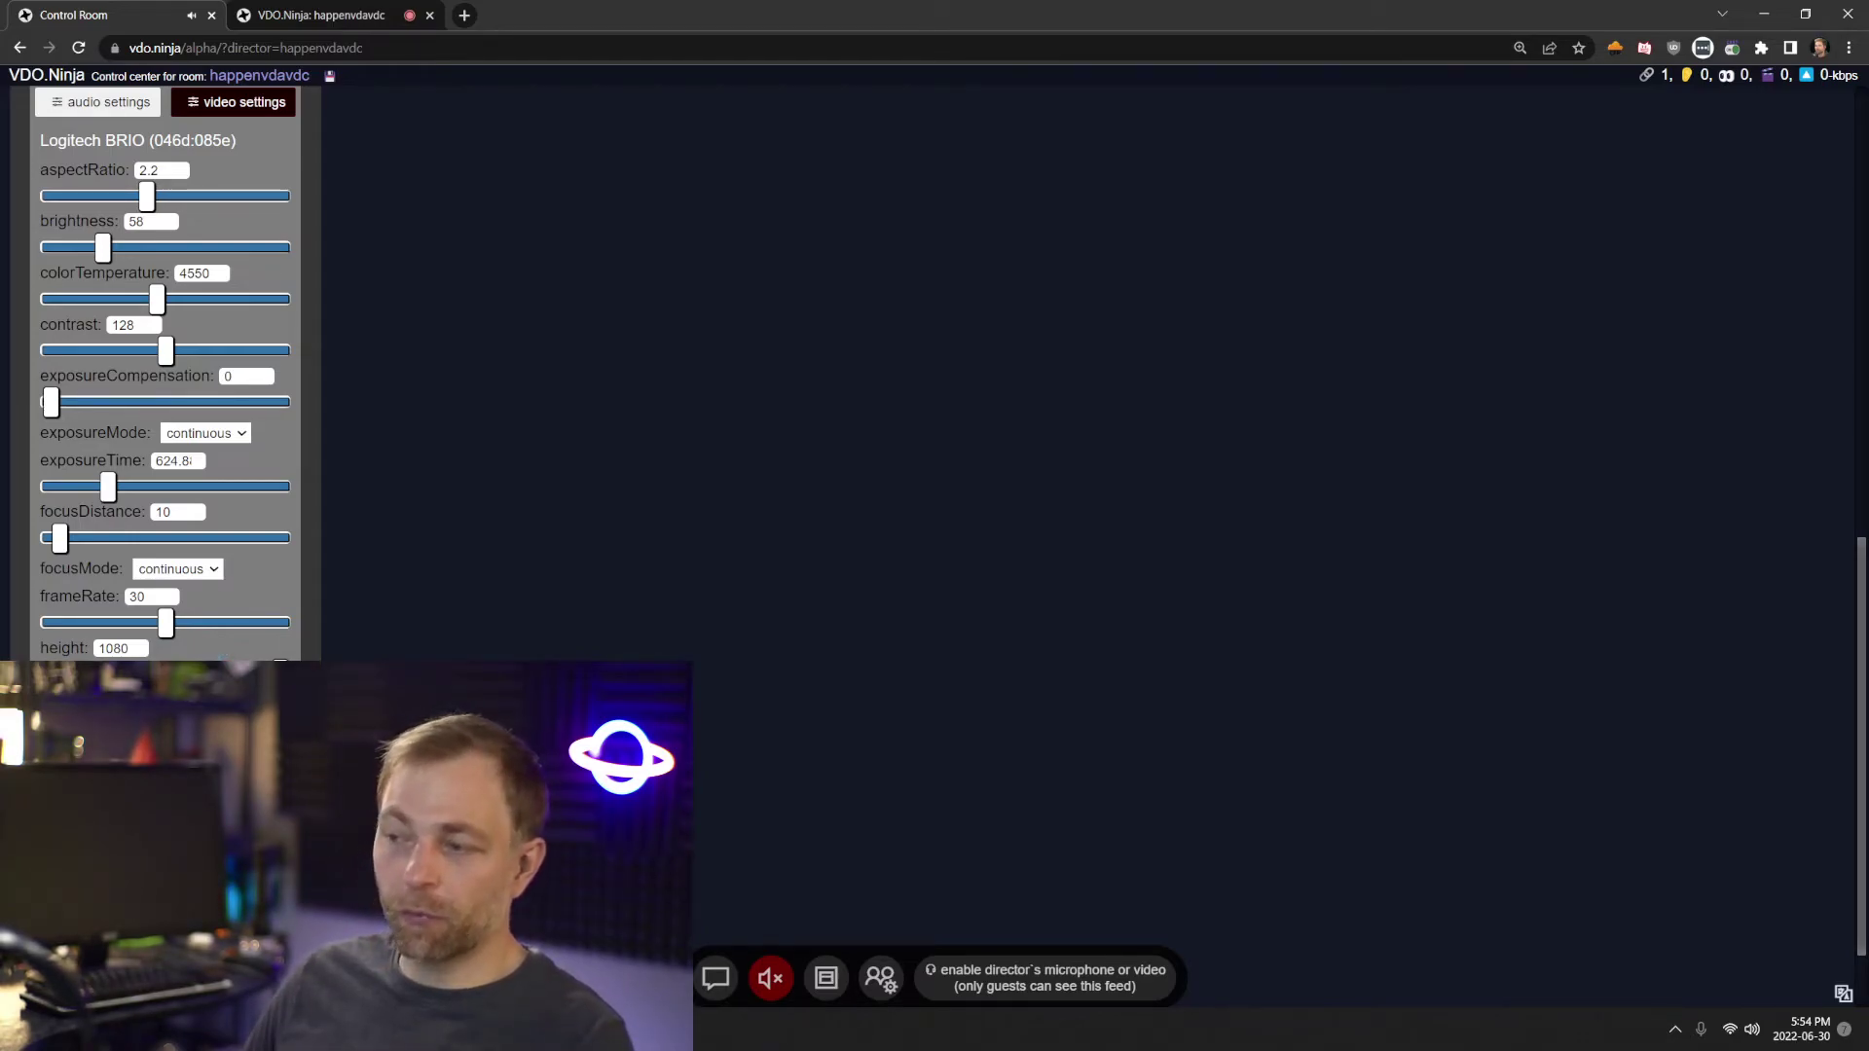
{"action": "left_click", "coordinate": [278, 15]}
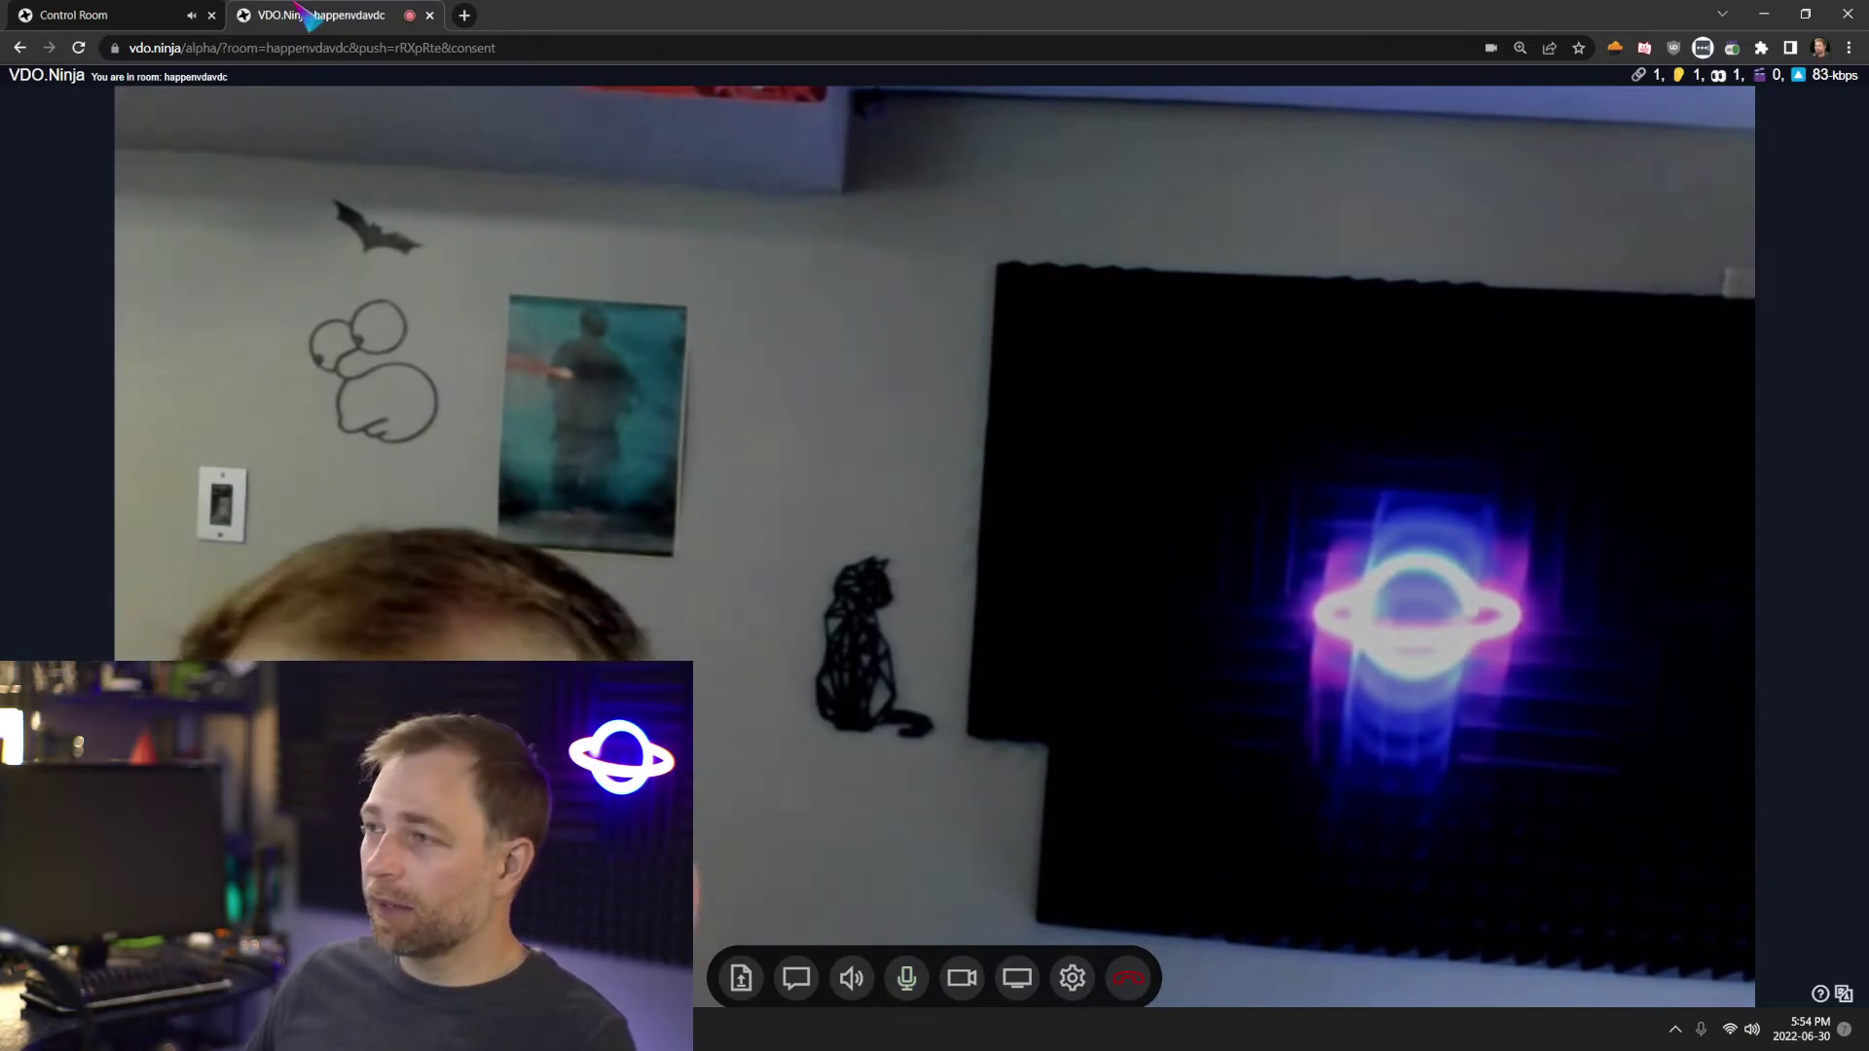
{"action": "left_click", "coordinate": [115, 11]}
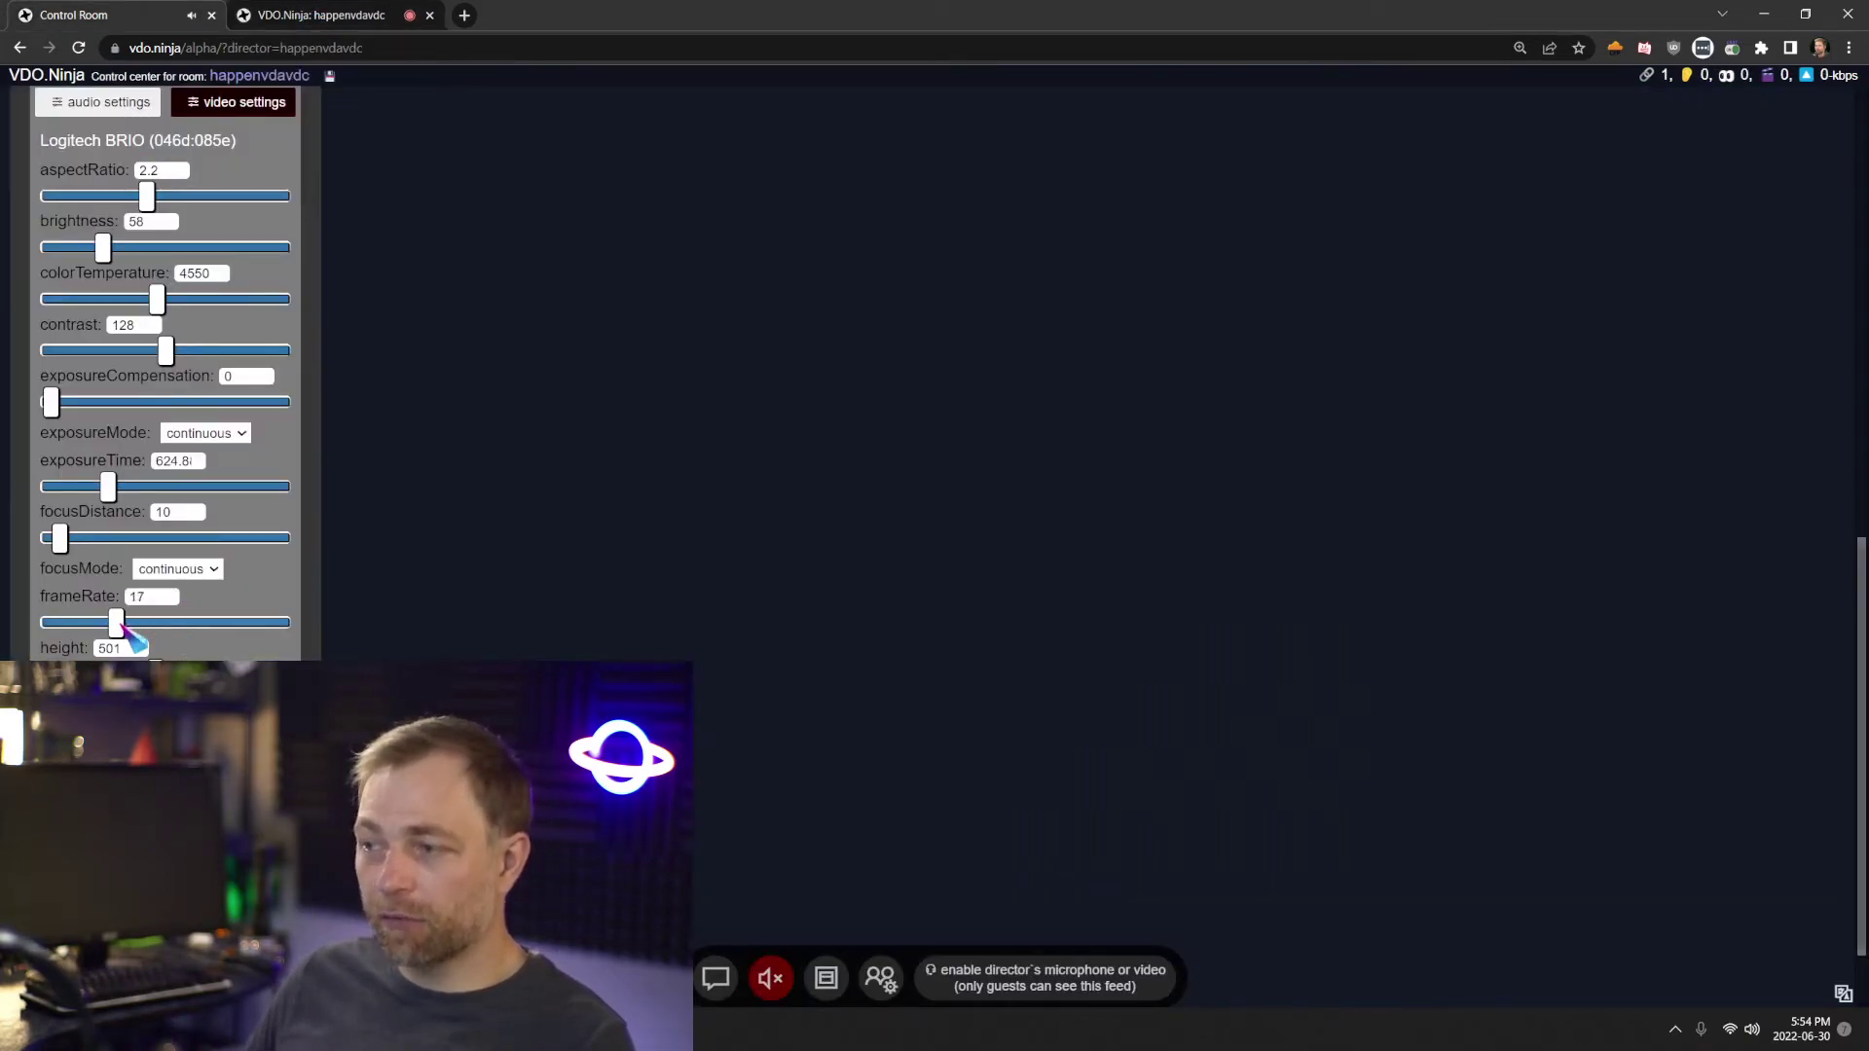
{"action": "left_click", "coordinate": [255, 15]}
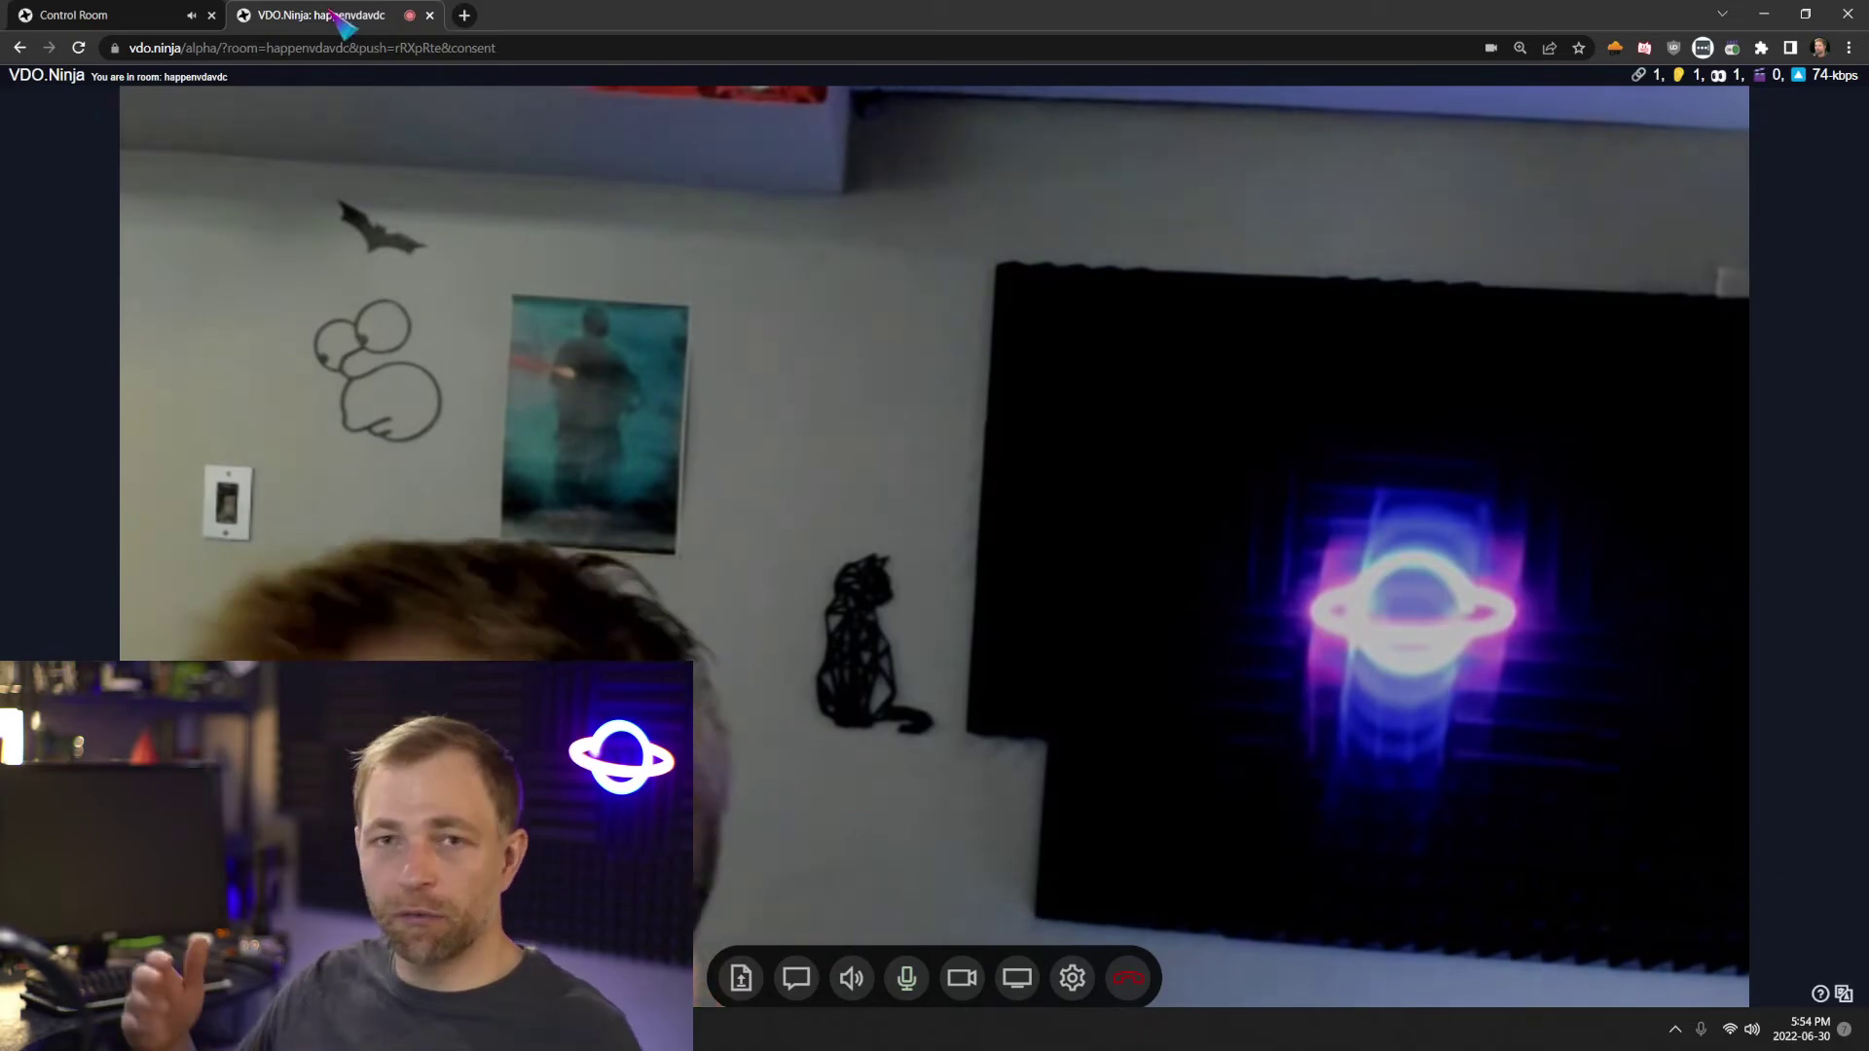
{"action": "left_click", "coordinate": [110, 7]}
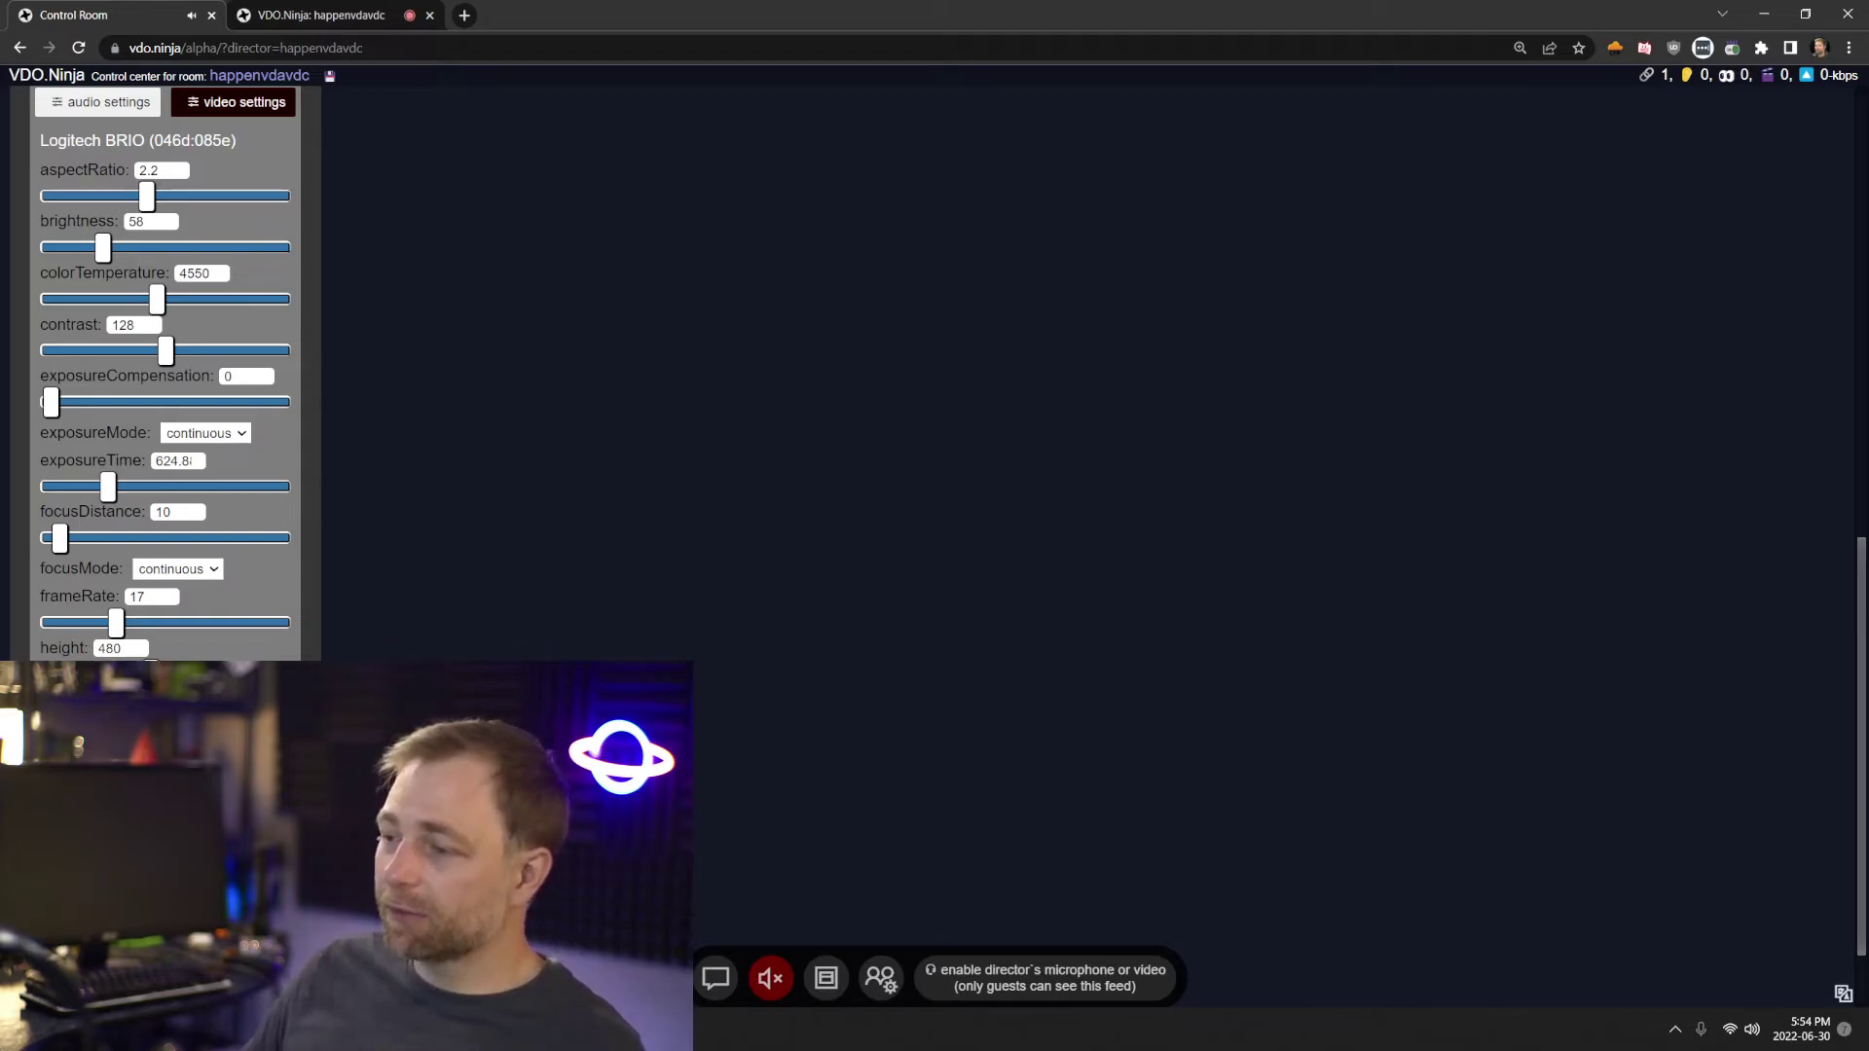
{"action": "scroll", "coordinate": [173, 500], "scroll_direction": "up", "scroll_amount": 3}
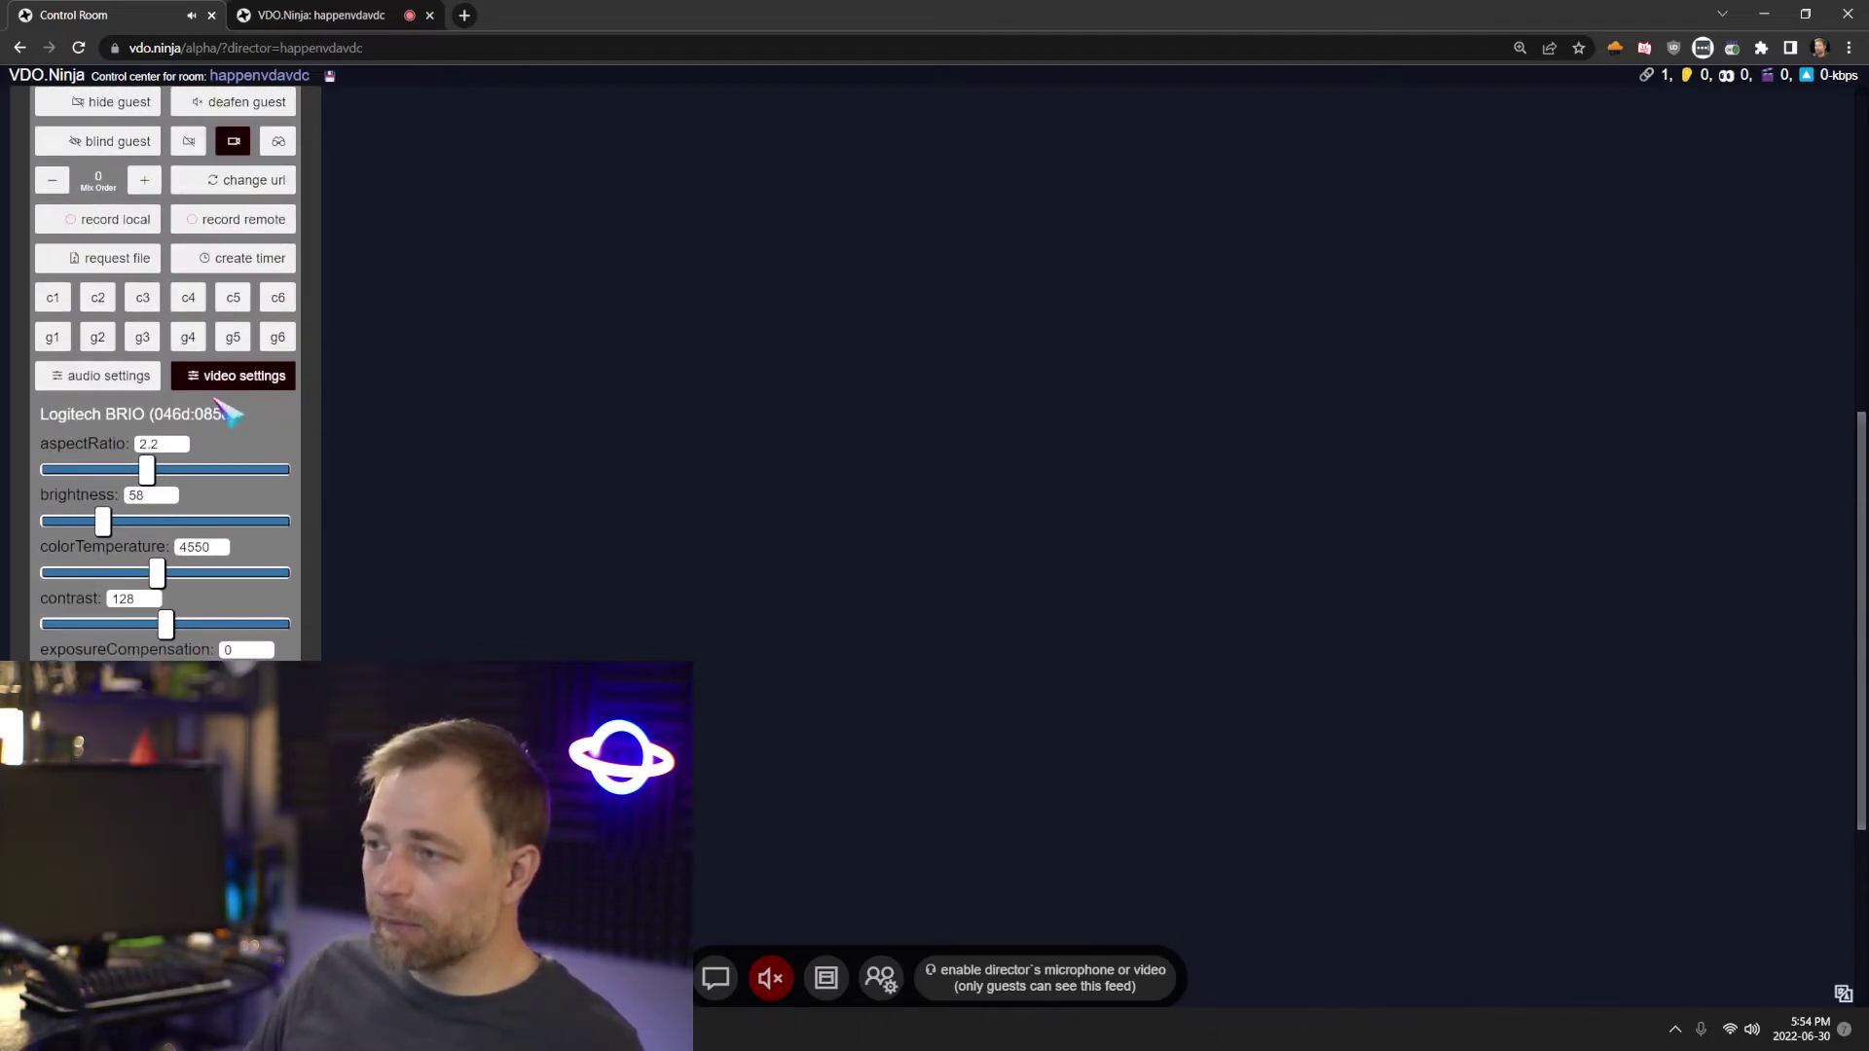
Open the guest's audio settings and push guest volume past 100%, to about 164%
{"action": "left_click", "coordinate": [98, 376]}
{"action": "scroll", "coordinate": [166, 390], "scroll_direction": "down", "scroll_amount": 2}
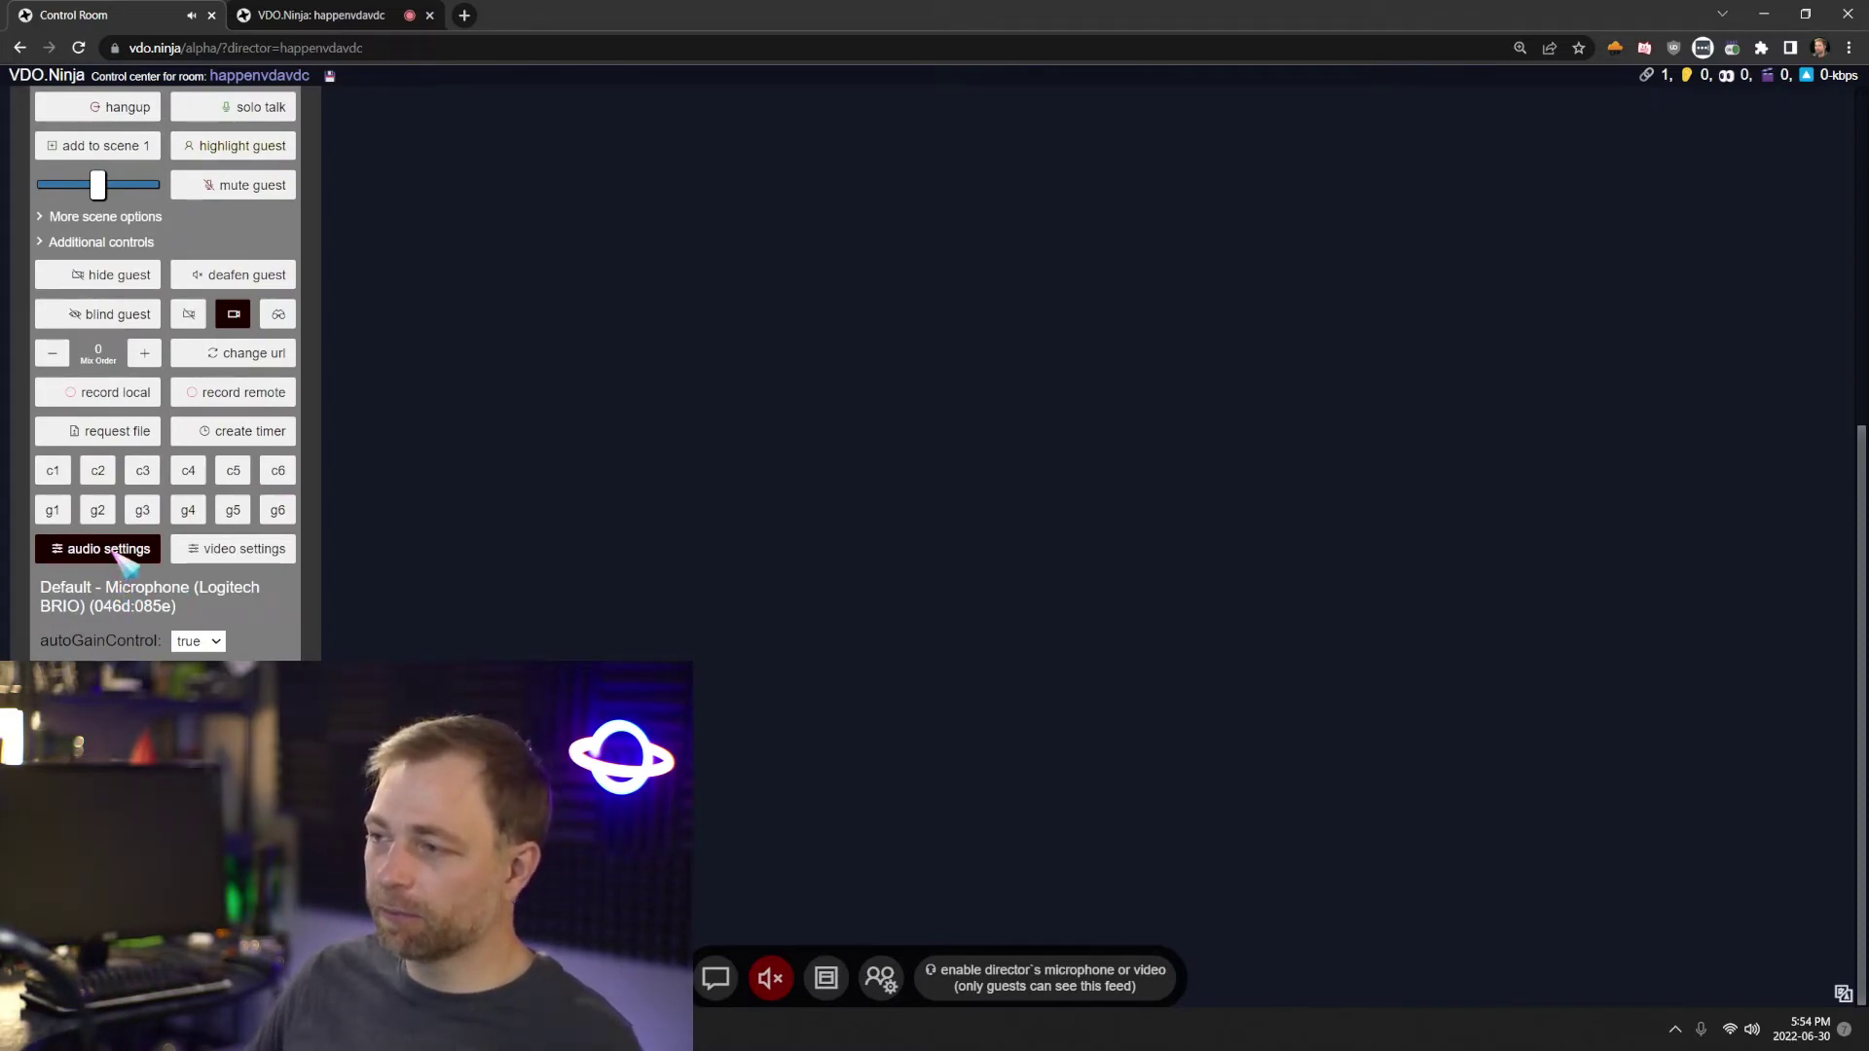
{"action": "scroll", "coordinate": [117, 553], "scroll_direction": "up", "scroll_amount": 3}
{"action": "mouse_move", "coordinate": [98, 444]}
{"action": "left_mouse_down"}
{"action": "mouse_move", "coordinate": [136, 458]}
{"action": "mouse_move", "coordinate": [73, 448]}
{"action": "mouse_move", "coordinate": [125, 446]}
{"action": "left_mouse_up"}
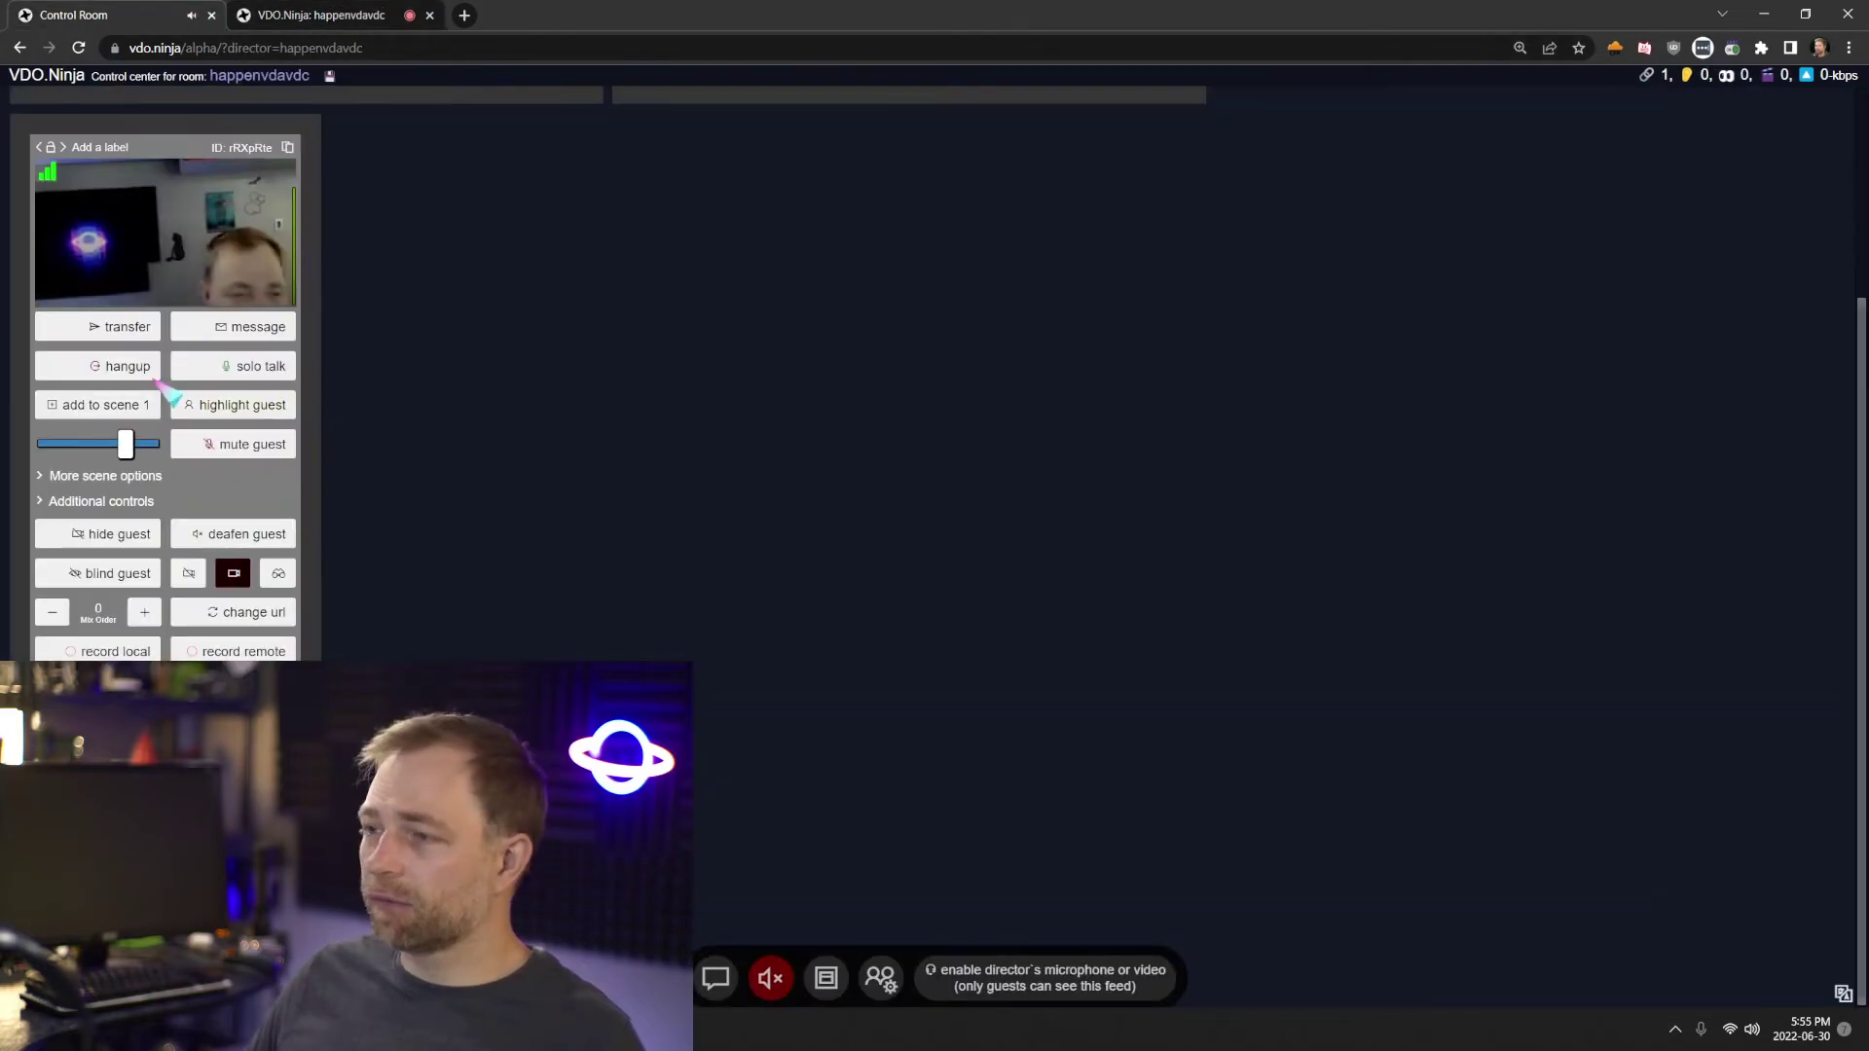
{"action": "mouse_move", "coordinate": [107, 452]}
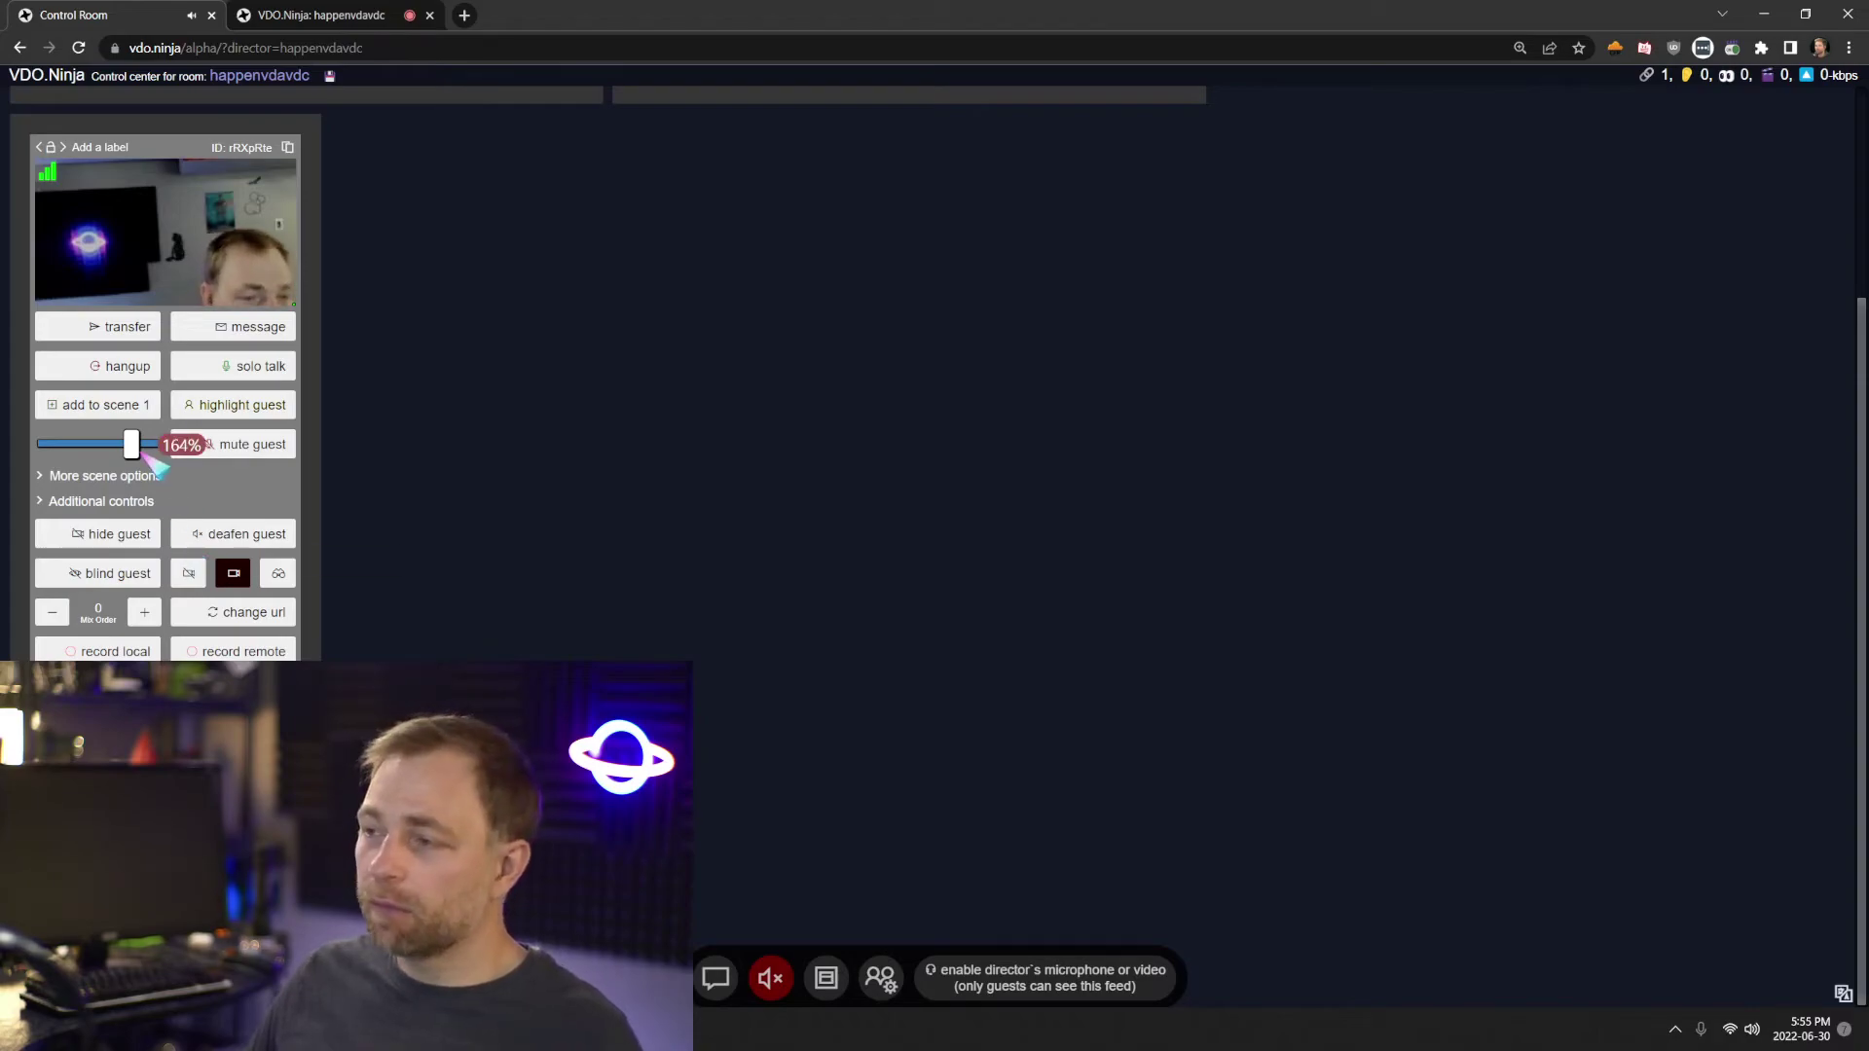
{"action": "left_click_drag", "start_coordinate": [146, 454], "coordinate": [147, 453]}
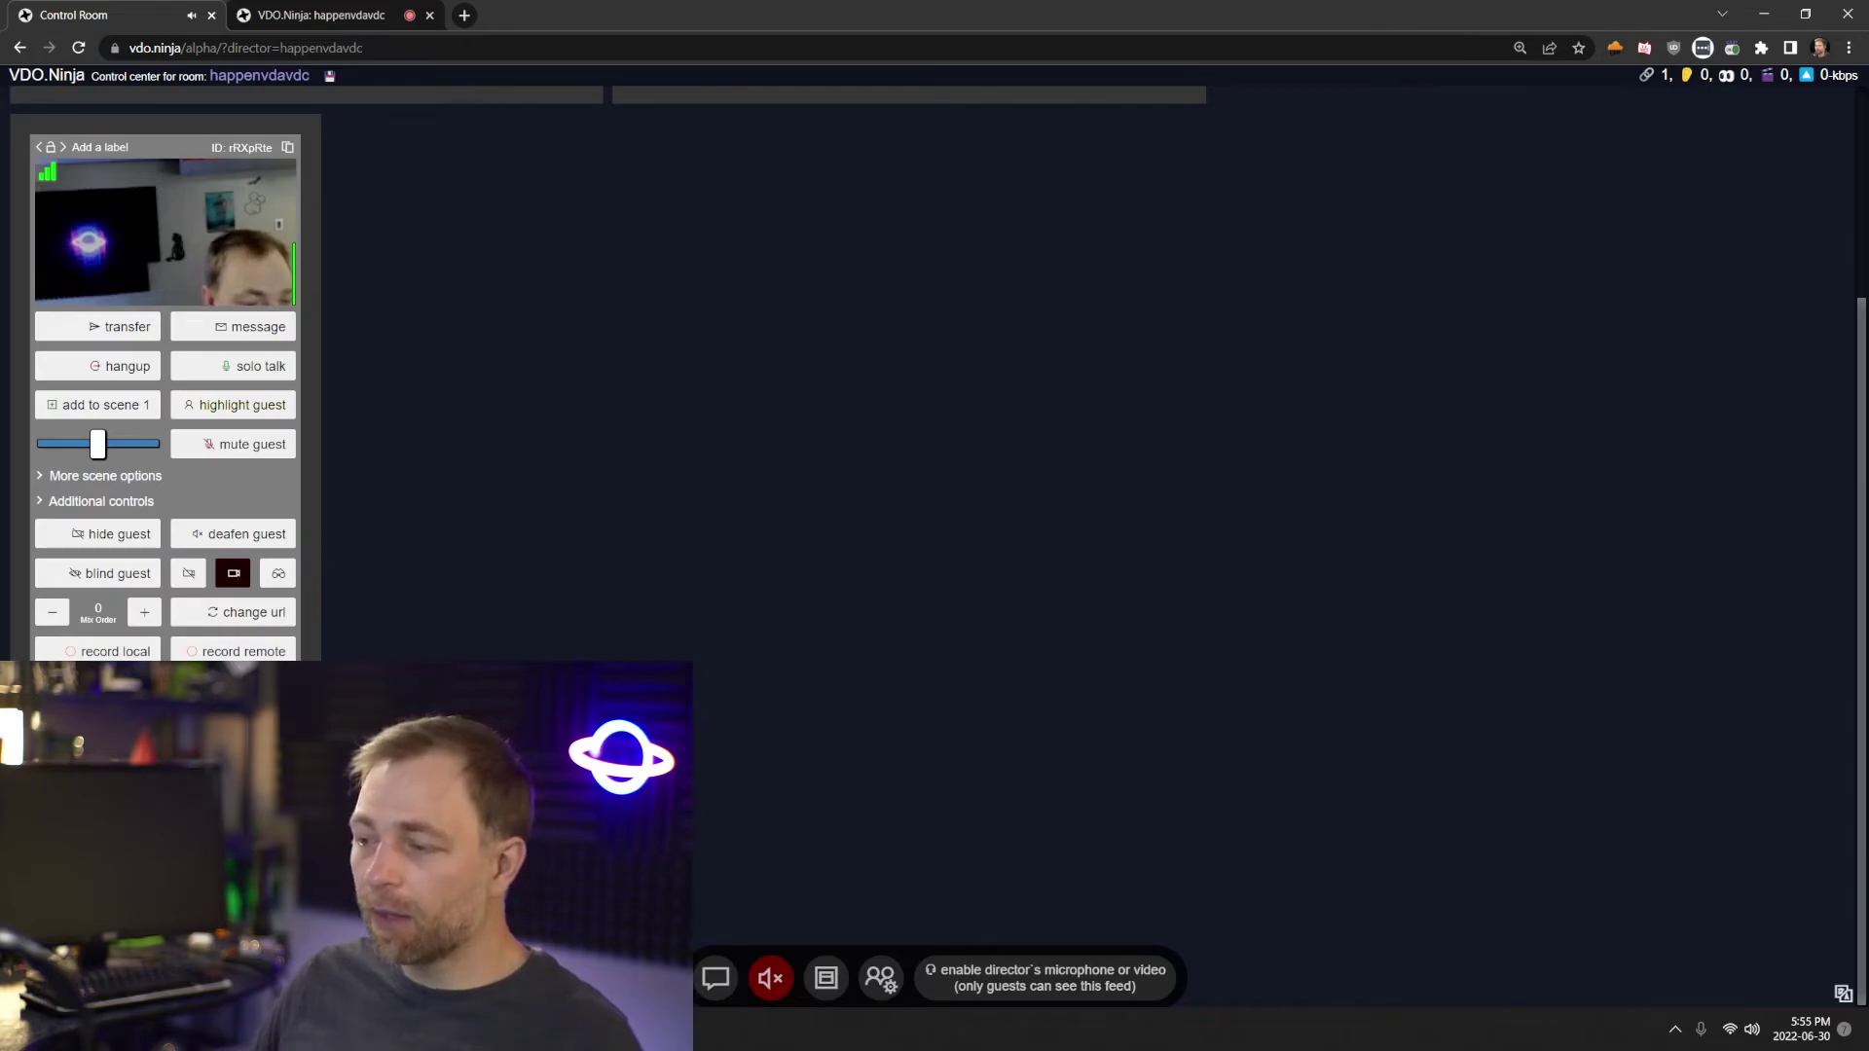
{"action": "scroll", "coordinate": [289, 261], "scroll_direction": "down", "scroll_amount": 10}
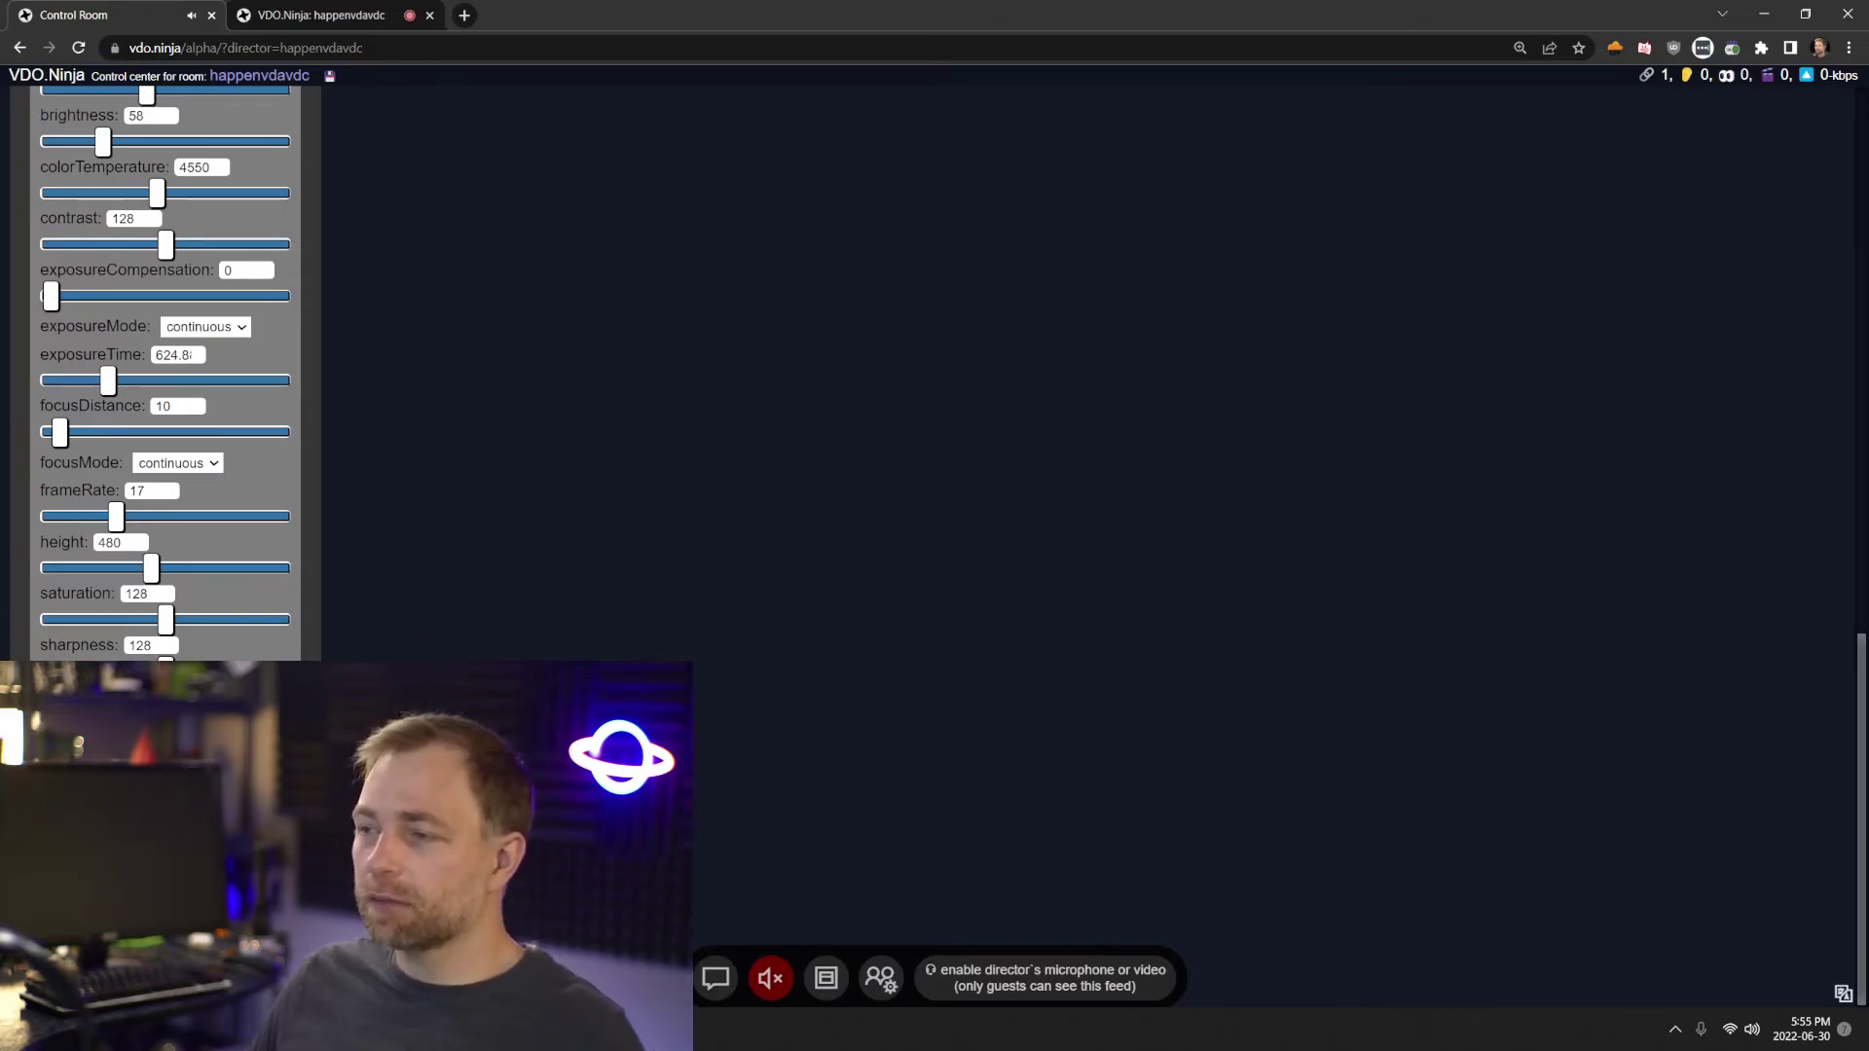
{"action": "scroll", "coordinate": [180, 611], "scroll_direction": "up", "scroll_amount": 6}
{"action": "scroll", "coordinate": [180, 611], "scroll_direction": "down", "scroll_amount": 6}
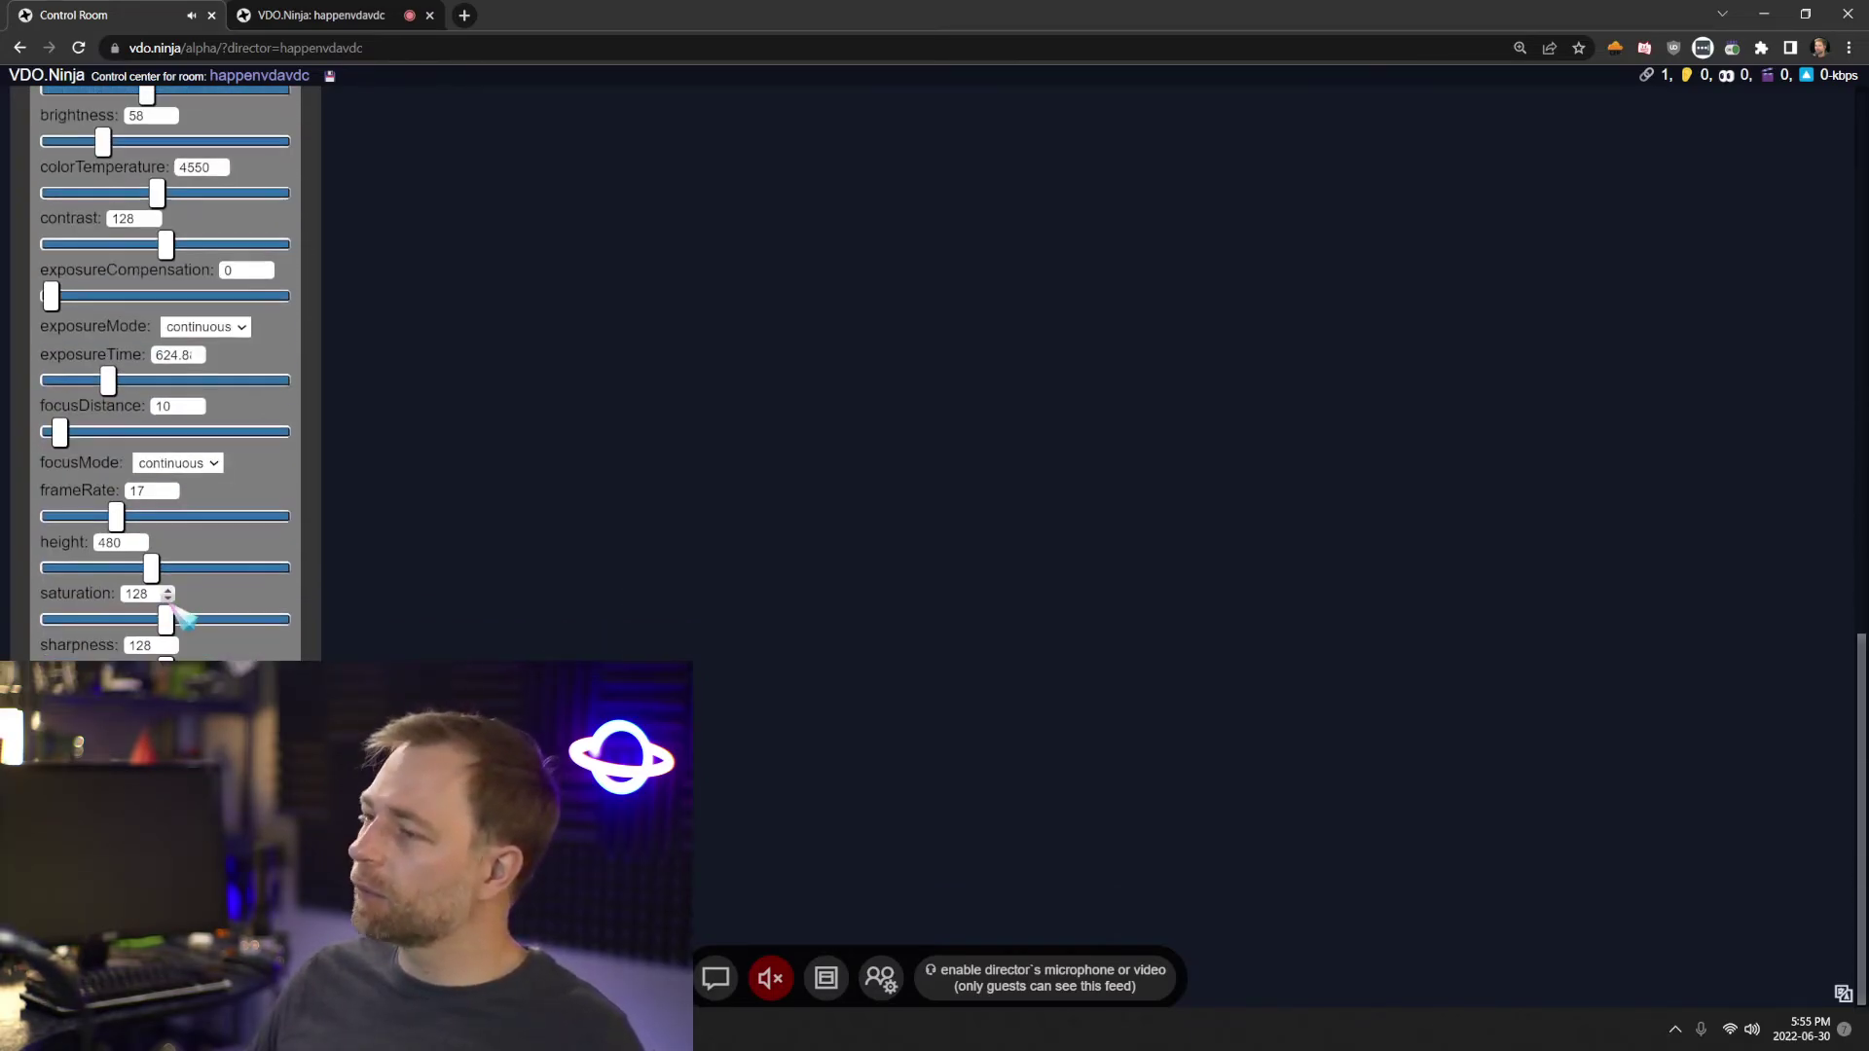
{"action": "scroll", "coordinate": [180, 612], "scroll_direction": "up", "scroll_amount": 5}
{"action": "scroll", "coordinate": [180, 611], "scroll_direction": "down", "scroll_amount": 5}
{"action": "scroll", "coordinate": [180, 611], "scroll_direction": "up", "scroll_amount": 5}
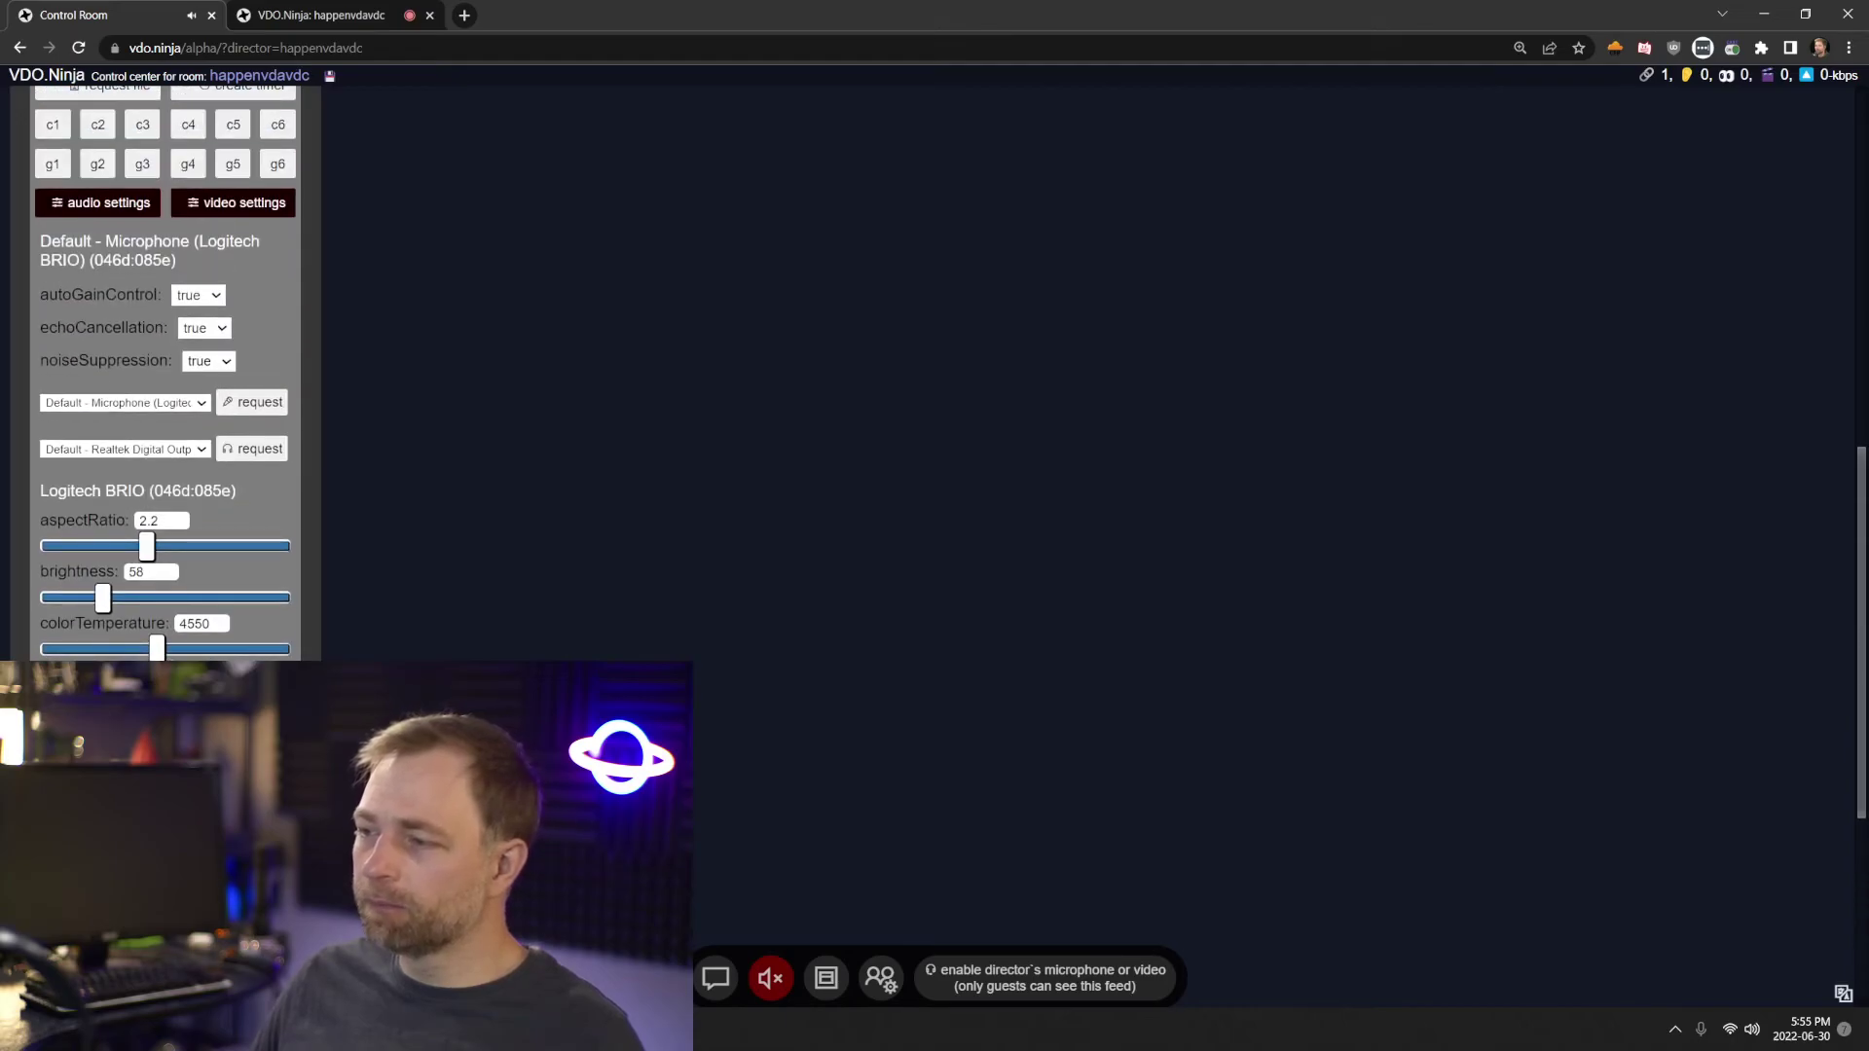
{"action": "scroll", "coordinate": [165, 370], "scroll_direction": "down", "scroll_amount": 5}
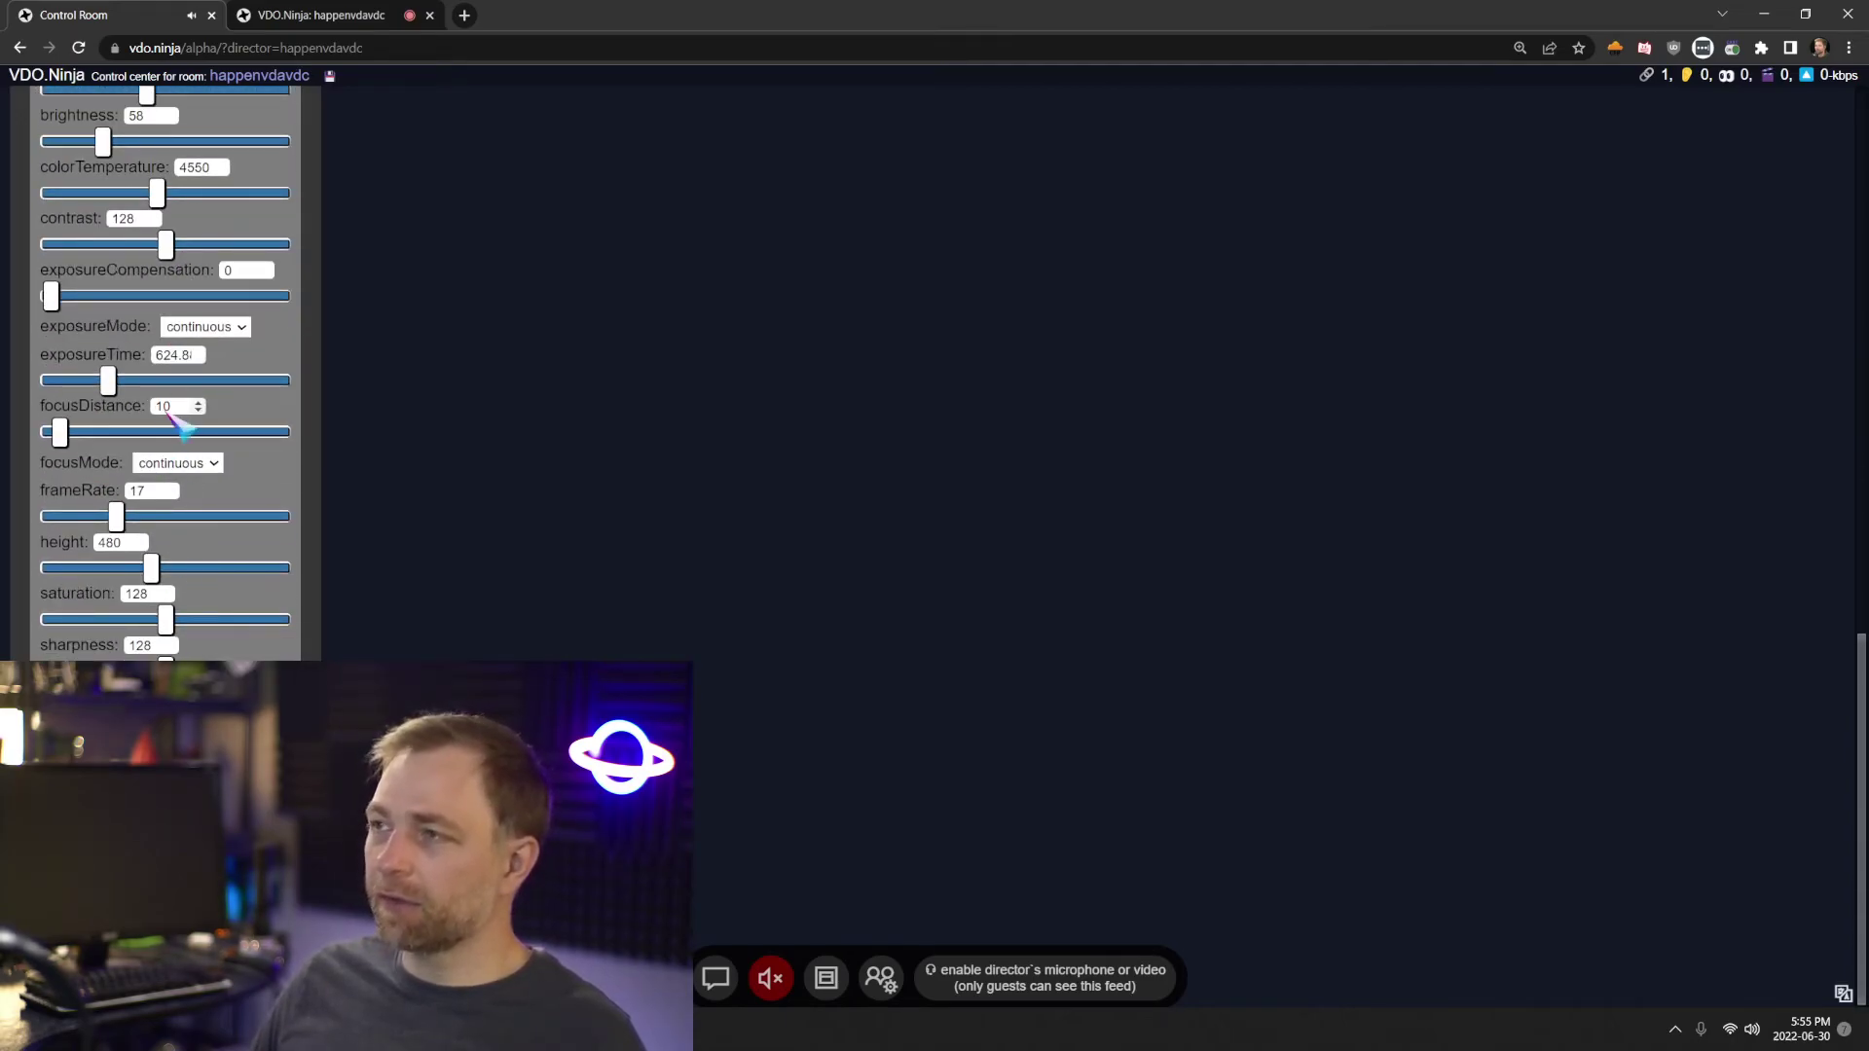
{"action": "scroll", "coordinate": [173, 419], "scroll_direction": "up", "scroll_amount": 4}
{"action": "scroll", "coordinate": [165, 370], "scroll_direction": "down", "scroll_amount": 3}
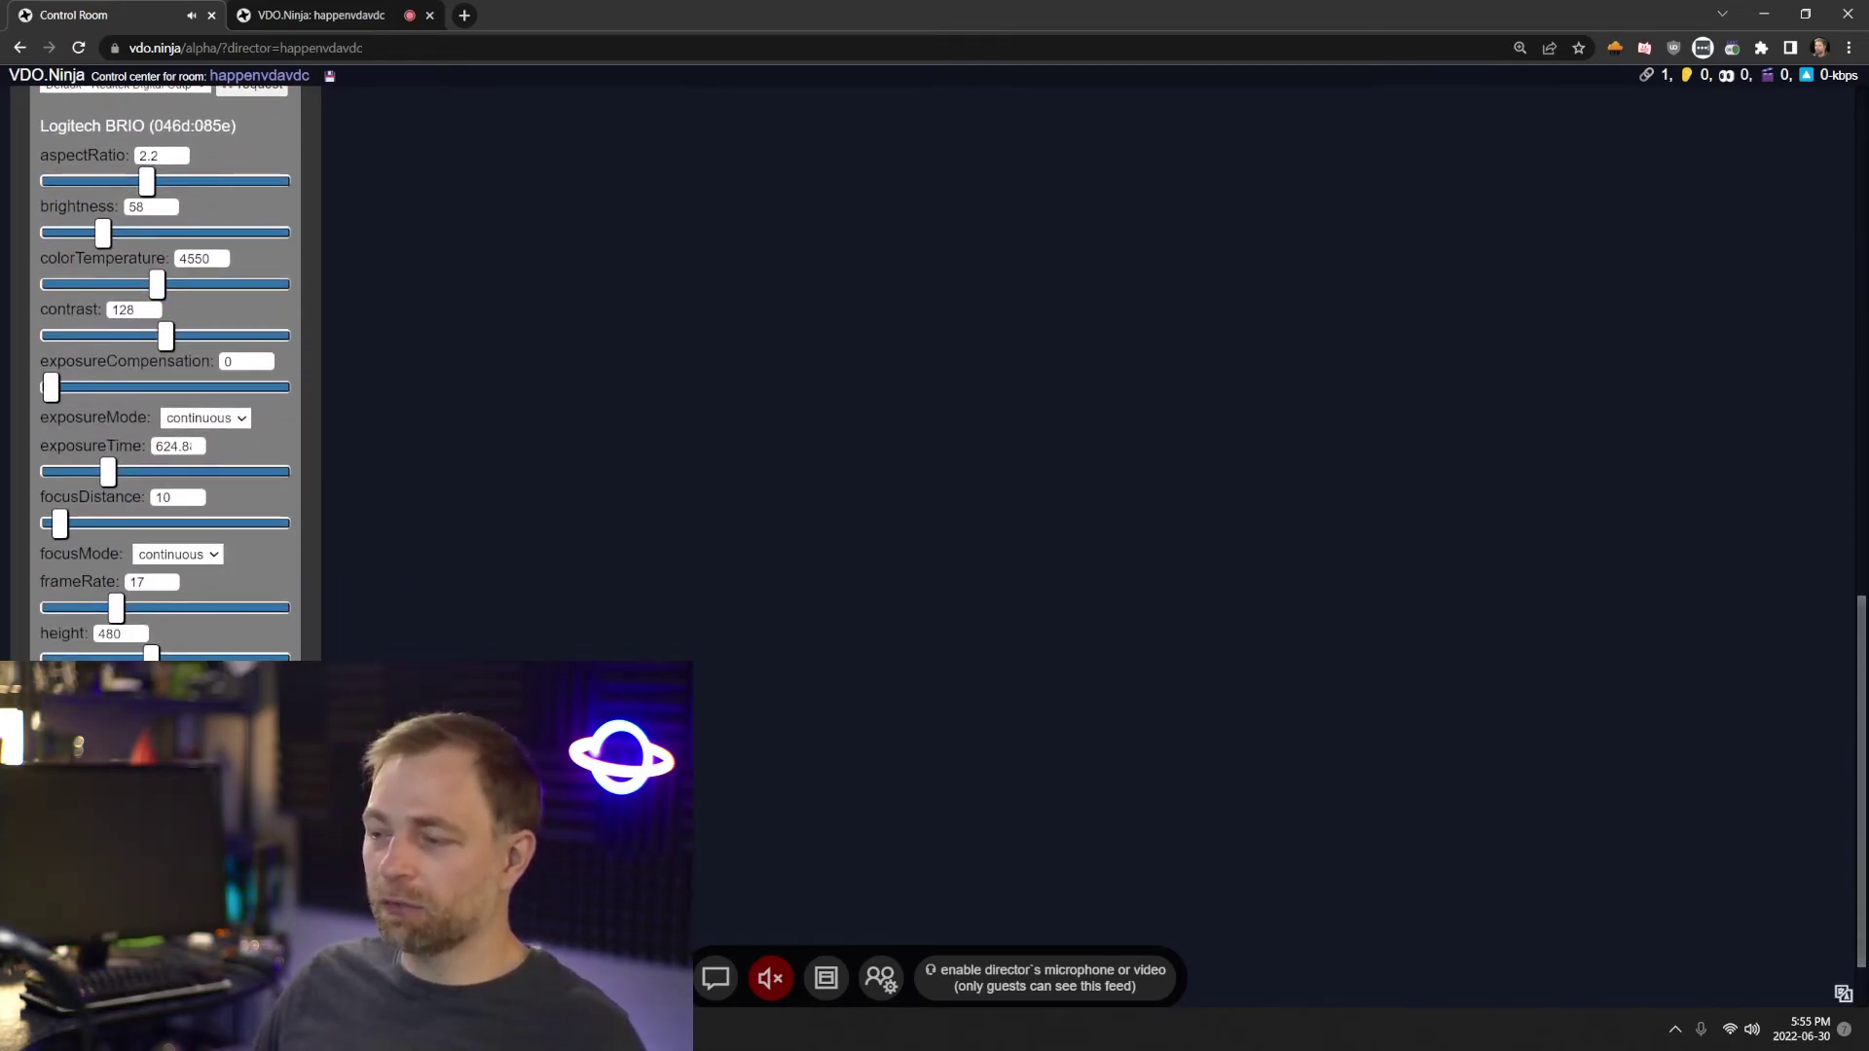
{"action": "scroll", "coordinate": [166, 370], "scroll_direction": "up", "scroll_amount": 8}
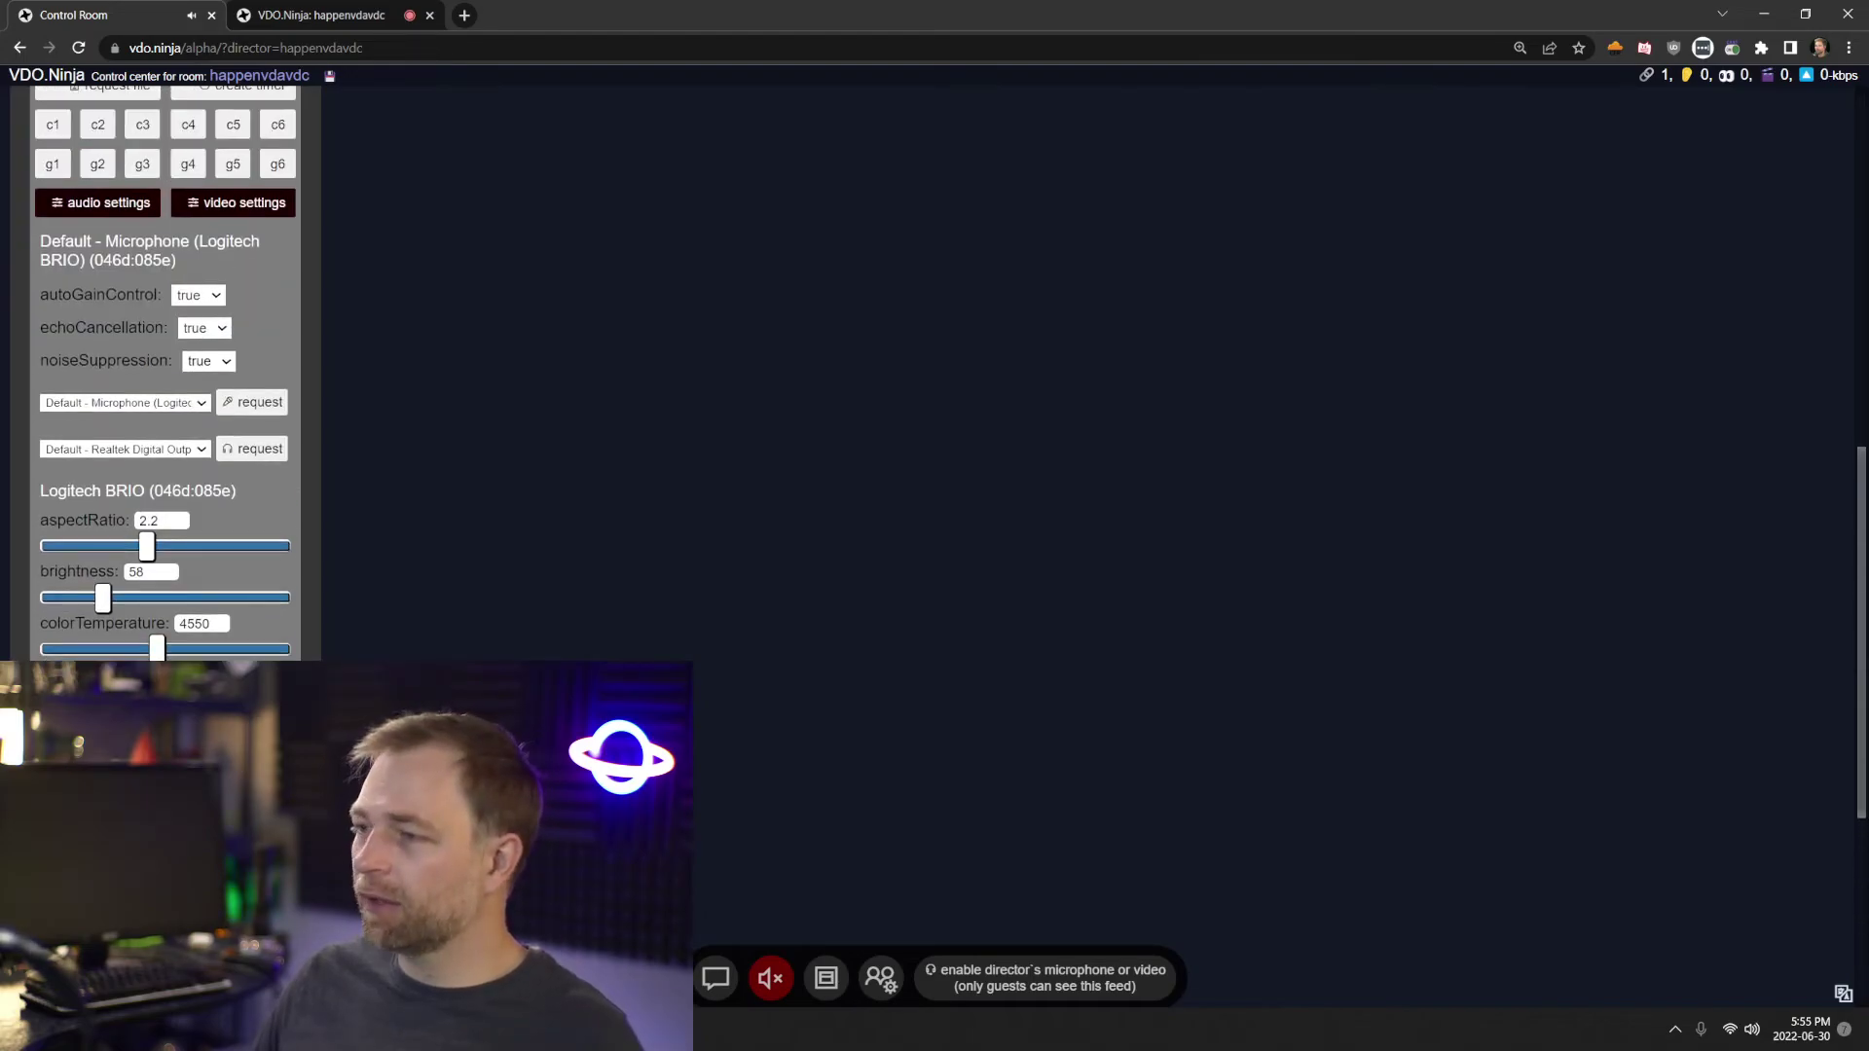
{"action": "scroll", "coordinate": [165, 370], "scroll_direction": "down", "scroll_amount": 6}
{"action": "scroll", "coordinate": [165, 370], "scroll_direction": "up", "scroll_amount": 4}
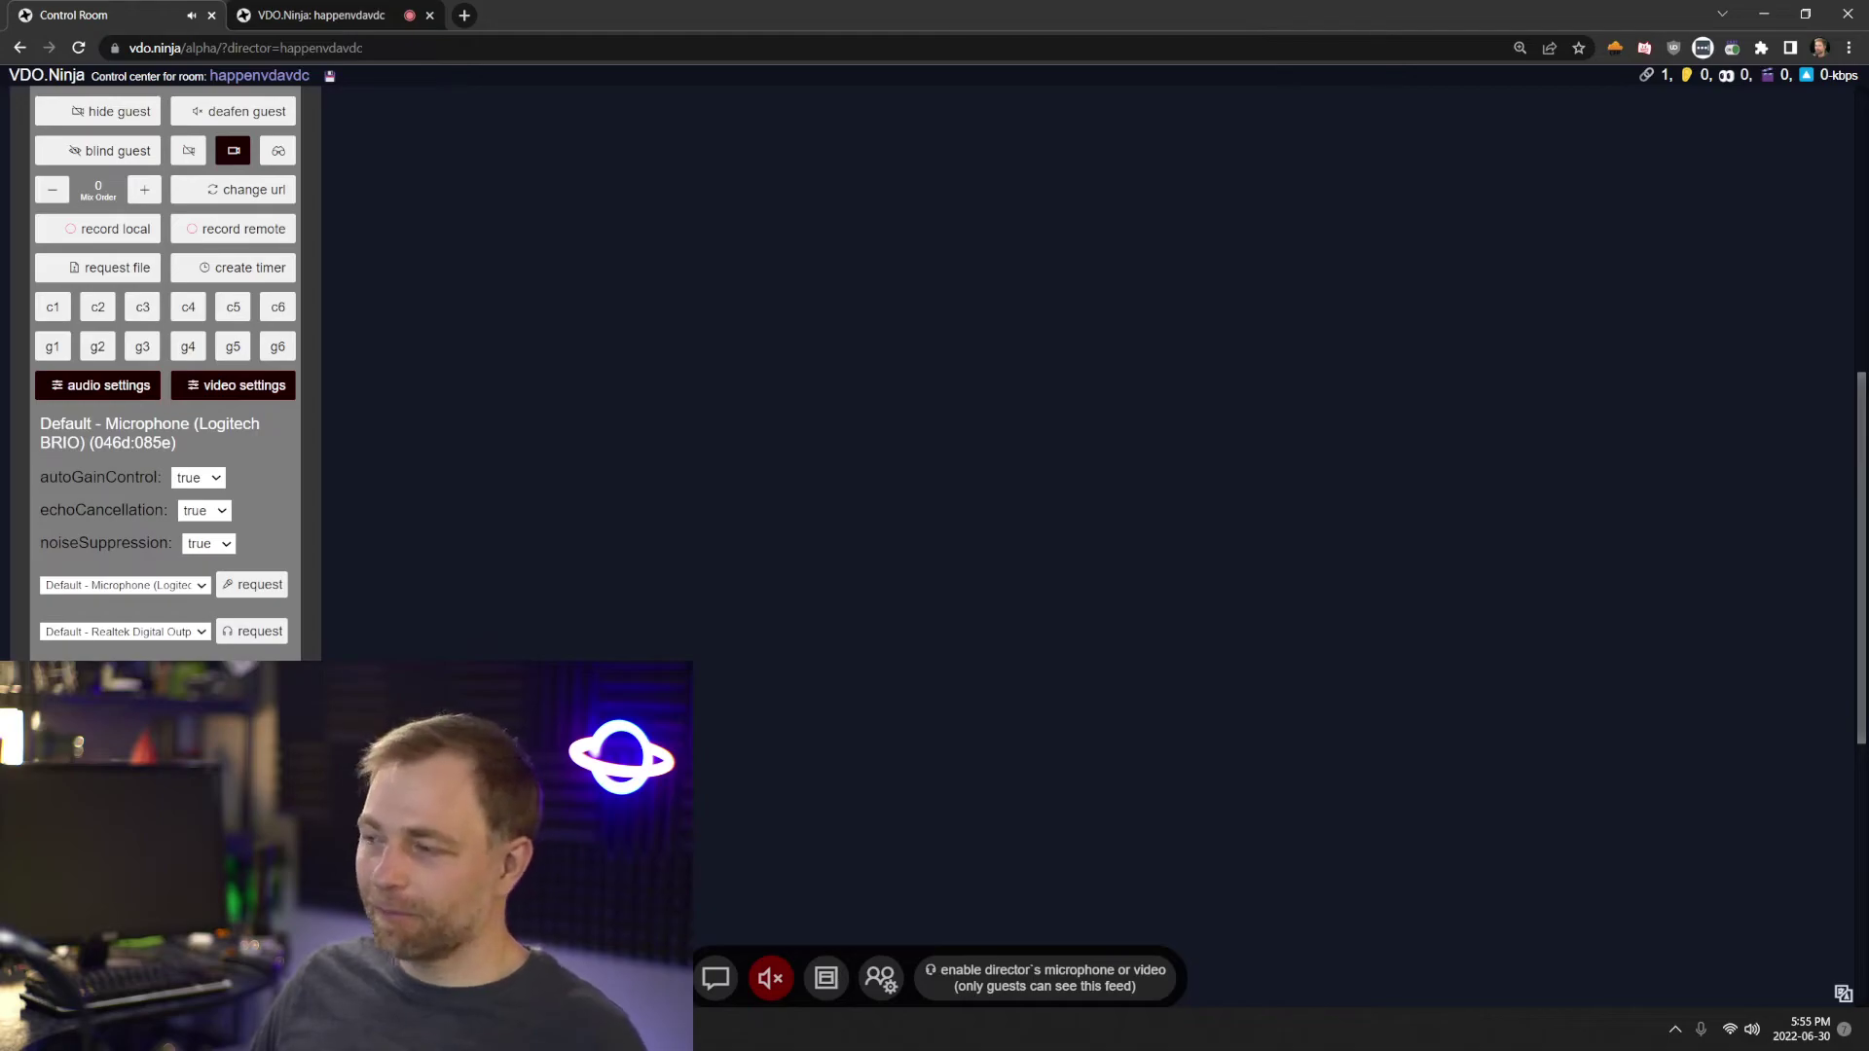
{"action": "scroll", "coordinate": [166, 370], "scroll_direction": "up", "scroll_amount": 5}
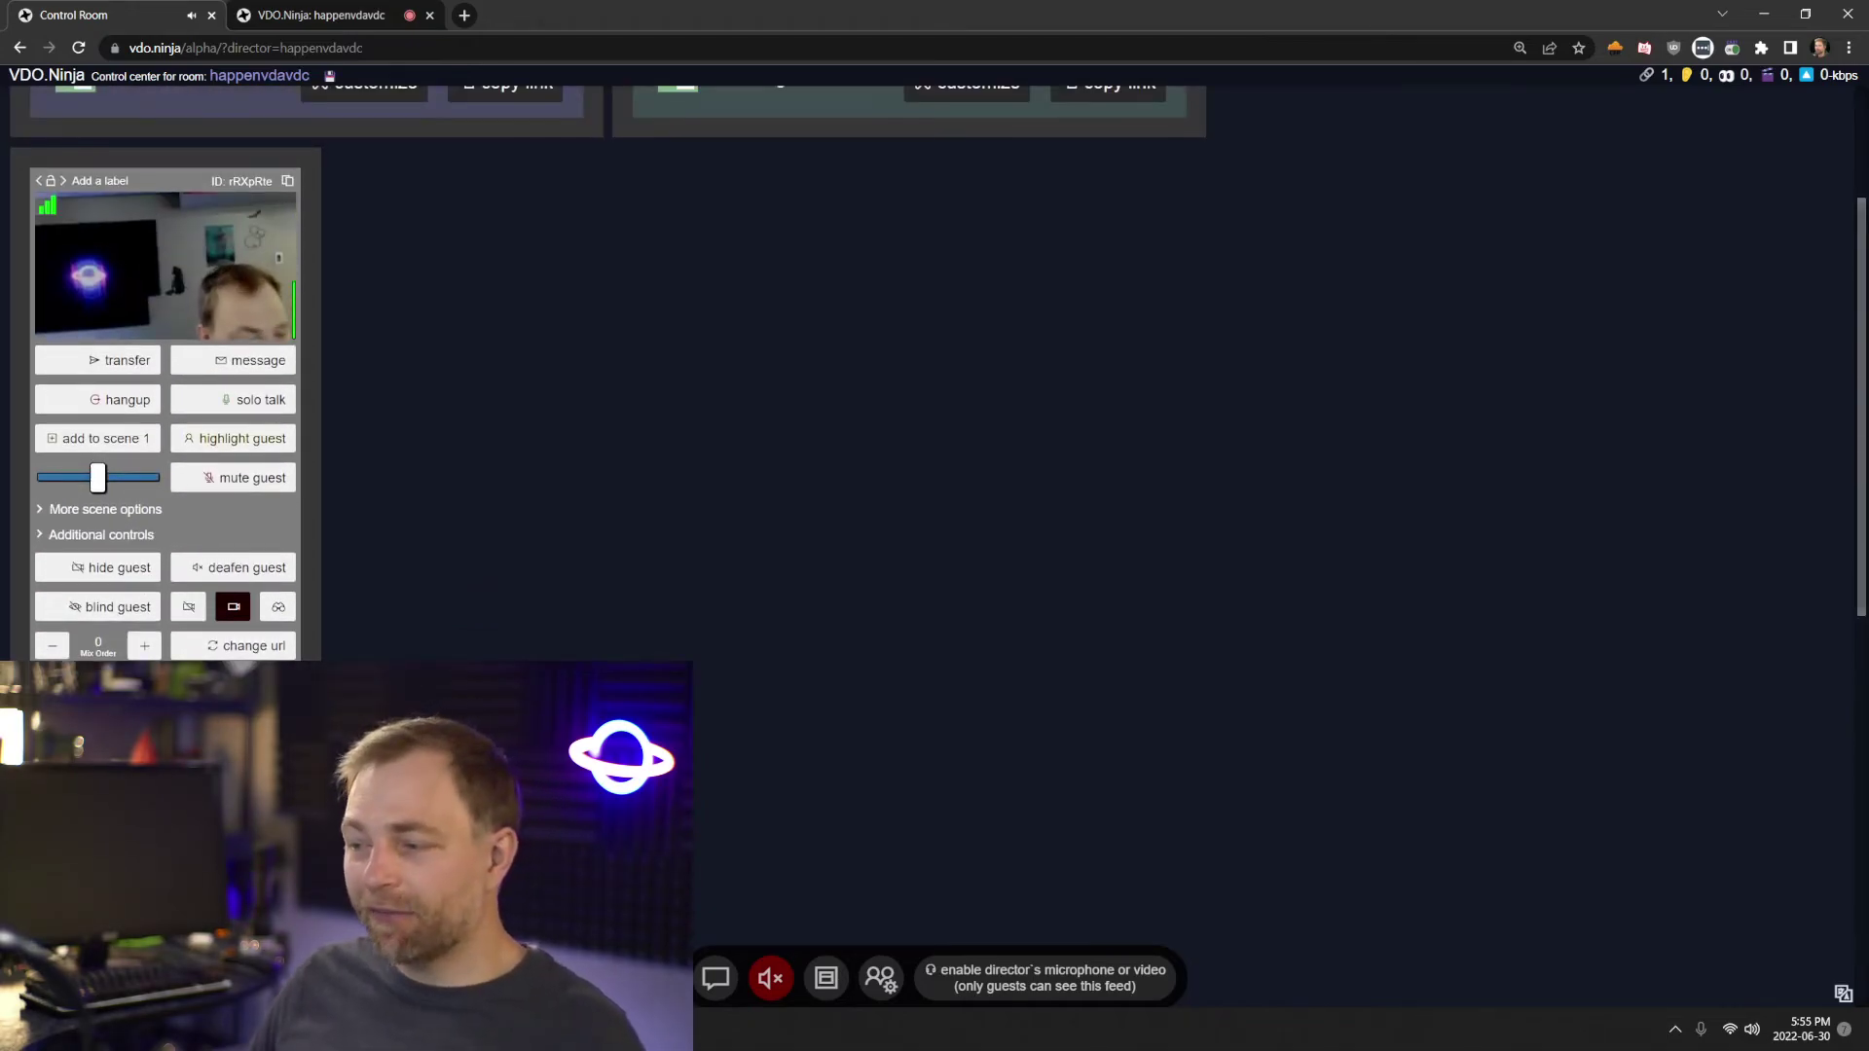
{"action": "scroll", "coordinate": [166, 370], "scroll_direction": "down", "scroll_amount": 6}
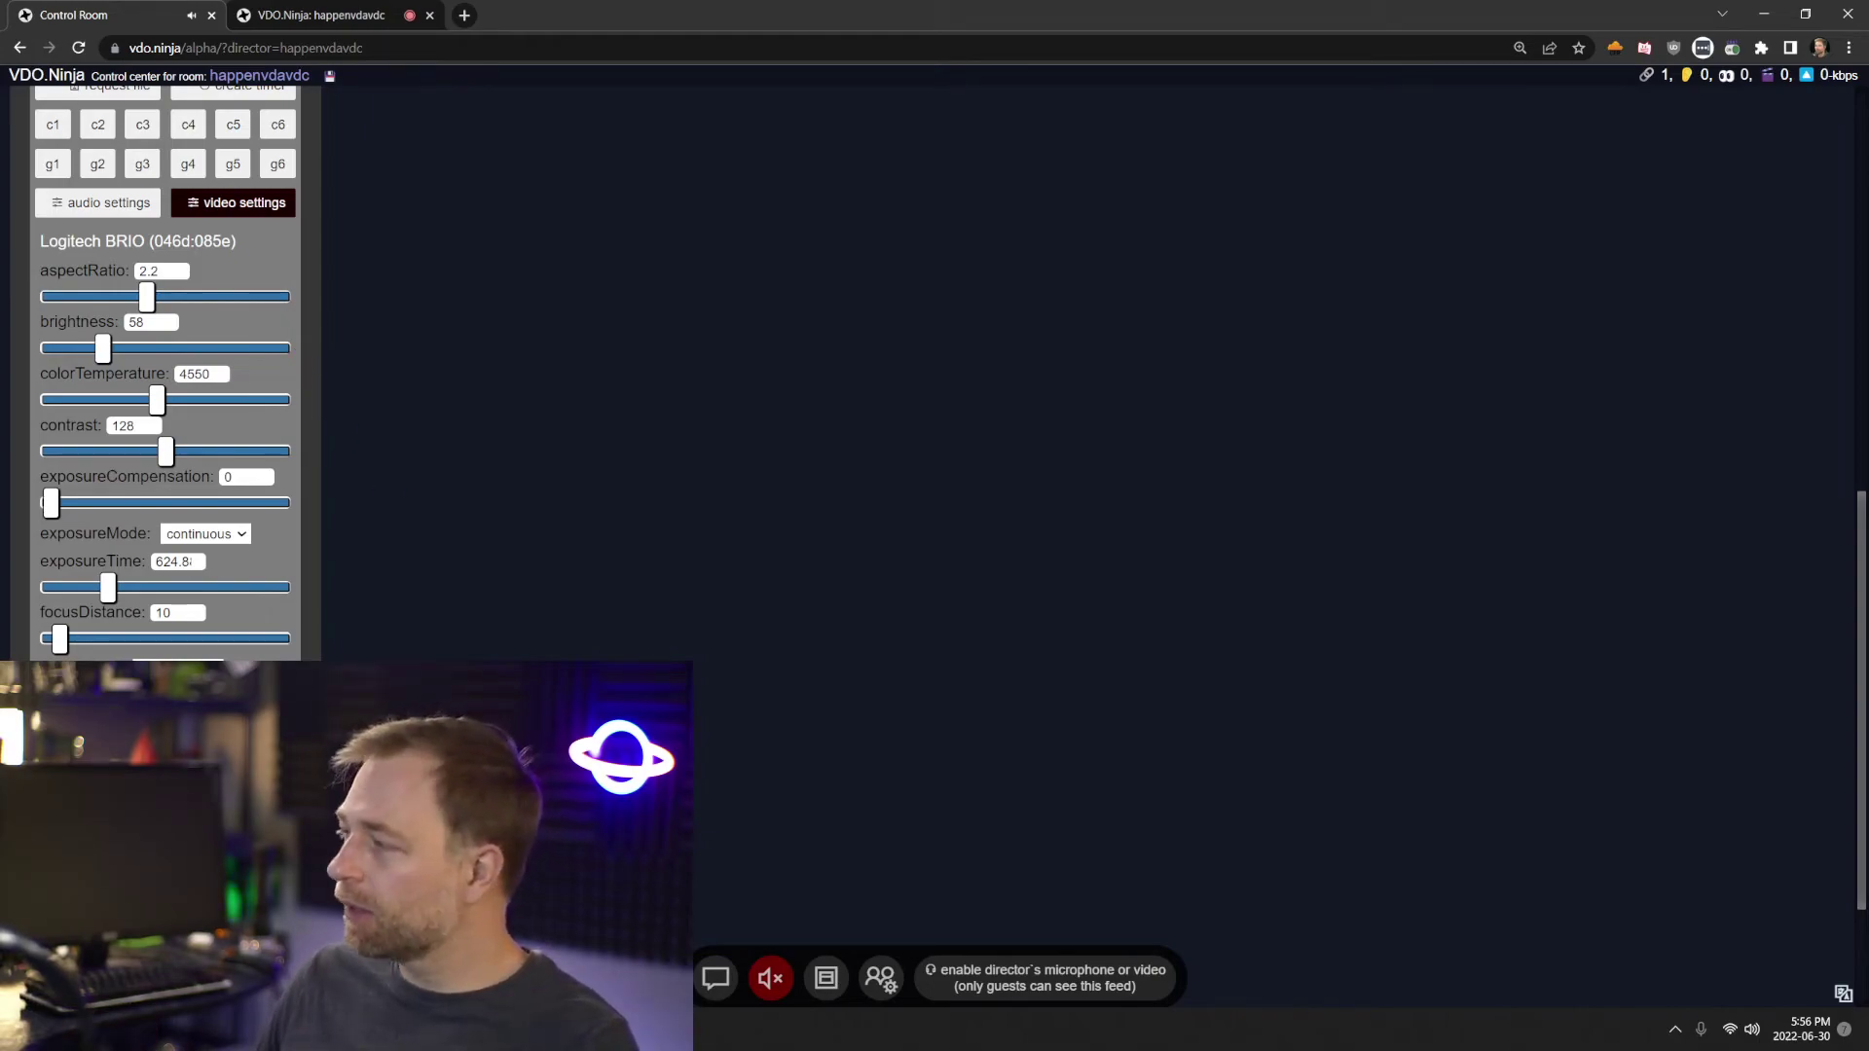
{"action": "scroll", "coordinate": [166, 370], "scroll_direction": "up", "scroll_amount": 6}
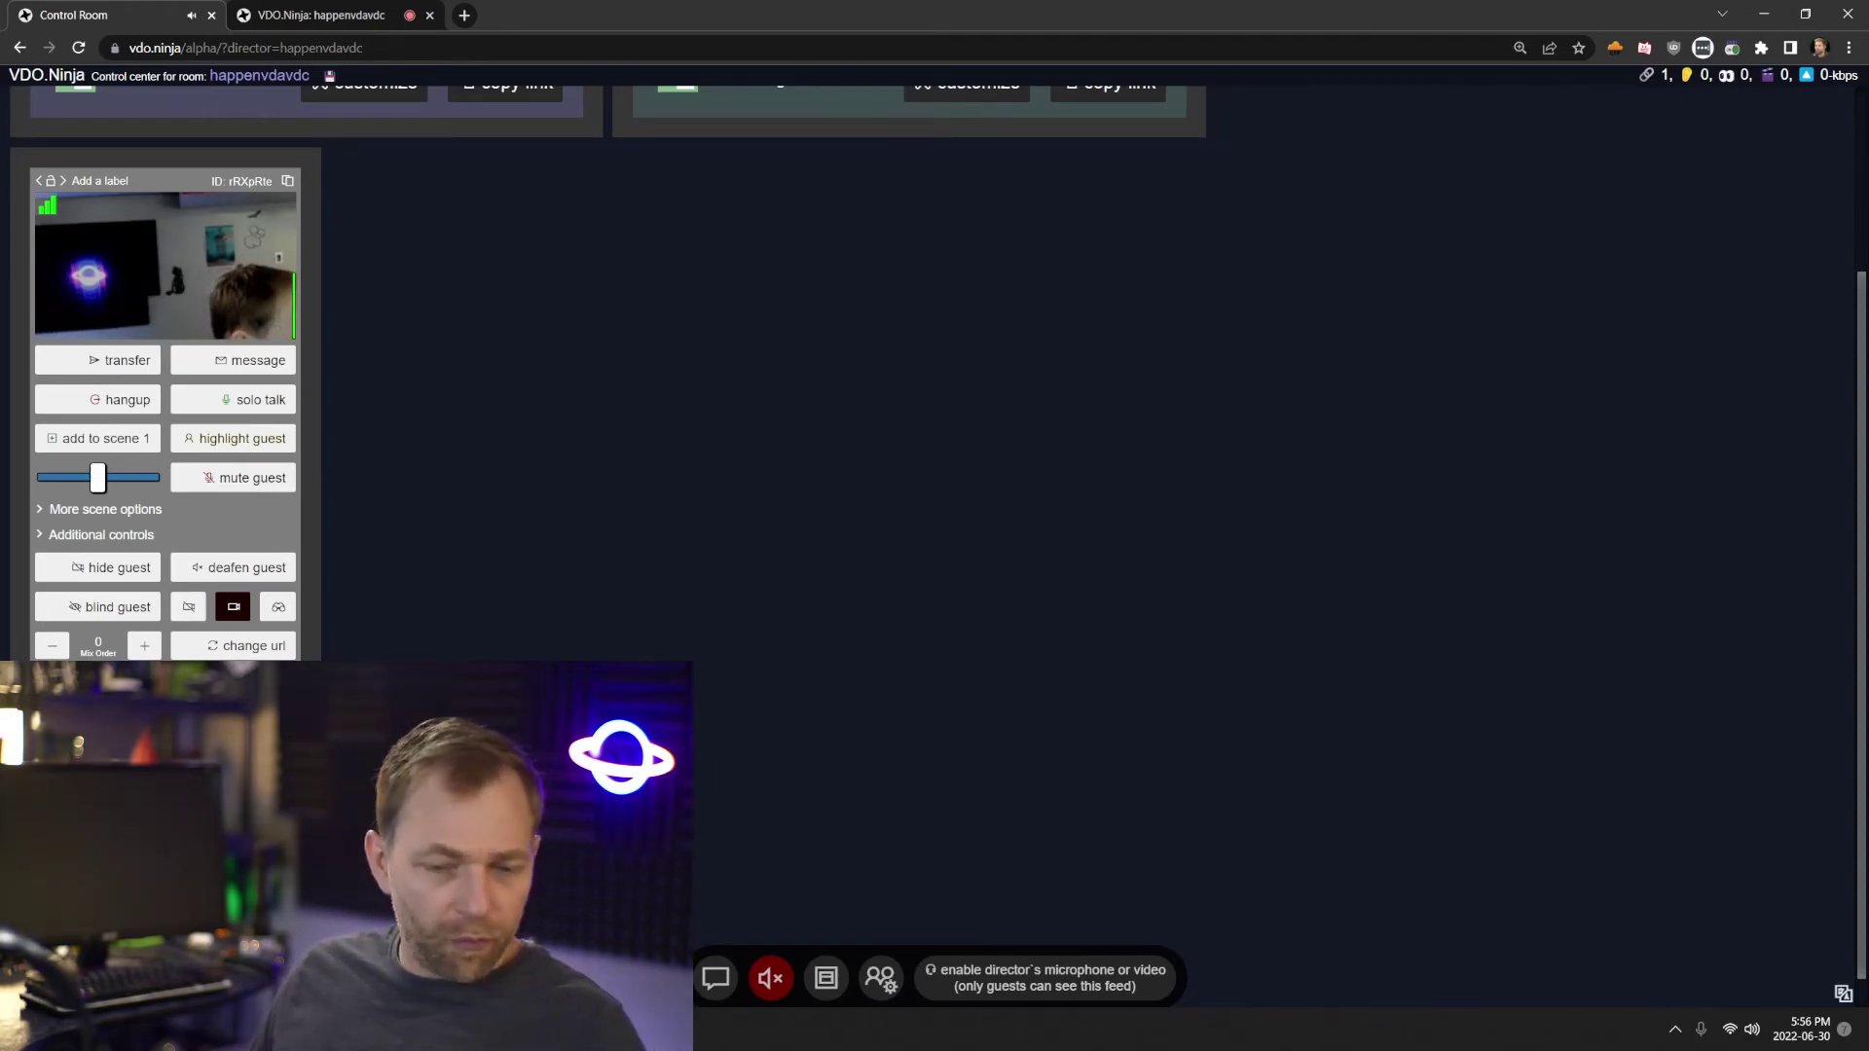
Remove the room and push parameters from the guest URL and load the bare VDO.Ninja address
{"action": "left_click", "coordinate": [340, 20]}
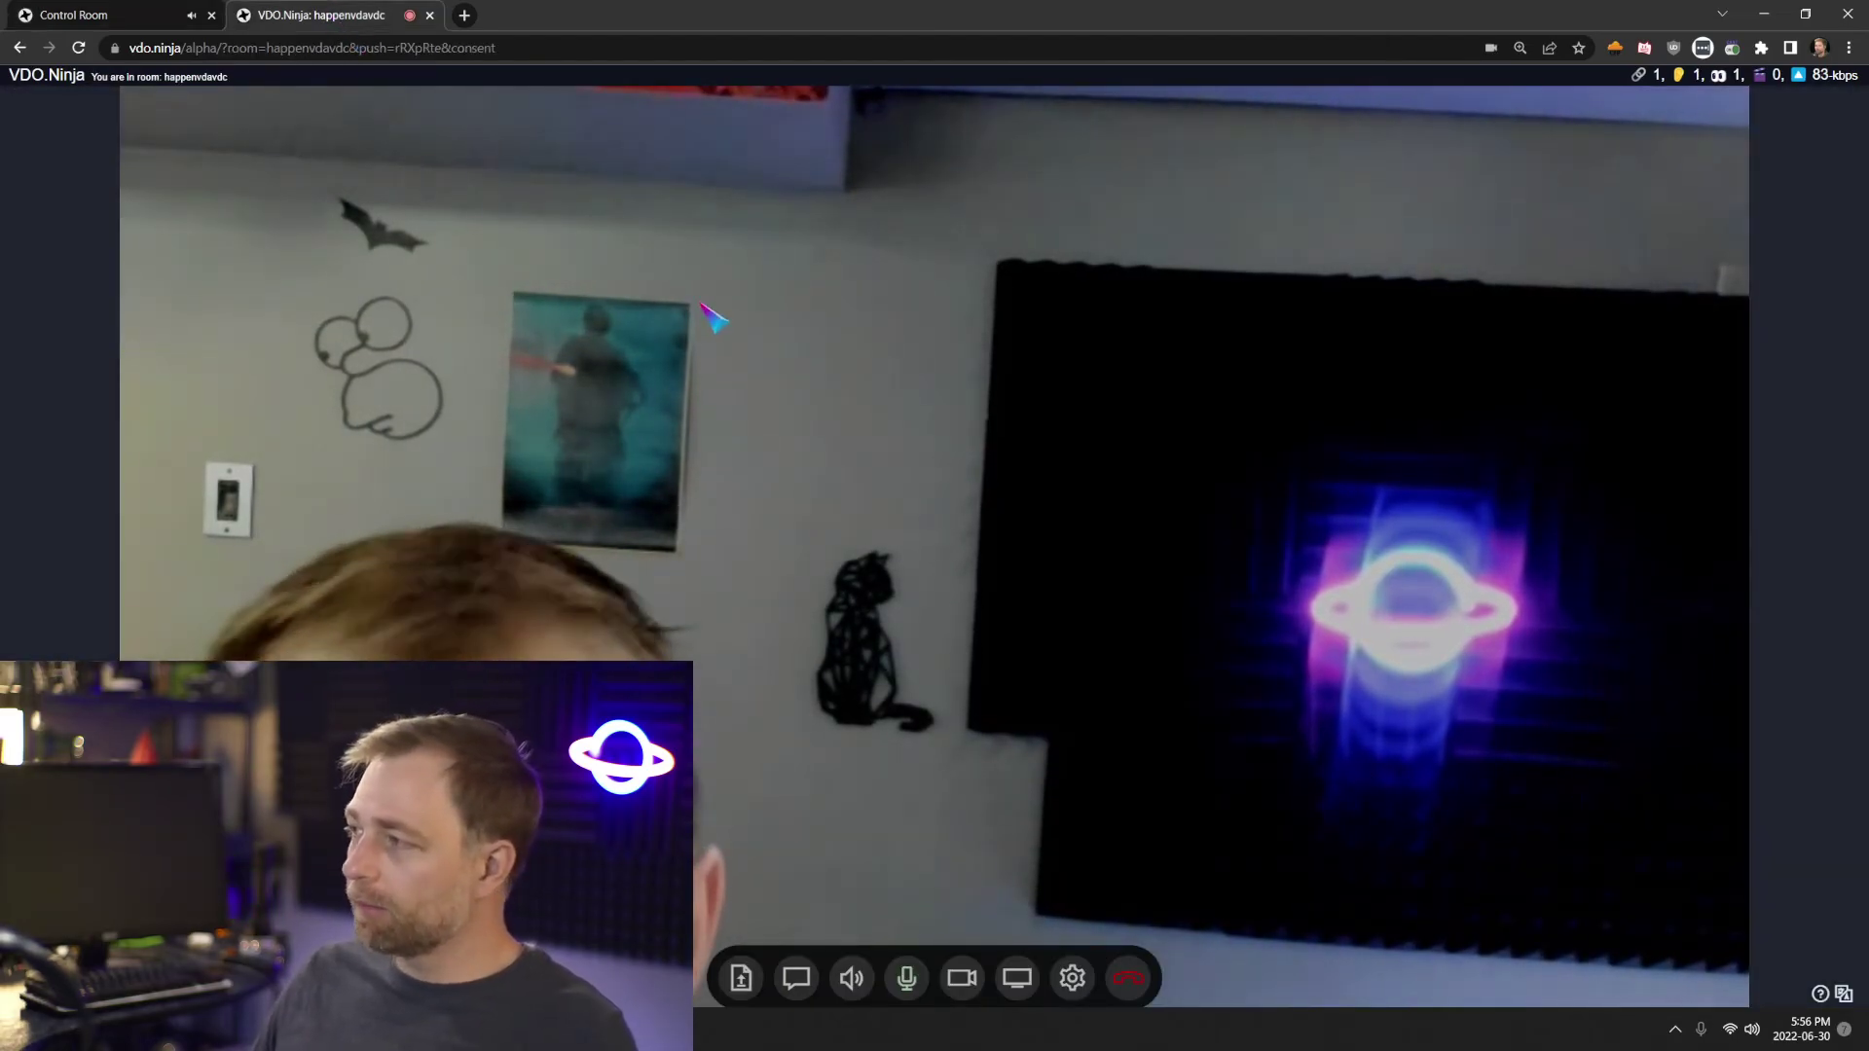
{"action": "left_click", "coordinate": [98, 15]}
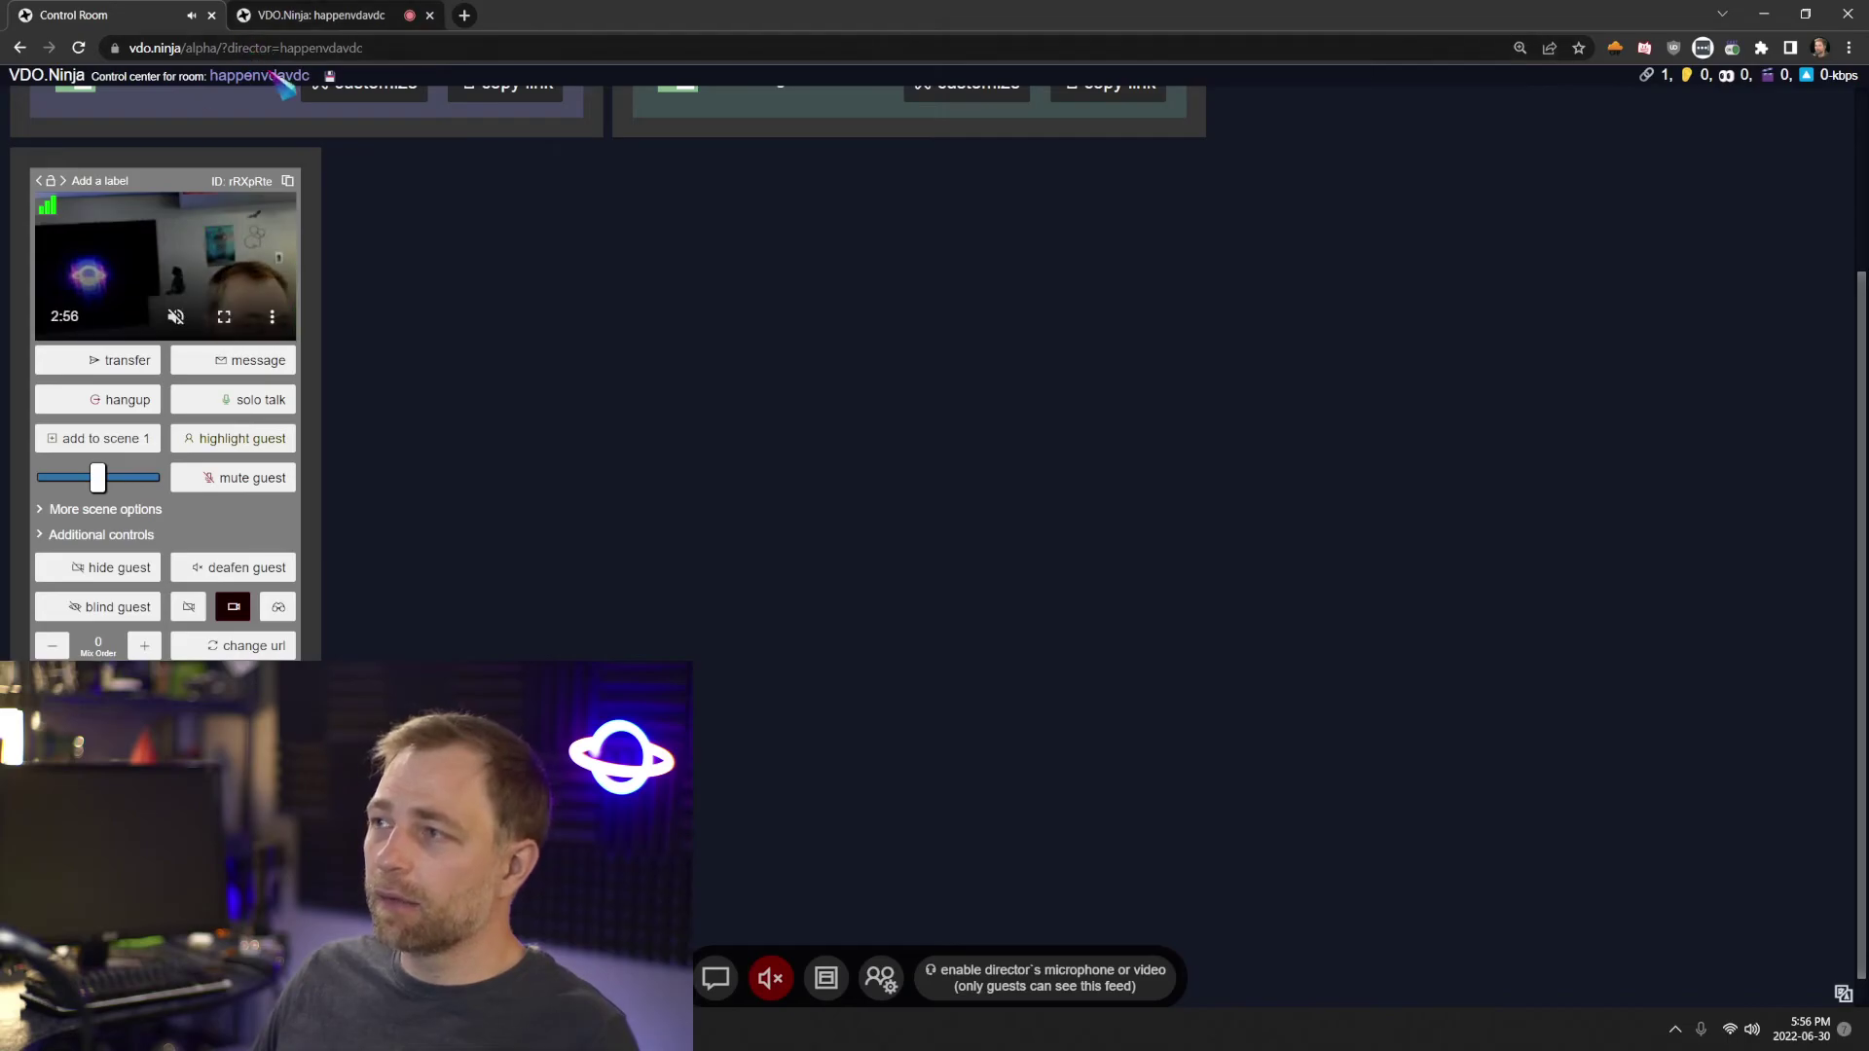
{"action": "left_click", "coordinate": [253, 14]}
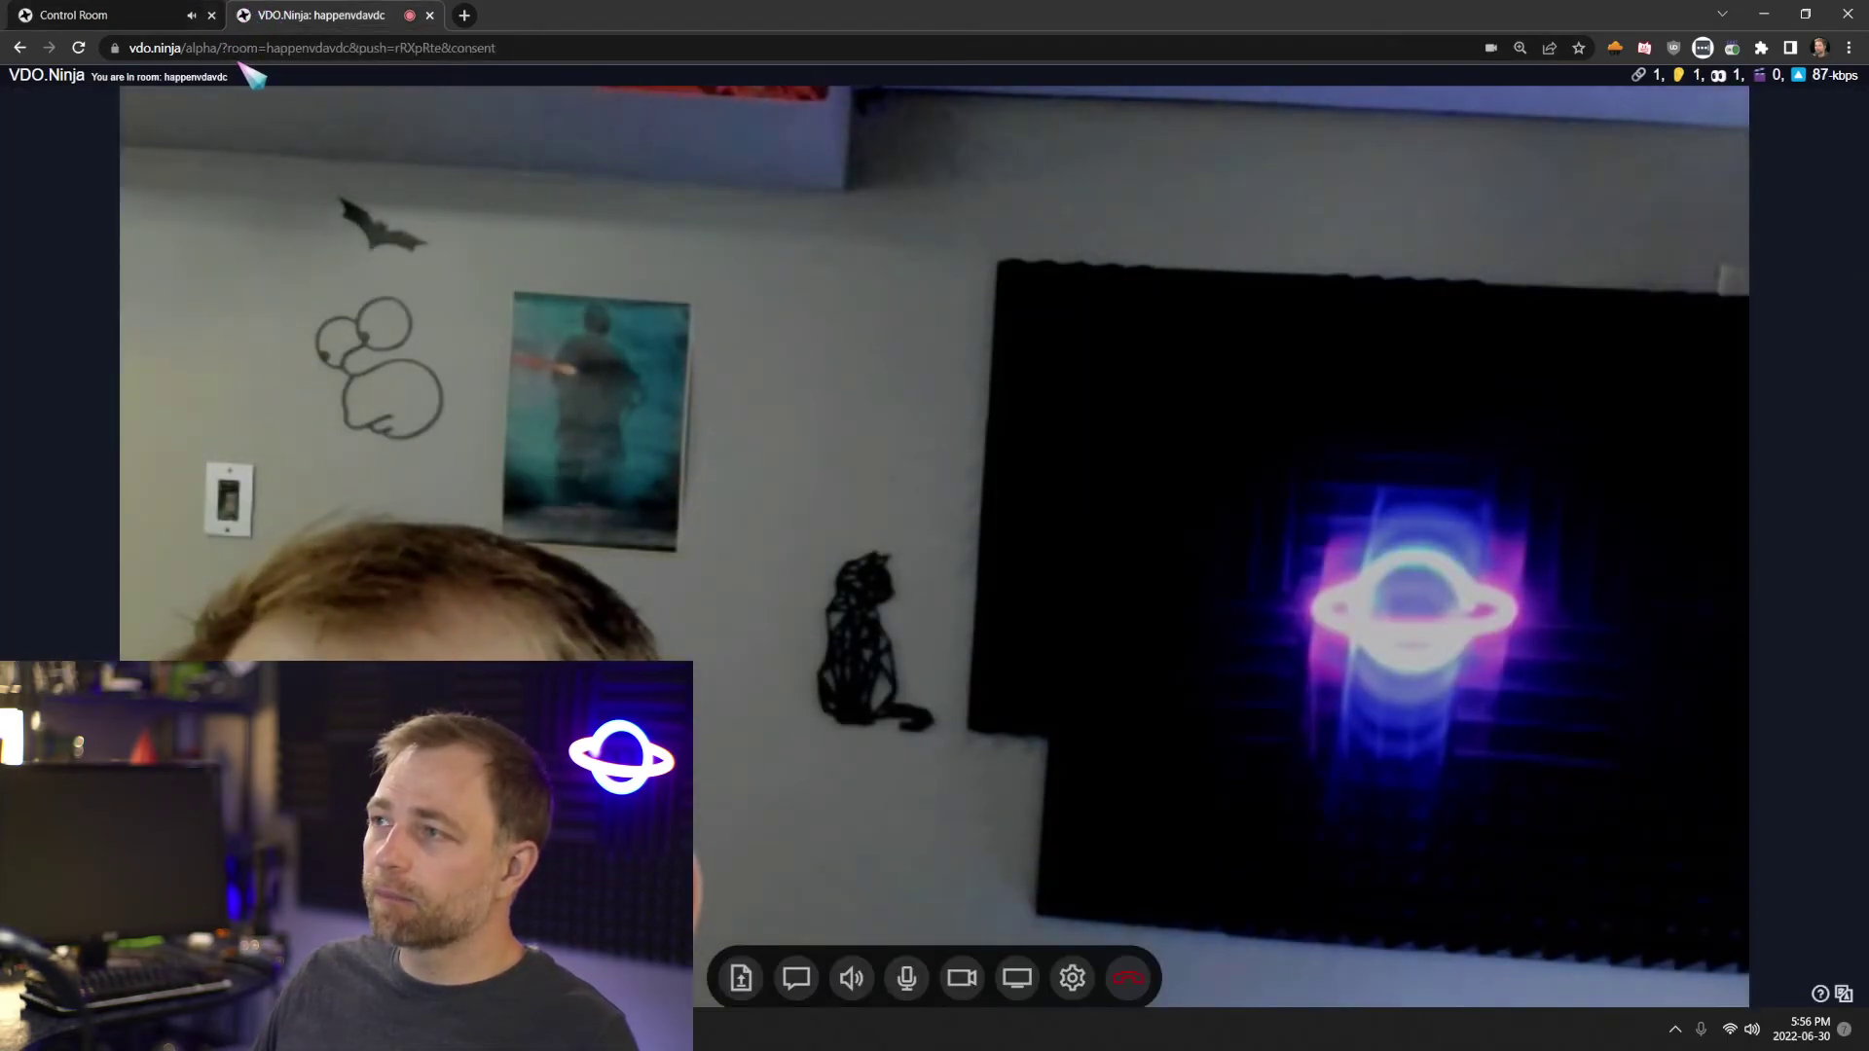
{"action": "left_click", "coordinate": [244, 47]}
{"action": "left_click_drag", "start_coordinate": [269, 47], "coordinate": [537, 48]}
{"action": "key", "text": "BackSpace"}
{"action": "key", "text": "Return"}
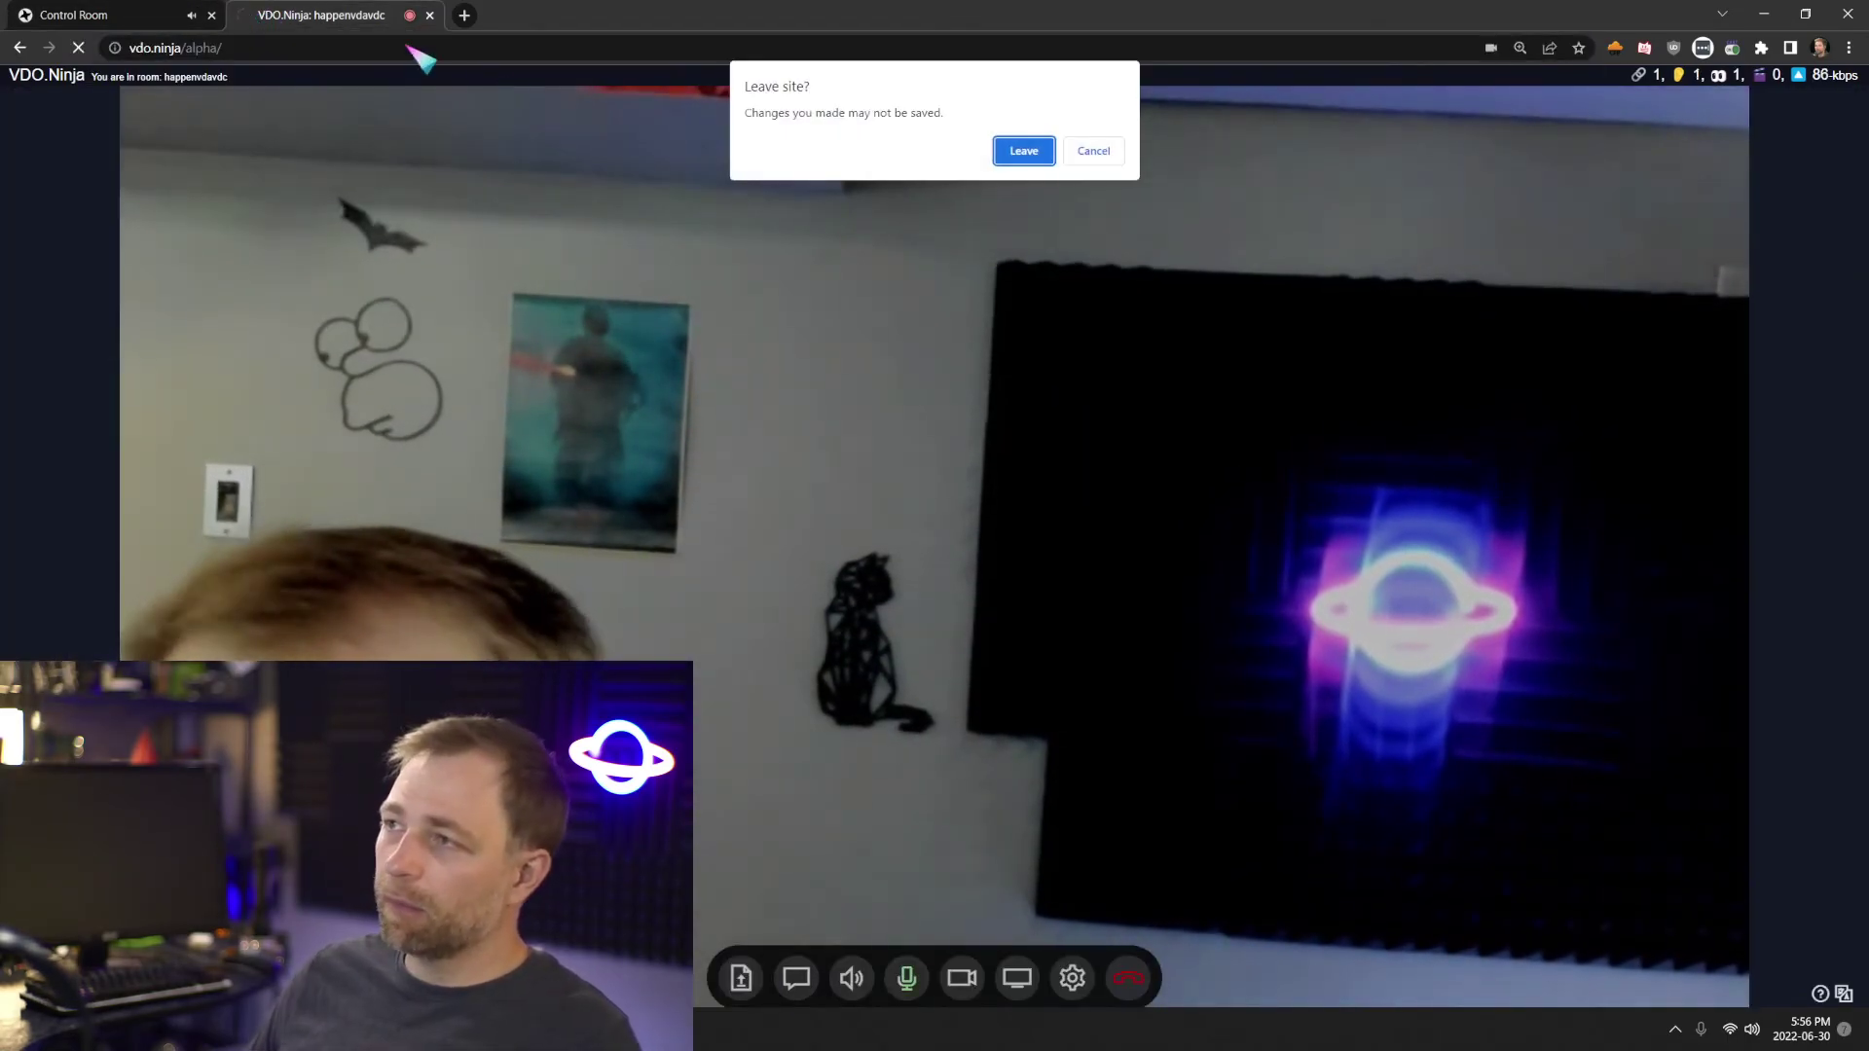
{"action": "key", "text": "Return"}
Close the Control Room and start a new 'Add your Camera to OBS' stream
{"action": "left_click", "coordinate": [211, 15]}
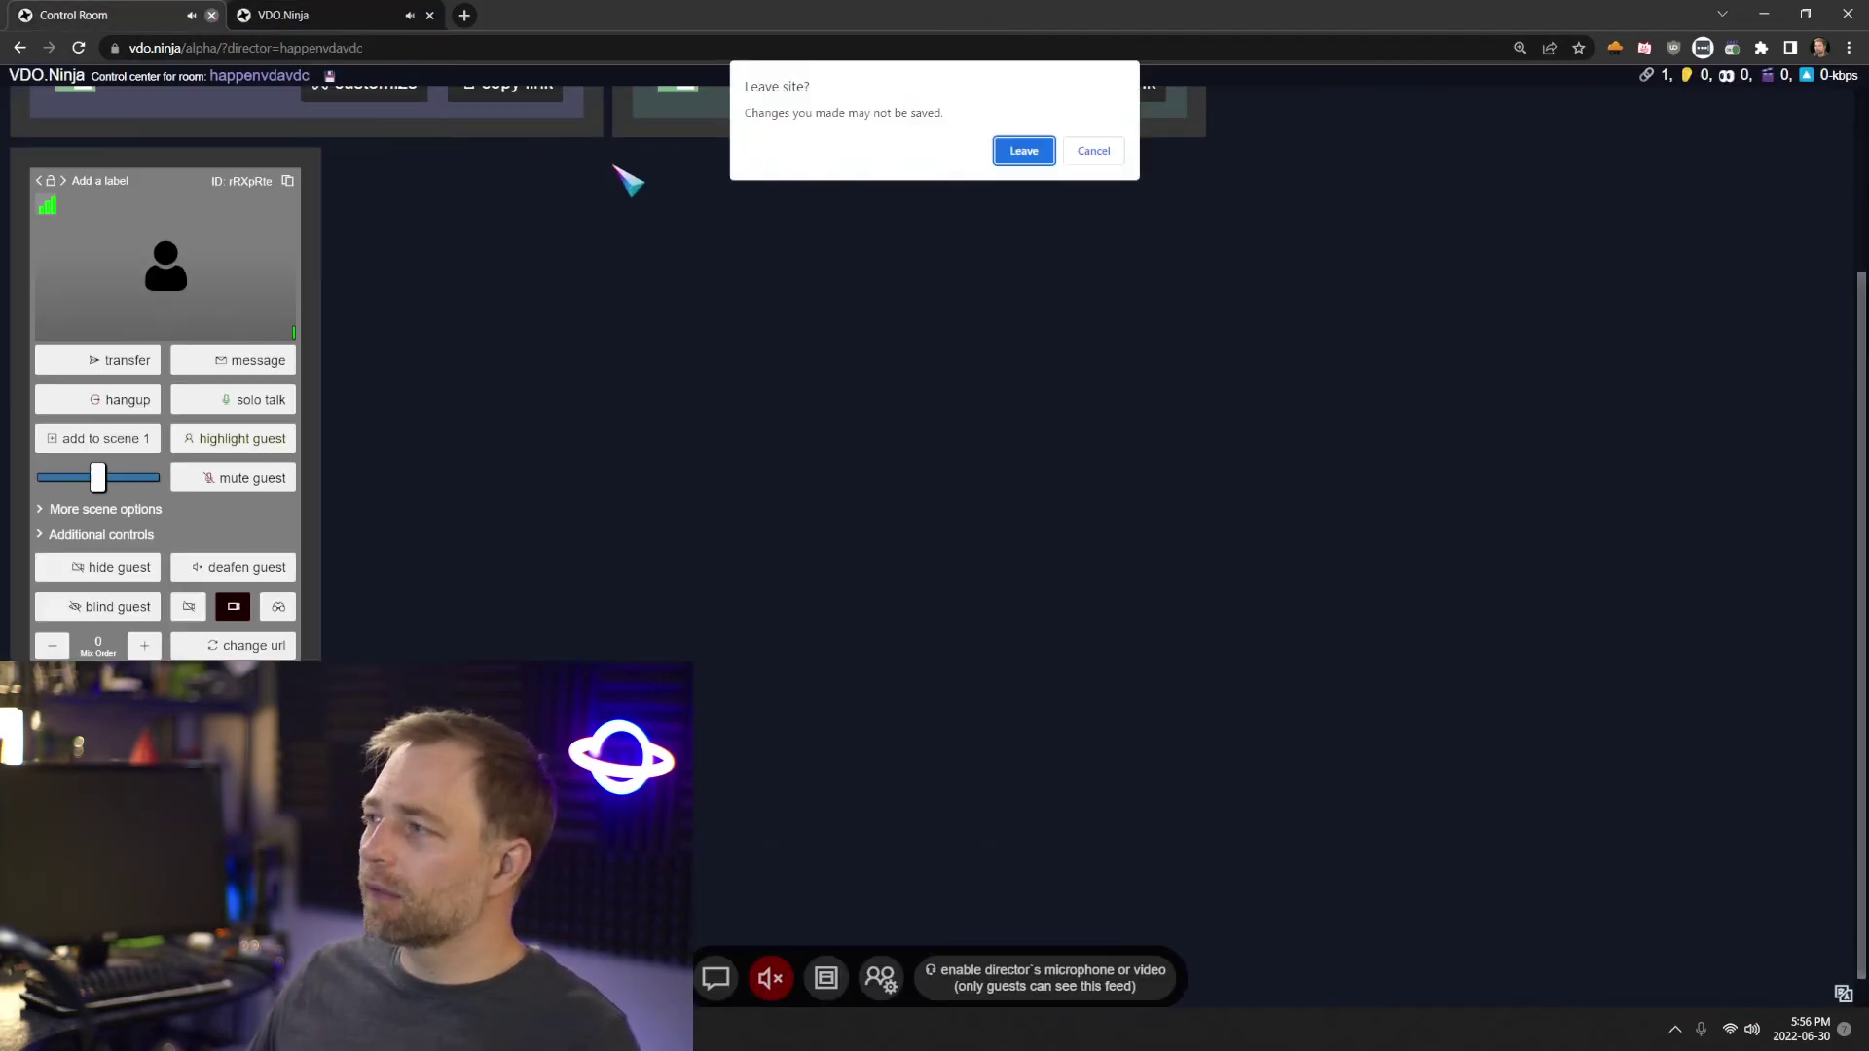
{"action": "left_click", "coordinate": [1030, 151]}
{"action": "left_click", "coordinate": [778, 202]}
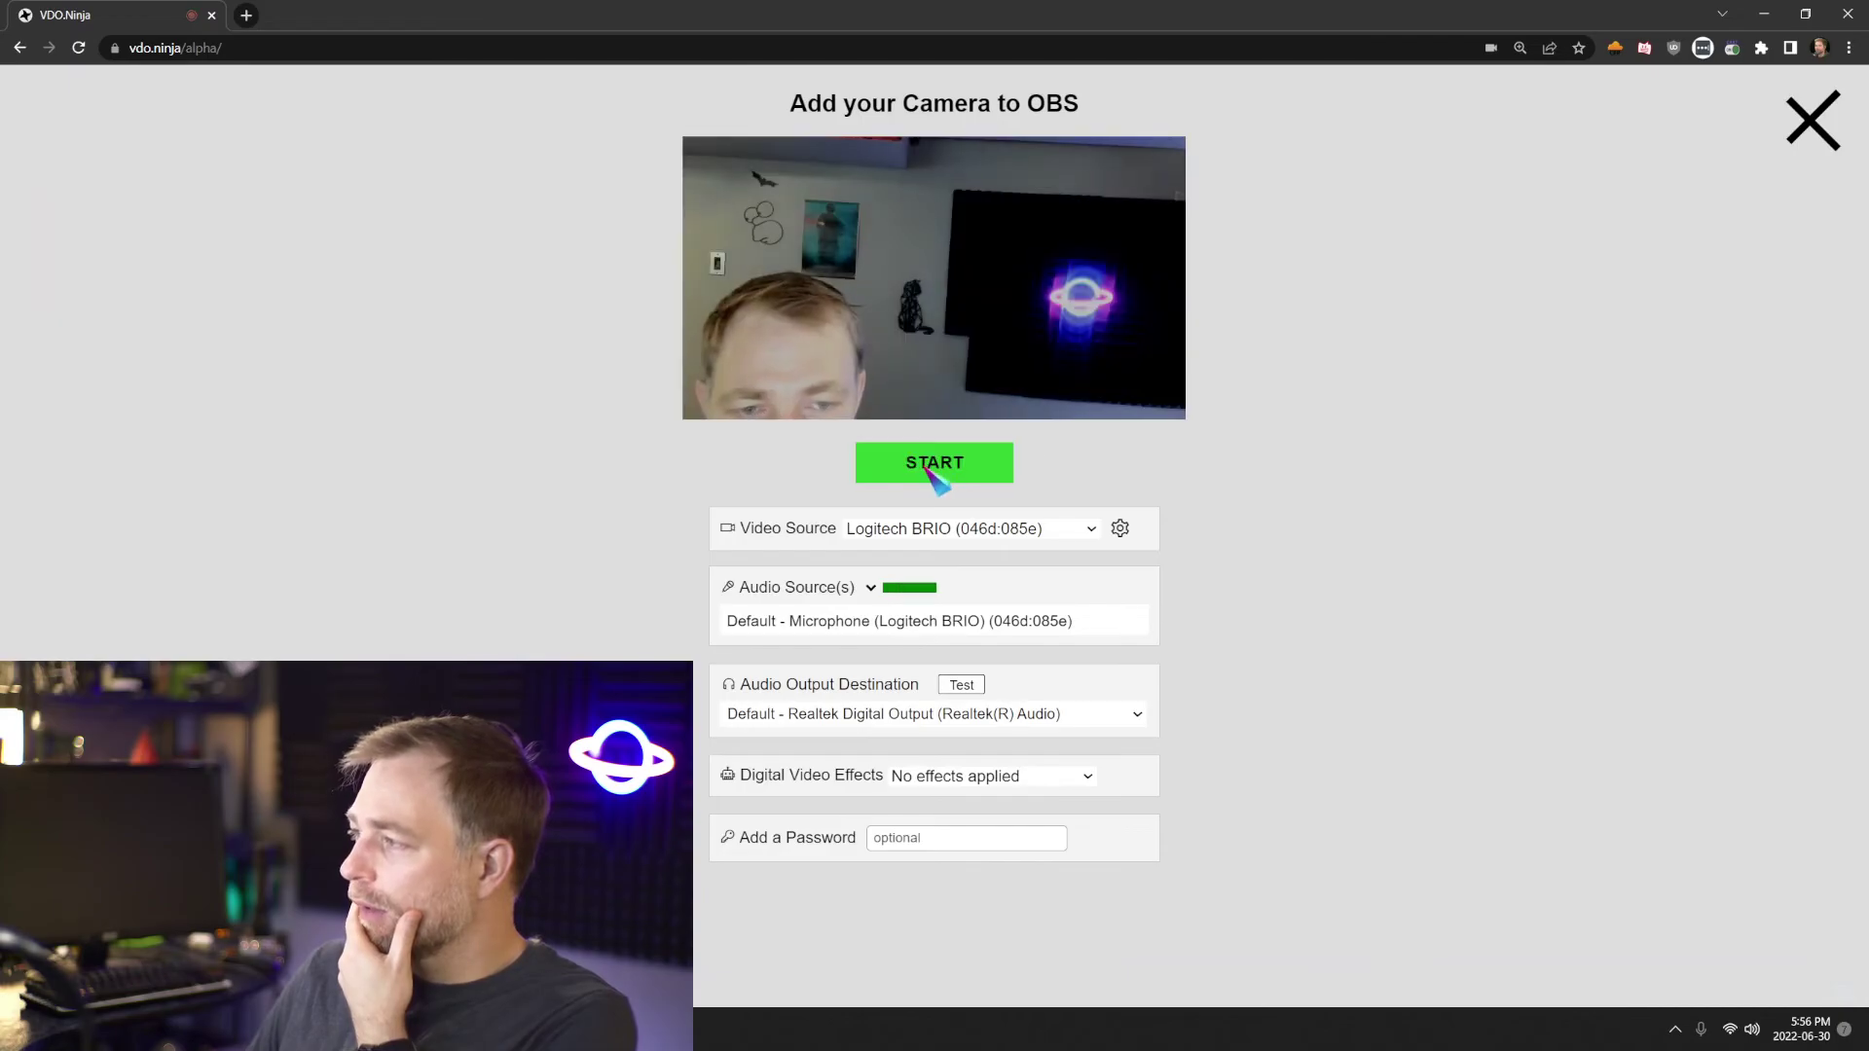
{"action": "left_click", "coordinate": [937, 465]}
{"action": "left_click", "coordinate": [1019, 978]}
{"action": "left_click", "coordinate": [1439, 418]}
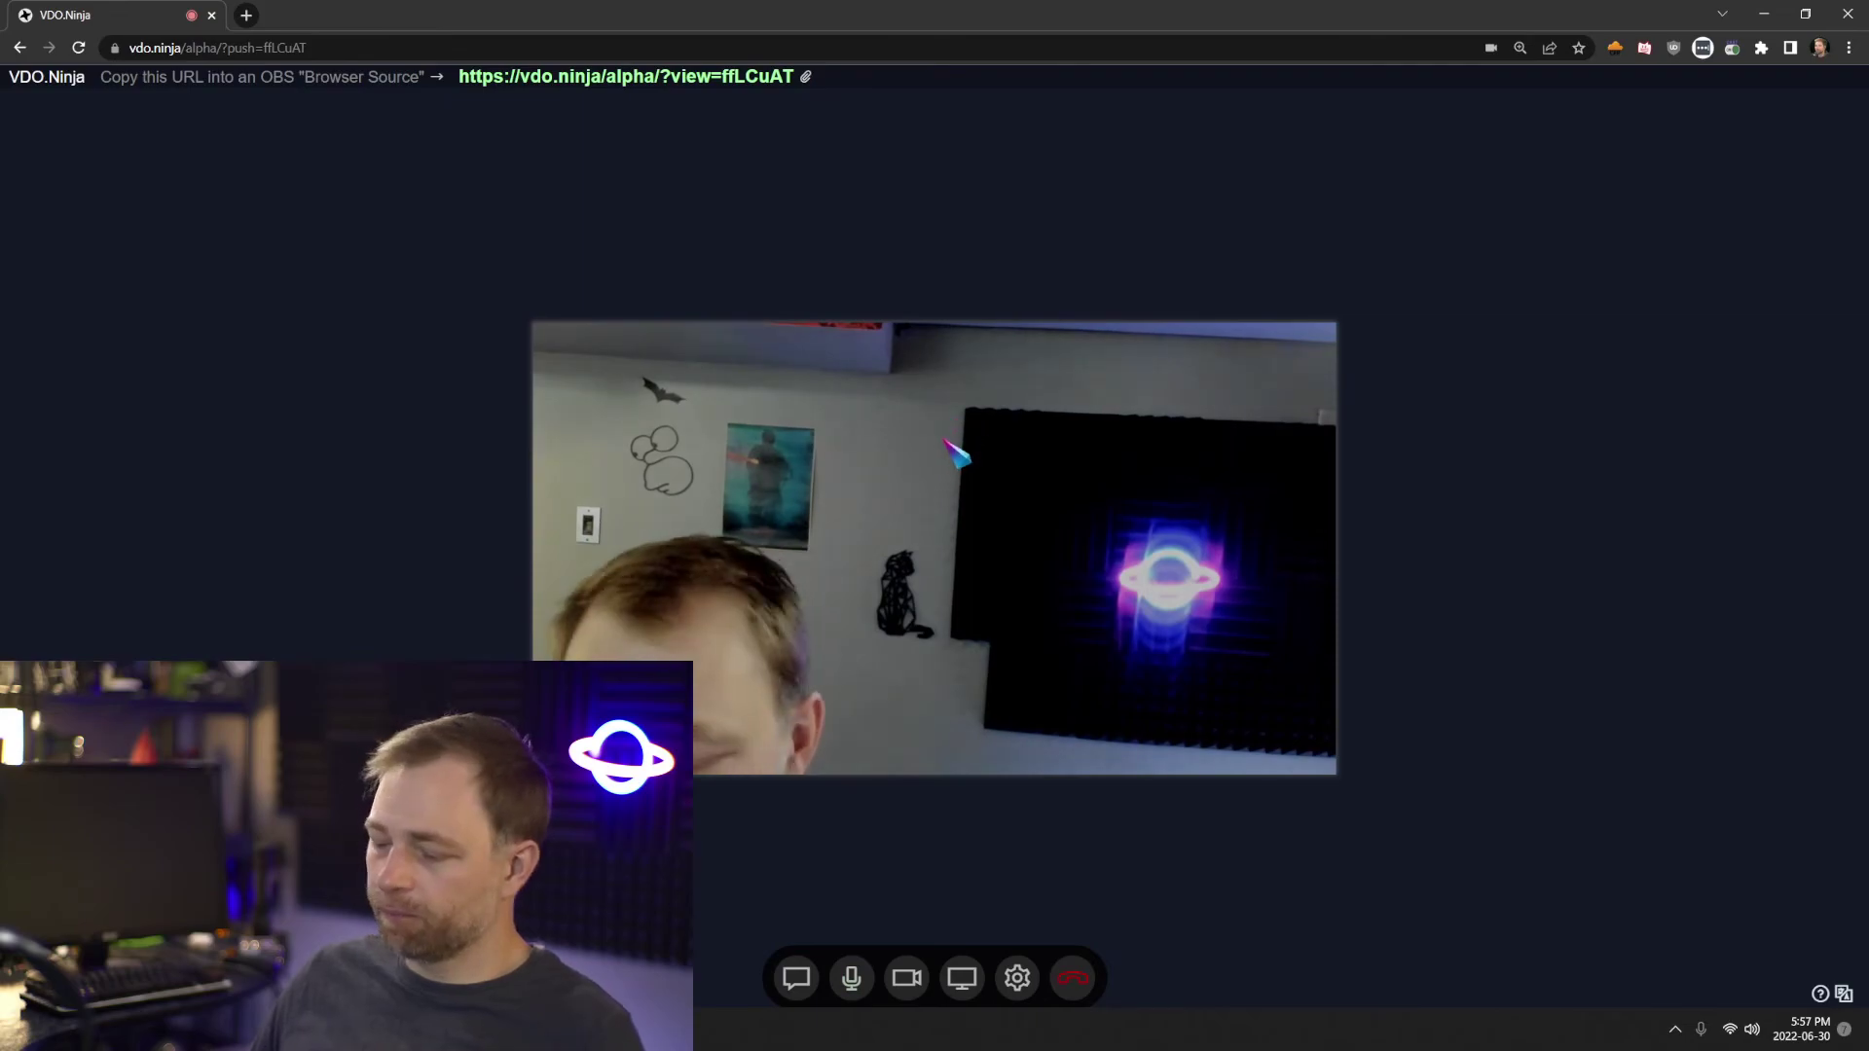
Check the stream's connection statistics and the camera's video adjustment sliders in Settings
{"action": "left_click", "coordinate": [894, 416], "text": "ctrl"}
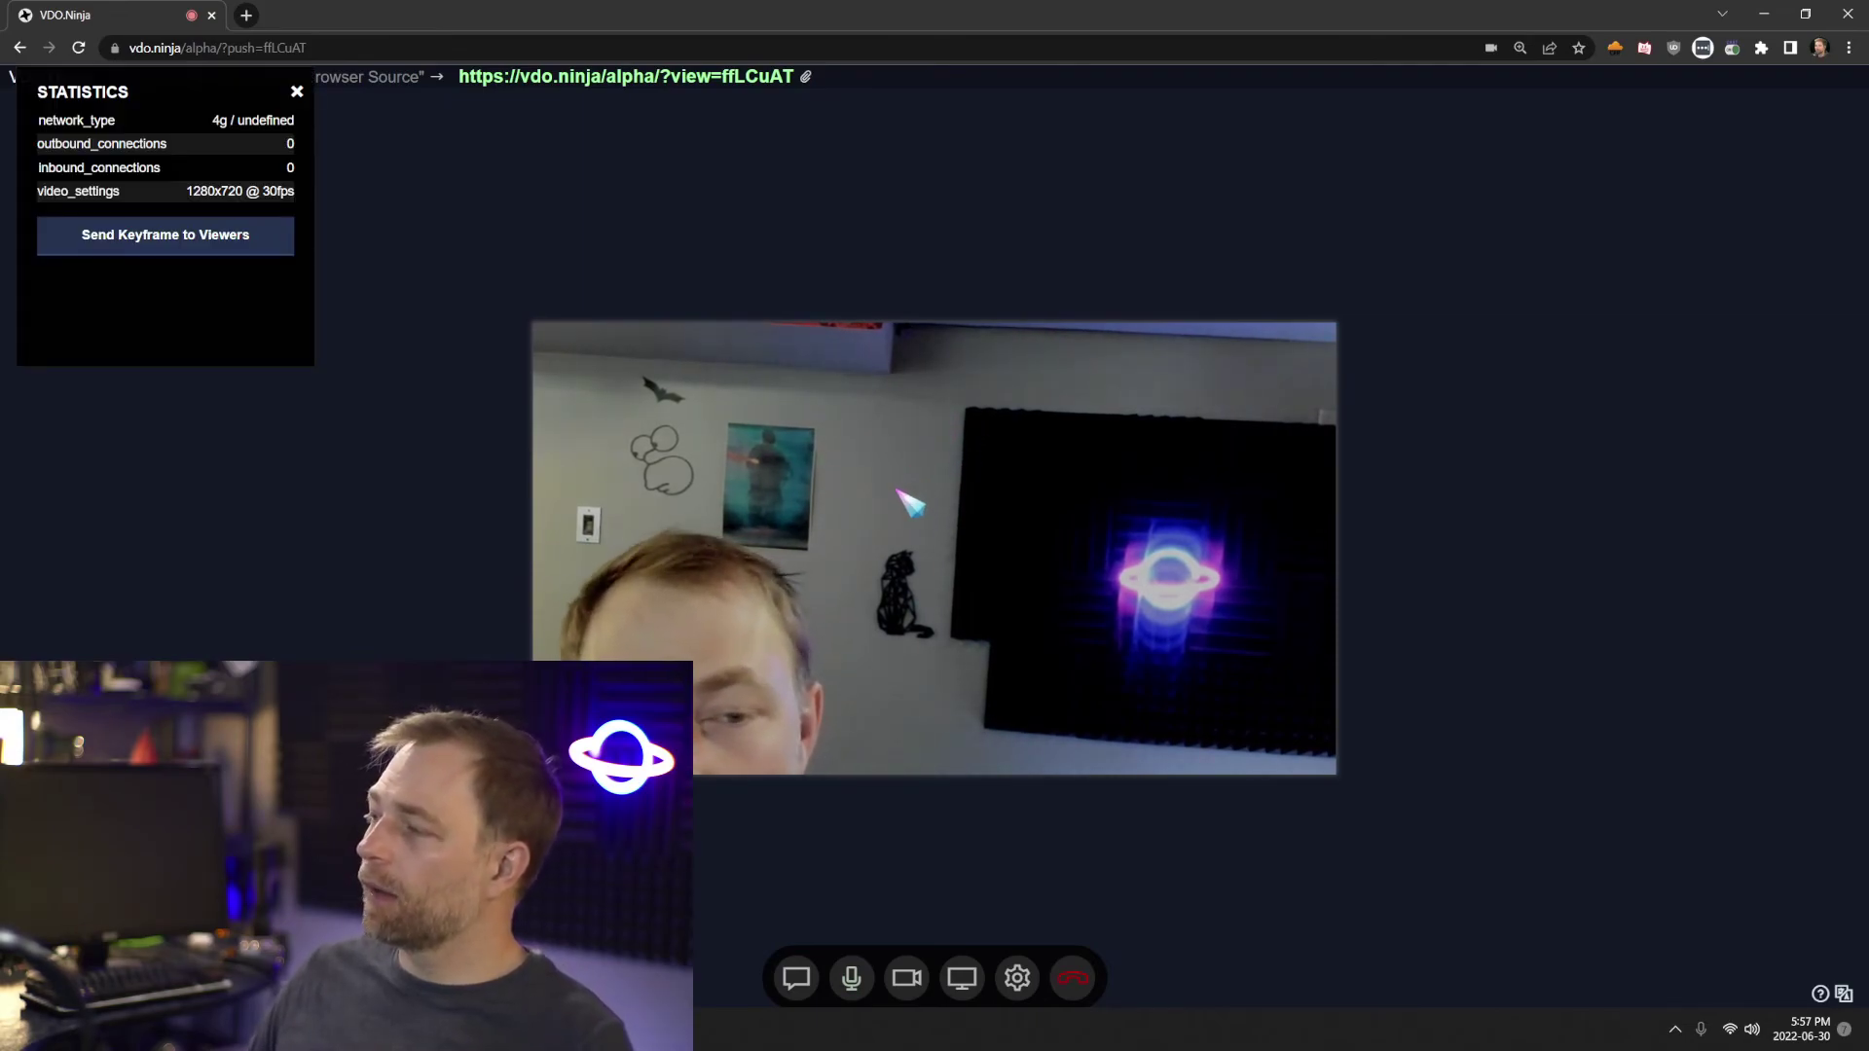
{"action": "left_click", "coordinate": [1017, 977]}
{"action": "left_click", "coordinate": [1671, 419]}
{"action": "scroll", "coordinate": [1575, 740], "scroll_direction": "down", "scroll_amount": 7}
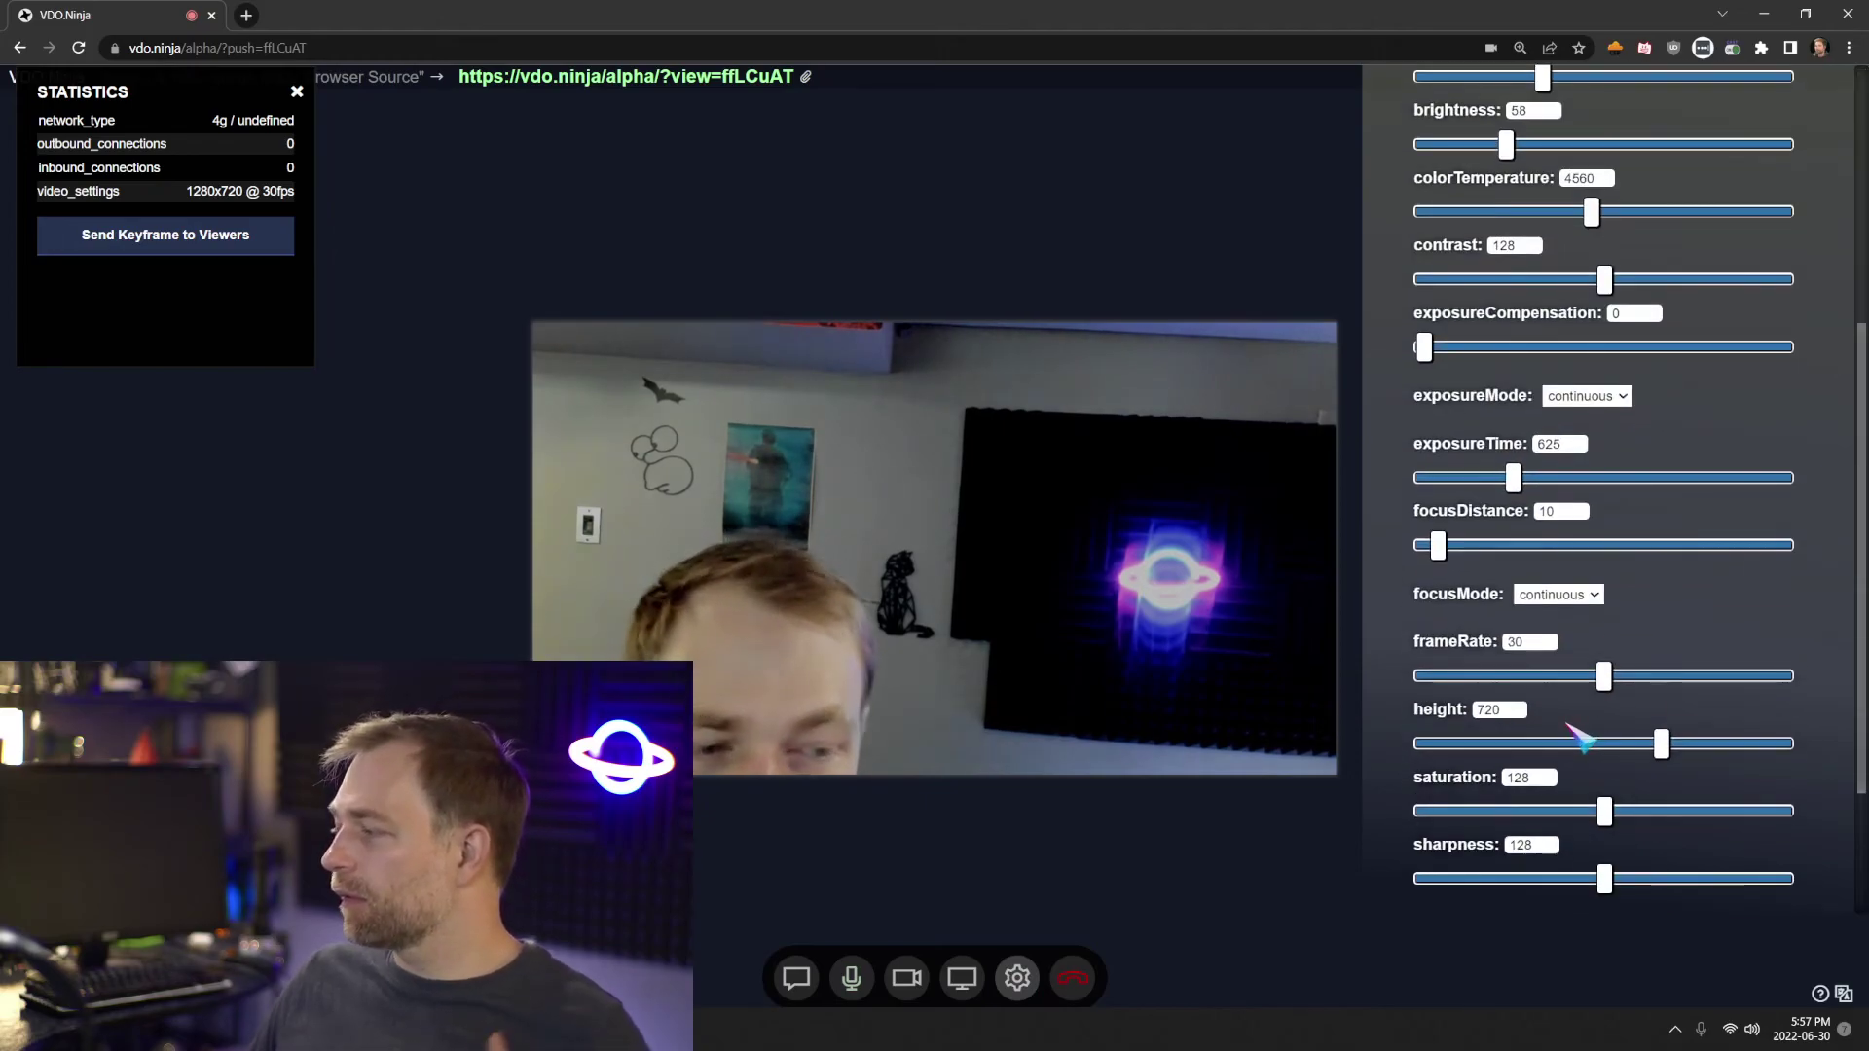
{"action": "scroll", "coordinate": [1559, 745], "scroll_direction": "up", "scroll_amount": 2}
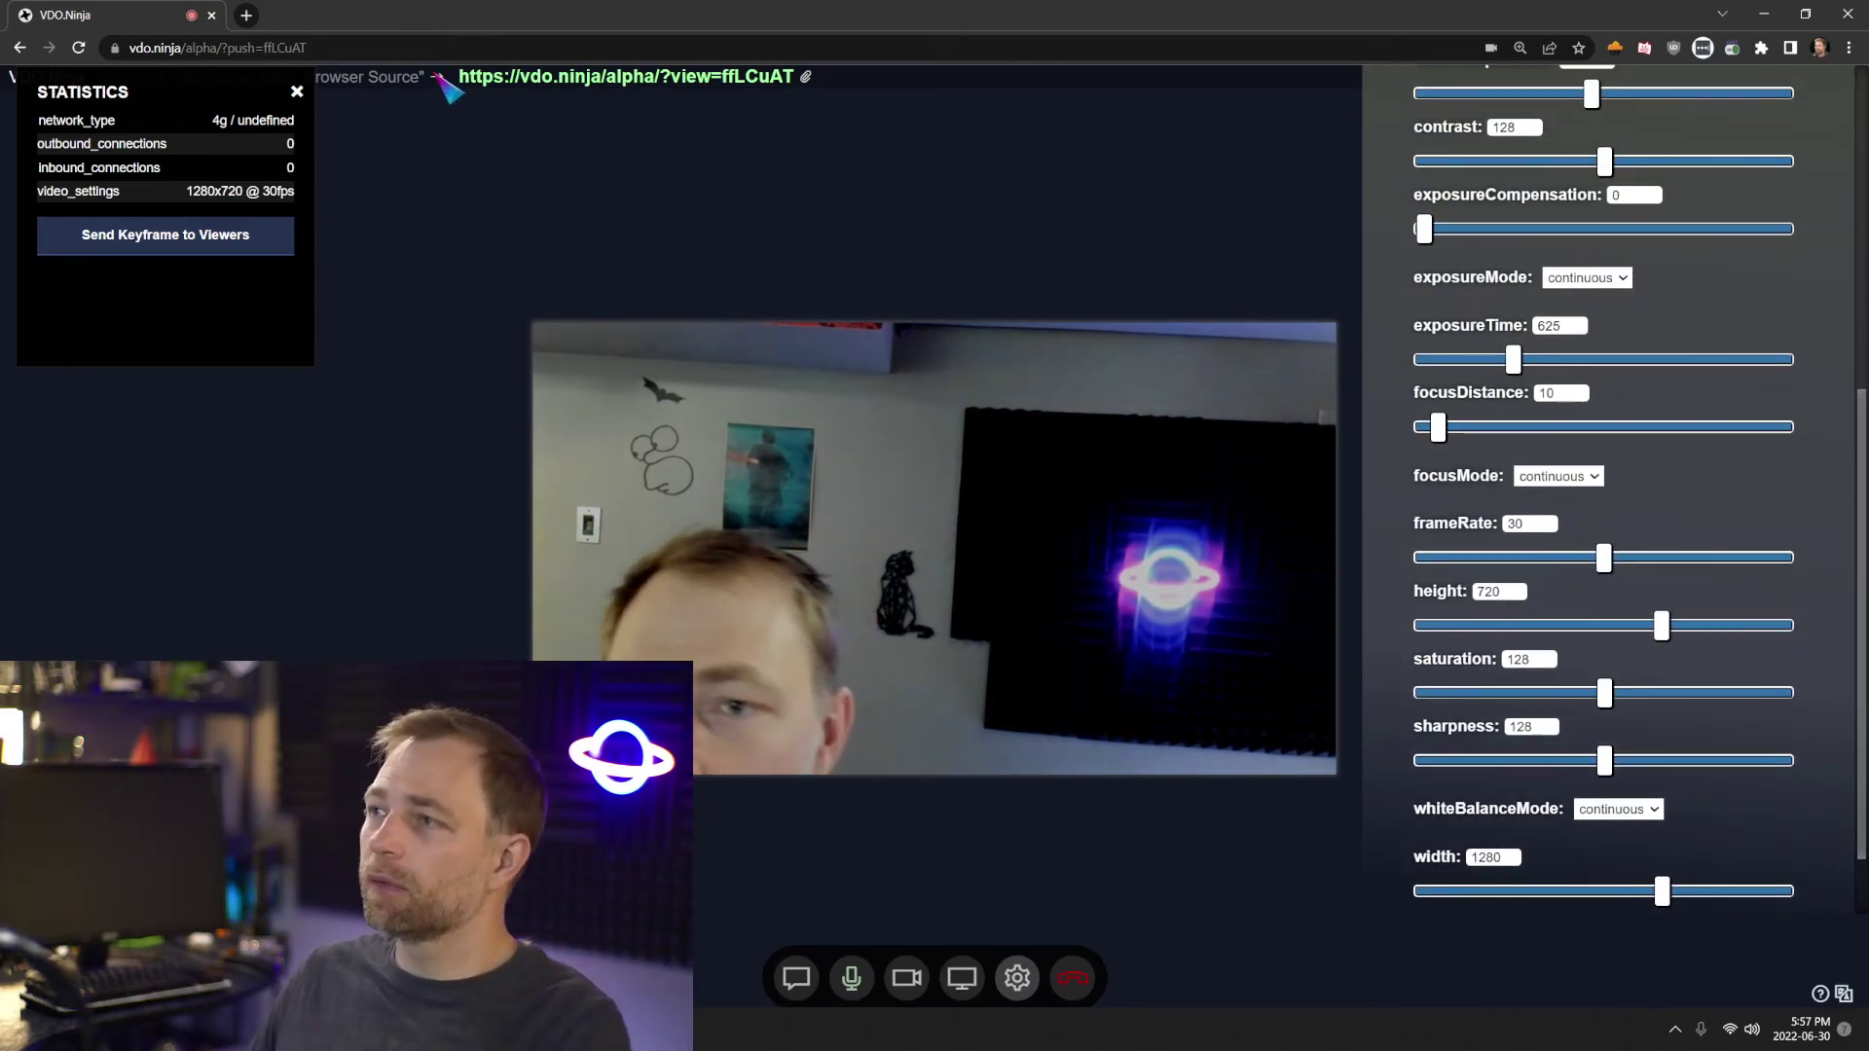
Append &ptz to the push link in the address bar
{"action": "left_click", "coordinate": [456, 48]}
{"action": "left_click", "coordinate": [467, 49]}
{"action": "type", "text": "&ptz"}
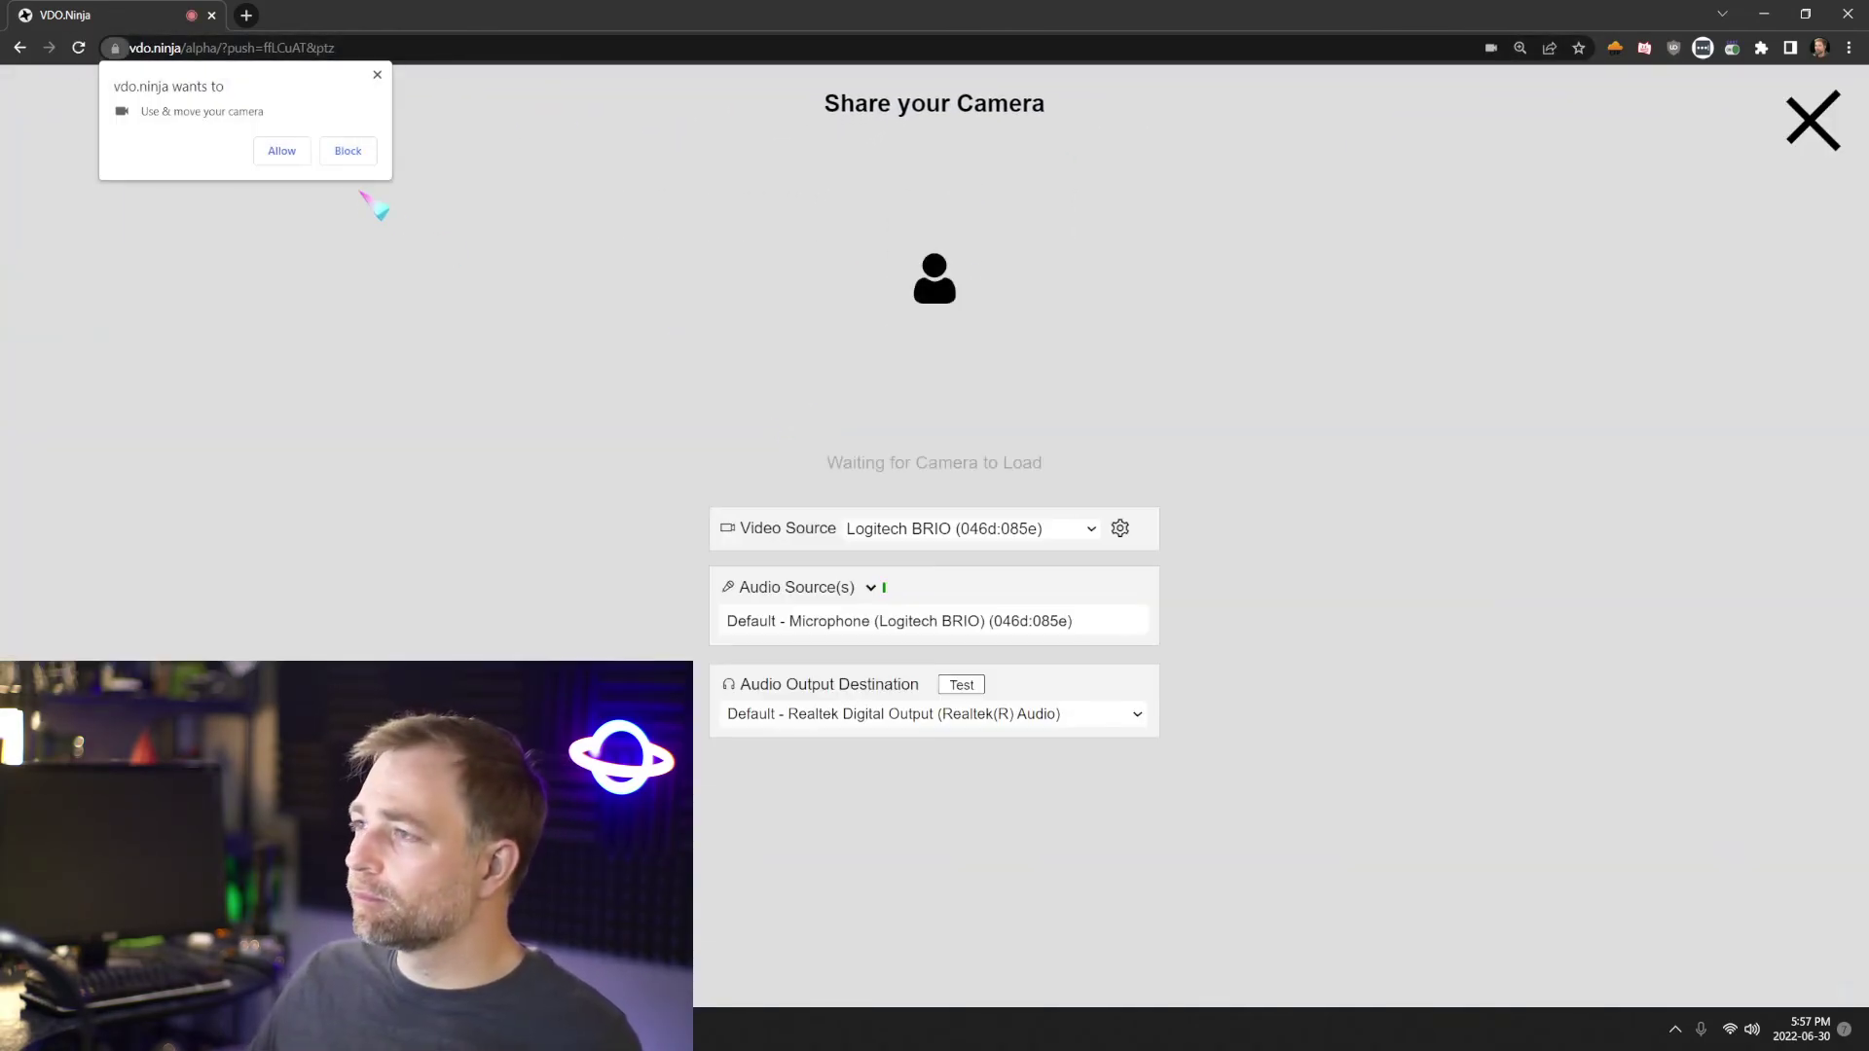
Grant camera movement permission and start the PTZ-enabled stream
{"action": "left_click", "coordinate": [281, 149]}
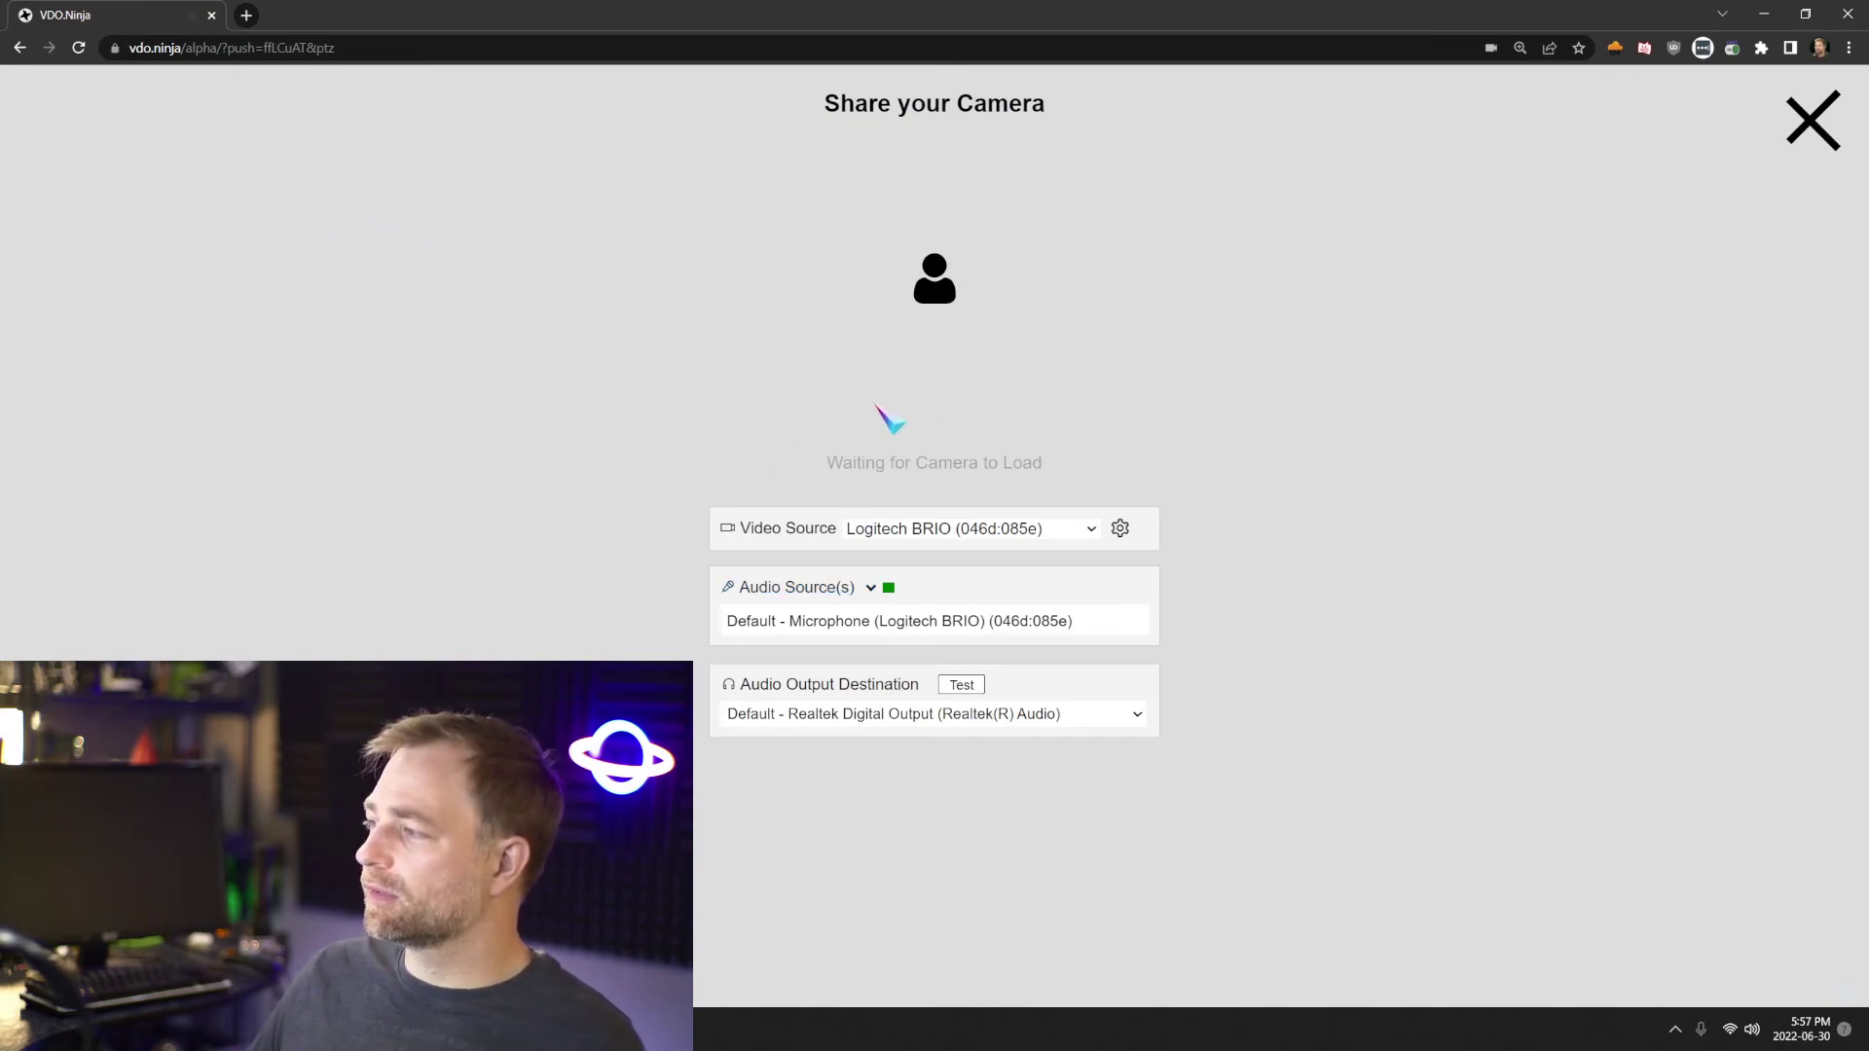
{"action": "left_click", "coordinate": [942, 465]}
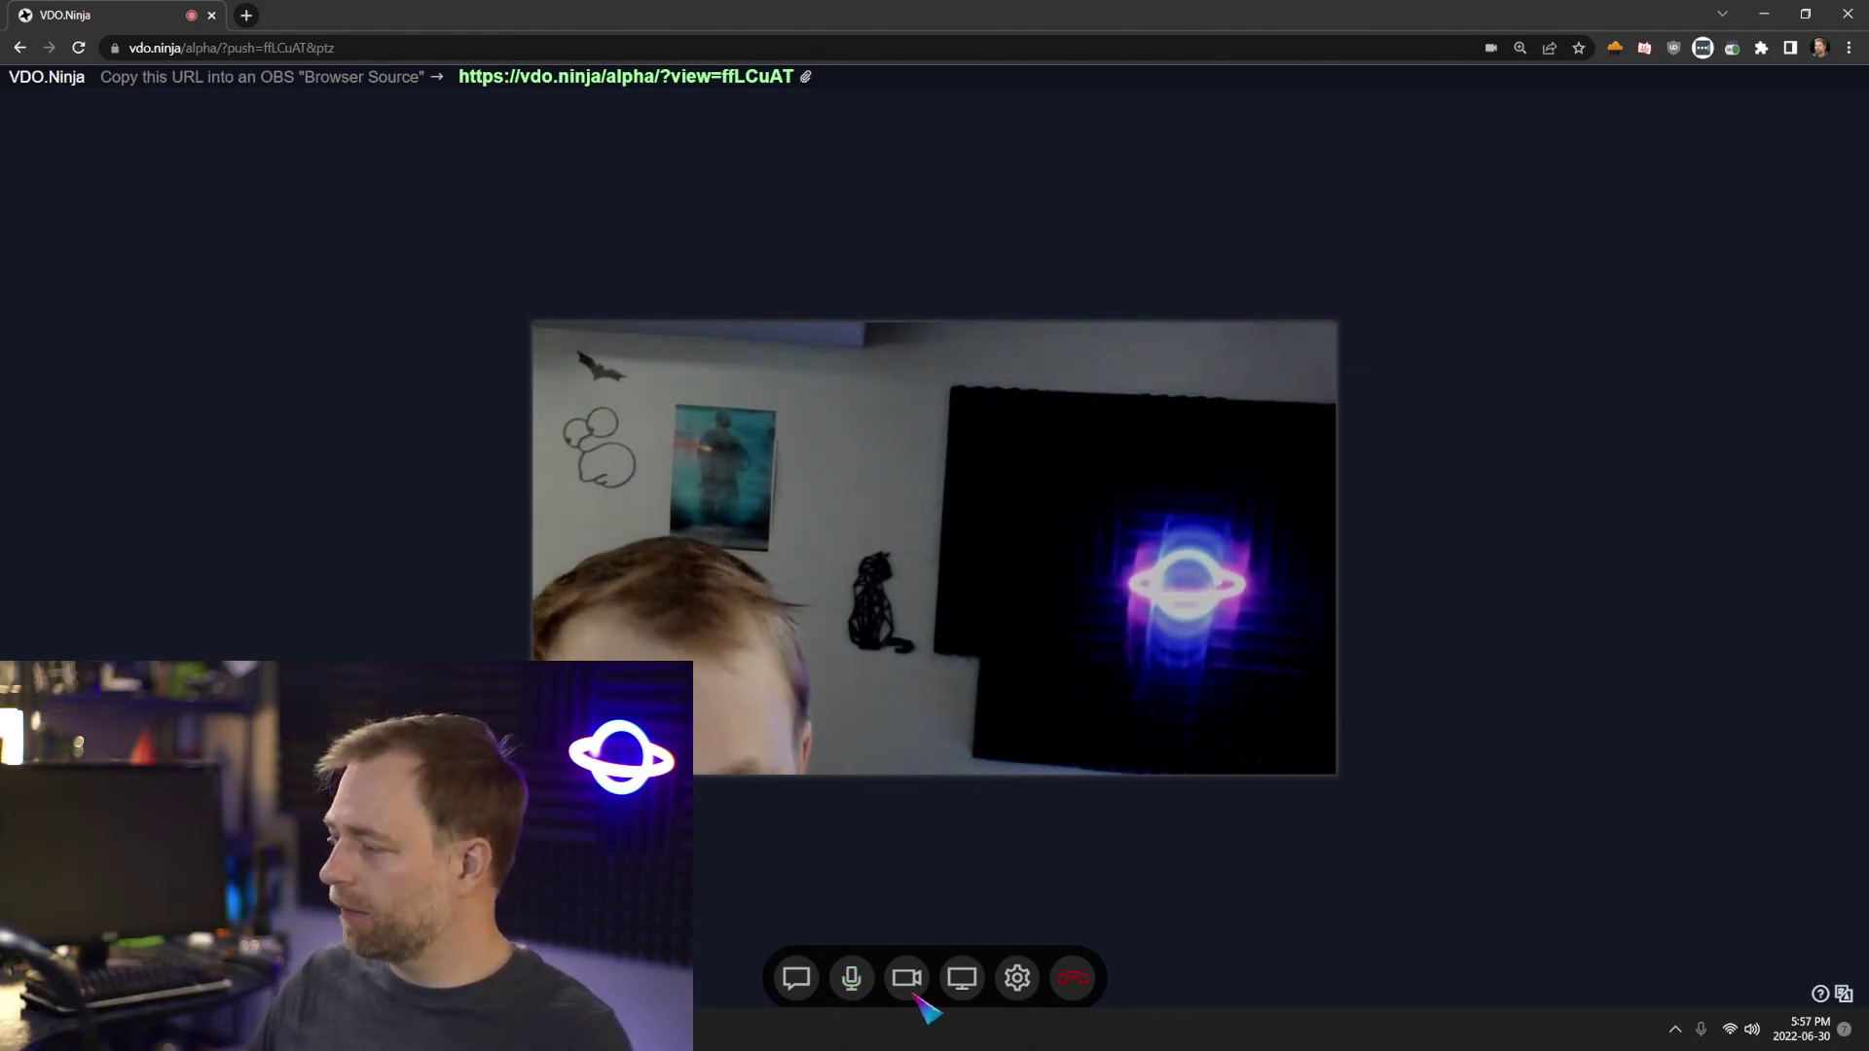
Zoom the live camera out slightly in Settings > Video, then bring OBS Studio forward
{"action": "left_click", "coordinate": [1017, 979]}
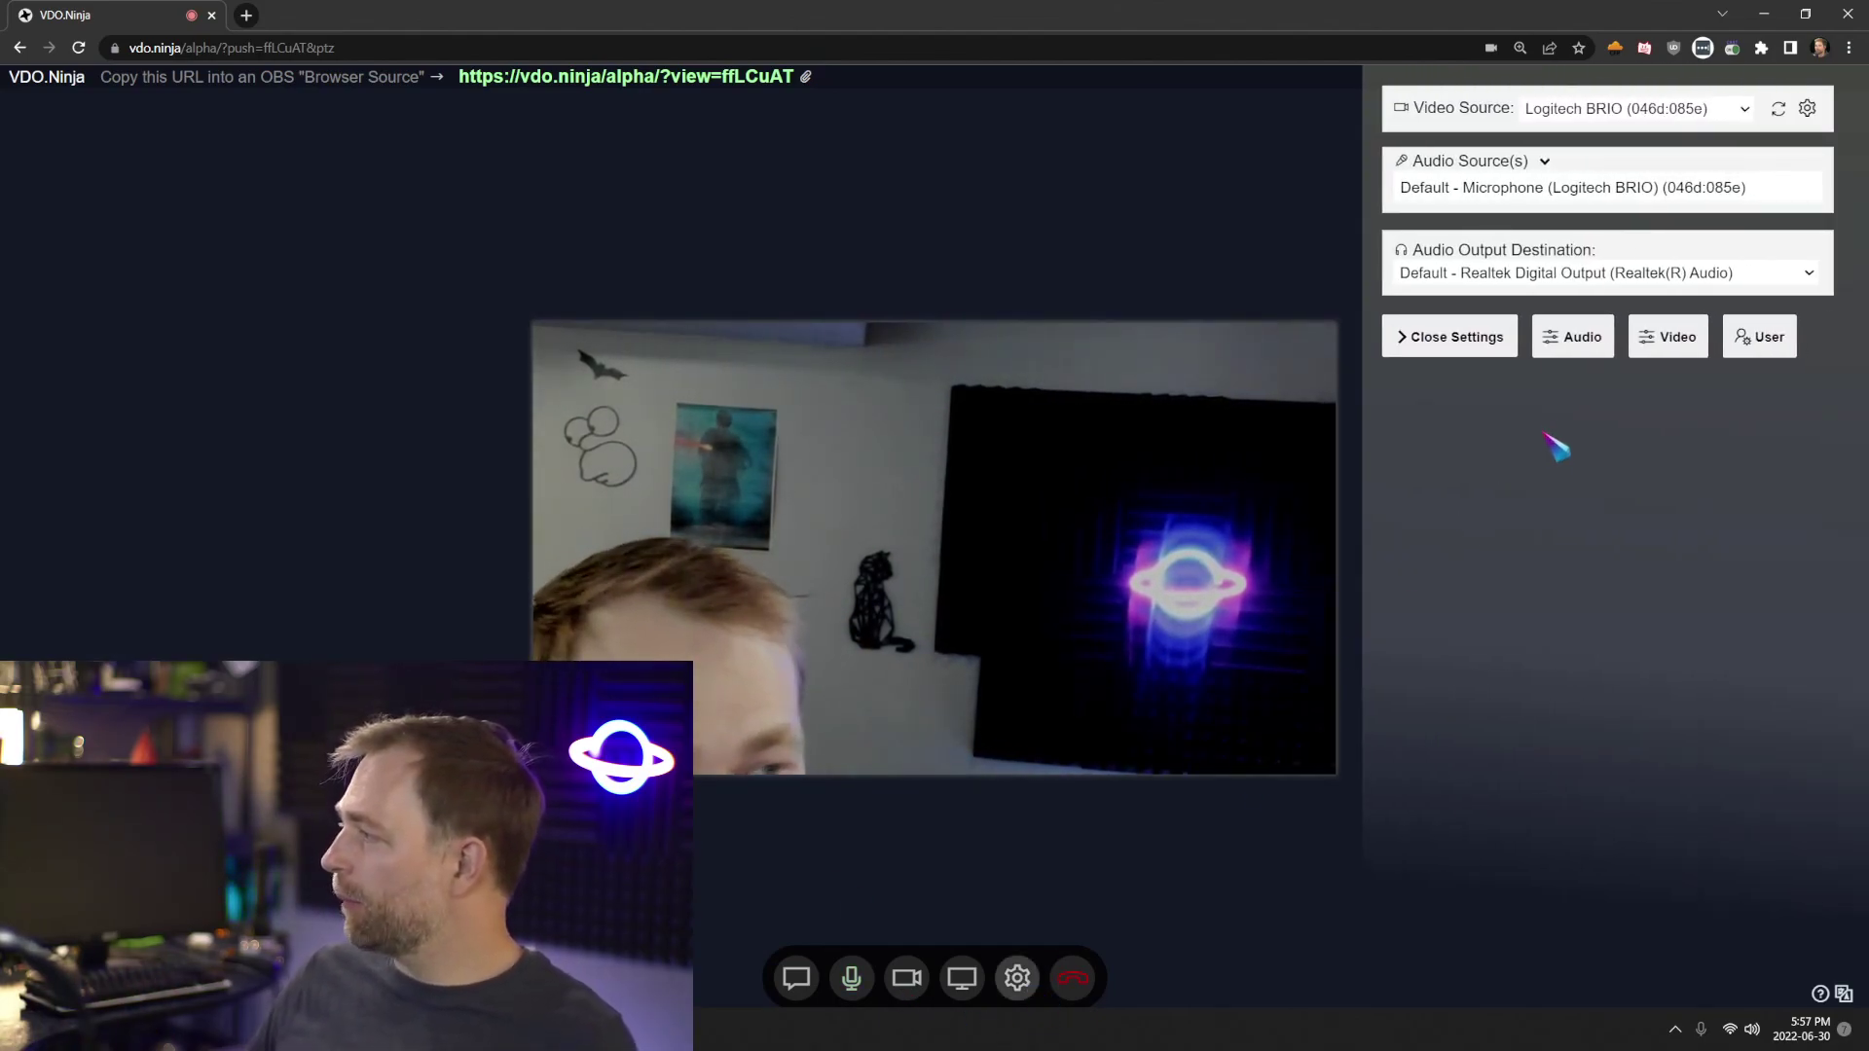
{"action": "left_click", "coordinate": [1654, 341]}
{"action": "scroll", "coordinate": [1616, 487], "scroll_direction": "down", "scroll_amount": 8}
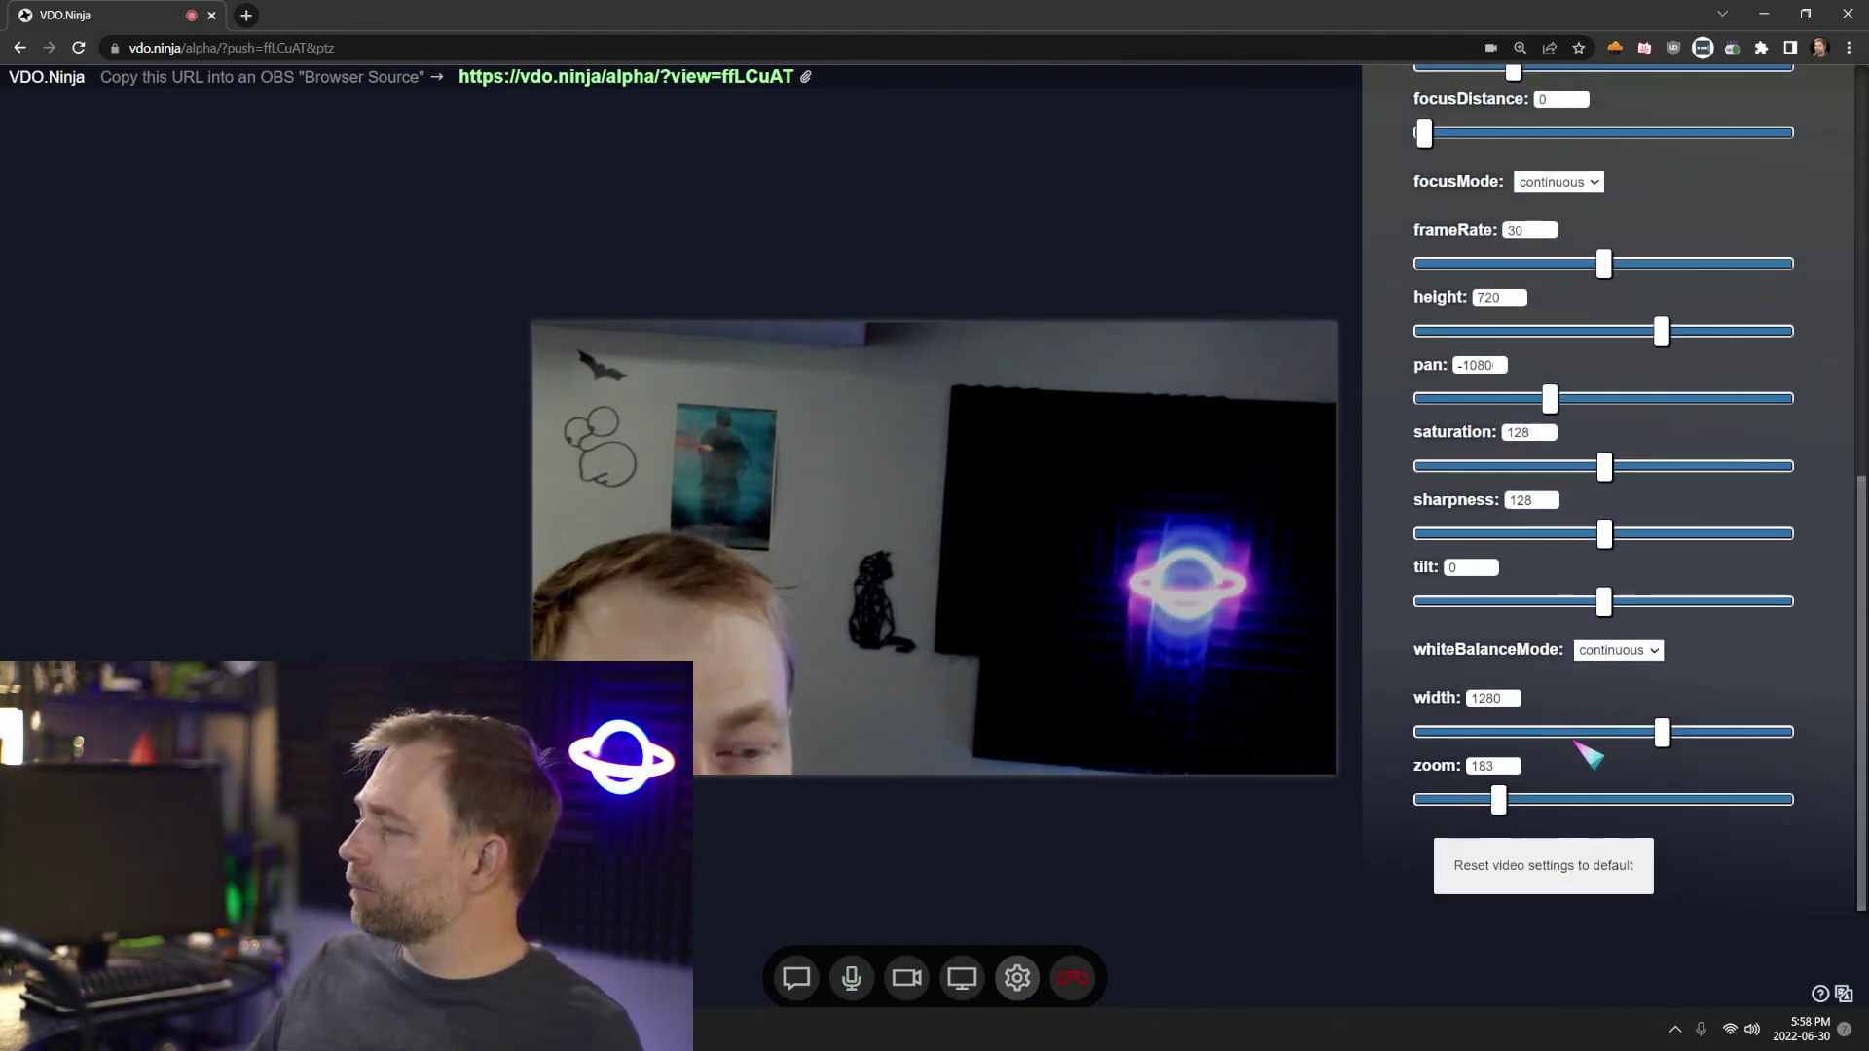
{"action": "mouse_move", "coordinate": [1519, 799]}
{"action": "left_mouse_down"}
{"action": "mouse_move", "coordinate": [1478, 801]}
{"action": "mouse_move", "coordinate": [1494, 801]}
{"action": "left_mouse_up"}
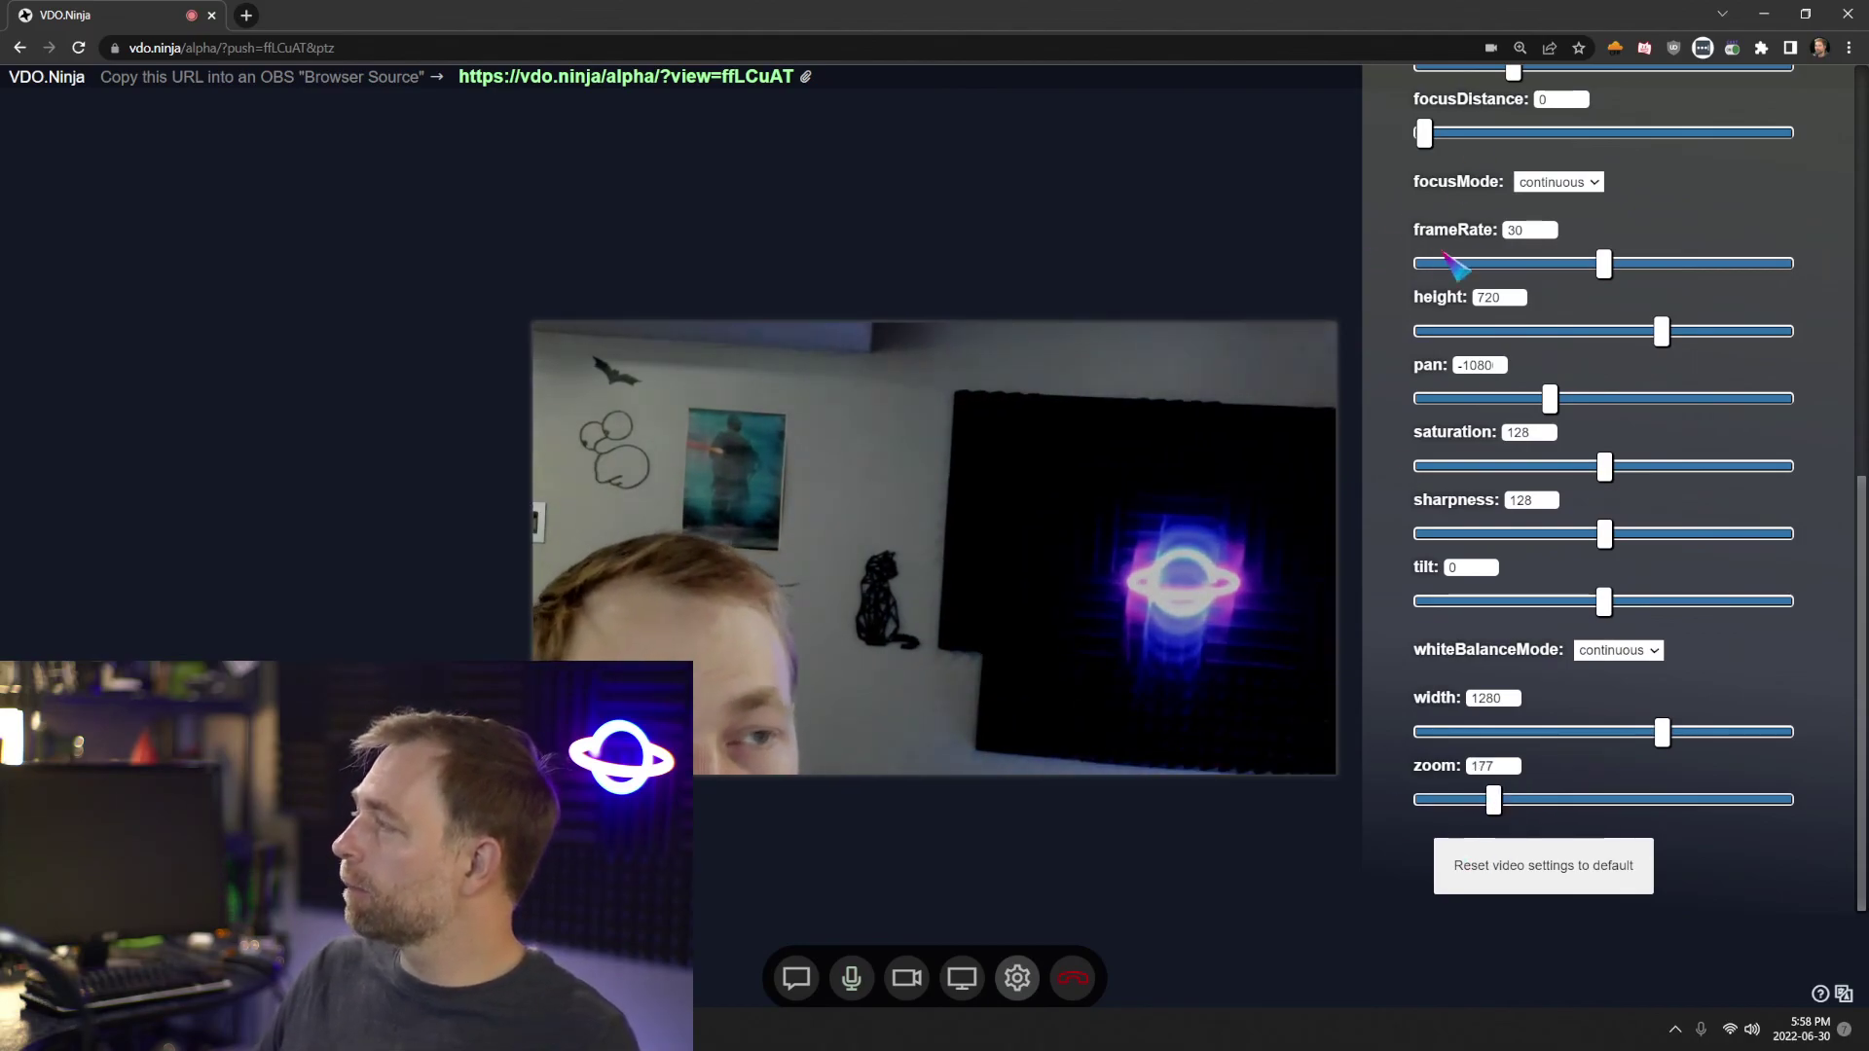
{"action": "scroll", "coordinate": [1489, 204], "scroll_direction": "up", "scroll_amount": 10}
{"action": "left_click", "coordinate": [1452, 337]}
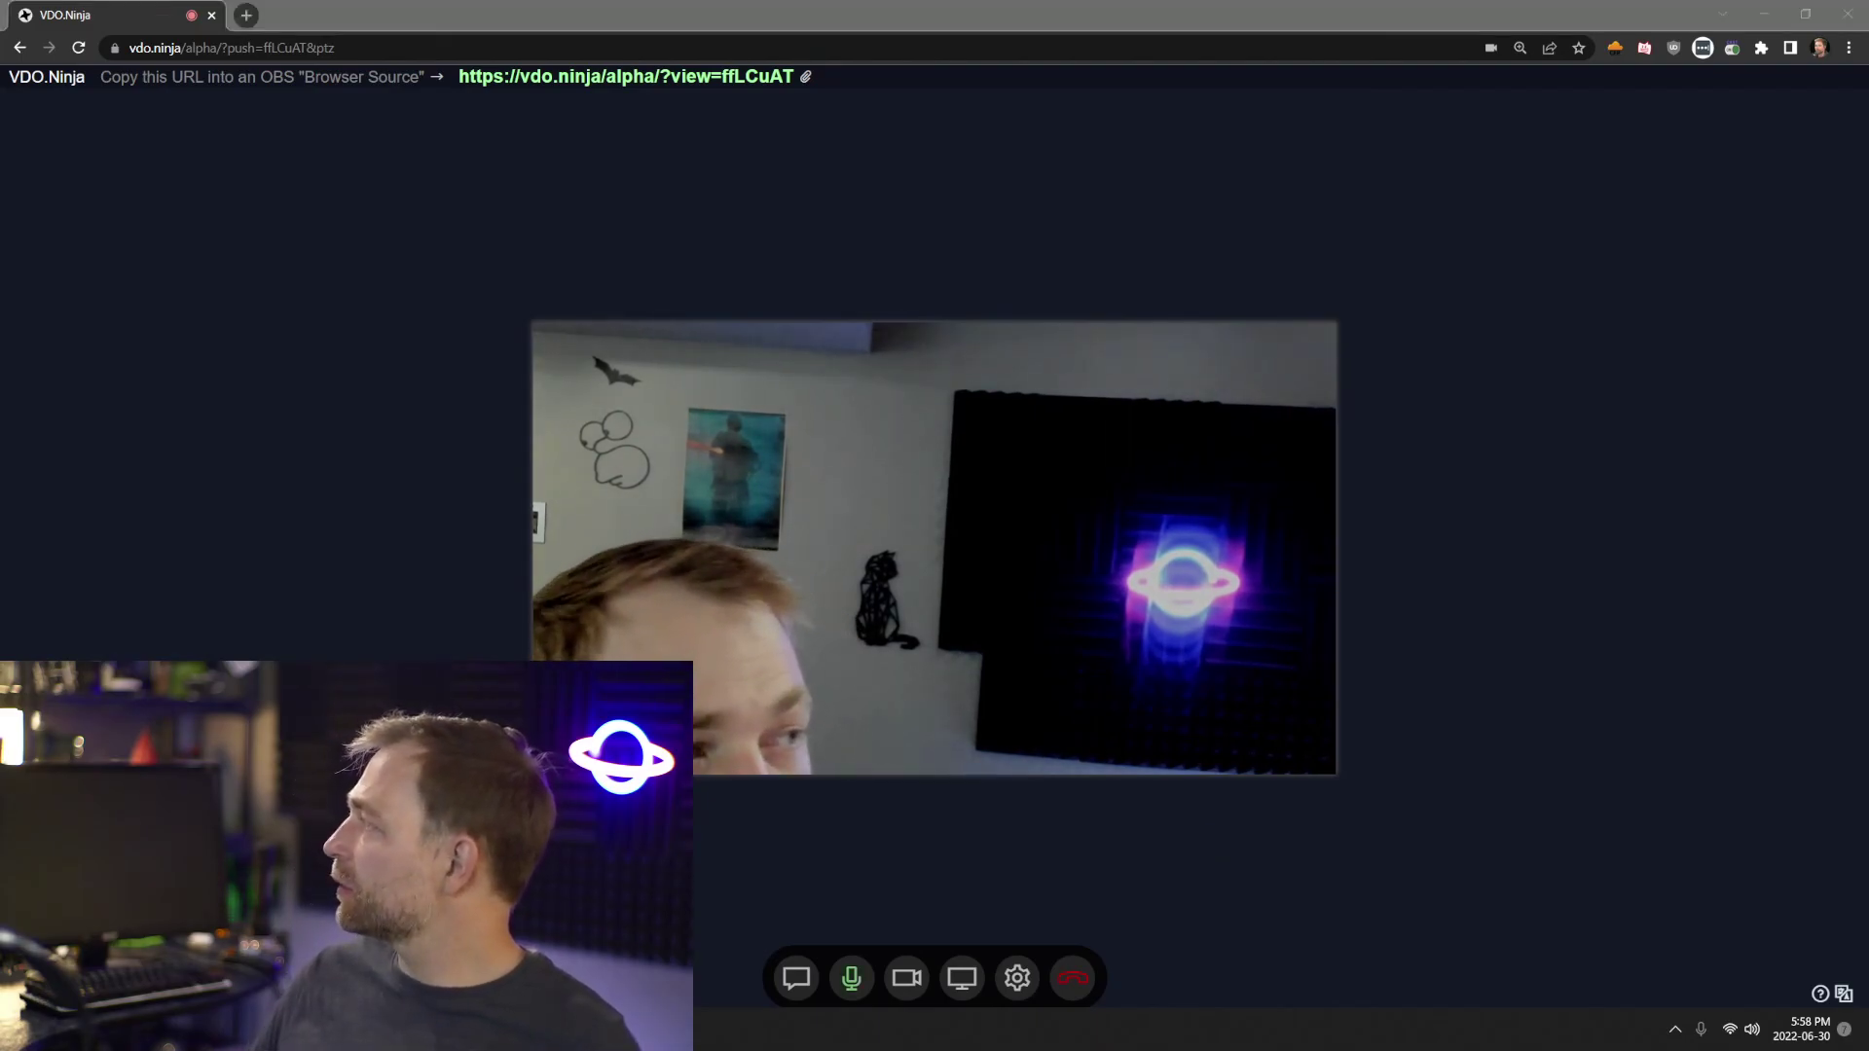
{"action": "key", "text": "alt+Tab"}
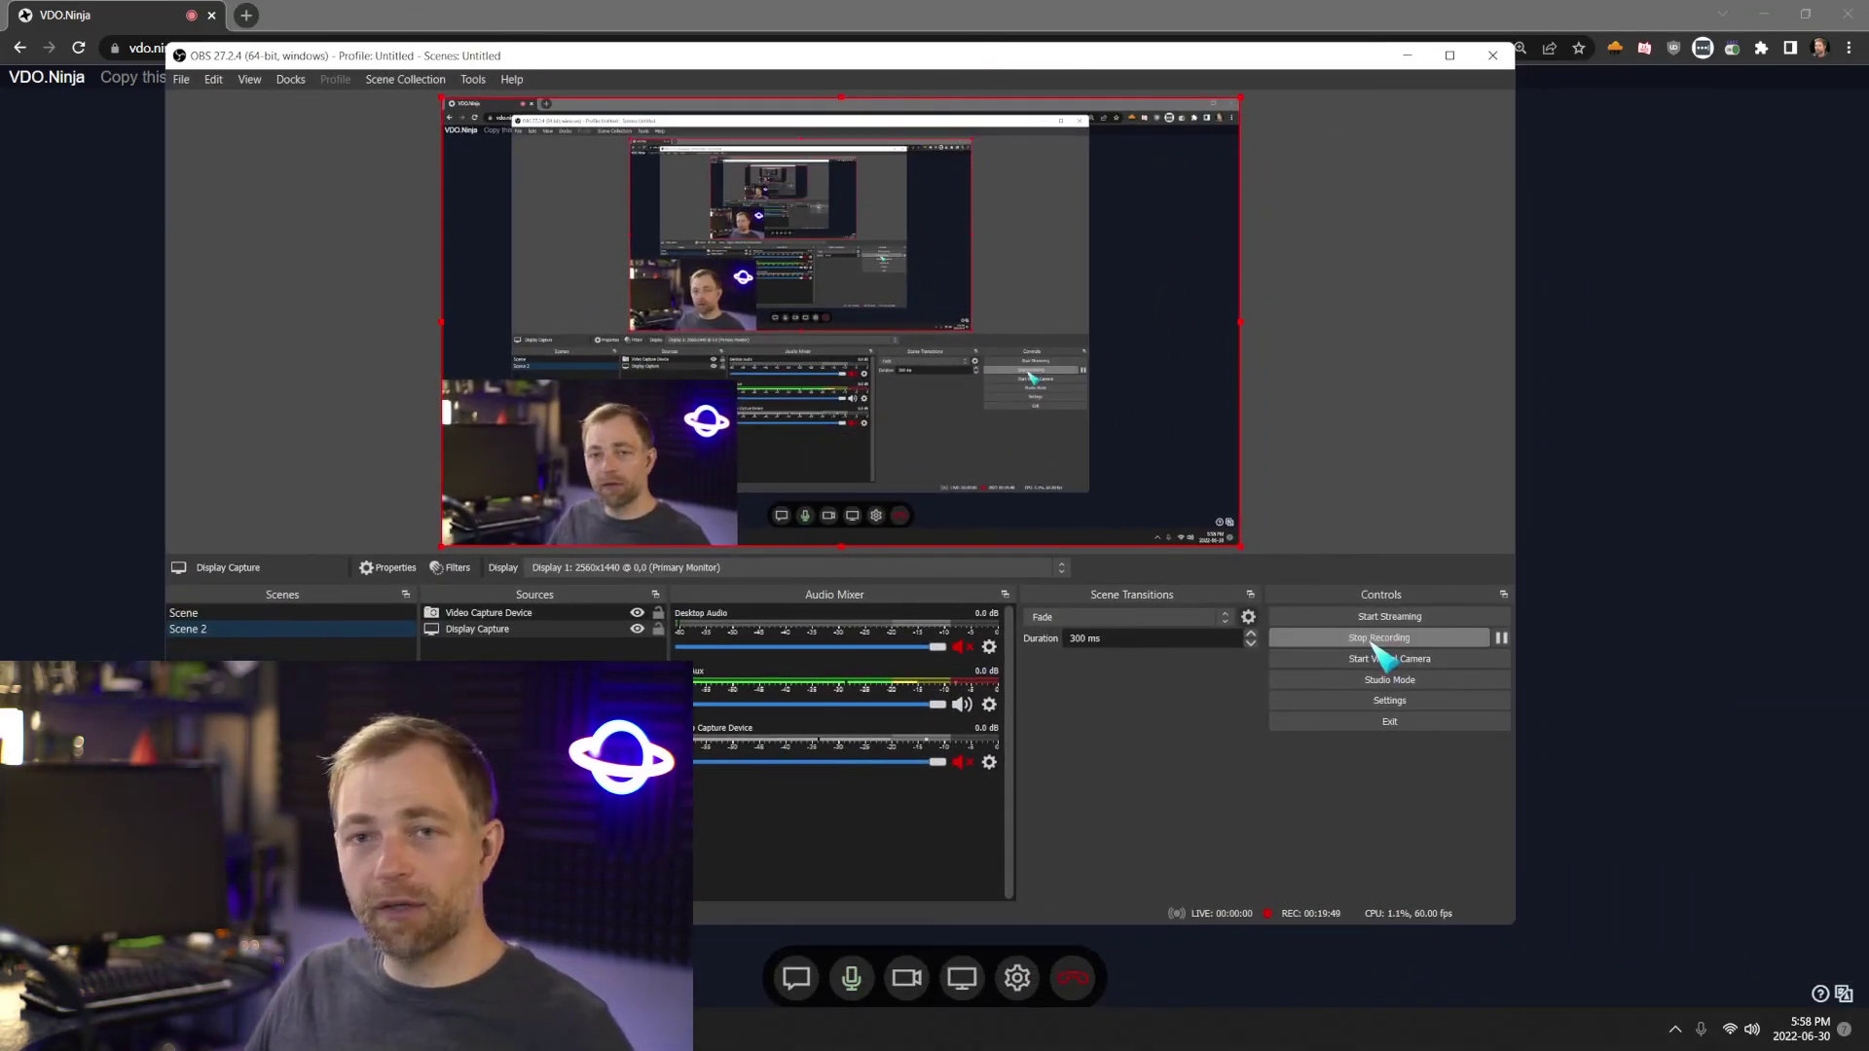